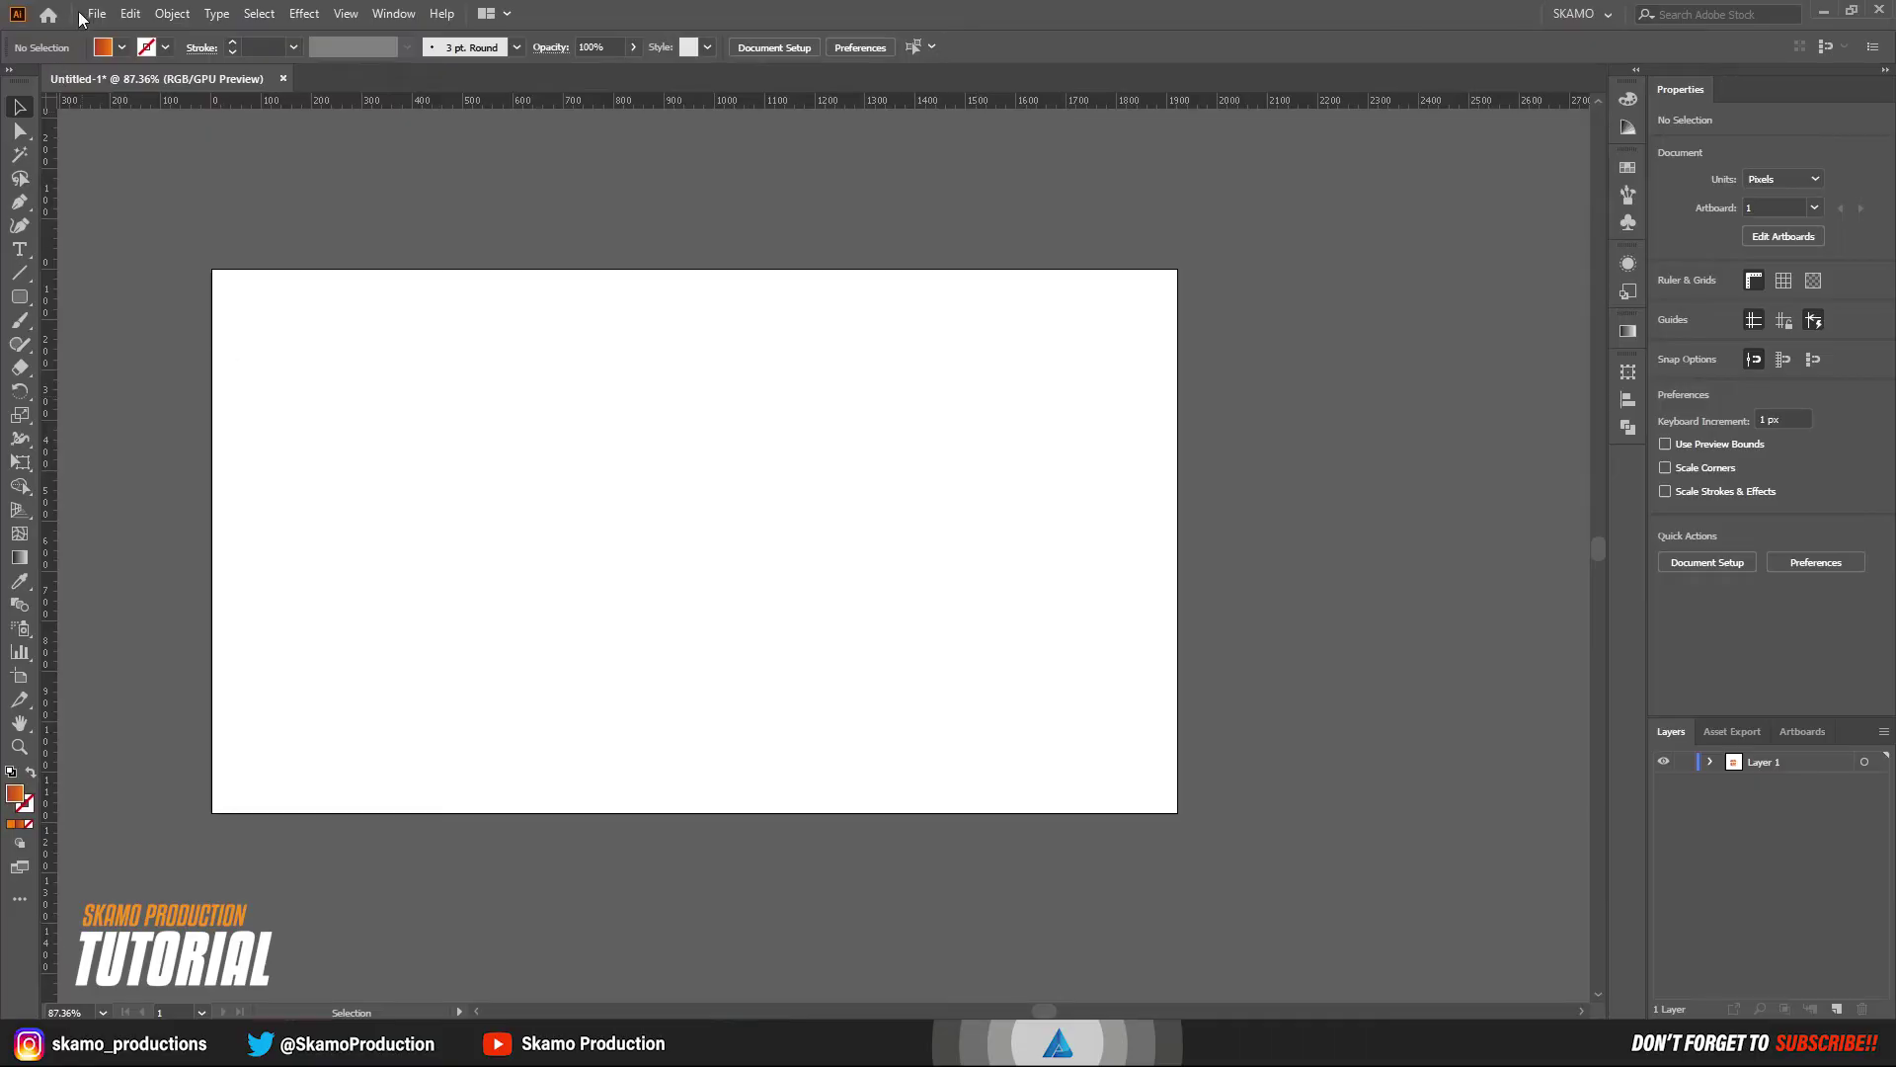
- Review the new-document settings (1920 px width, High 300 ppi raster) and dismiss them without creating a document
left_click(95, 14)
key("Escape")
key("ctrl+n")
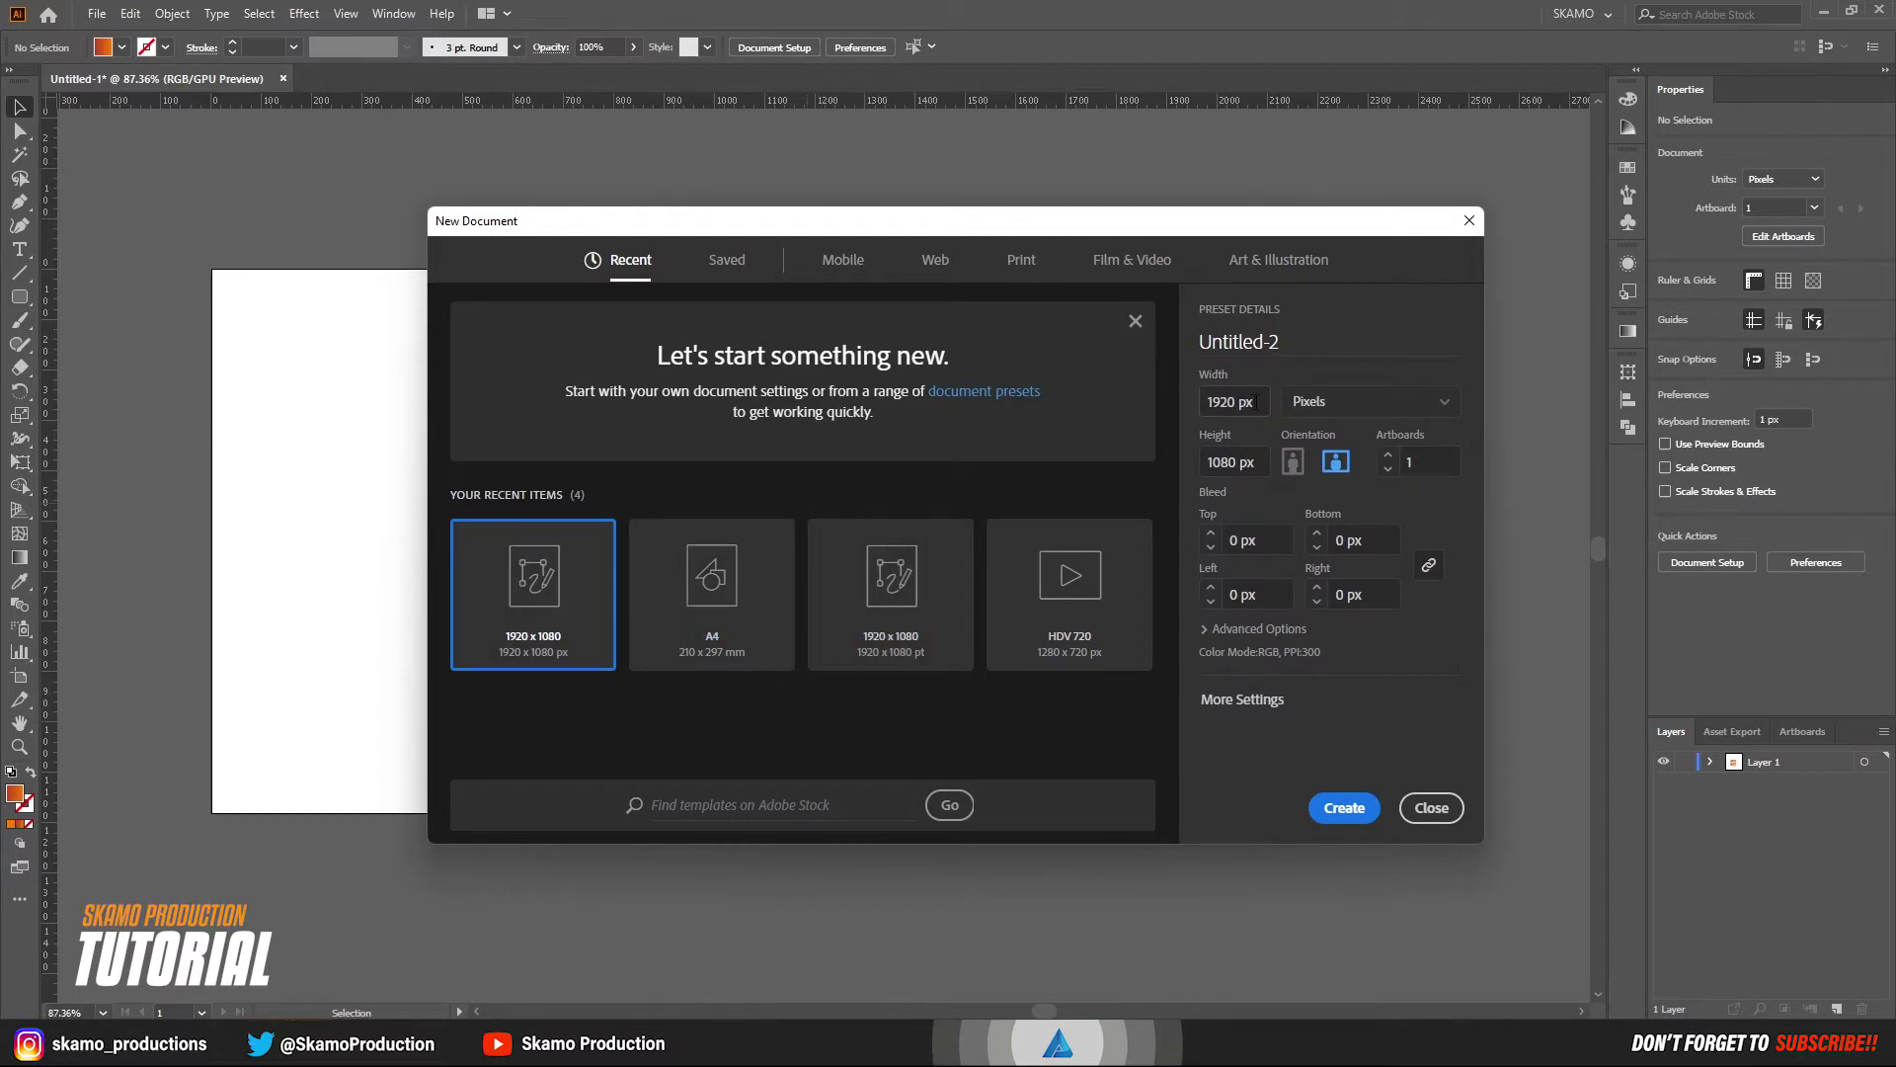
left_click_drag(1254, 401, 1186, 409)
left_click(1247, 466)
left_click(1276, 641)
scroll(1274, 643, "down", 1)
left_click(1275, 648)
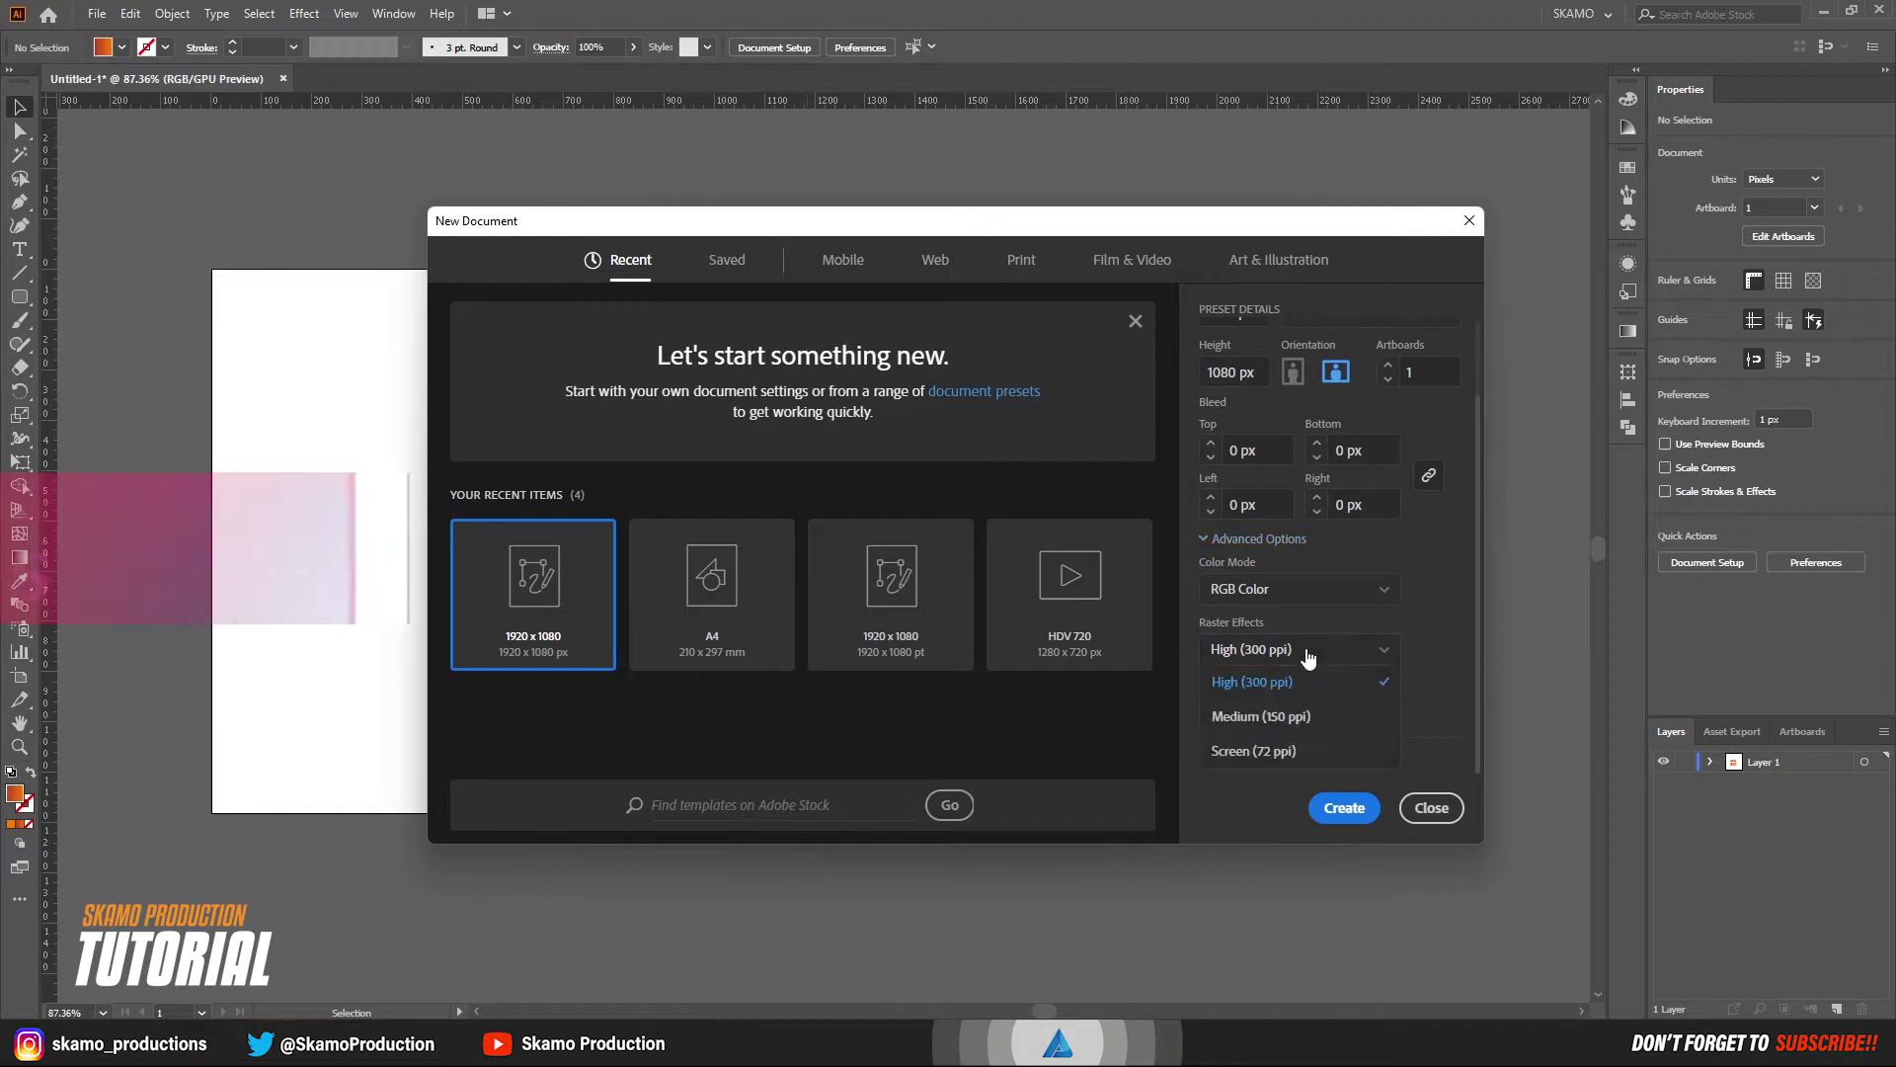
left_click(1277, 683)
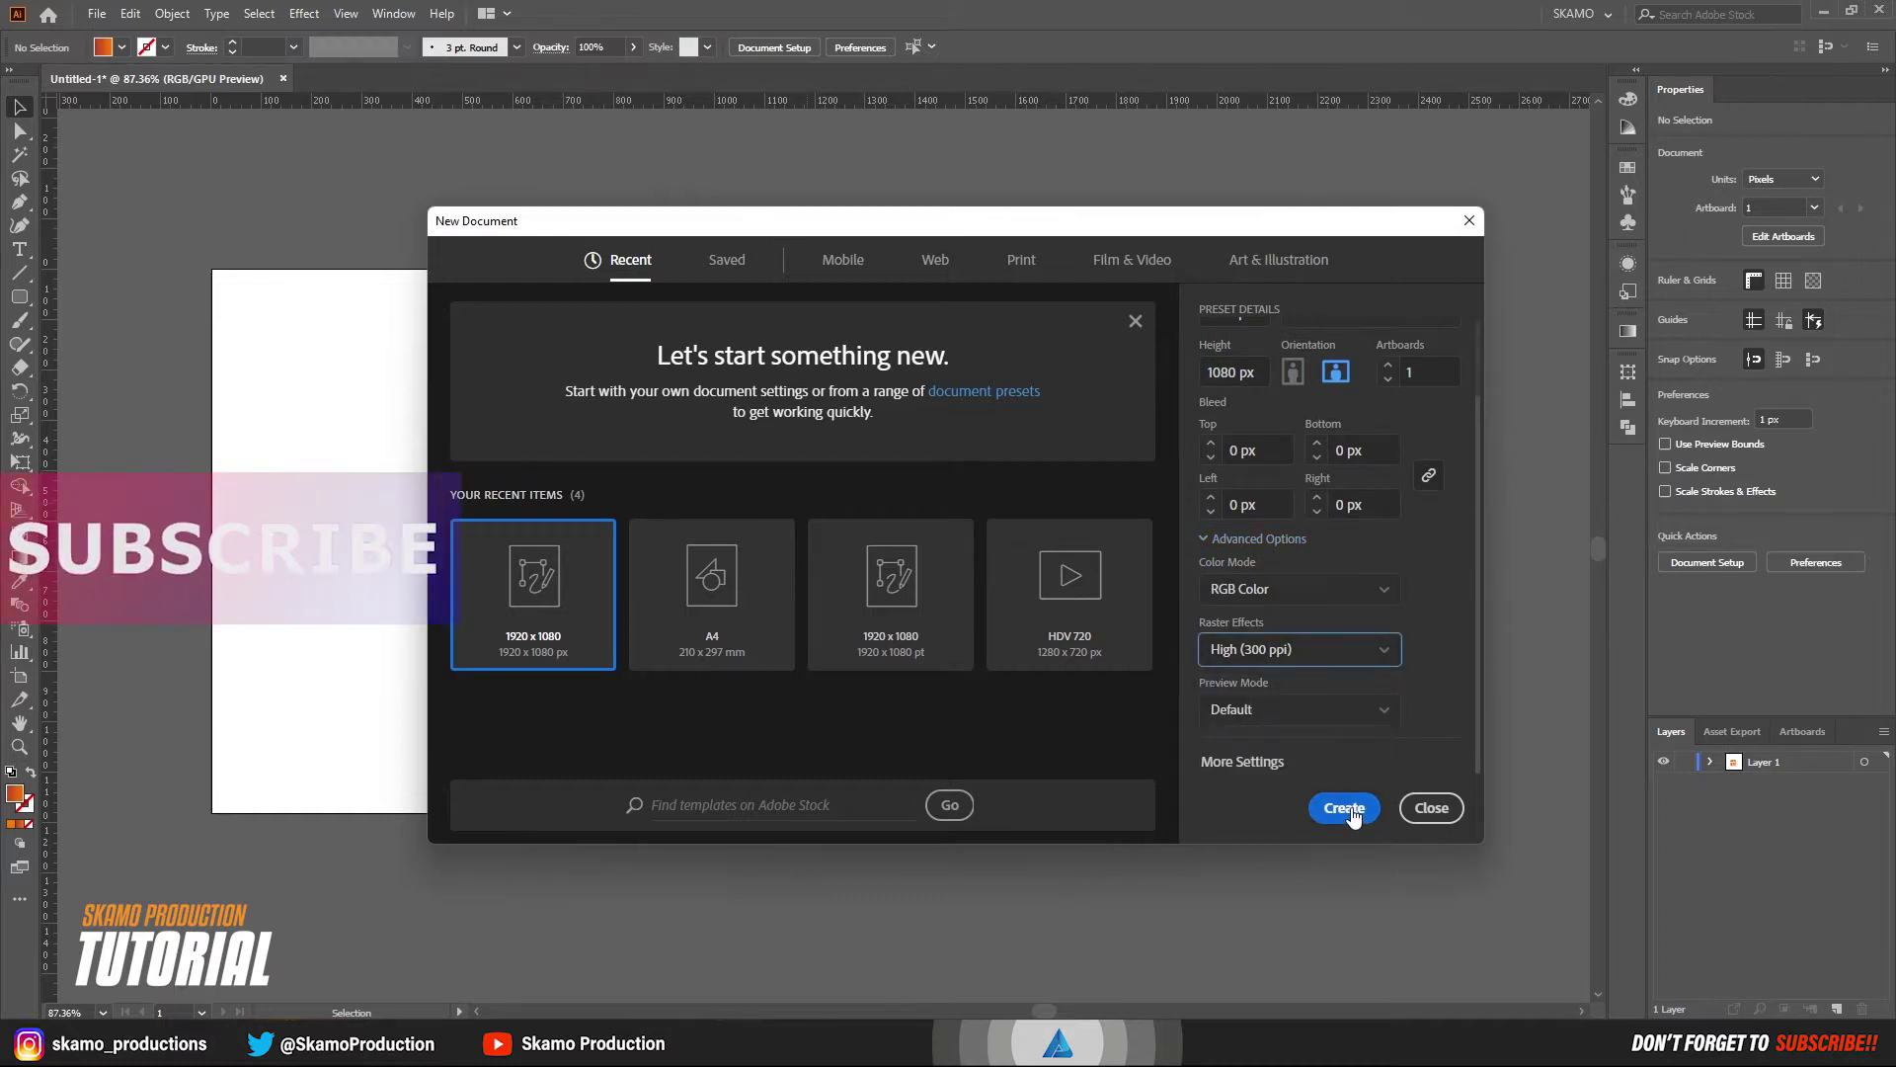
left_click(1427, 821)
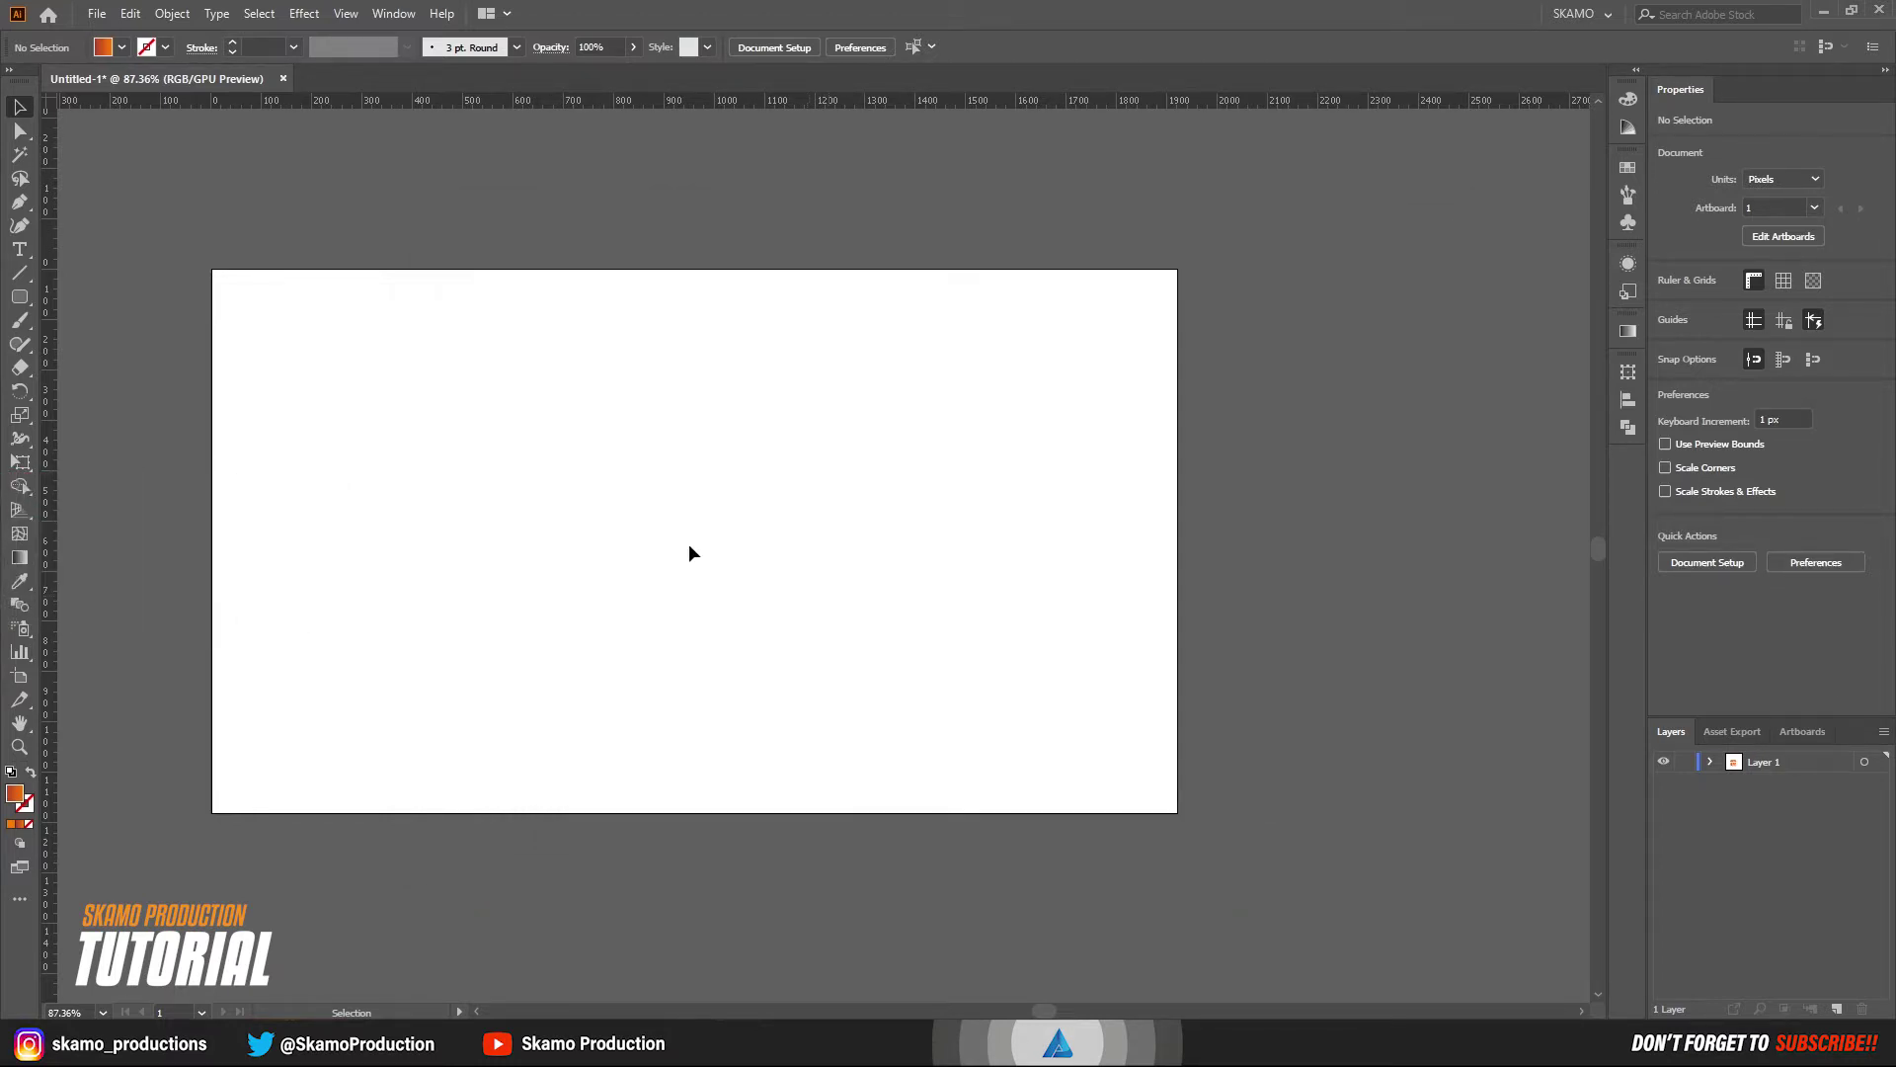
left_click_drag(667, 681, 620, 699)
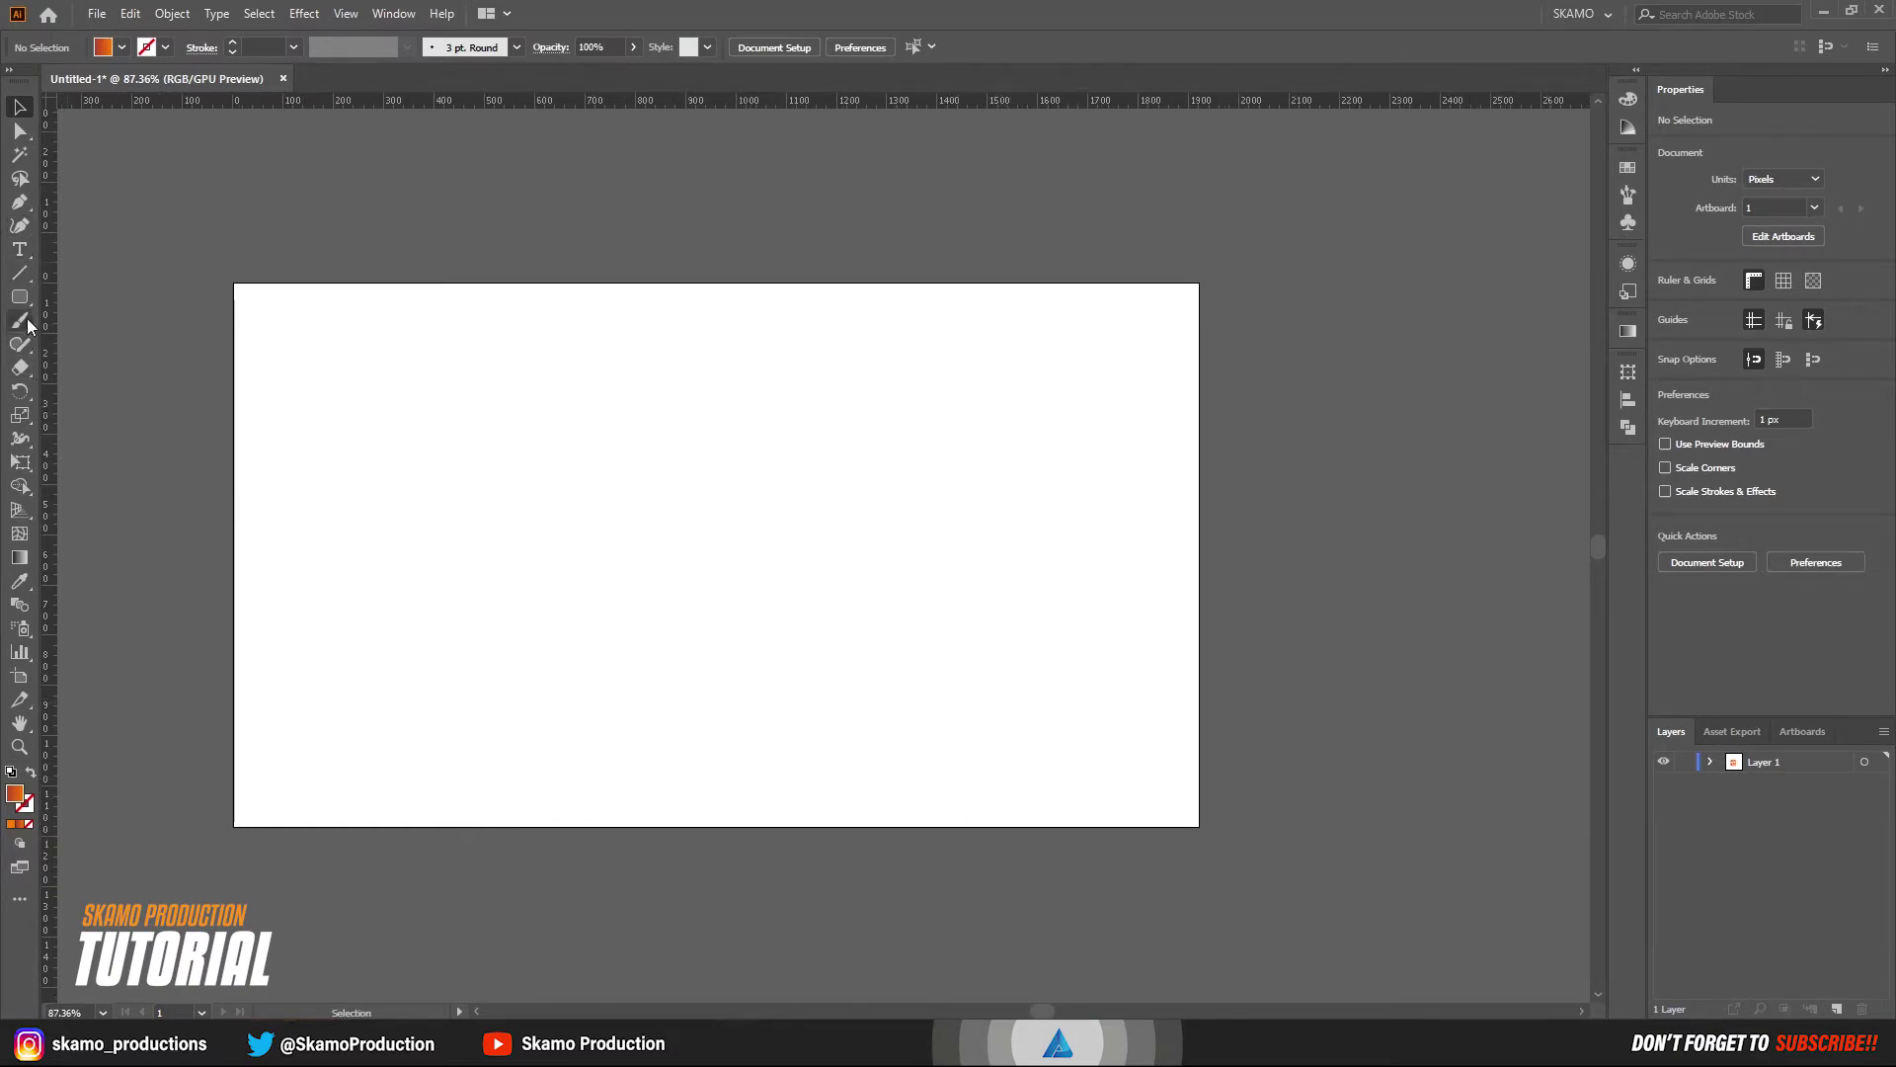
- Create a 1920 × 1080 px rectangle on the artboard
left_click_drag(20, 298, 64, 296)
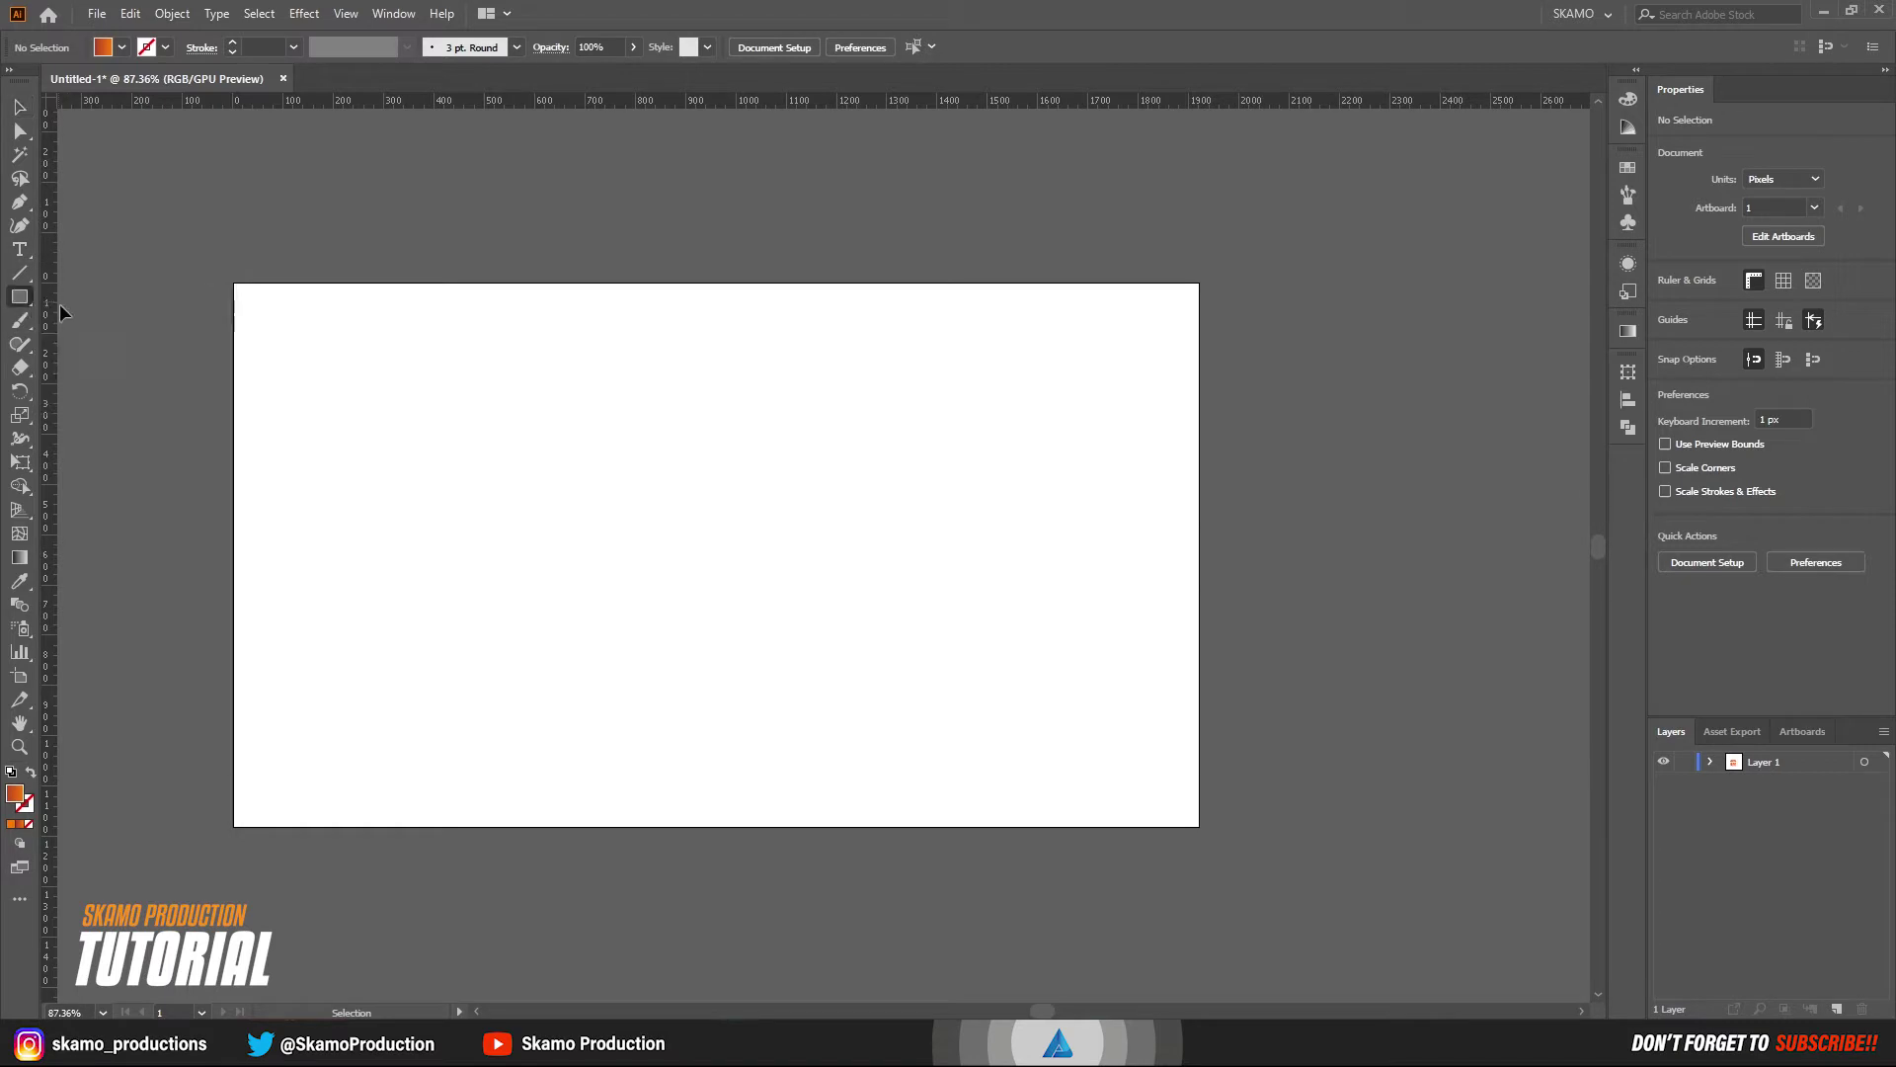
left_click(673, 599)
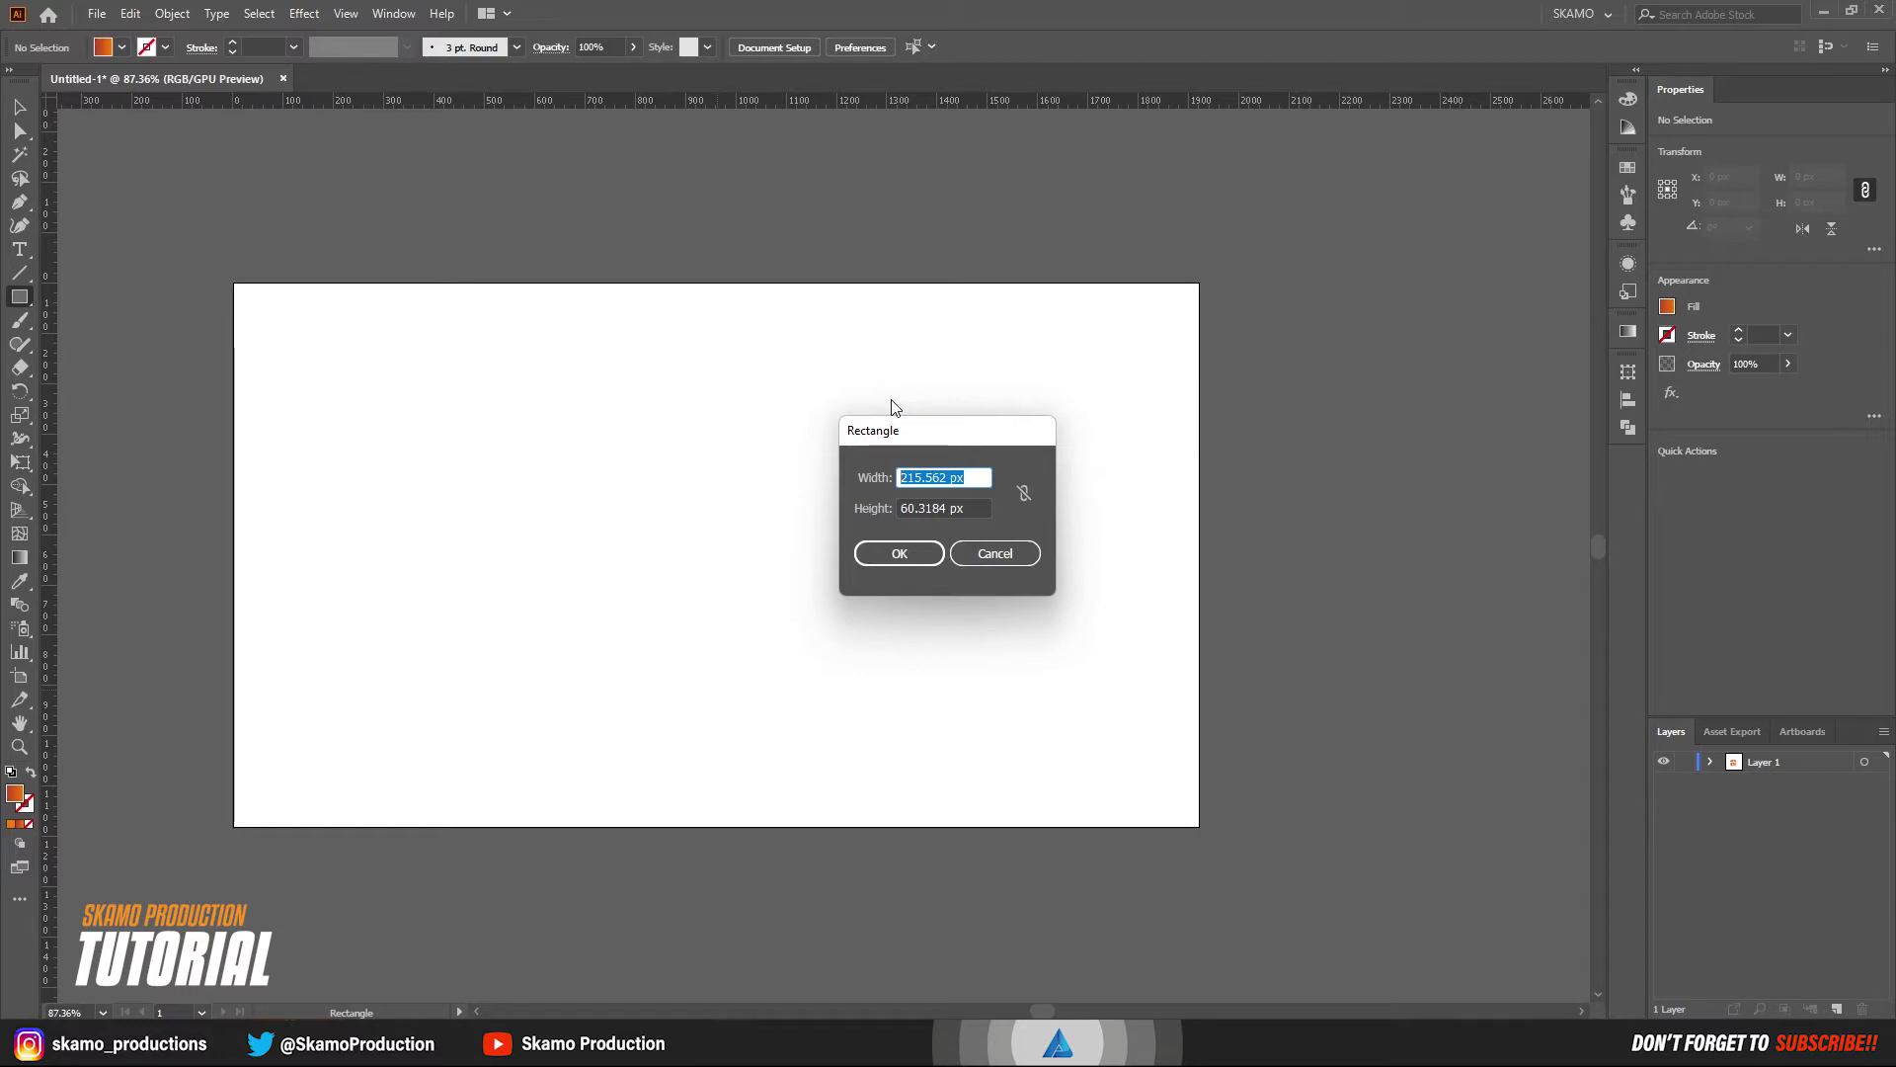
type("1920")
key("Tab")
type("1")
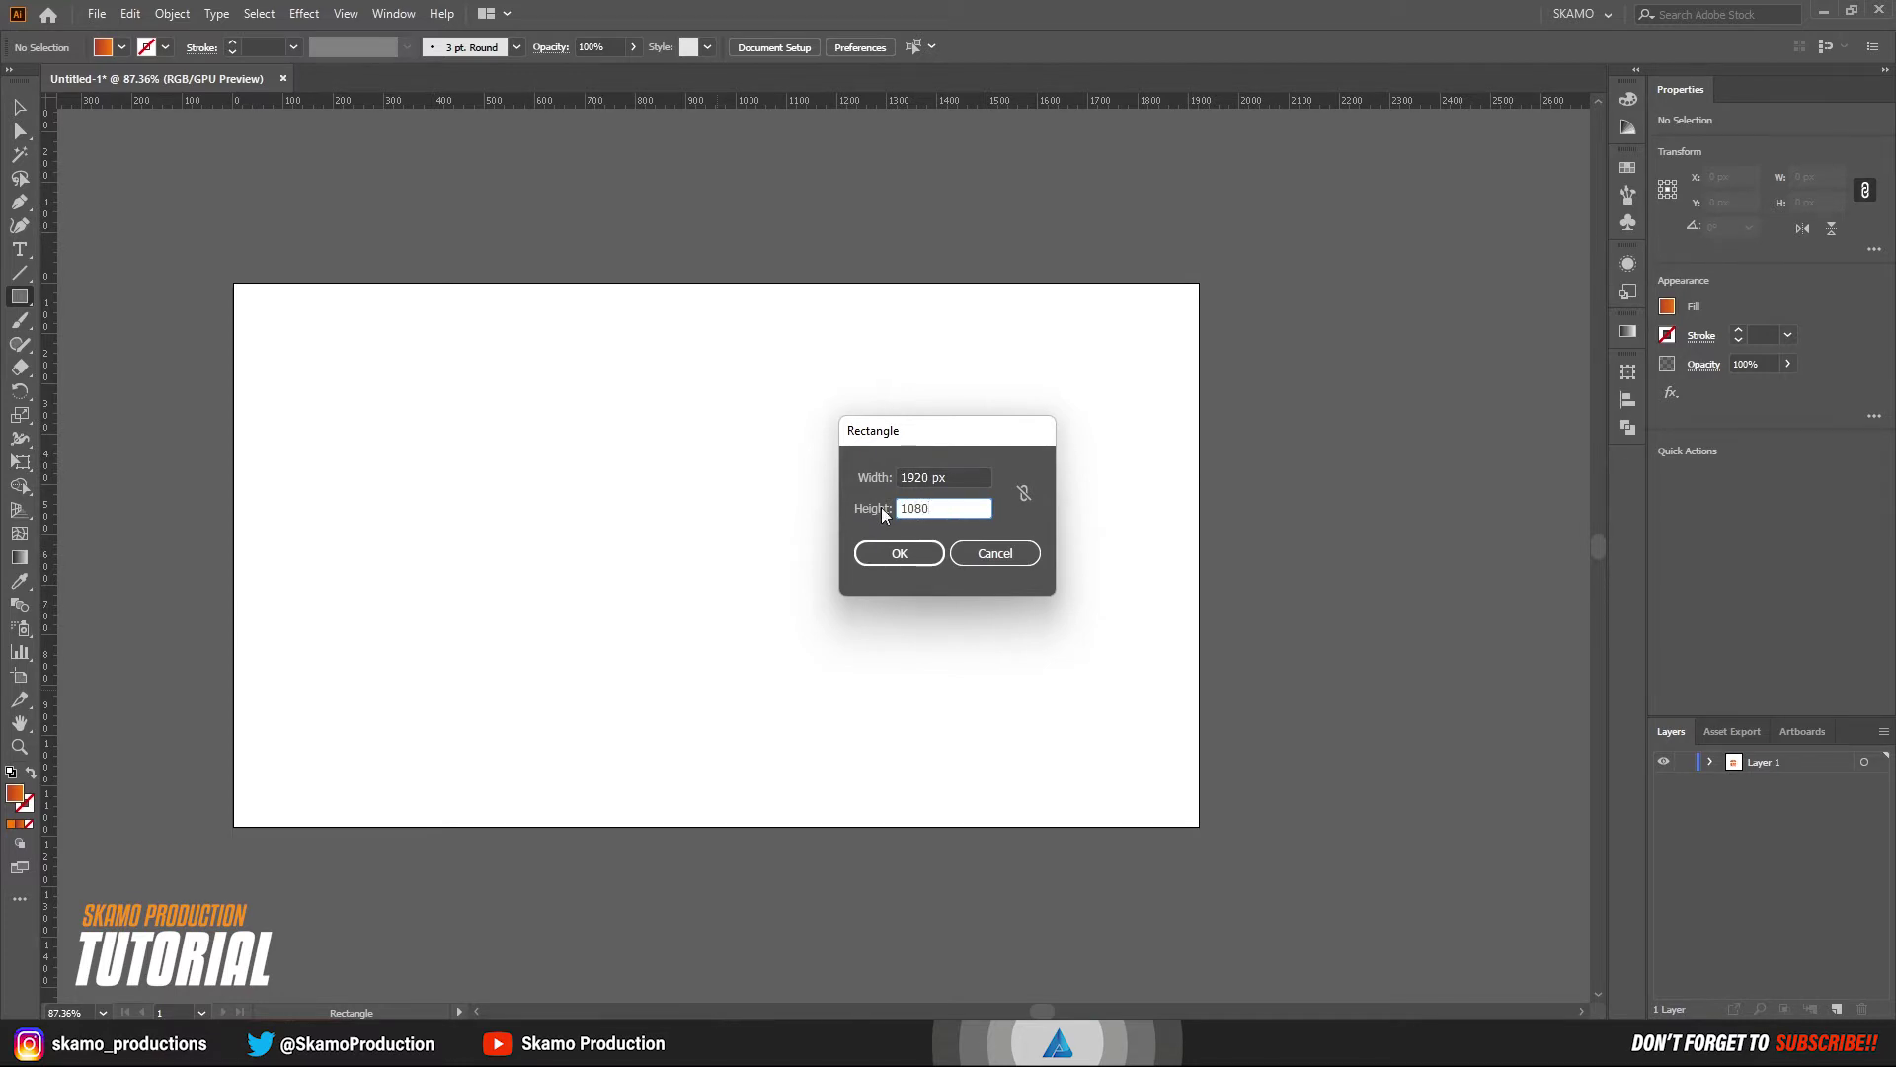
left_click(899, 553)
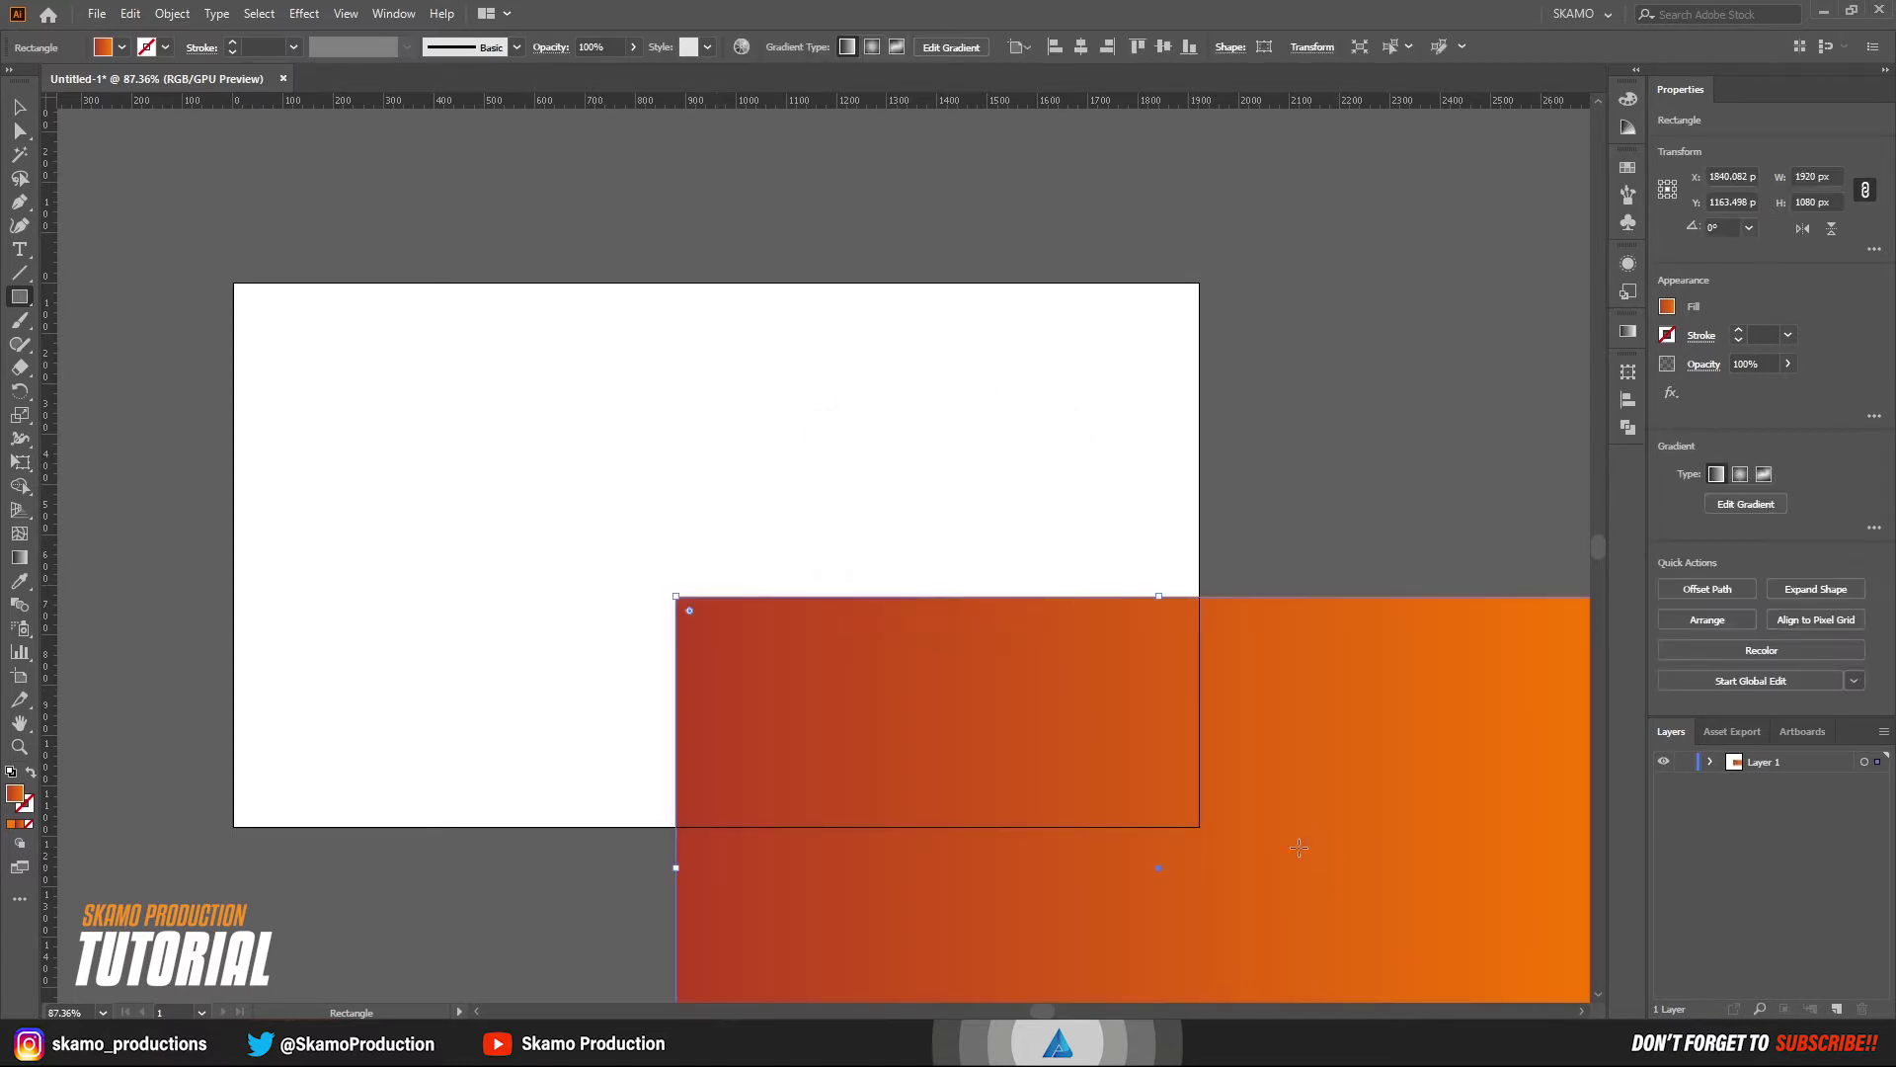
- Centre the rectangle horizontally and vertically on the artboard with the Align panel
left_click(15, 111)
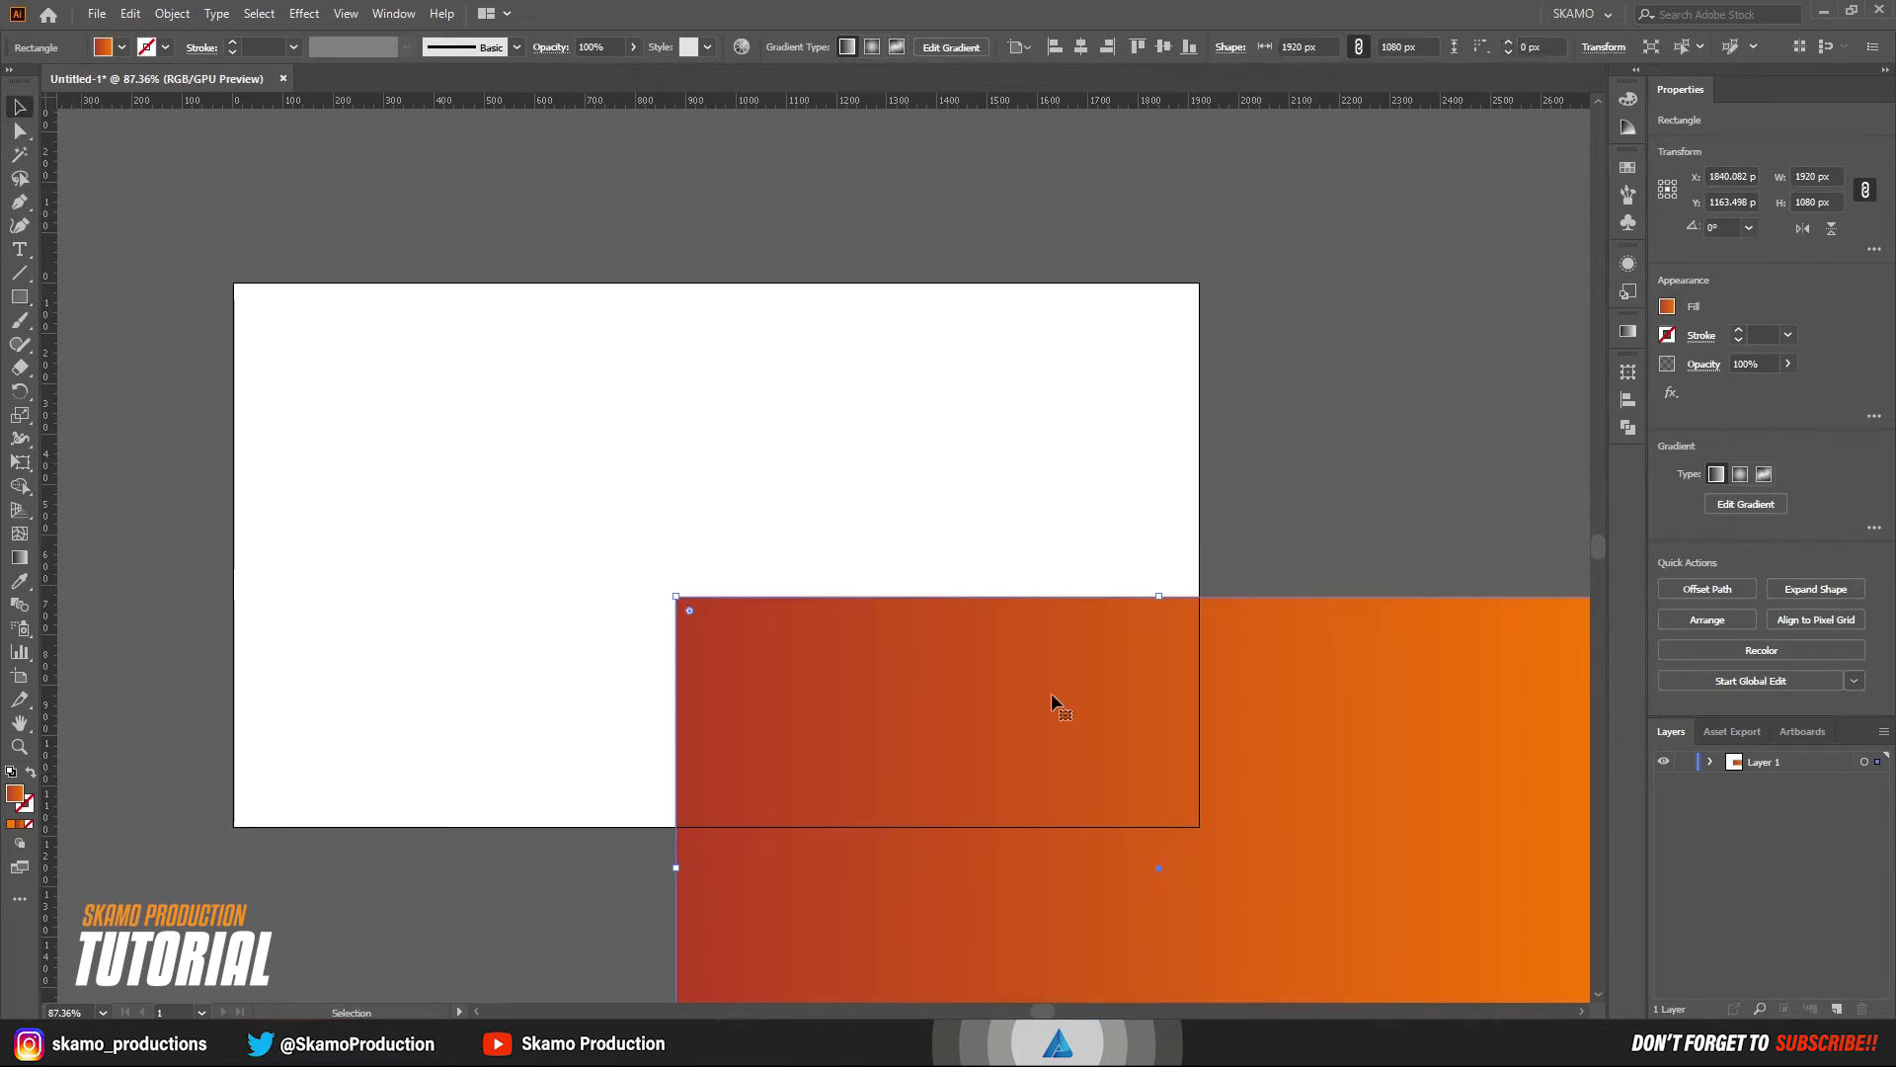
left_click(1626, 405)
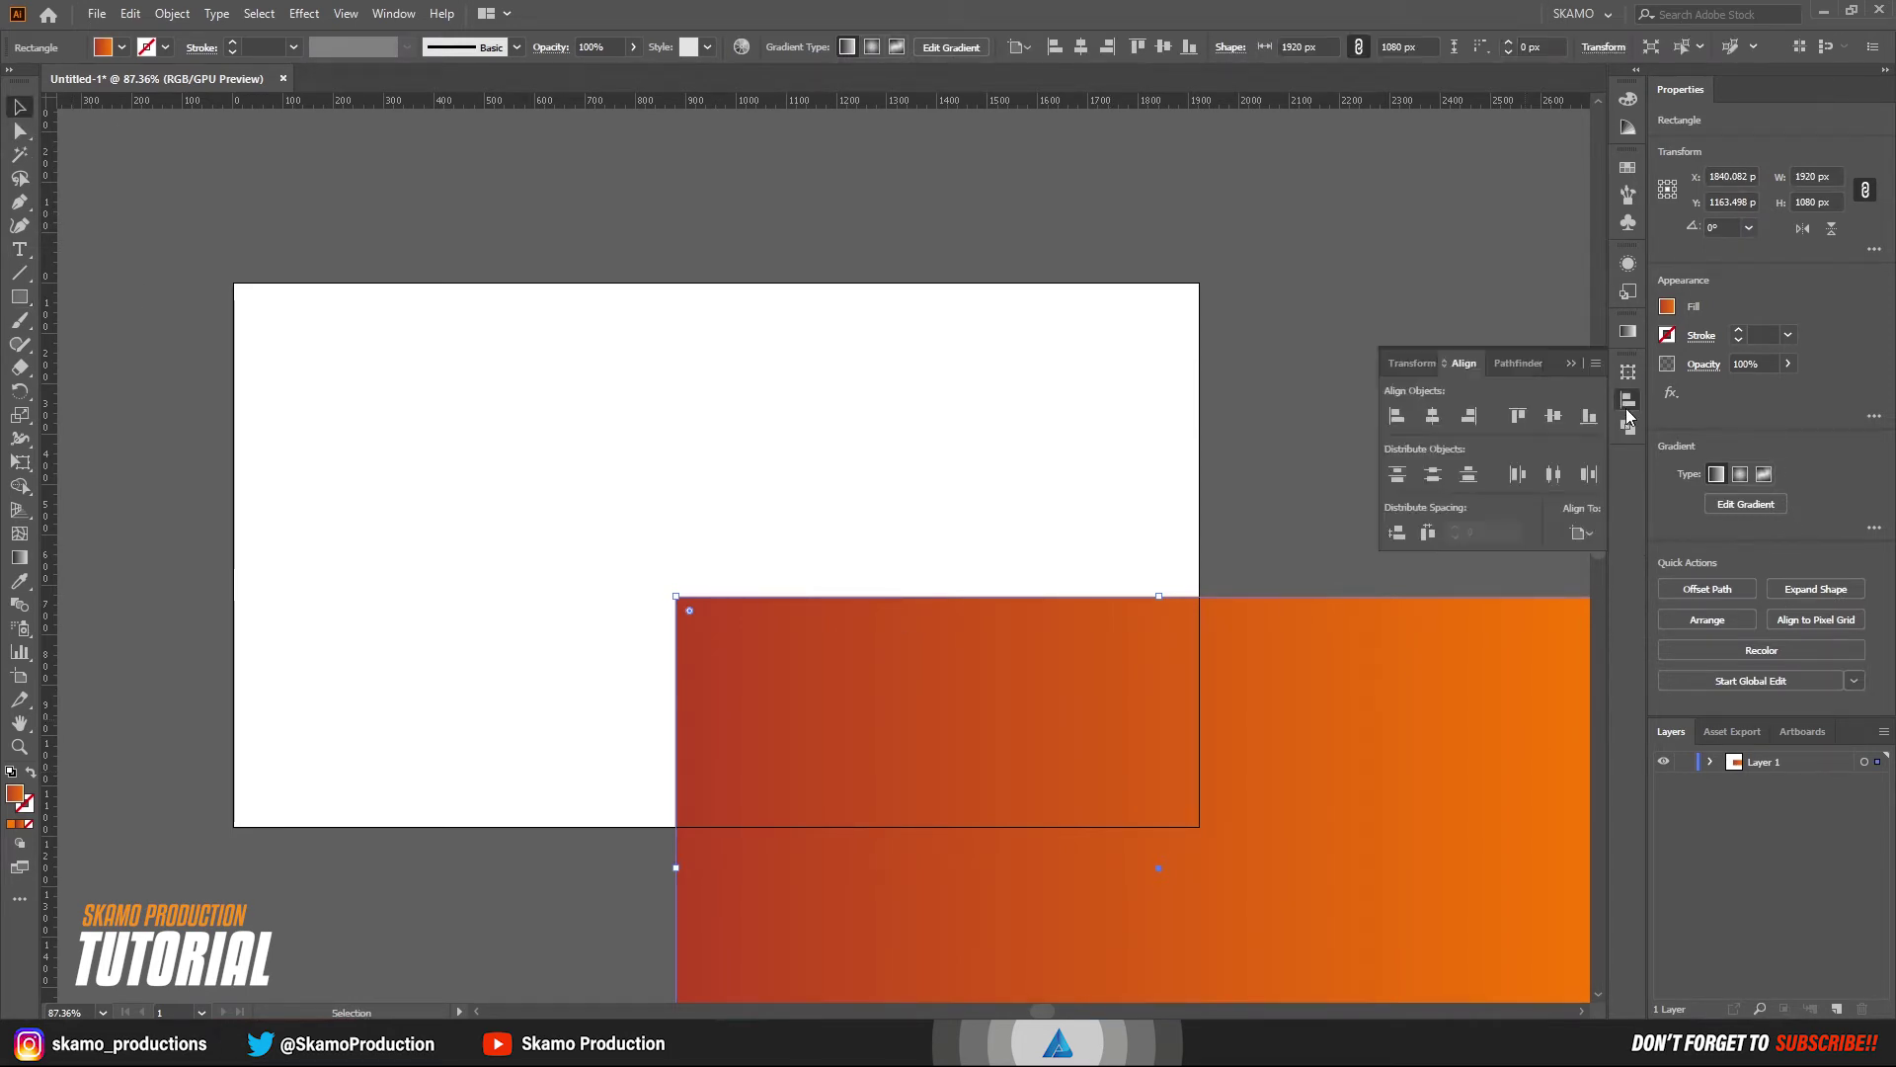
left_click(1434, 420)
left_click(1549, 423)
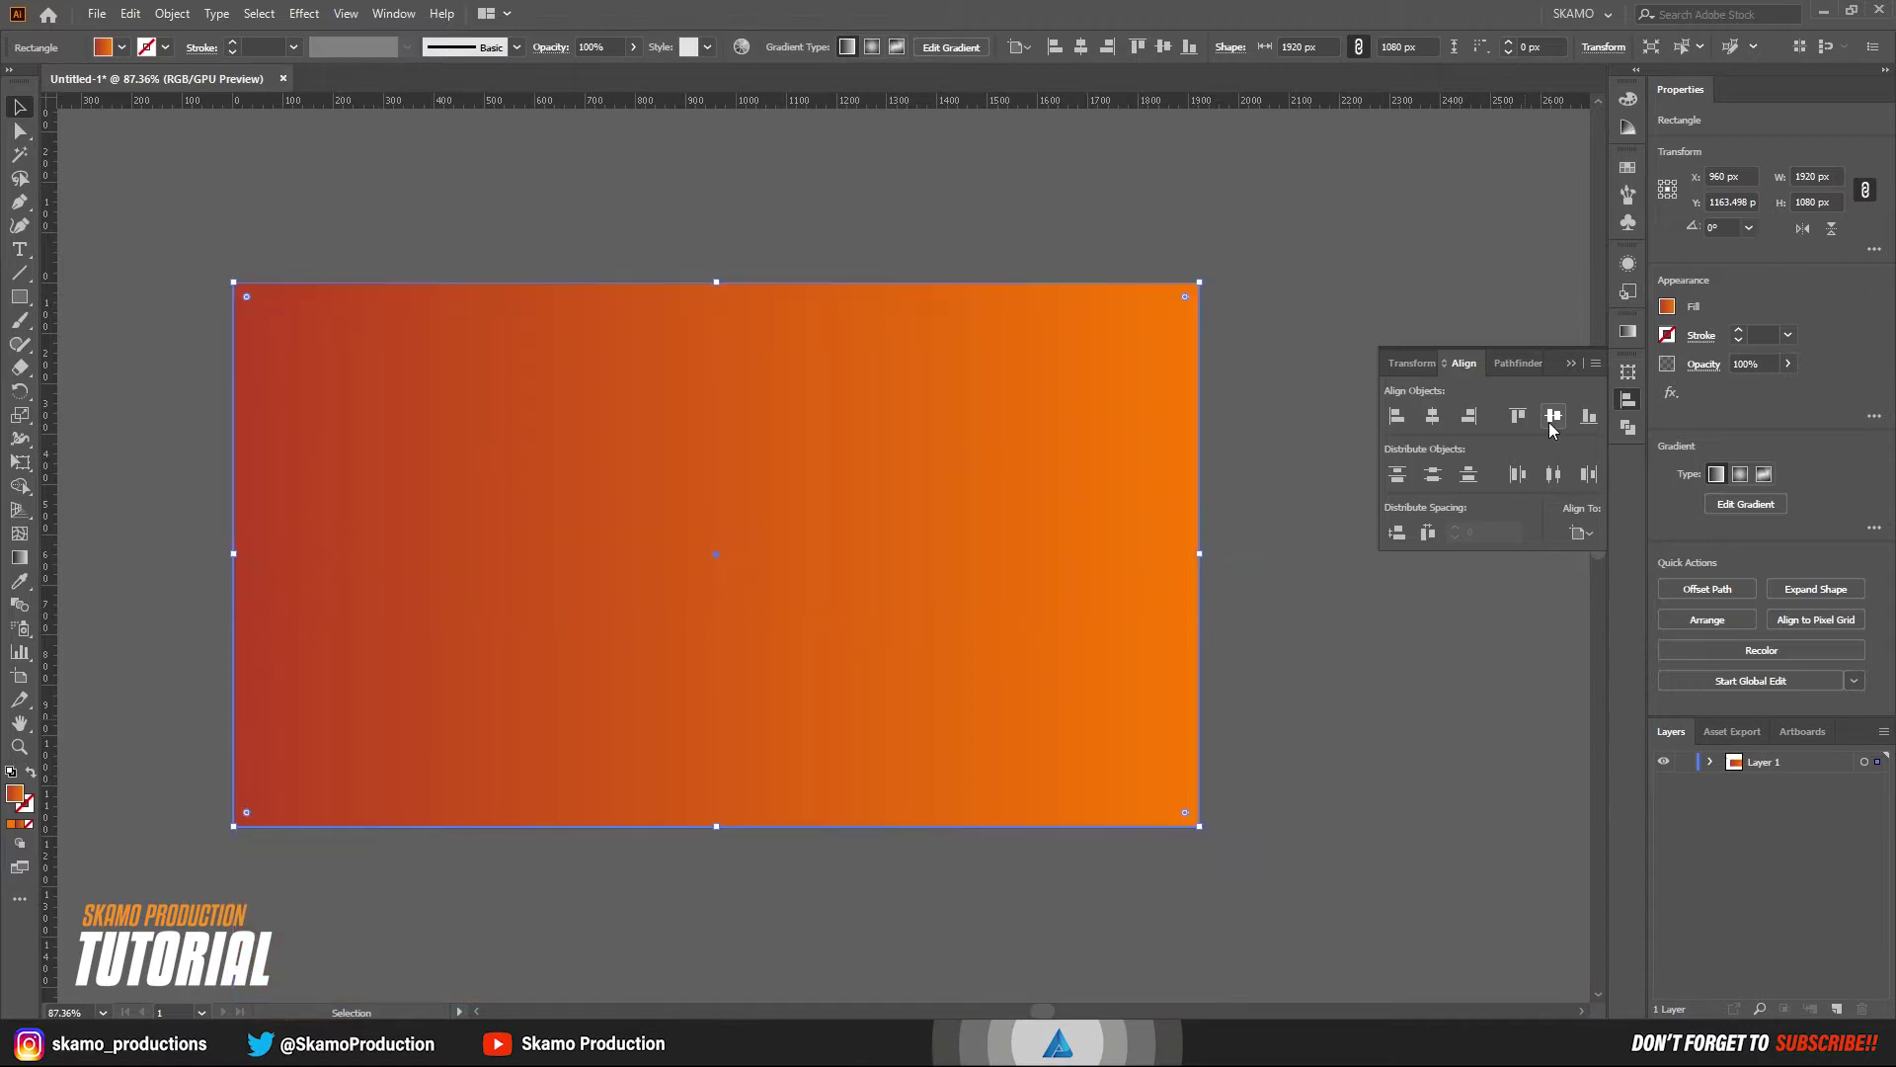
left_click(1301, 713)
left_click(903, 644)
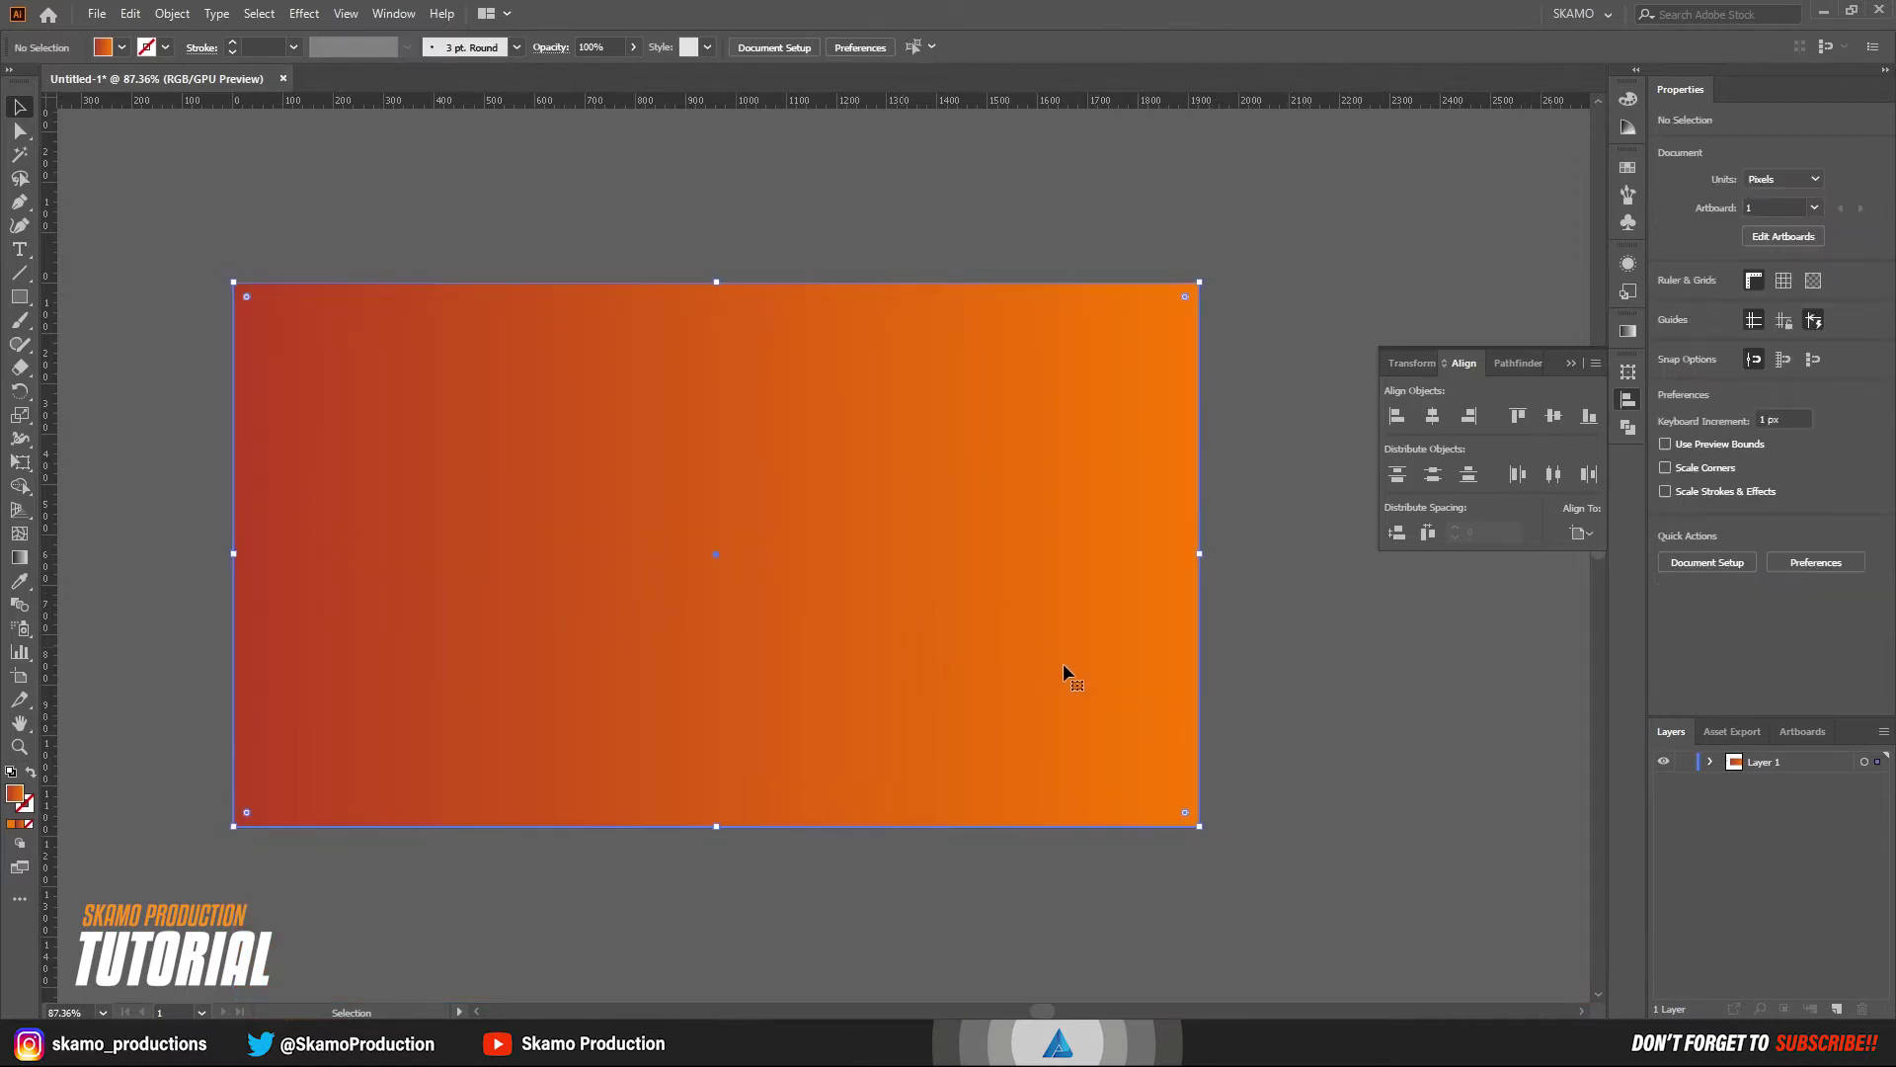
- Set the left gradient stop to deep red-orange d15100 with no blue
left_click(20, 557)
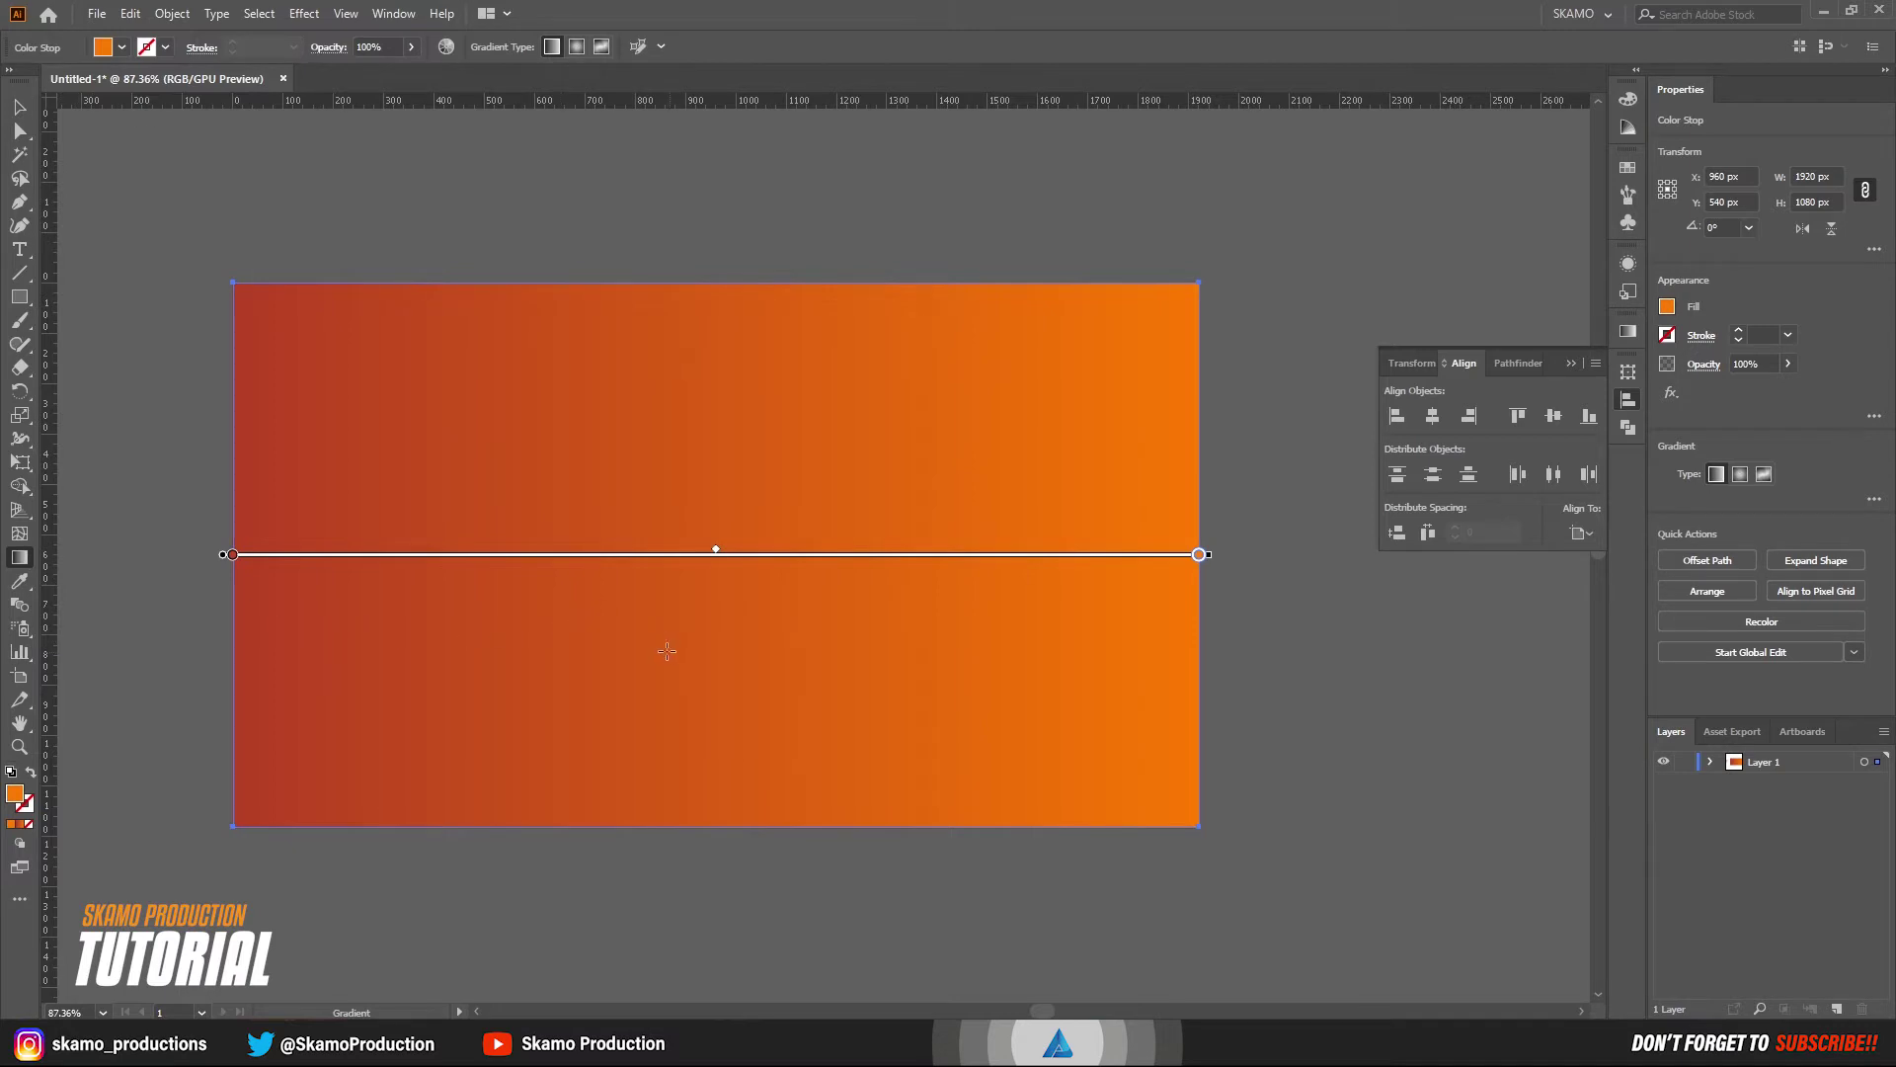
left_click(22, 824)
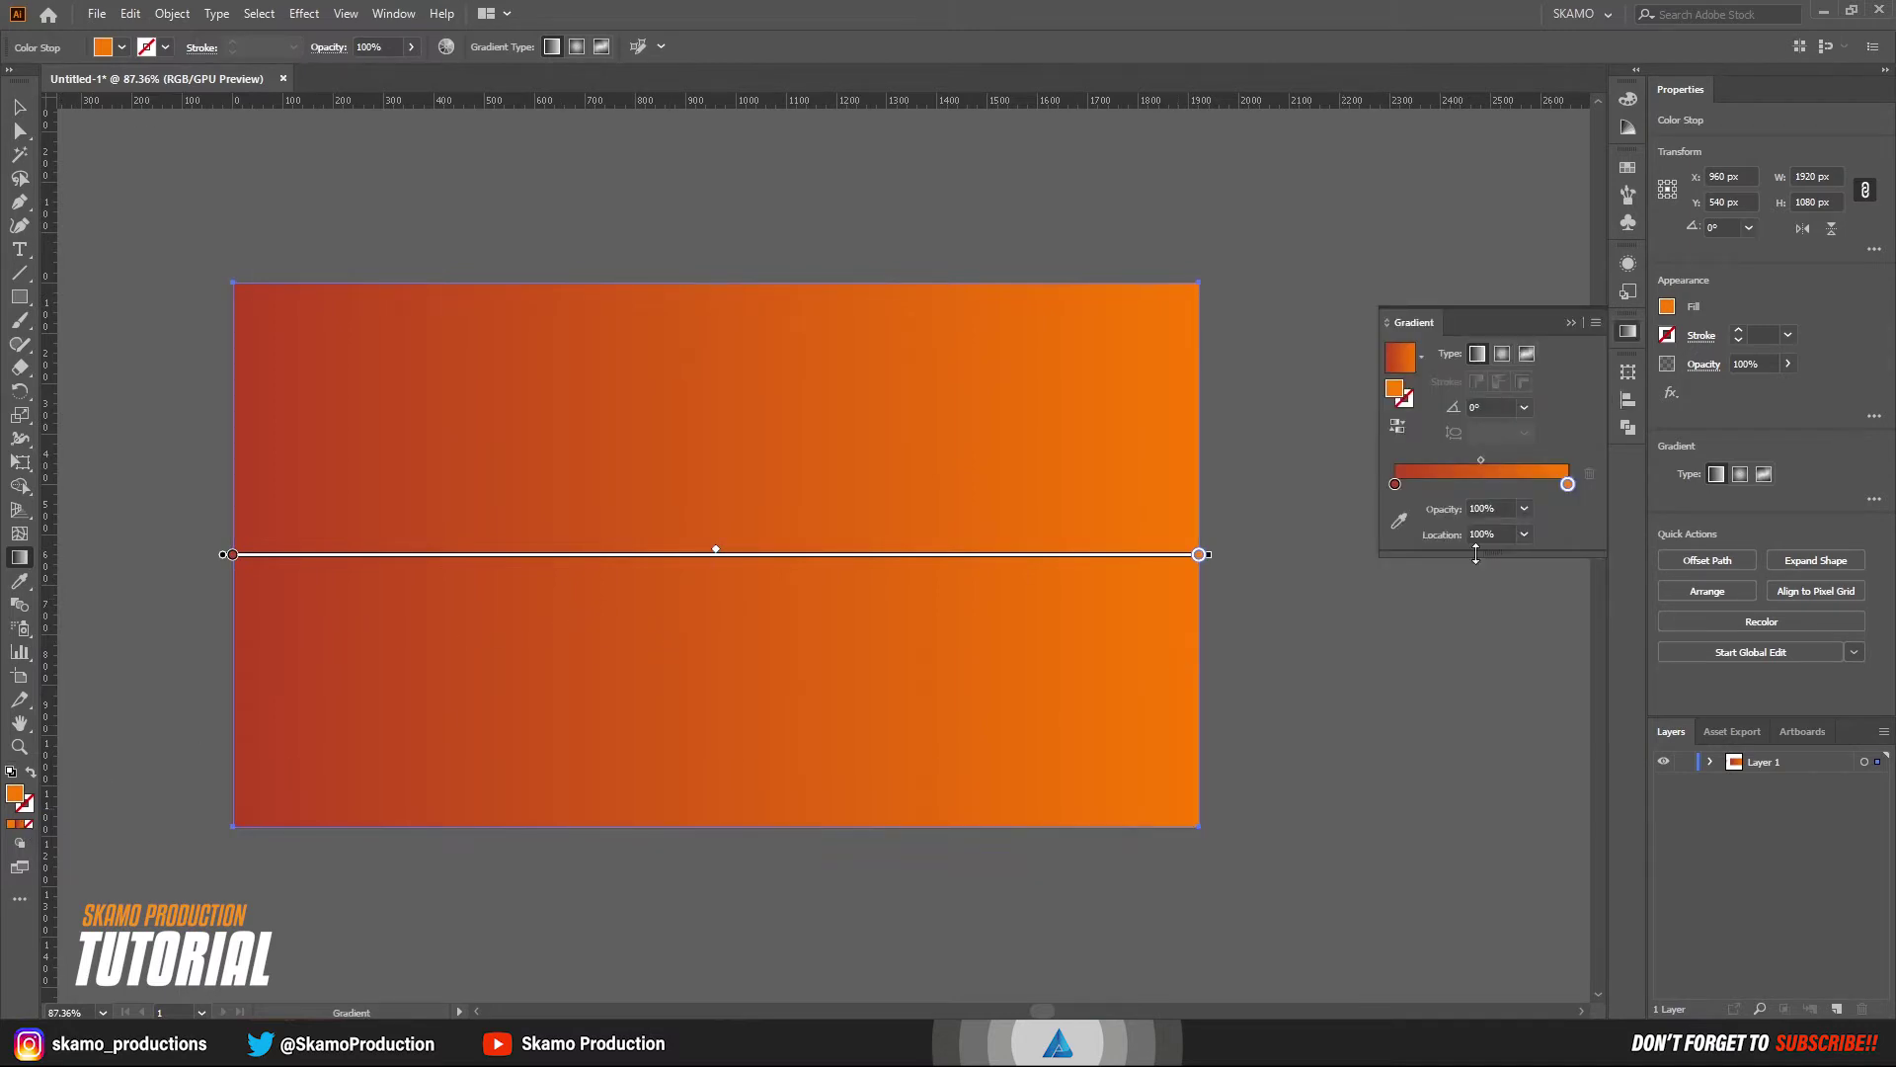
left_click(1394, 484)
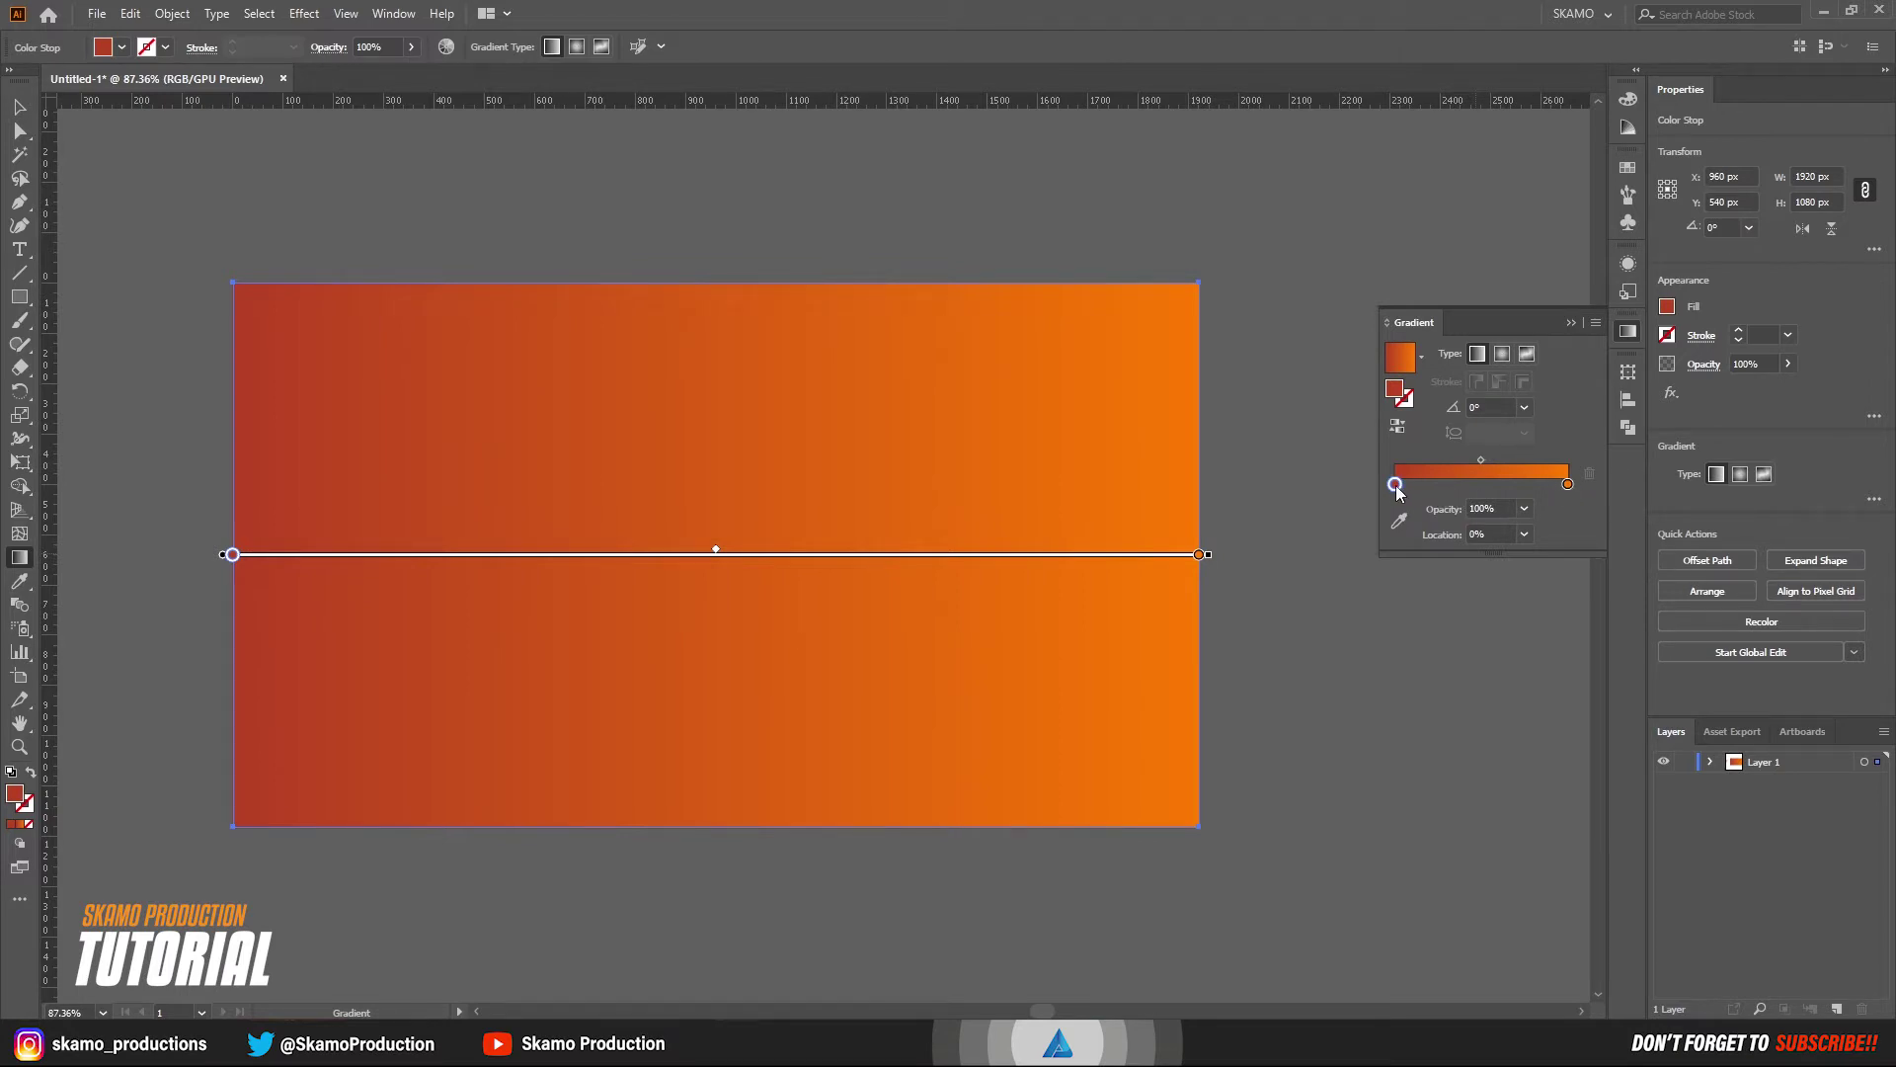
double_click(1394, 484)
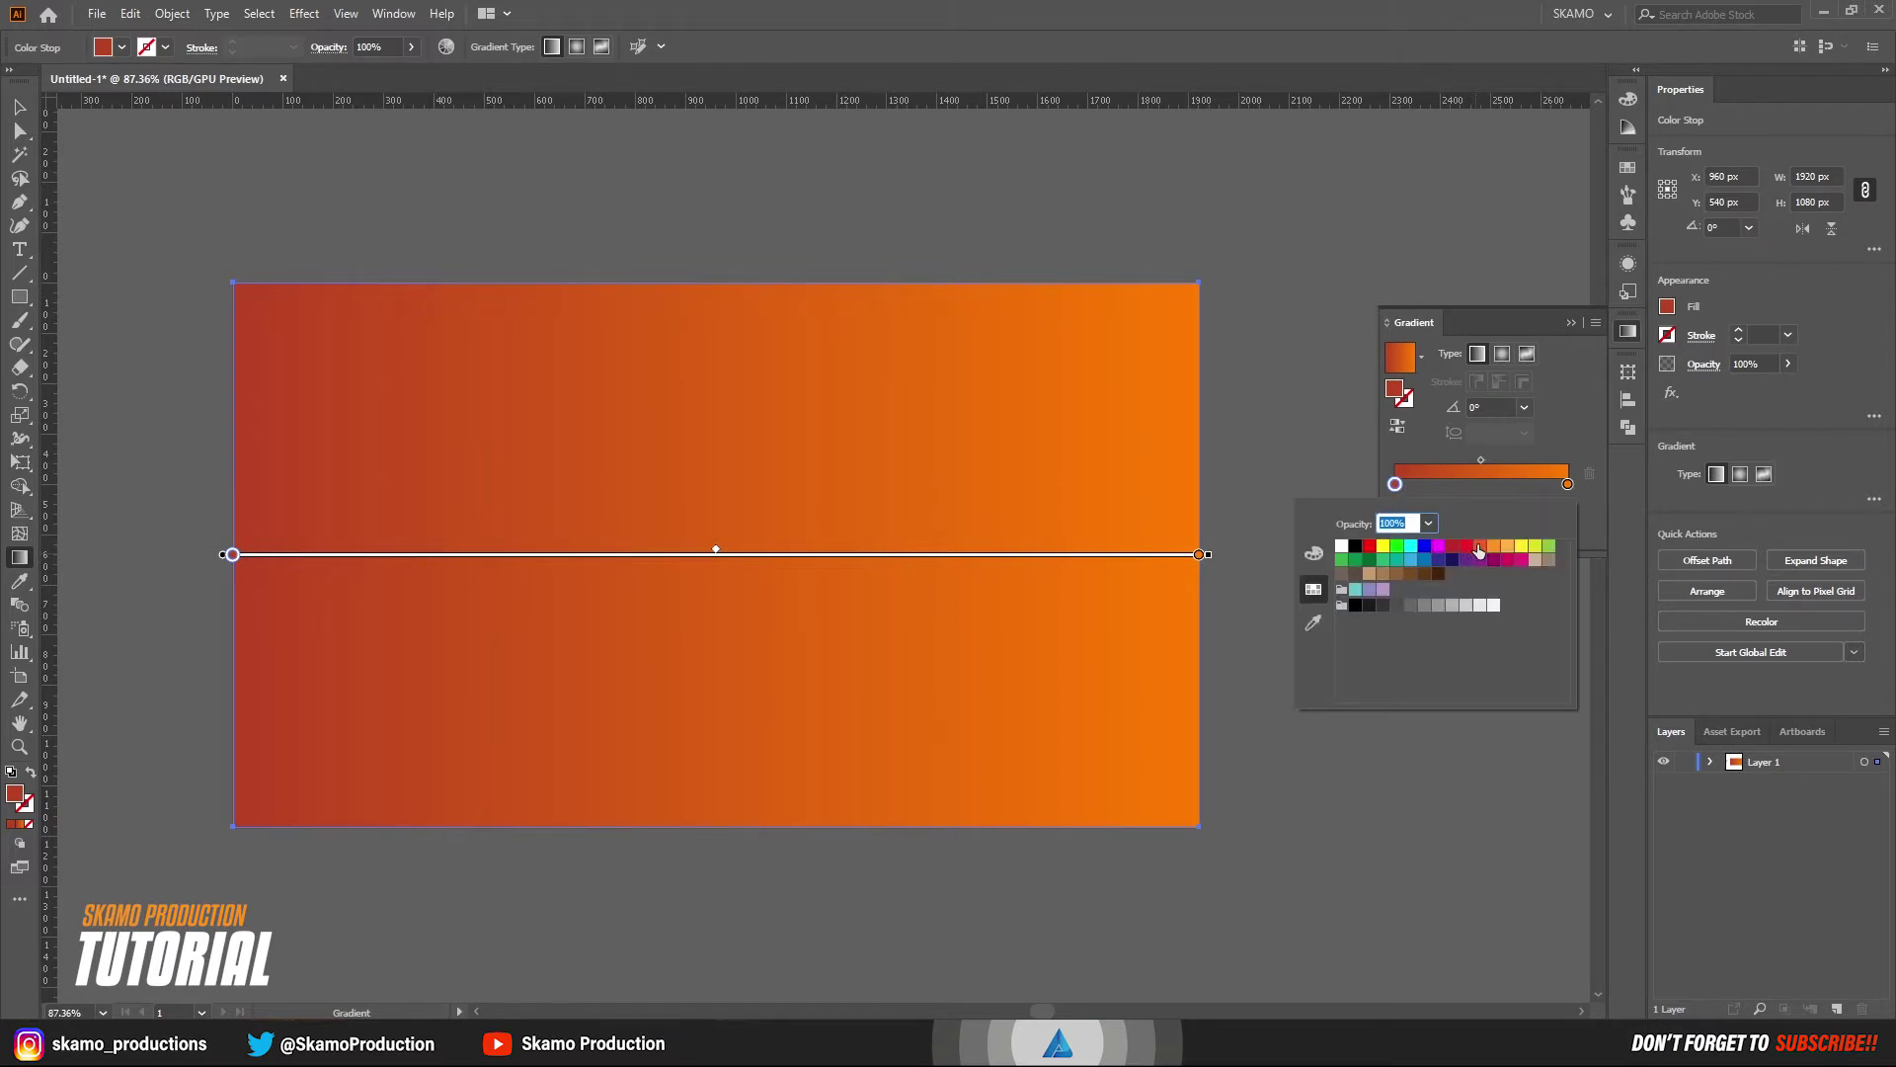
left_click(1478, 546)
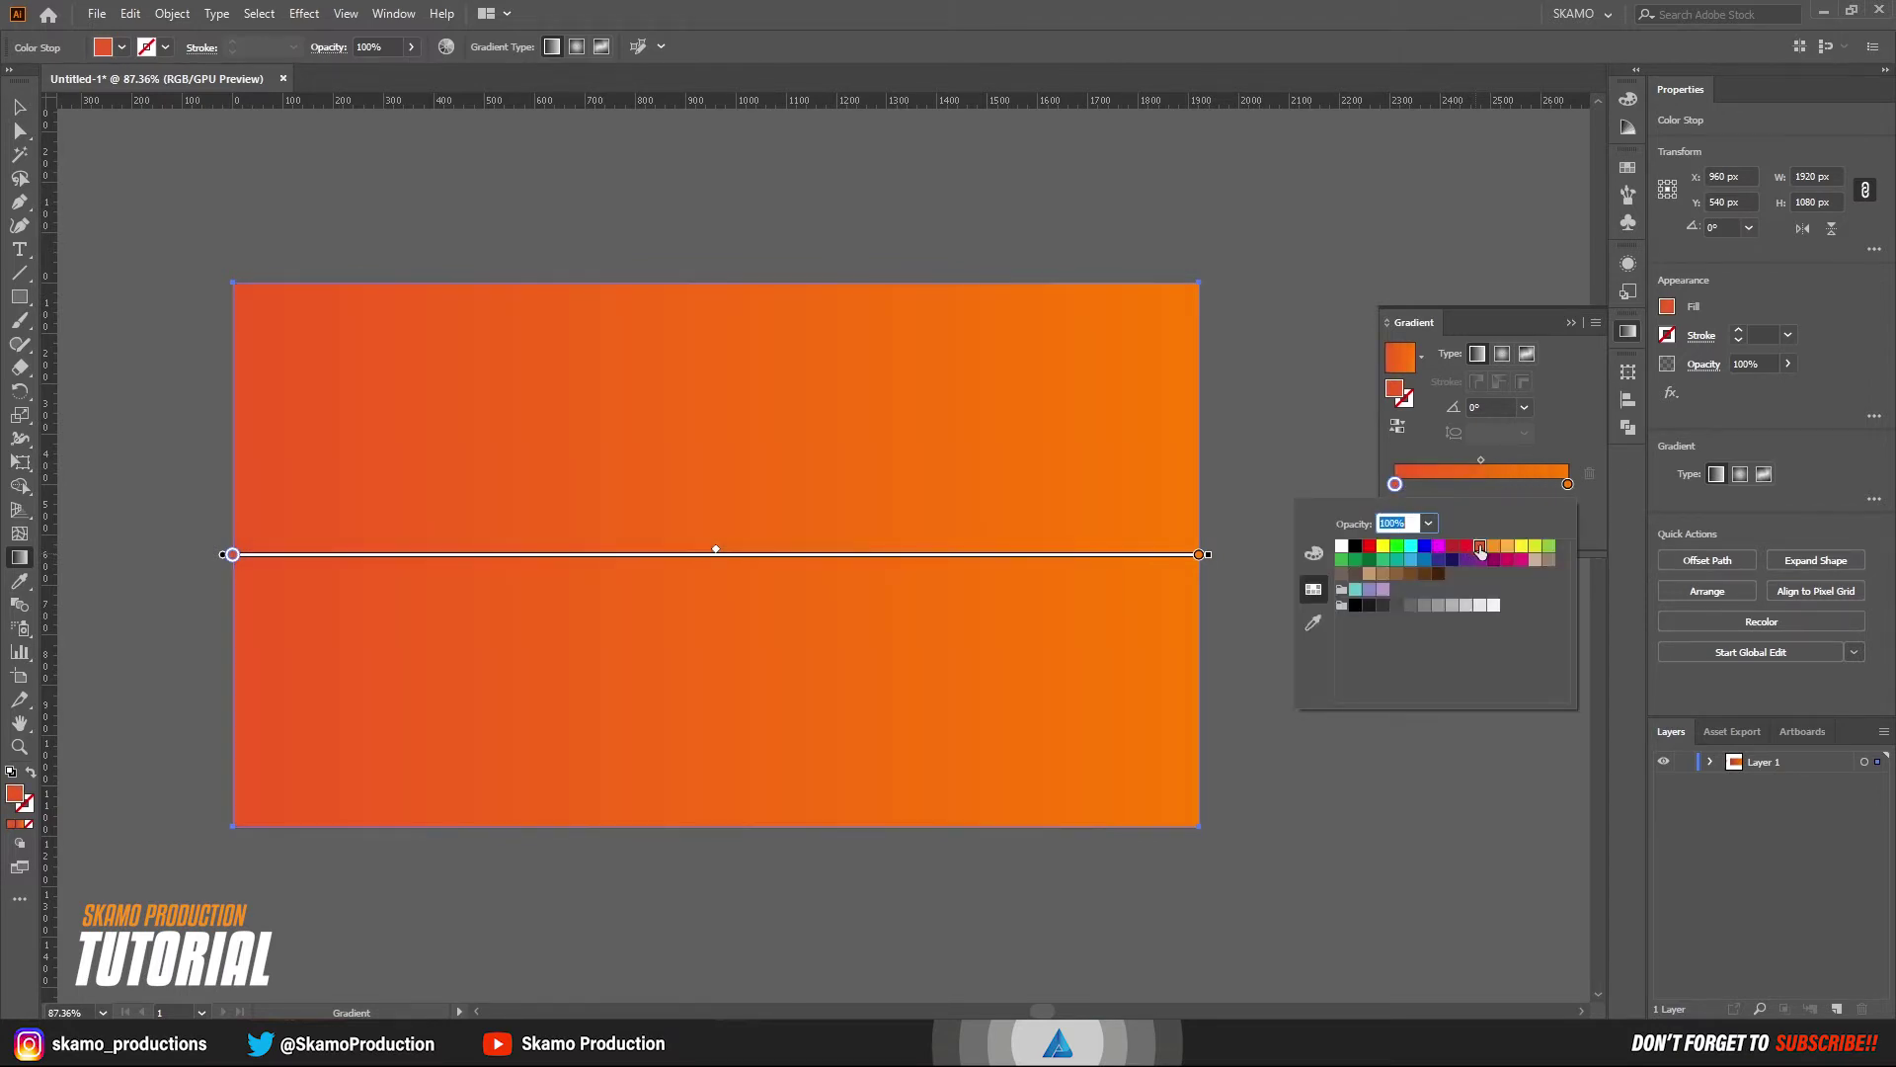
left_click(1394, 485)
double_click(1394, 485)
left_click(1314, 554)
left_click_drag(1499, 559, 1488, 560)
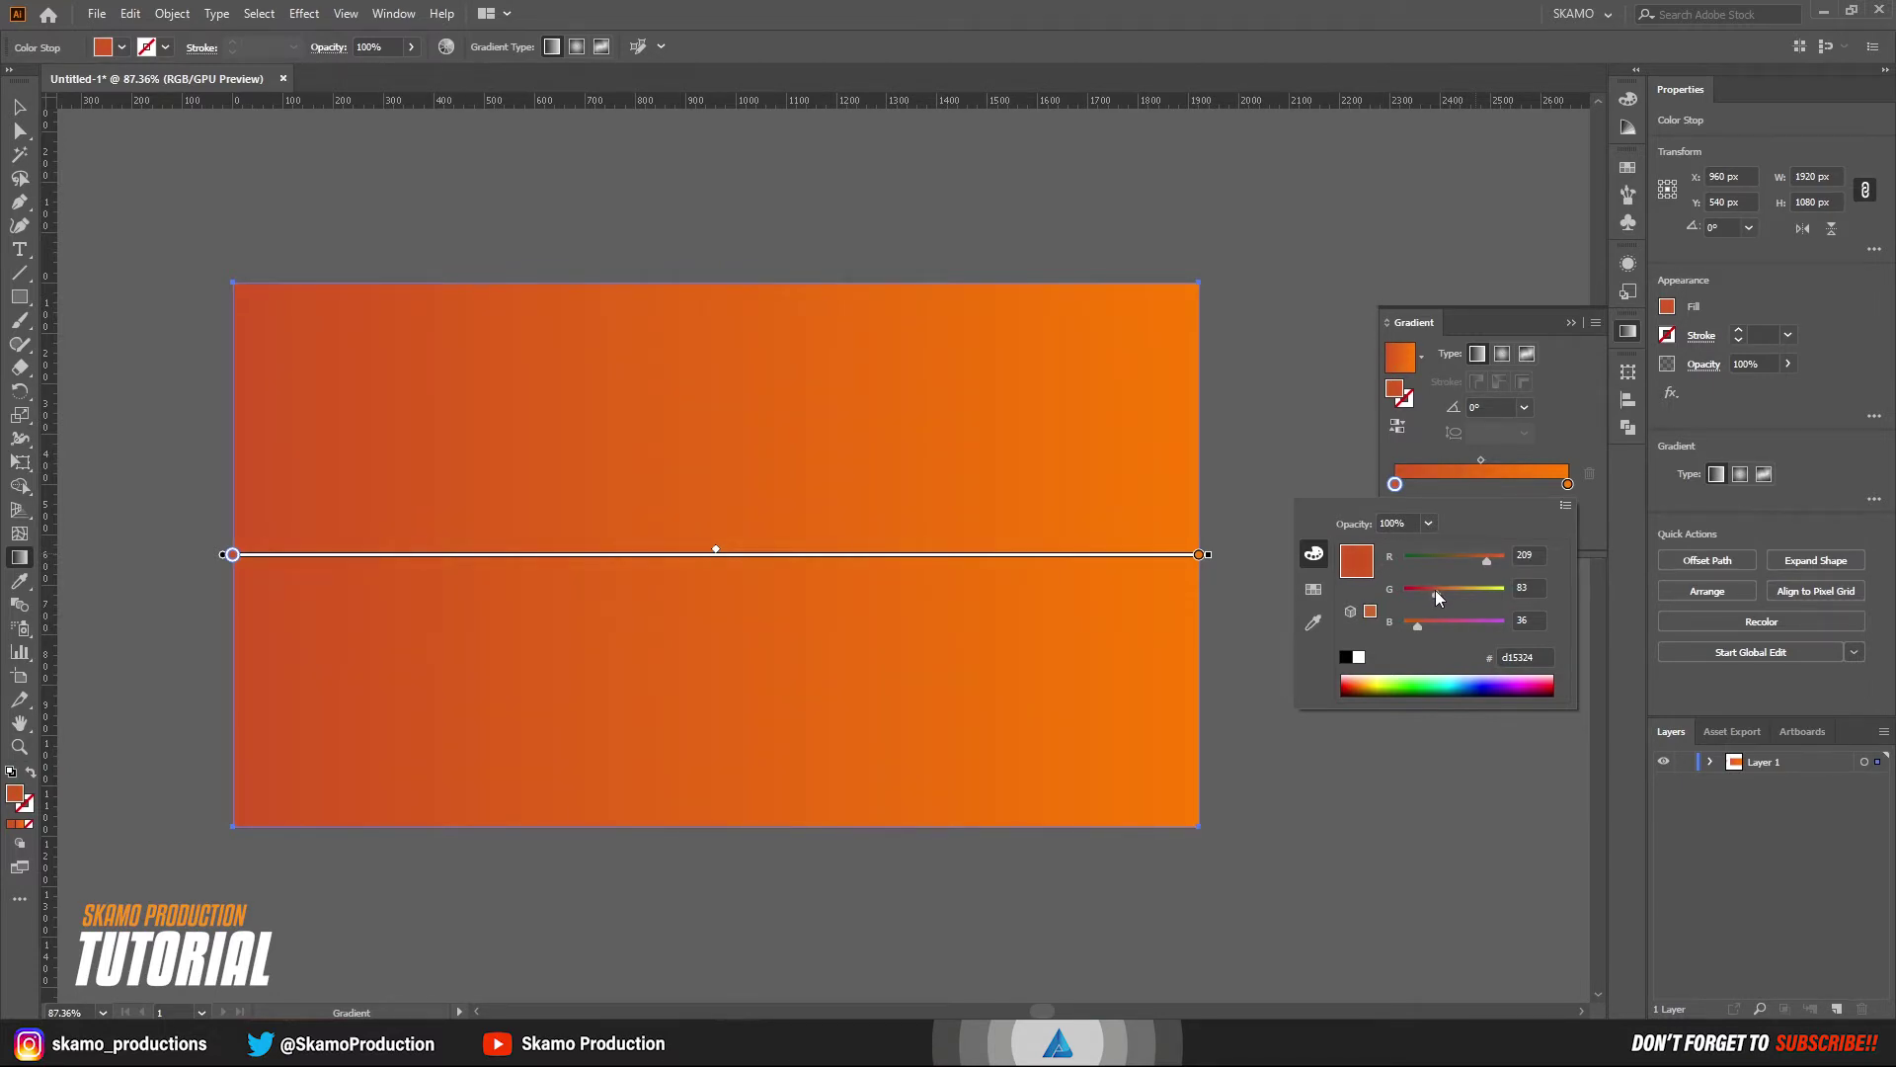
left_click_drag(1420, 616, 1404, 624)
- Lighten the right gradient stop toward yellow-orange
double_click(1567, 484)
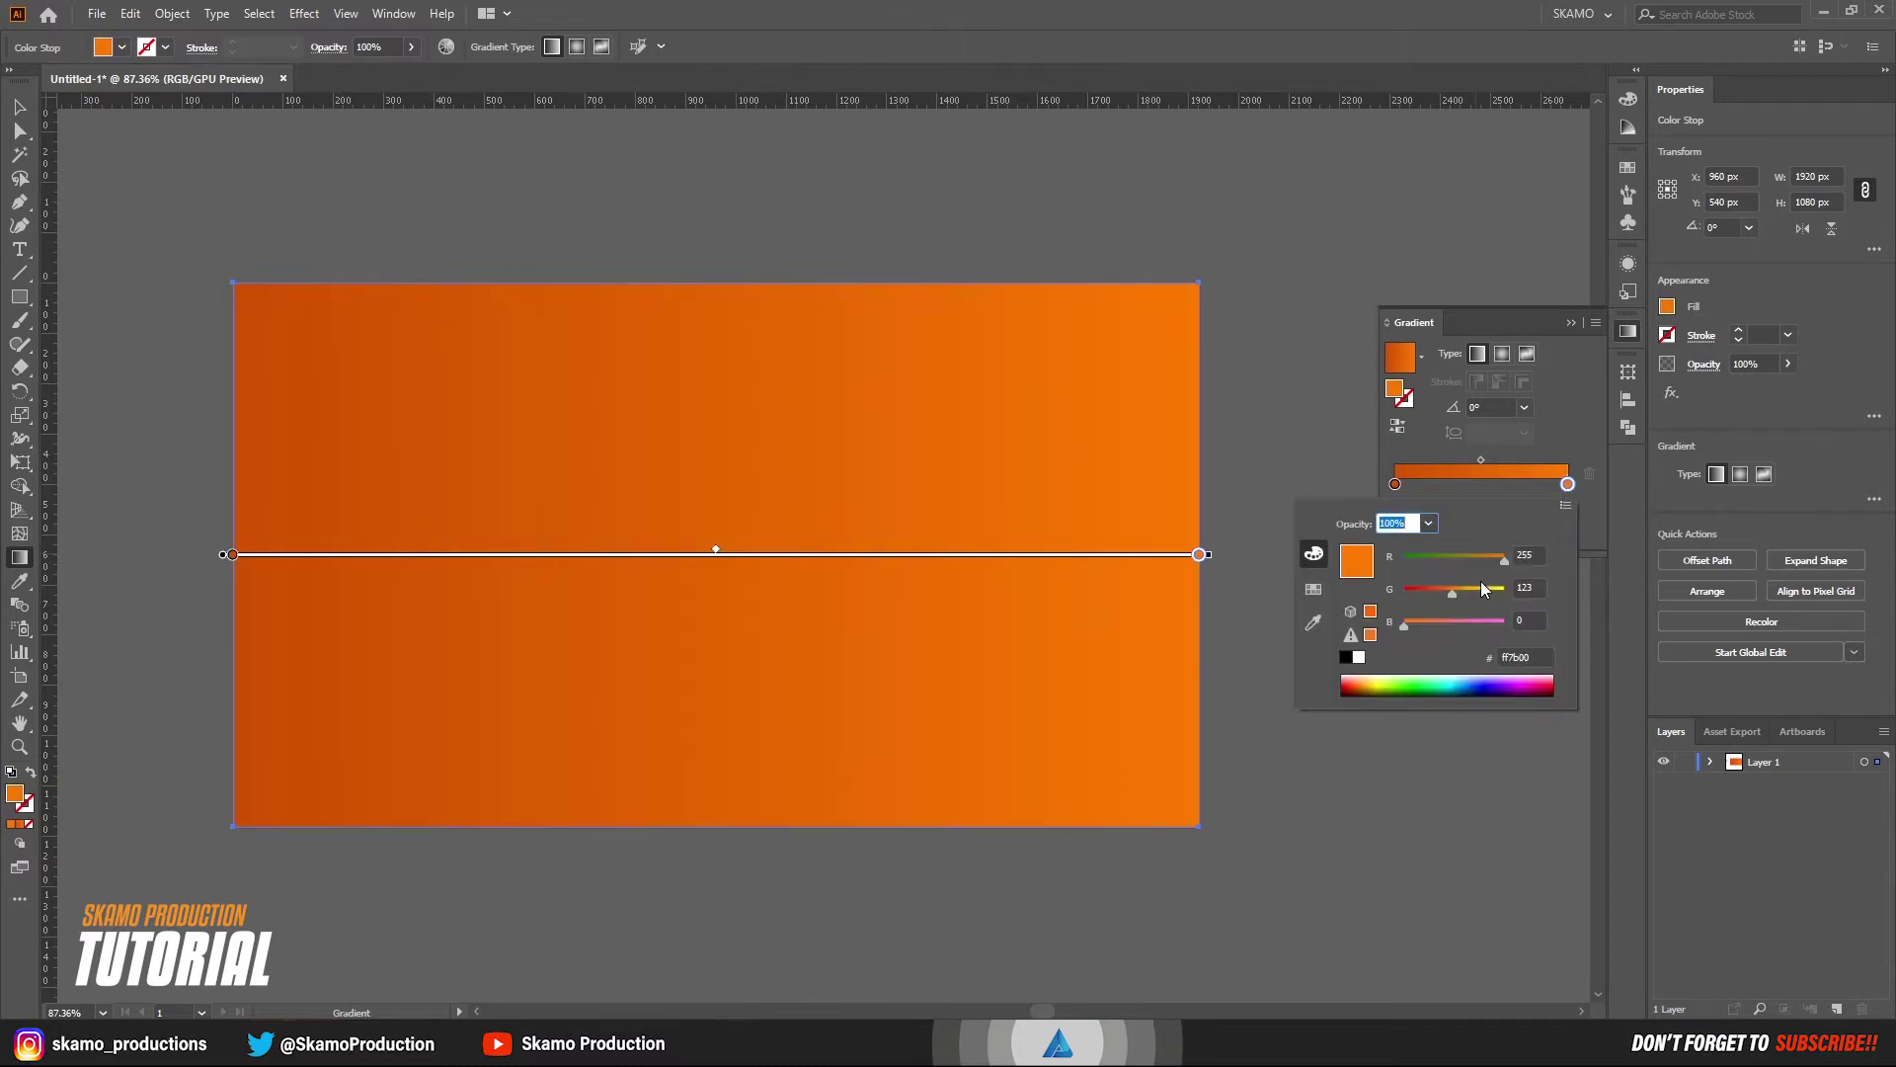
left_click_drag(1451, 596, 1468, 596)
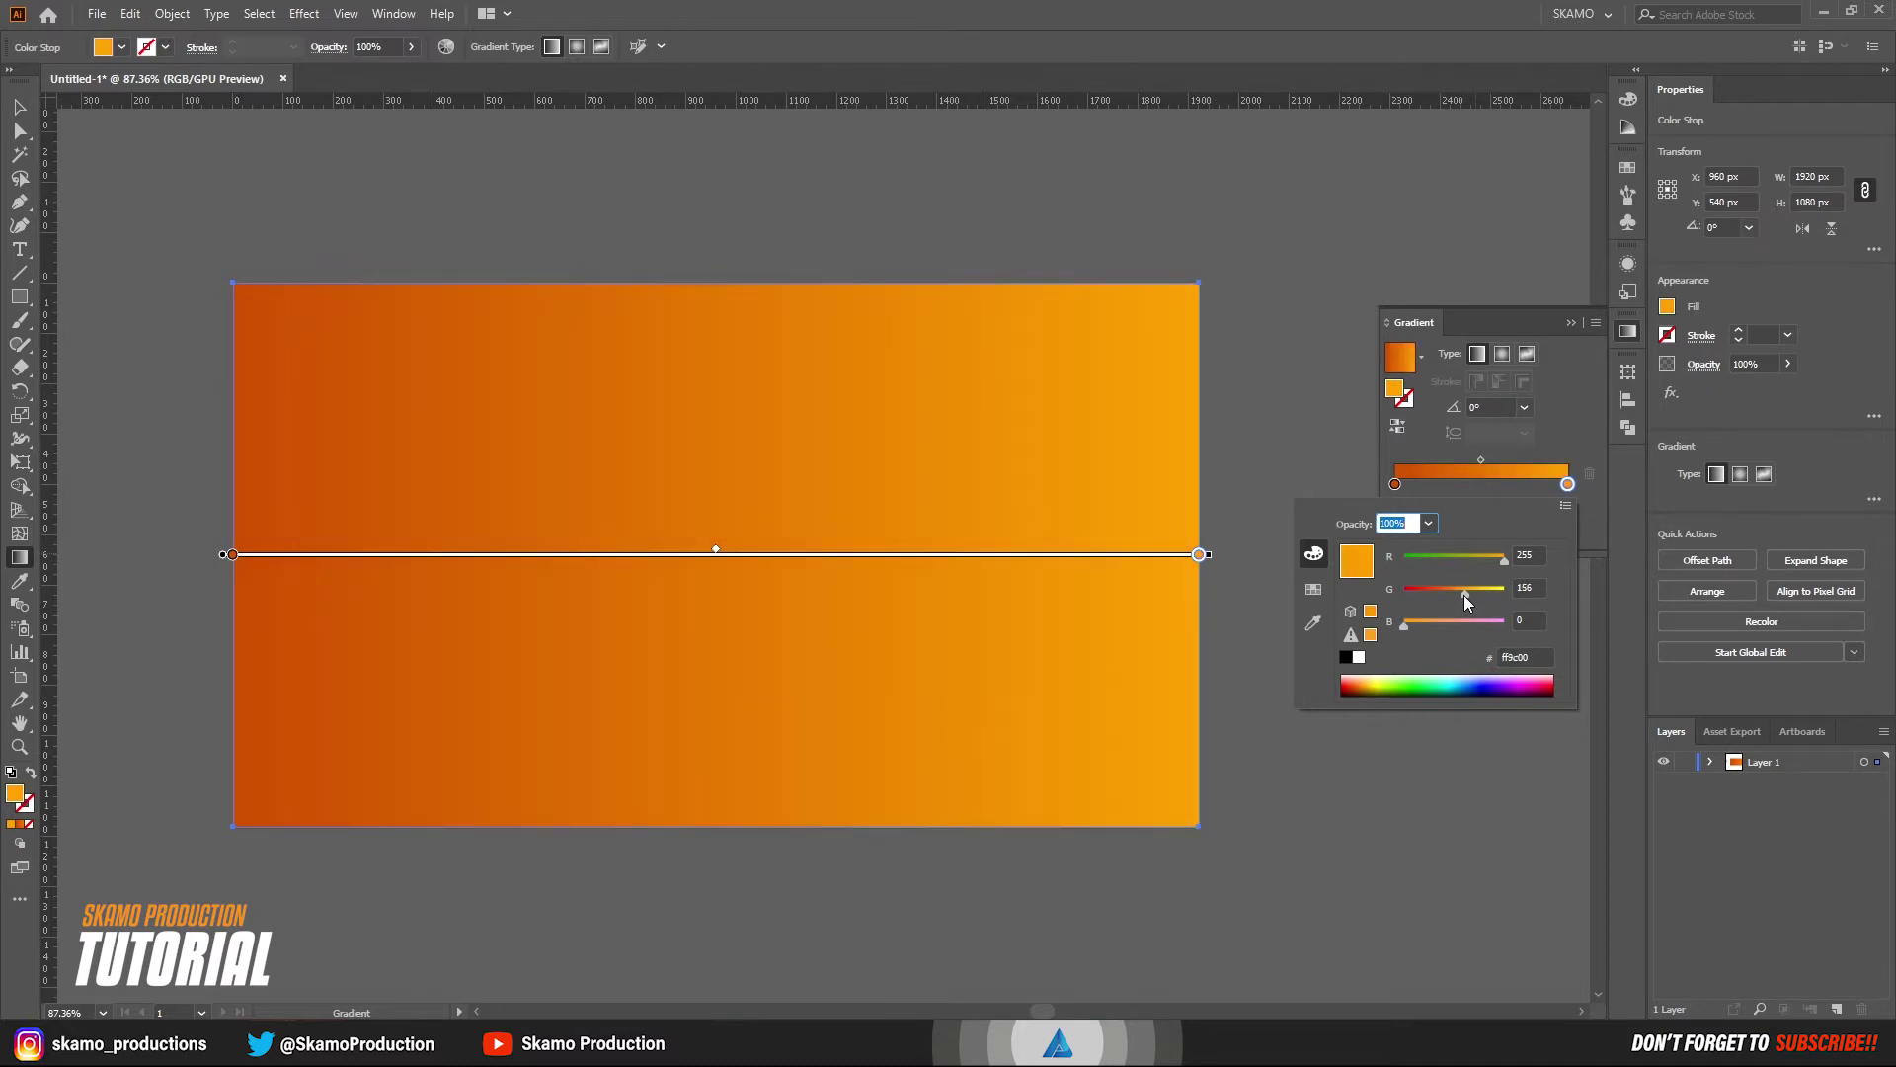
left_click(1561, 447)
left_click(1578, 324)
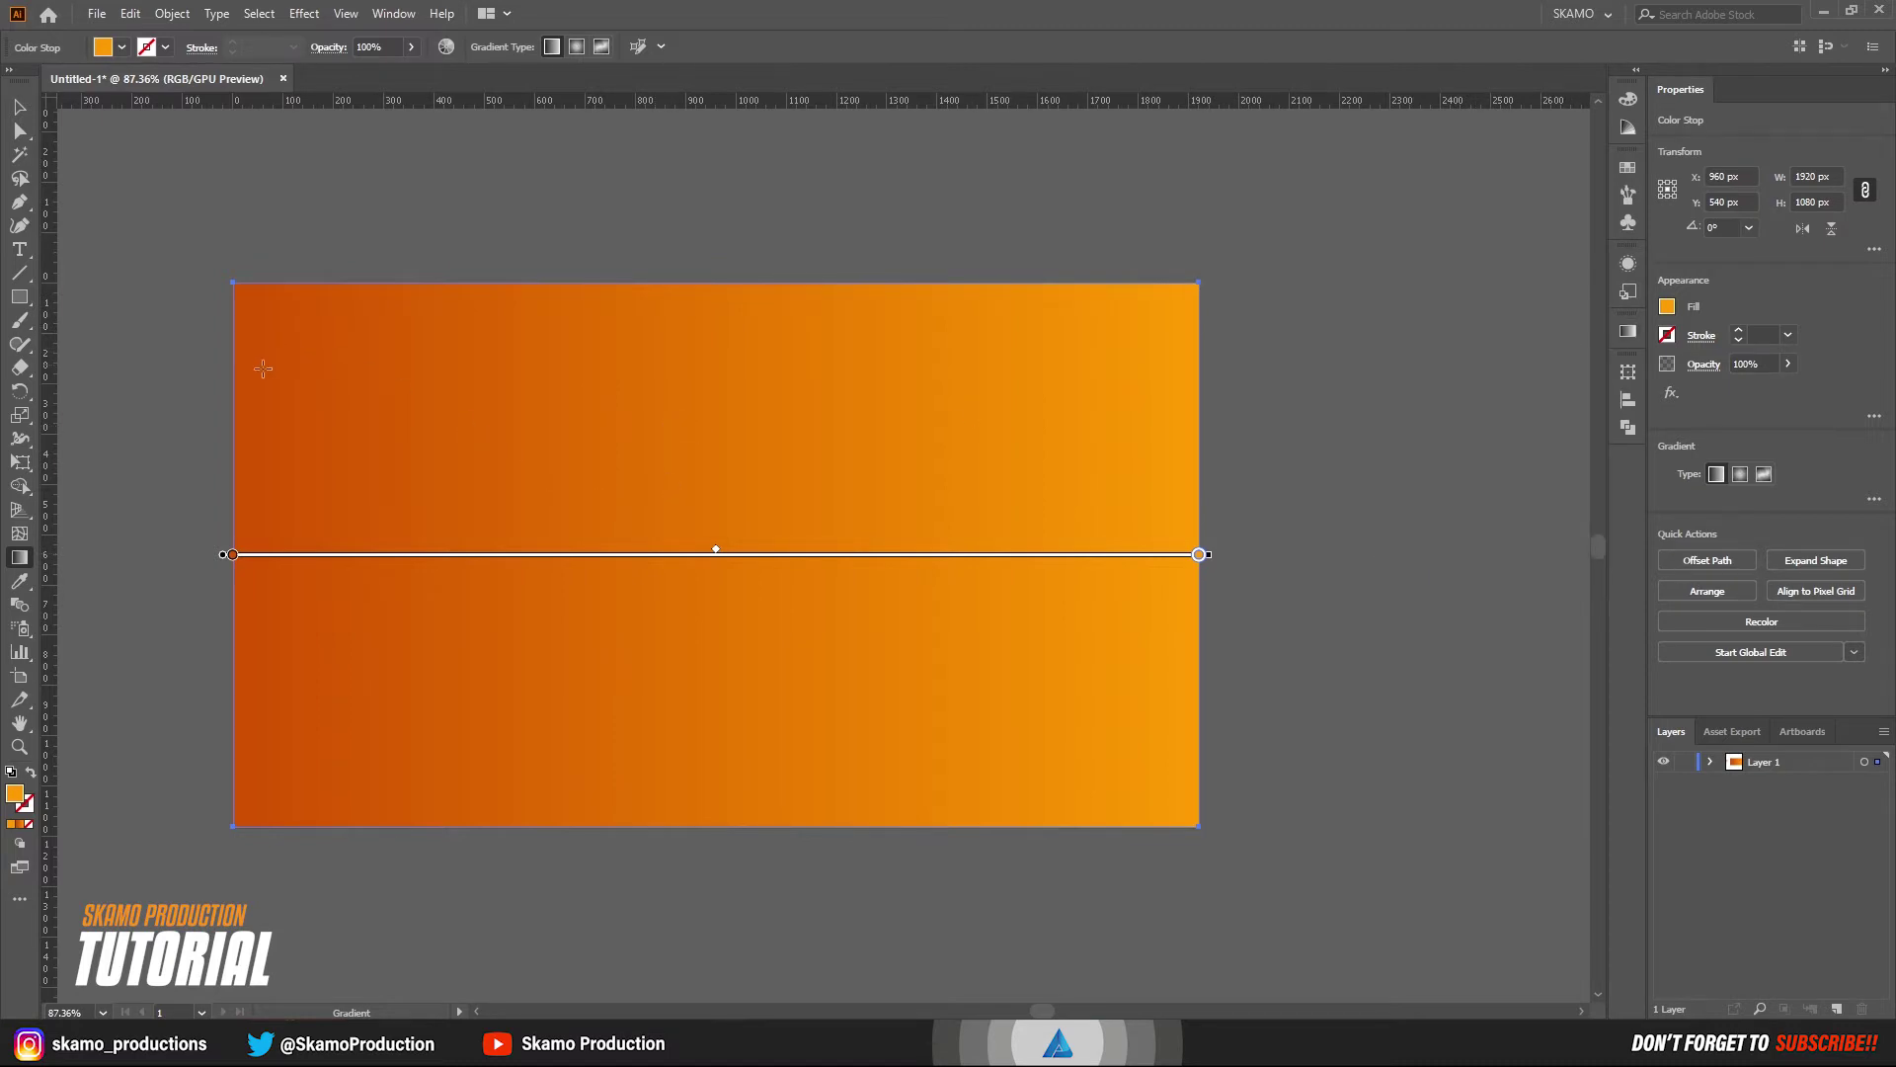
- Run the gradient diagonally from top-left to past the bottom-right corner
left_click_drag(214, 368, 1229, 836)
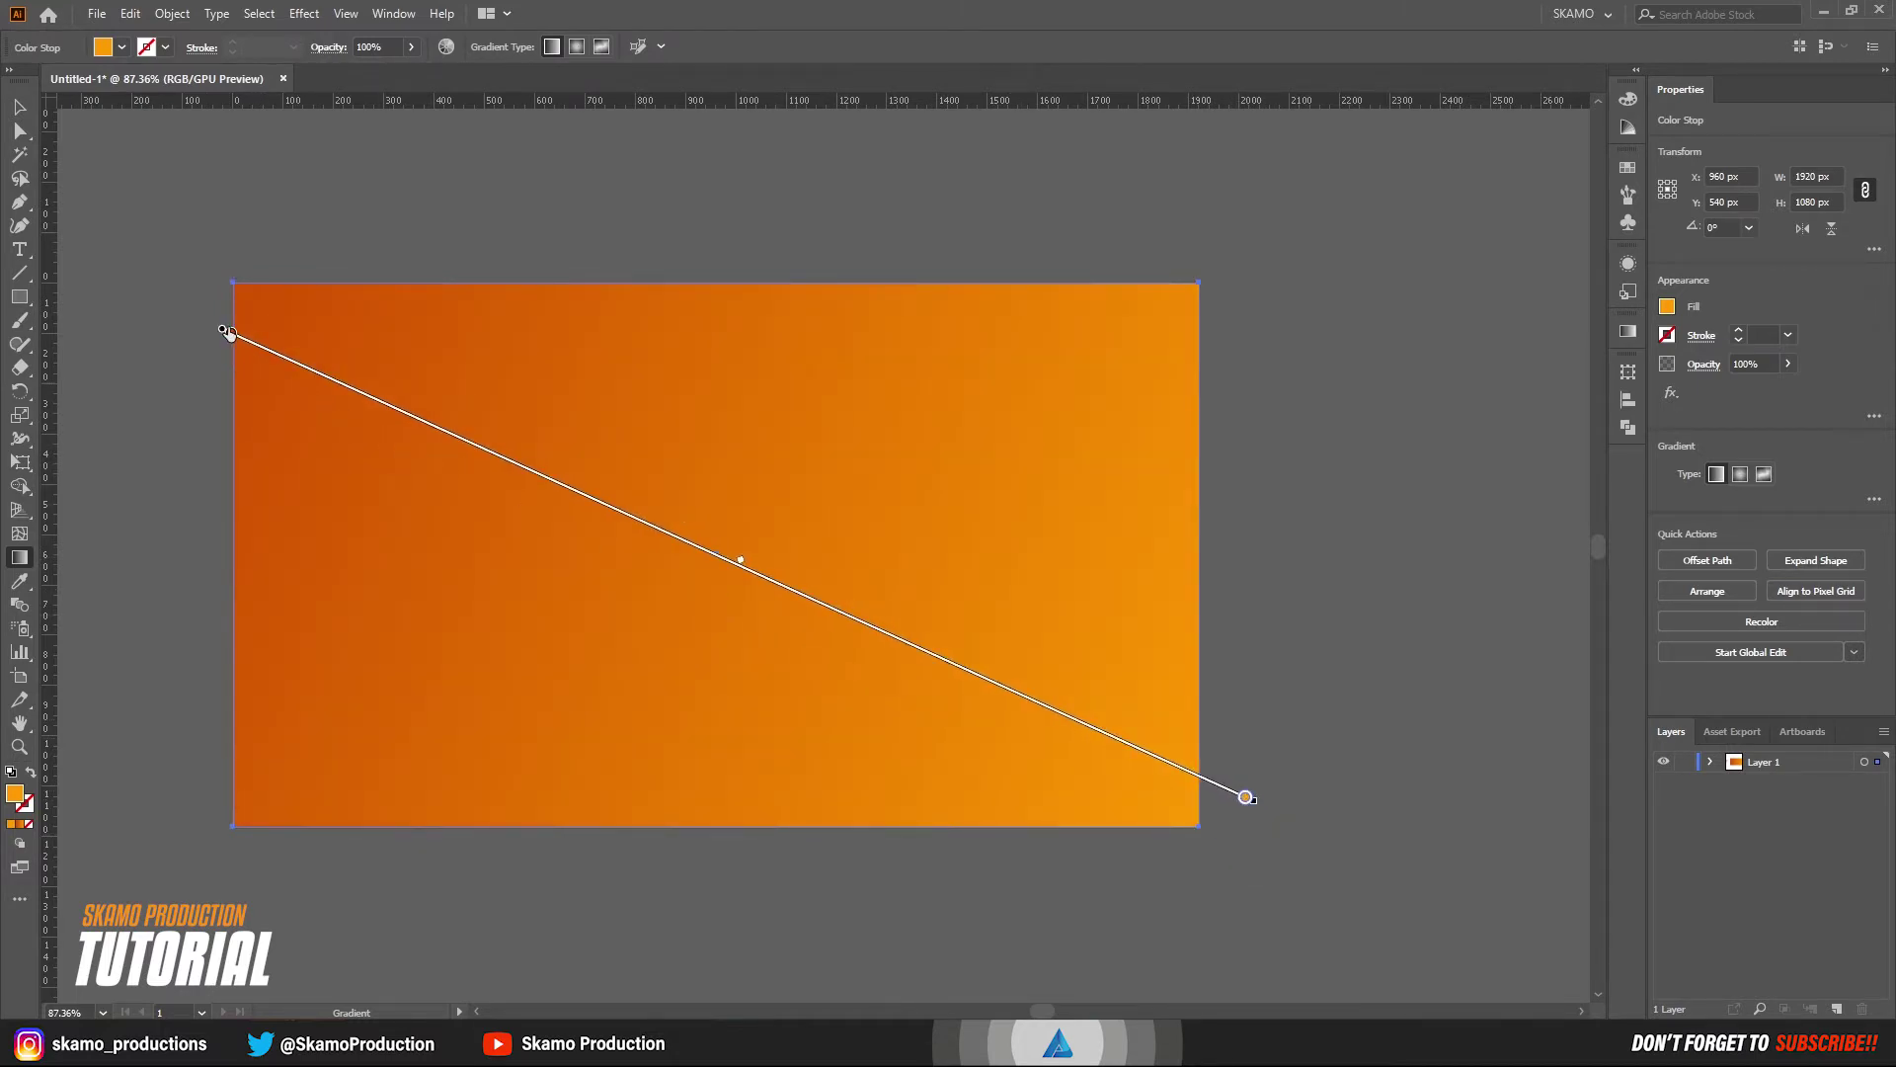
left_click_drag(242, 357, 1178, 830)
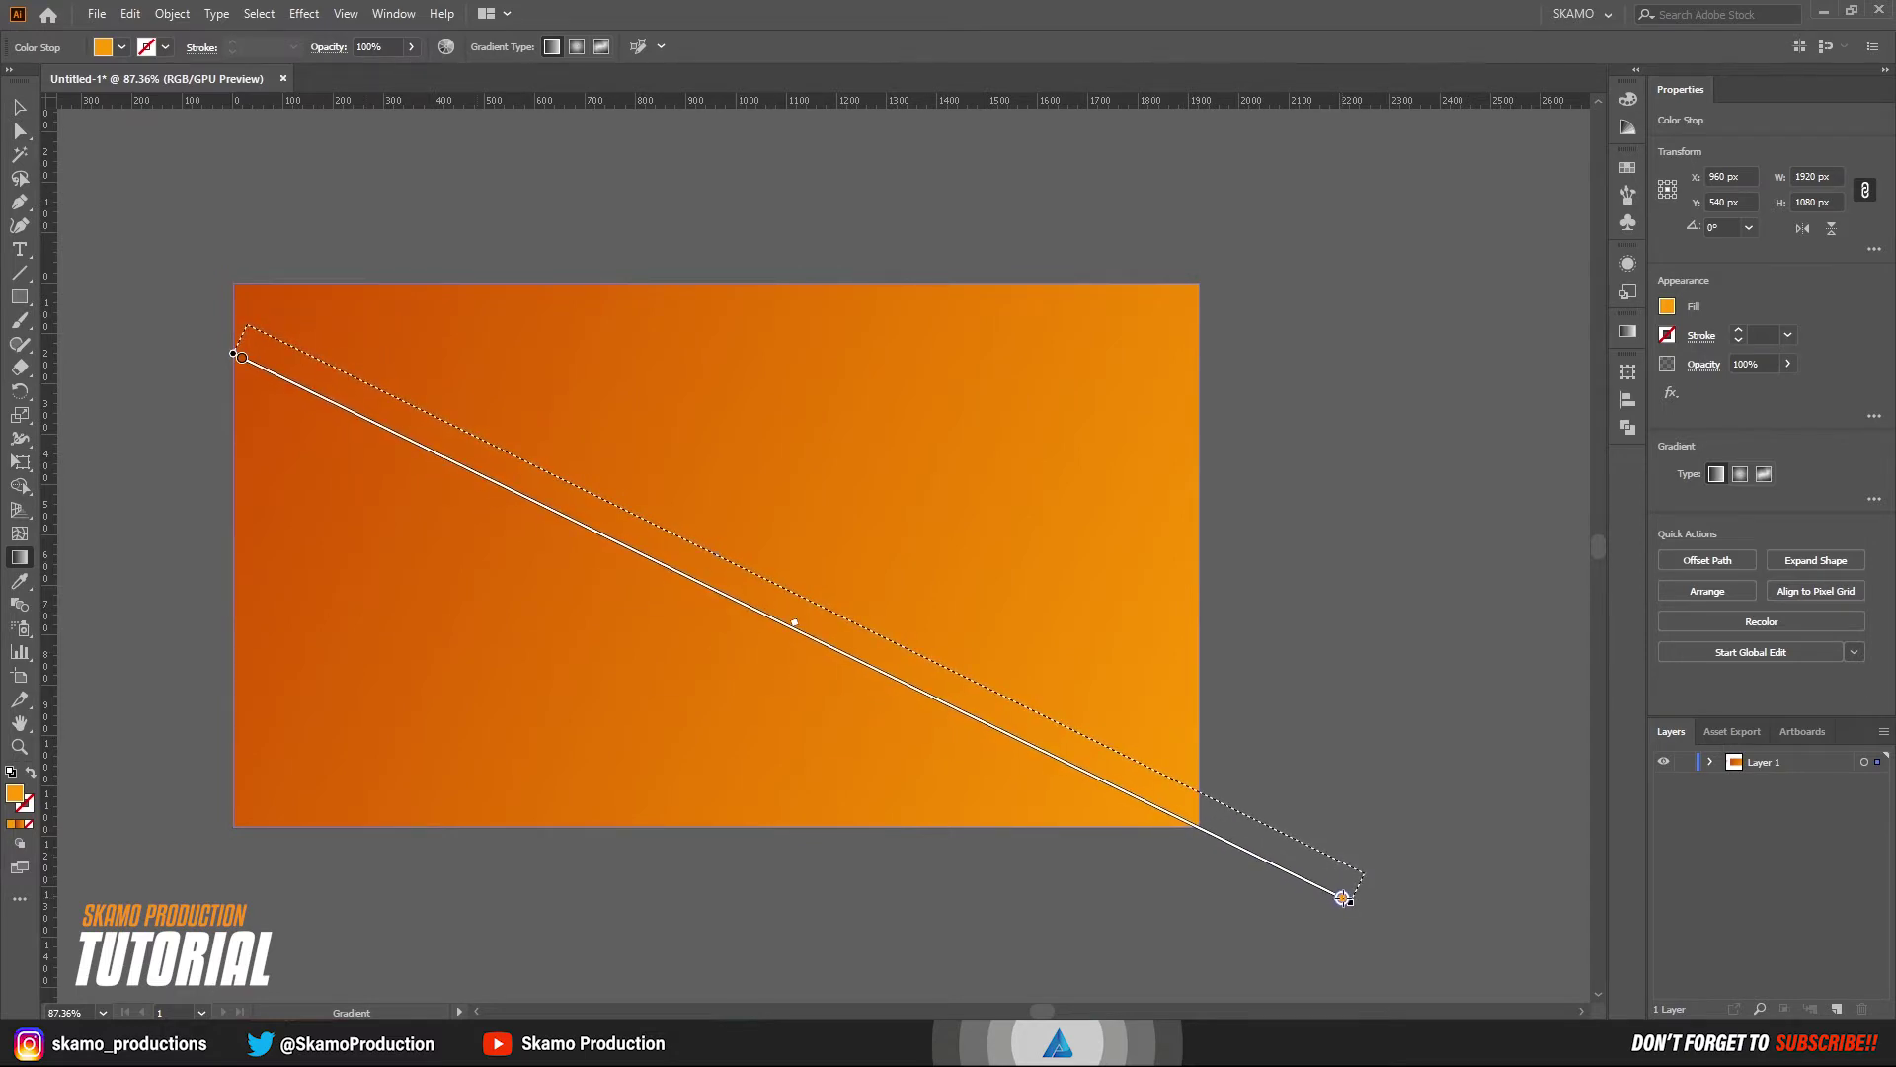
left_click_drag(1182, 830, 1343, 897)
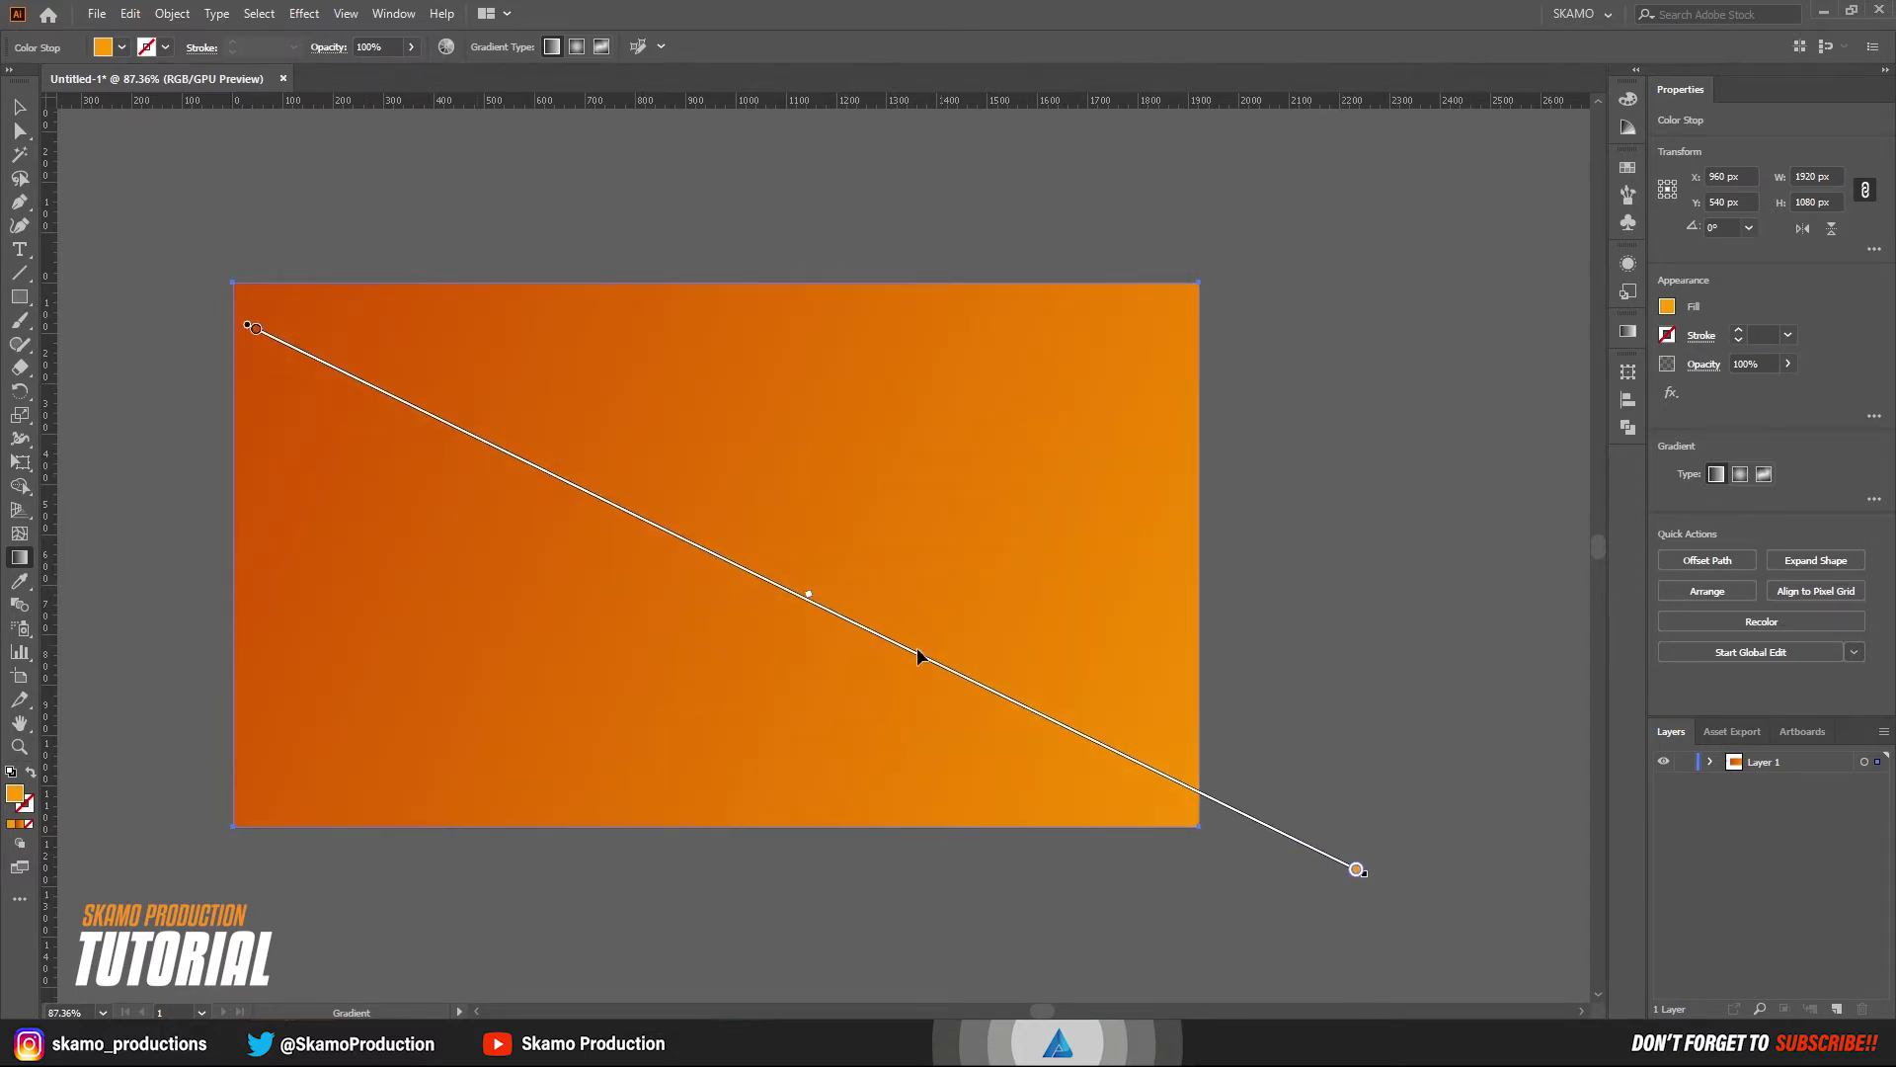
left_click_drag(908, 656, 879, 642)
key("v")
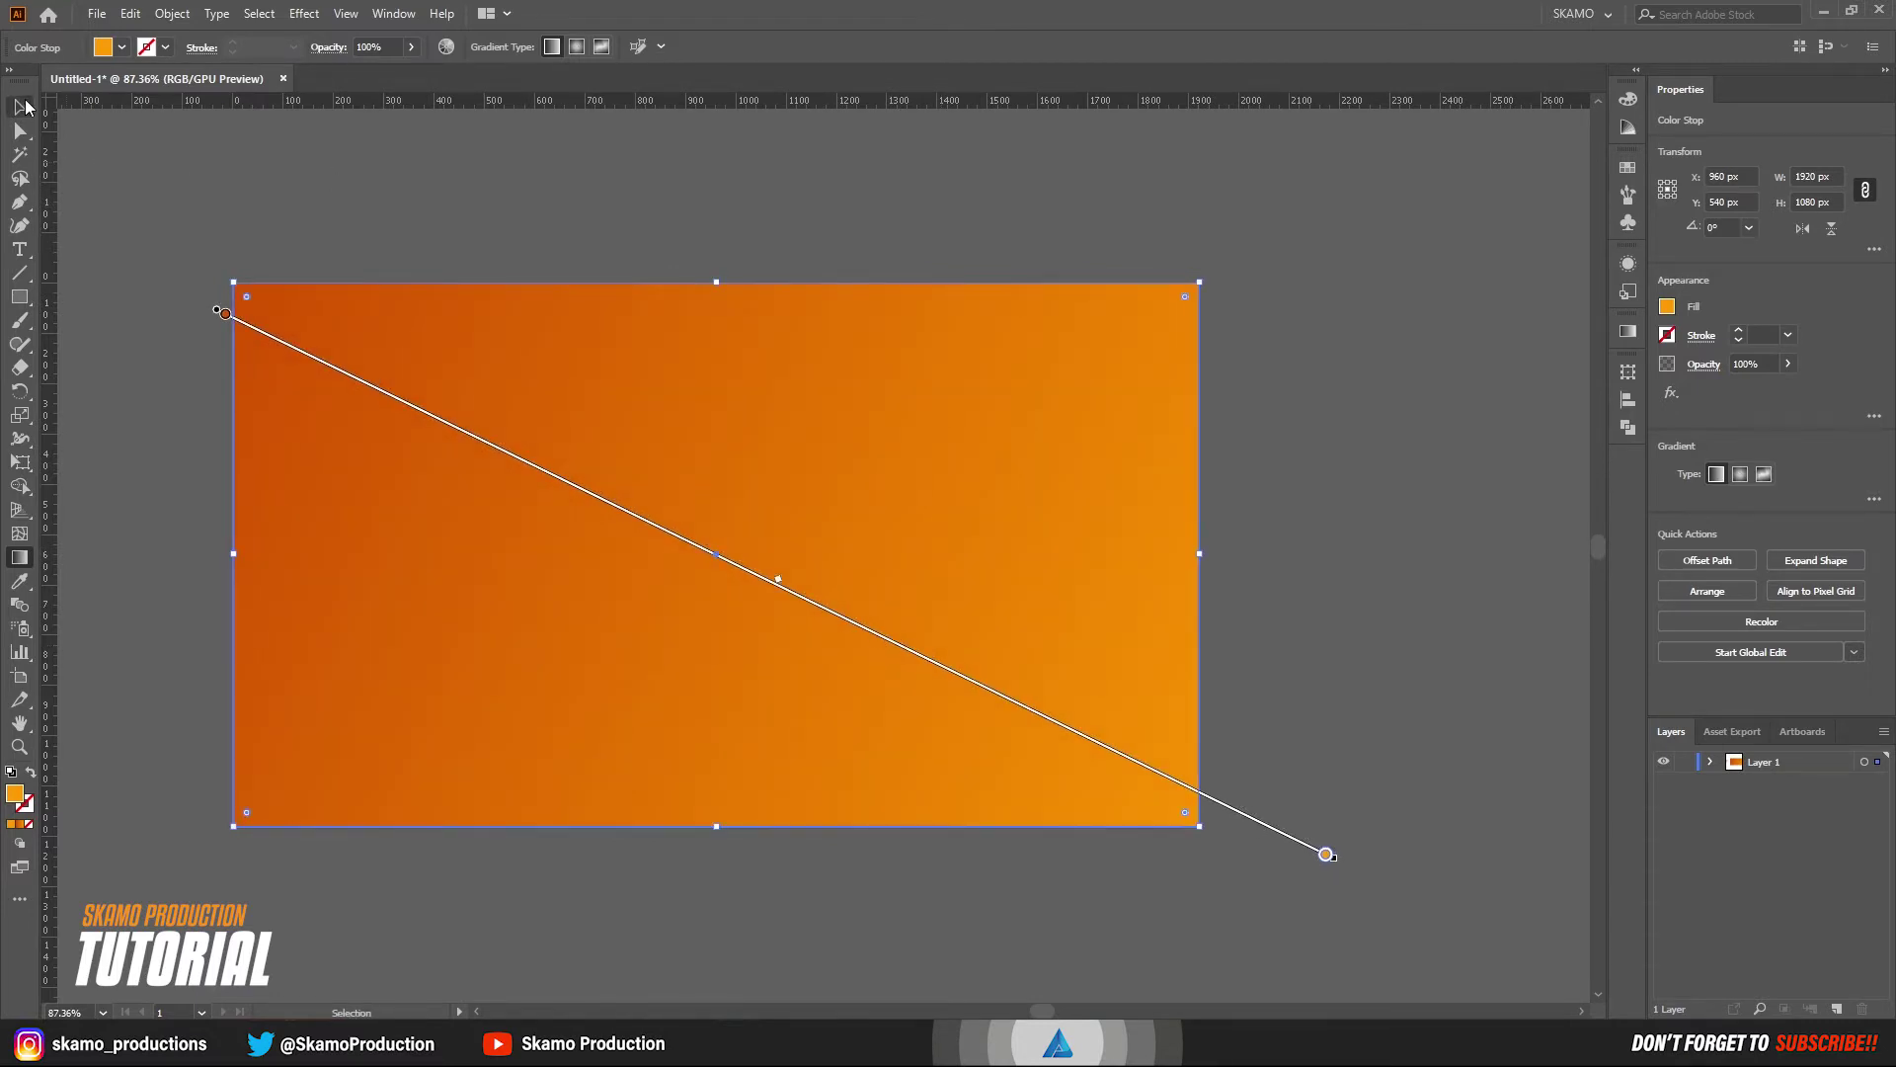
left_click(217, 310)
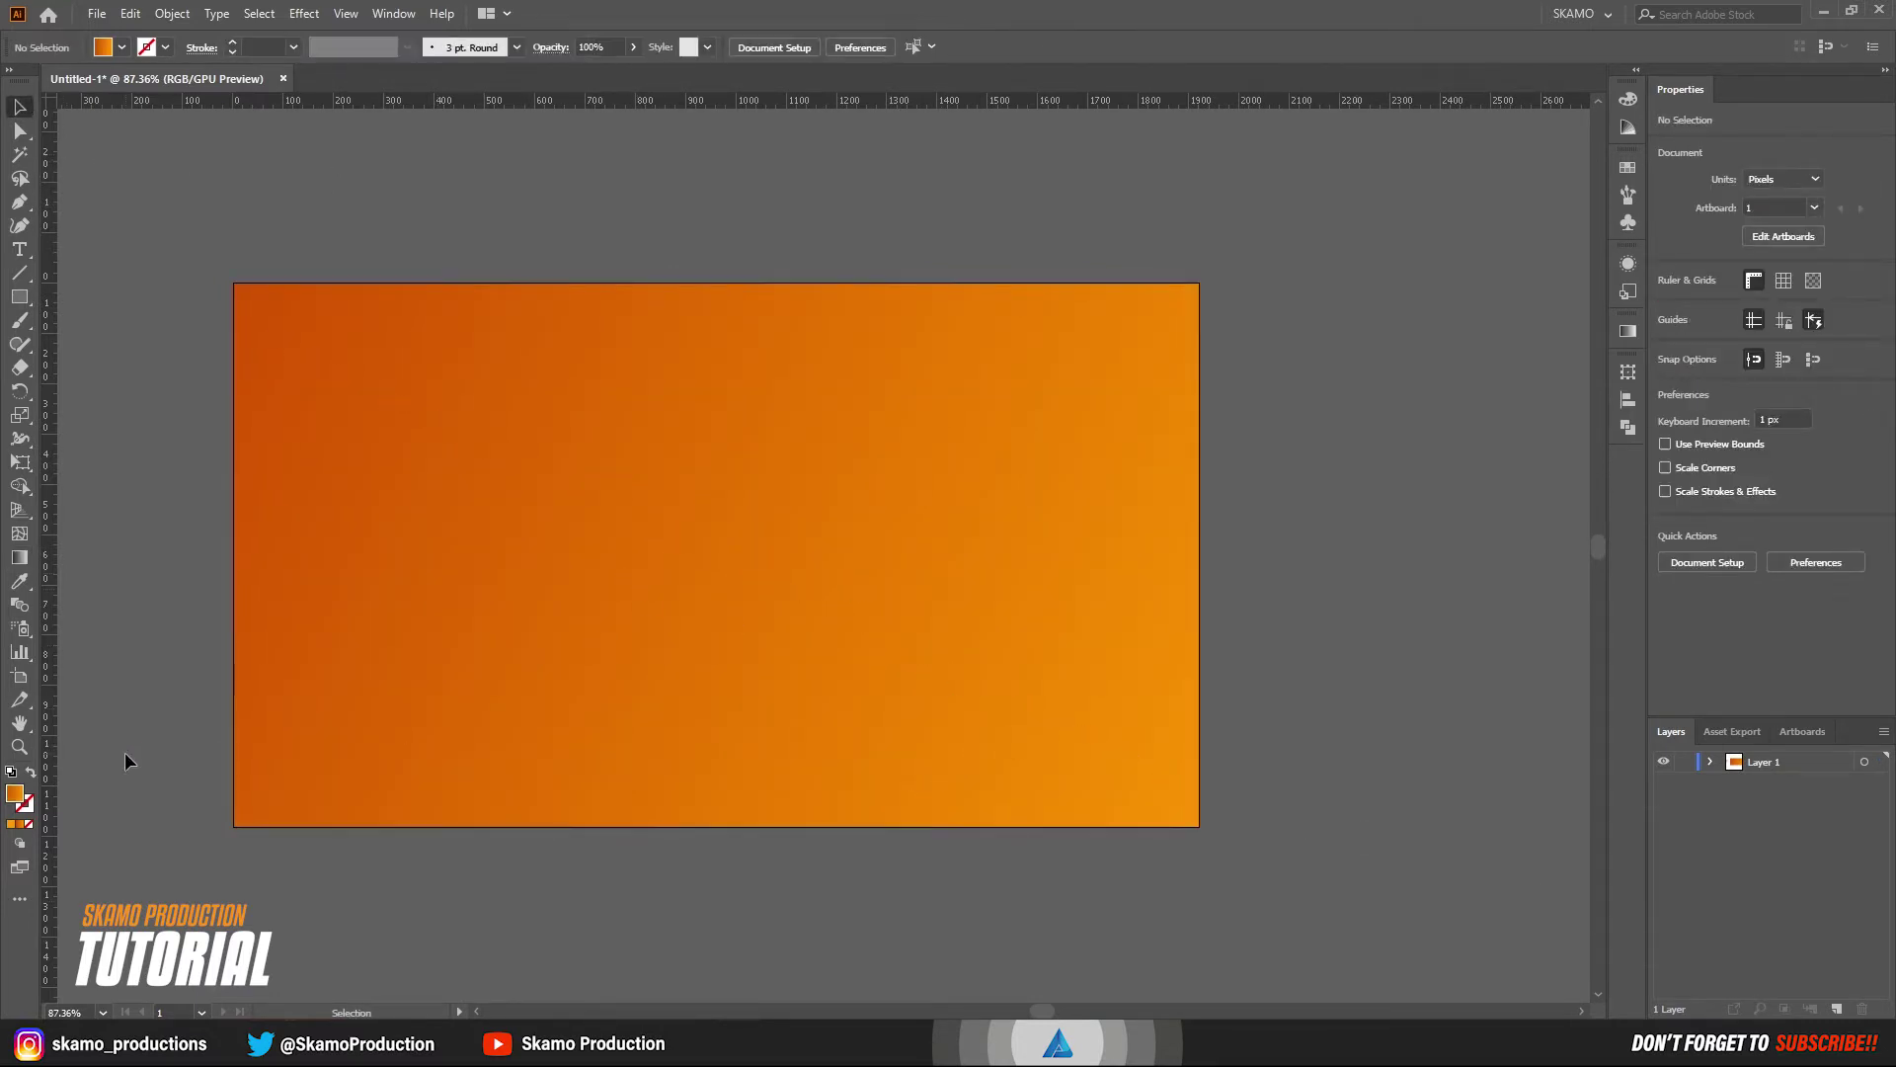
- Draw a long lower-left to upper-right diagonal line across the banner and nudge it into place
left_click(19, 272)
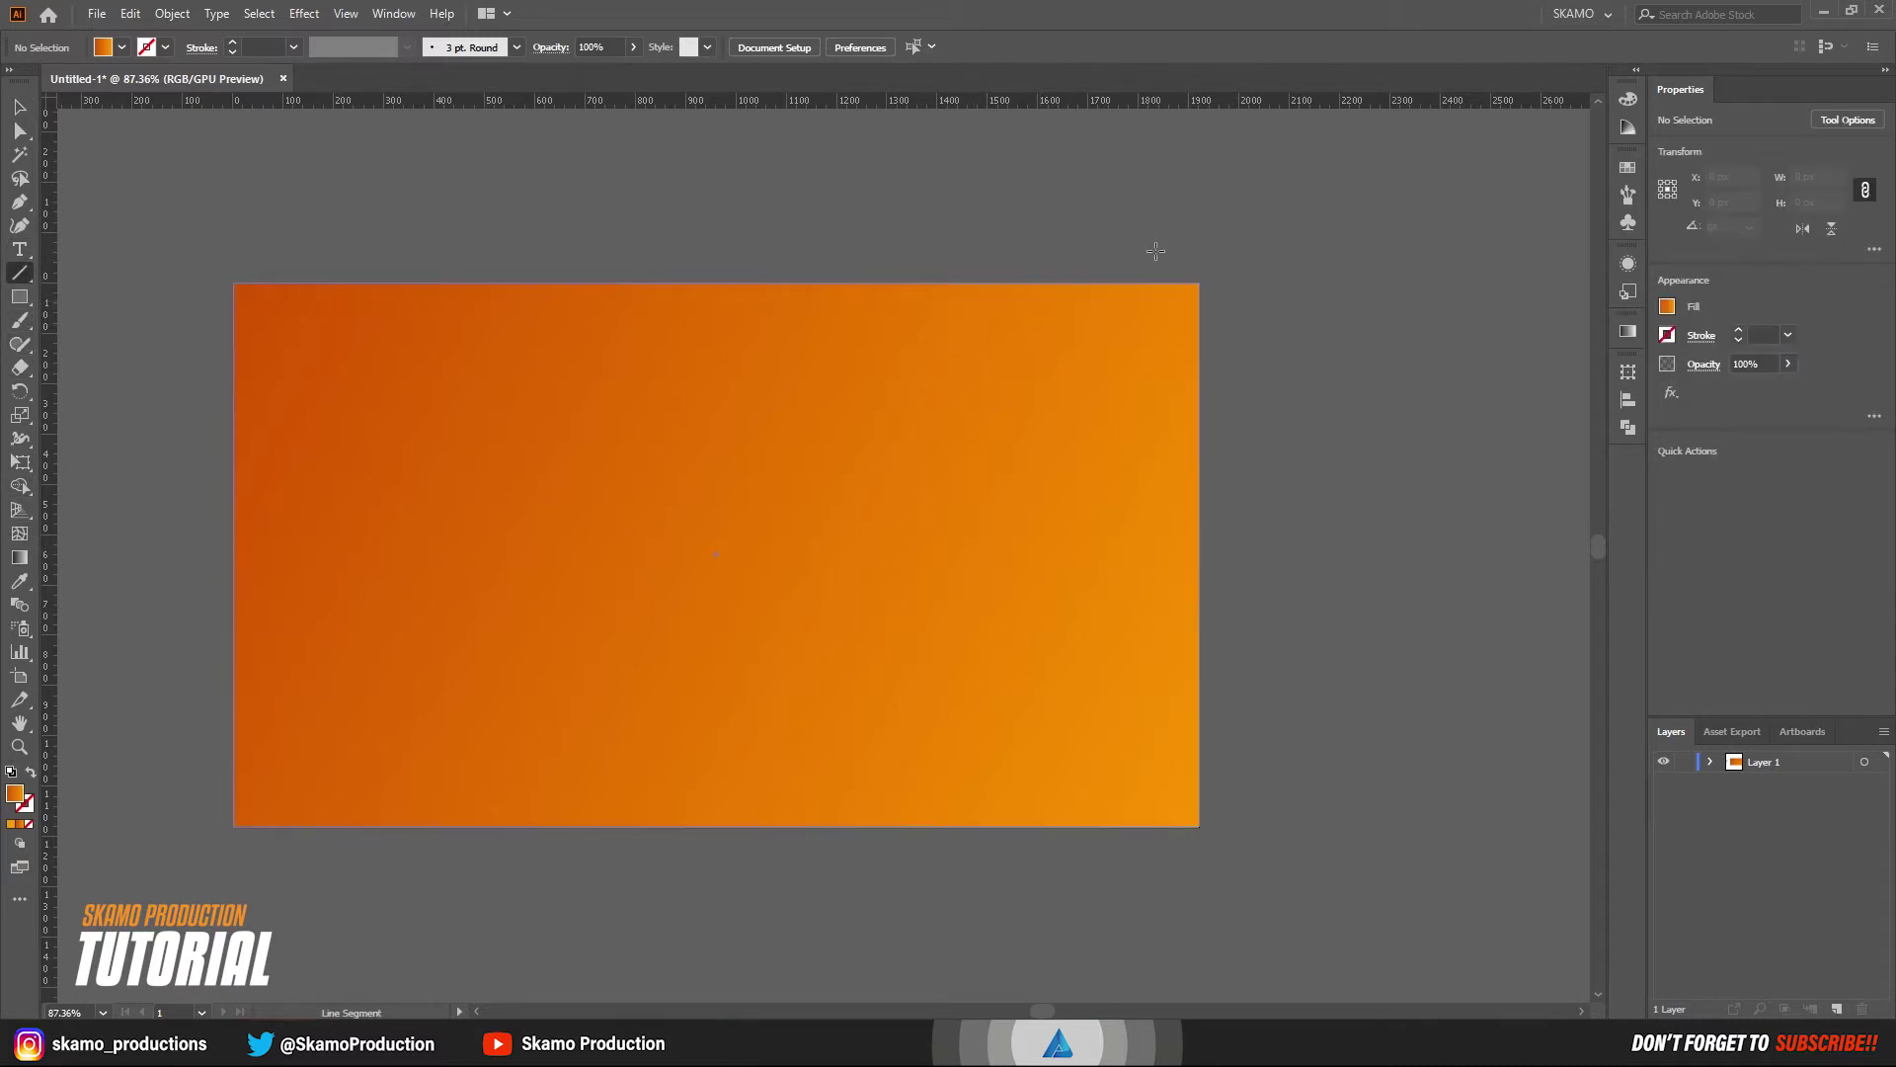
mouse_move(1168, 228)
left_mouse_down()
mouse_move(532, 909)
mouse_move(487, 903)
left_mouse_up()
left_click(20, 107)
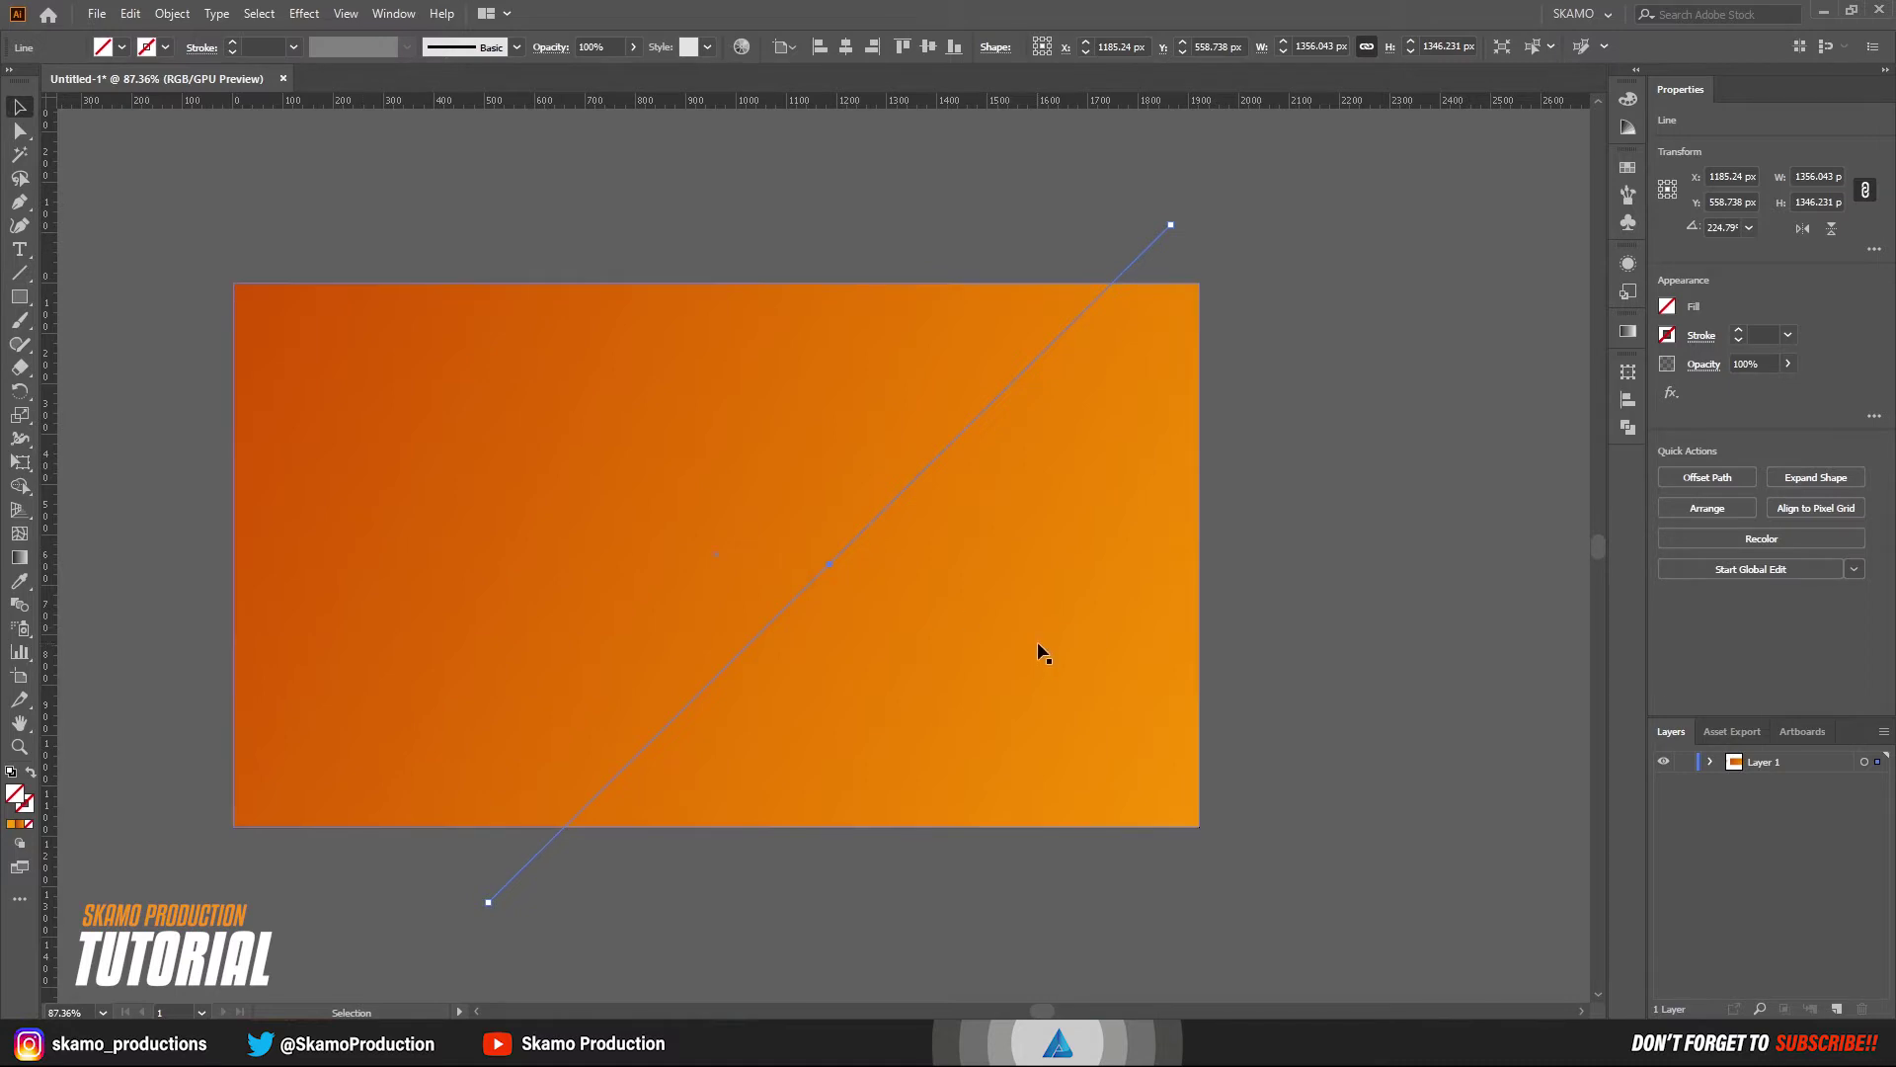
key("Up")
key("Up")
key("Up")
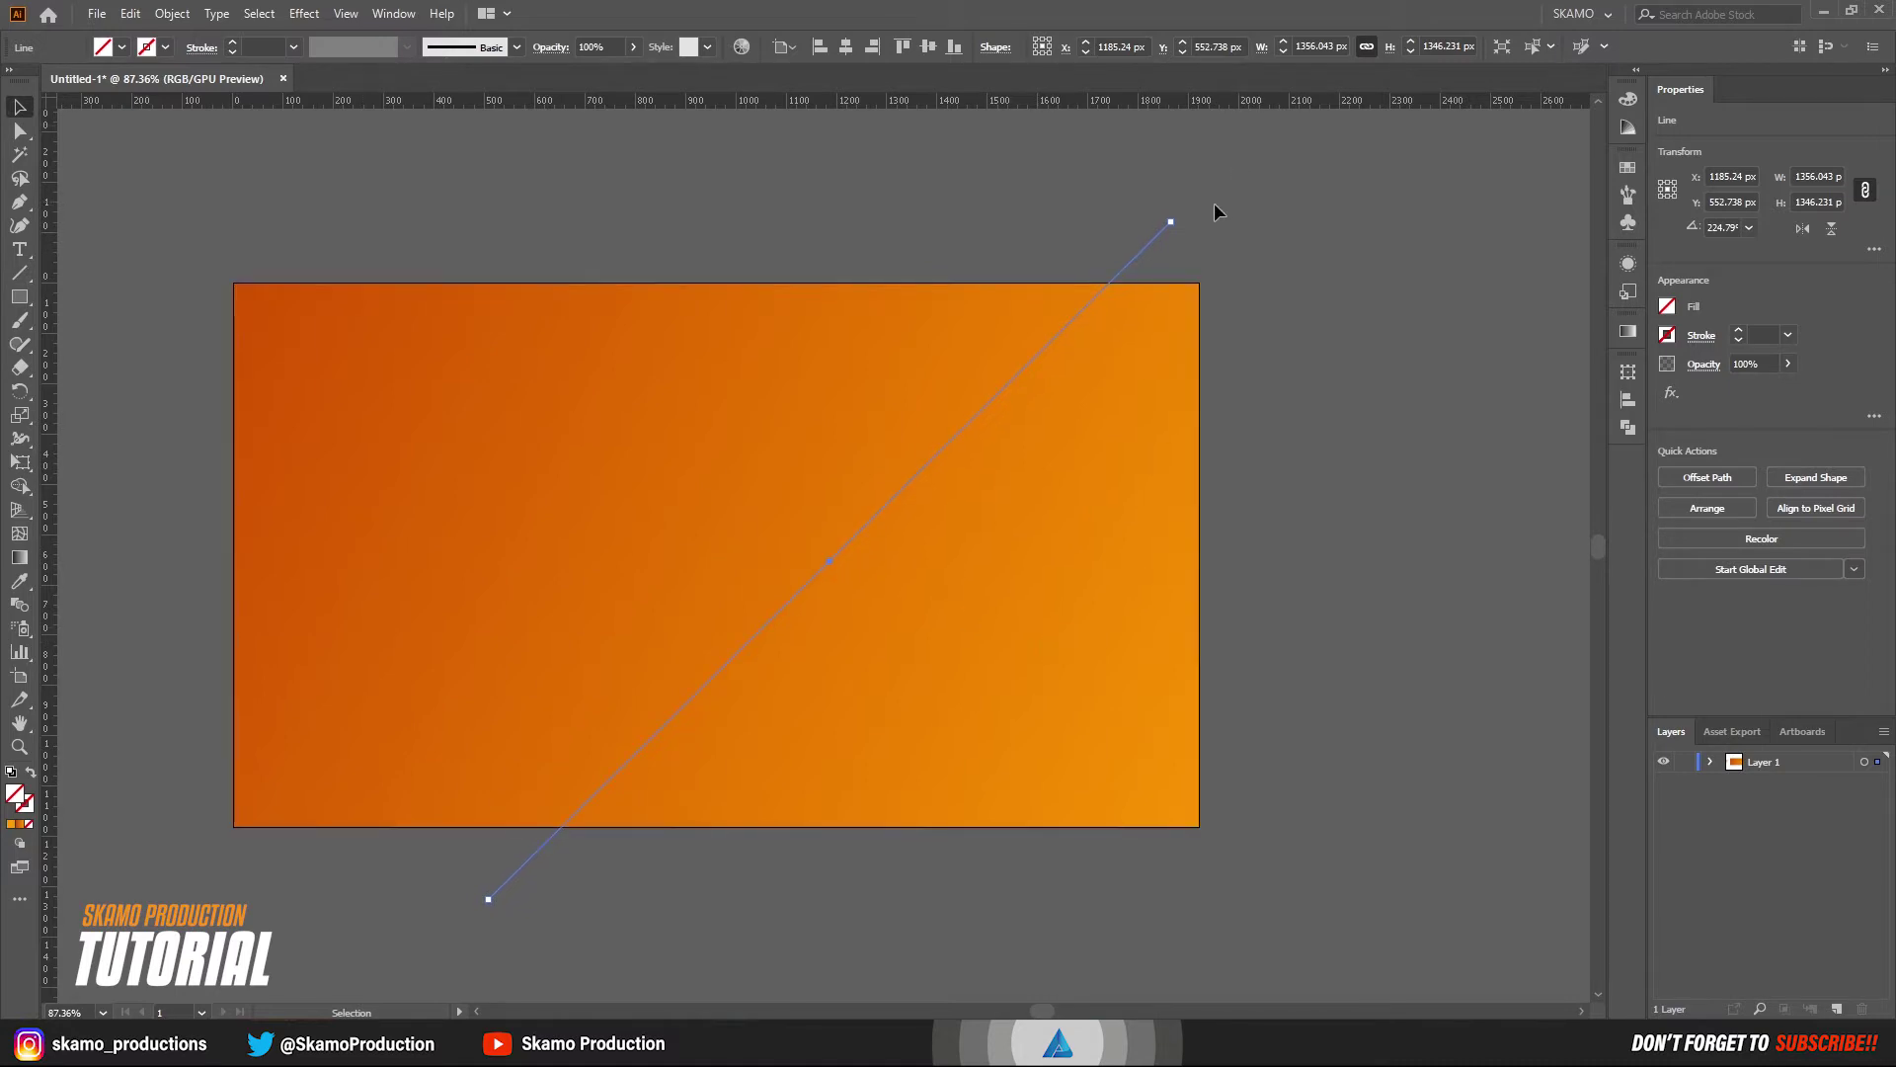
left_click_drag(1177, 215, 1097, 133)
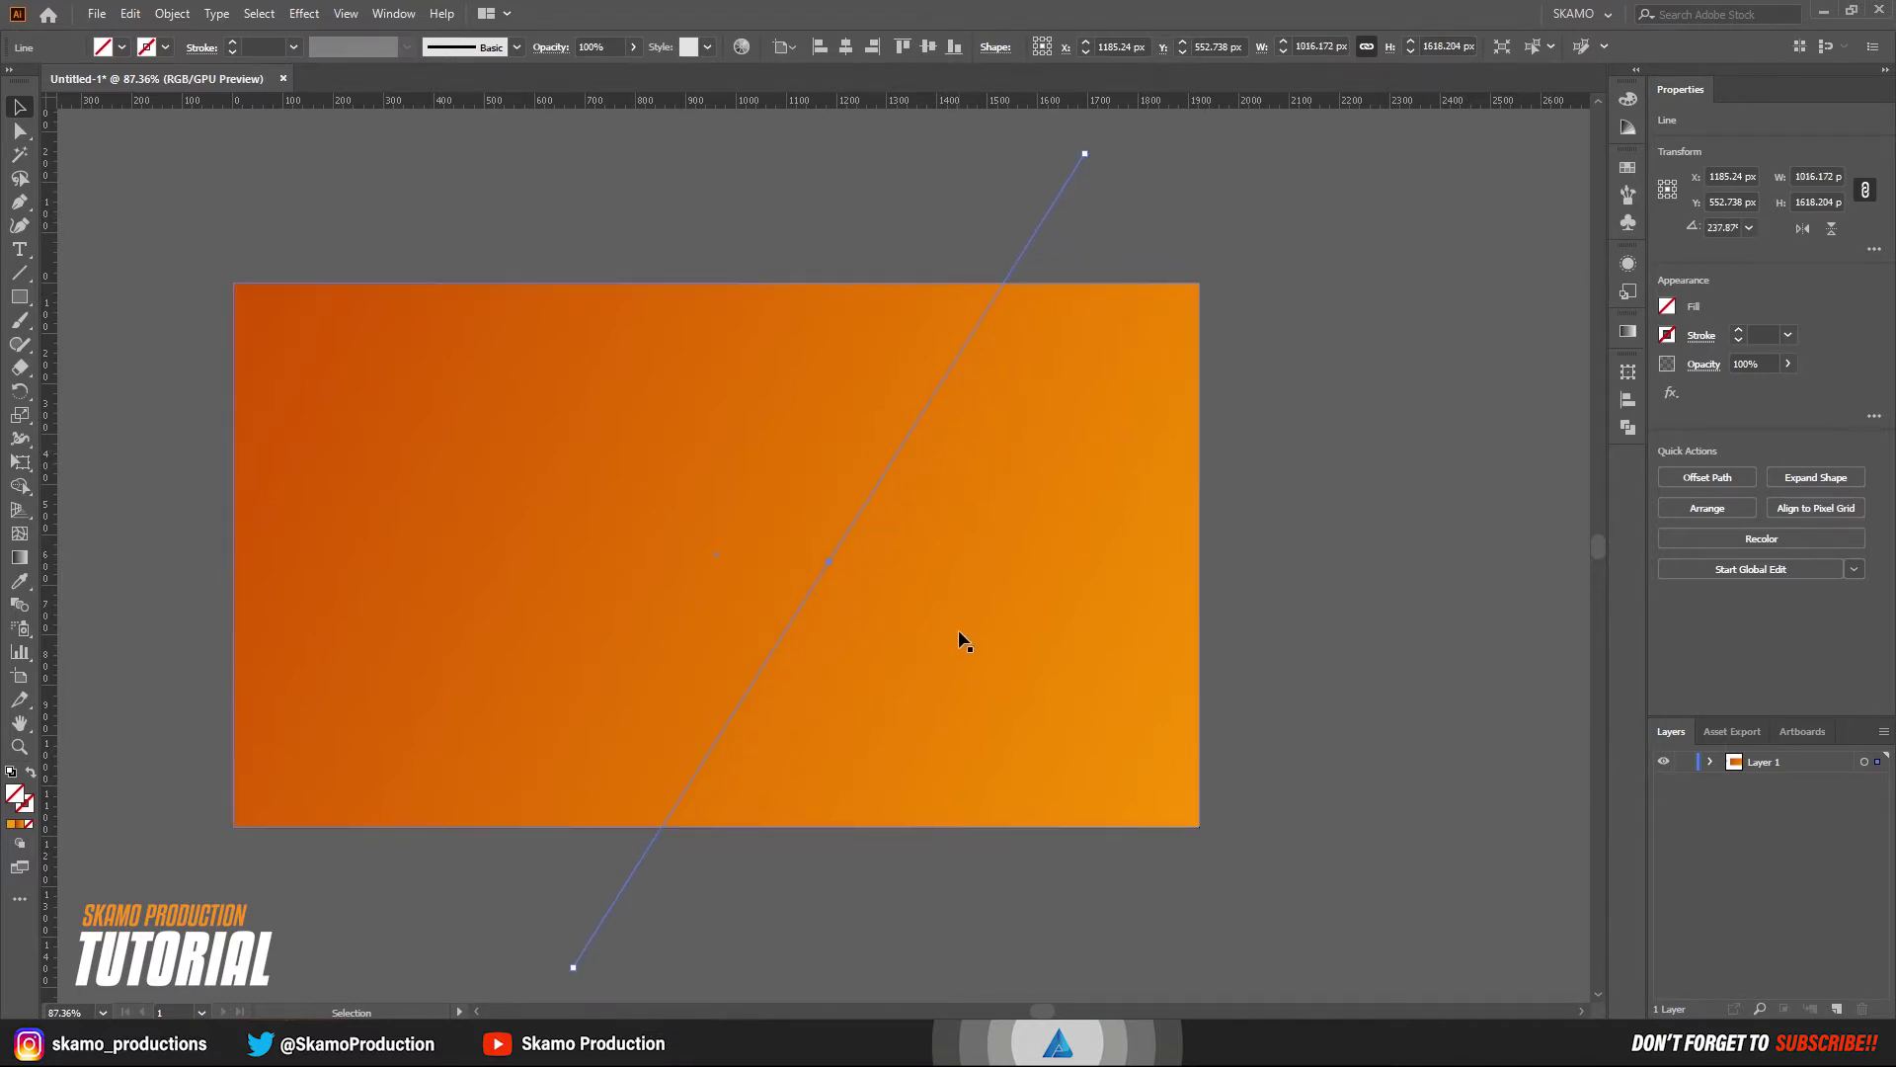
key("Left")
key("Left")
key("Left")
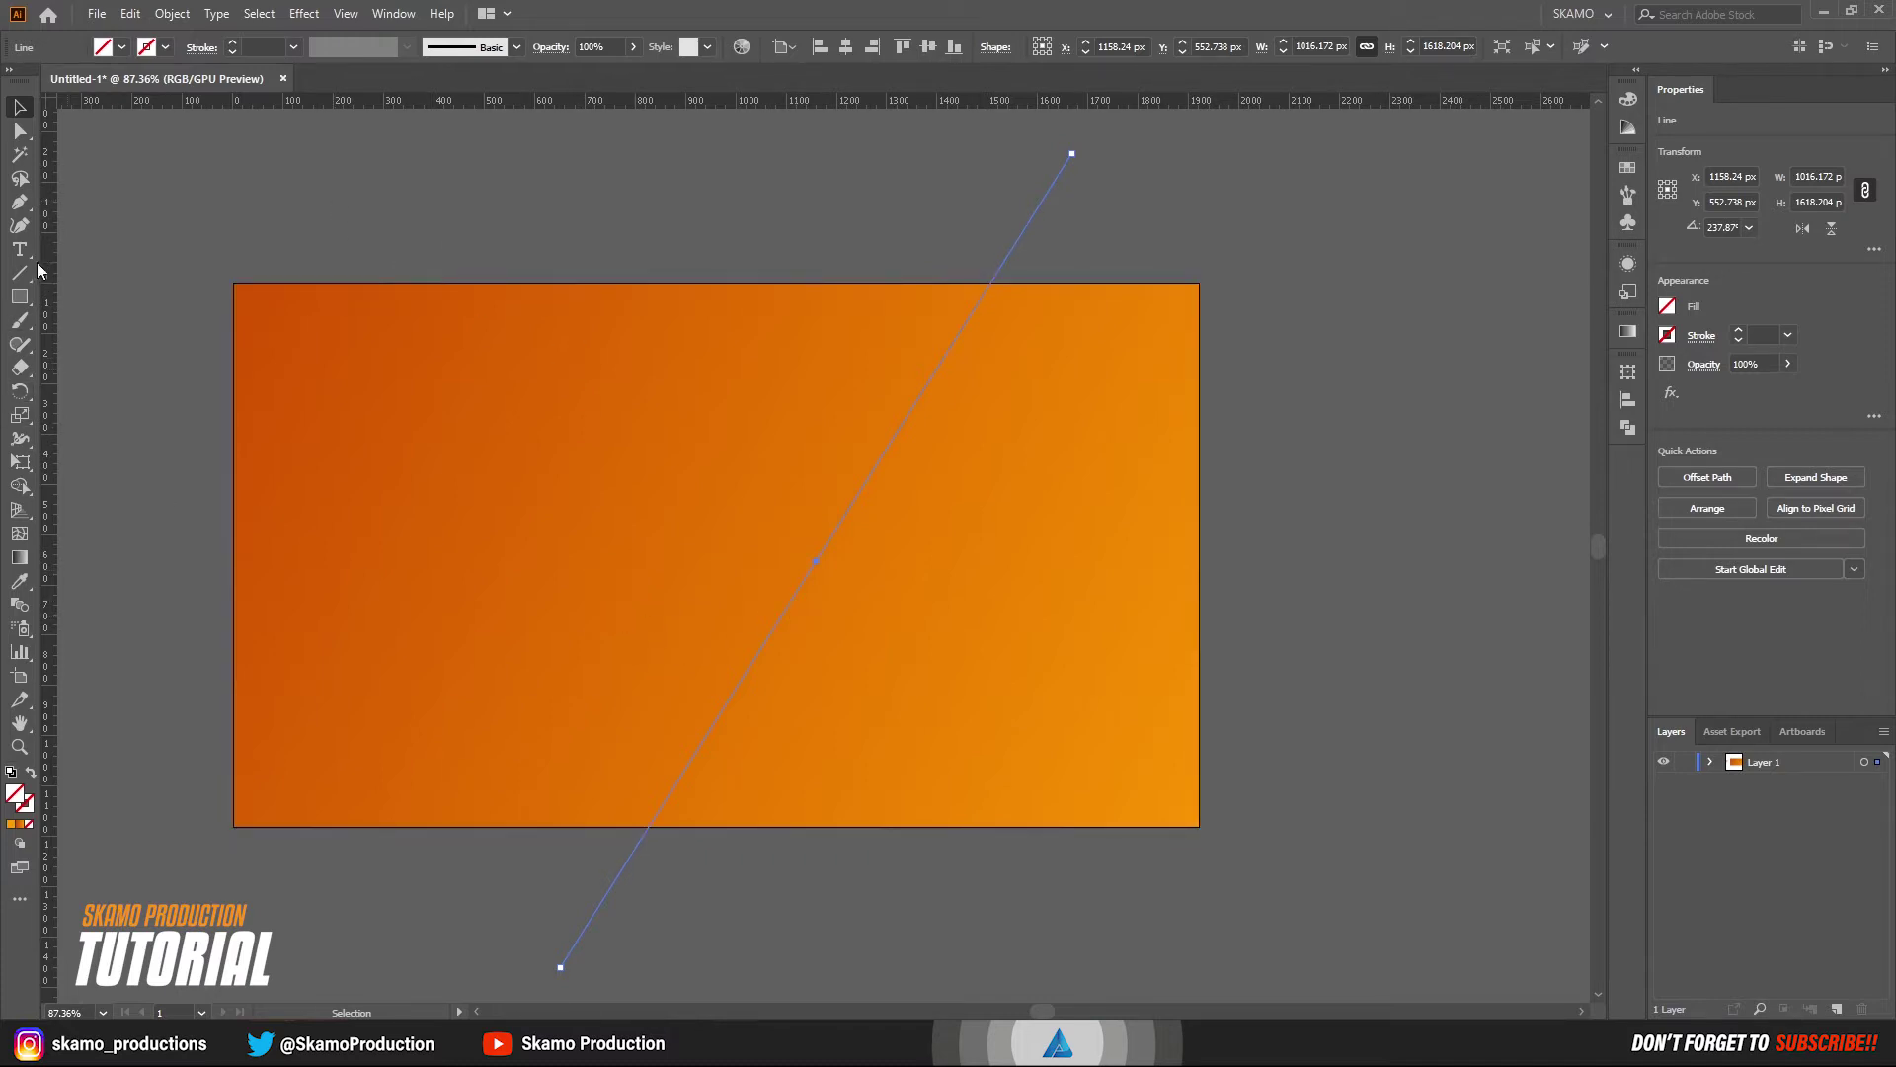
- Switch to Outline view and draw a short diagonal line in the banner's upper left
left_click(348, 14)
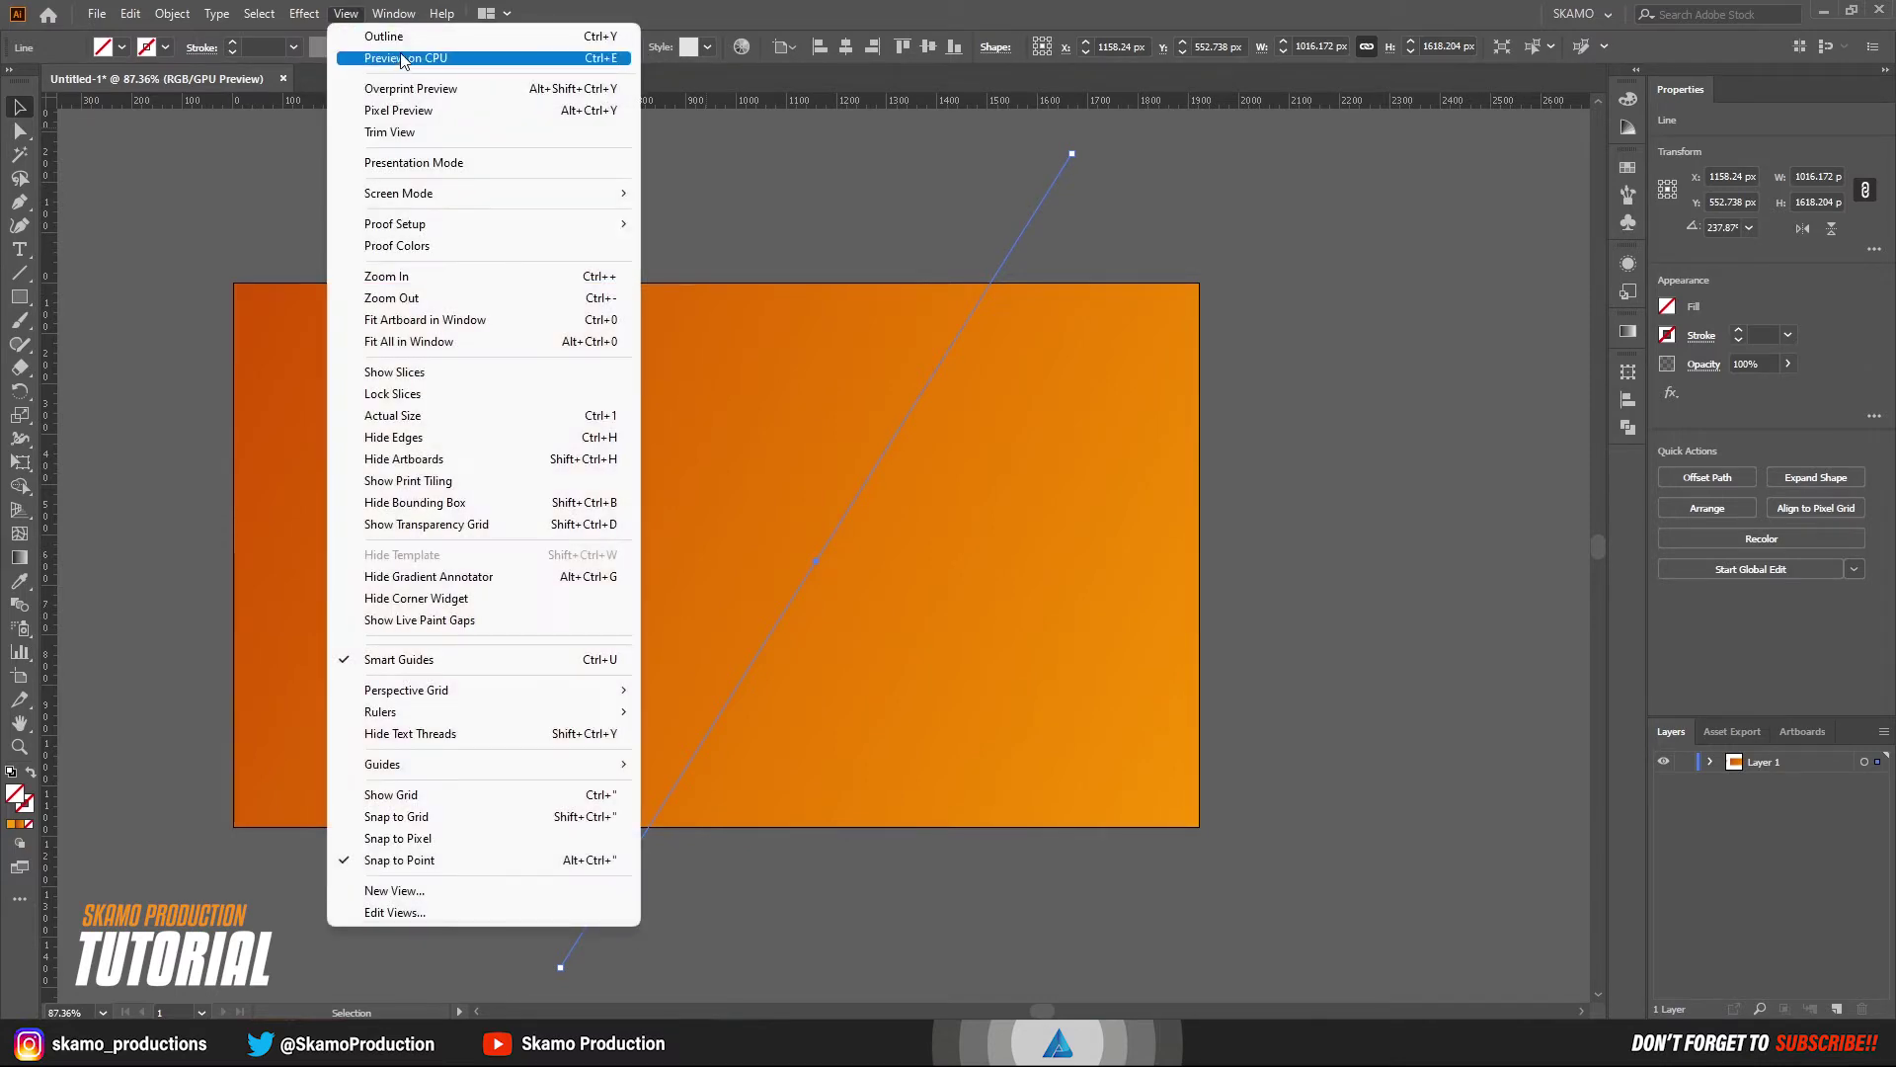
left_click(416, 40)
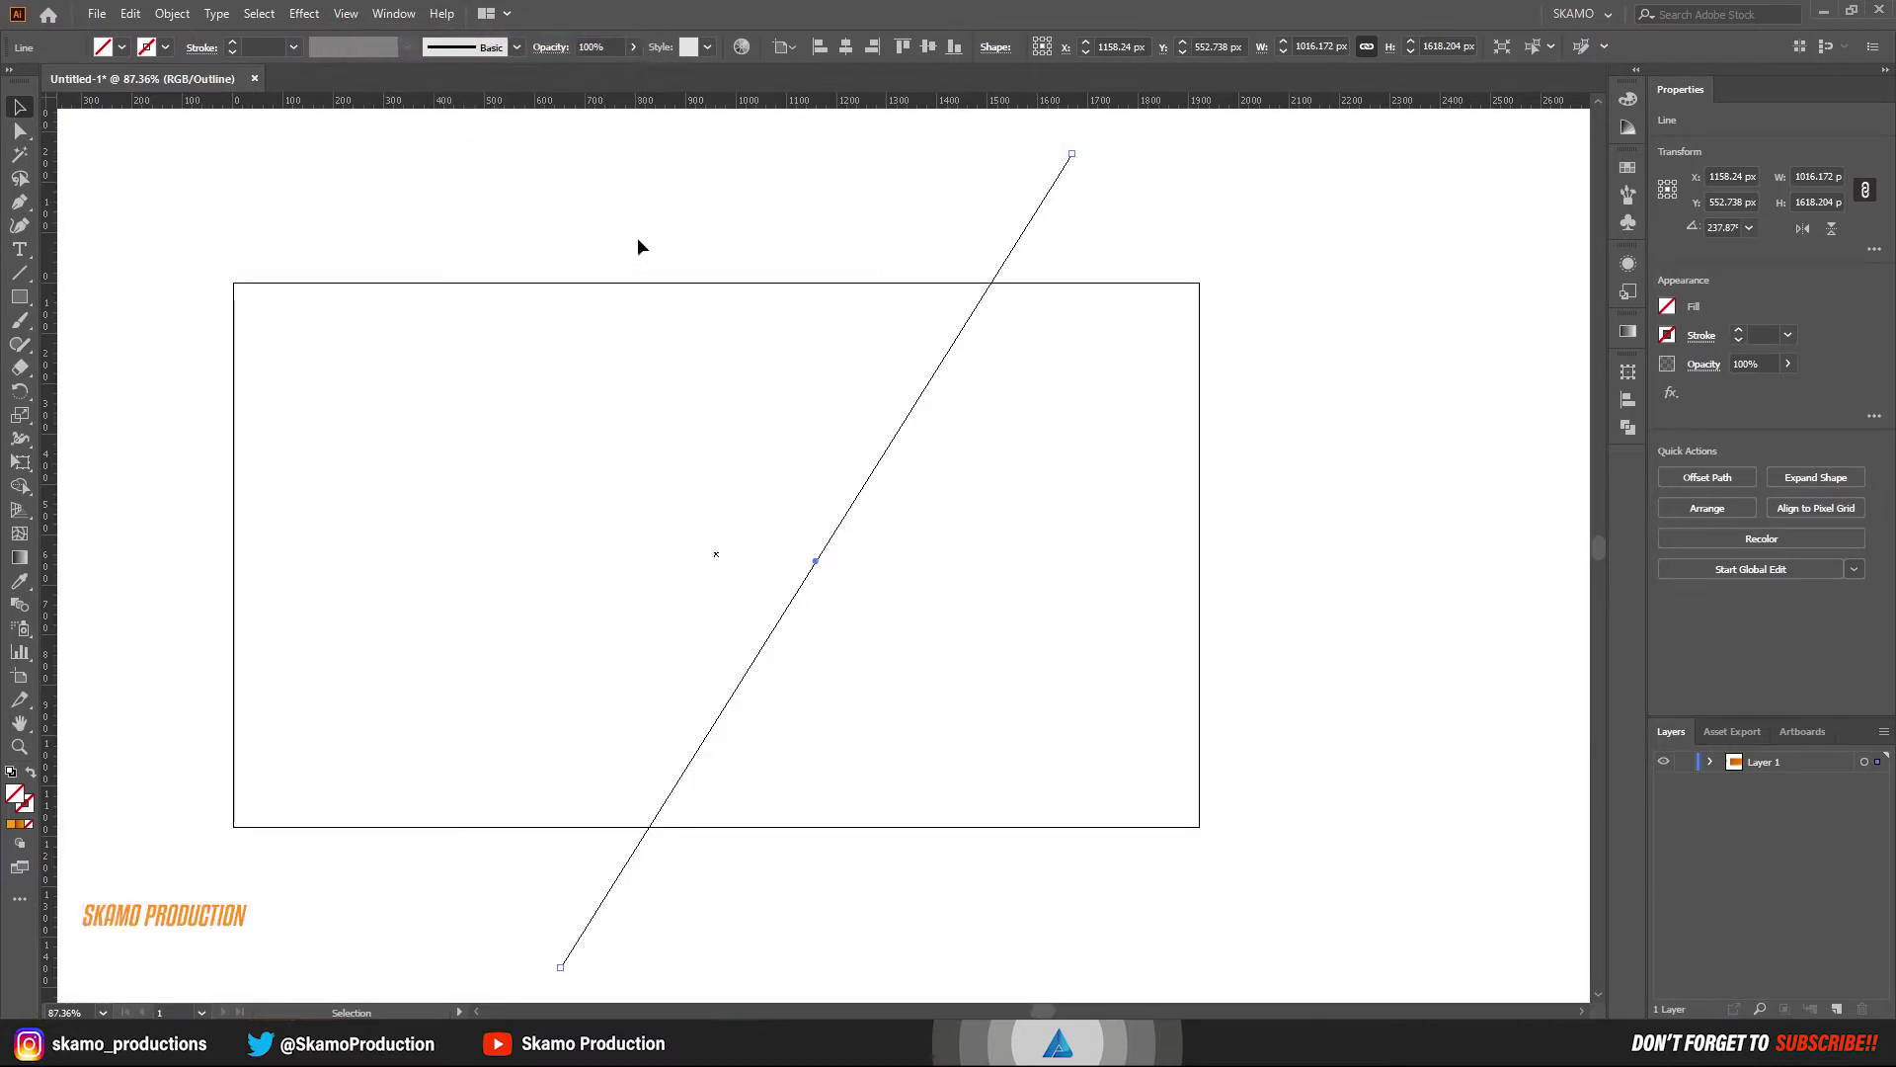
left_click(22, 277)
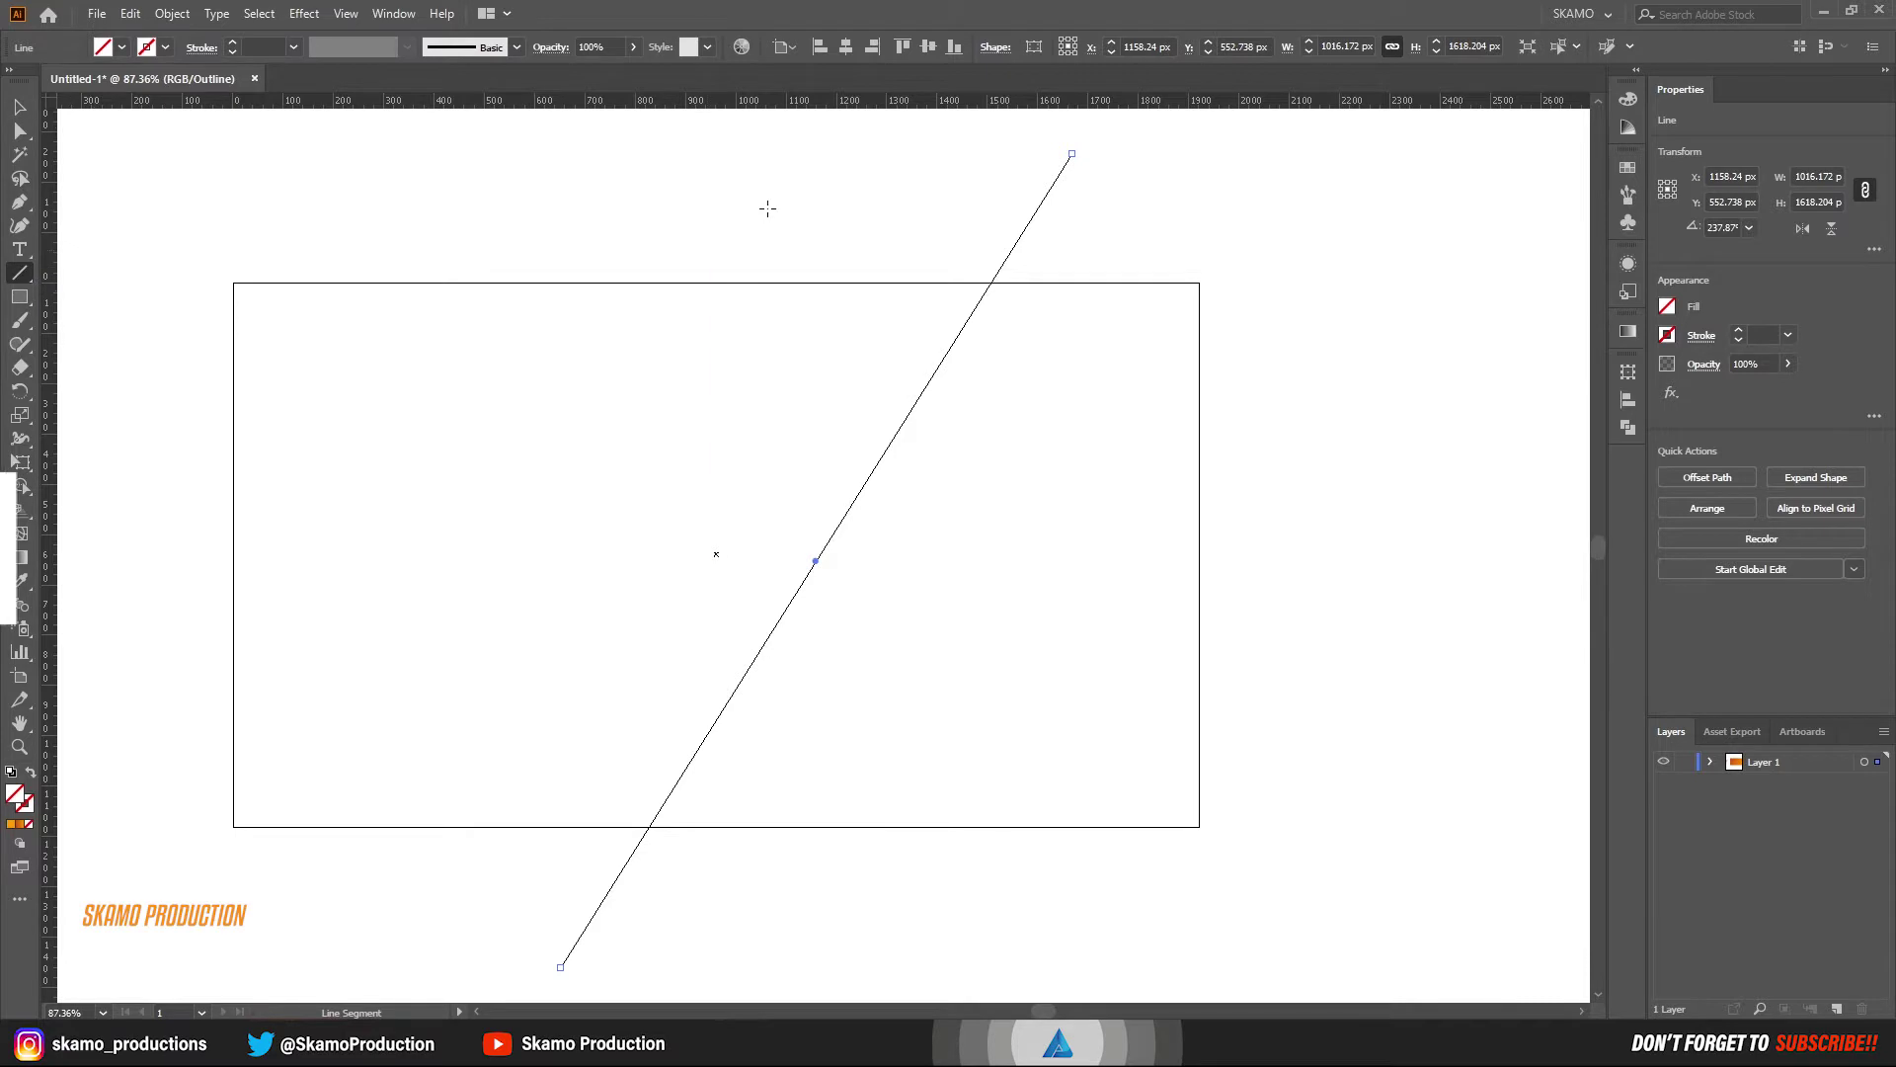
mouse_move(768, 209)
left_mouse_down()
mouse_move(602, 381)
mouse_move(525, 503)
left_mouse_up()
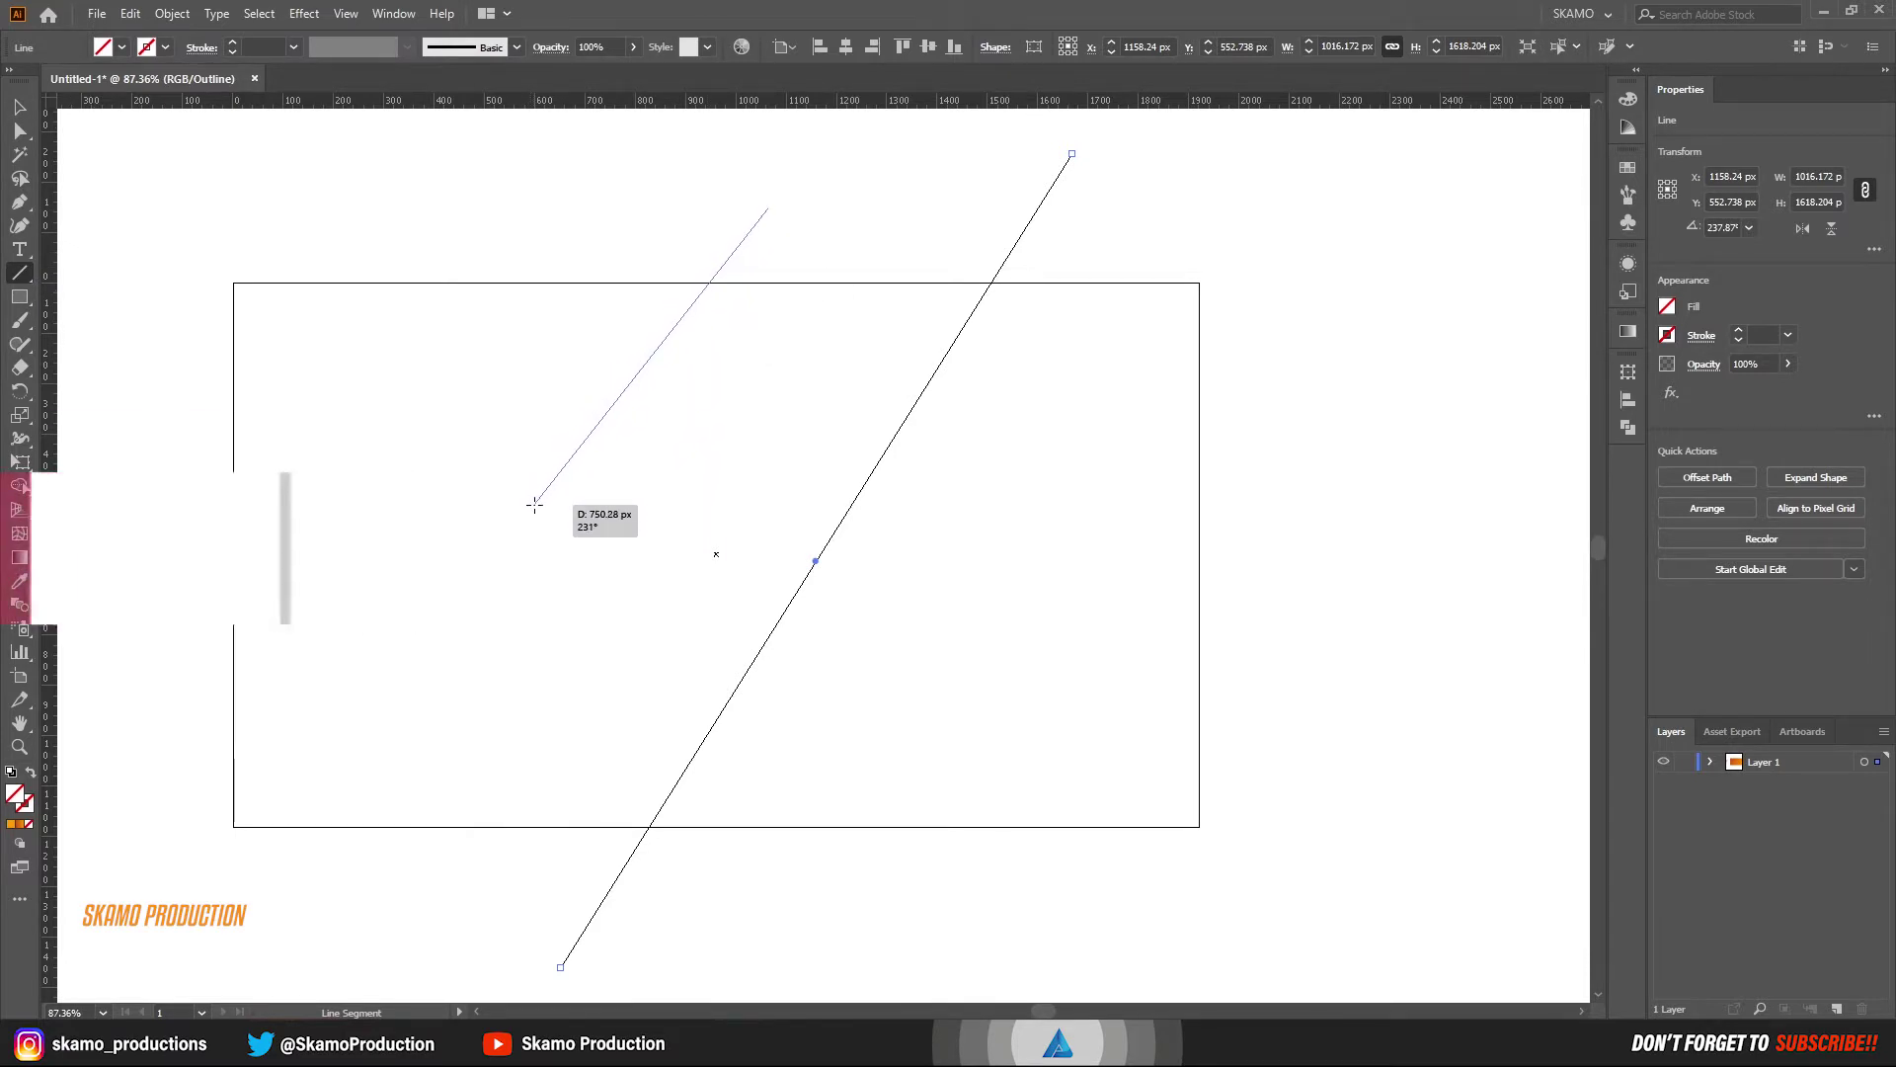
left_click_drag(525, 502, 541, 512)
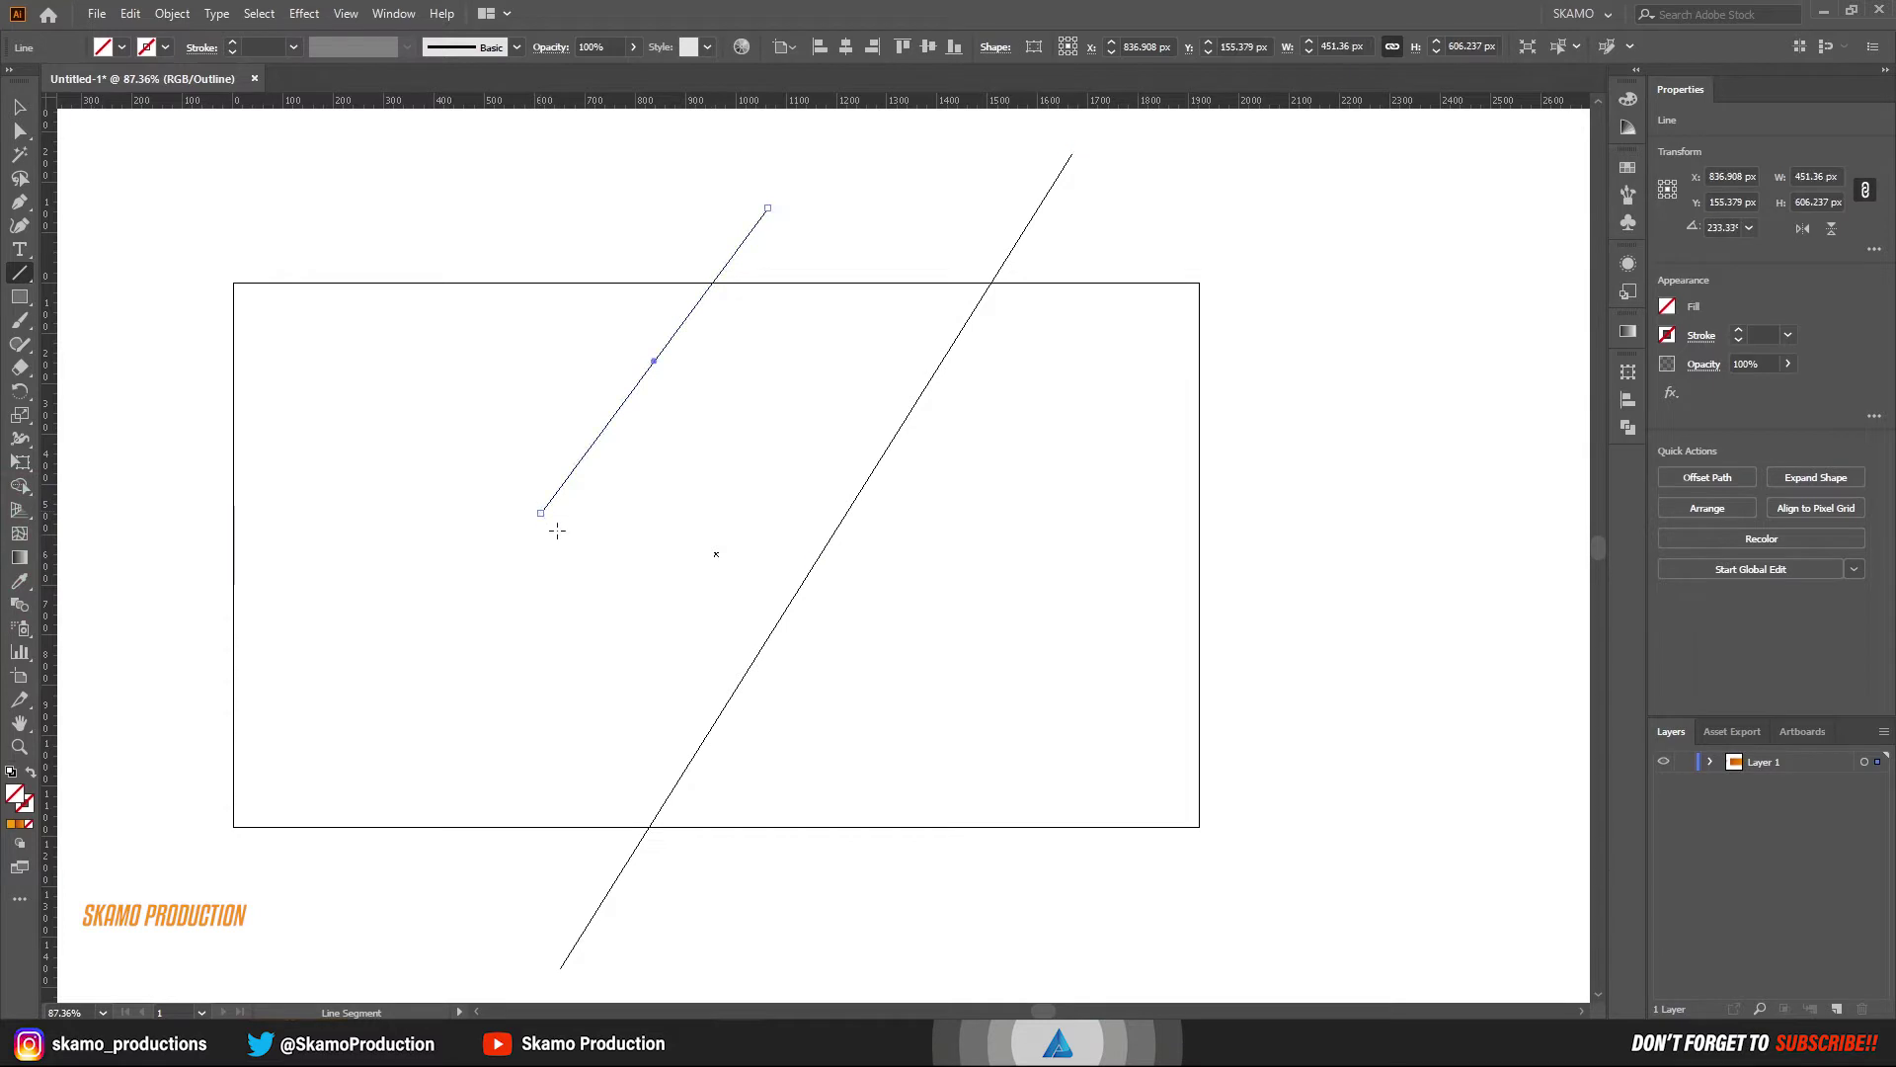
key("v")
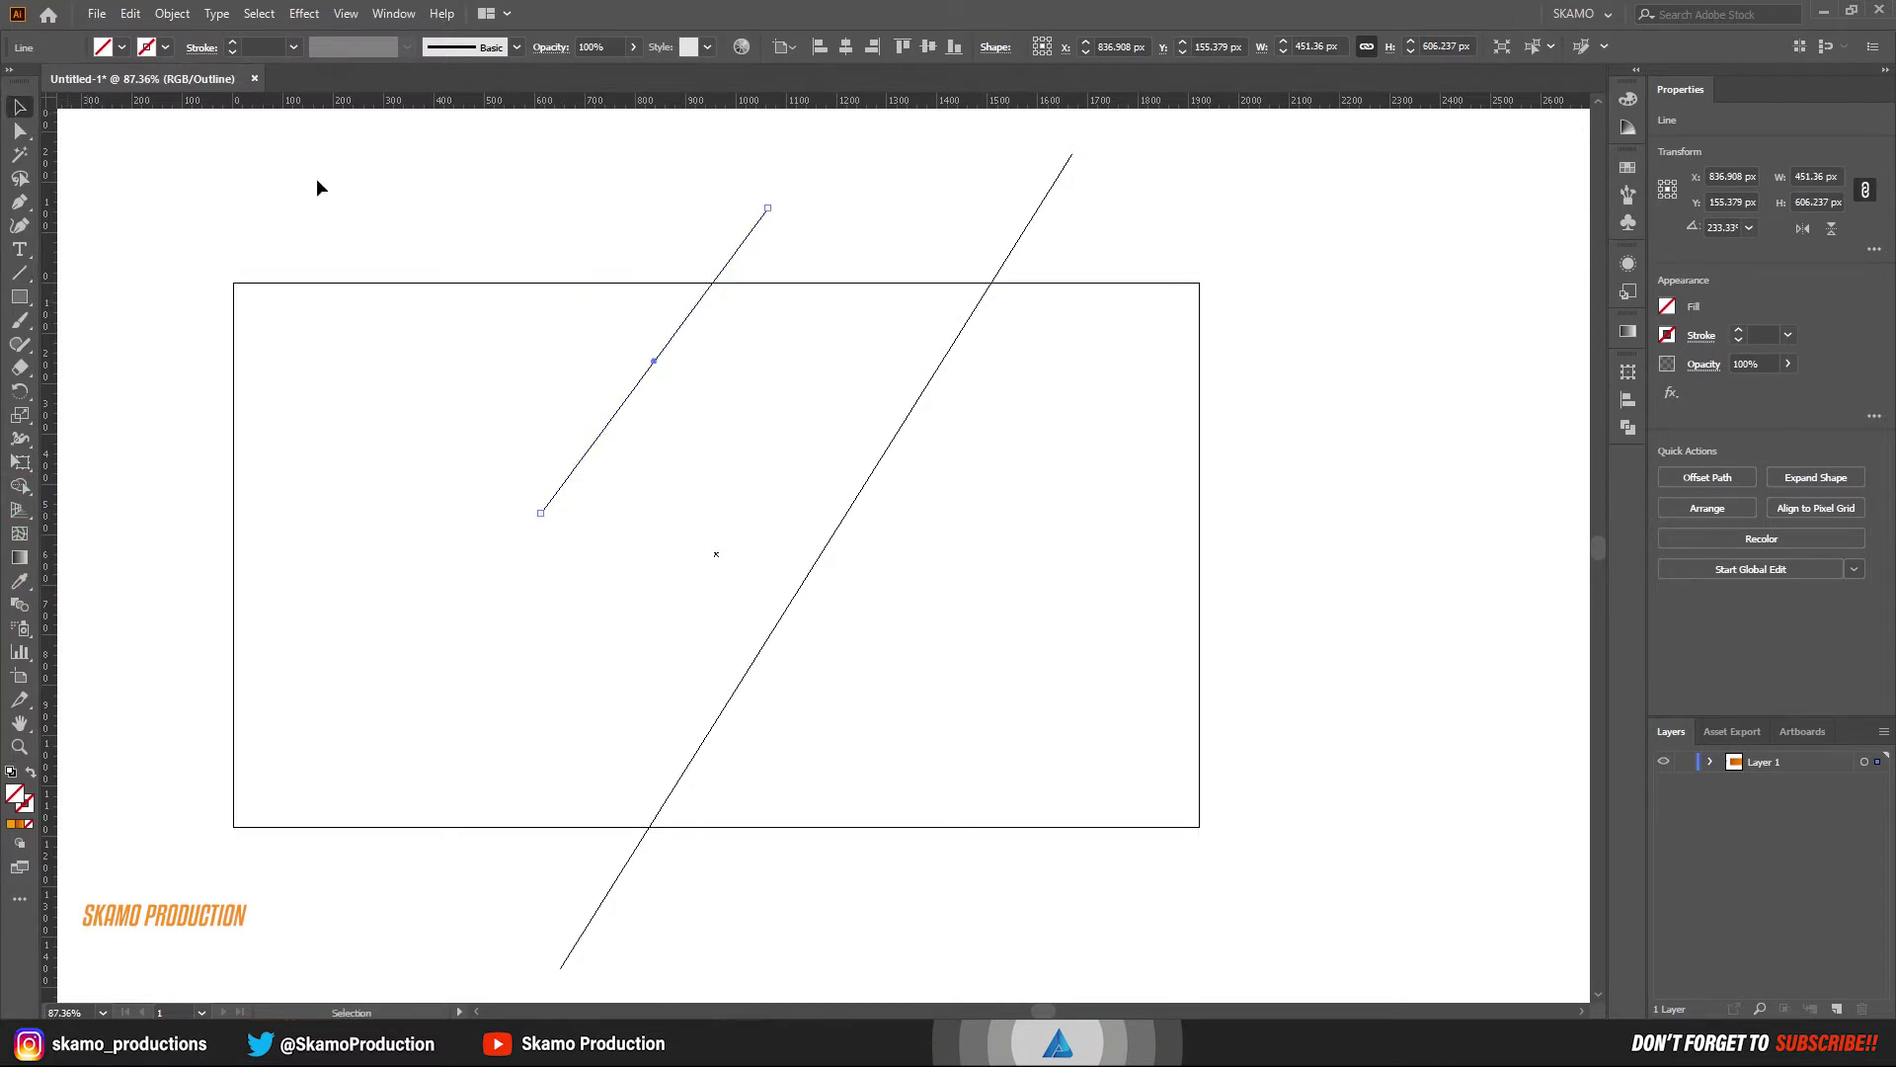
- Make a vertically reflected copy of the short line and nudge it left to form a V
right_click(727, 266)
mouse_move(829, 579)
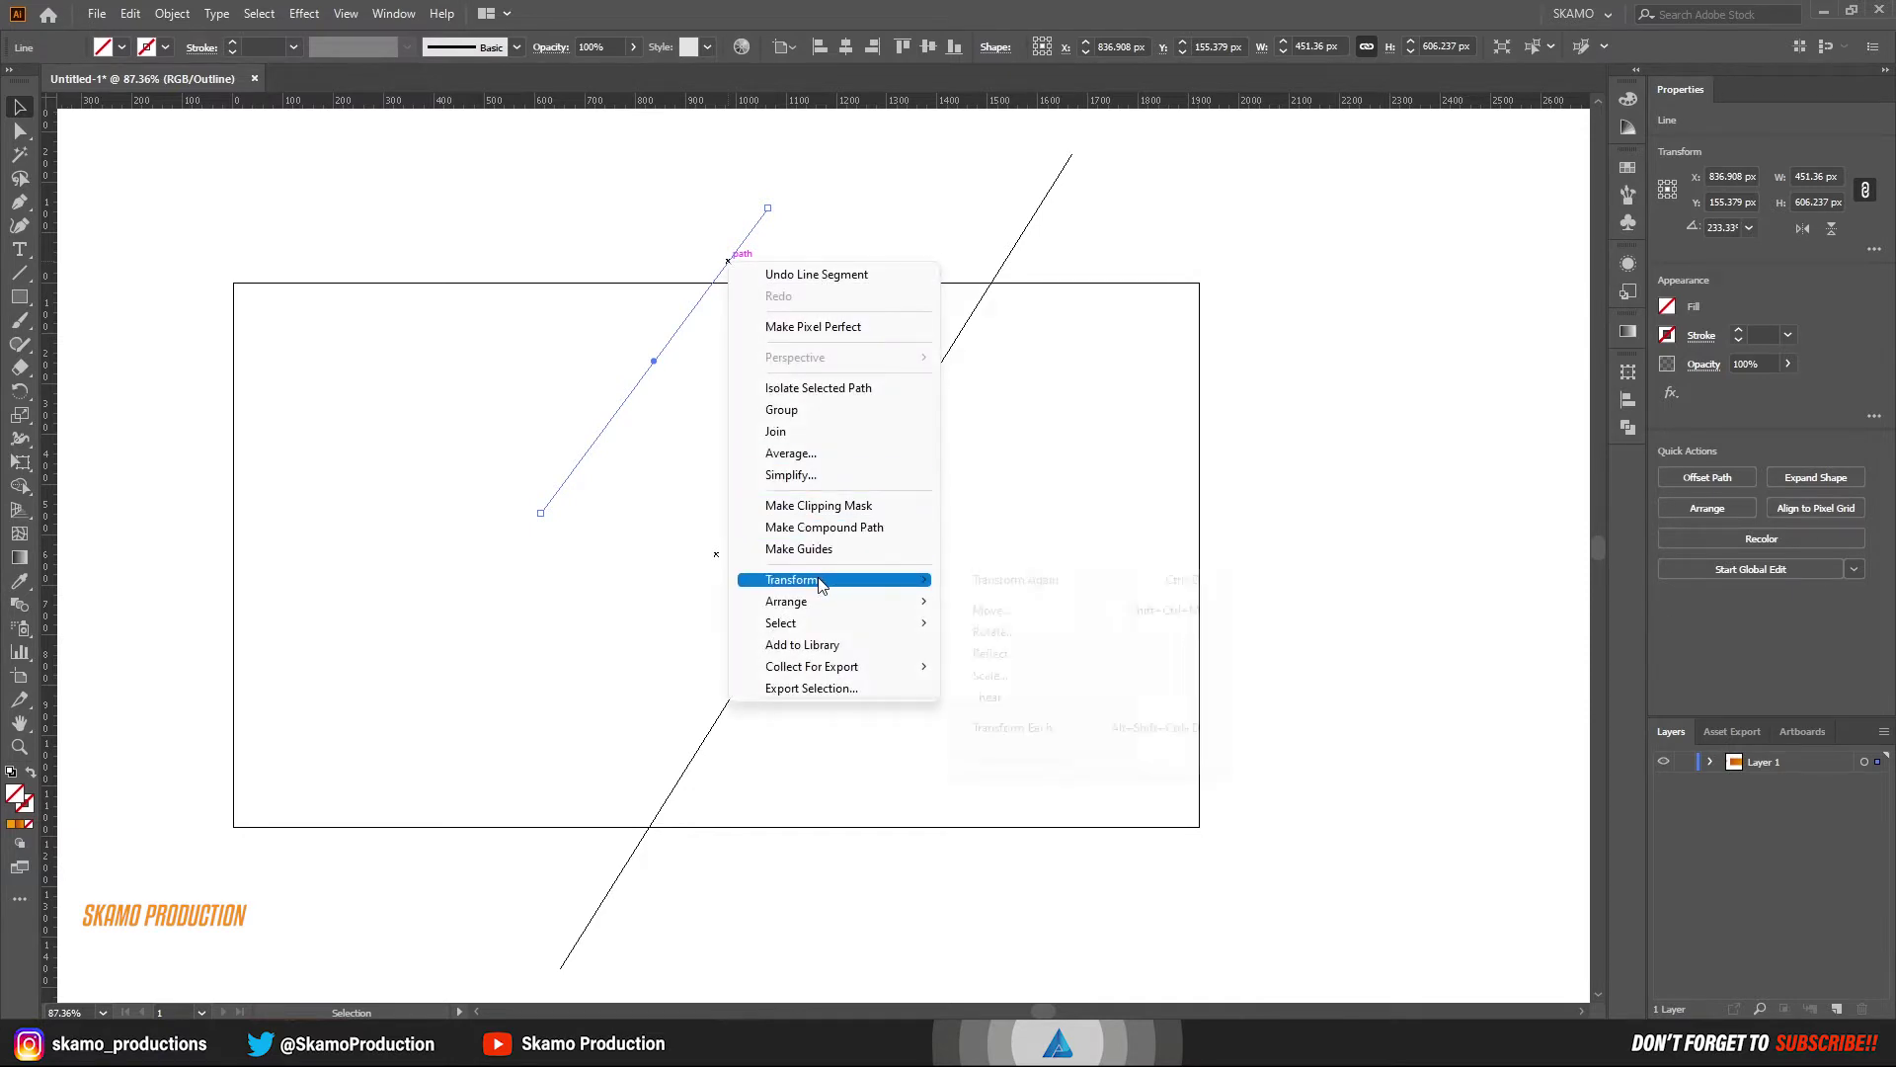
left_click(1014, 655)
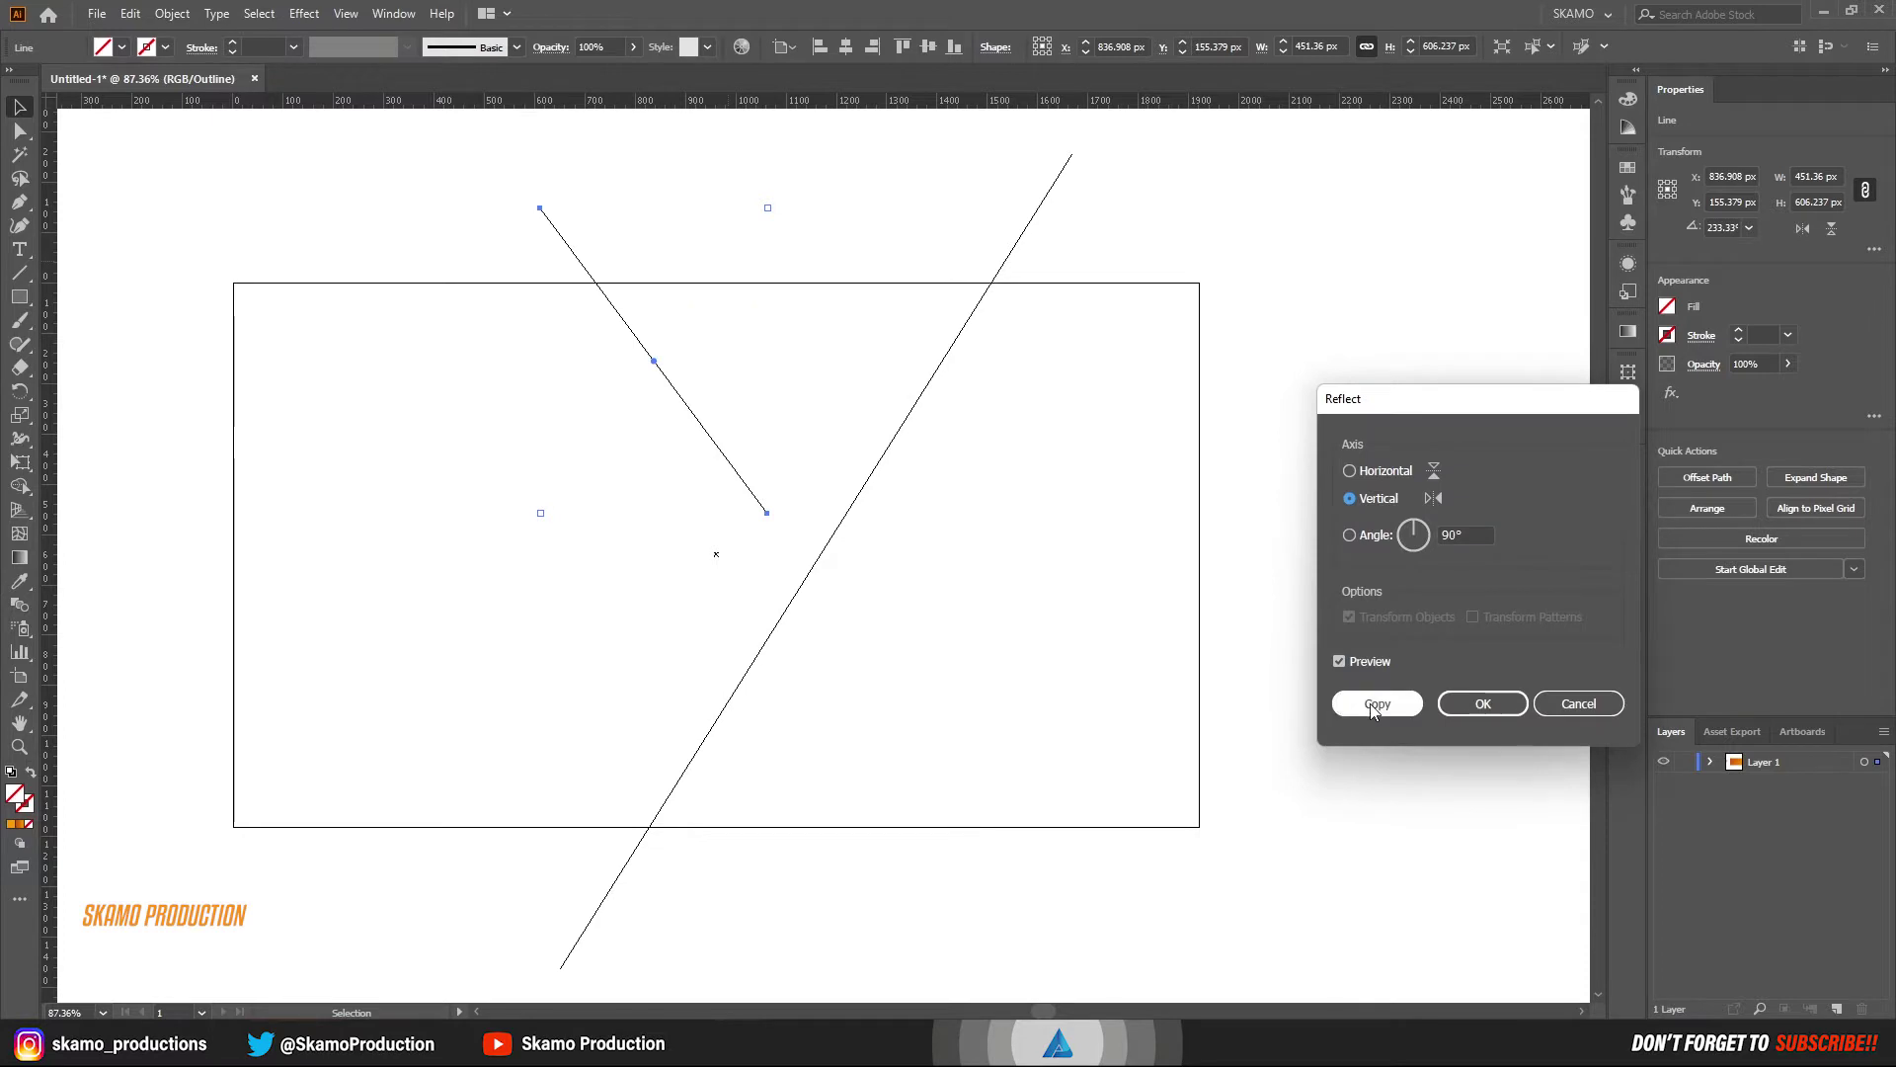
left_click(1377, 703)
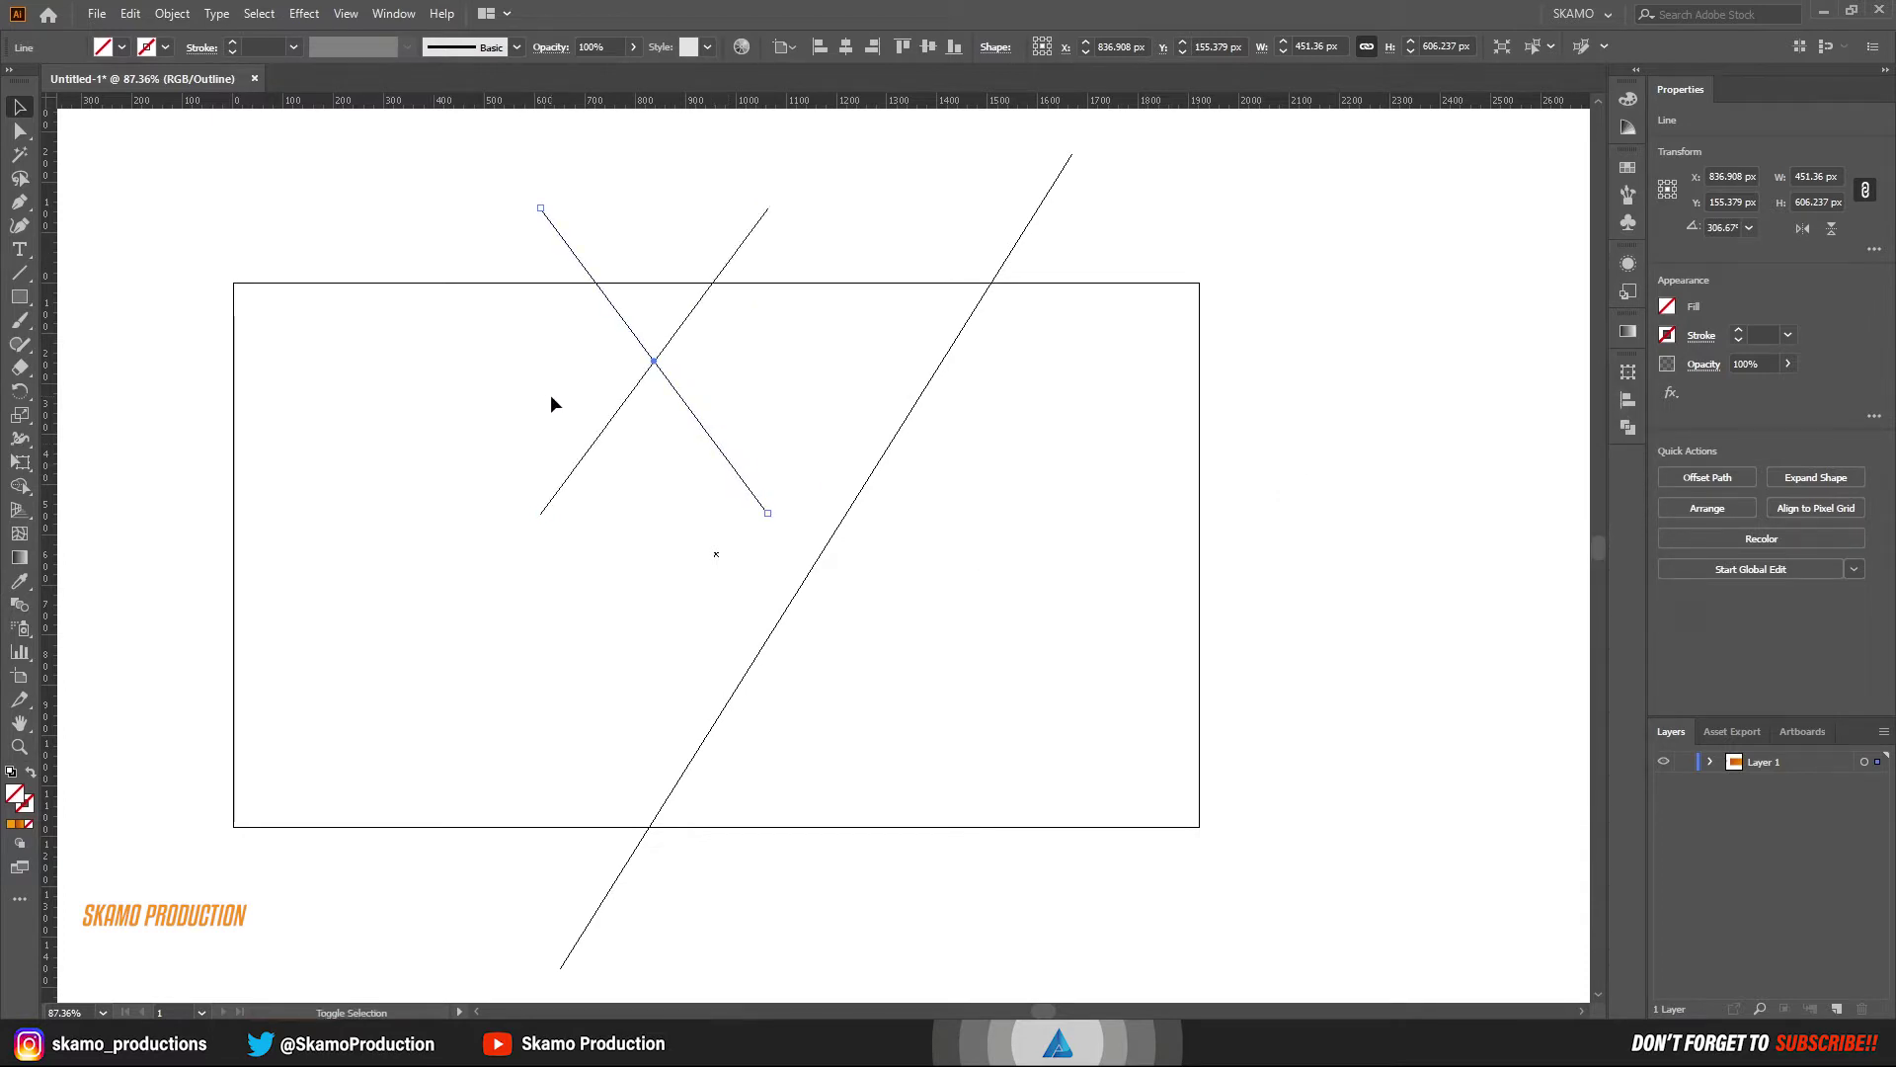
key("shift+Left")
key("shift+Left")
key("shift+Left")
key("shift+Left")
key("shift+Left")
key("shift+Left")
key("shift+Left")
key("shift+Left")
key("shift+Left")
key("shift+Left")
key("shift+Left")
key("shift+Left")
key("shift+Left")
key("shift+Left")
key("shift+Left")
key("shift+Left")
key("shift+Left")
key("shift+Left")
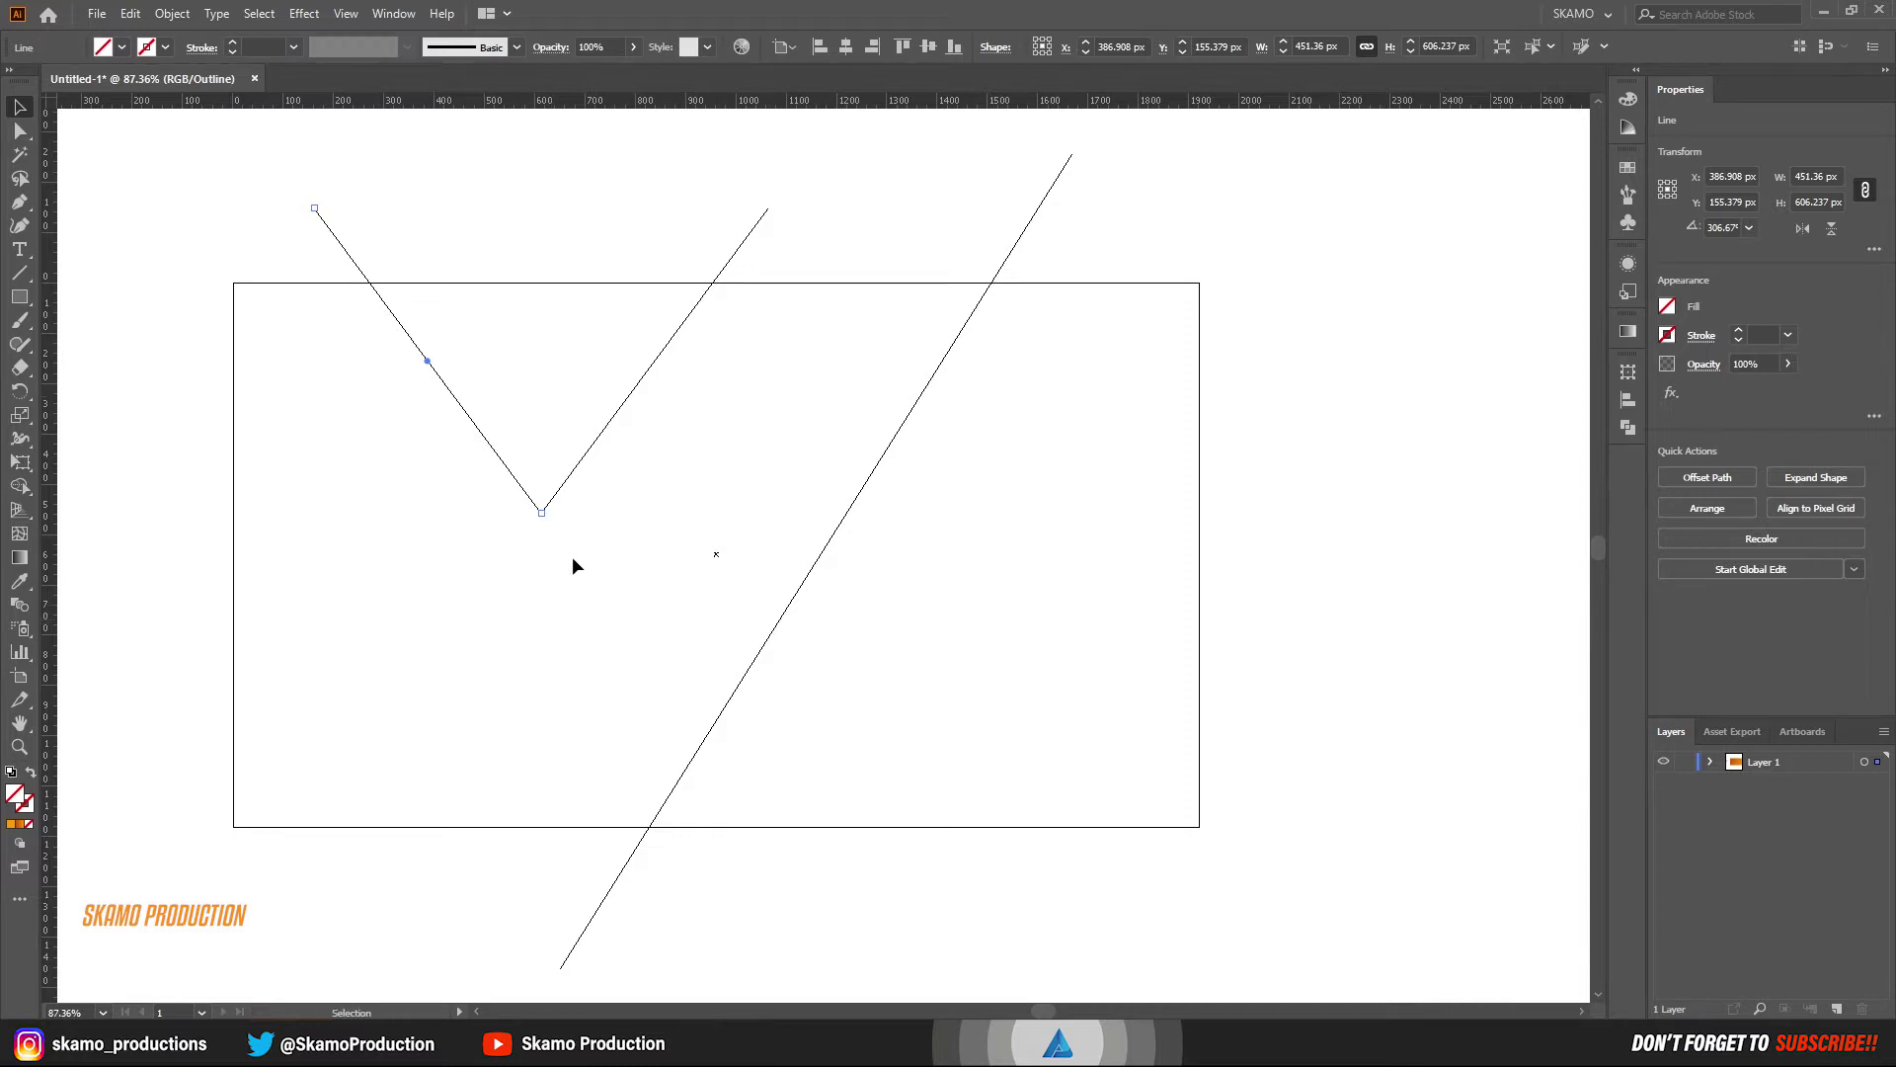
- Select both V lines and browse the menus for a merge command
left_click_drag(517, 508, 524, 505)
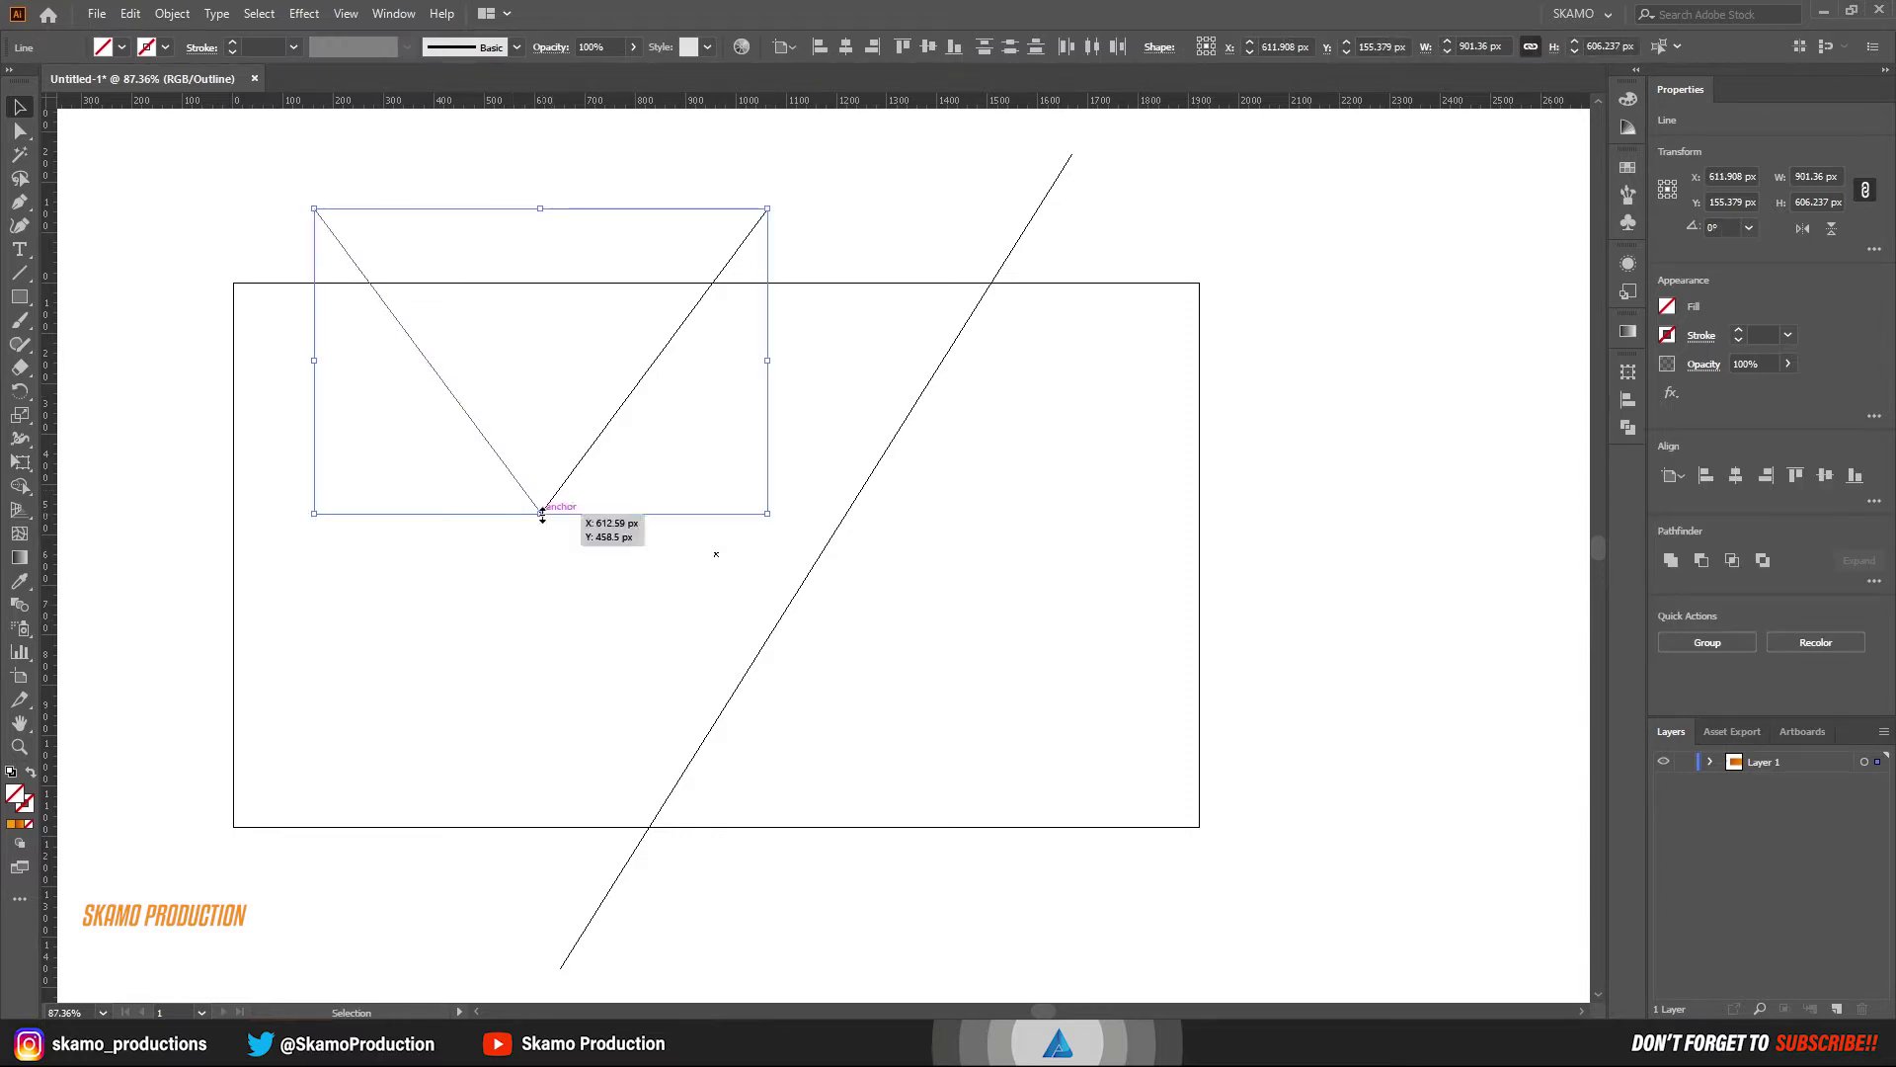
left_click(131, 13)
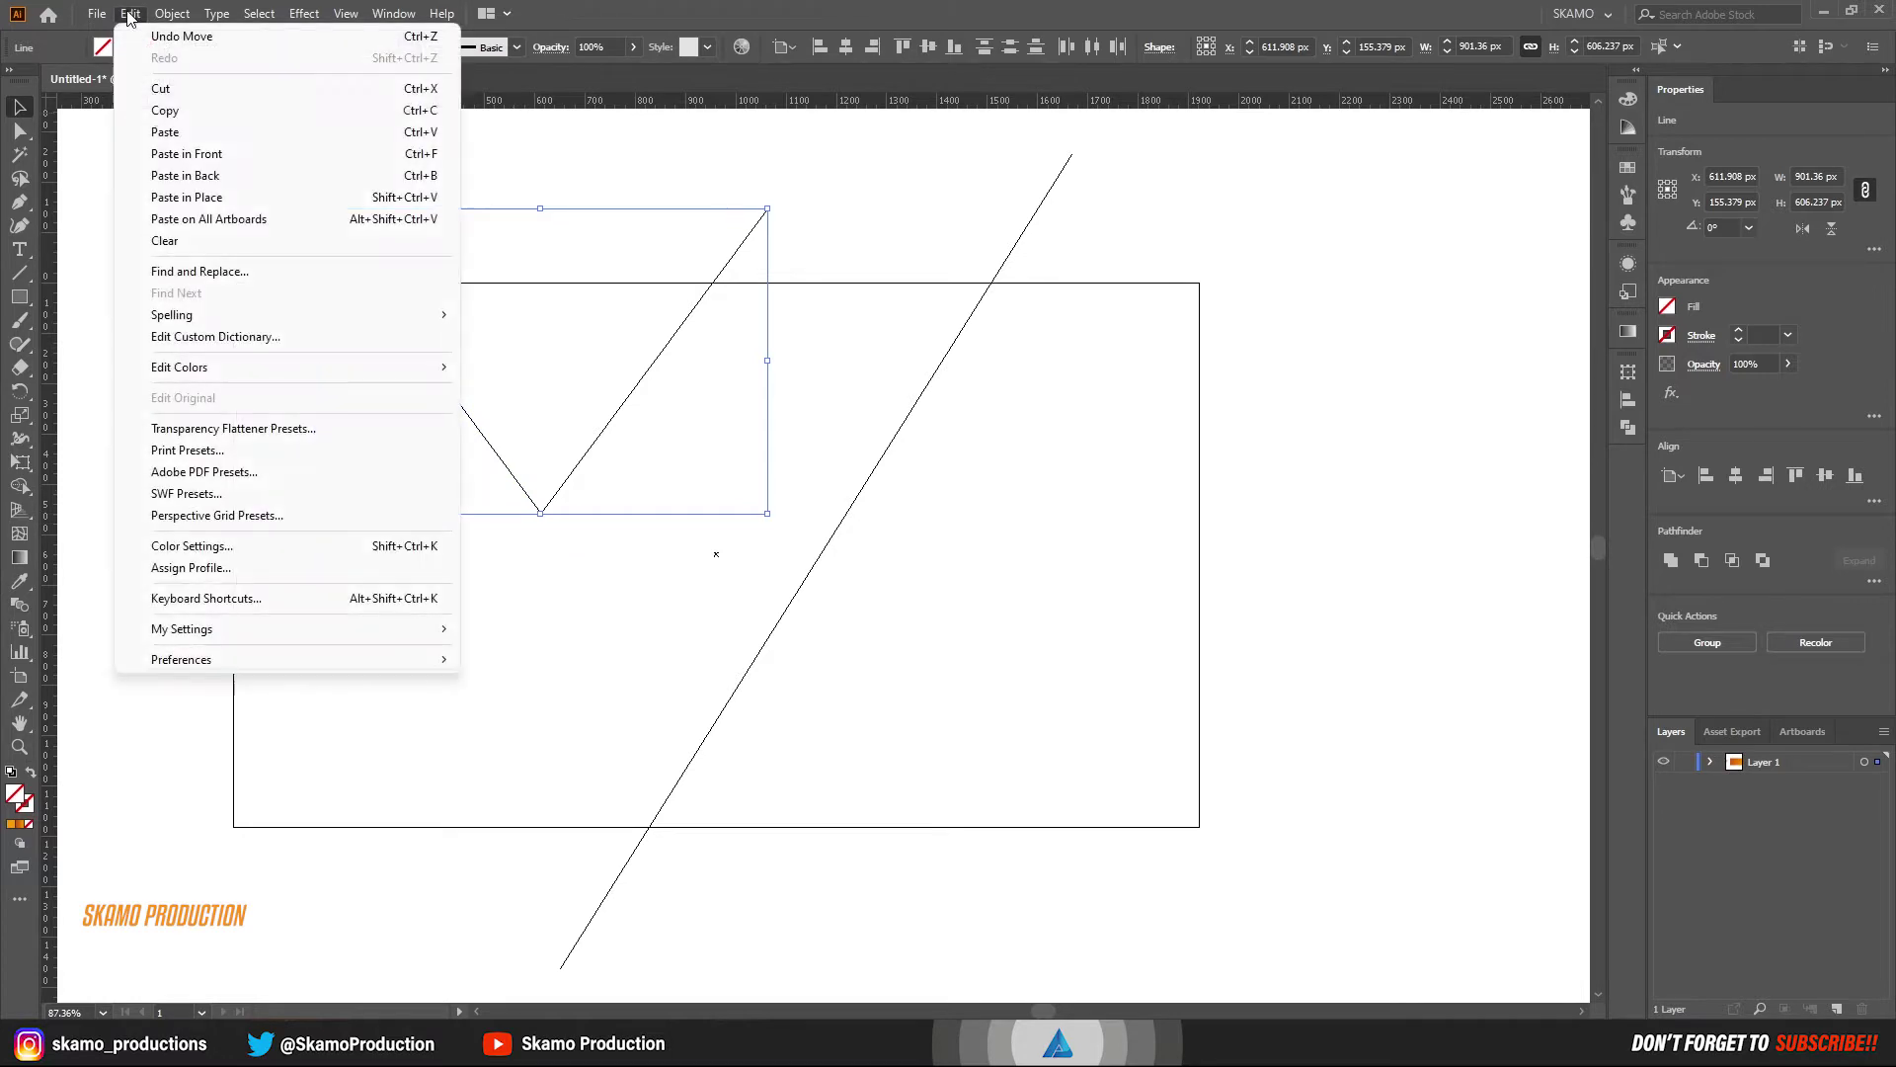
left_click(172, 14)
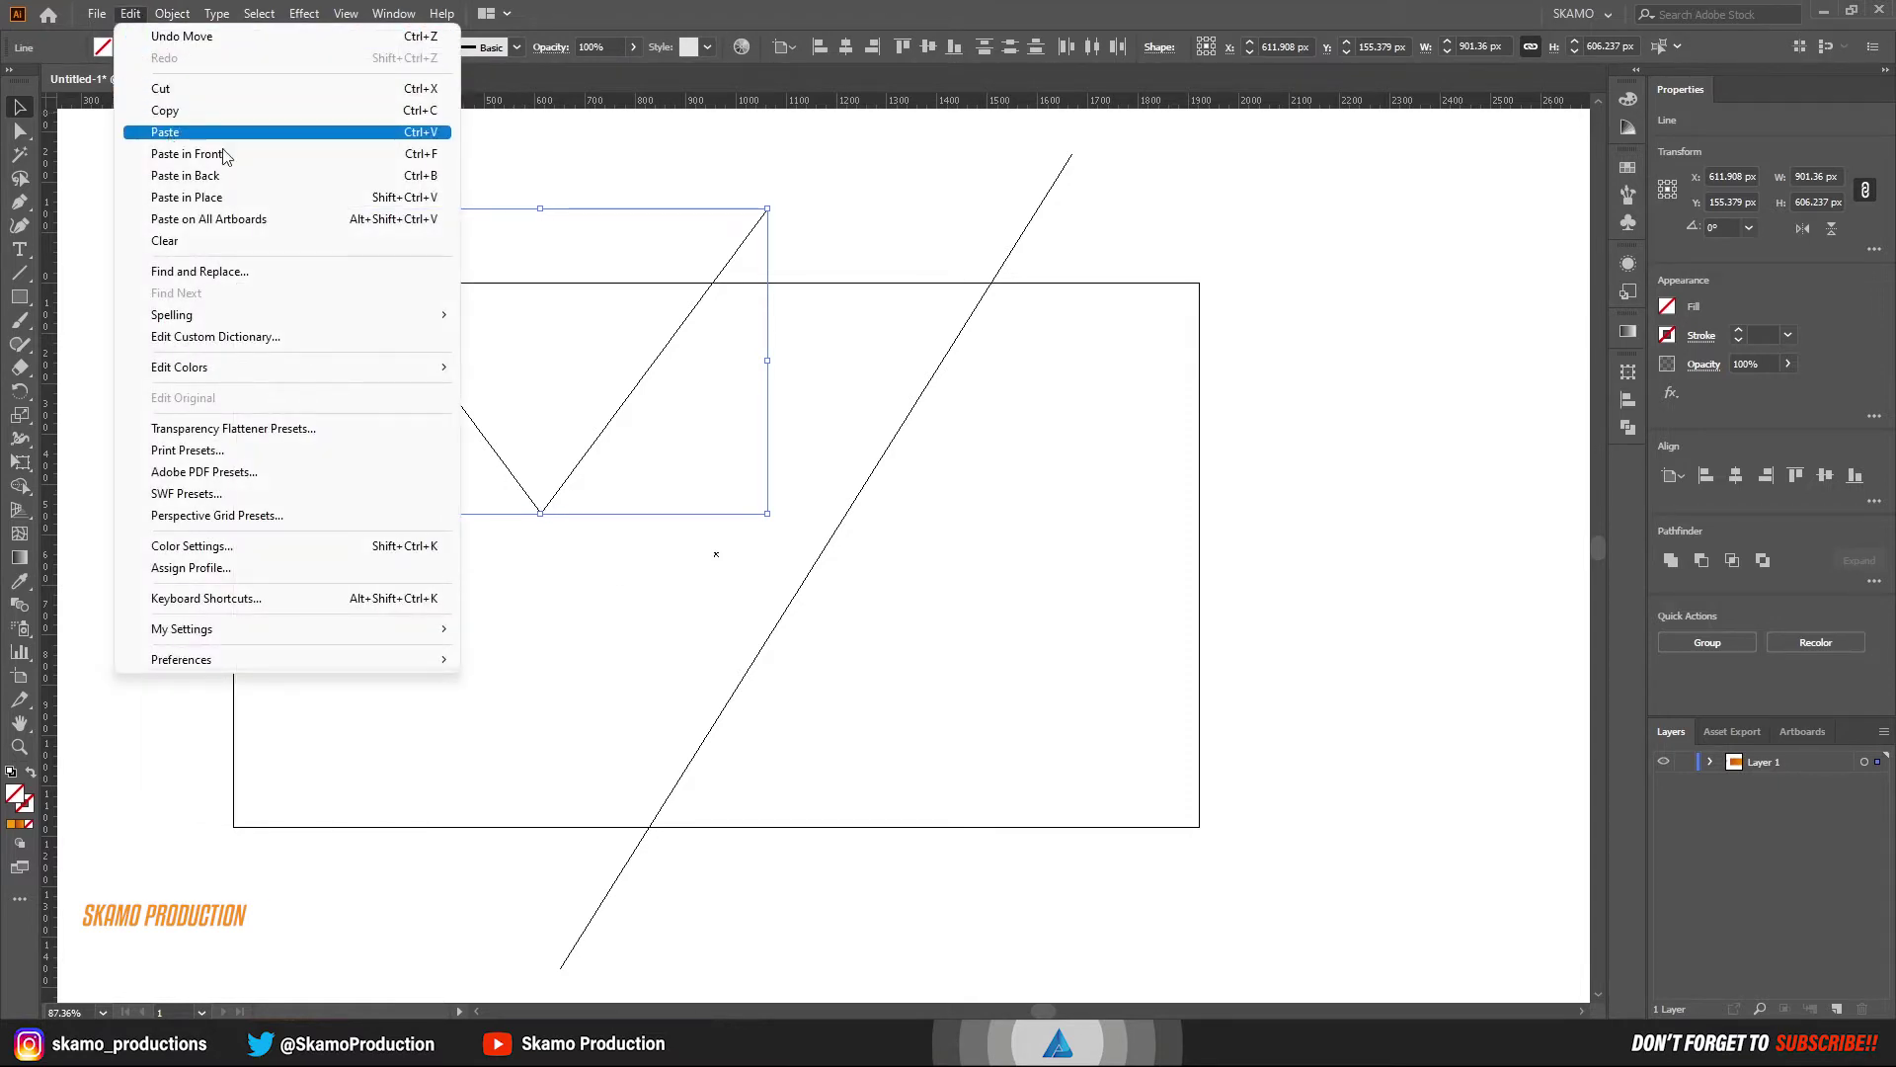
left_click(557, 505)
right_click(548, 514)
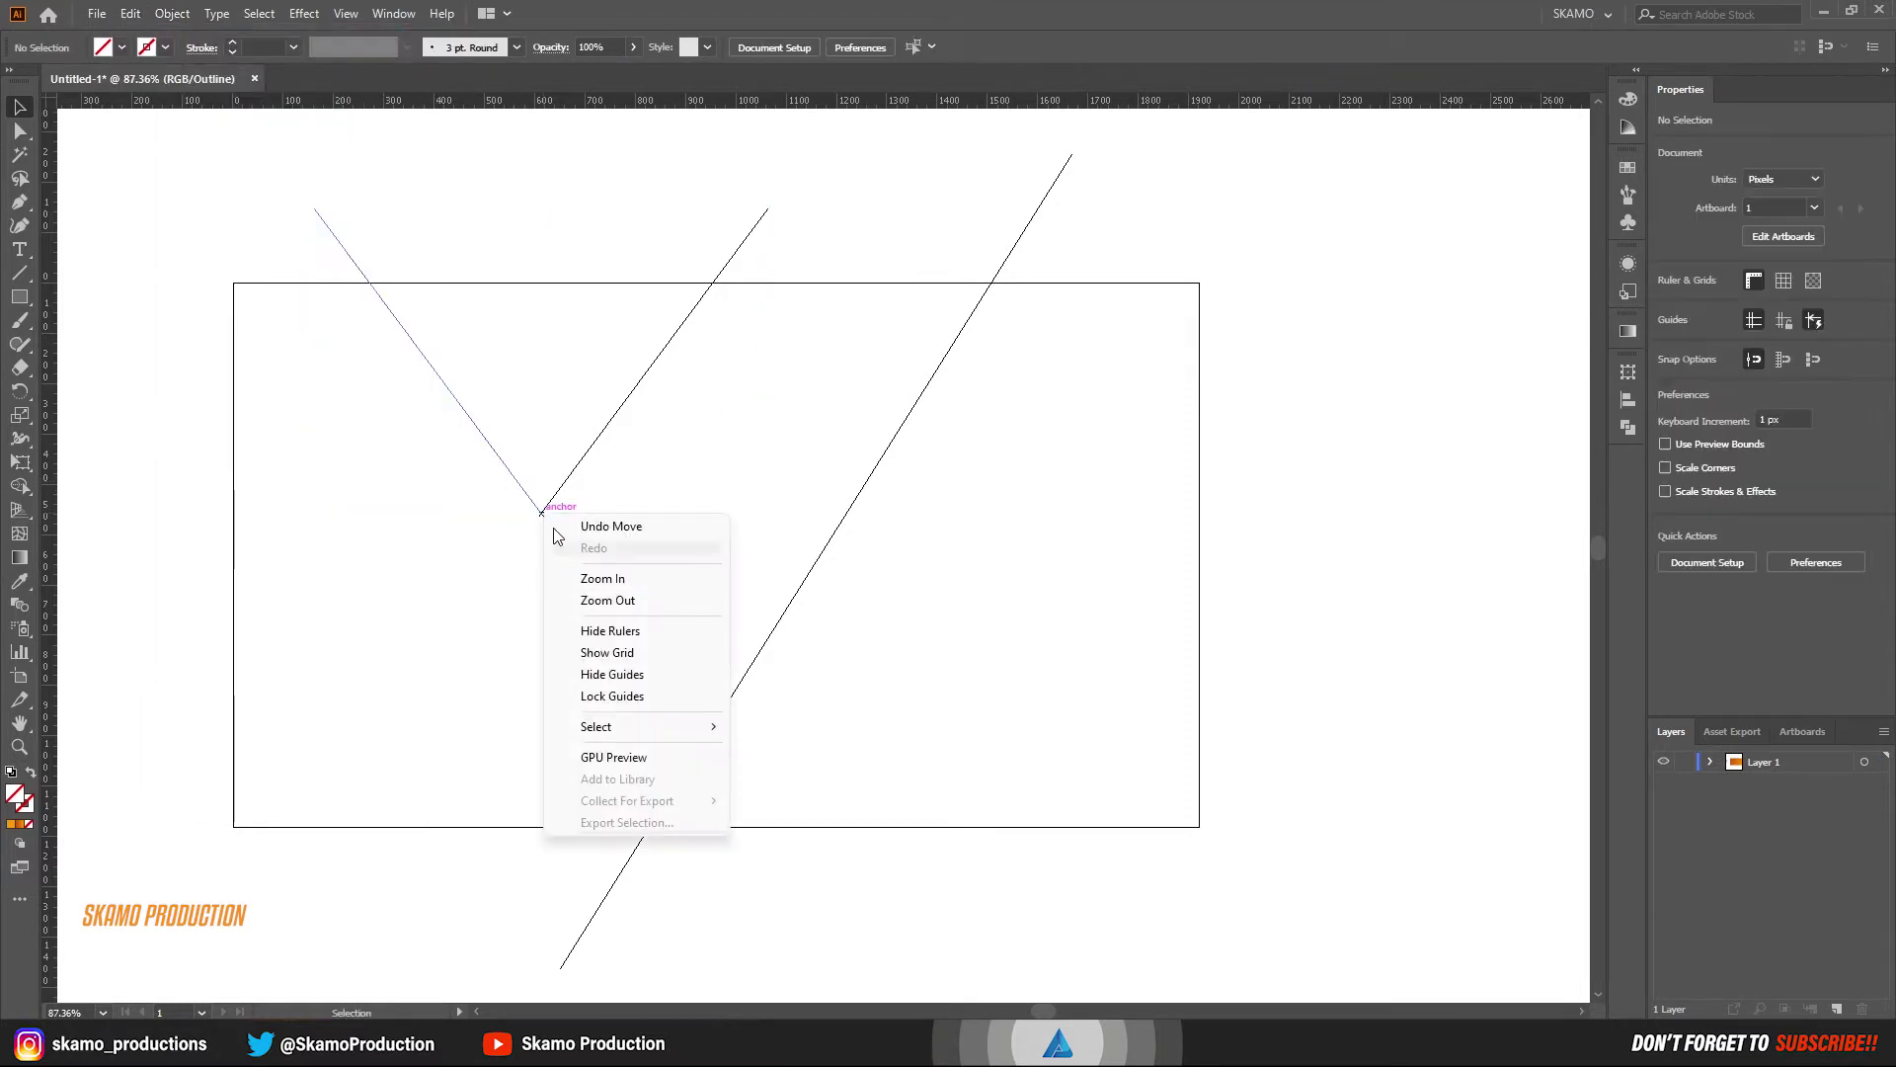
key("Escape")
- Zoom in on the V's point and nudge the right line to meet the left one
left_click(573, 481)
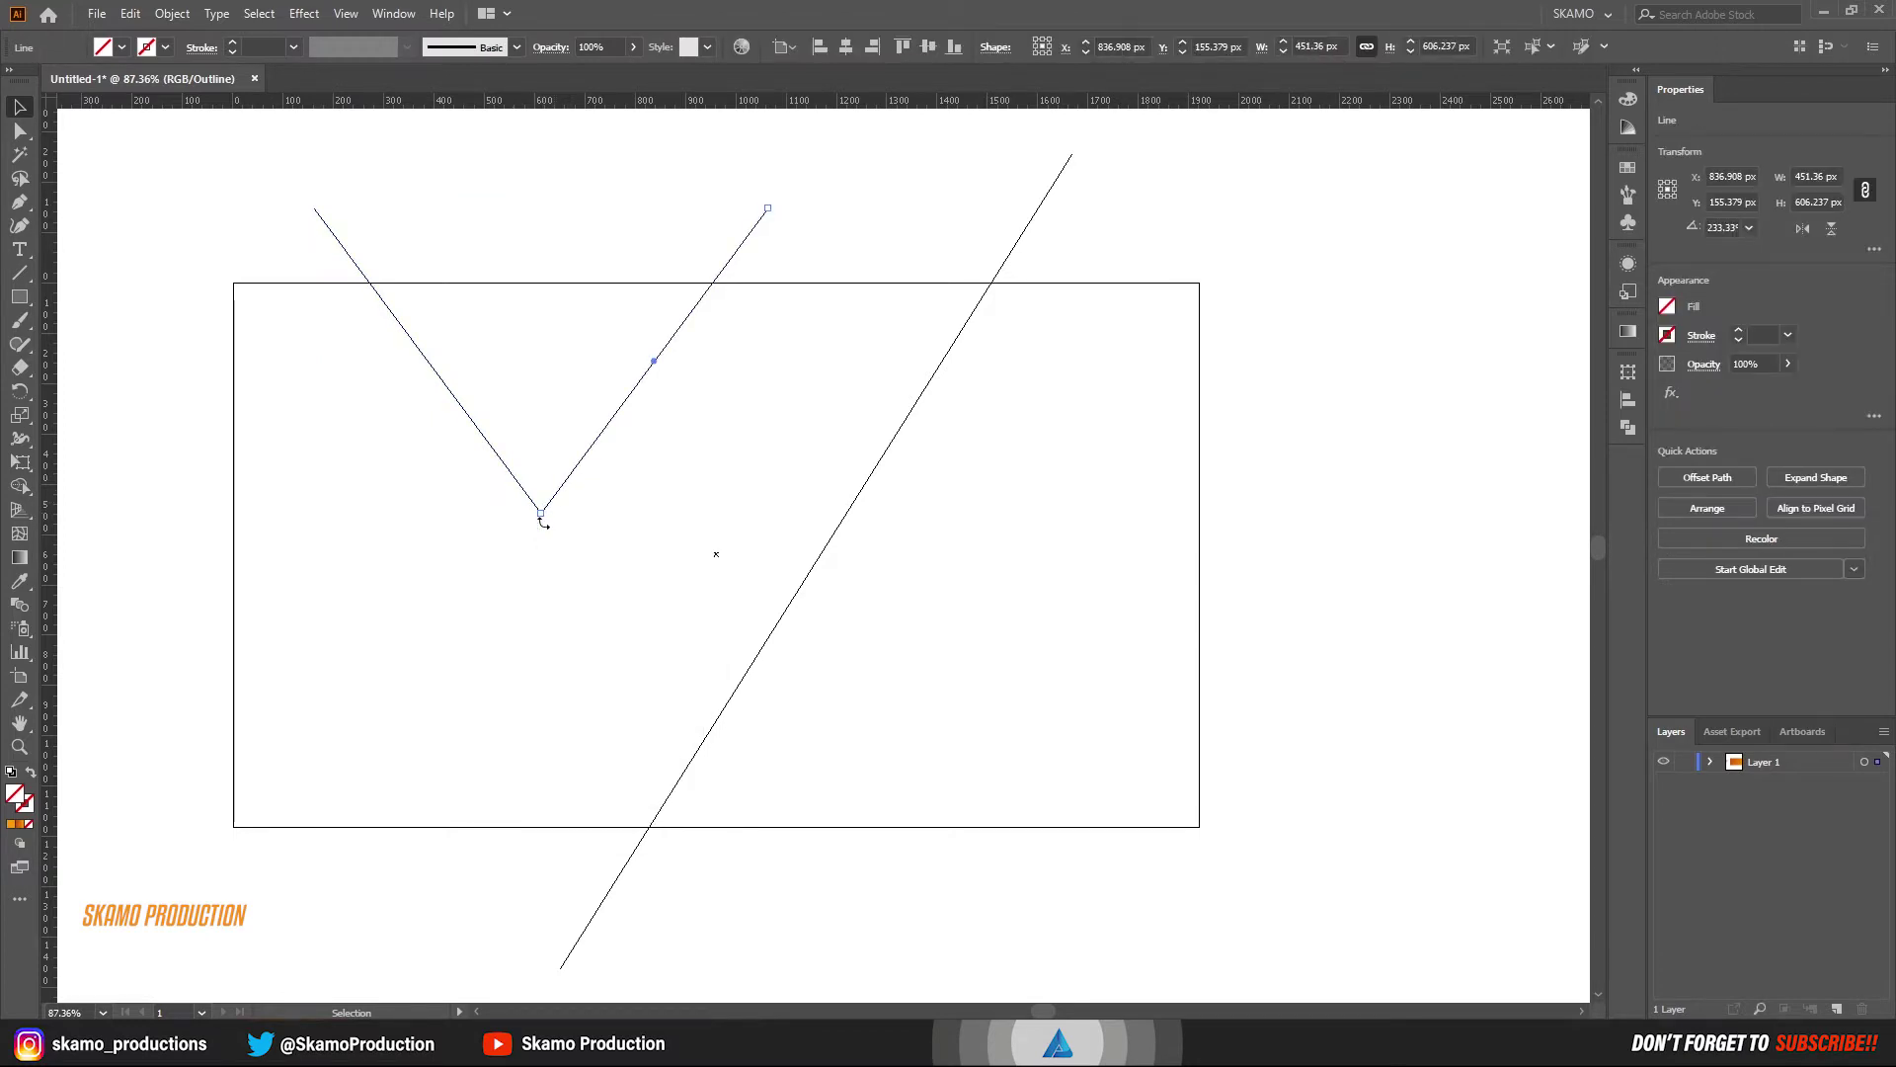
key("z")
mouse_move(1209, 592)
left_mouse_down()
mouse_move(143, 616)
mouse_move(496, 699)
mouse_move(1003, 534)
mouse_move(496, 664)
left_mouse_up()
left_click(741, 502)
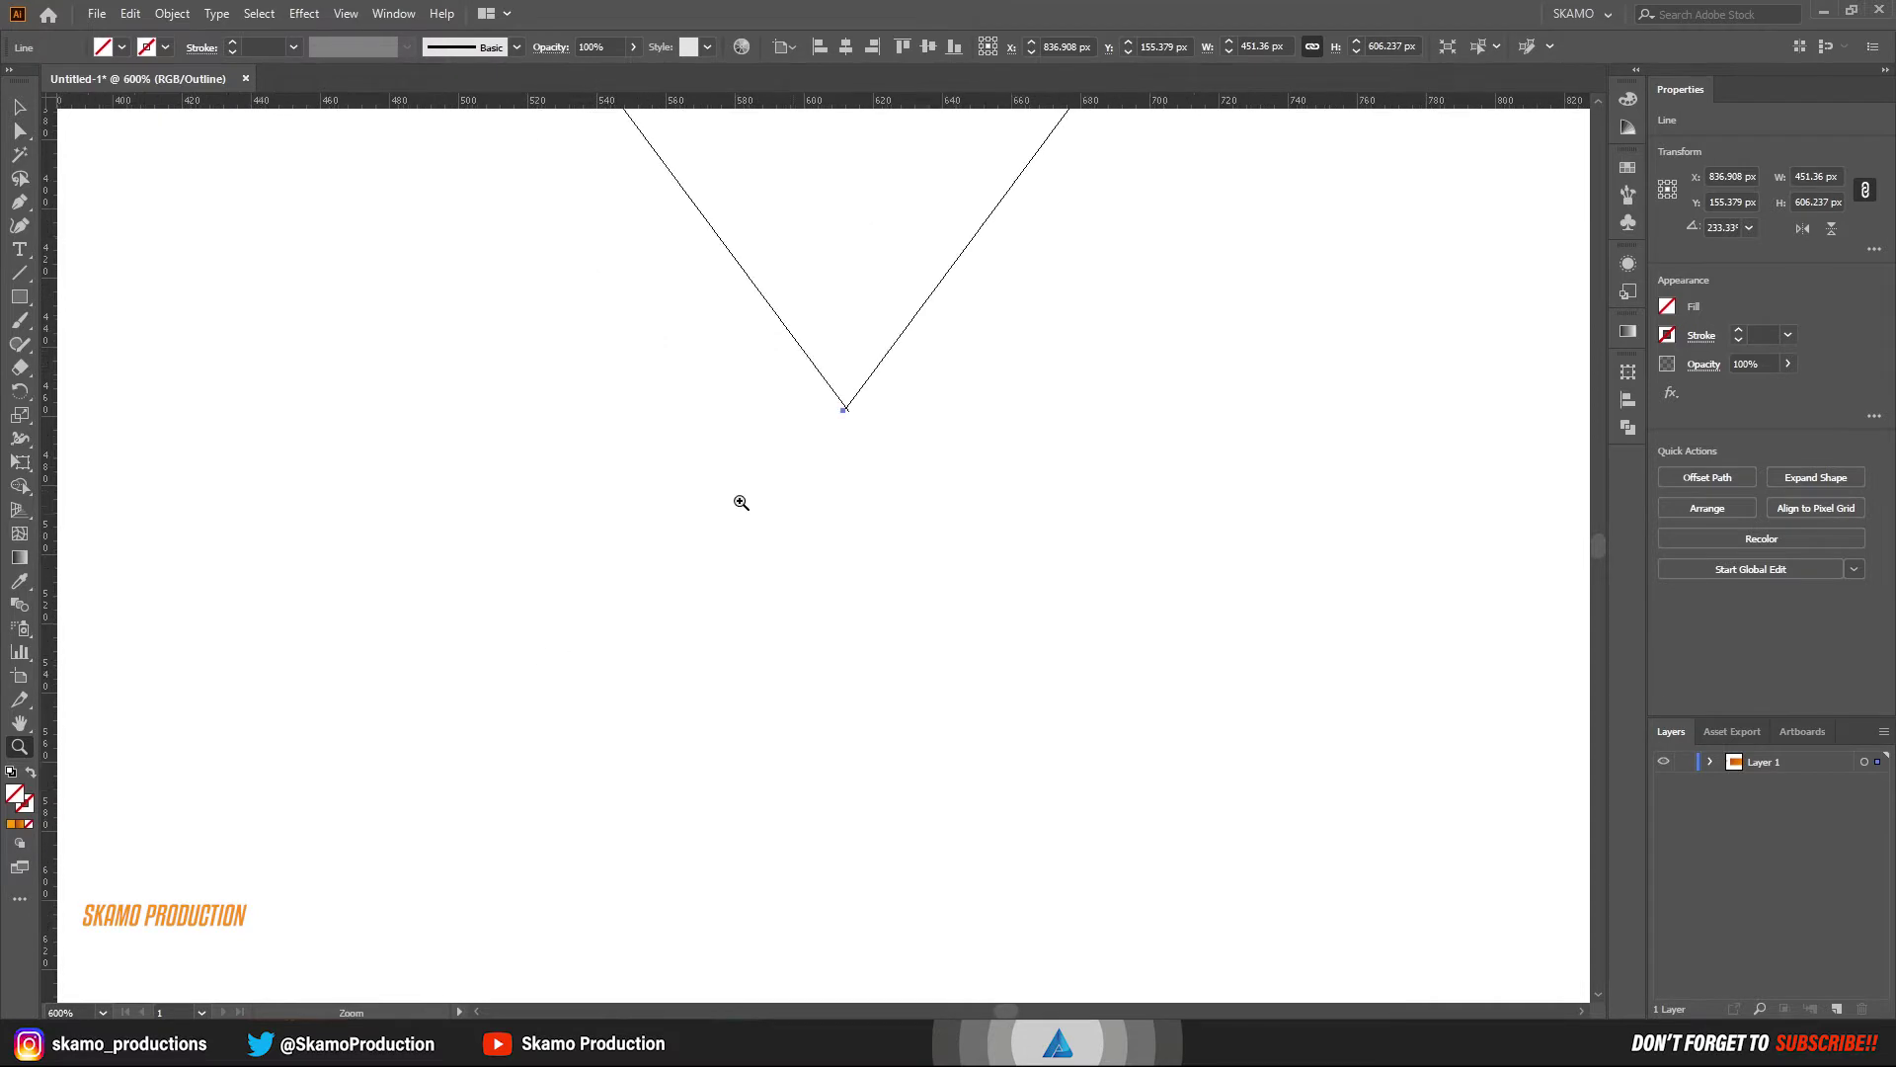
left_click_drag(741, 501, 523, 606)
left_click(20, 106)
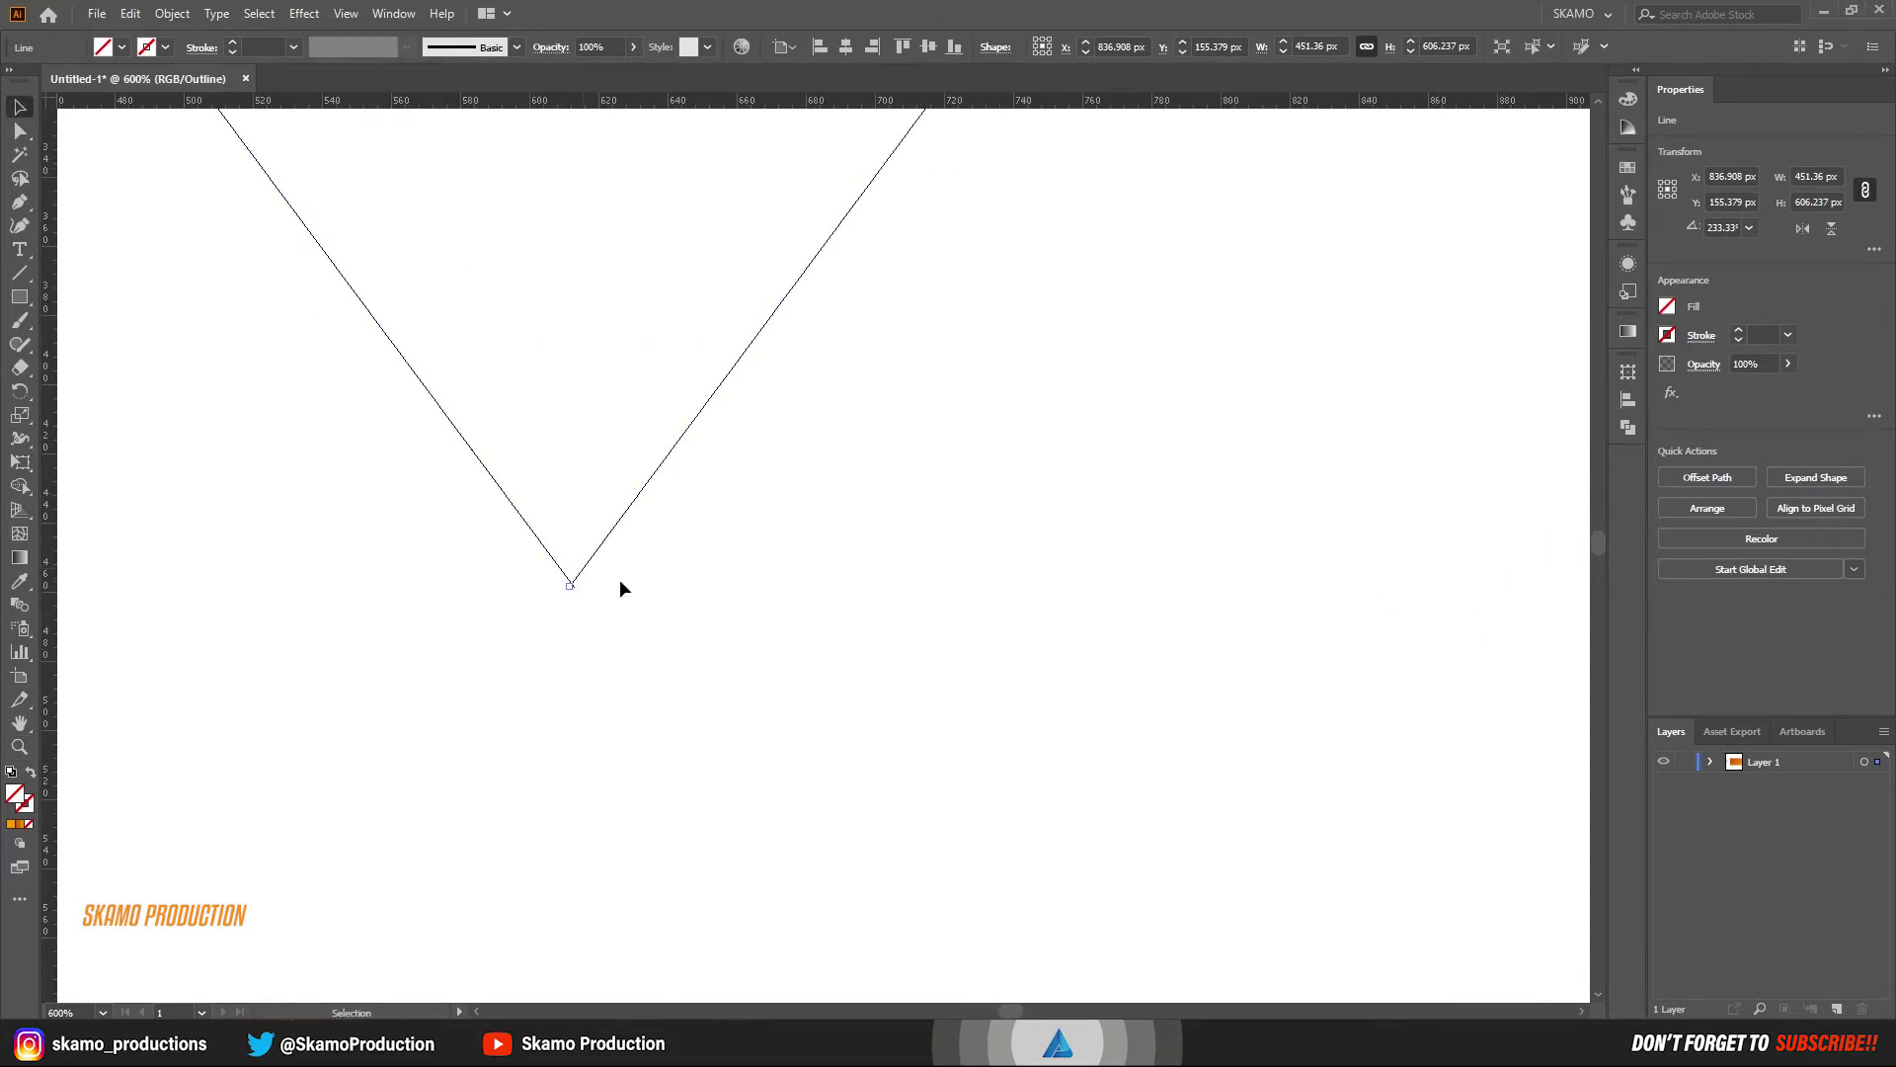
key("Right")
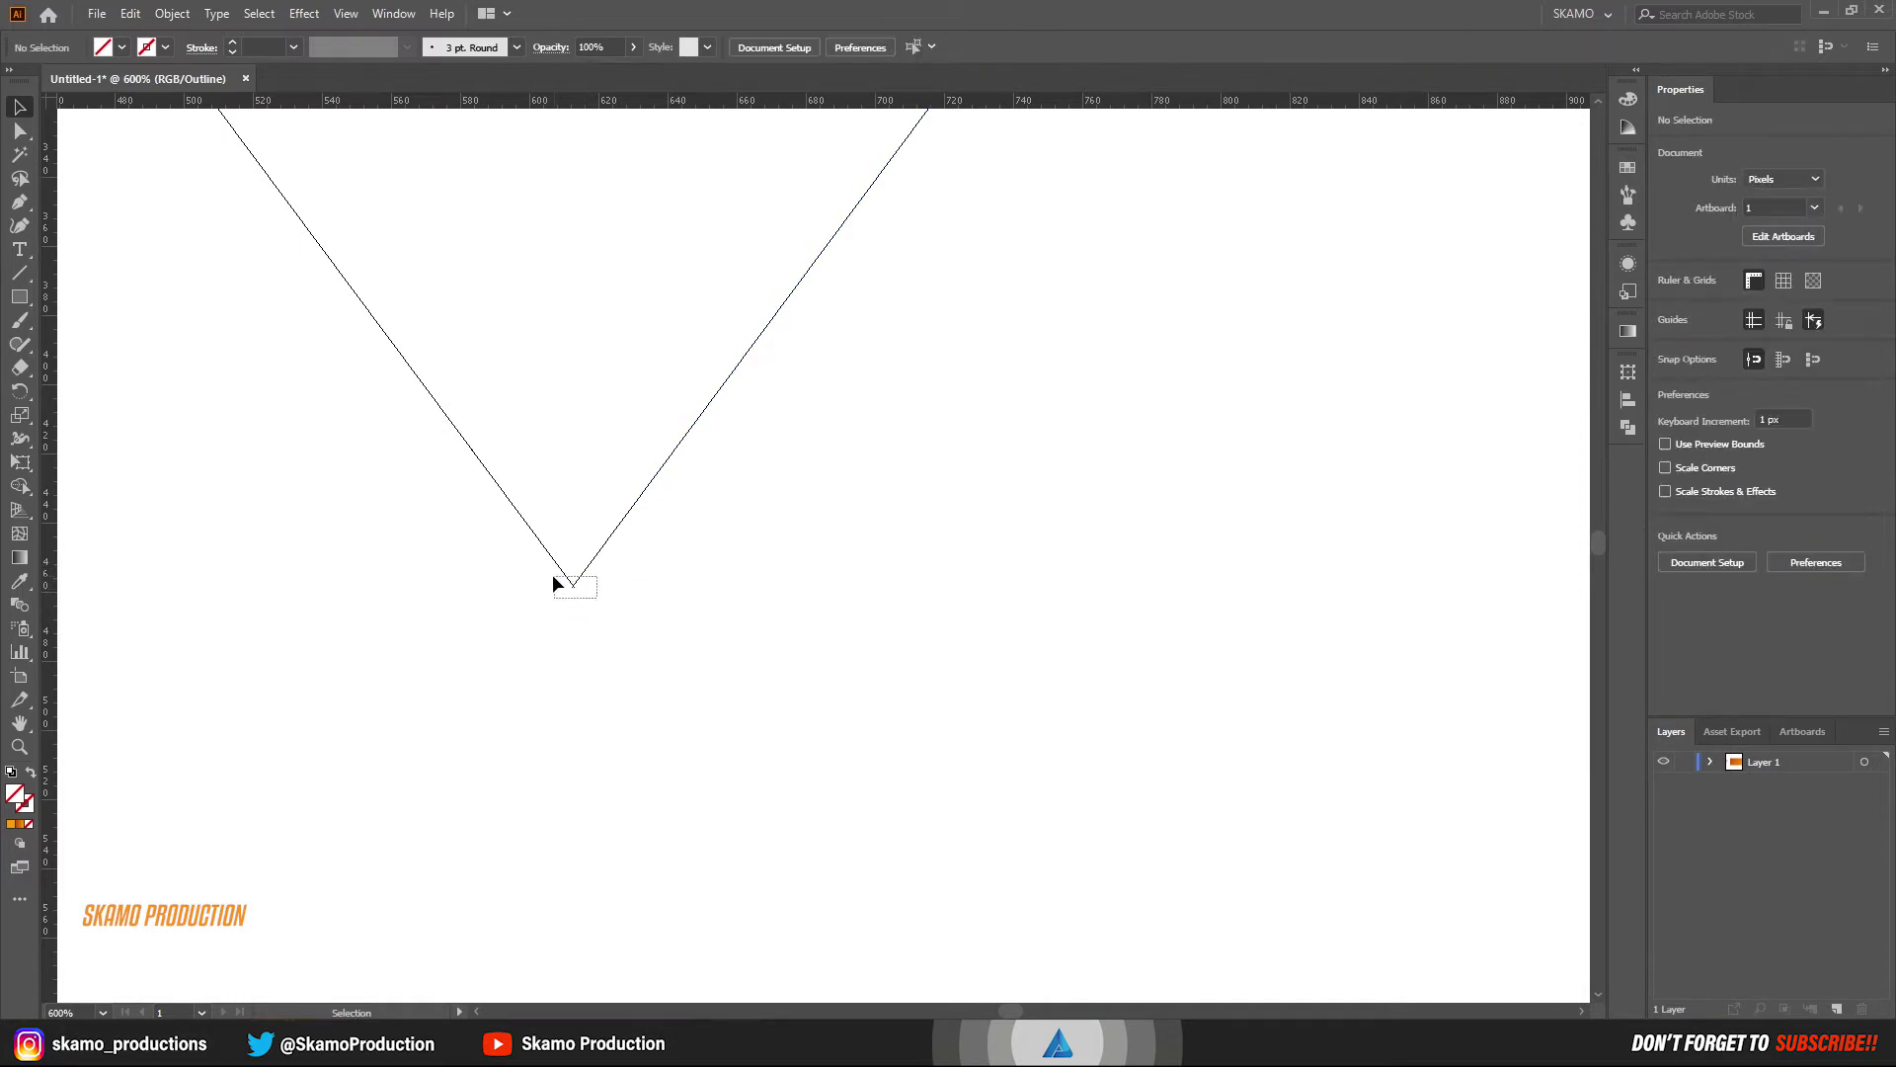
- Join the two V lines into one path, then zoom back out to the whole banner
left_click_drag(554, 576, 556, 578)
right_click(573, 584)
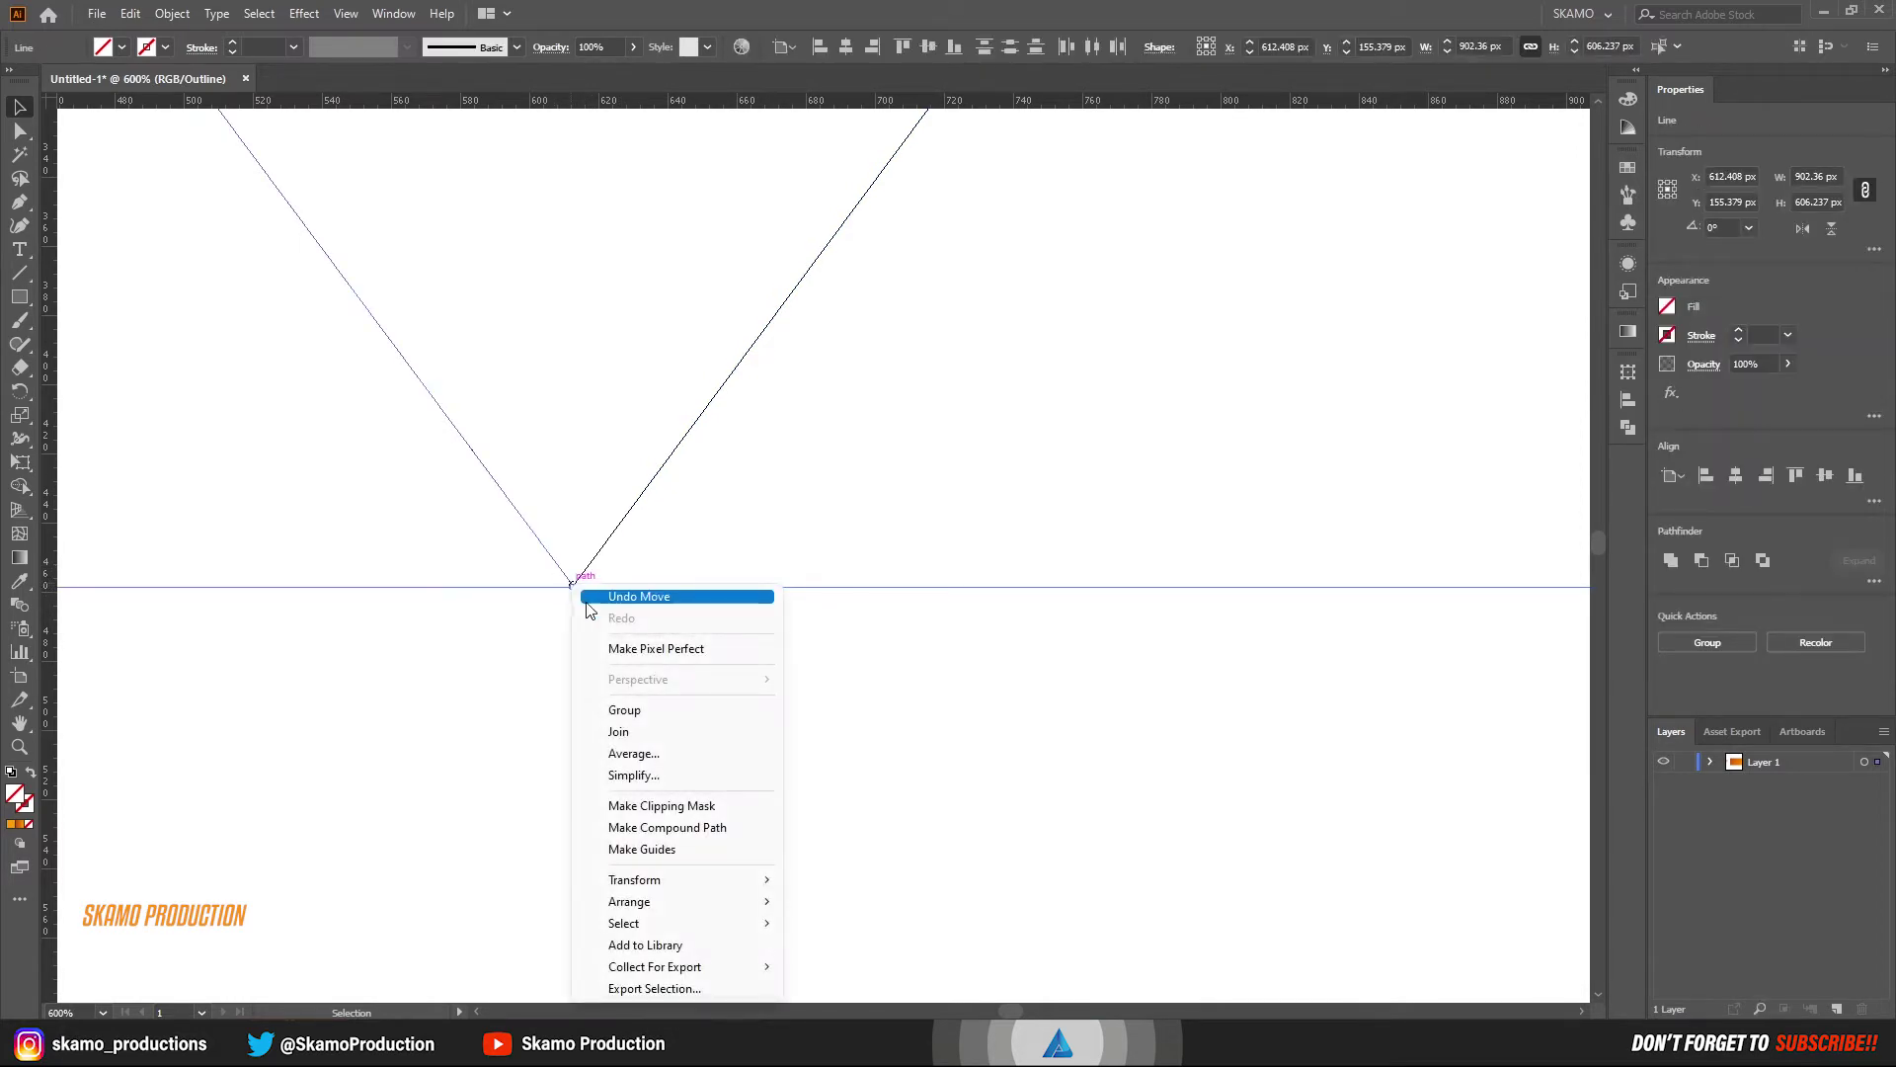
left_click(617, 731)
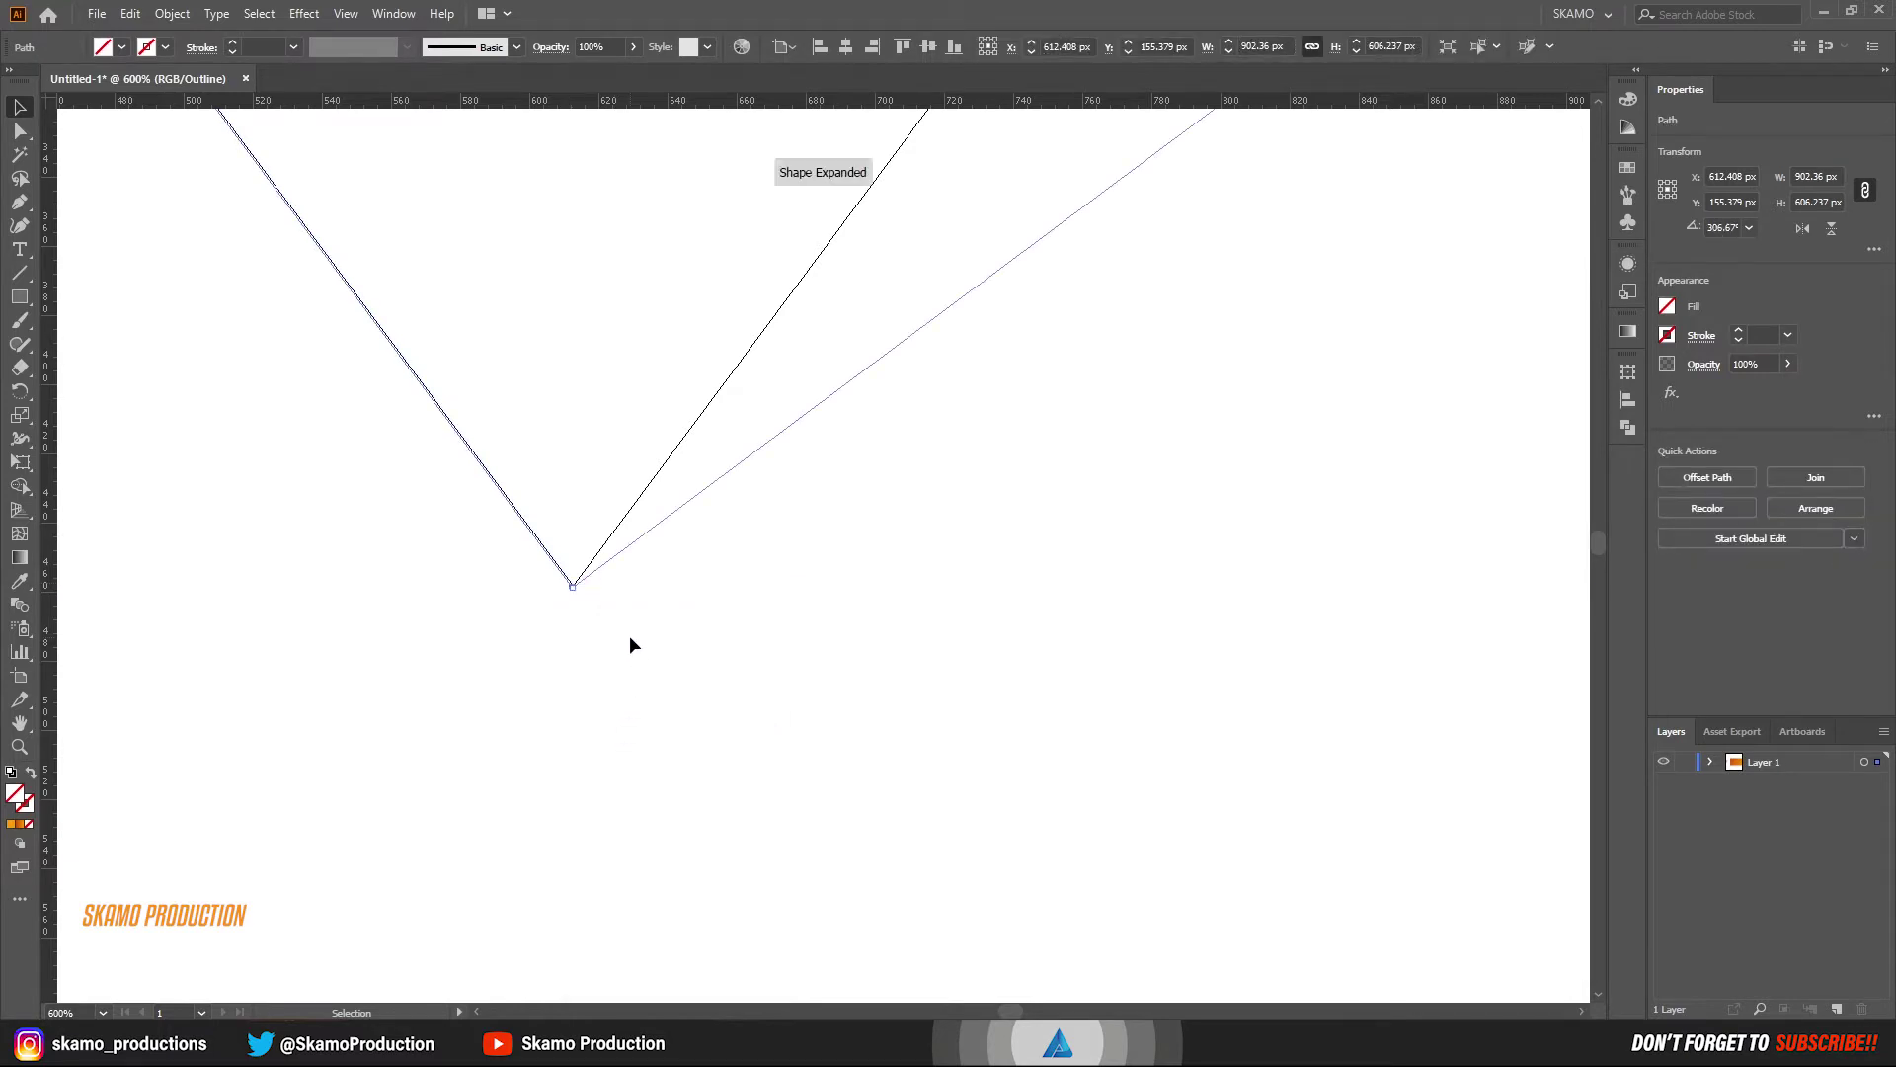
key("z")
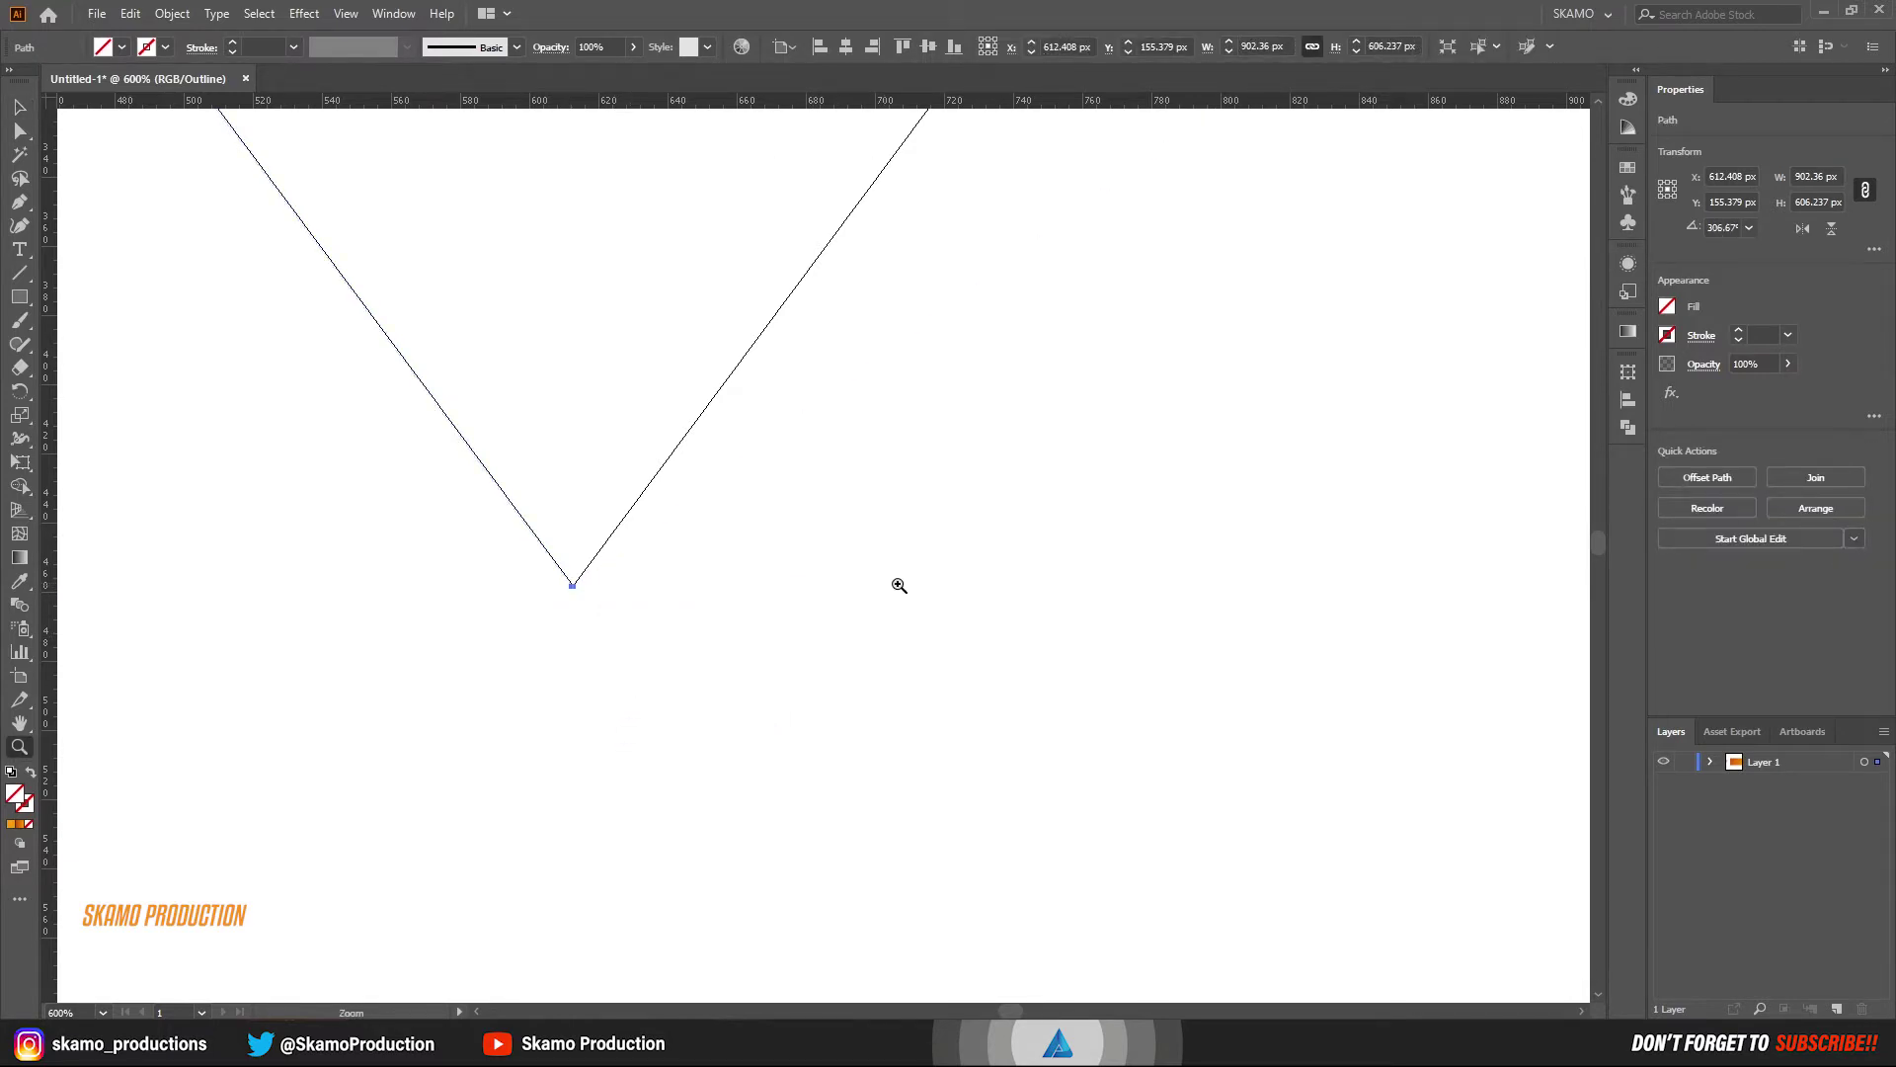
left_click_drag(901, 584, 453, 685)
left_click_drag(993, 601, 448, 720)
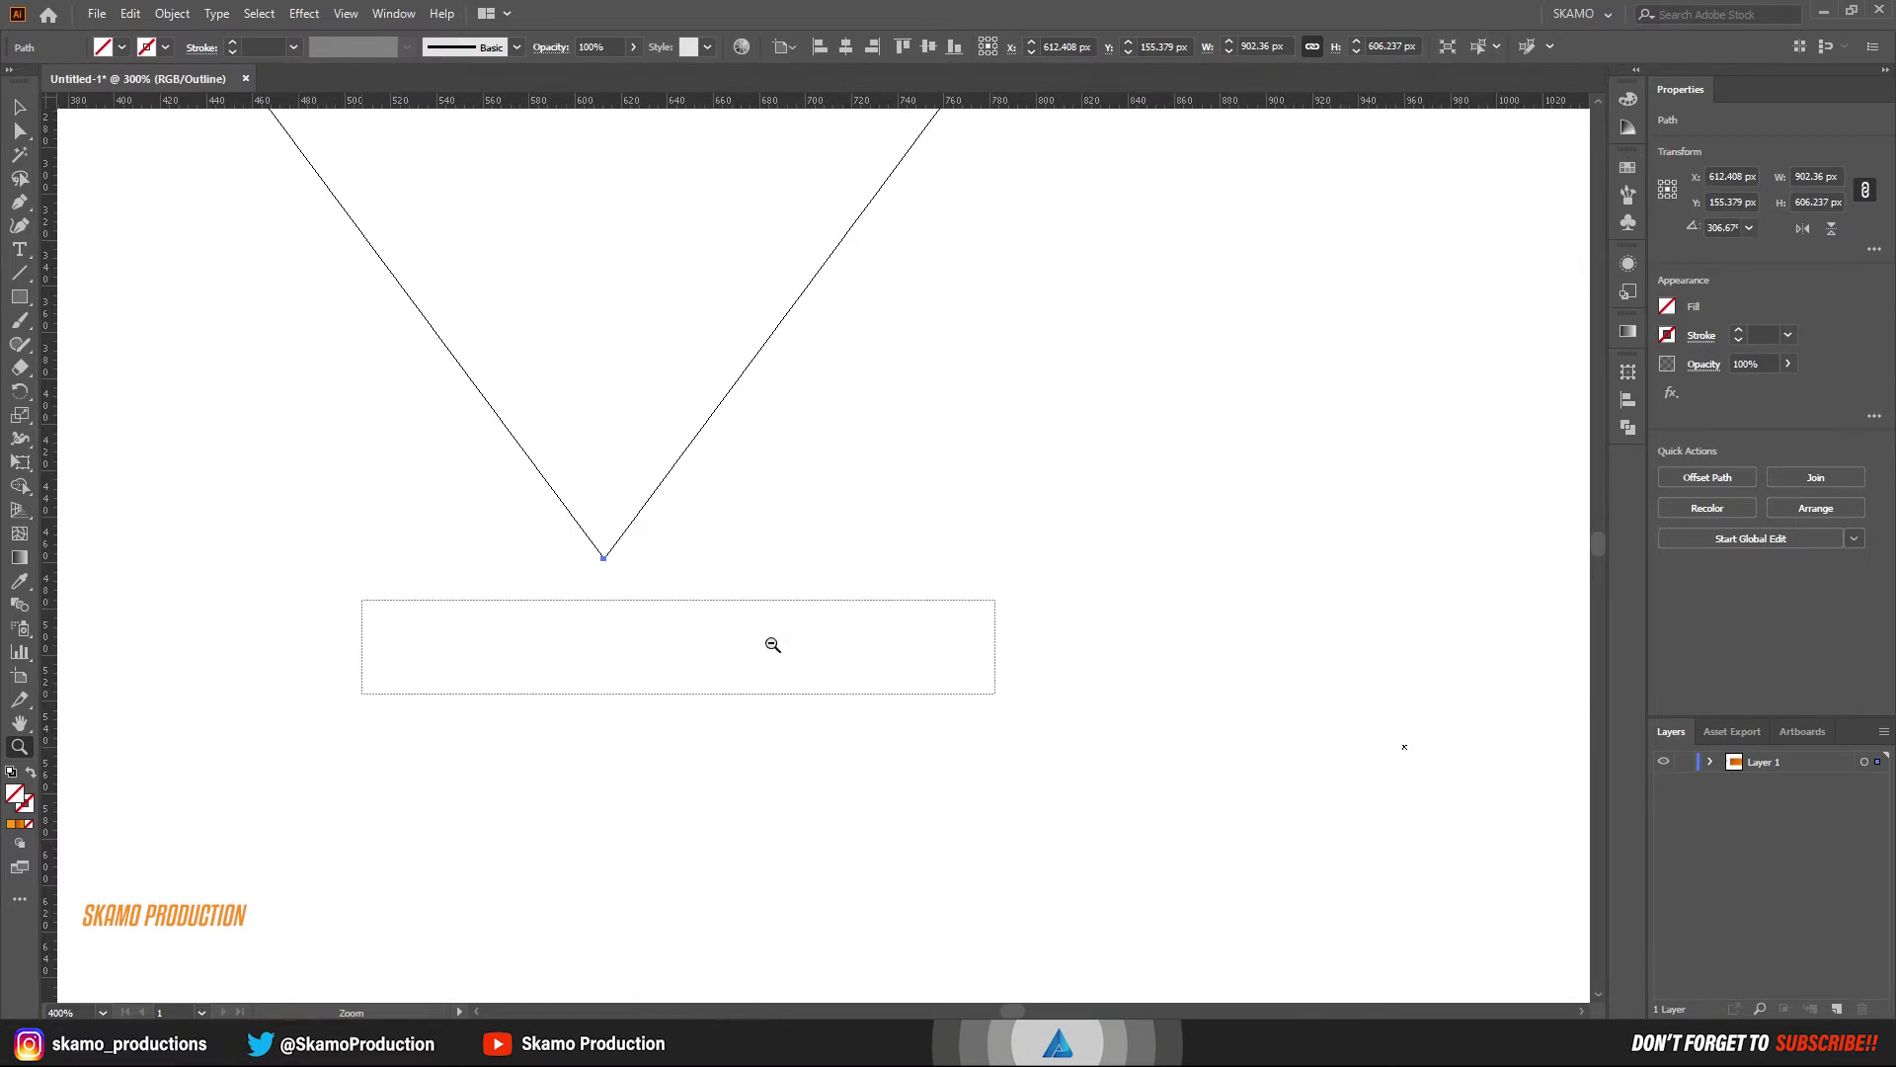
left_click_drag(1257, 741, 246, 563, "alt")
left_click_drag(969, 478, 237, 741, "alt")
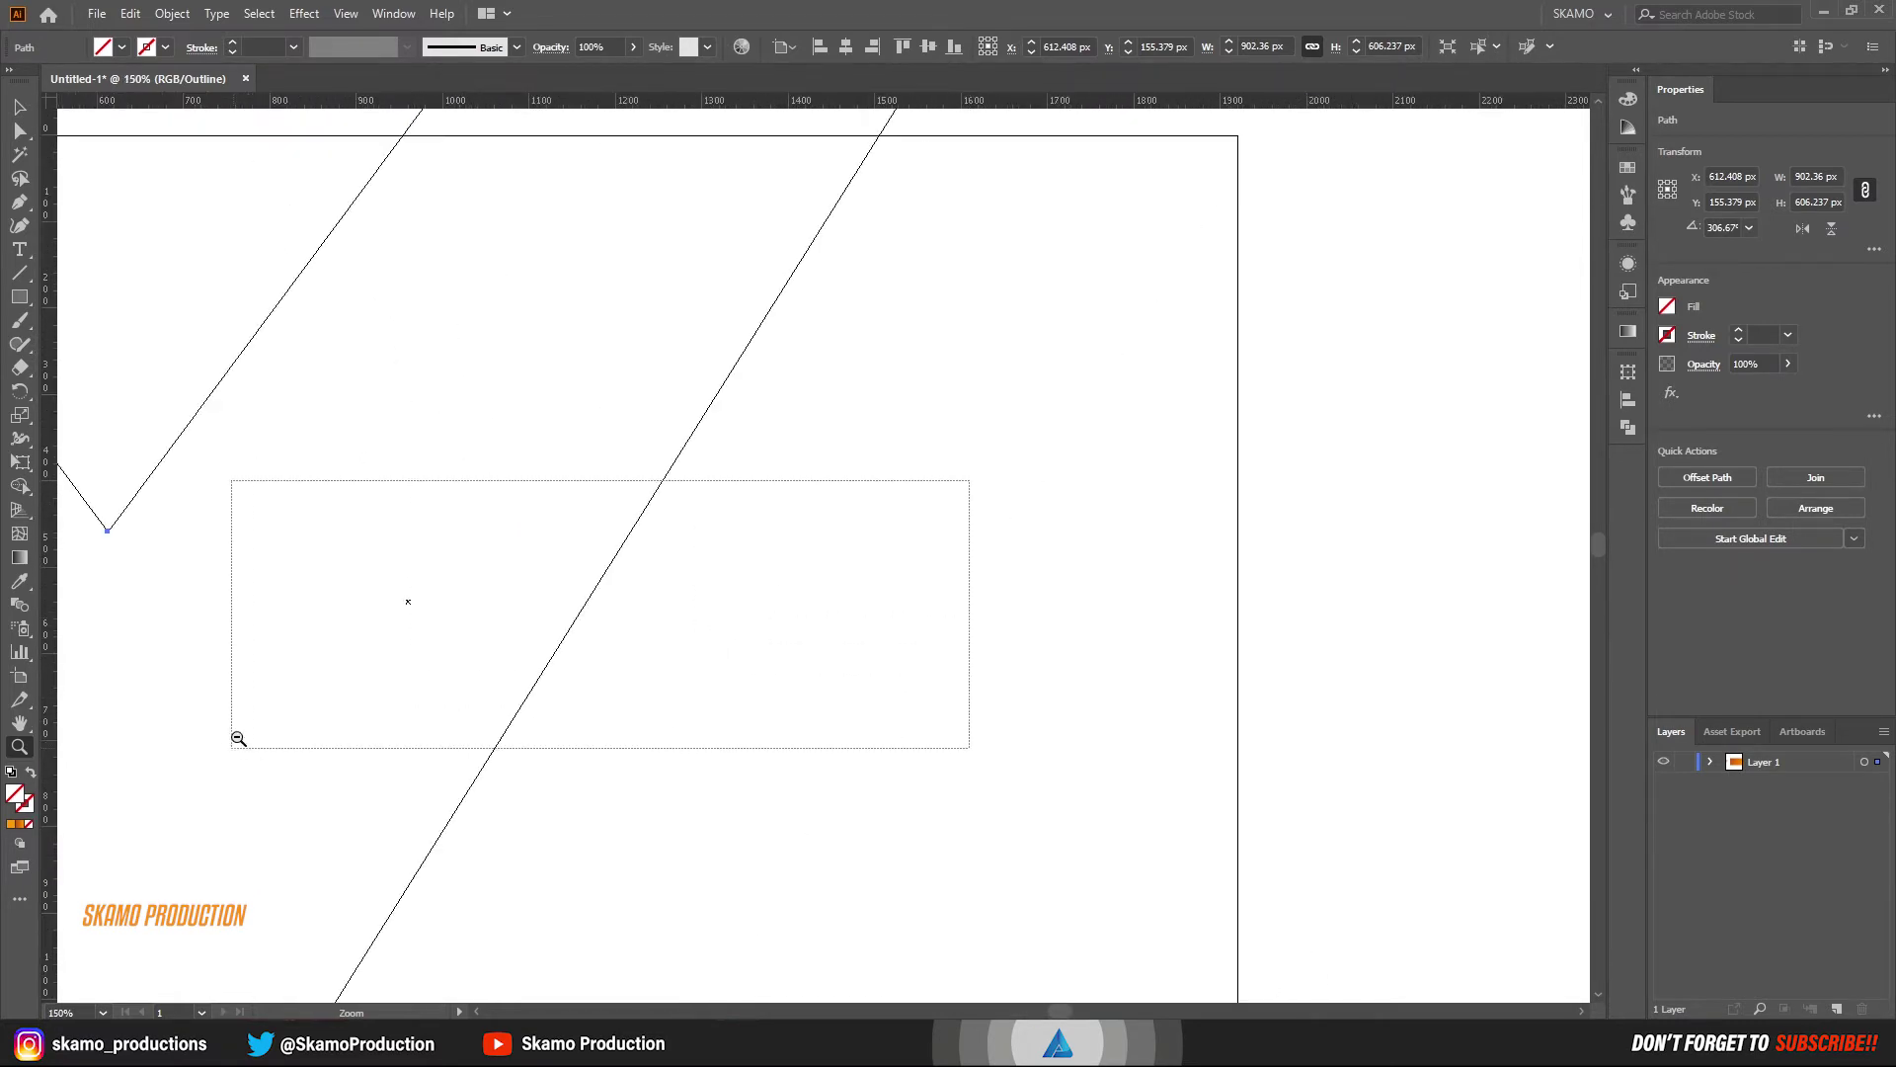
left_click_drag(383, 654, 745, 611)
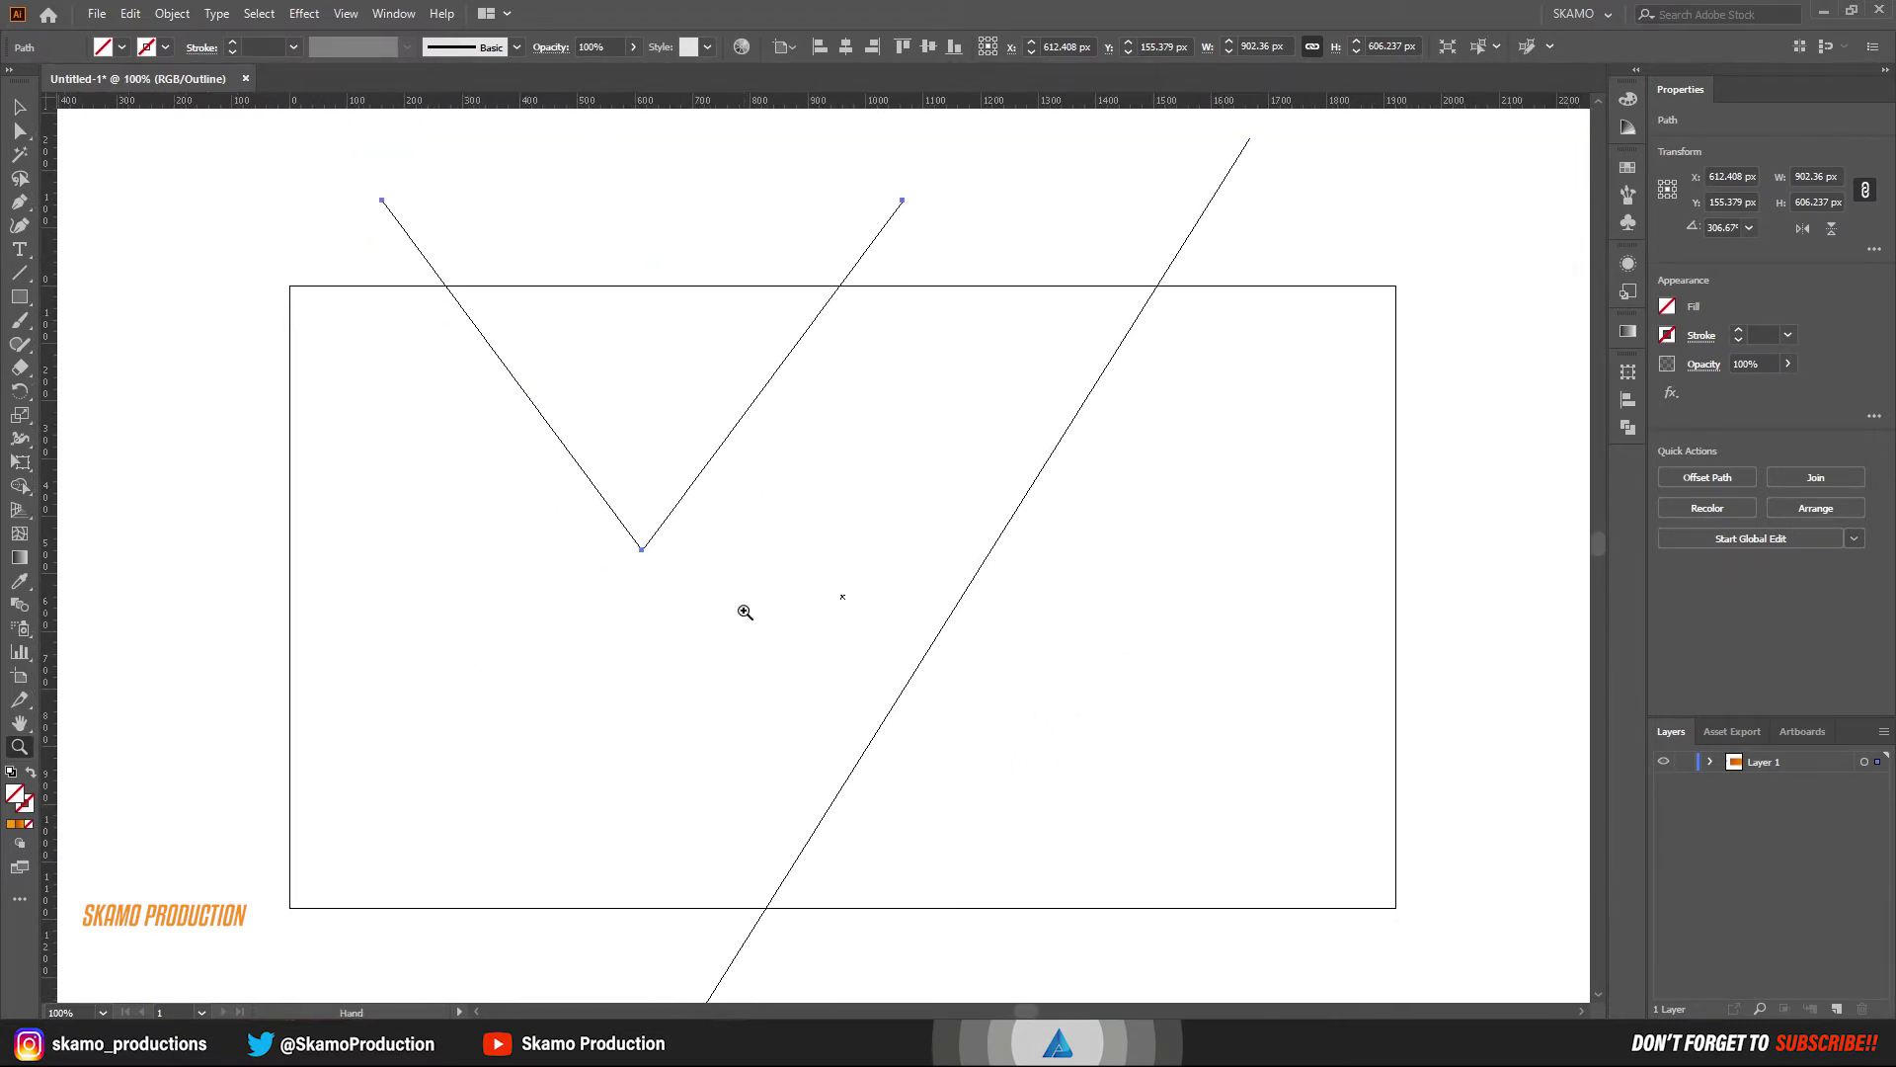
- Draw a short diagonal line past the artboard's lower-left corner, parallel to the long line
left_click(21, 276)
mouse_move(446, 810)
left_mouse_down()
mouse_move(466, 571)
mouse_move(478, 685)
mouse_move(461, 721)
left_mouse_up()
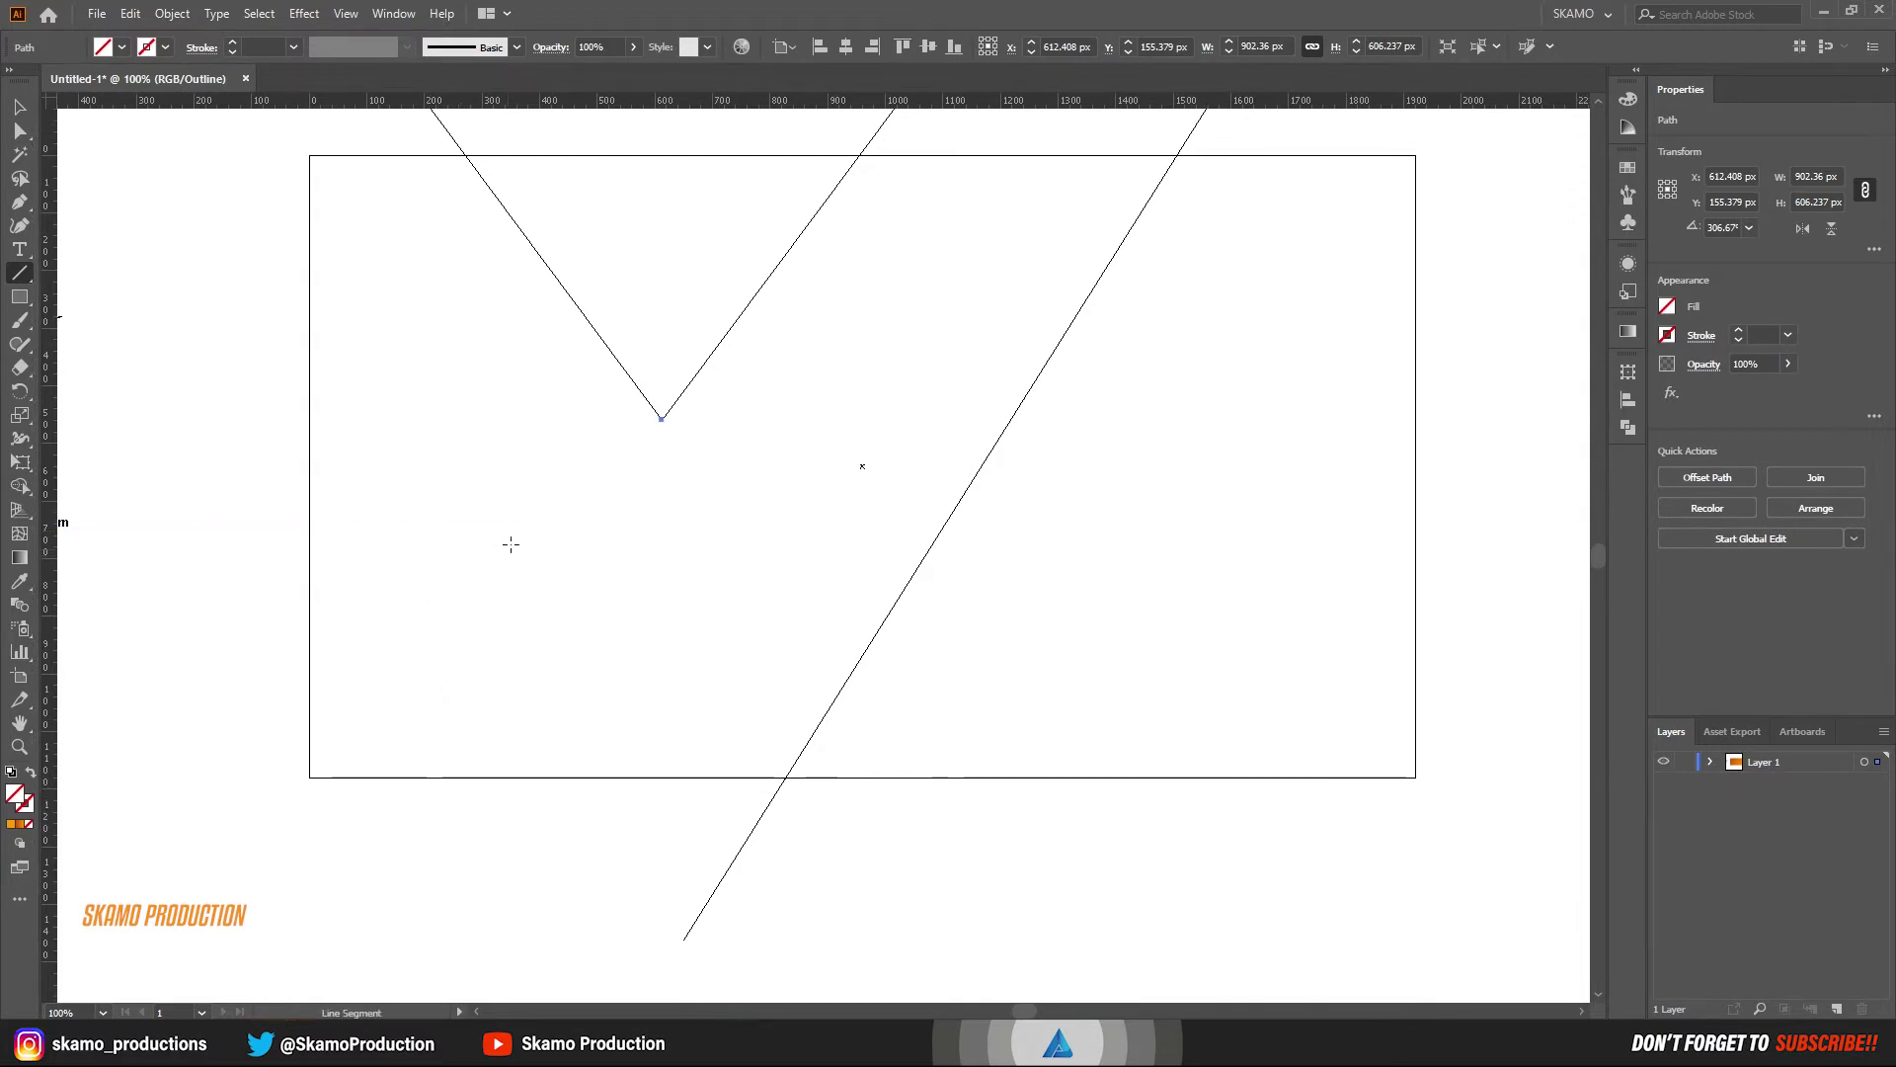
mouse_move(510, 543)
left_mouse_down()
mouse_move(249, 850)
mouse_move(244, 883)
left_mouse_up()
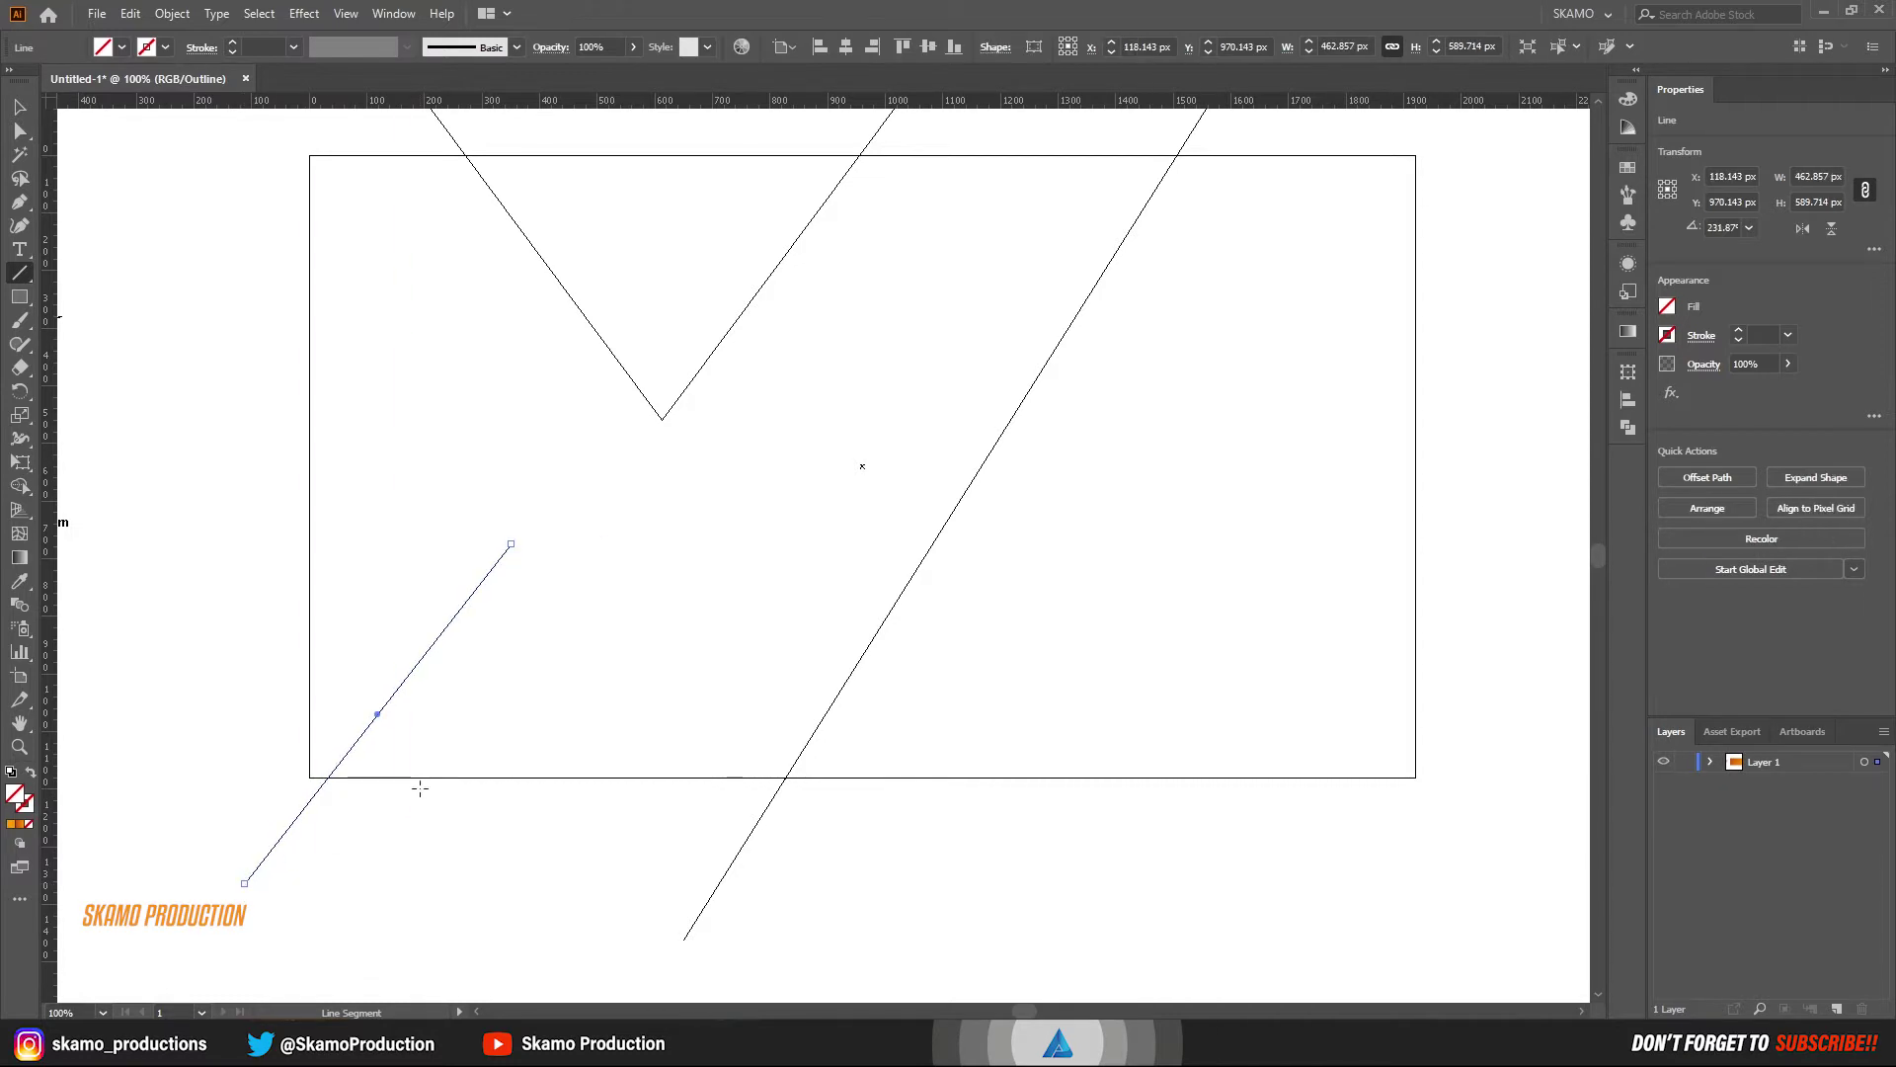
key("Left")
key("Left")
key("Left")
key("Left")
key("Left")
key("Left")
key("Left")
key("Right")
key("Right")
key("Right")
key("Right")
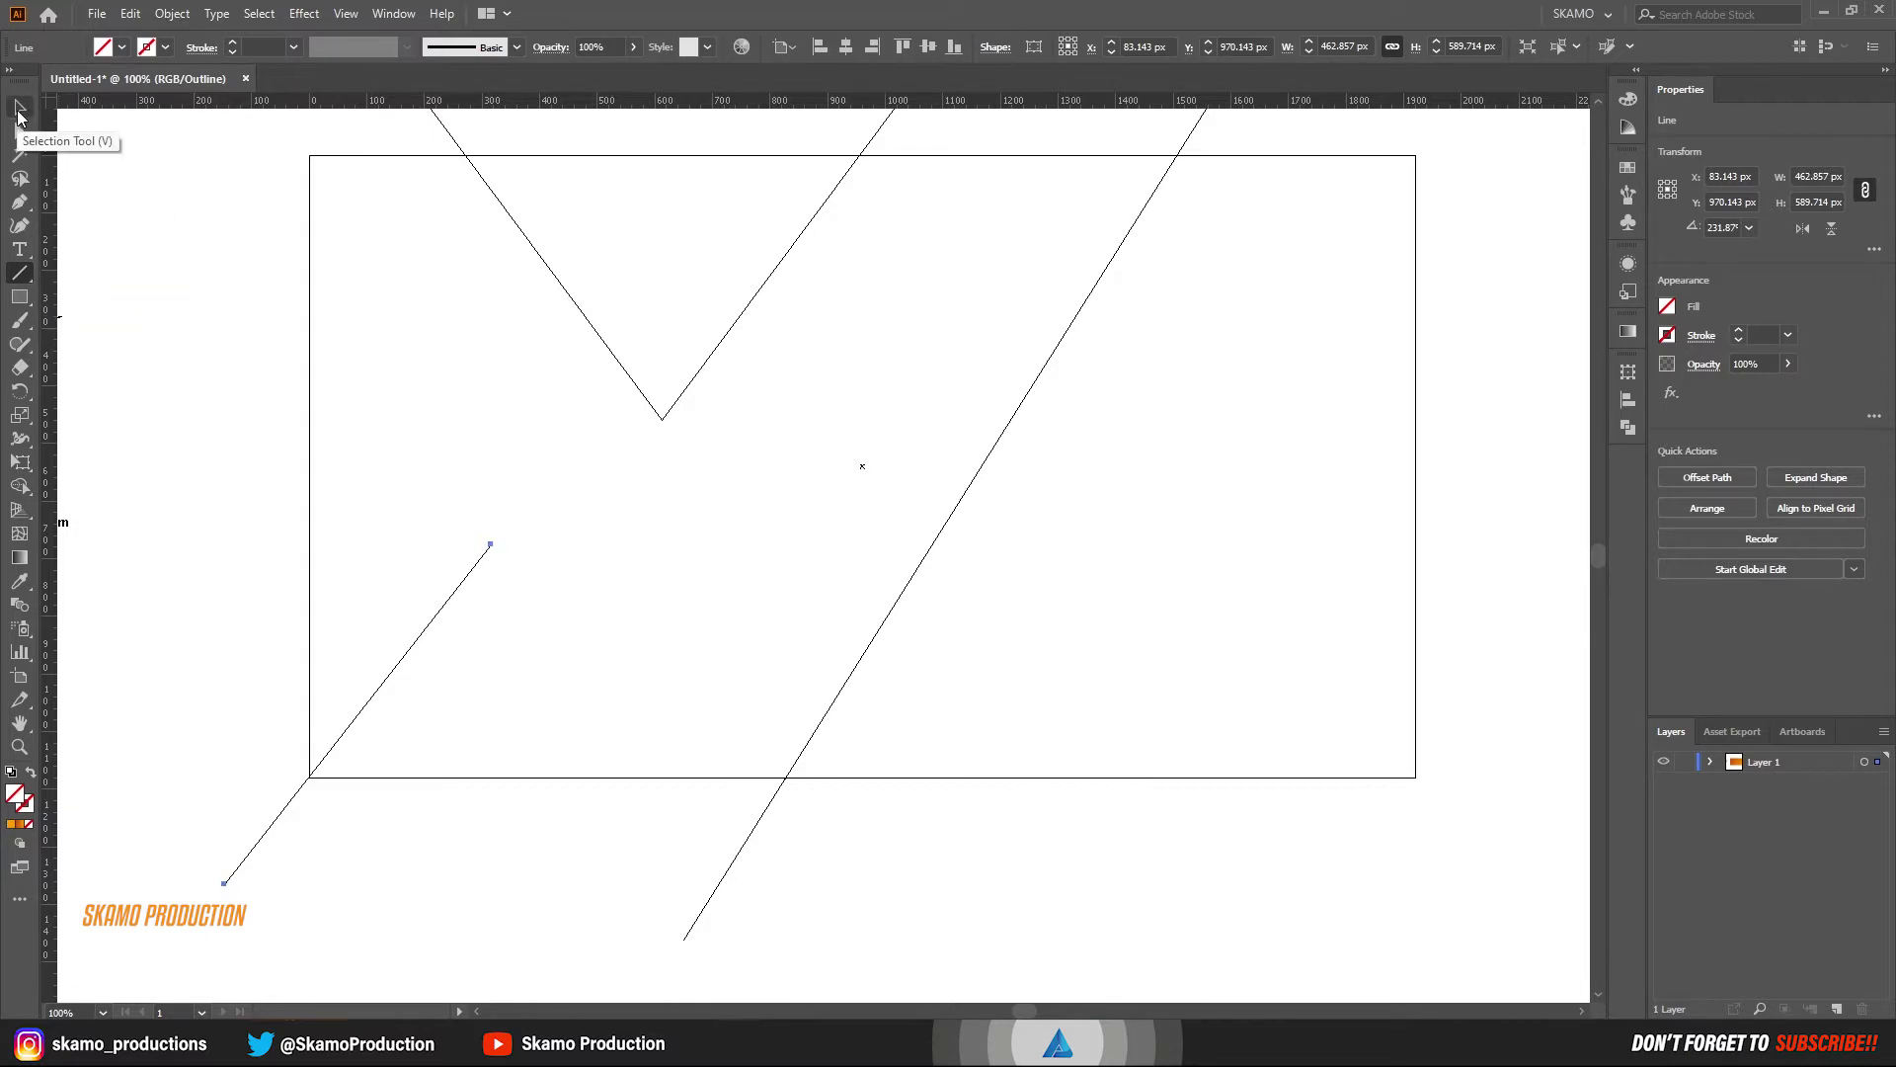
left_click(19, 109)
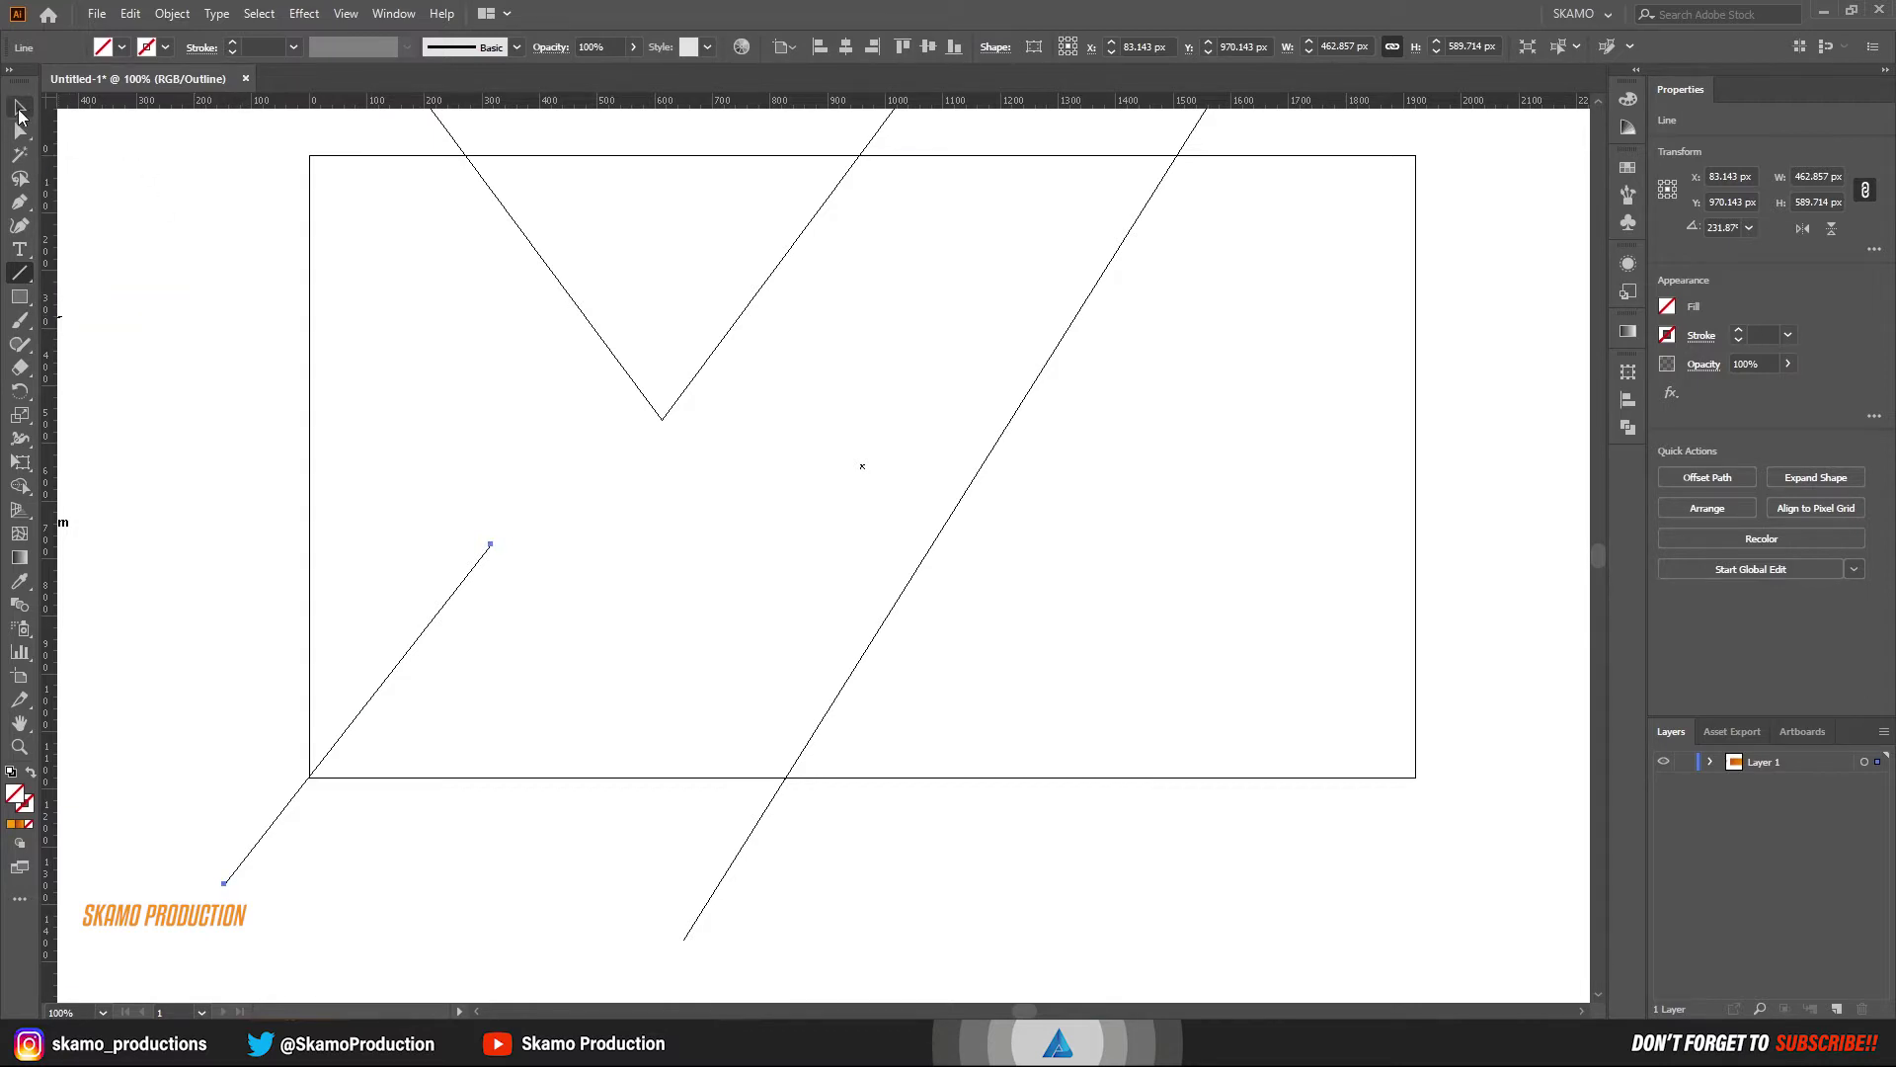
right_click(374, 703)
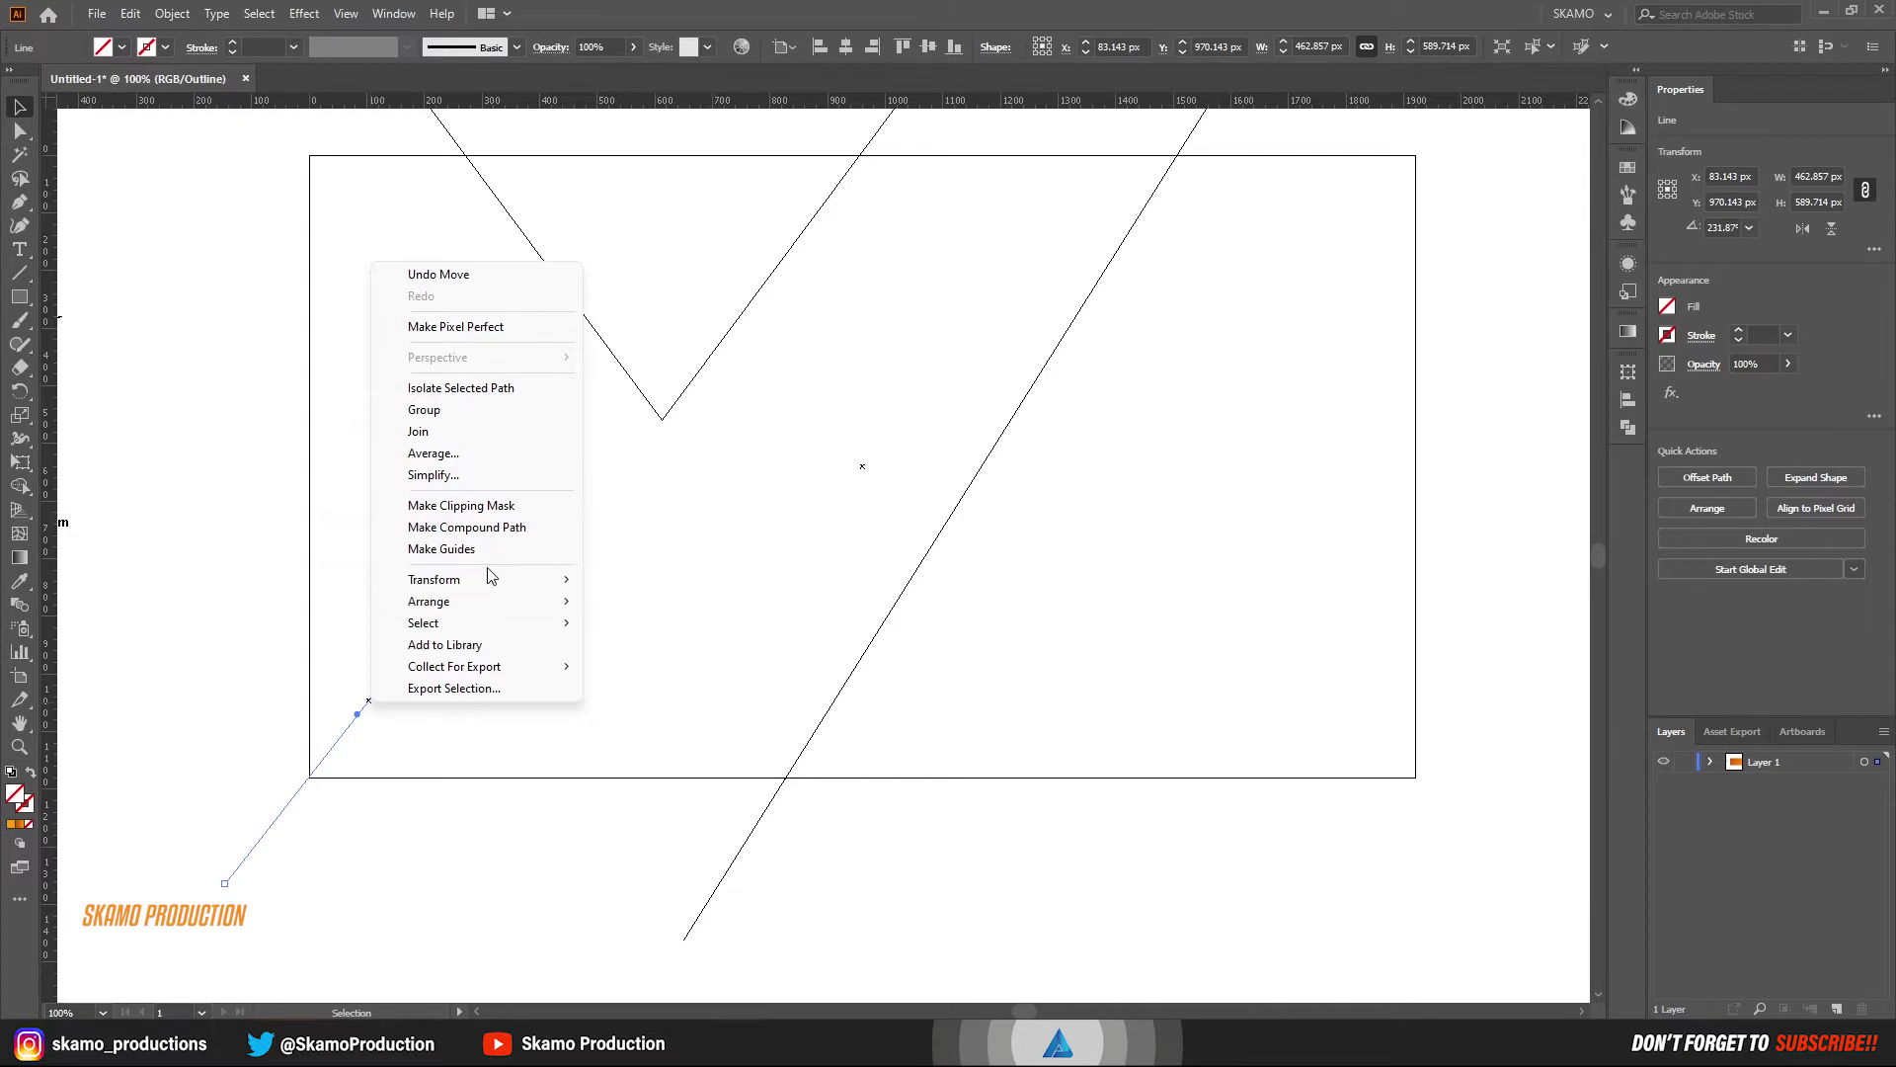
- Make a vertically reflected copy of the lower-left line and nudge it right to meet at the apex
mouse_move(435, 579)
left_click(652, 653)
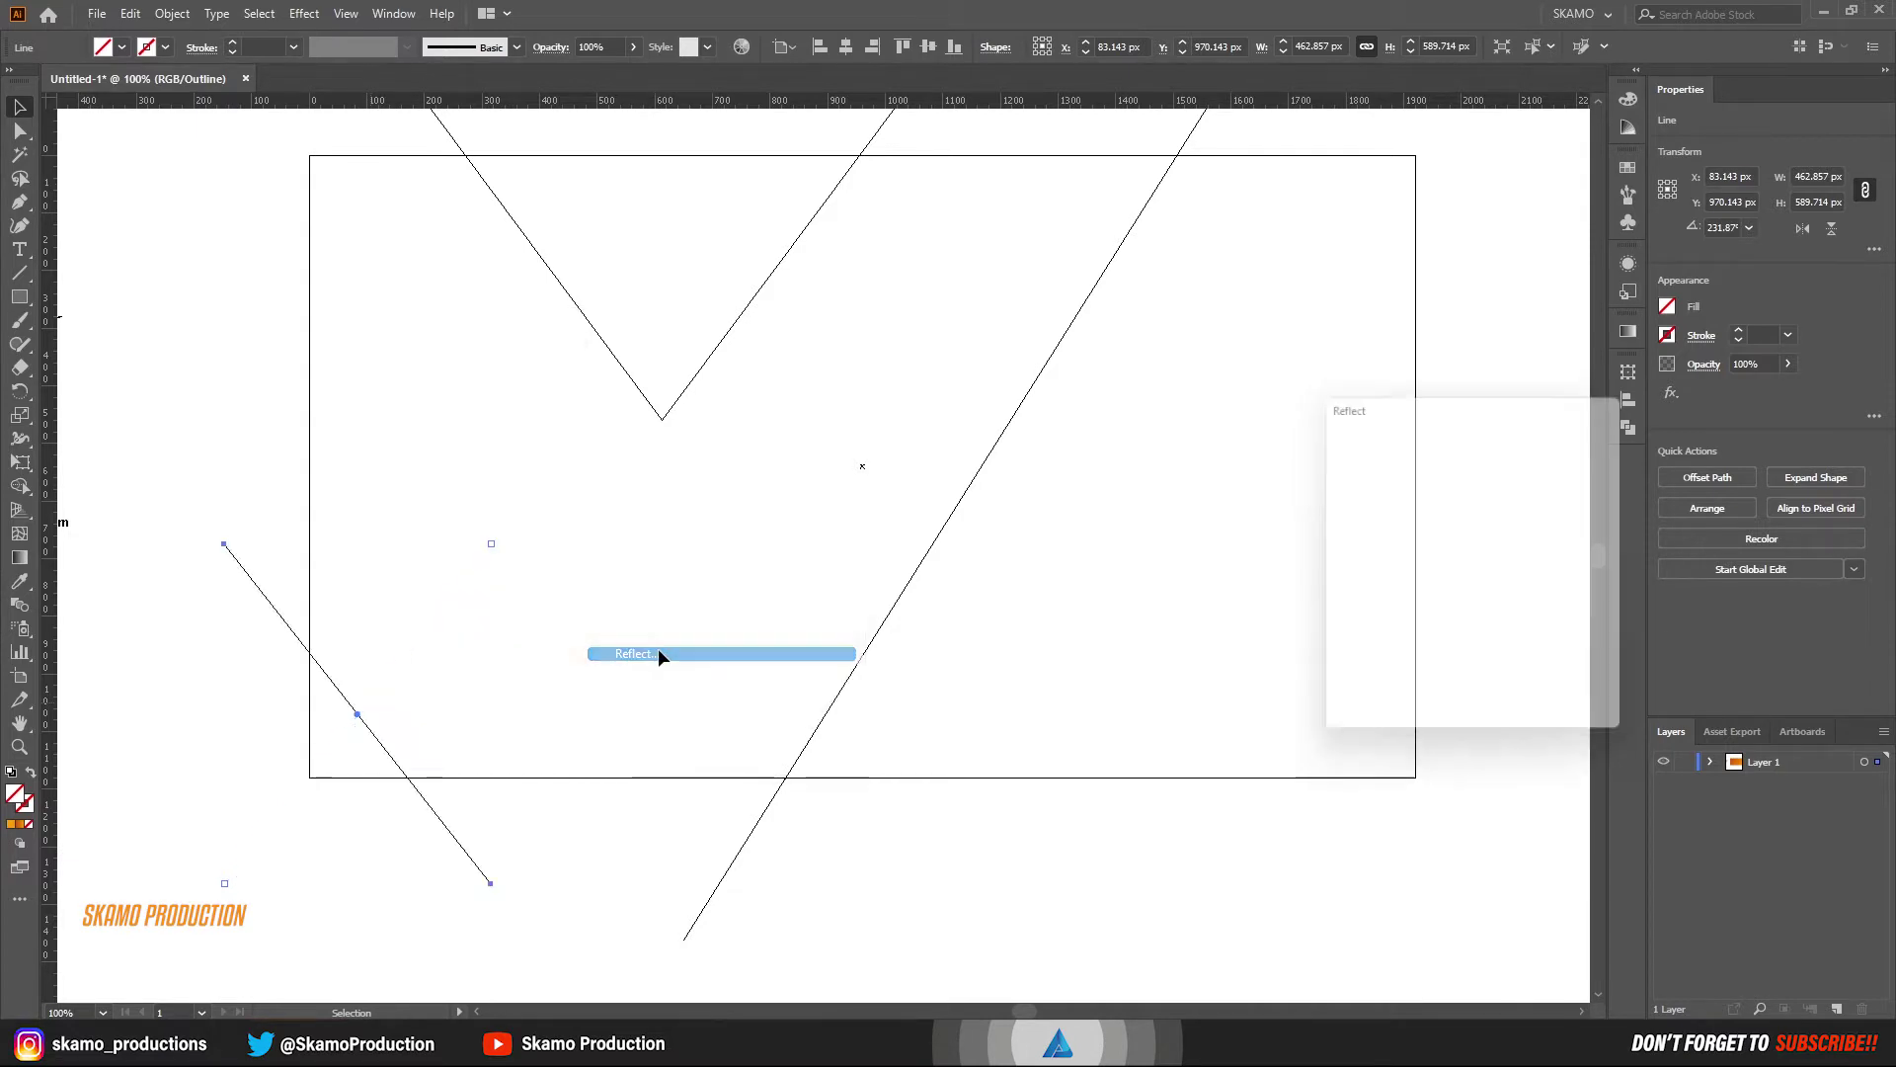
left_click(1378, 703)
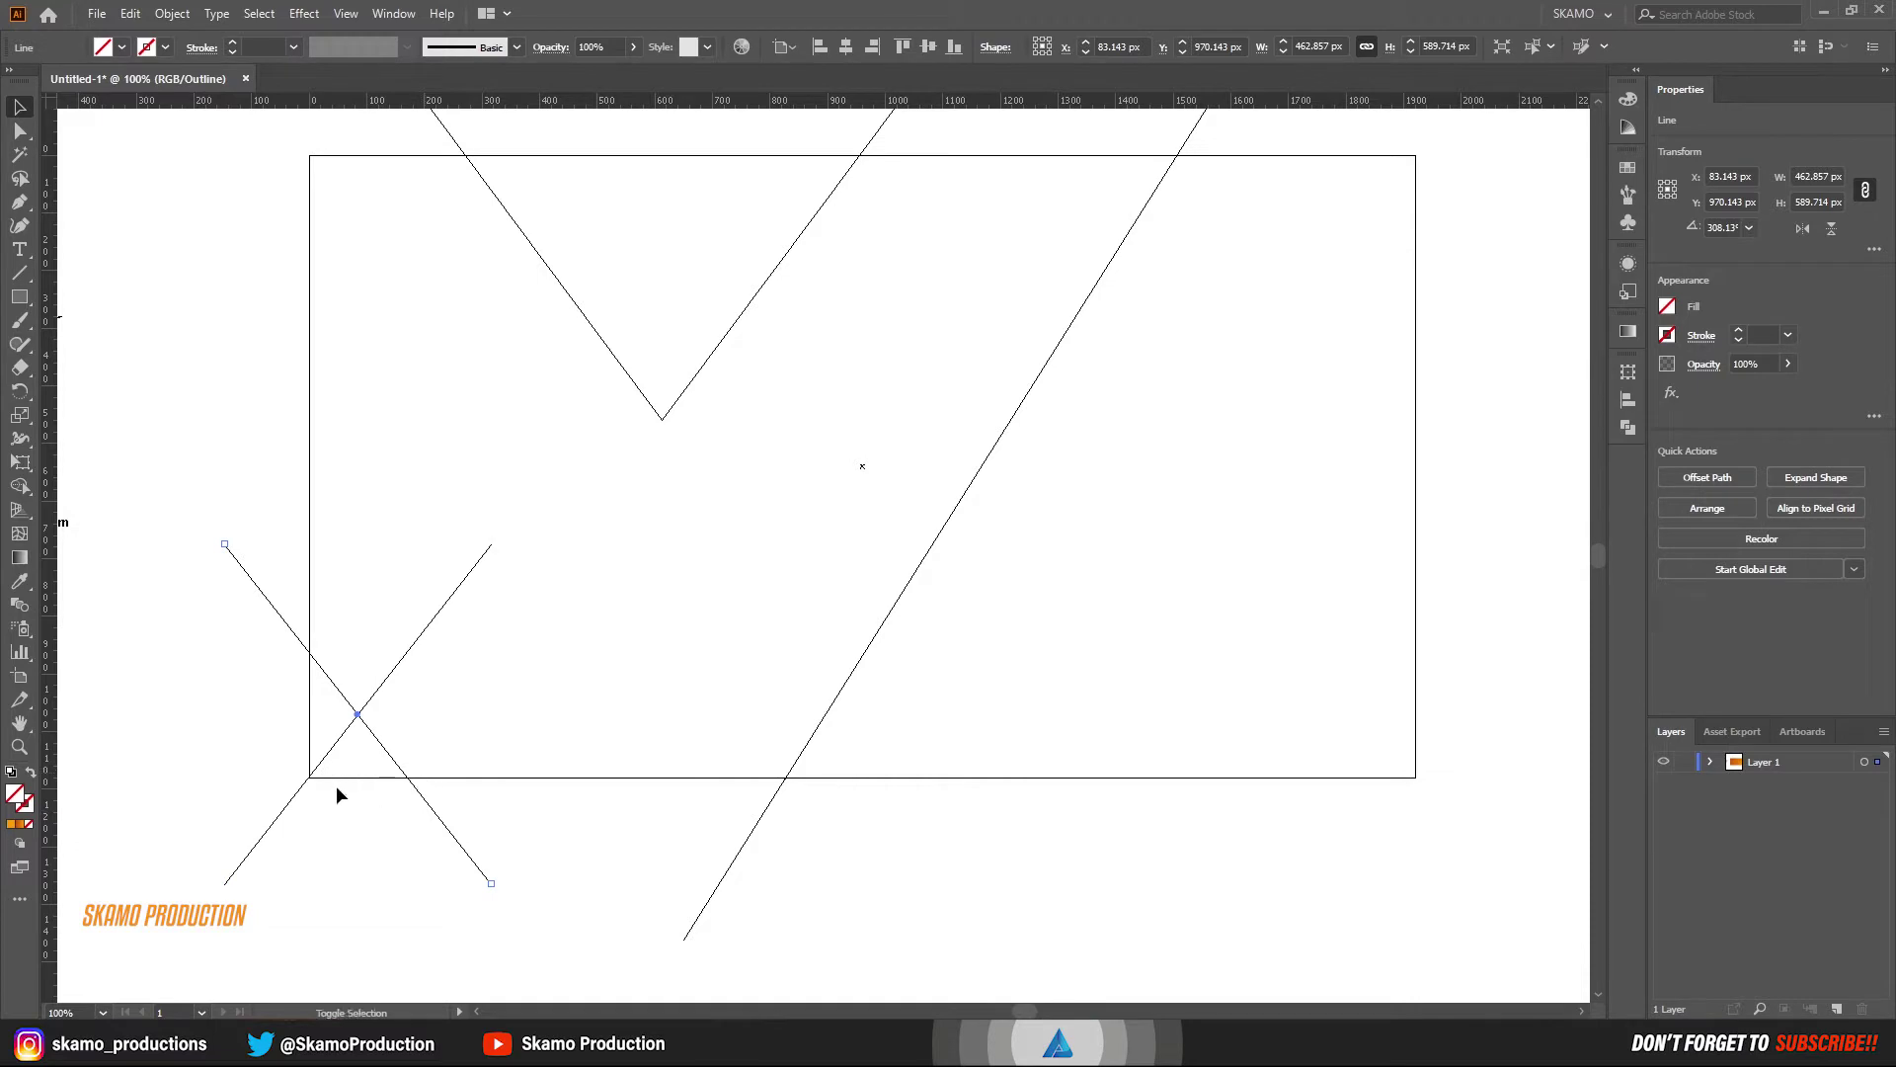
key("shift+Right")
key("shift+Right")
key("shift+Right")
key("shift+Right")
key("shift+Right")
key("shift+Right")
key("shift+Right")
key("shift+Right")
key("shift+Right")
key("shift+Right")
key("shift+Right")
key("shift+Right")
key("shift+Right")
key("shift+Right")
key("shift+Right")
key("shift+Right")
key("shift+Right")
key("shift+Right")
key("shift+Right")
key("shift+Right")
key("shift+Right")
key("shift+Right")
key("shift+Right")
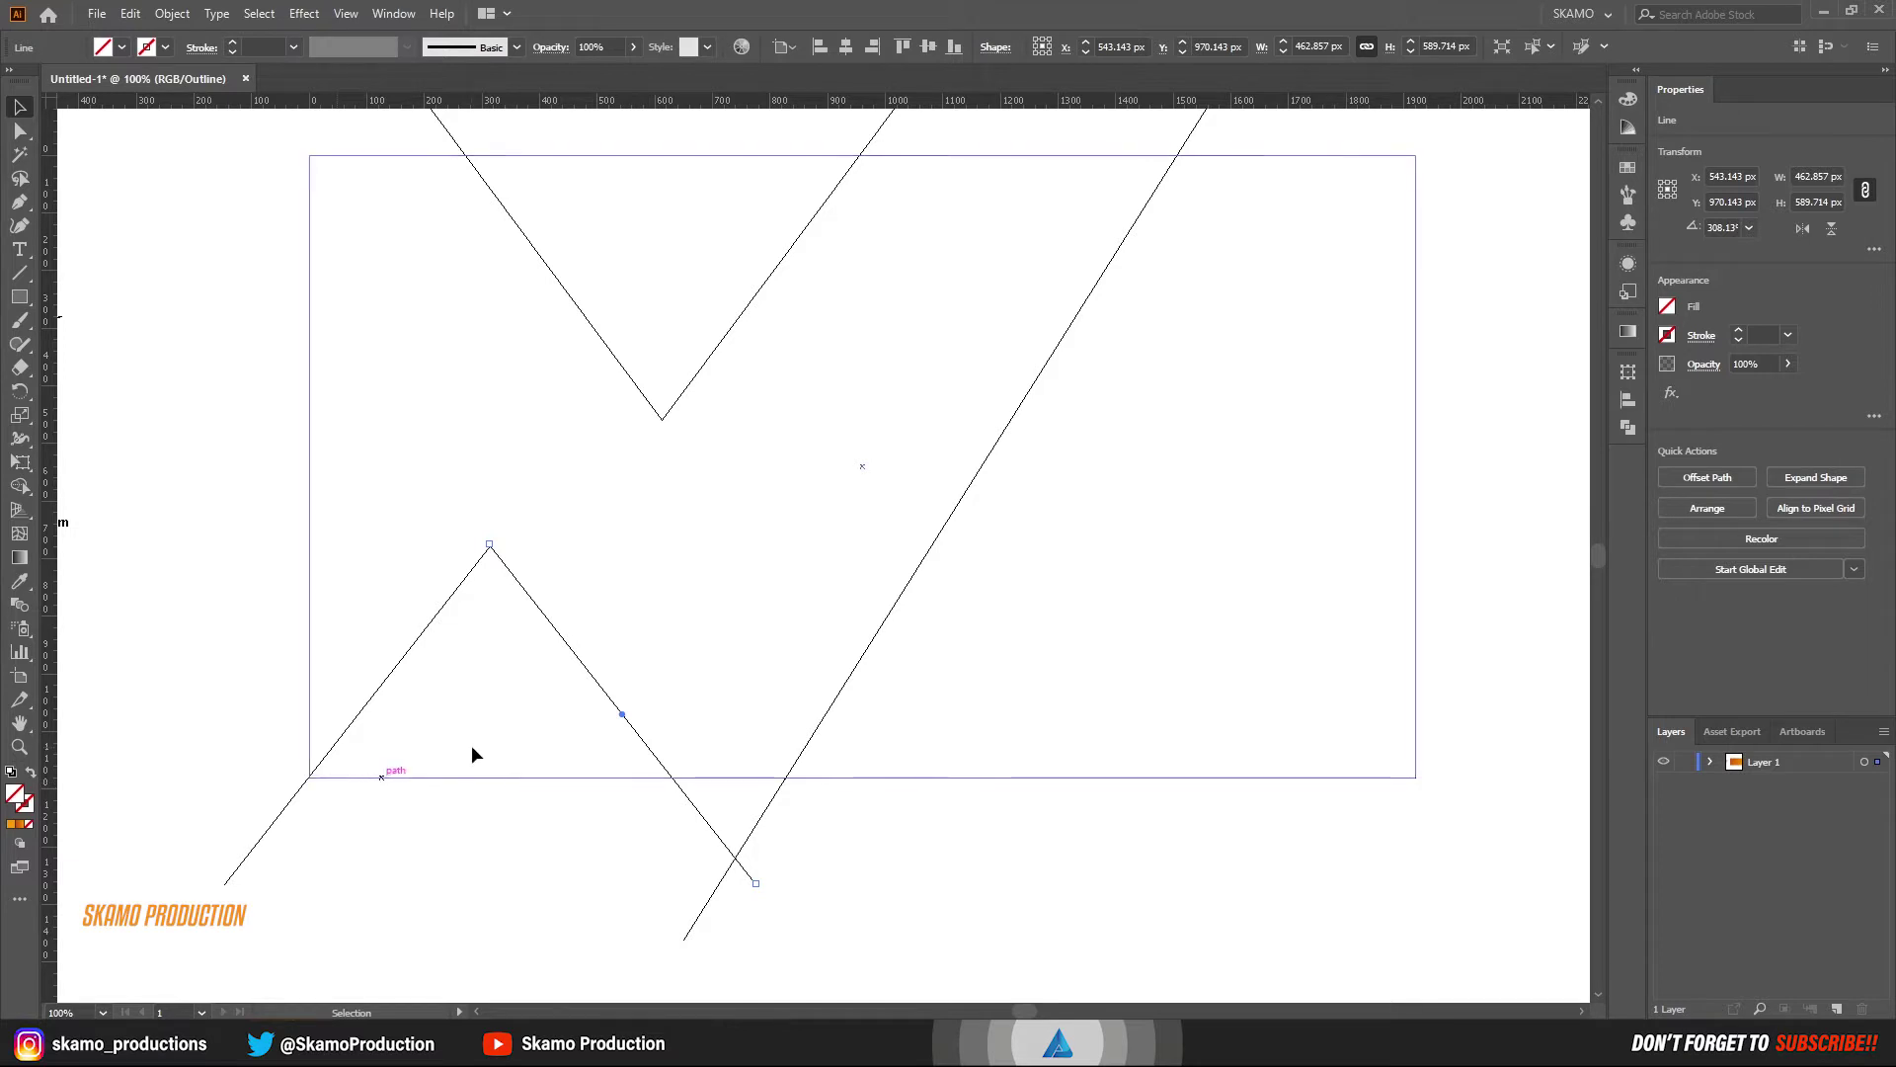
key("z")
left_click(522, 649)
left_click_drag(1135, 543, 512, 978)
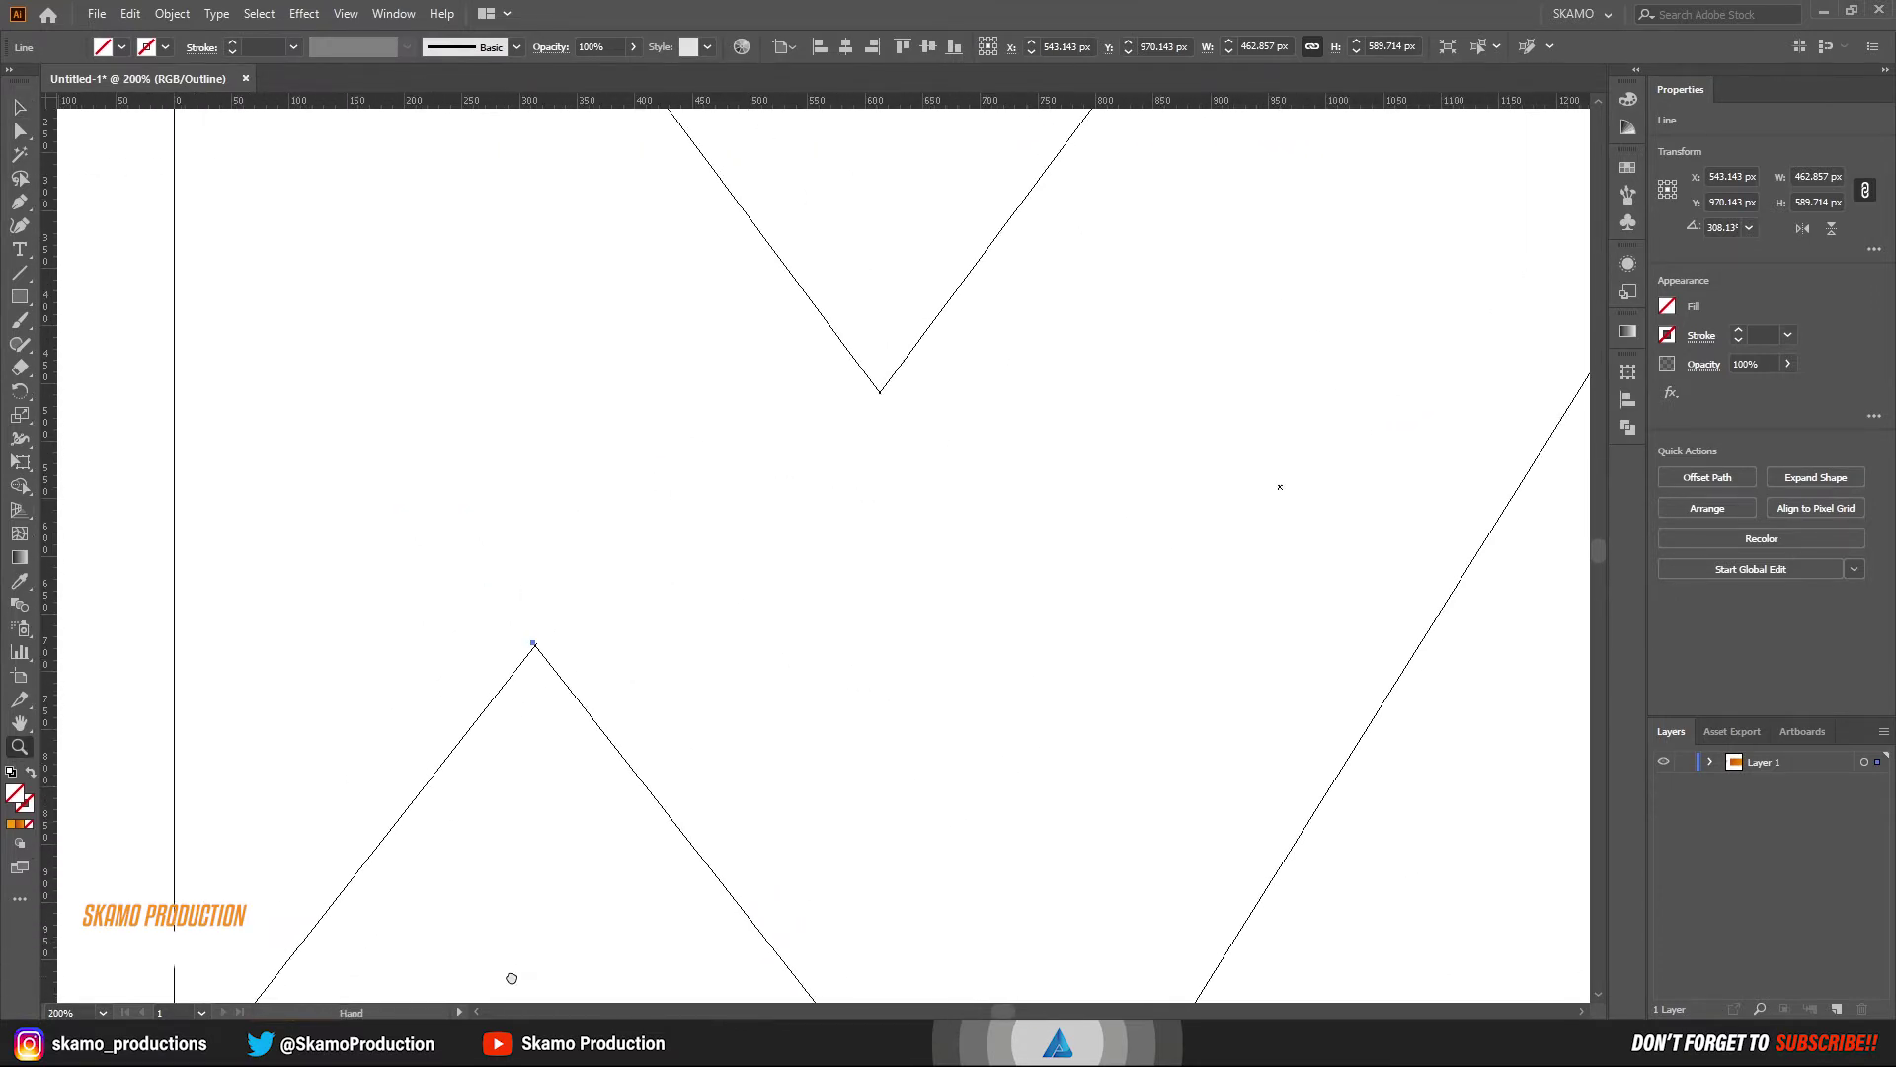
left_click(531, 859)
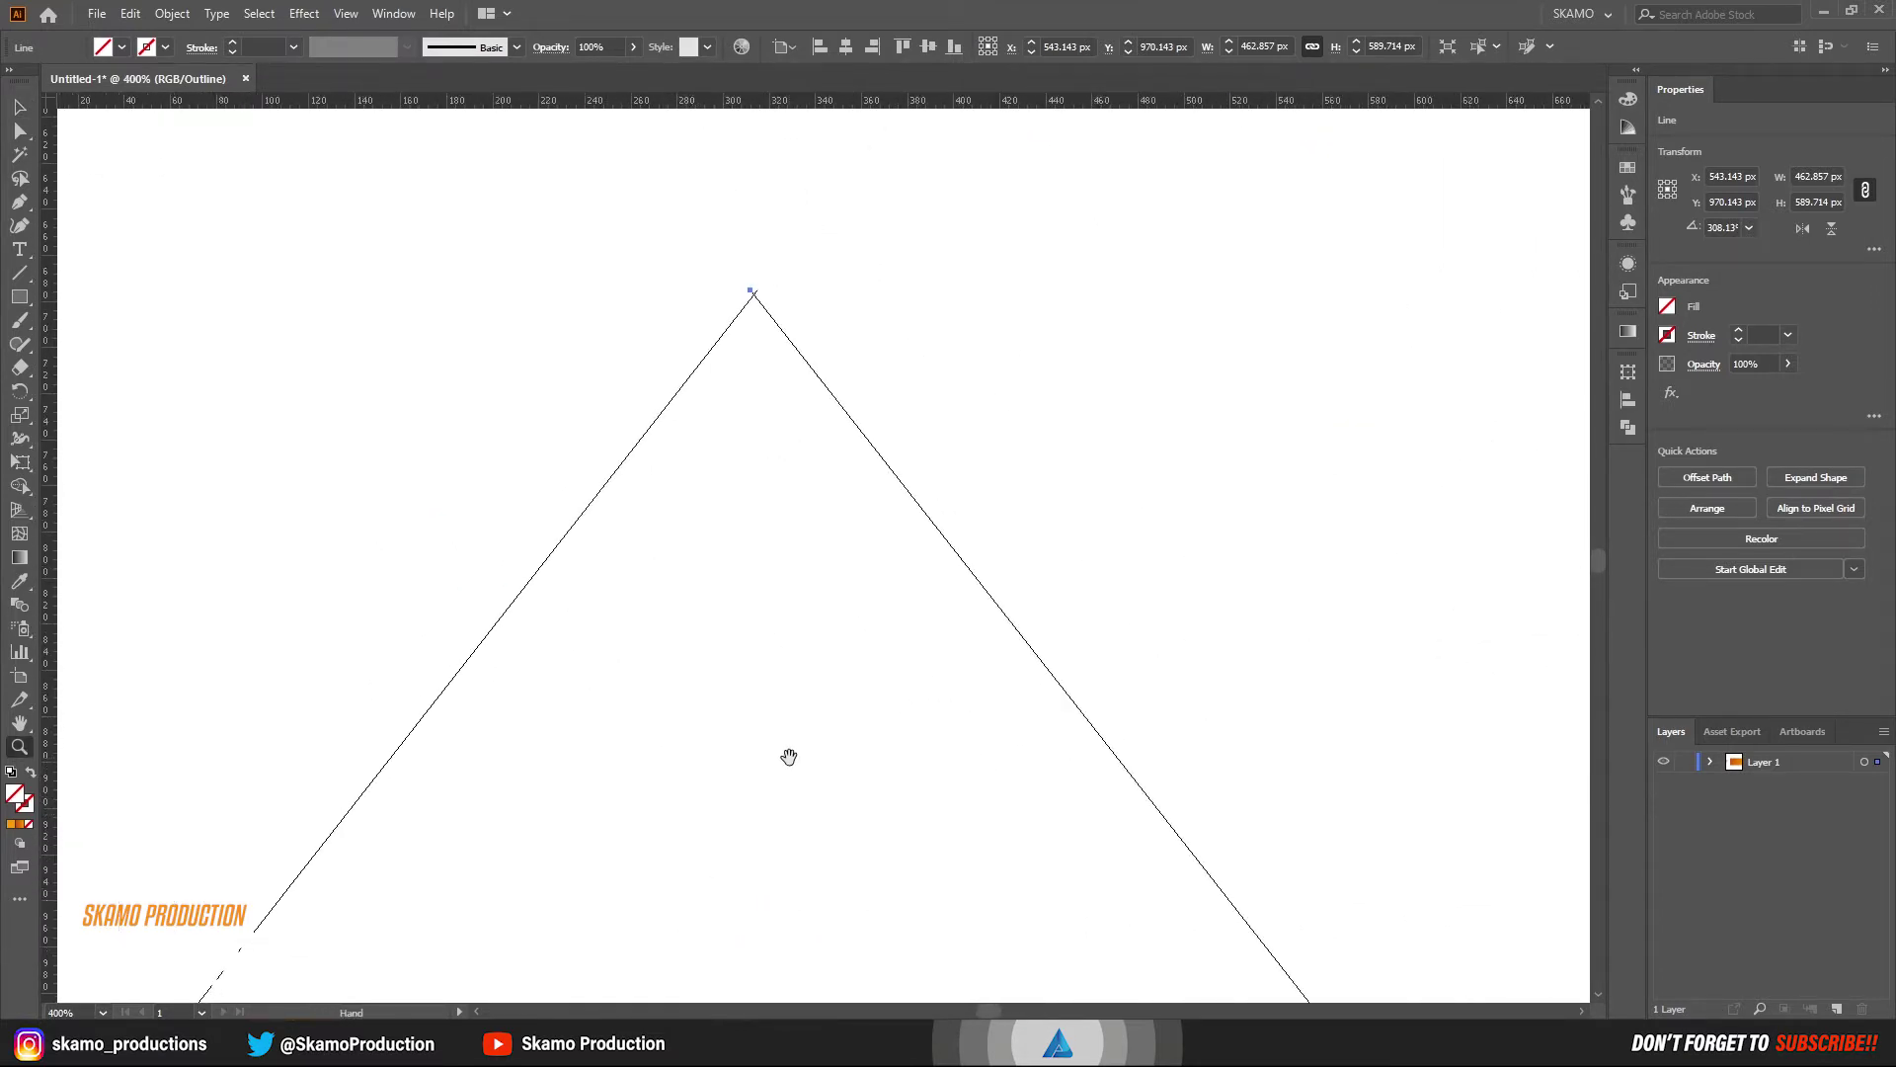
left_click_drag(789, 759, 726, 785)
left_click(19, 108)
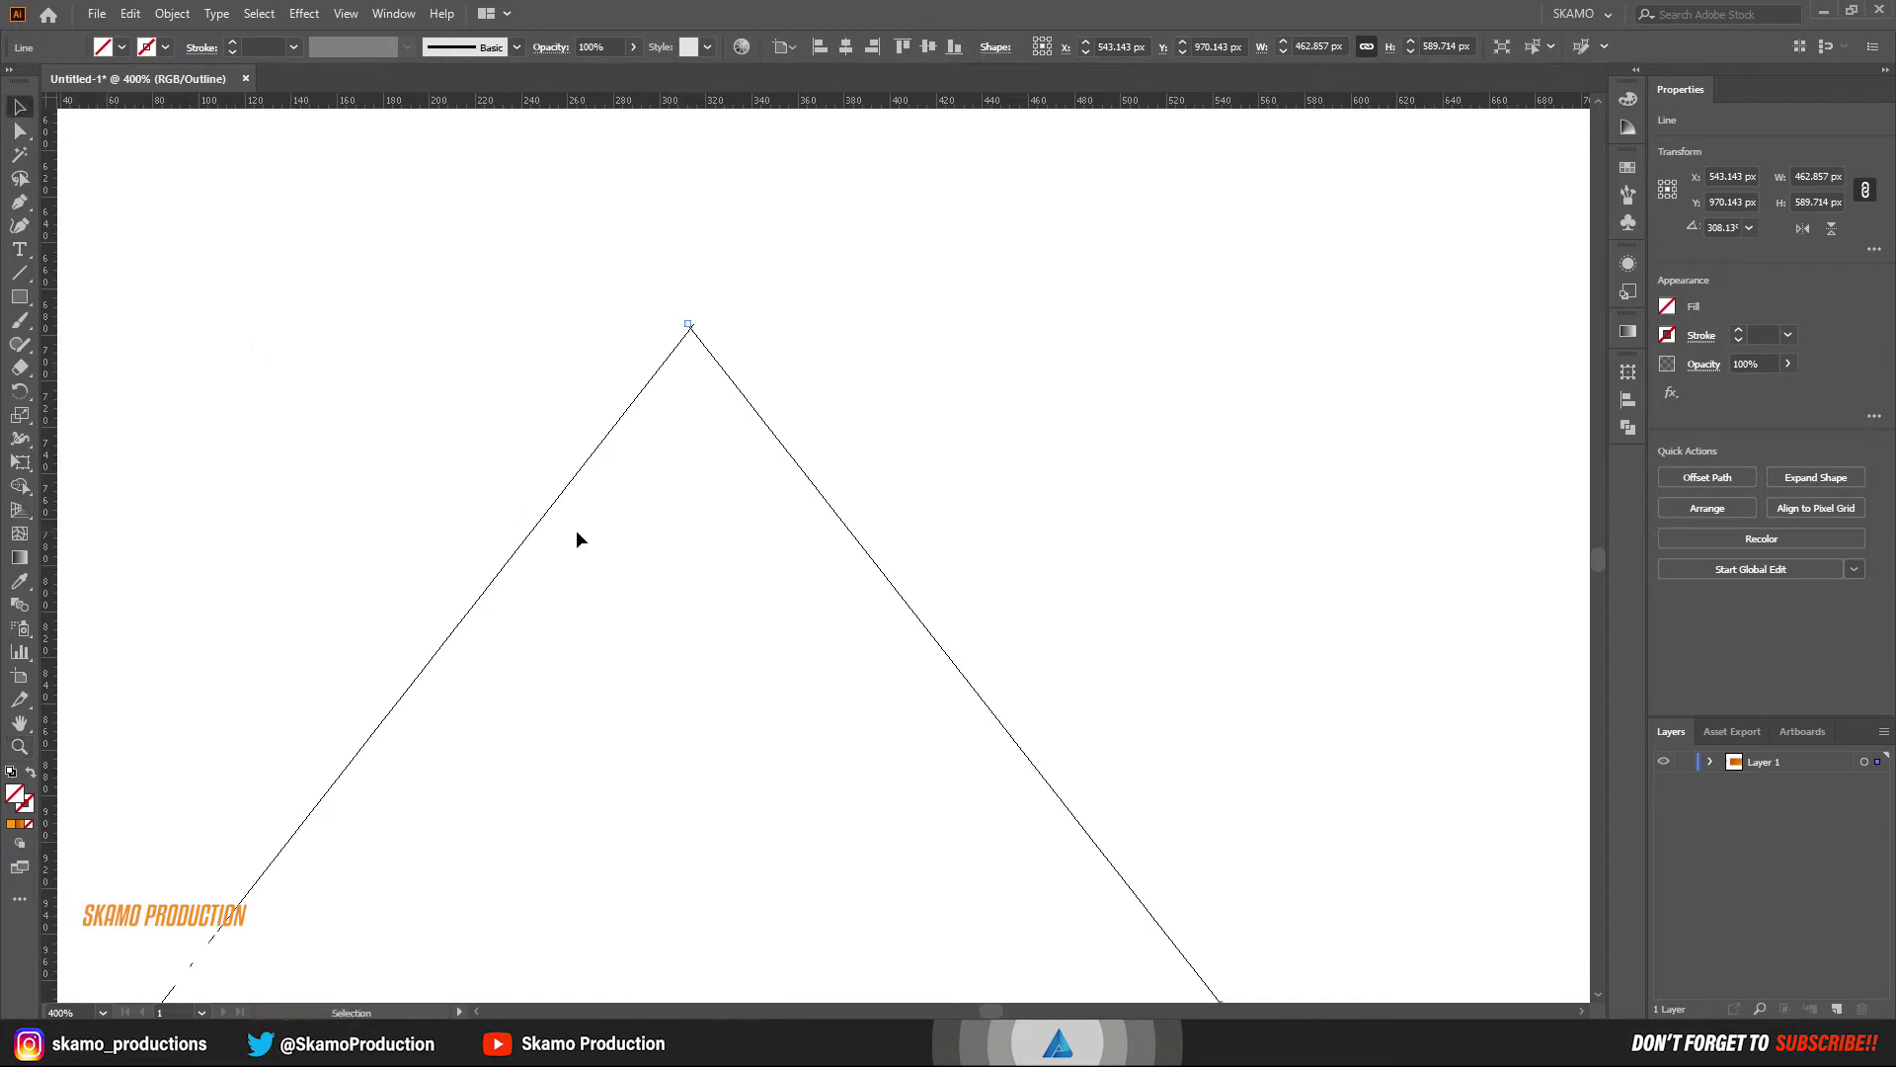
key("Right")
key("Right")
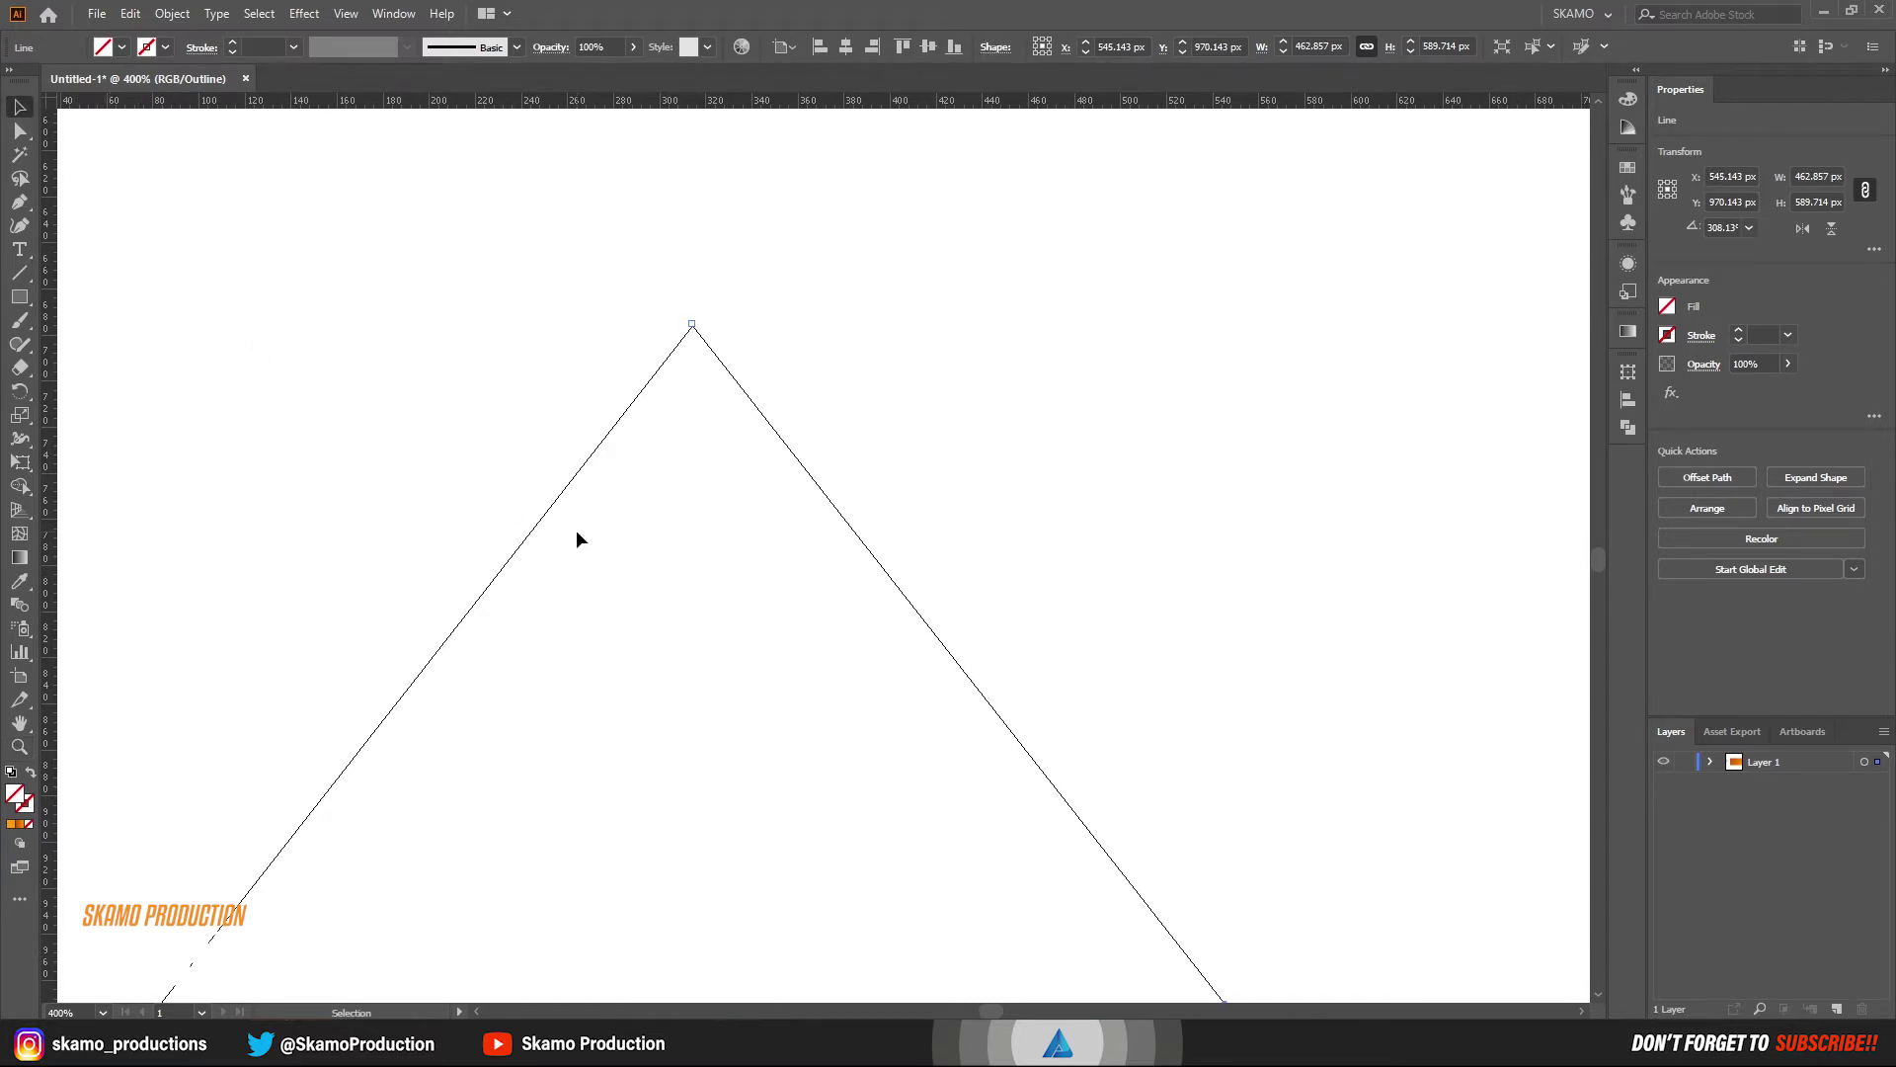
key("Right")
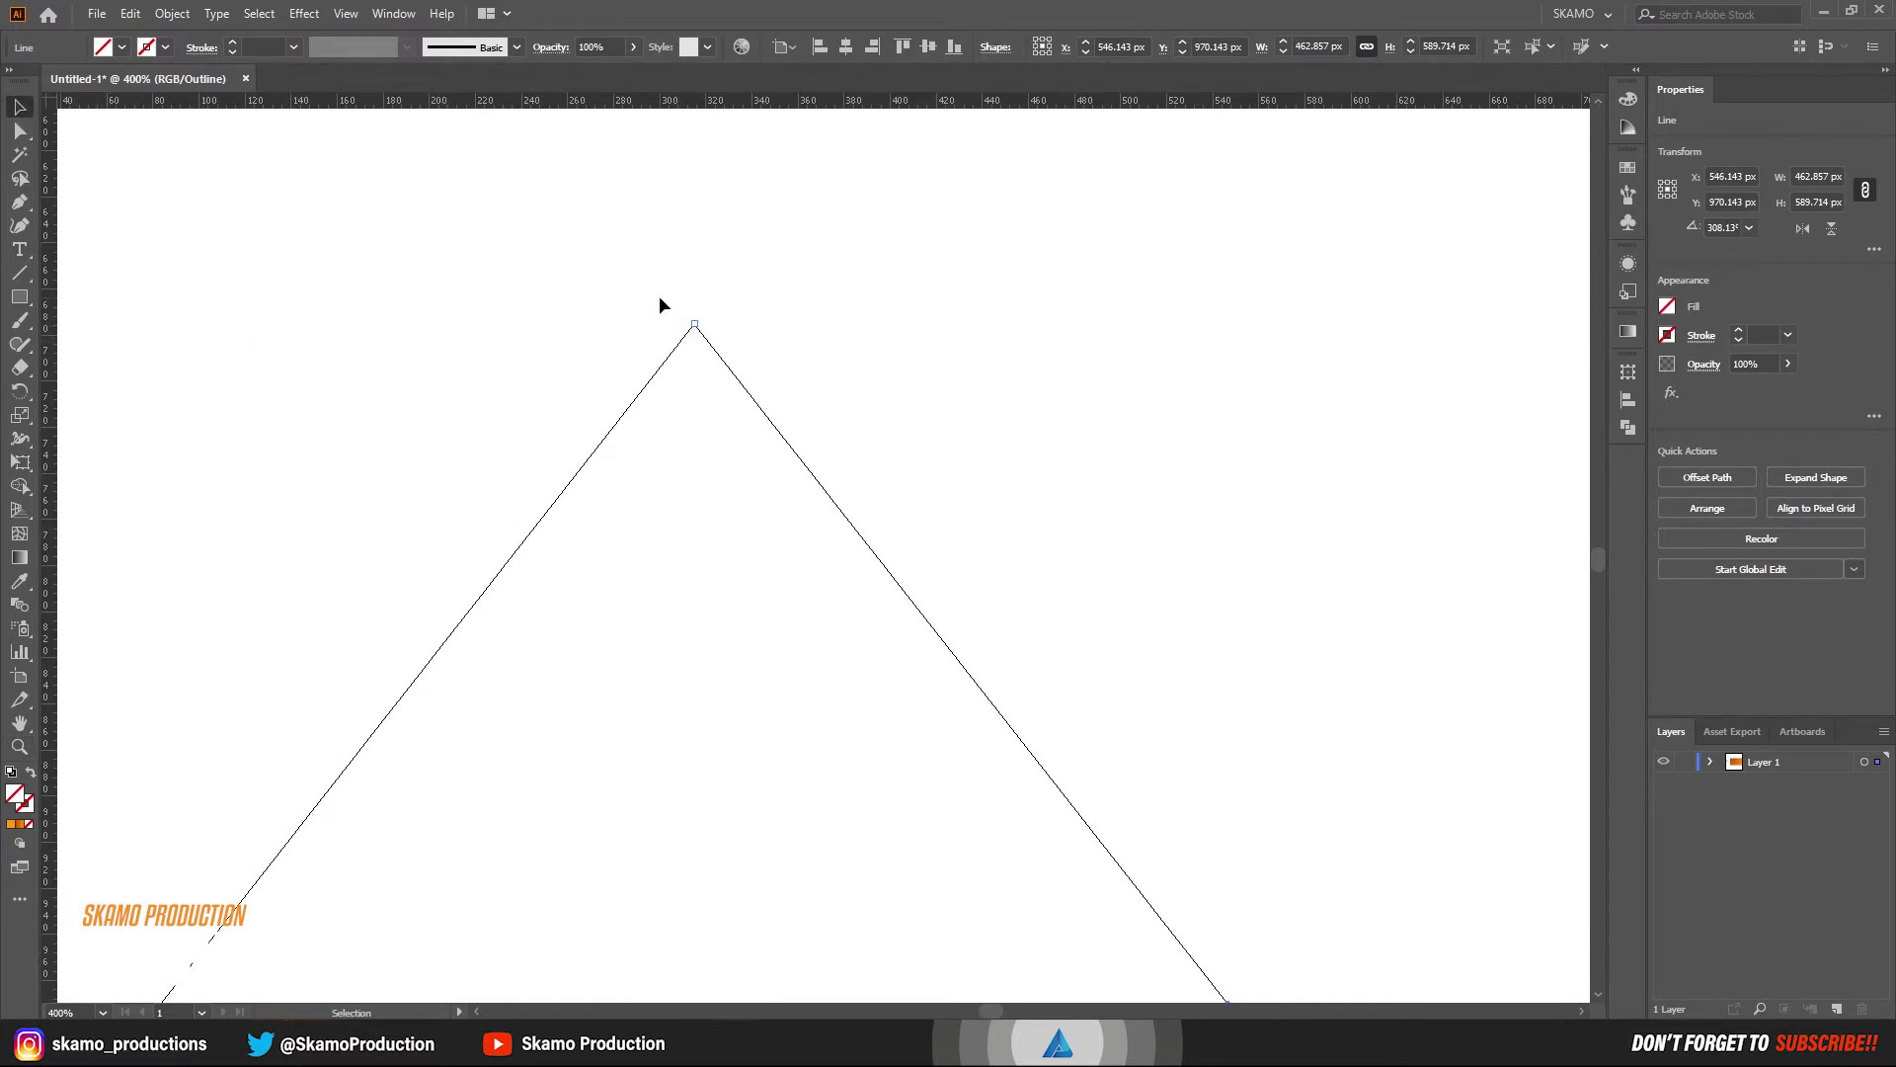
- Join the two lines at the apex into one path and zoom out to the full artboard
left_click_drag(660, 298, 711, 354)
right_click(695, 326)
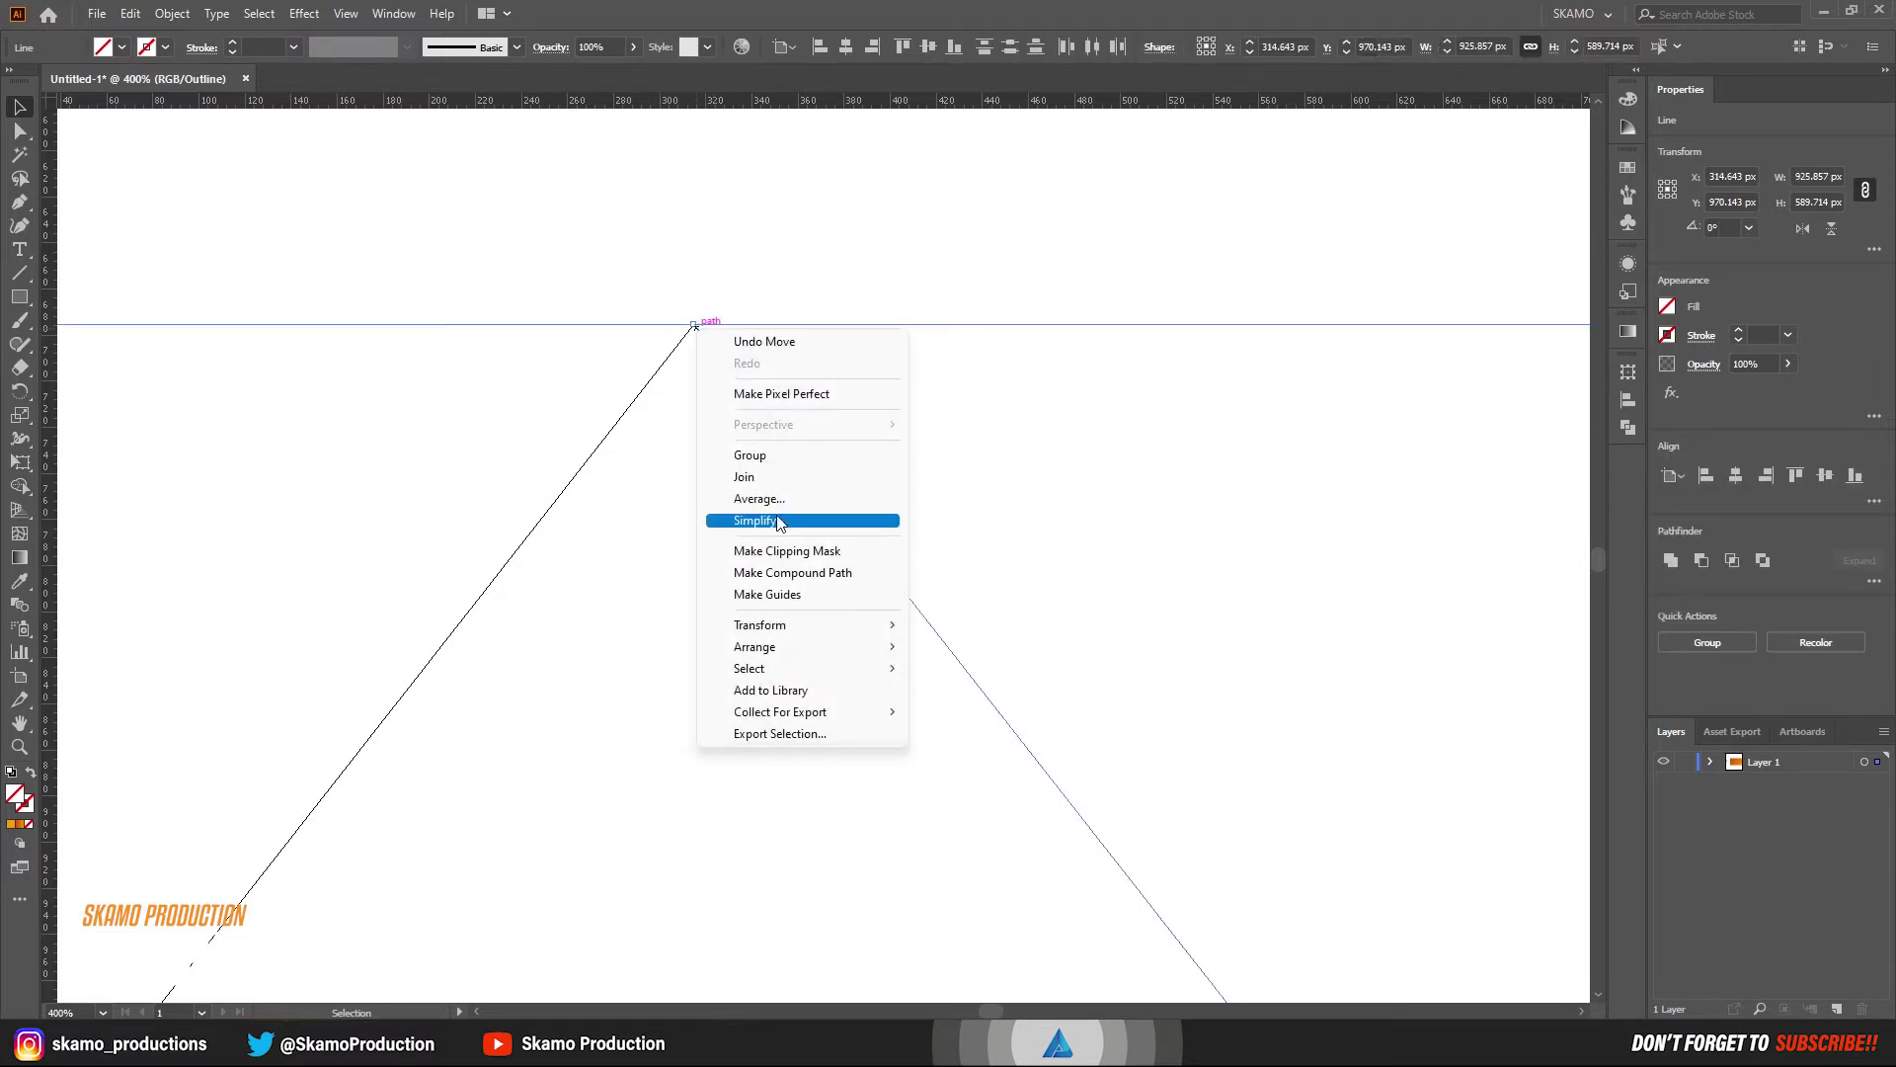
left_click(756, 477)
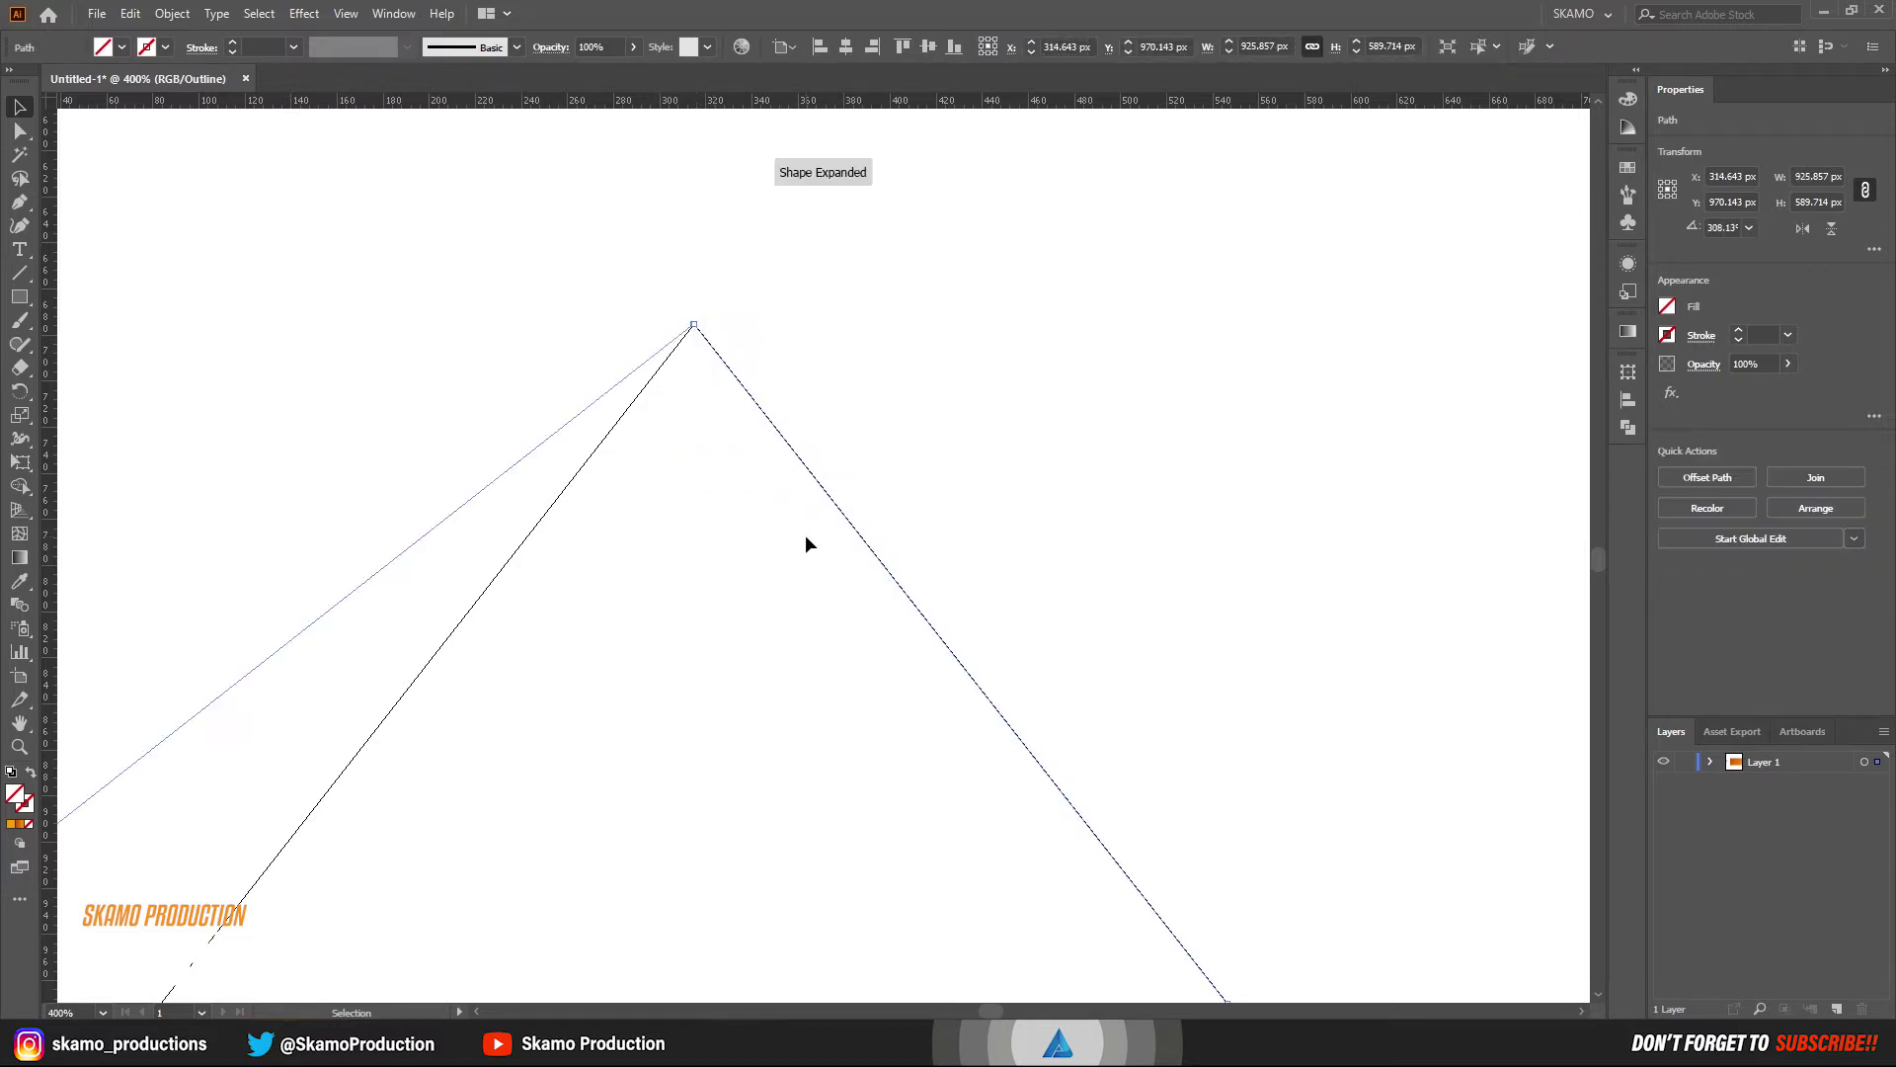
key("z")
left_click_drag(1016, 482, 516, 720)
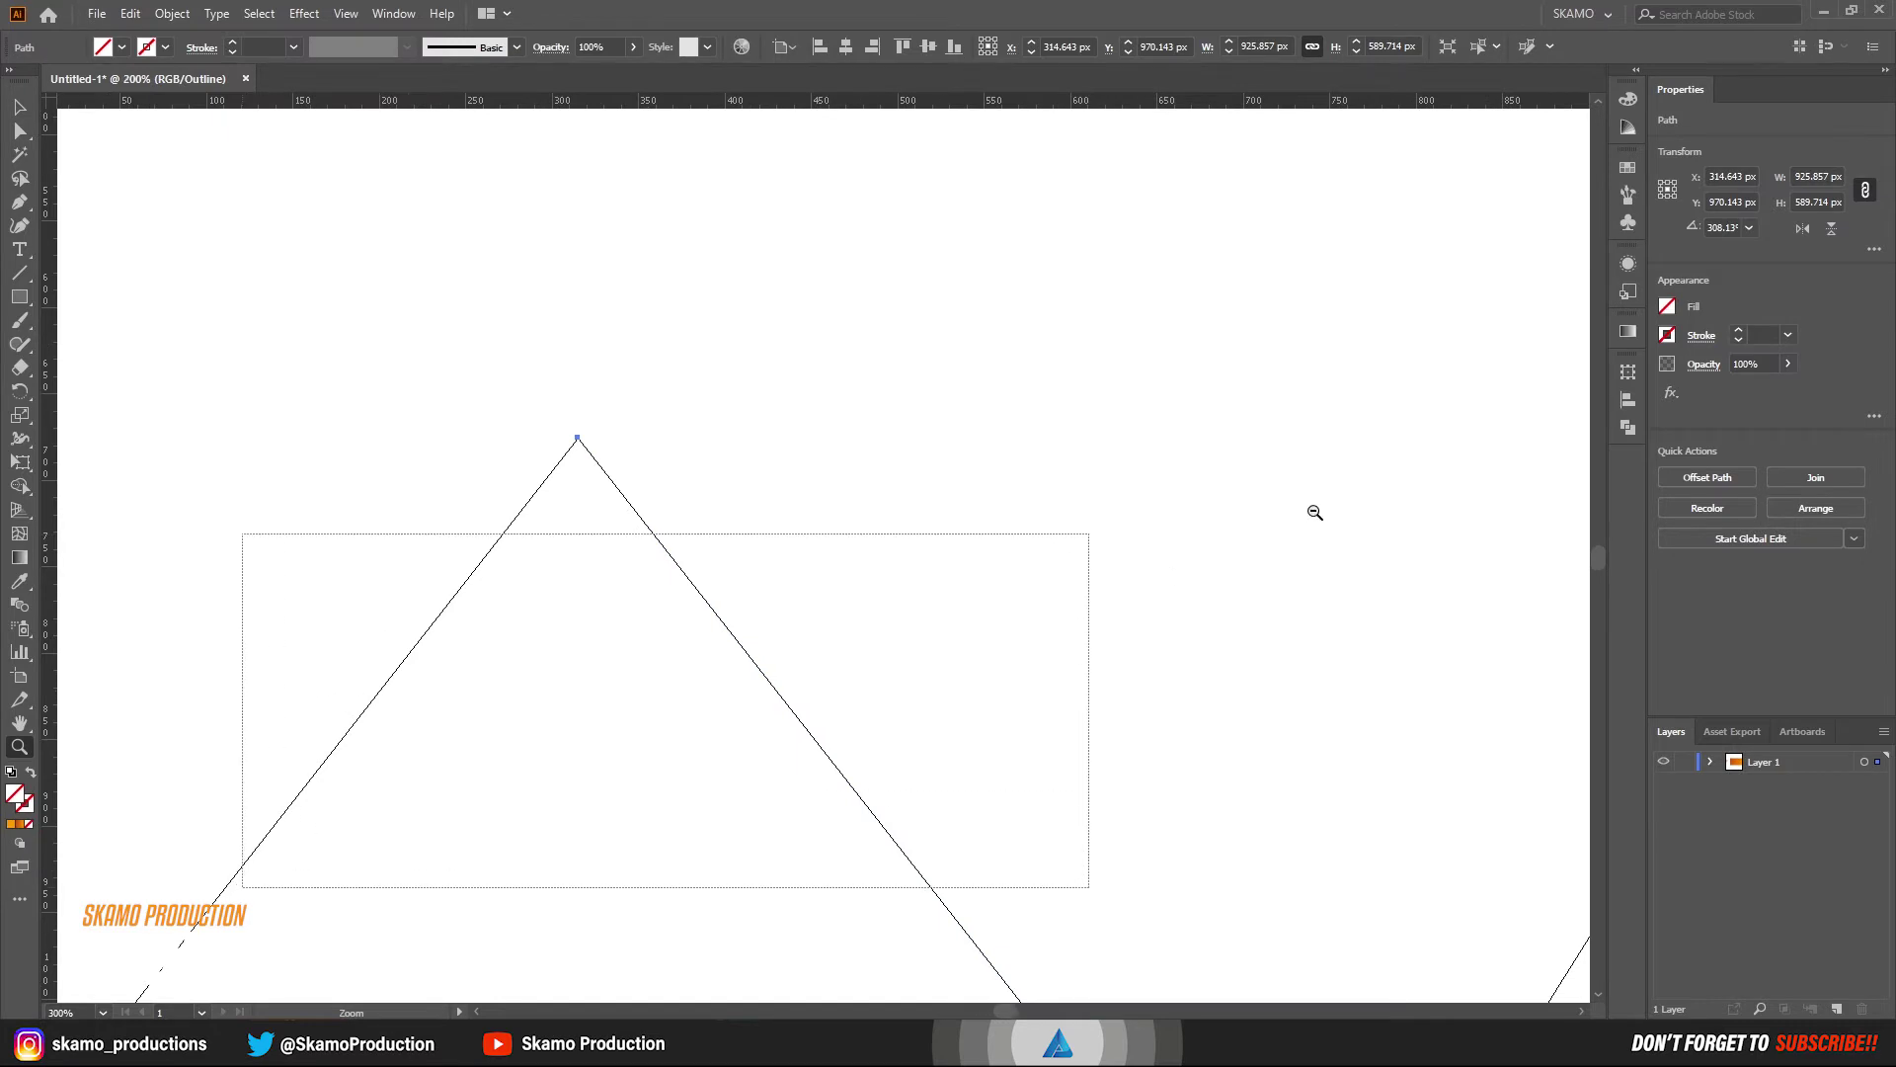
left_click(1312, 513, "alt")
left_click(664, 711, "alt")
left_click(576, 714, "alt")
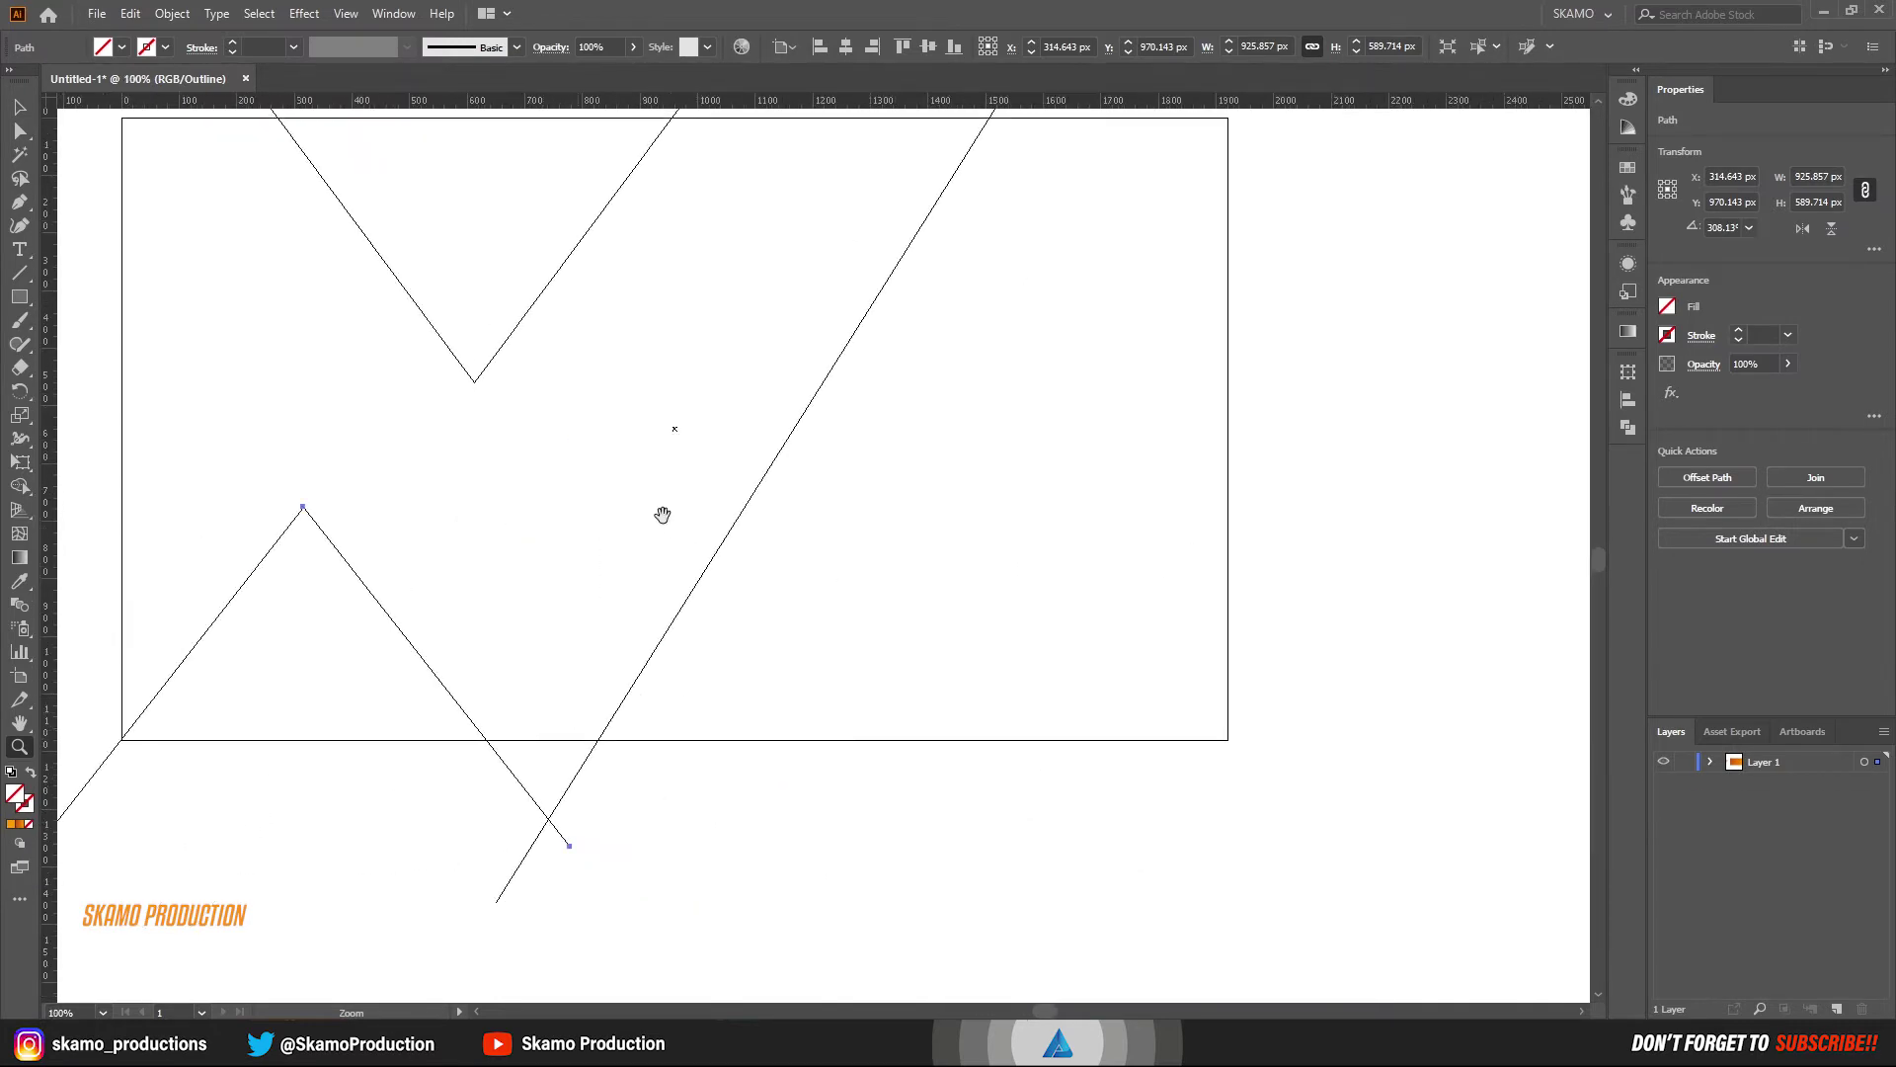
left_click_drag(662, 514, 816, 652)
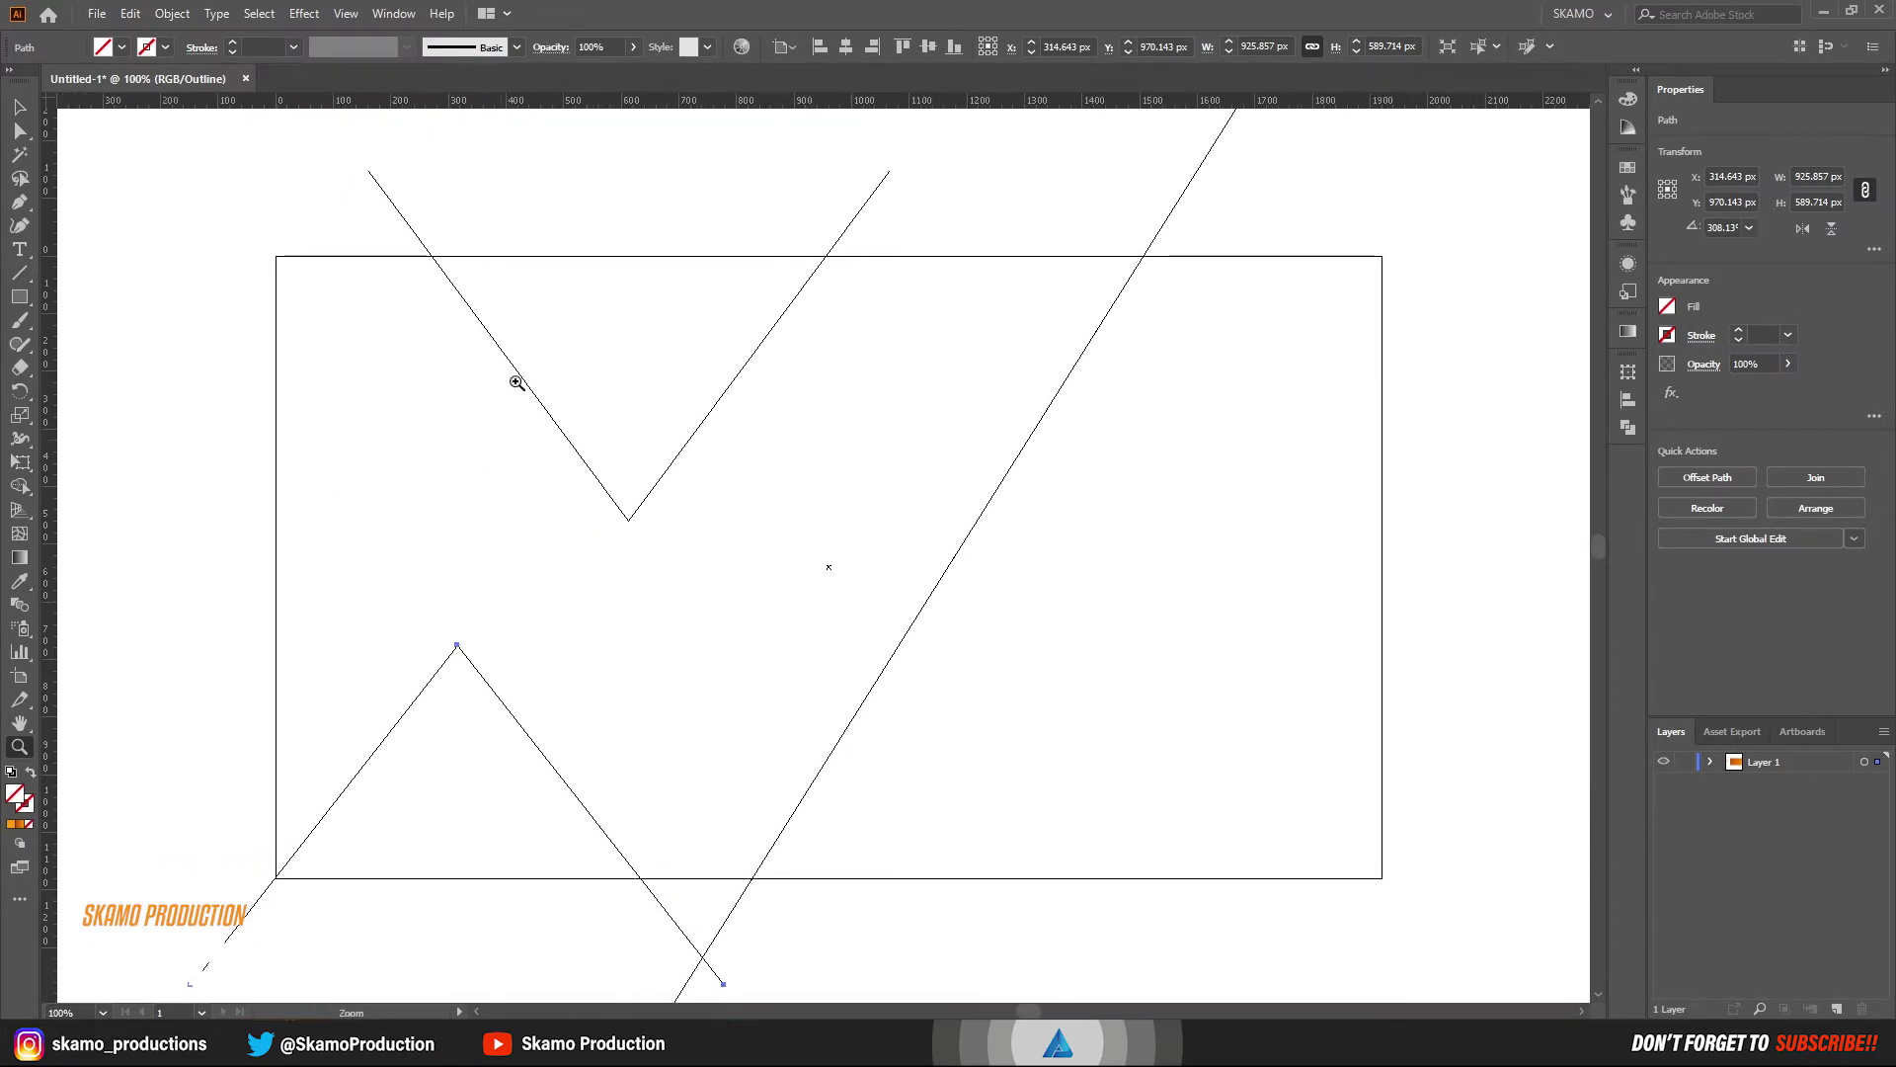
- Return to colour preview and paste a copy of the gradient background in front
left_click(345, 13)
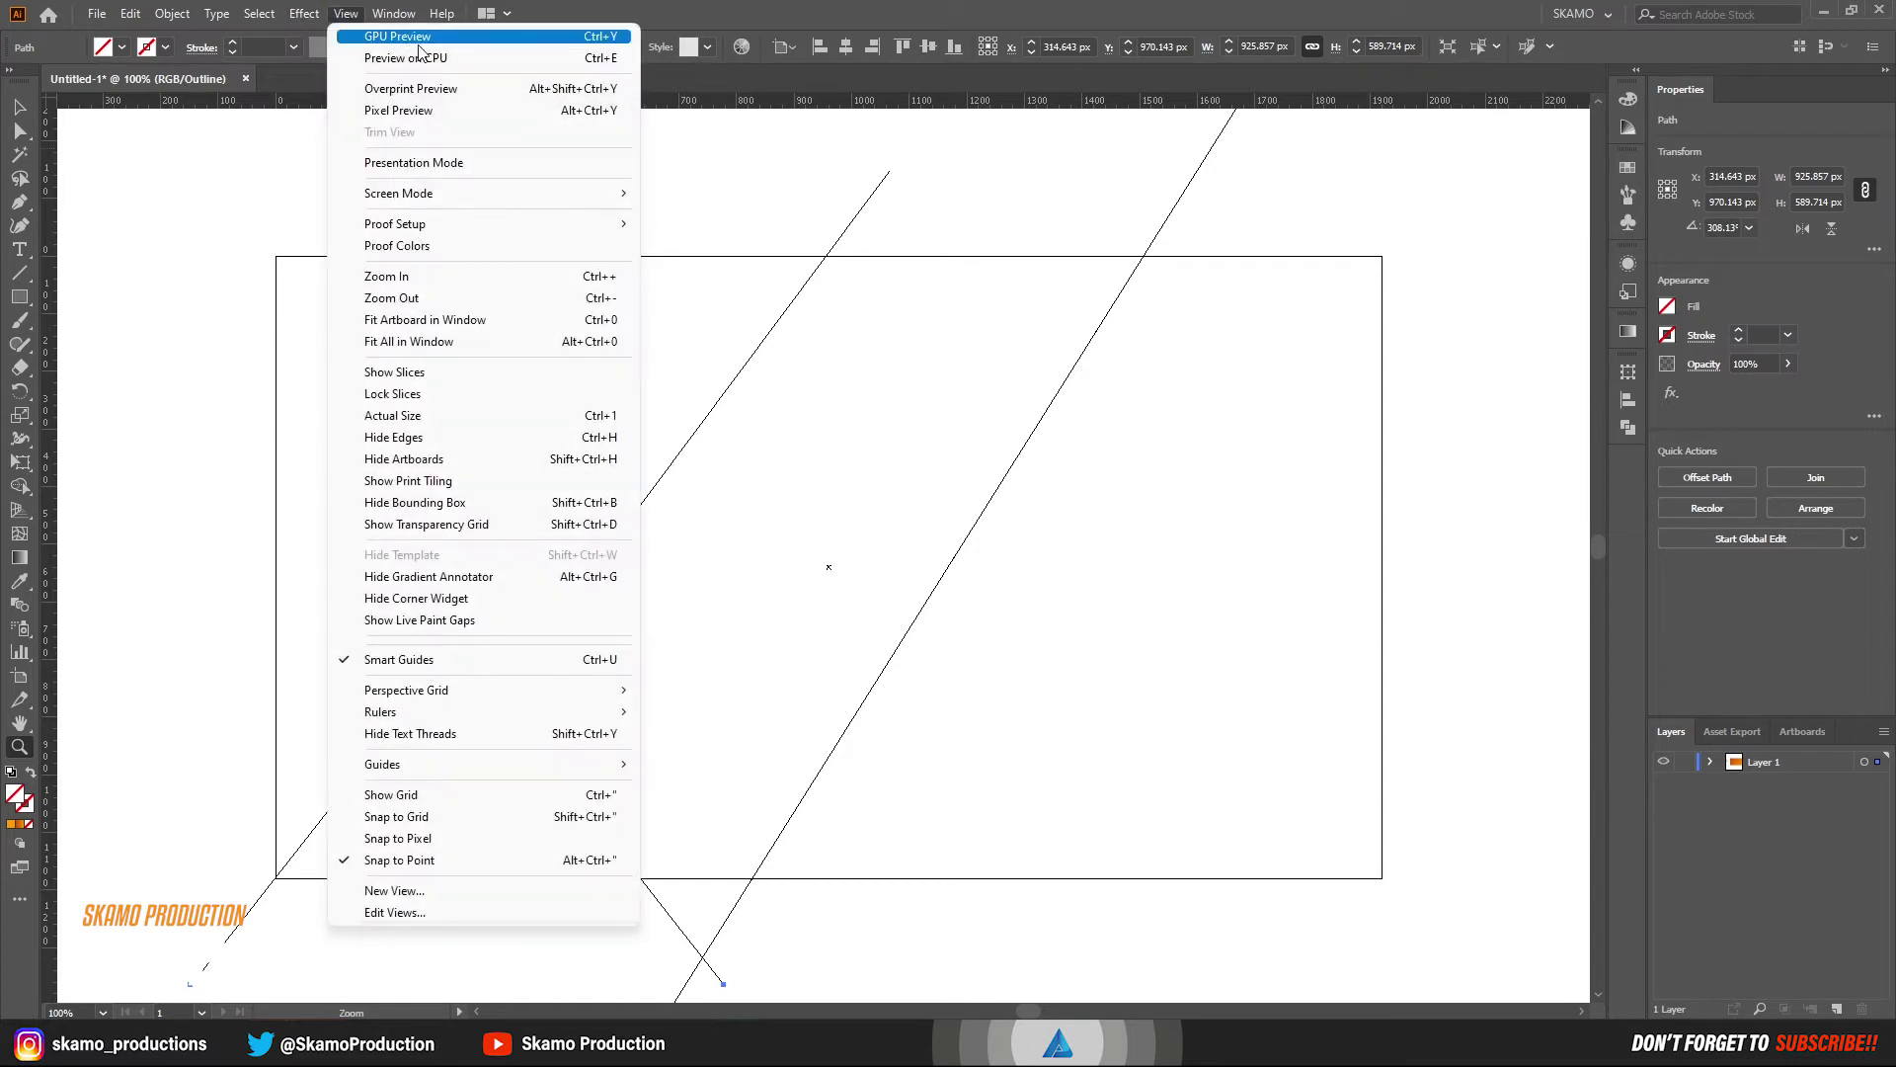
left_click(395, 36)
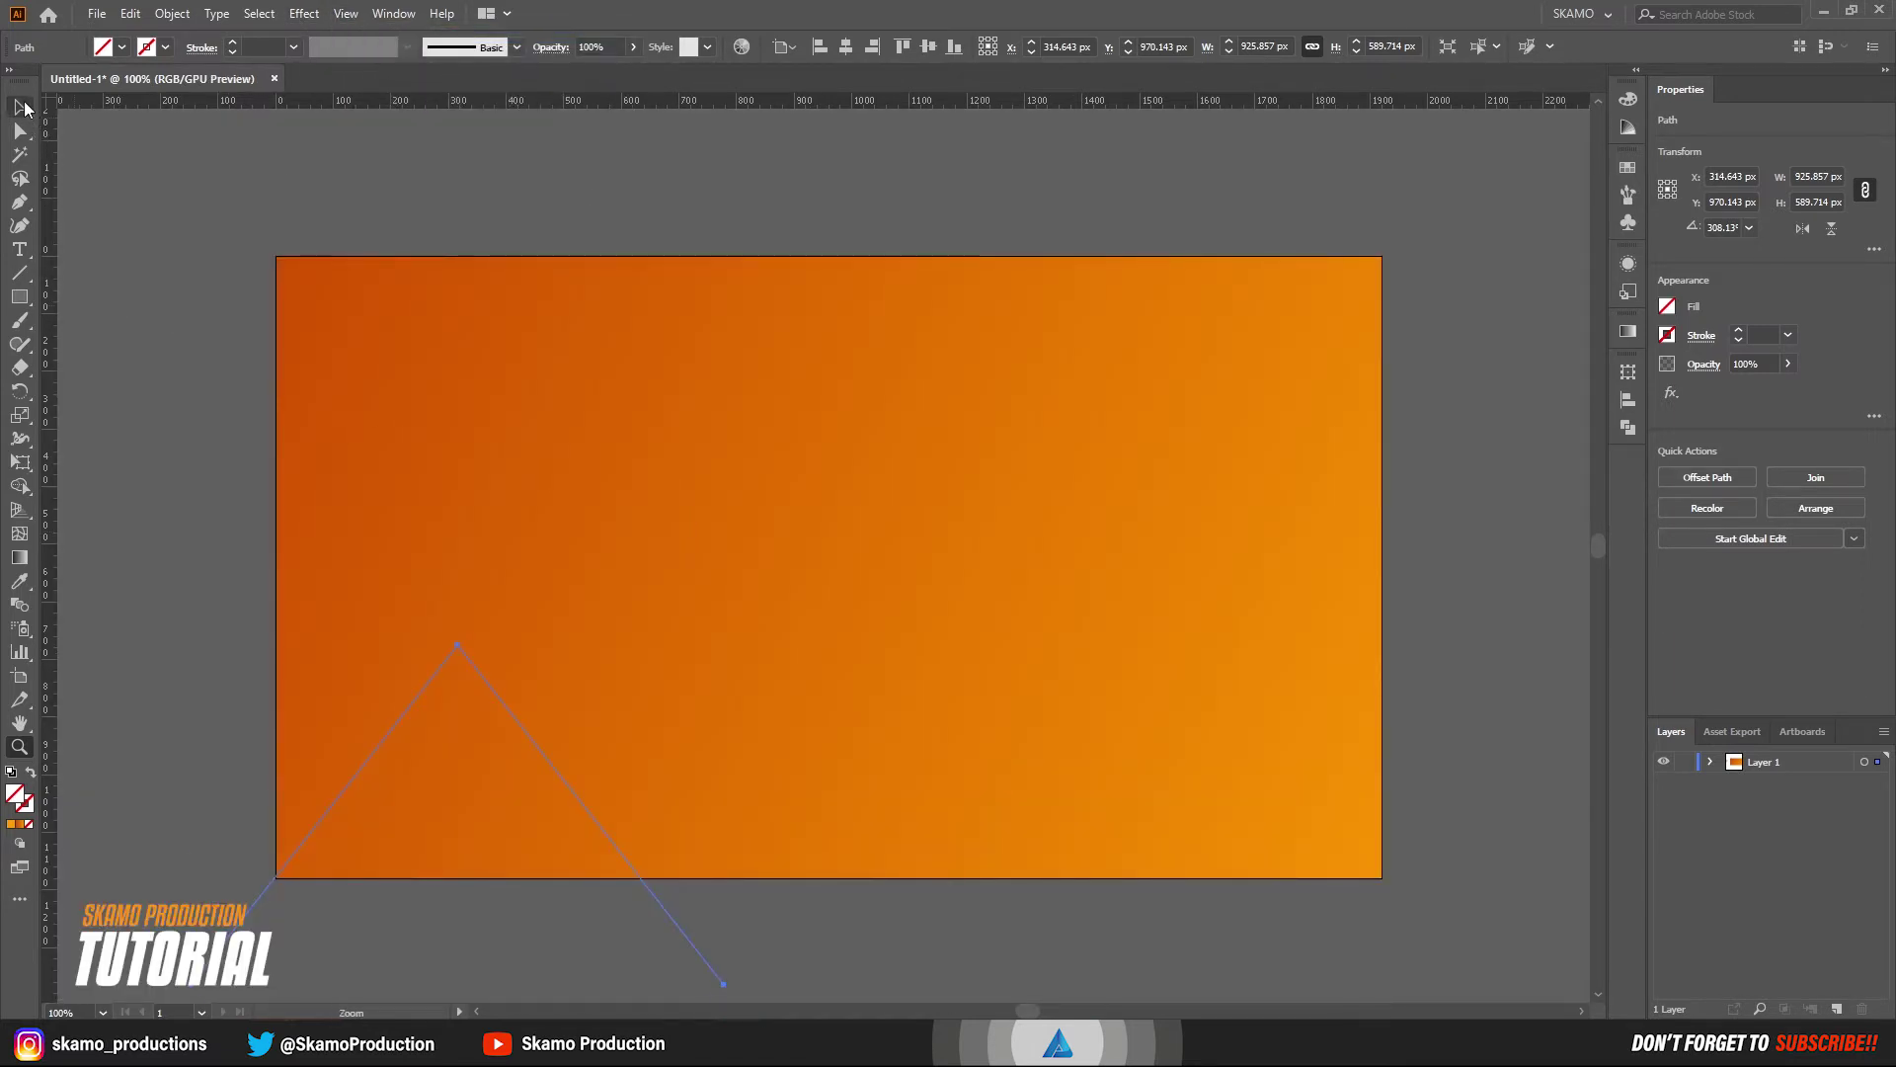
left_click(19, 107)
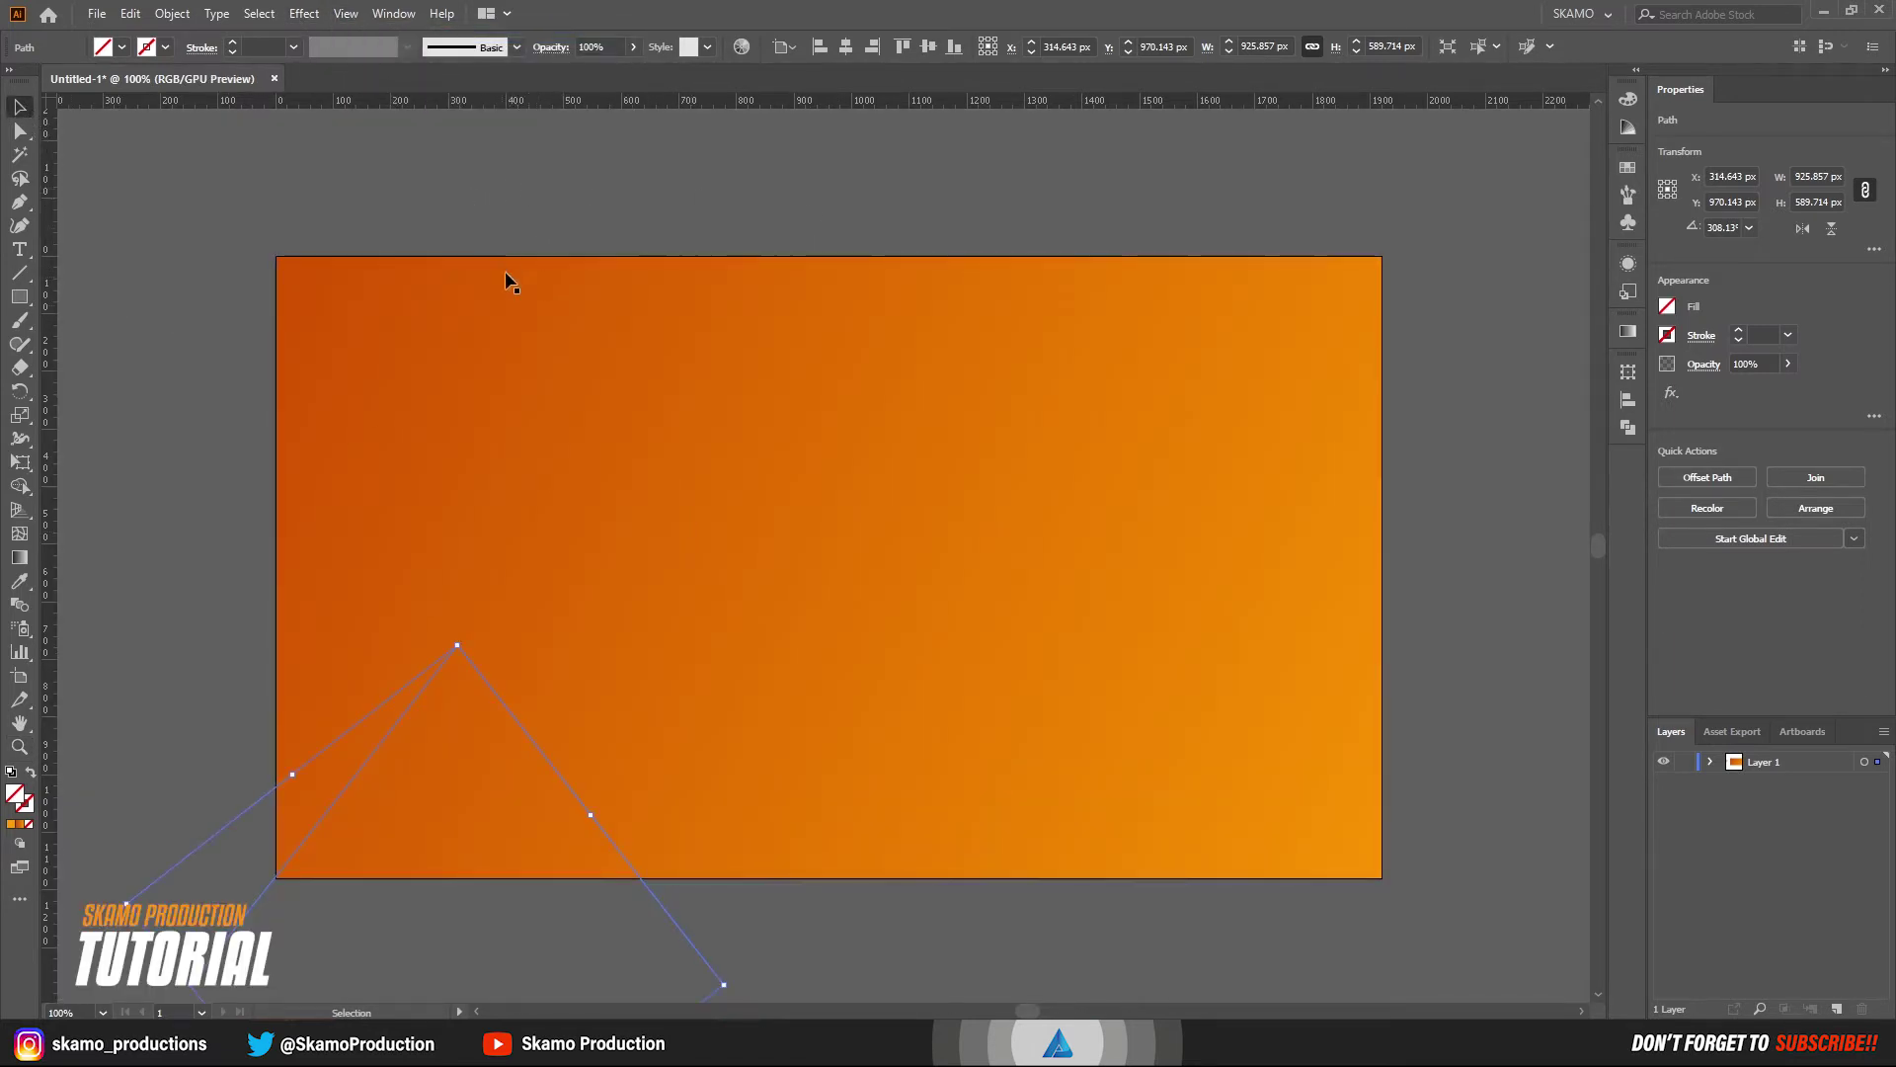
key("ctrl+z")
left_click(407, 434)
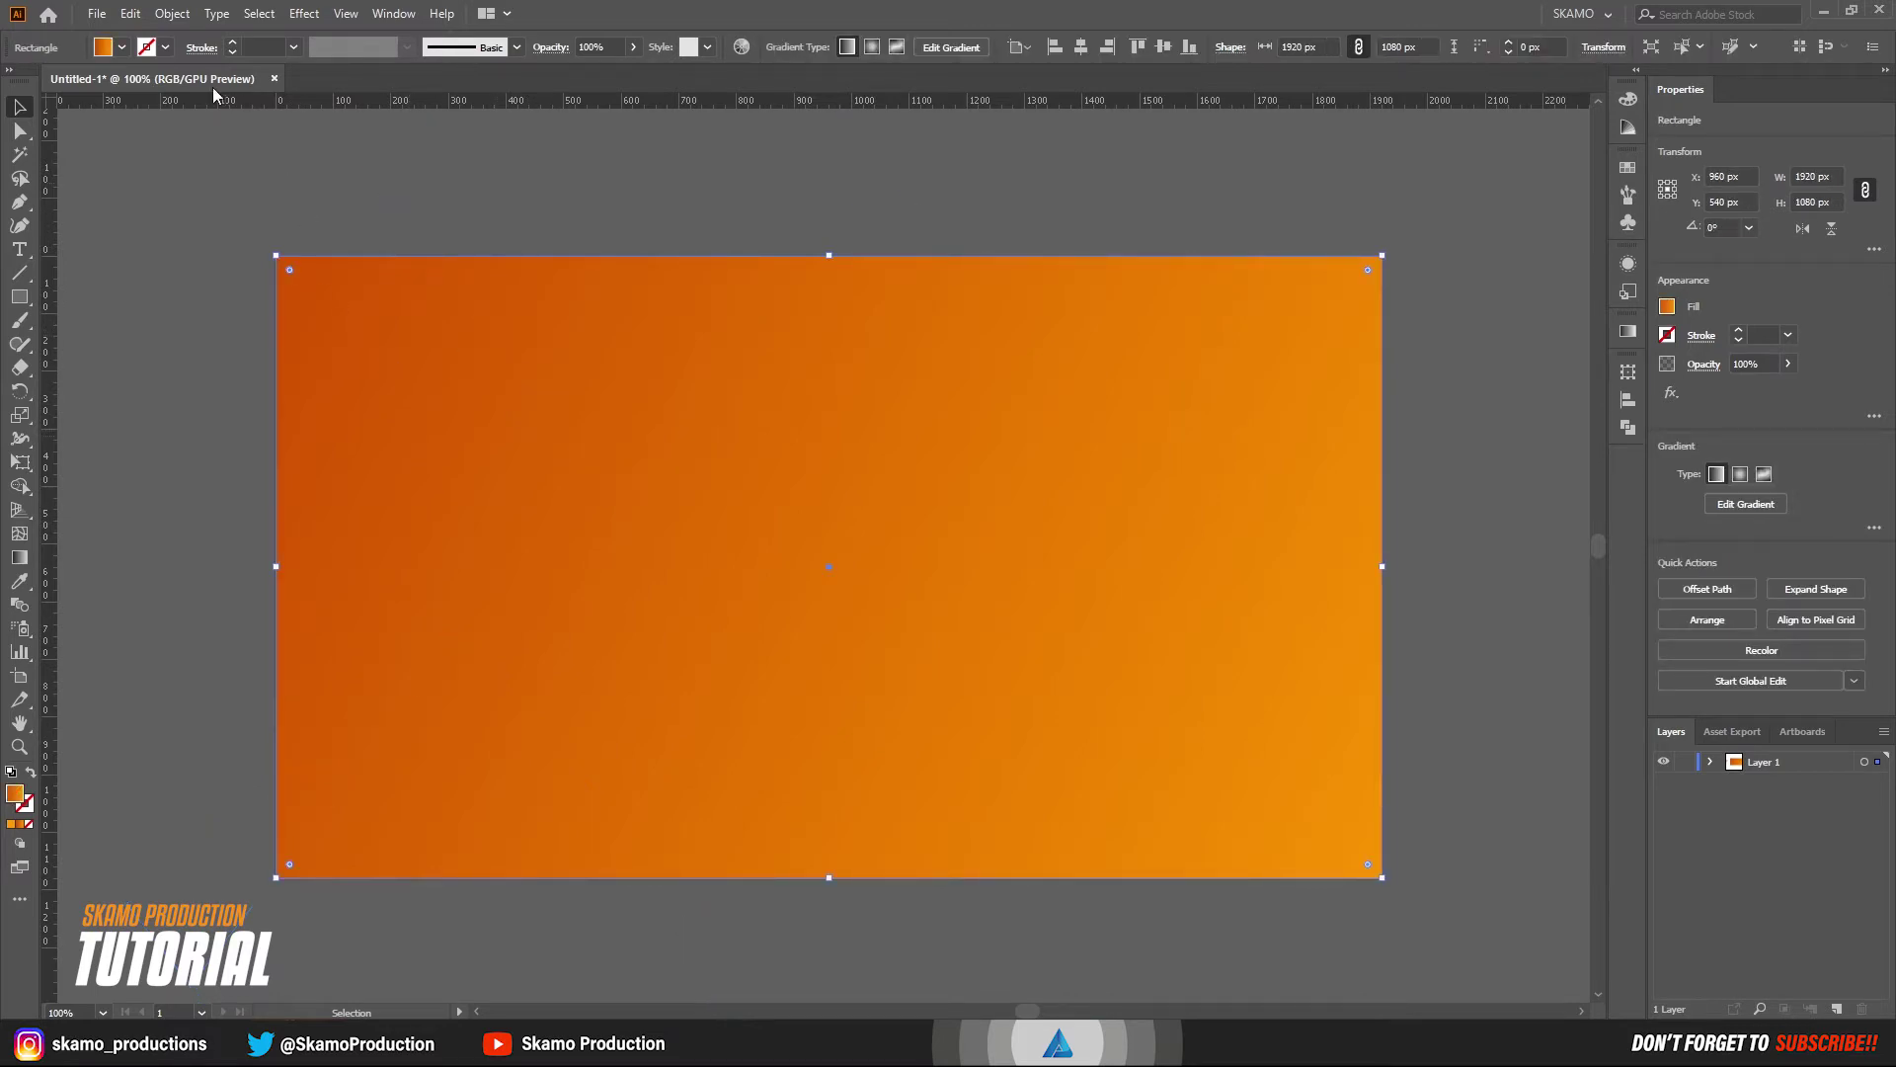
left_click(131, 13)
left_click(163, 111)
left_click(134, 14)
left_click(186, 154)
- Select the copy with both zig-zags and the long diagonal, then apply Pathfinder Divide
left_click(762, 229)
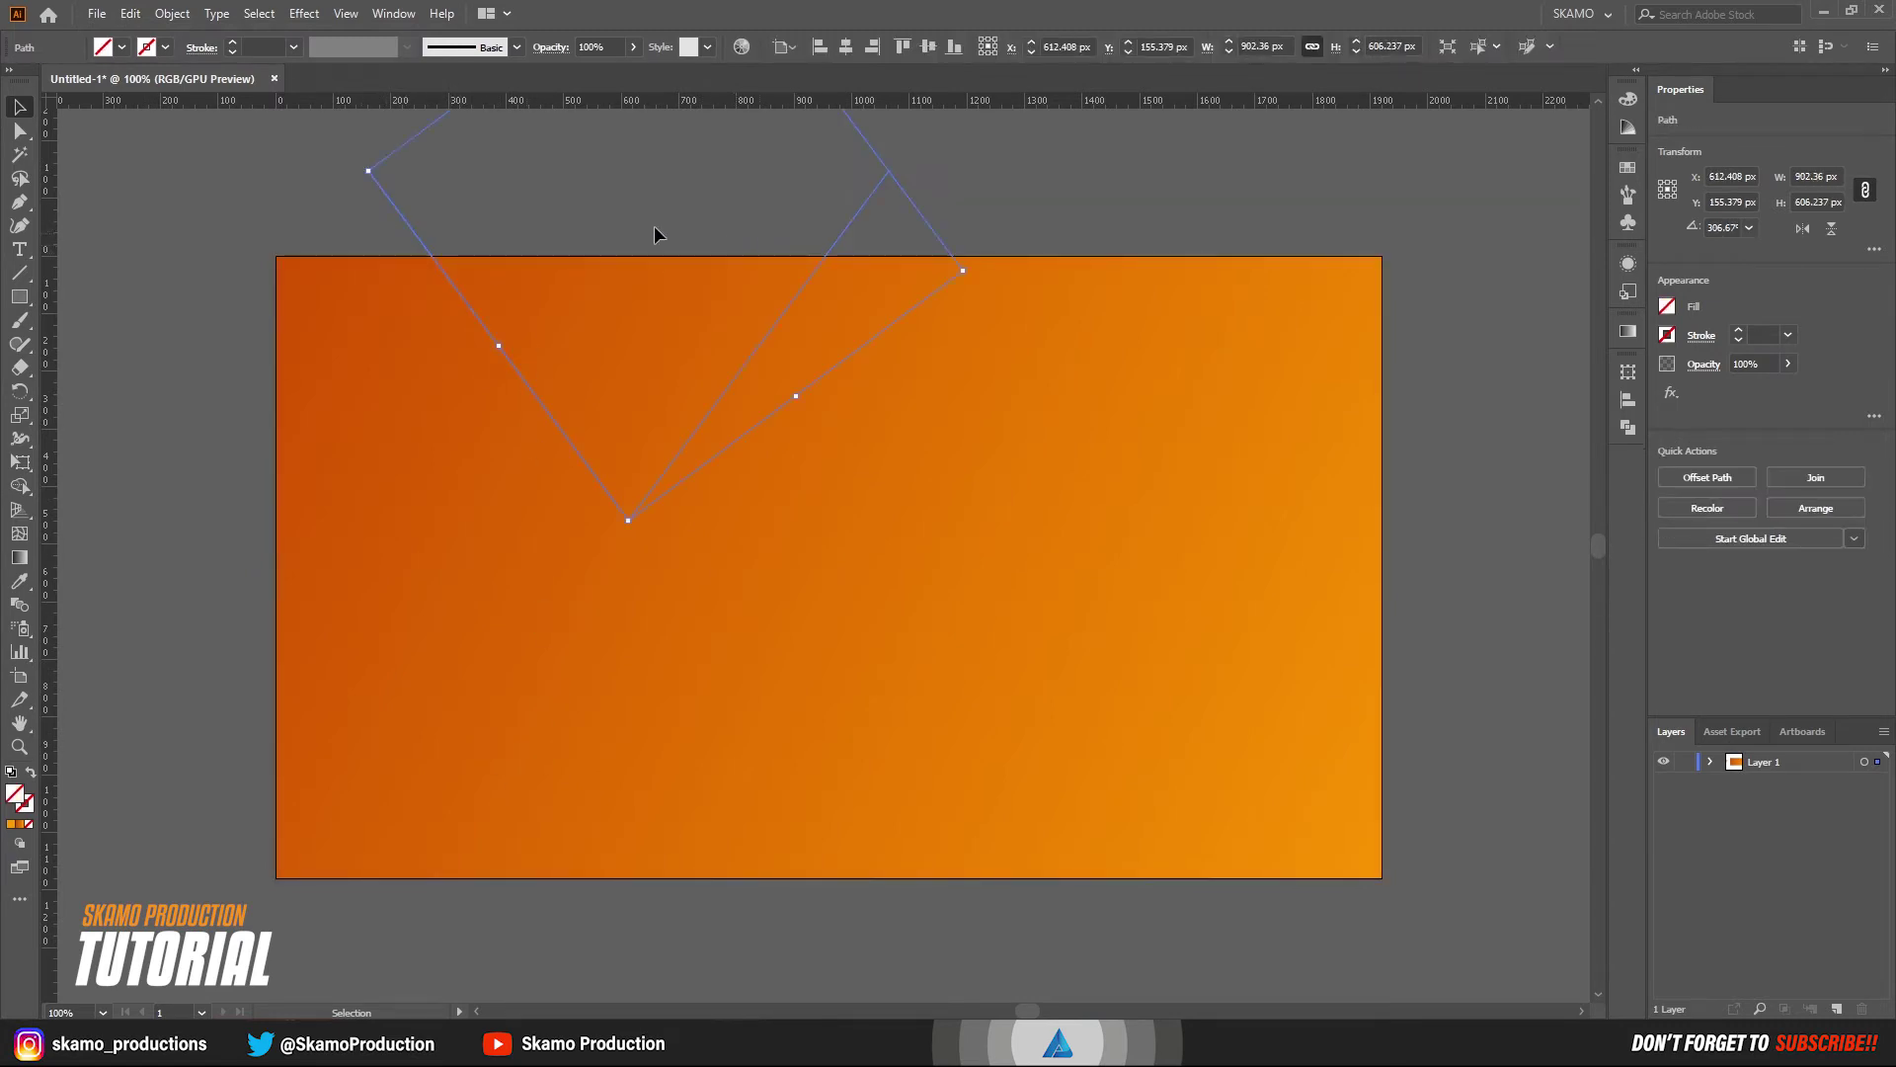
left_click(680, 971)
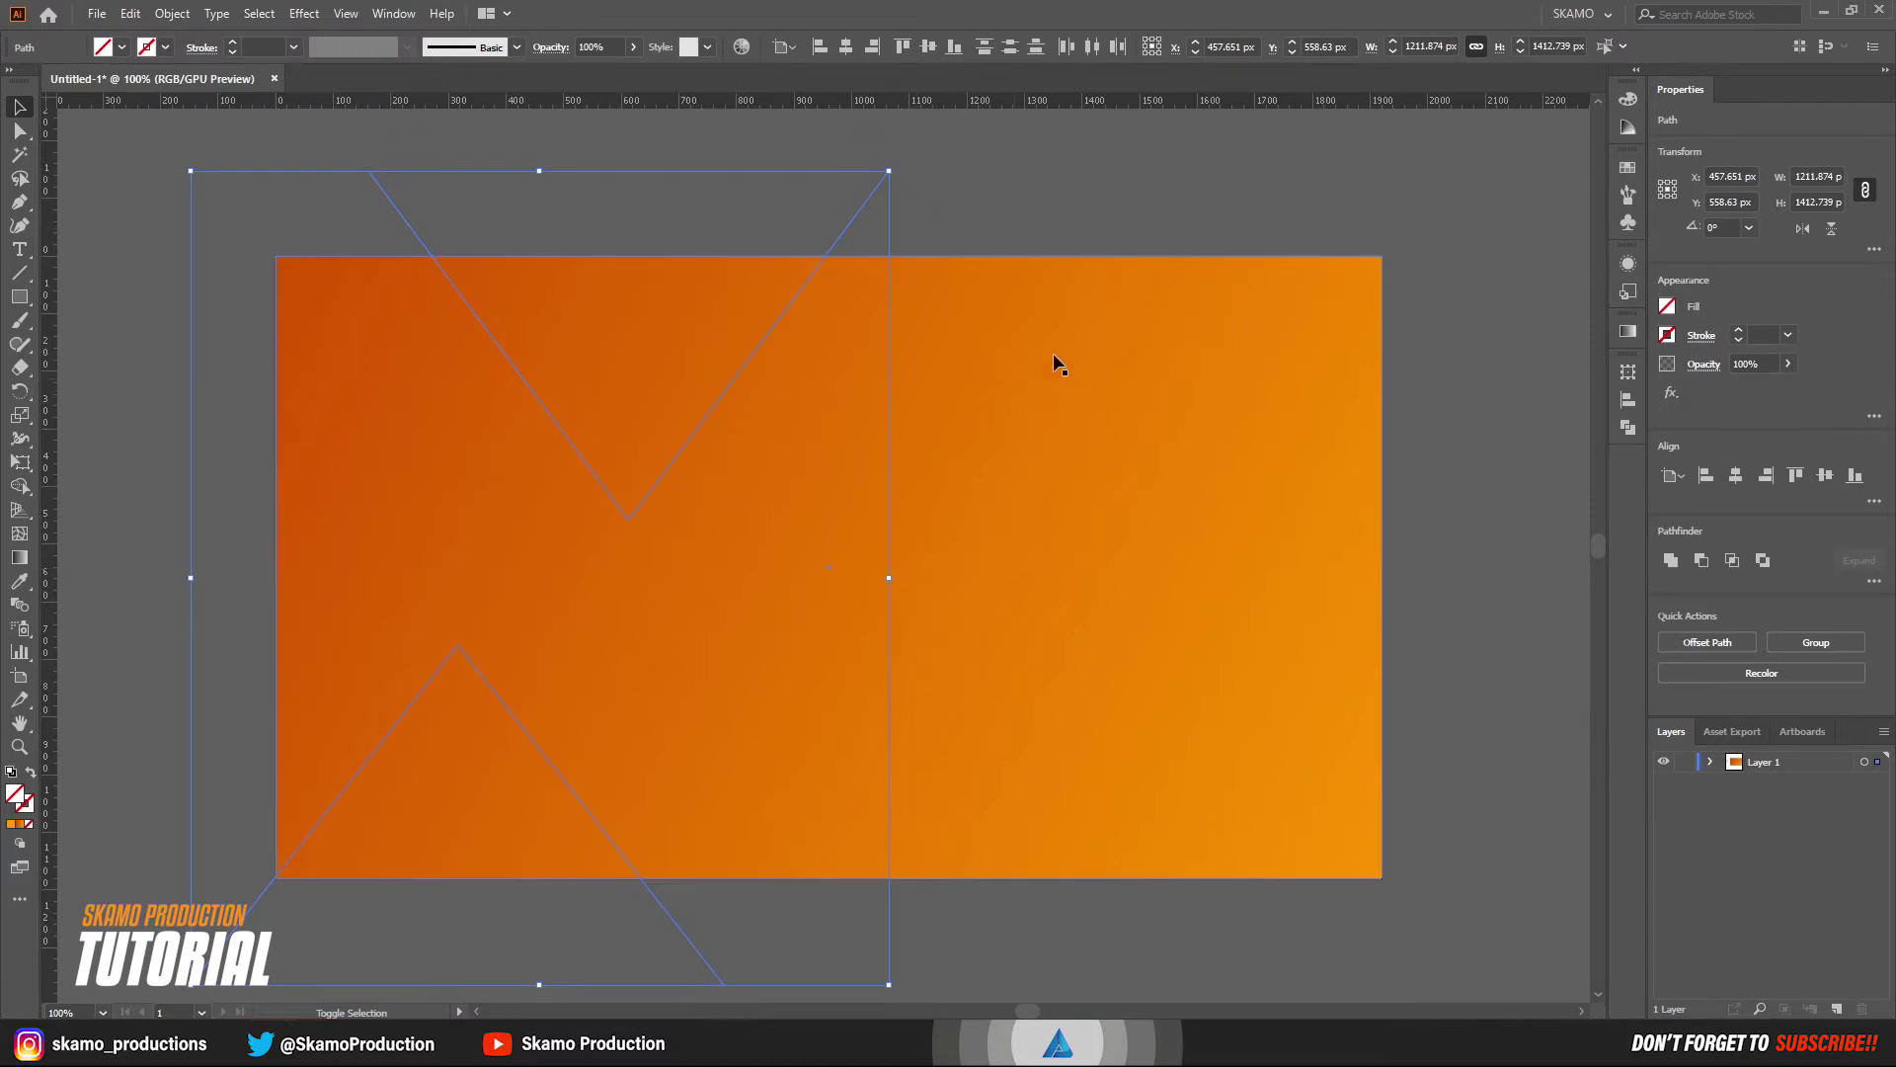
left_click_drag(1215, 247, 1082, 335)
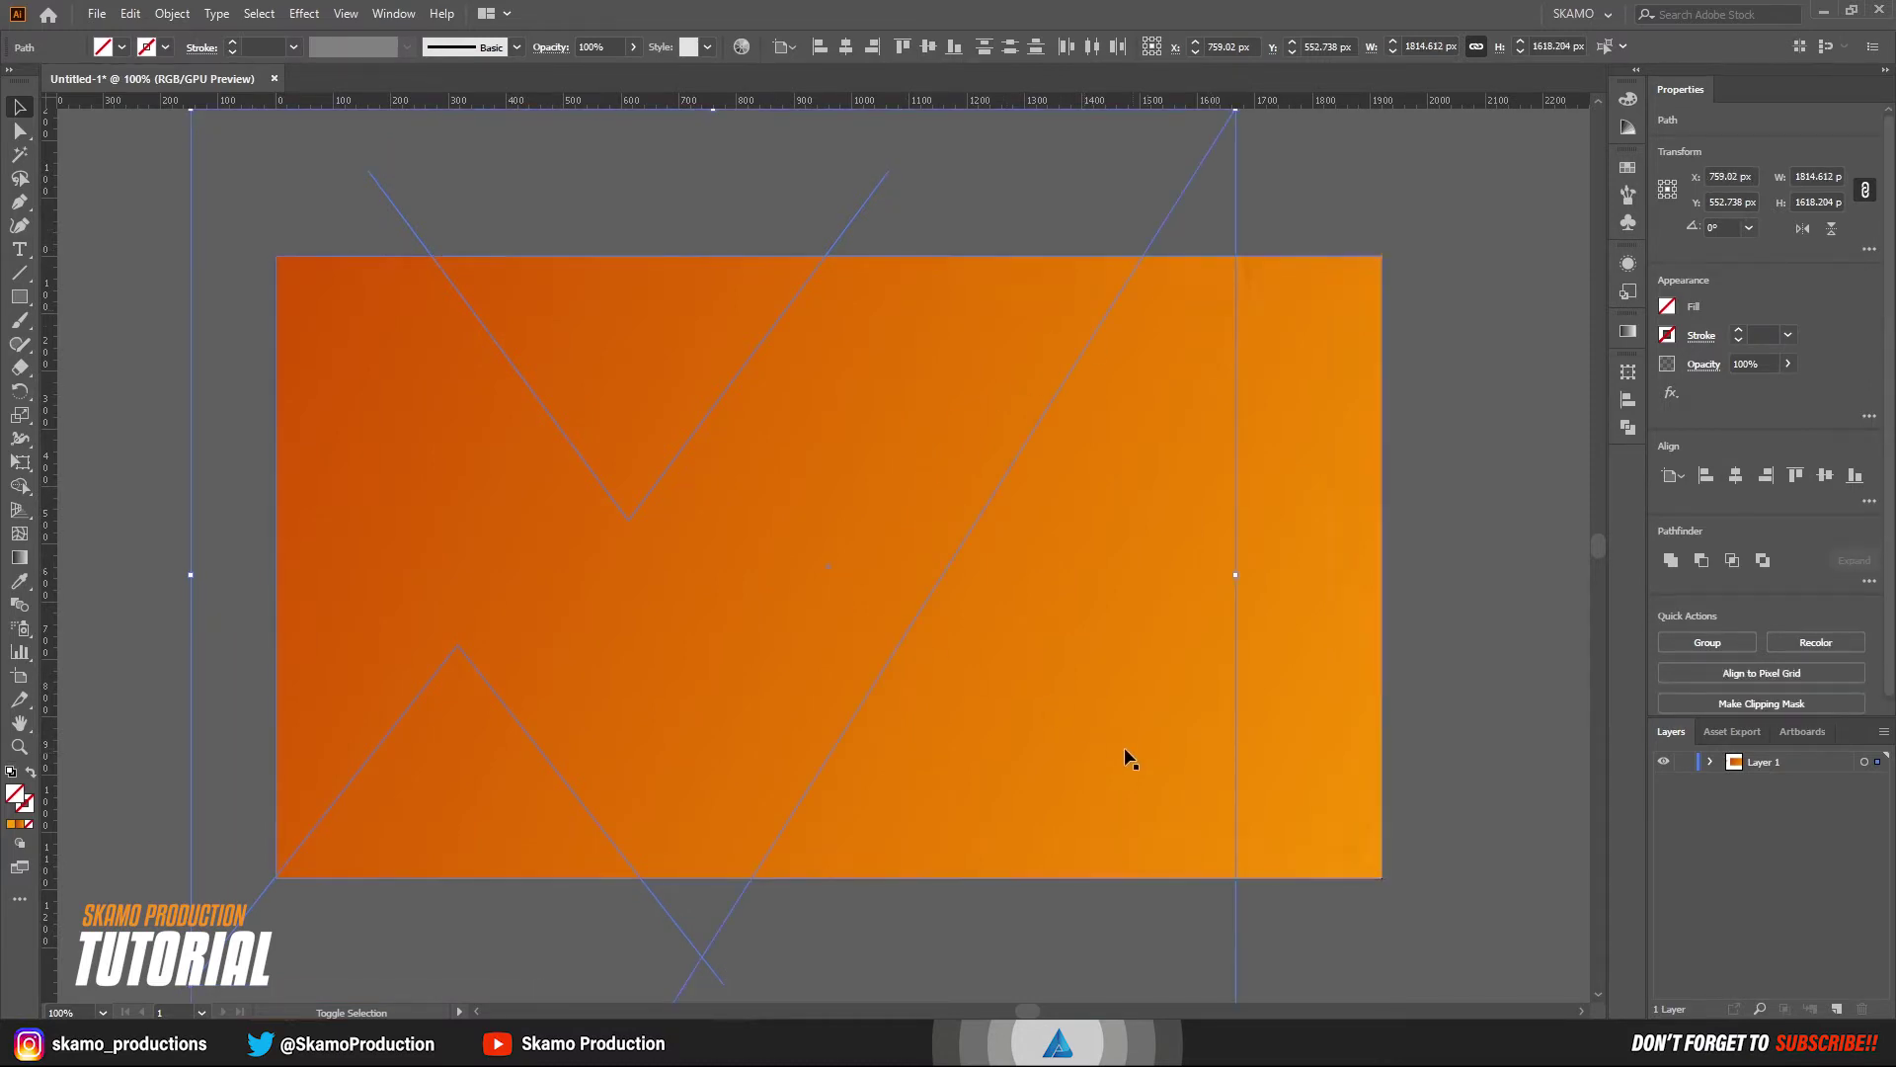
left_click(1628, 427)
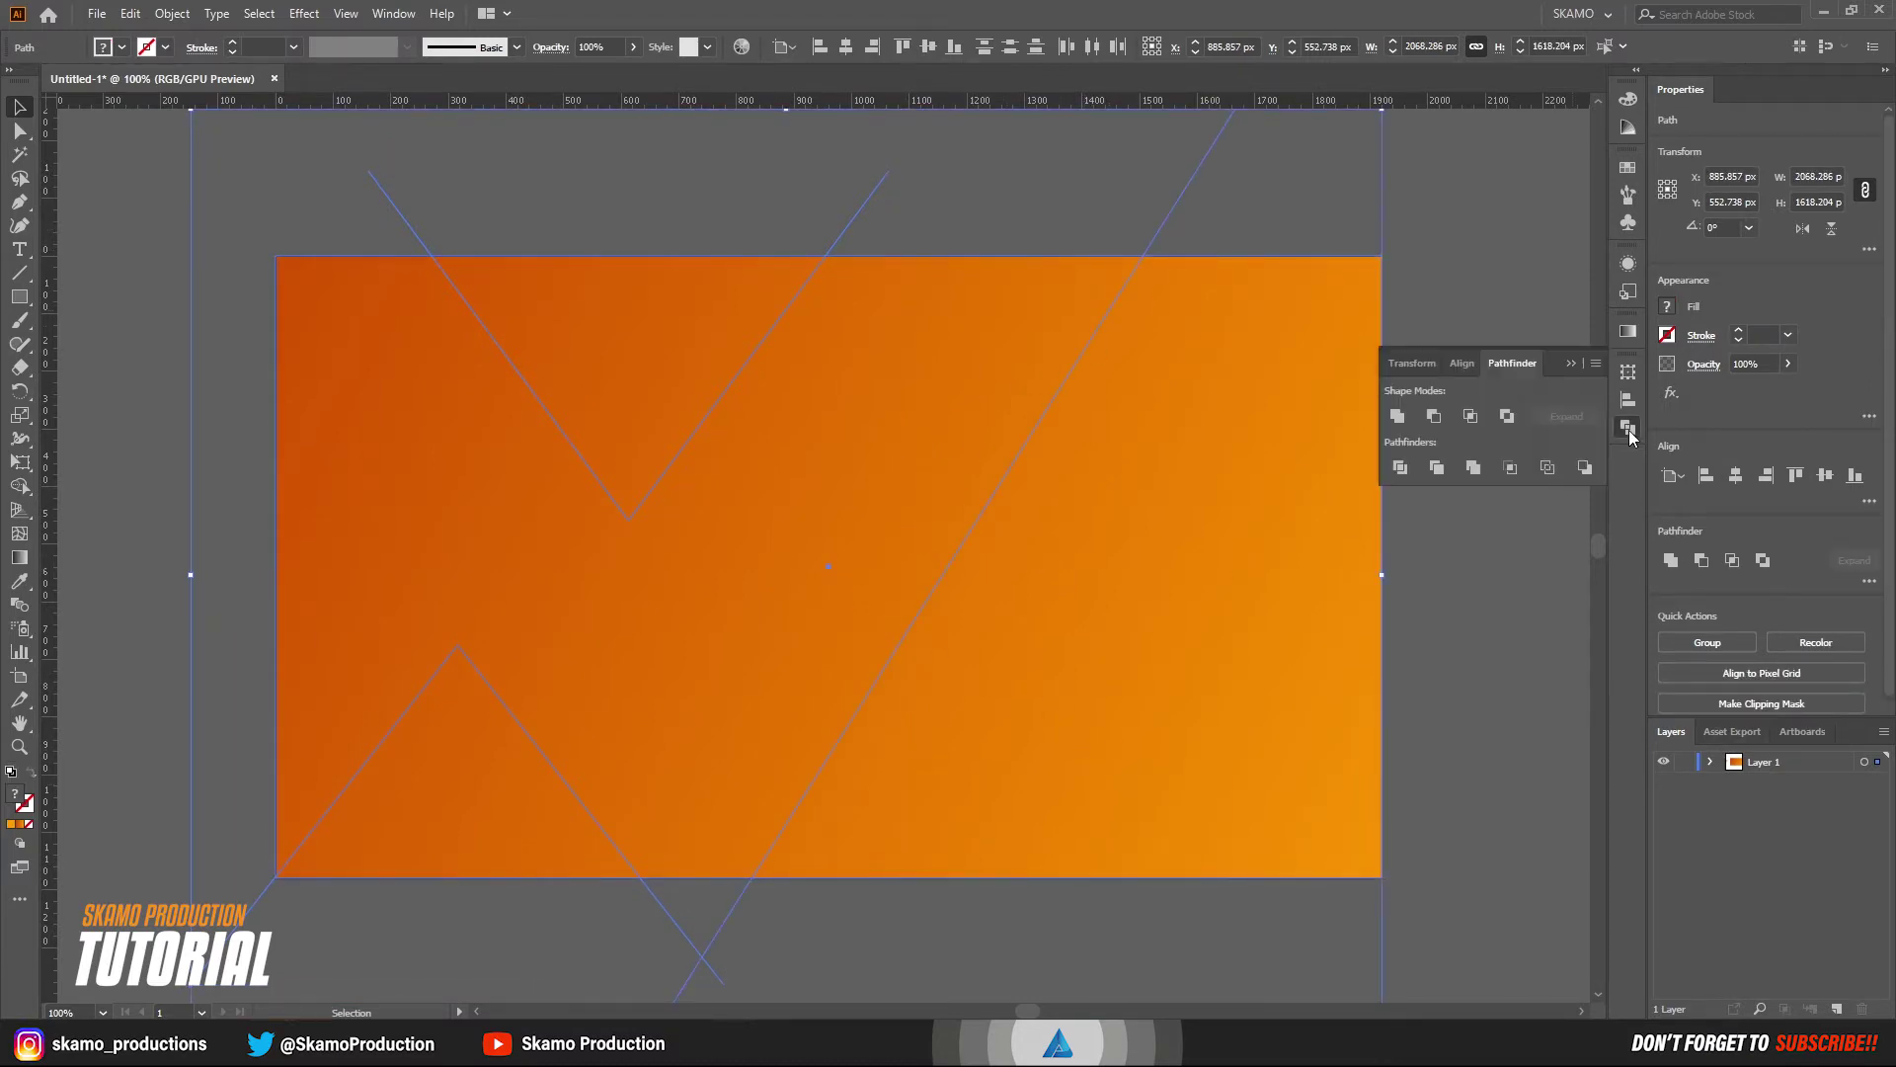
left_click(1473, 468)
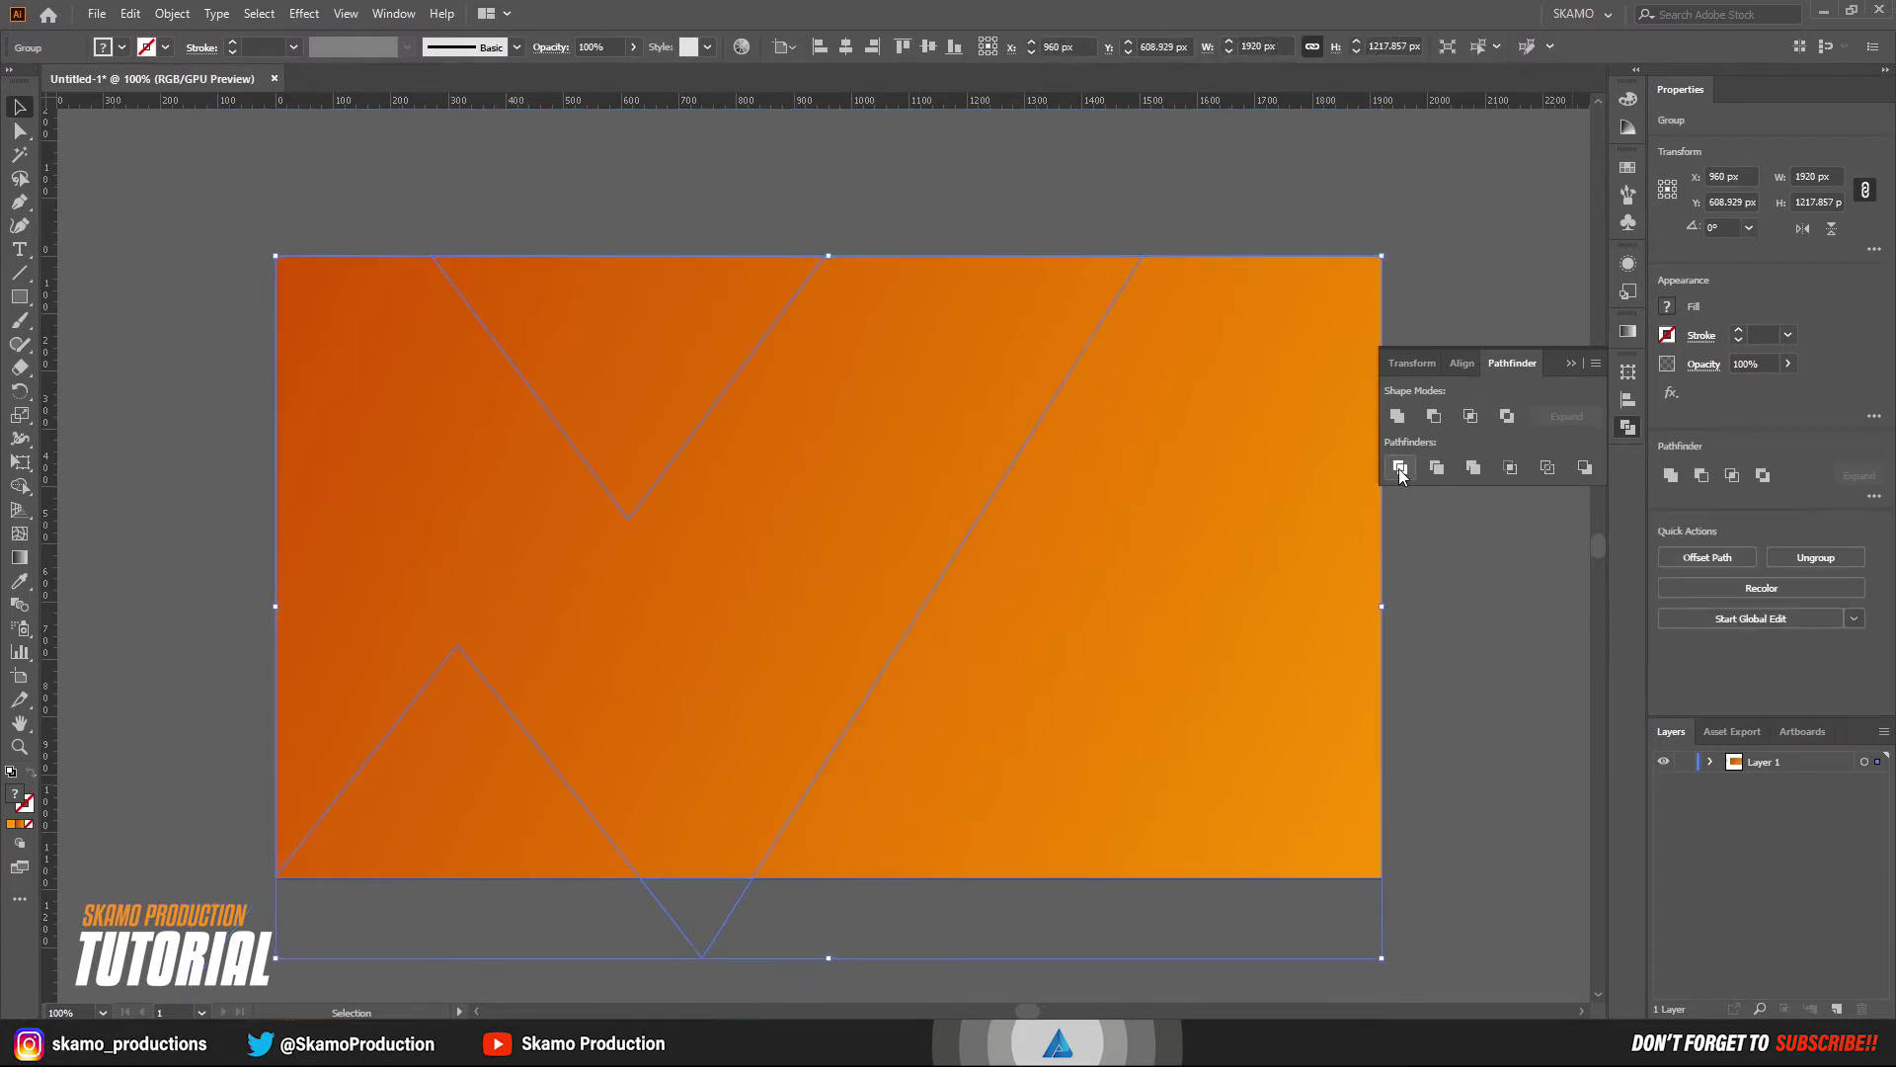
- Ungroup the divided pieces and delete the unwanted lower zig-zag piece
right_click(819, 658)
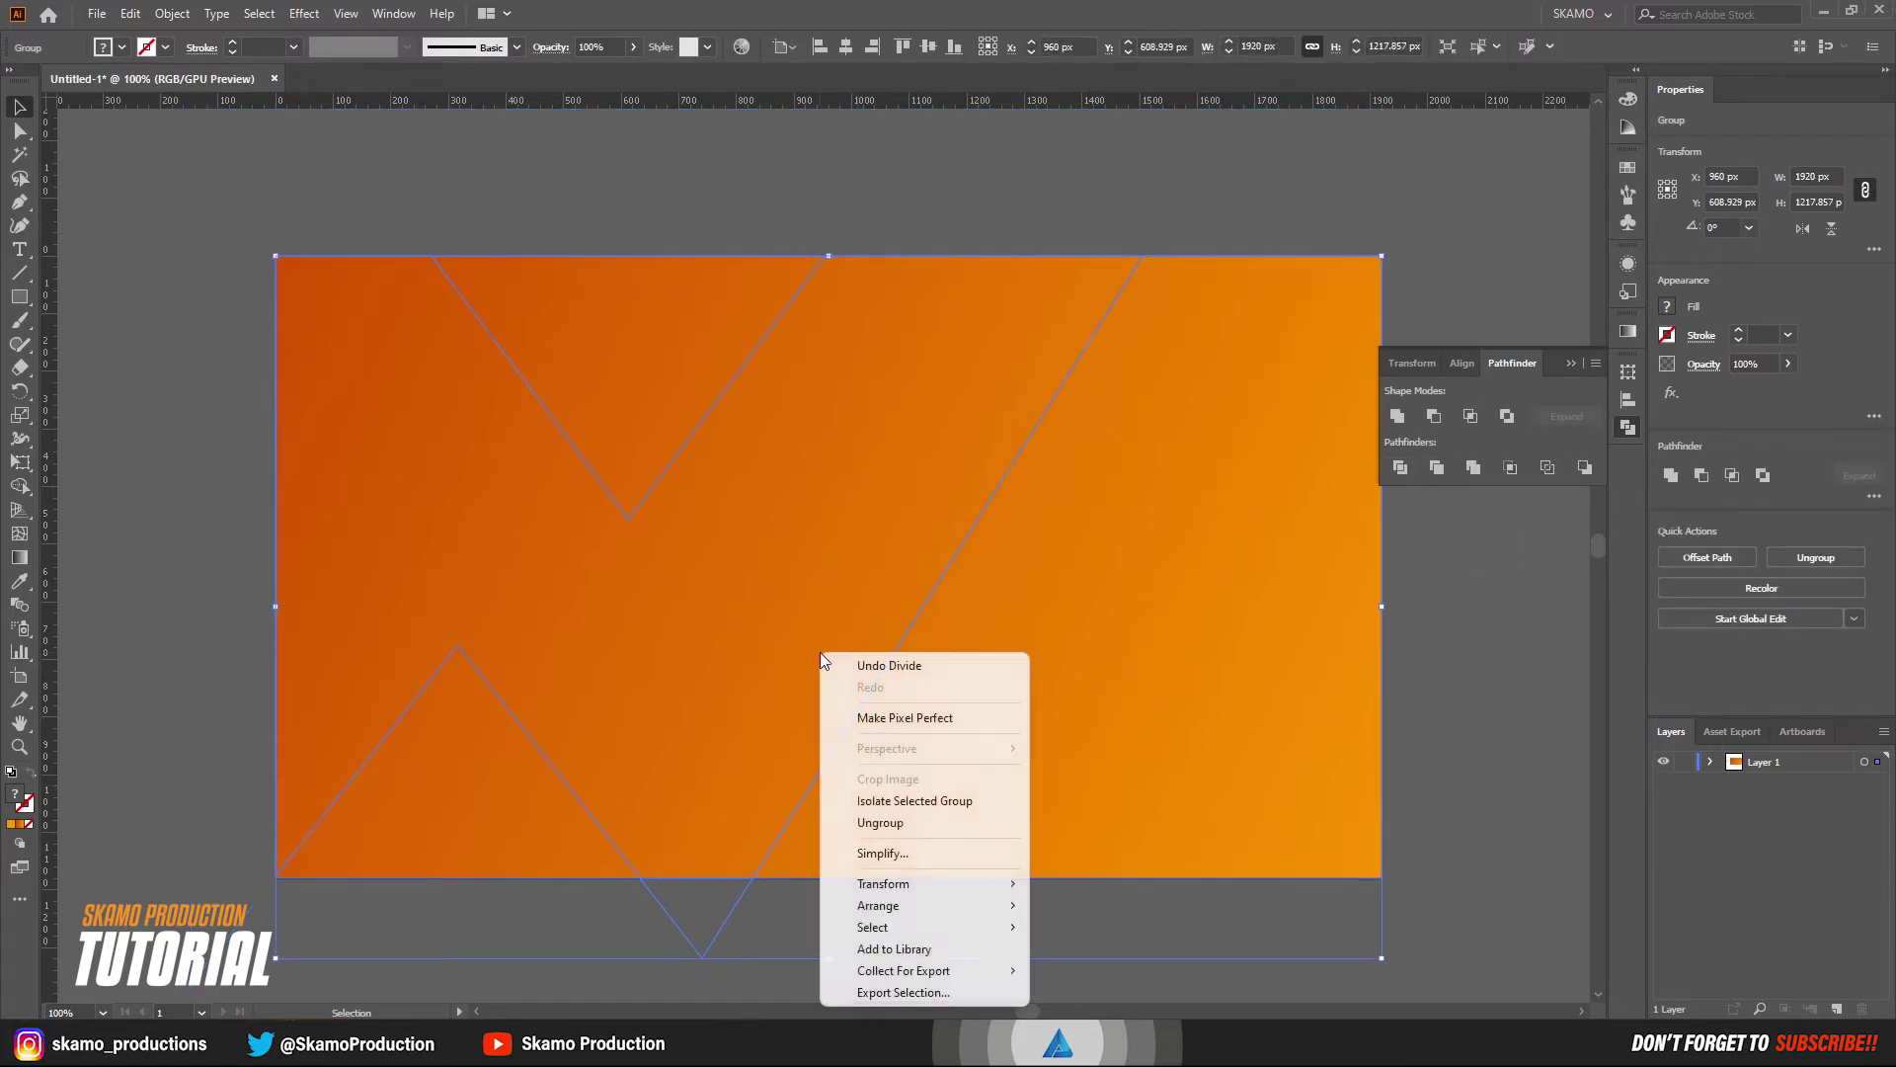
left_click(874, 822)
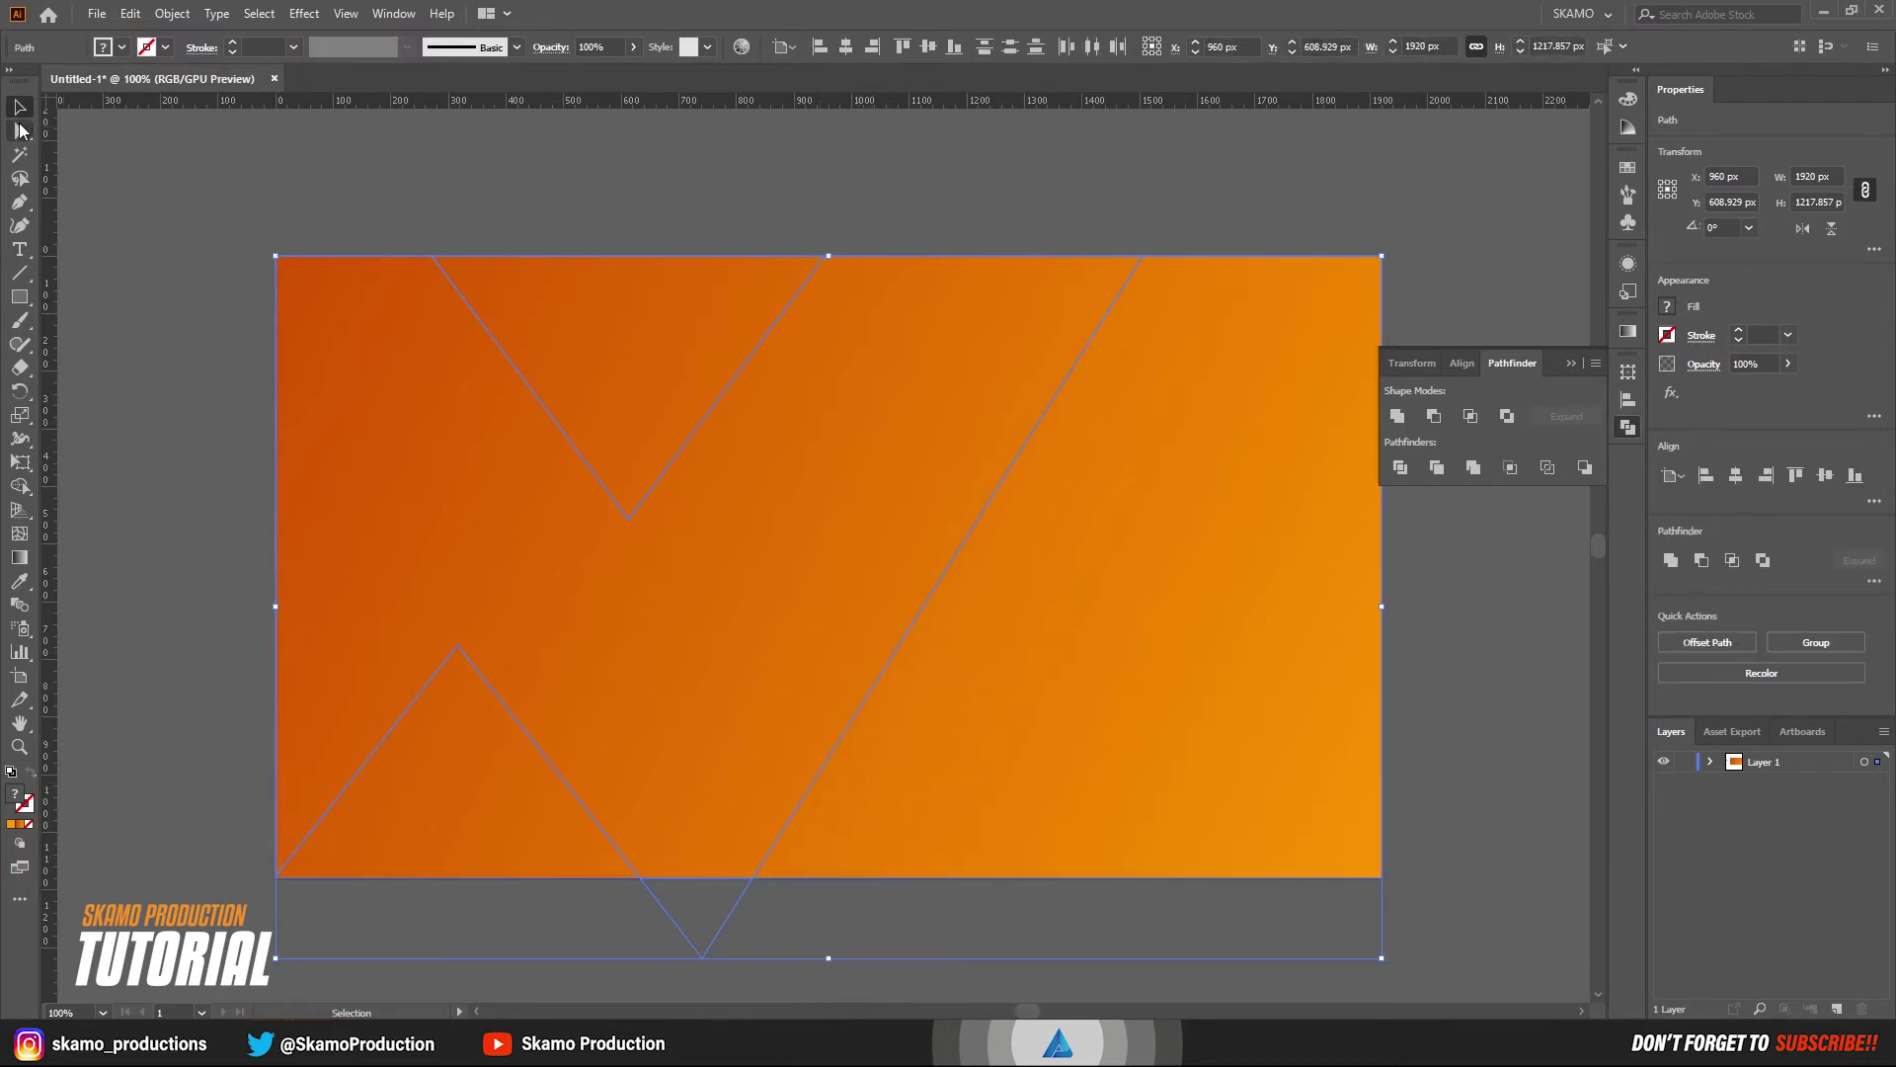
left_click(93, 381)
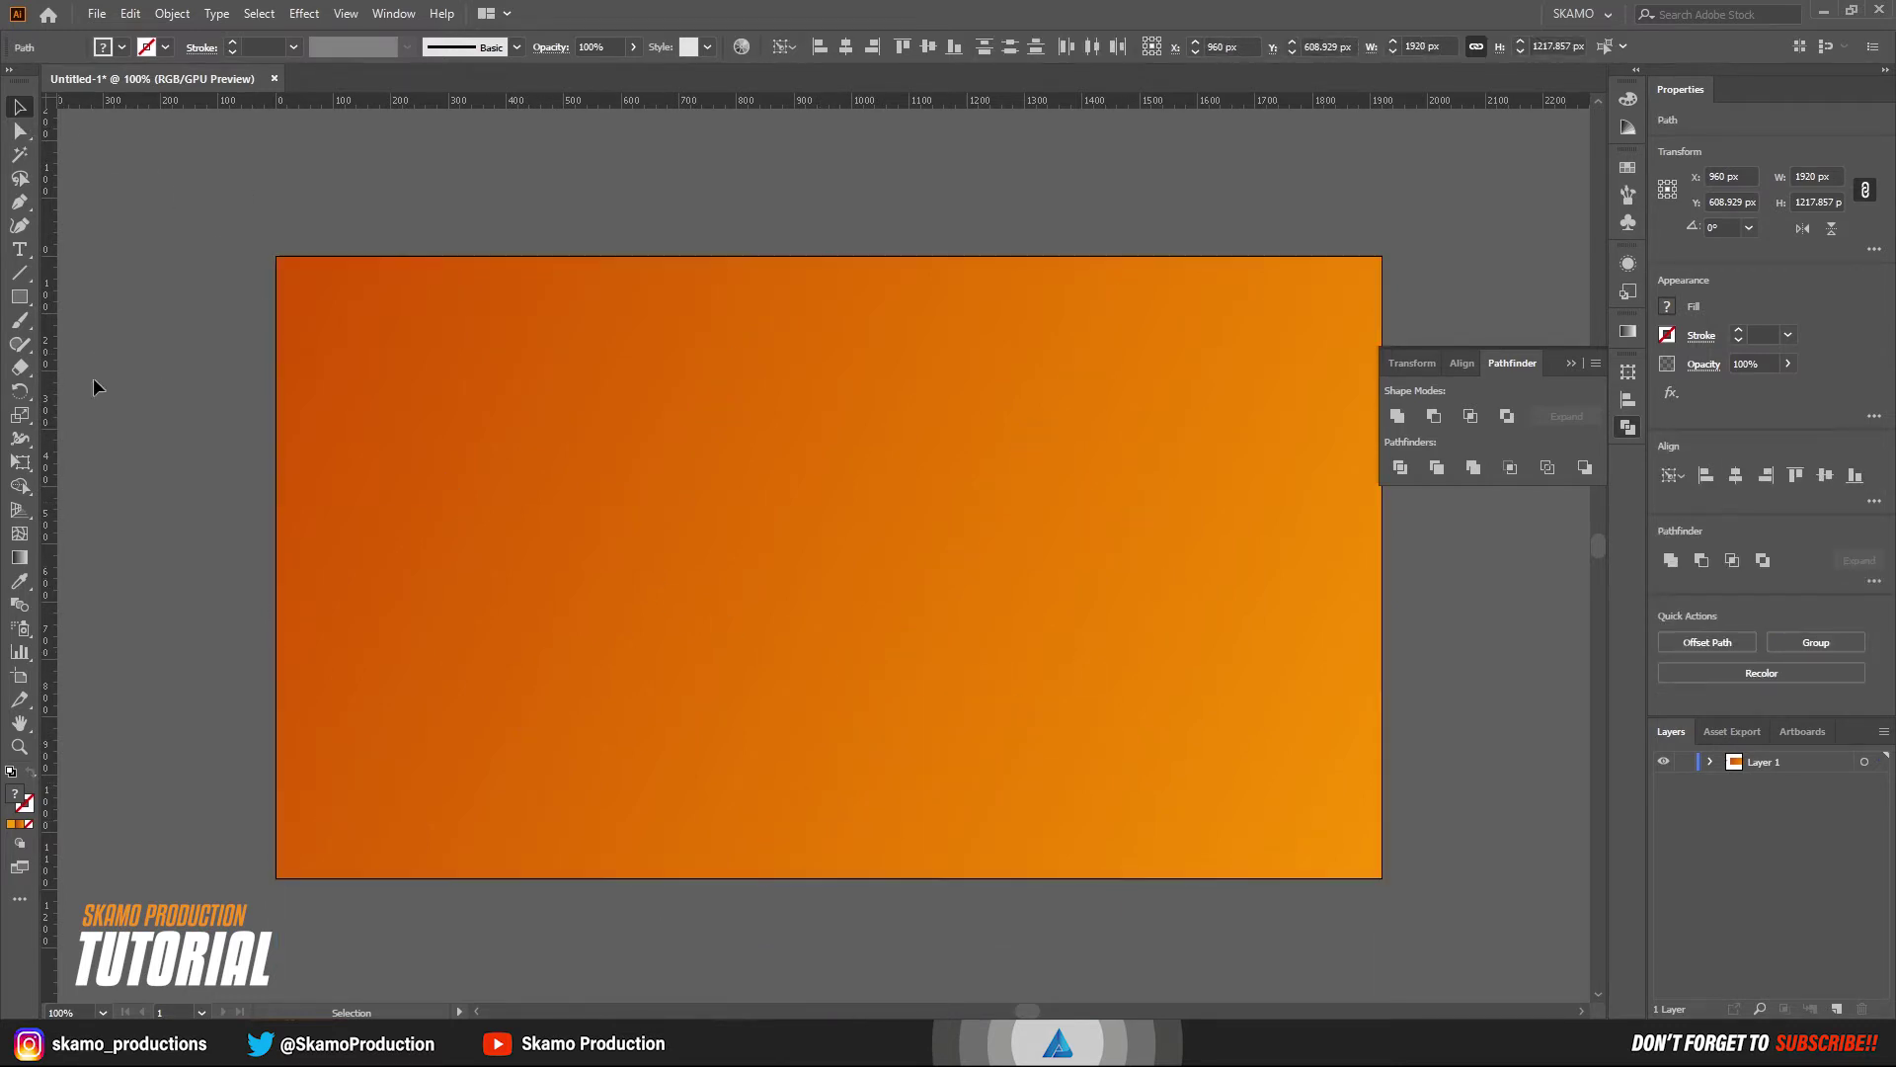
left_click(560, 506)
left_click_drag(597, 580, 387, 618)
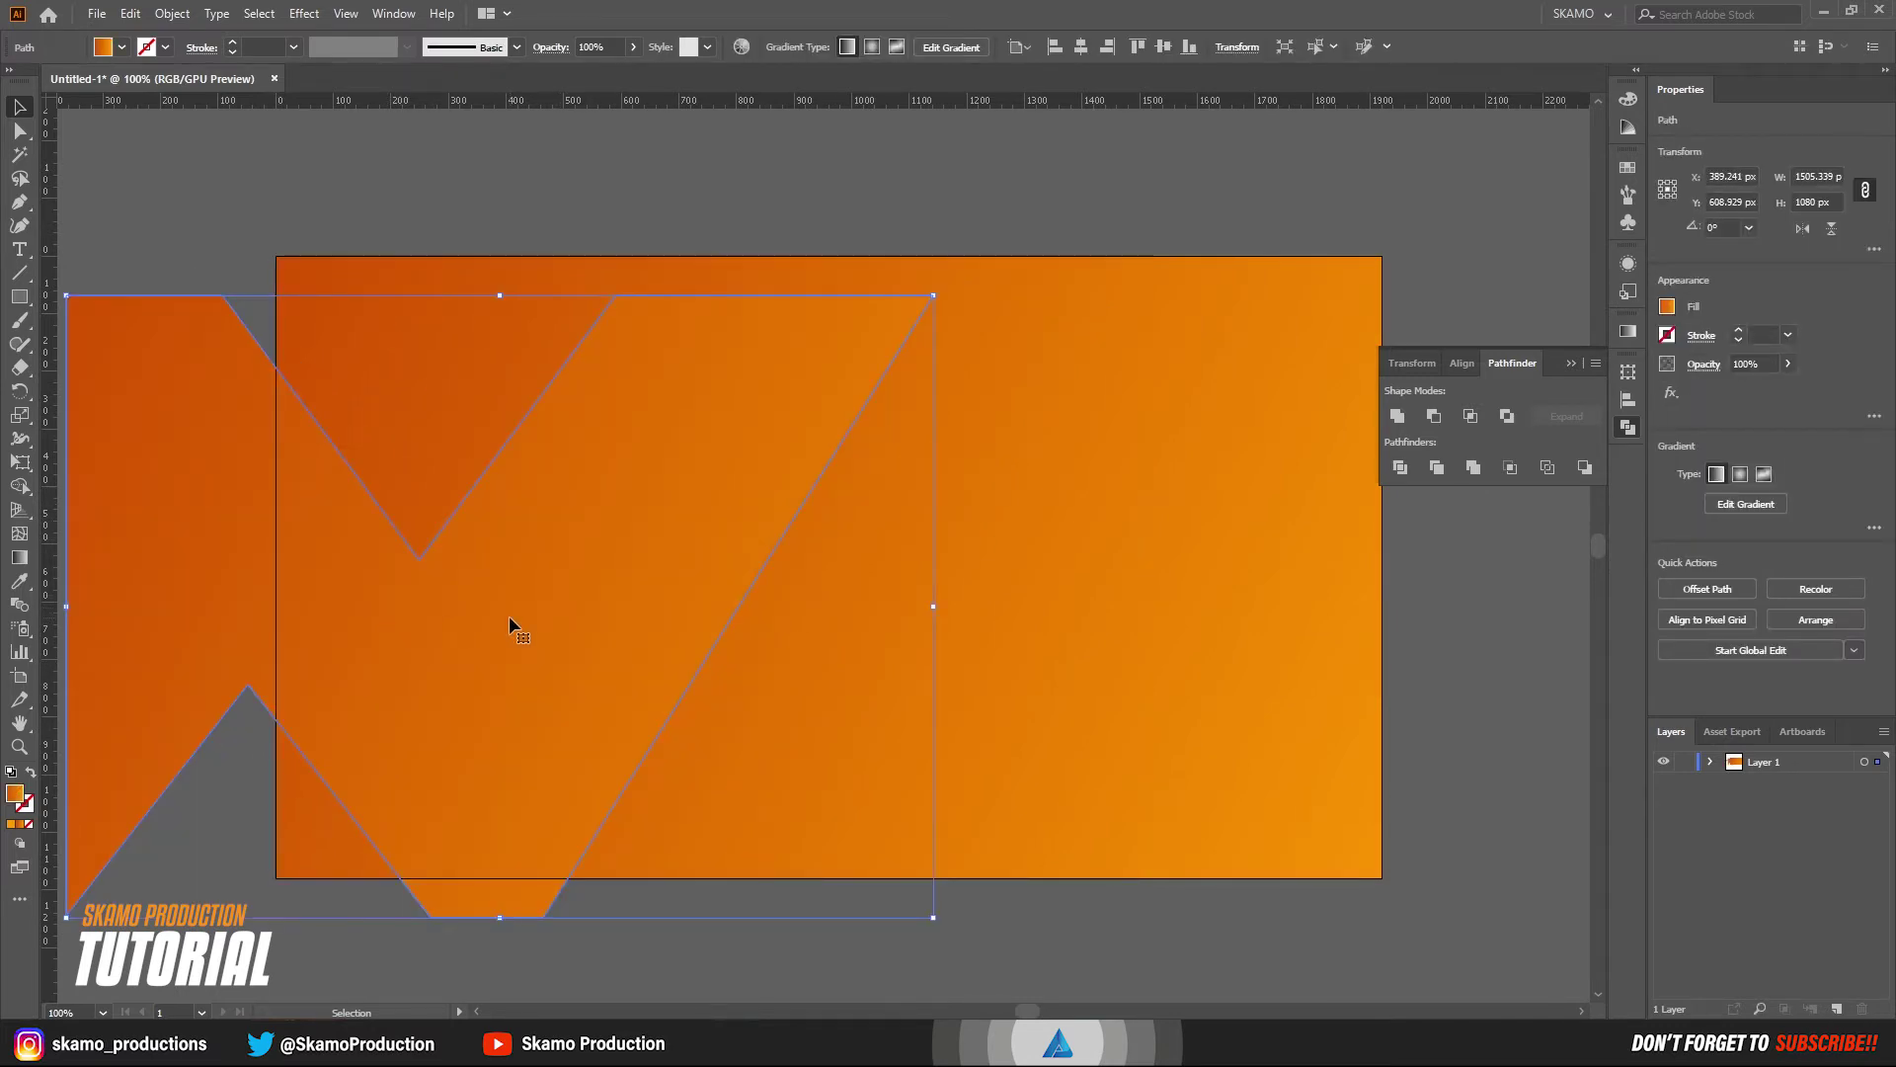
key("Delete")
- Fill the piece right of the diagonal with white, leaving the left piece orange
left_click(640, 318)
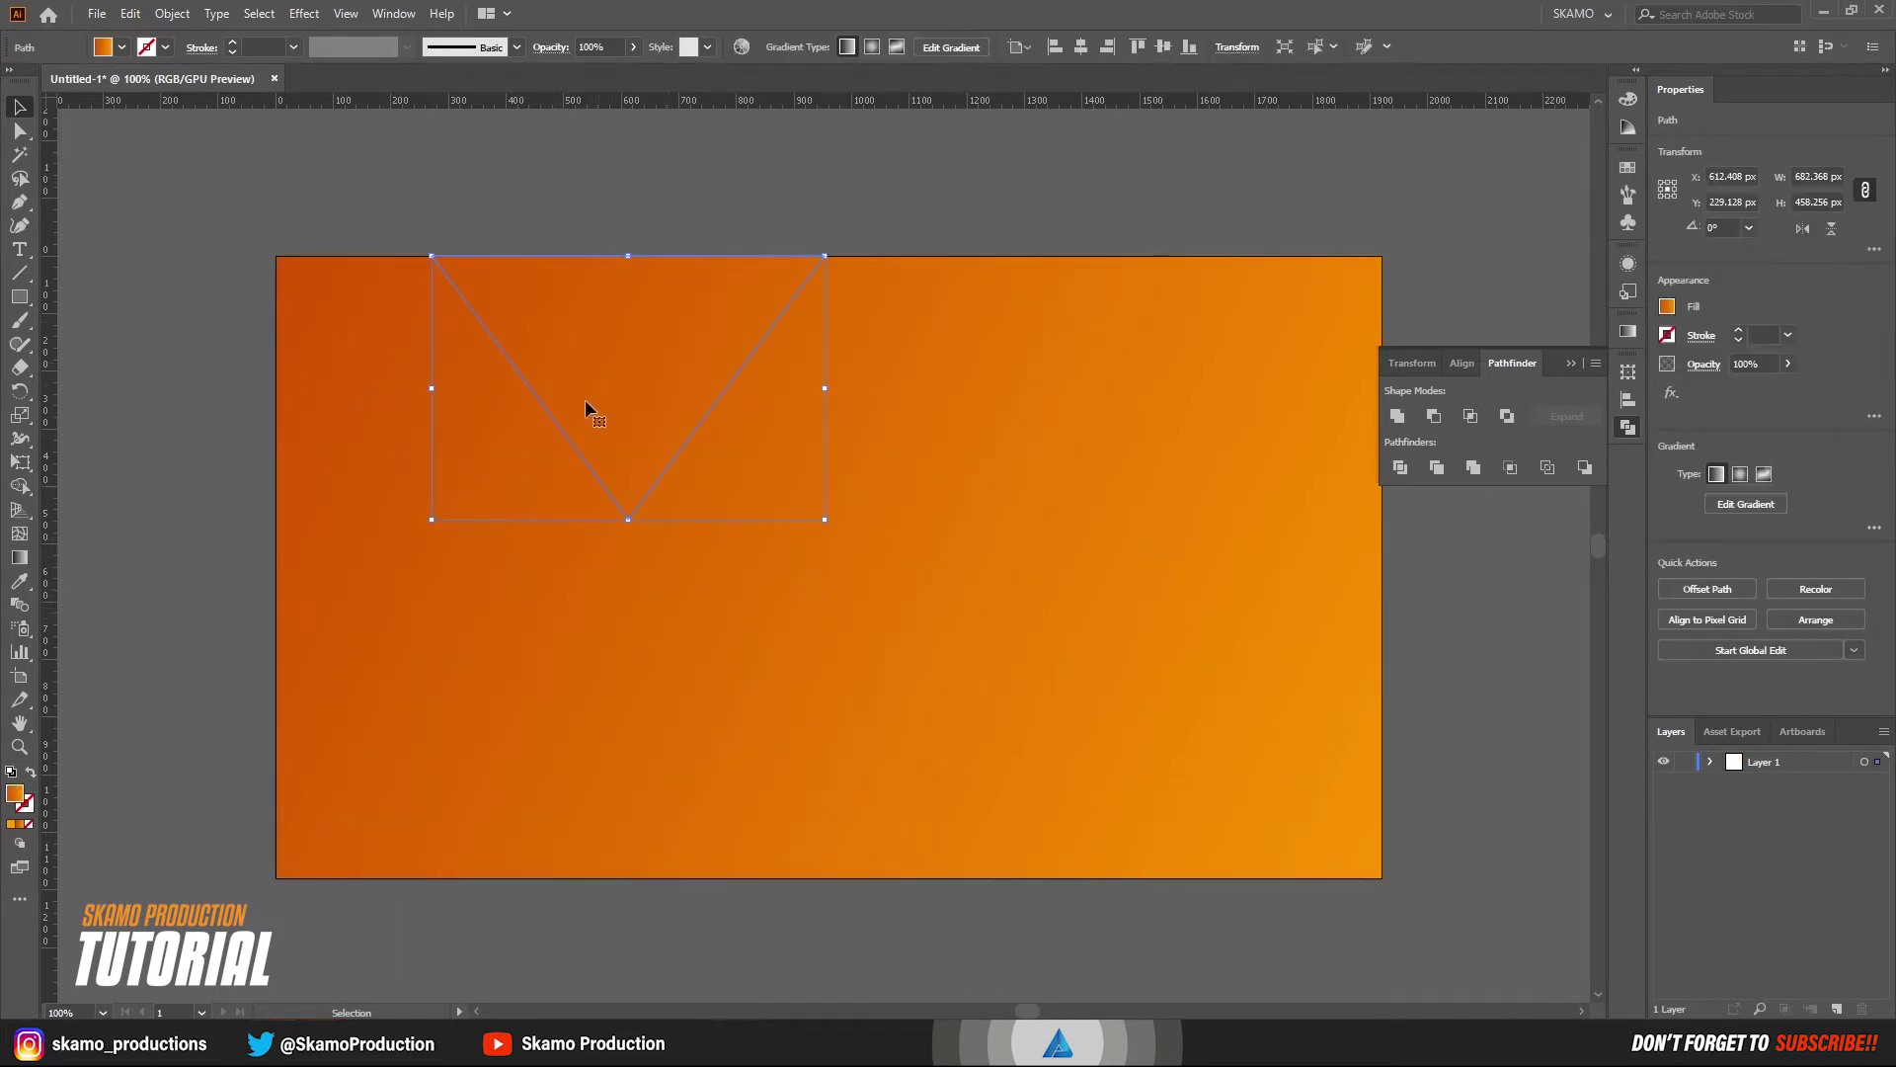
left_click(1100, 636)
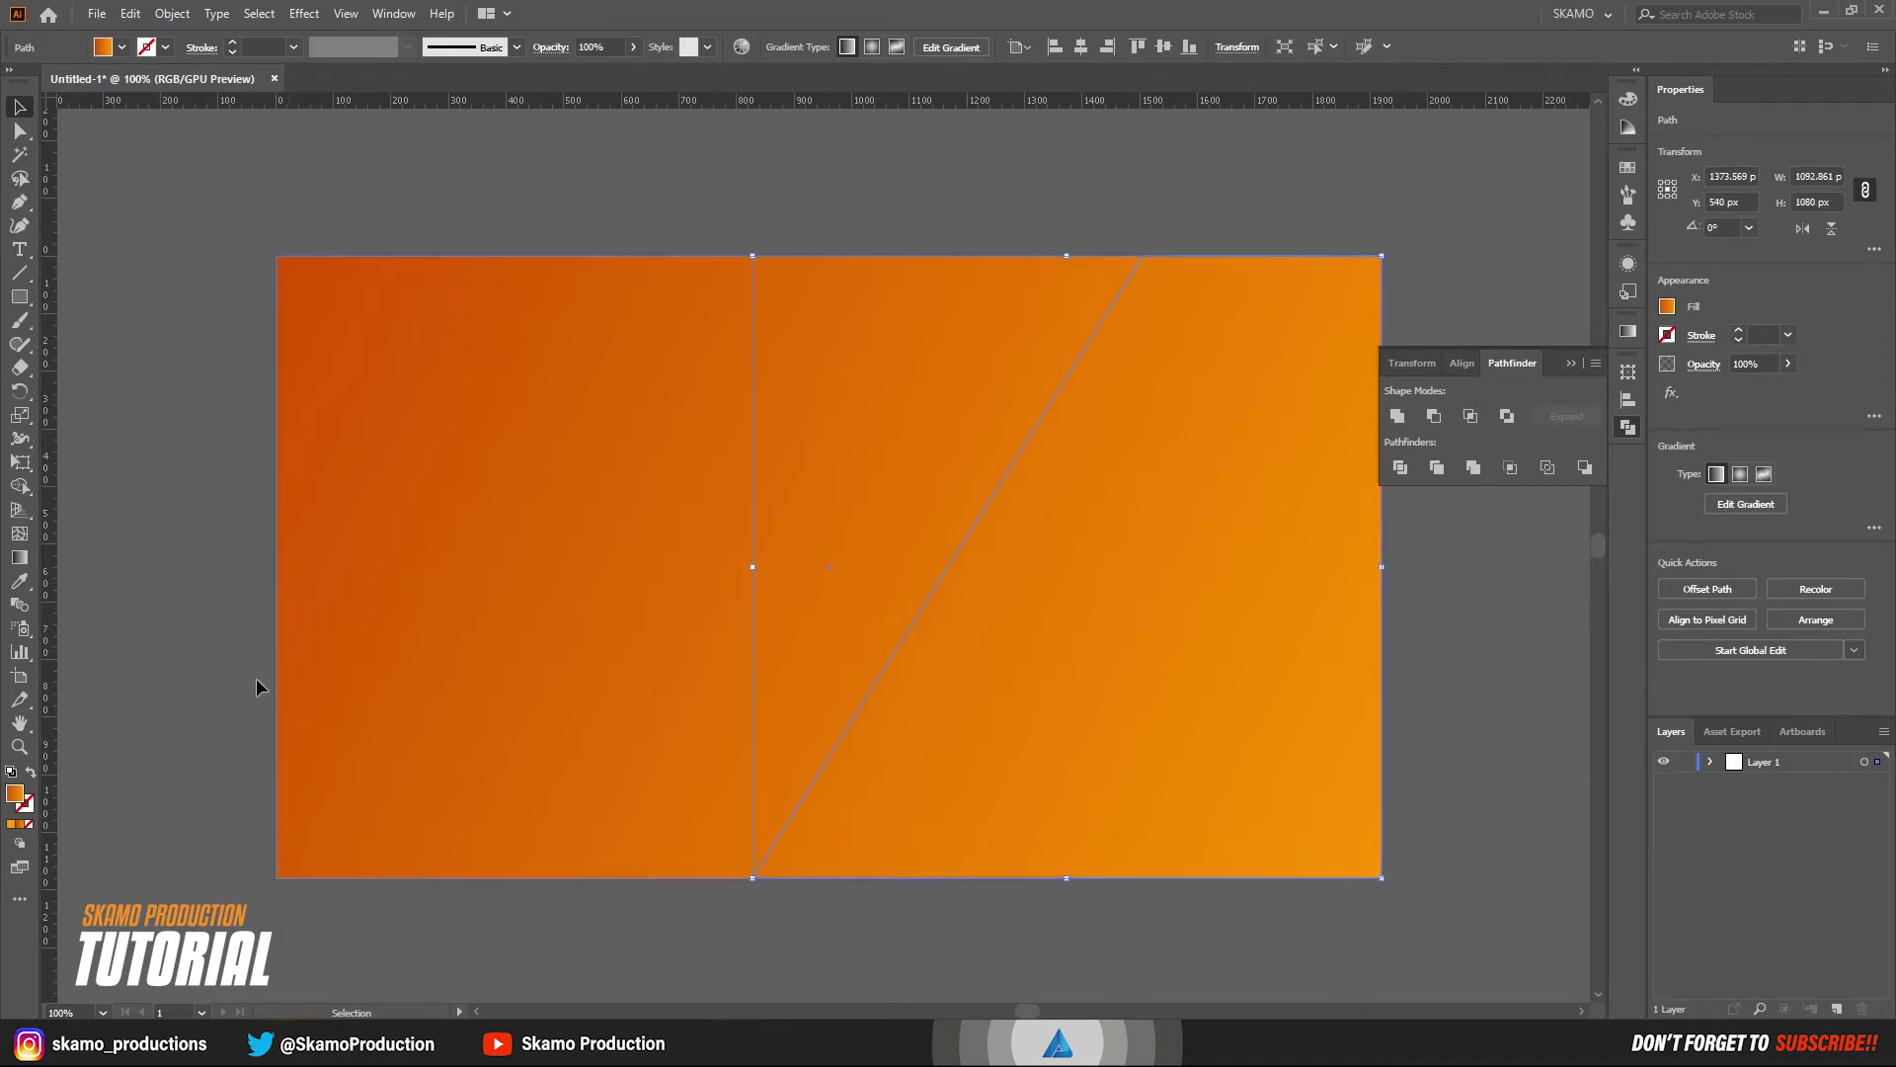
left_click(12, 822)
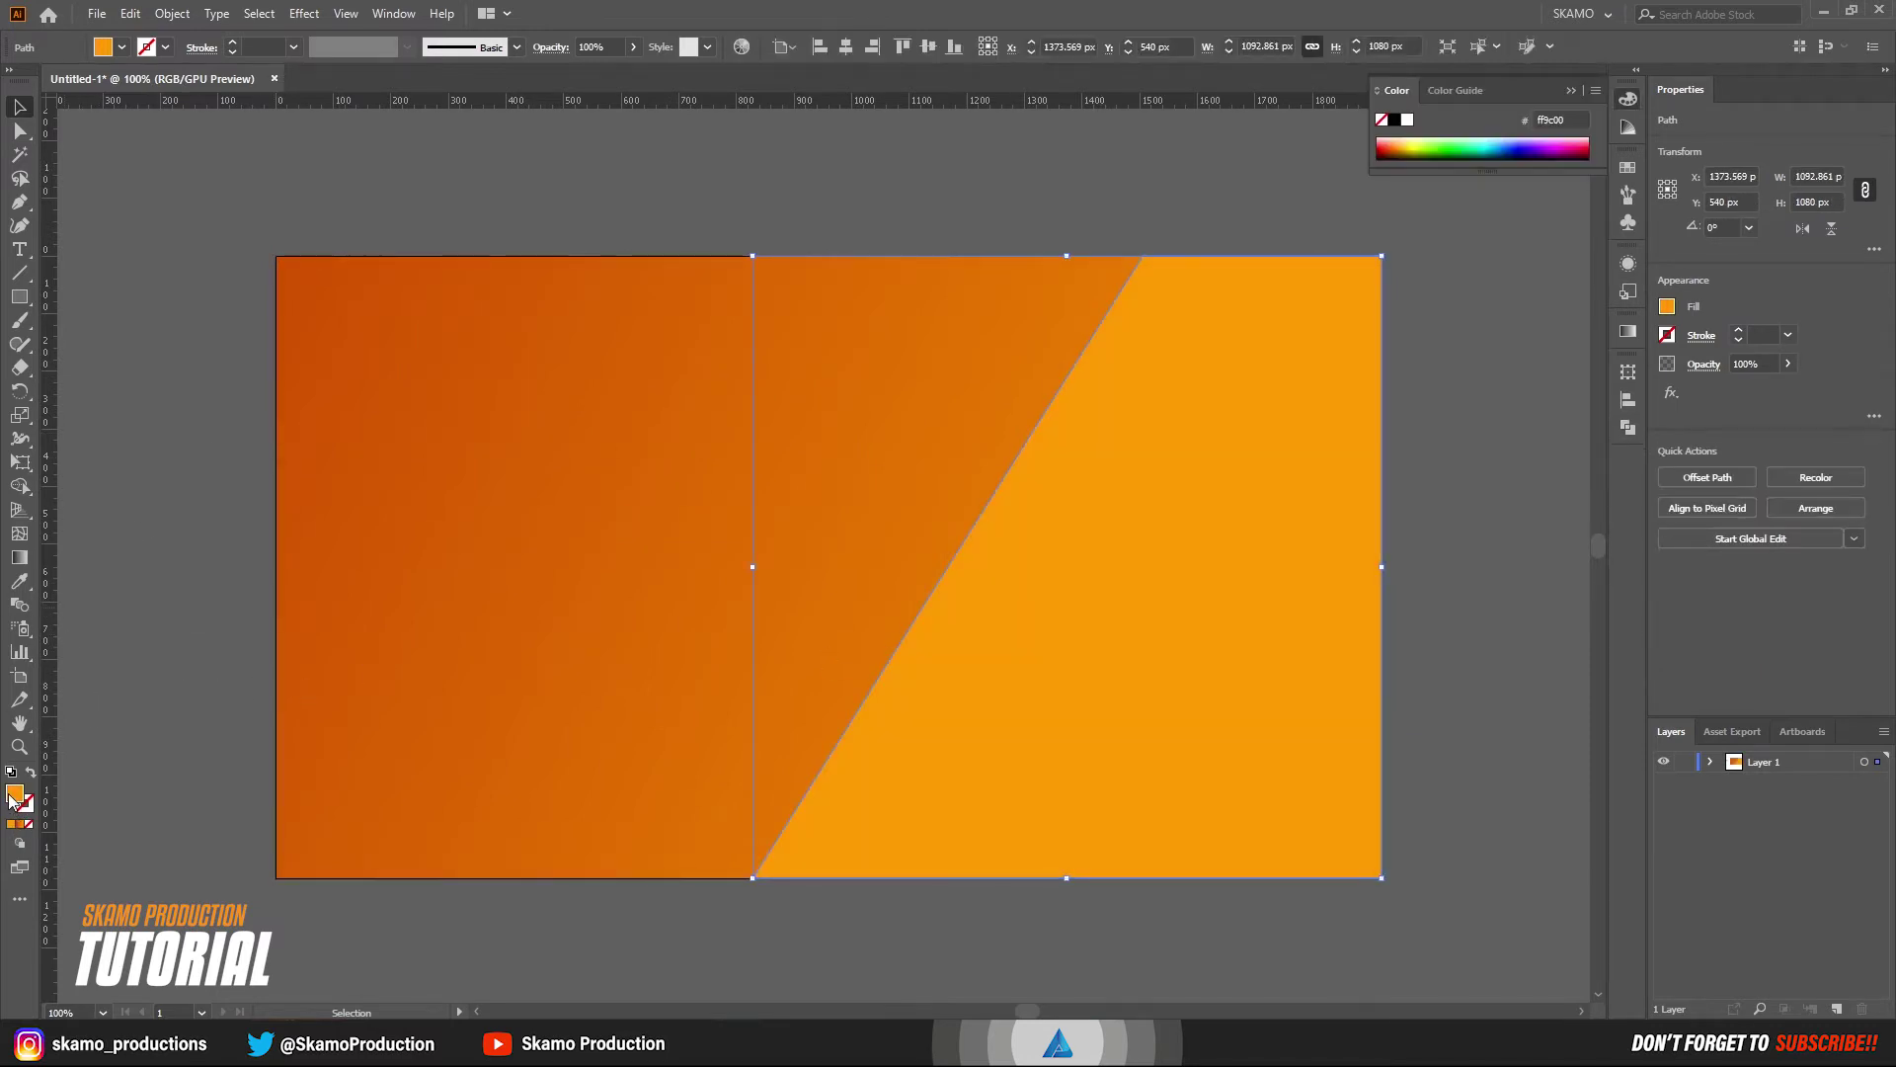
double_click(14, 794)
left_click_drag(598, 643, 514, 630)
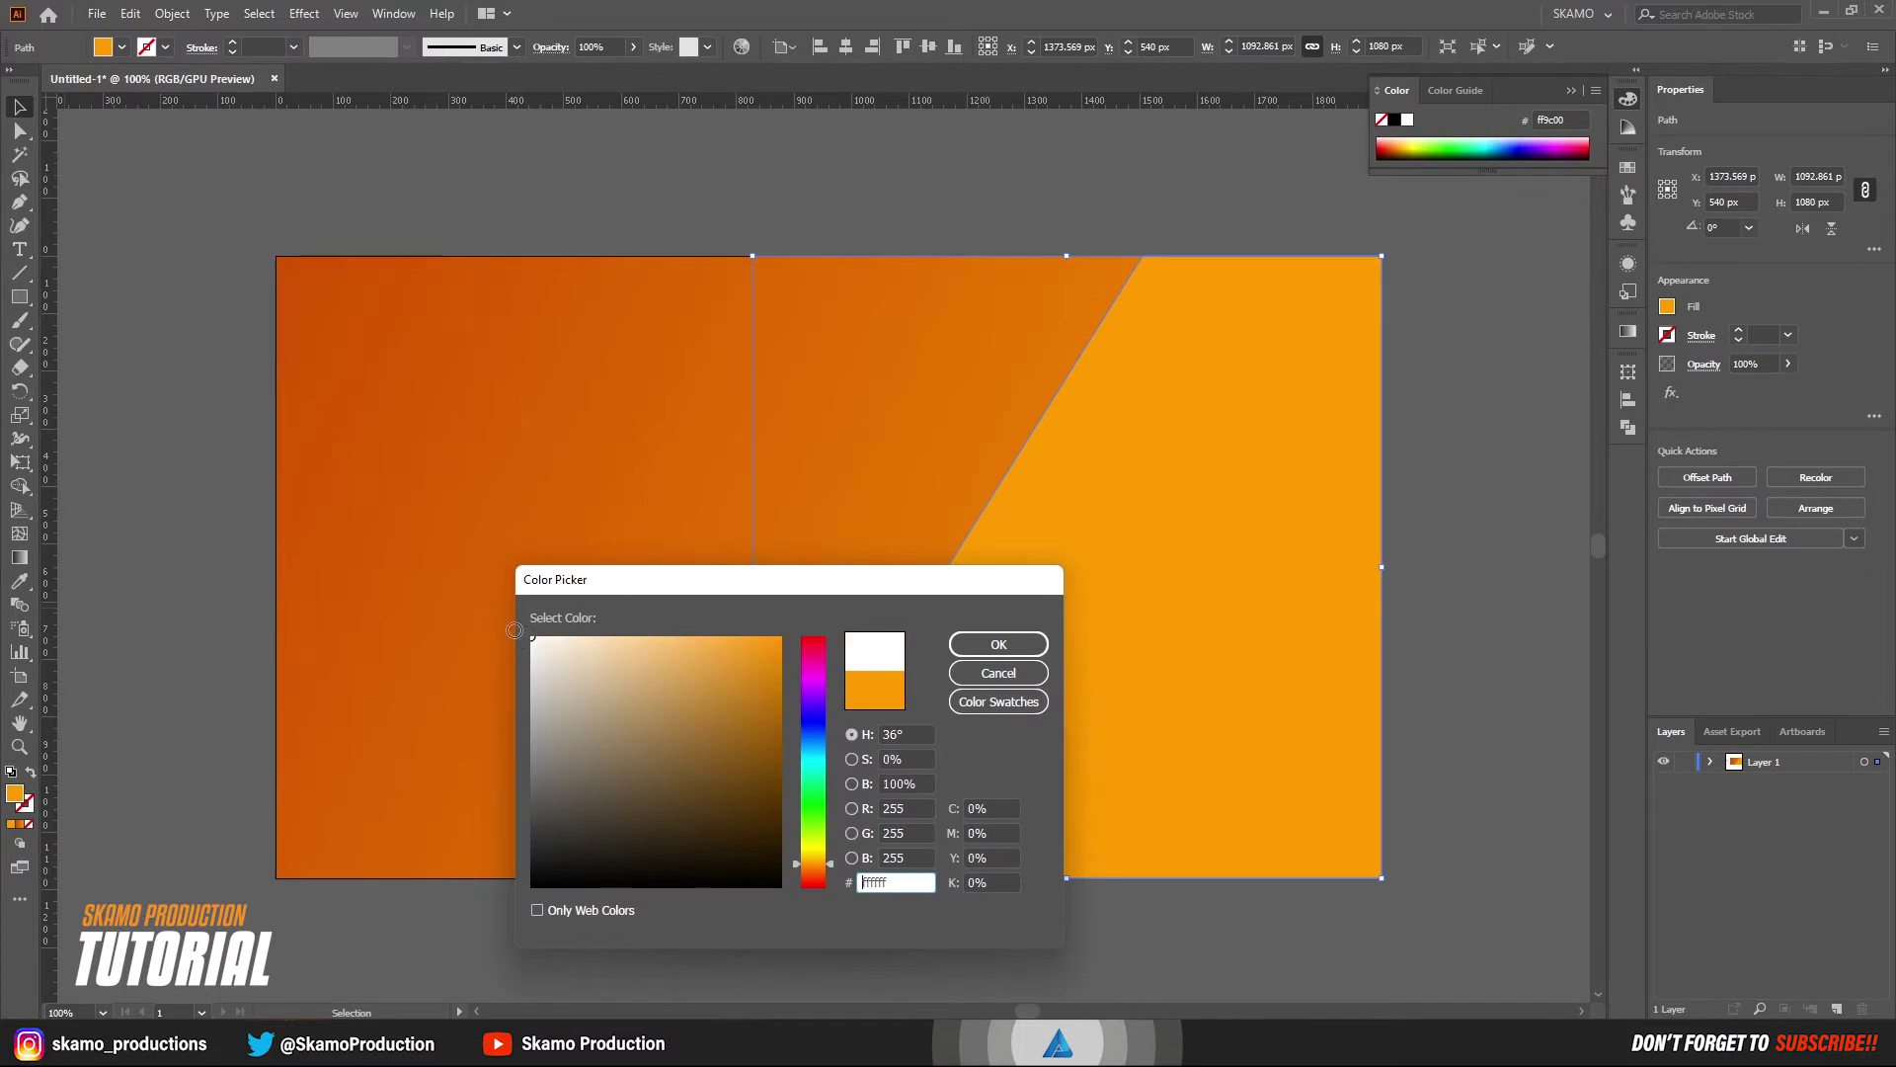
left_click(1019, 646)
left_click(696, 204)
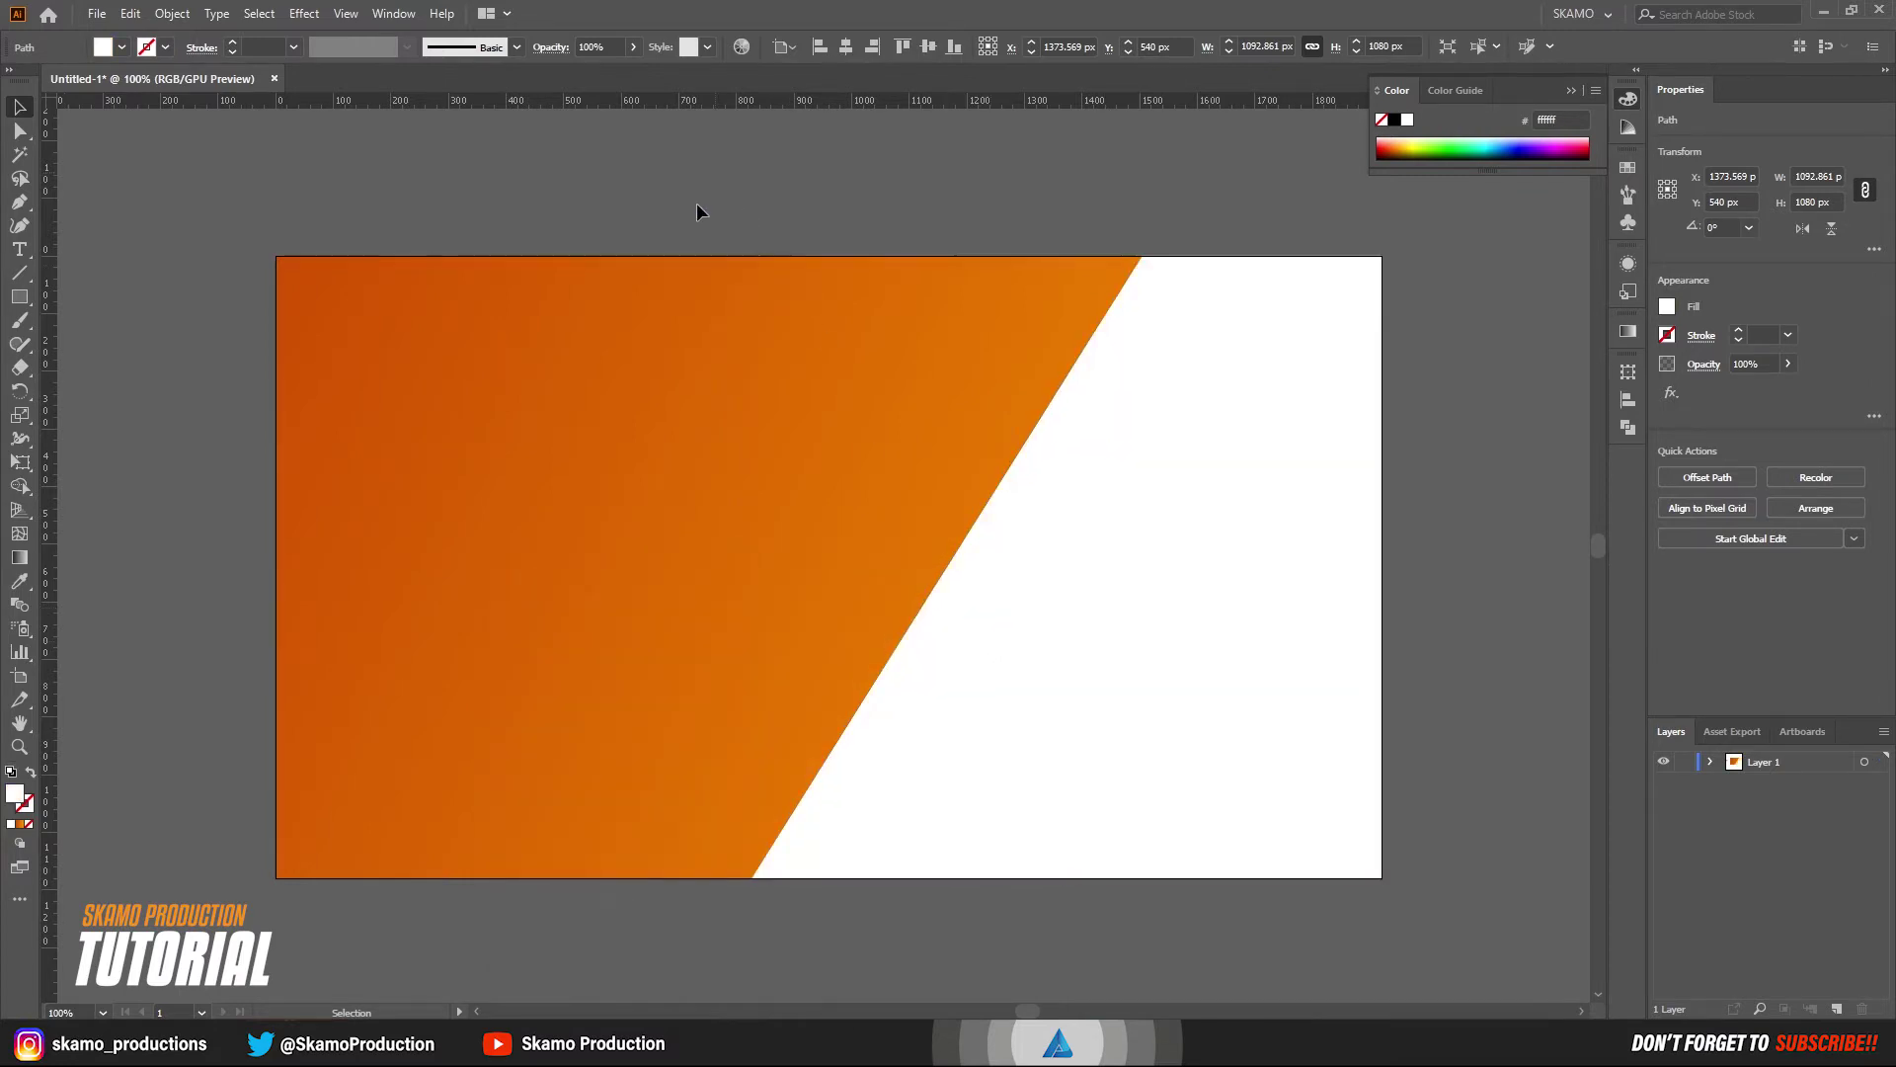
left_click(648, 302)
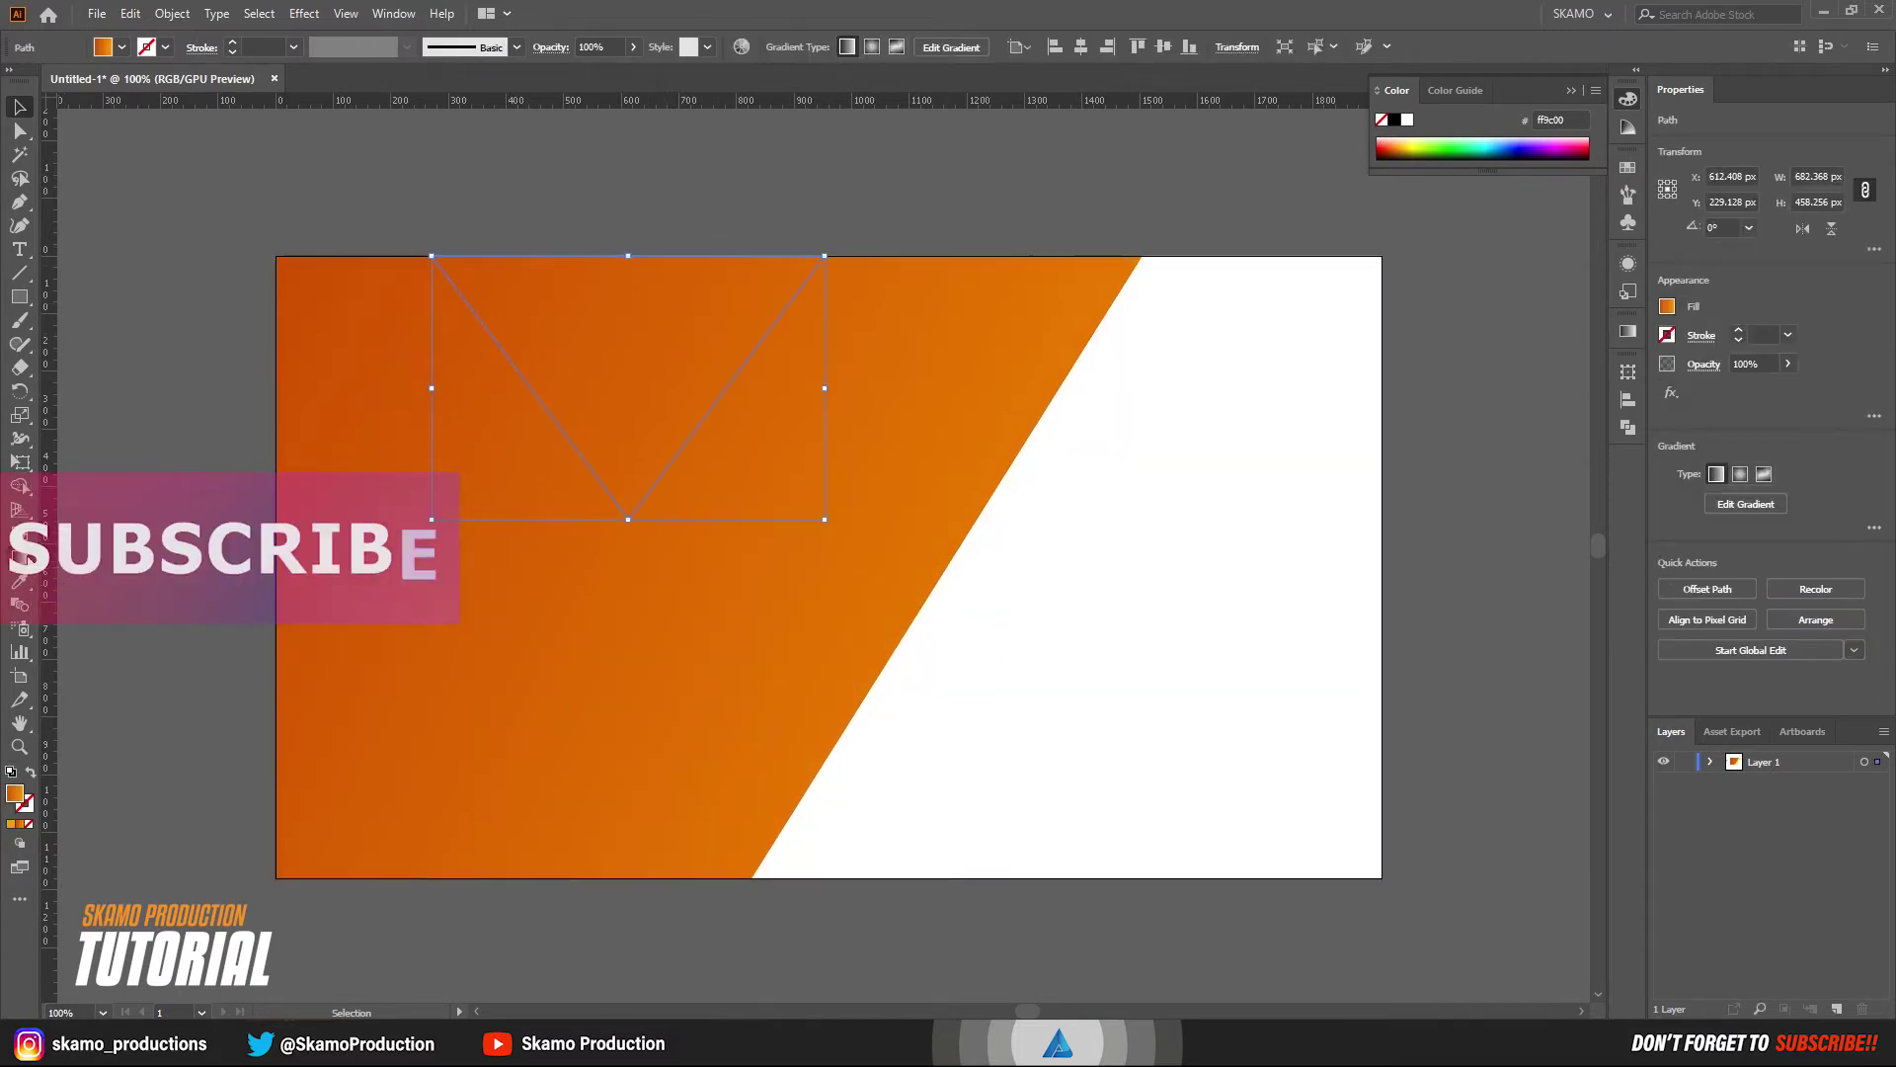
- Give the top triangle a horizontal dark-to-bright orange gradient
key("g")
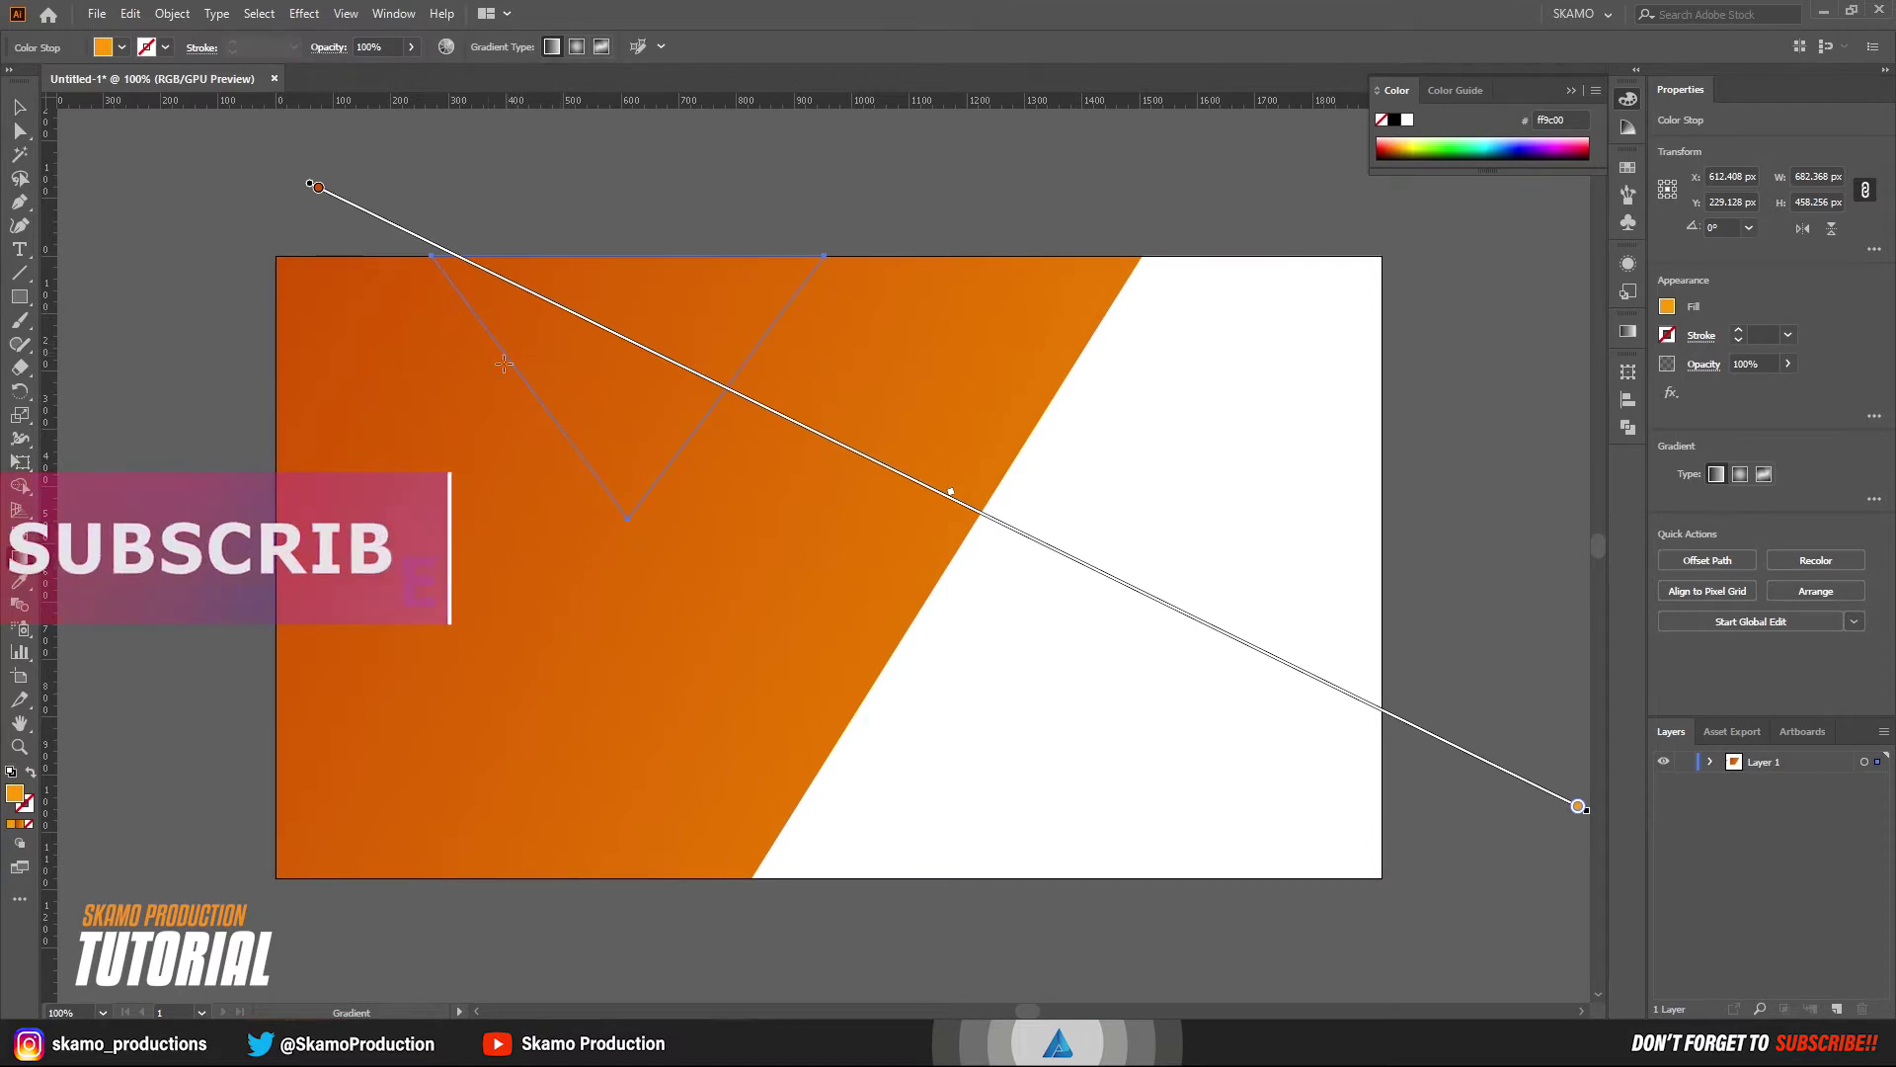
left_click_drag(514, 360, 778, 394)
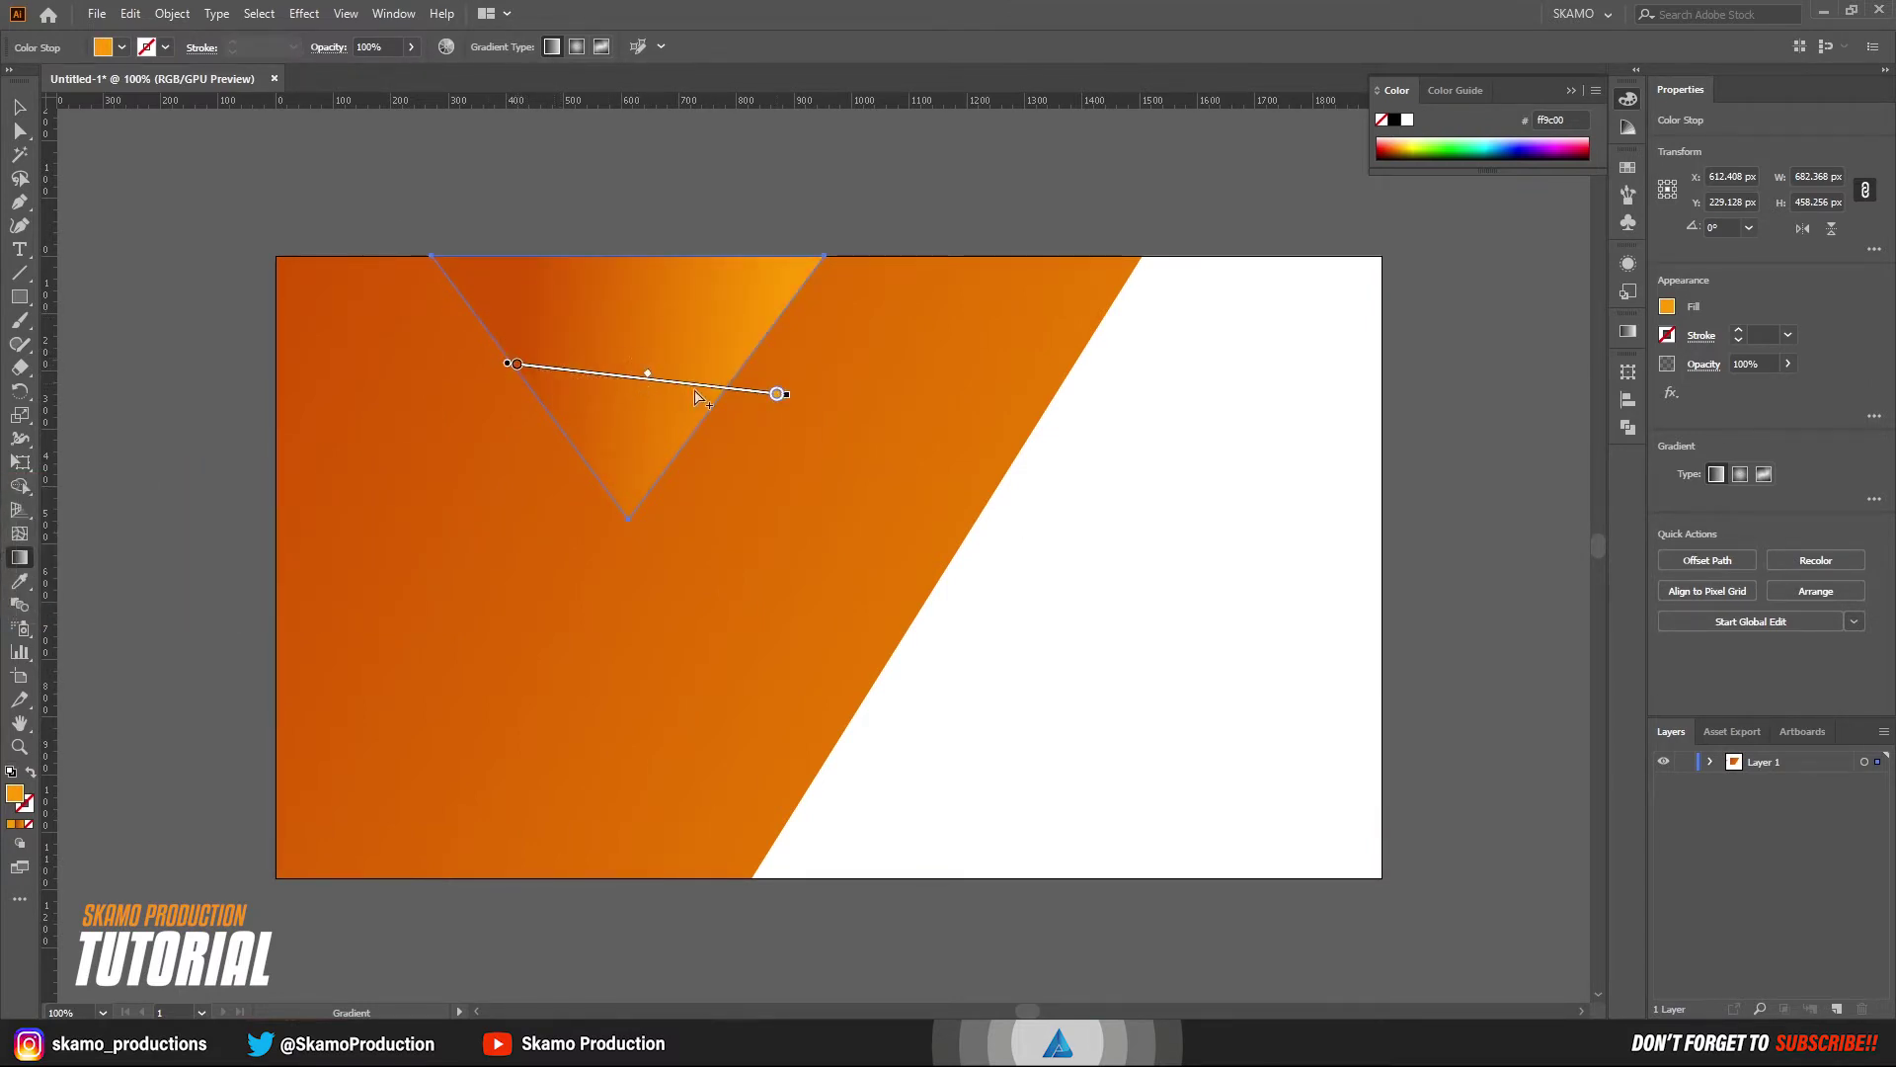
left_click_drag(574, 387, 783, 387)
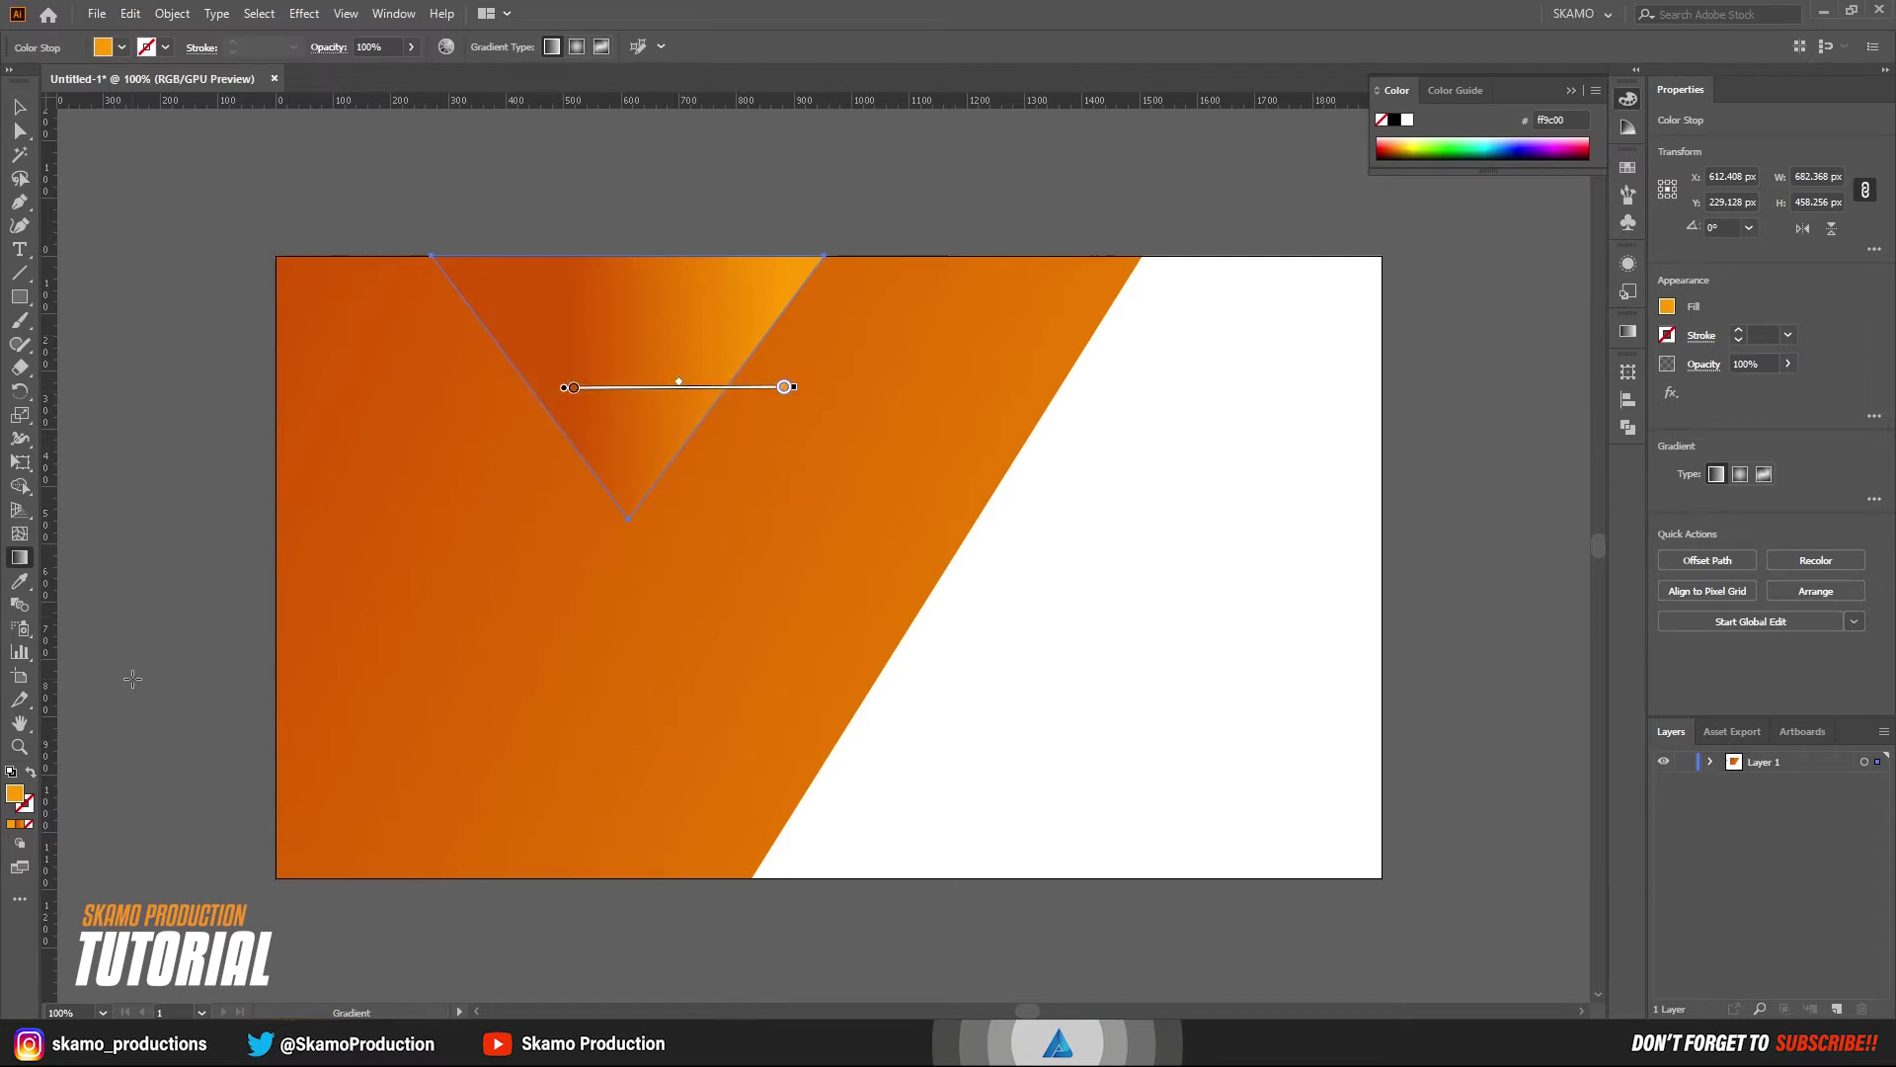
left_click(19, 105)
- Give the bottom-left triangle a horizontal bright-to-dark orange gradient, then deselect it
left_click_drag(339, 872, 360, 821)
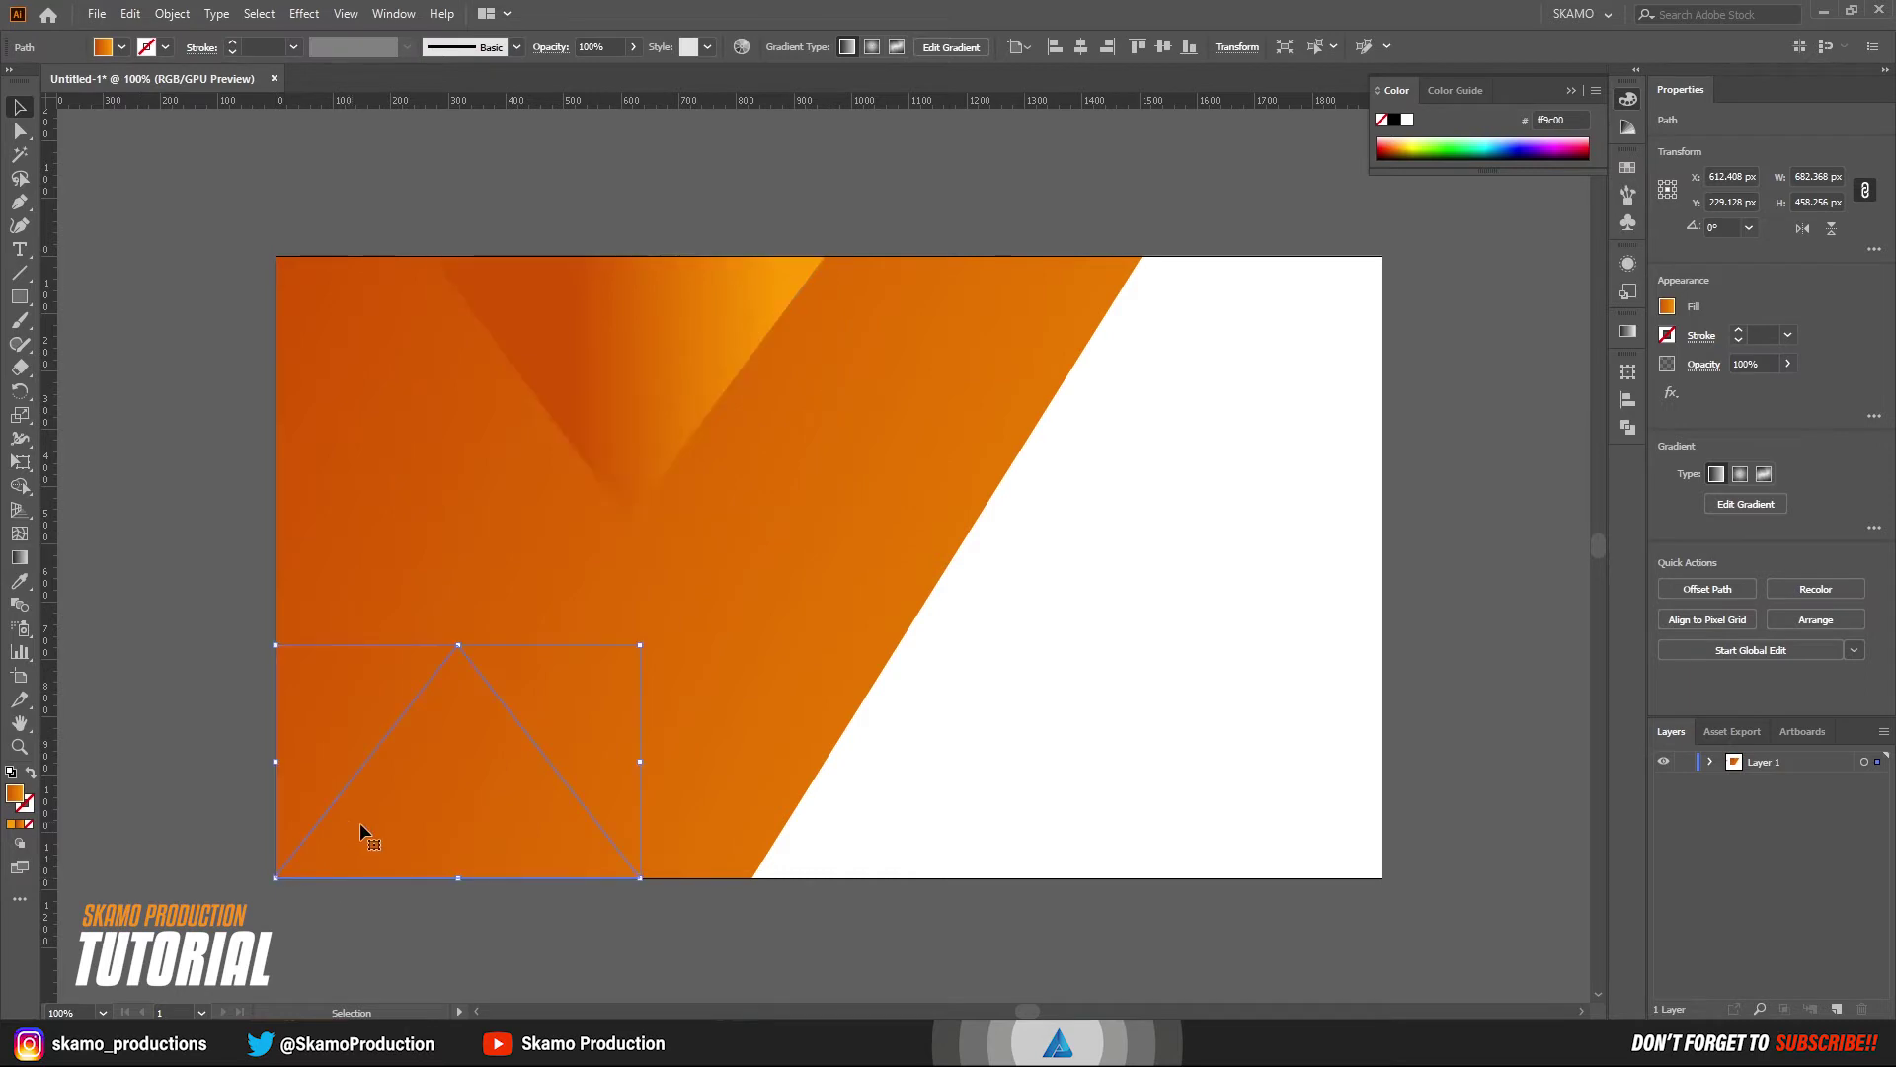
left_click(19, 557)
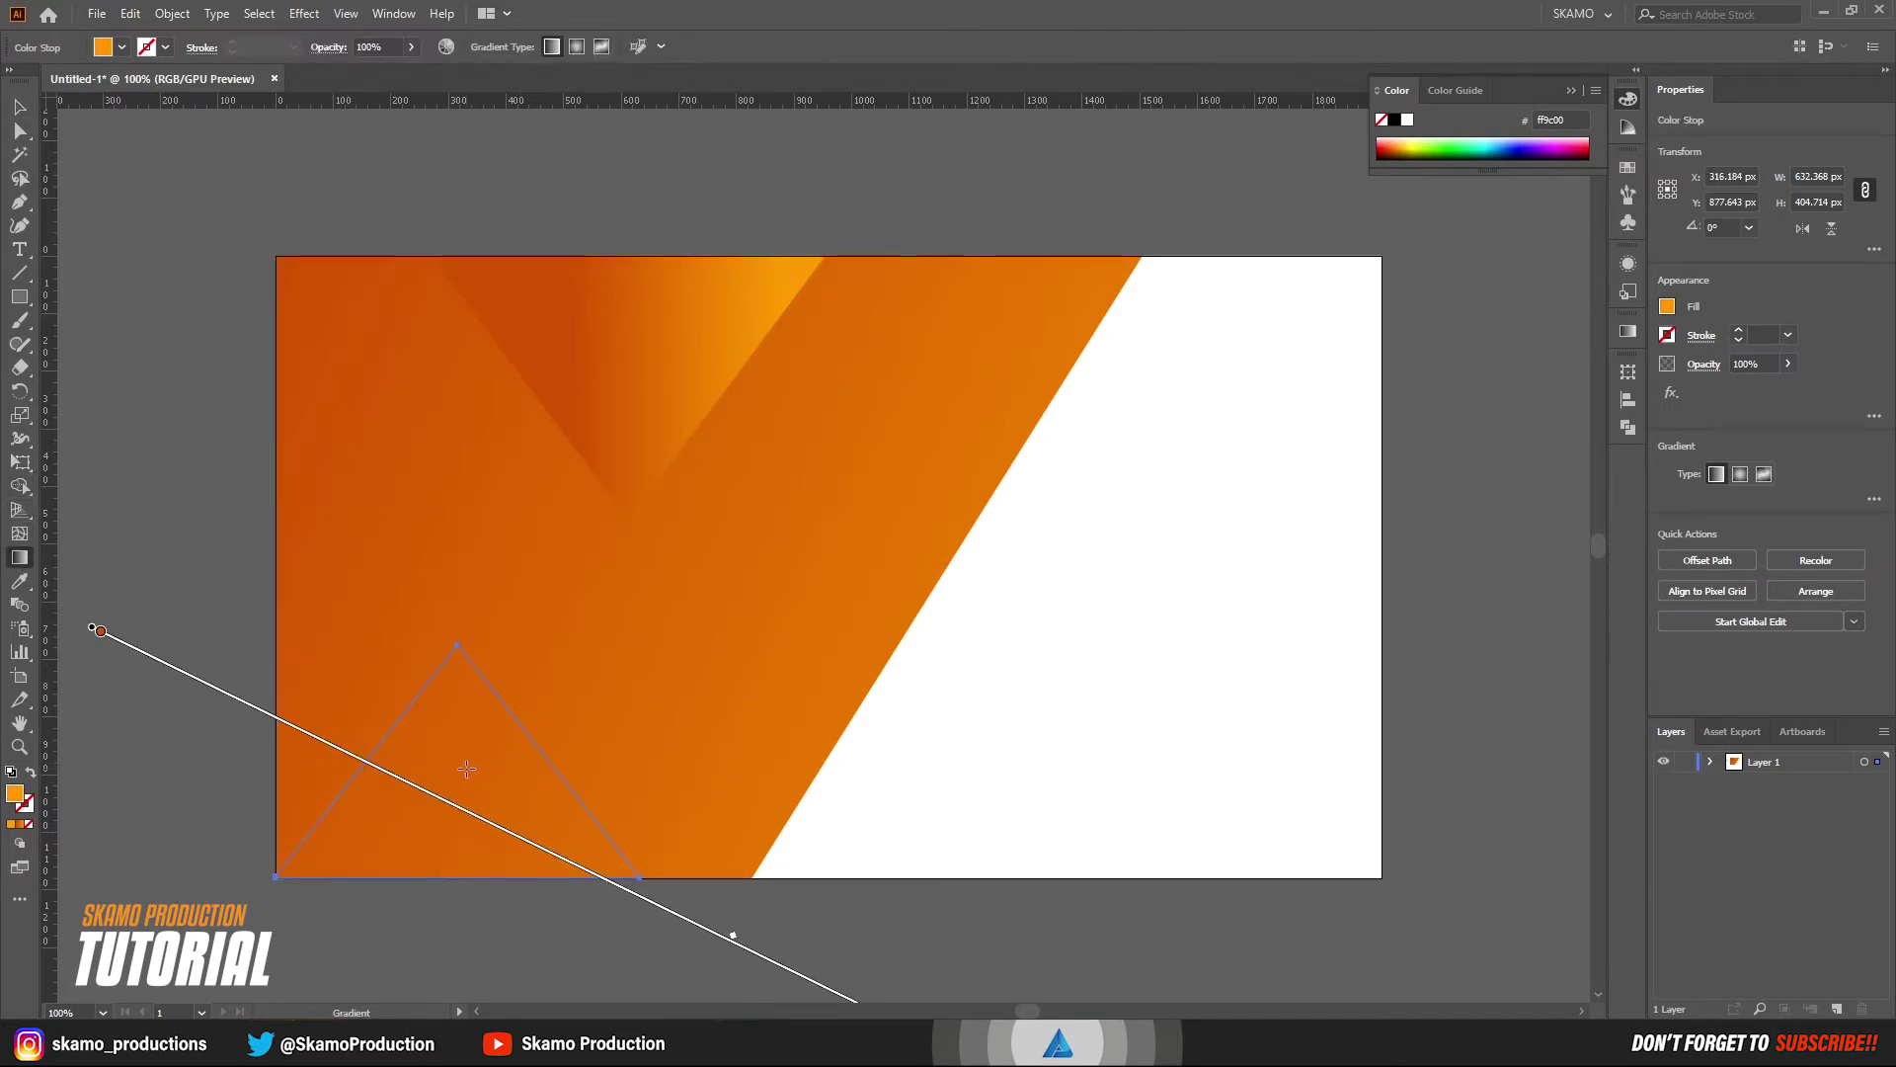
left_click_drag(515, 763, 313, 782)
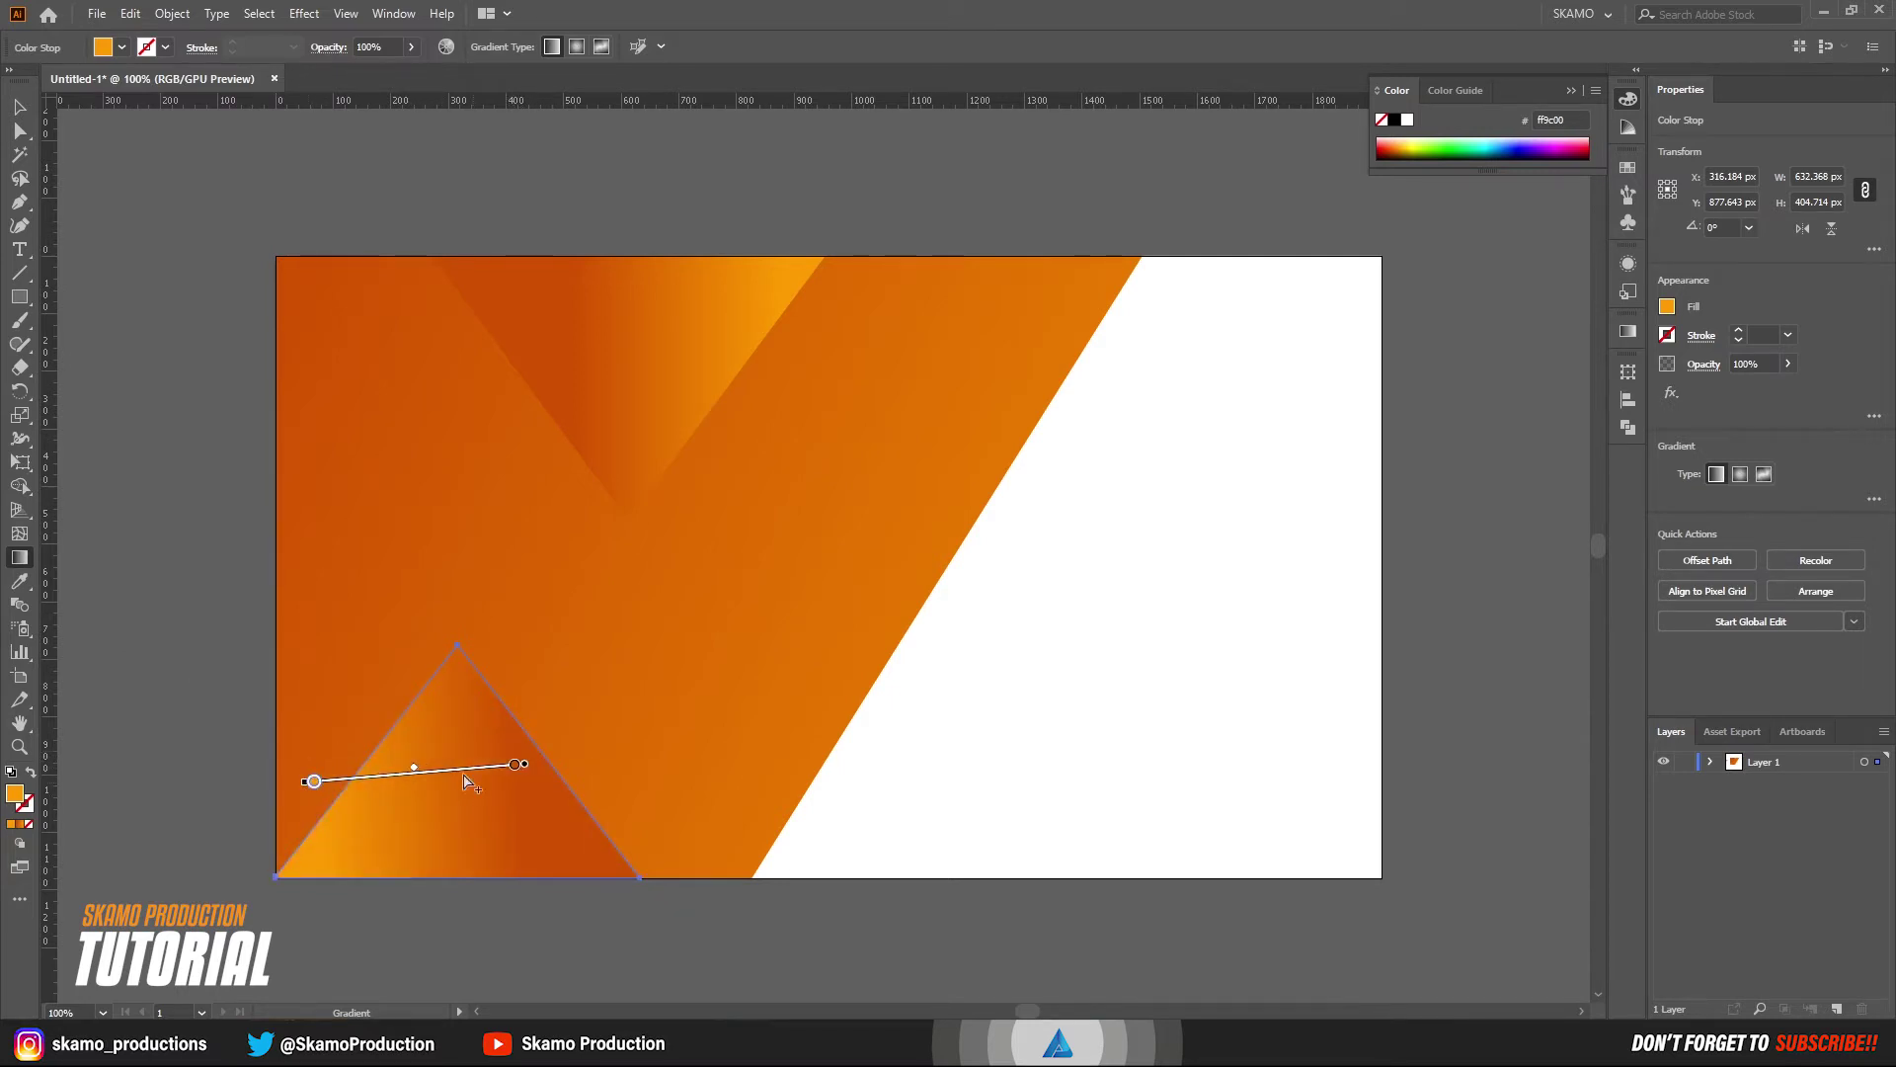
left_click_drag(568, 817, 249, 818)
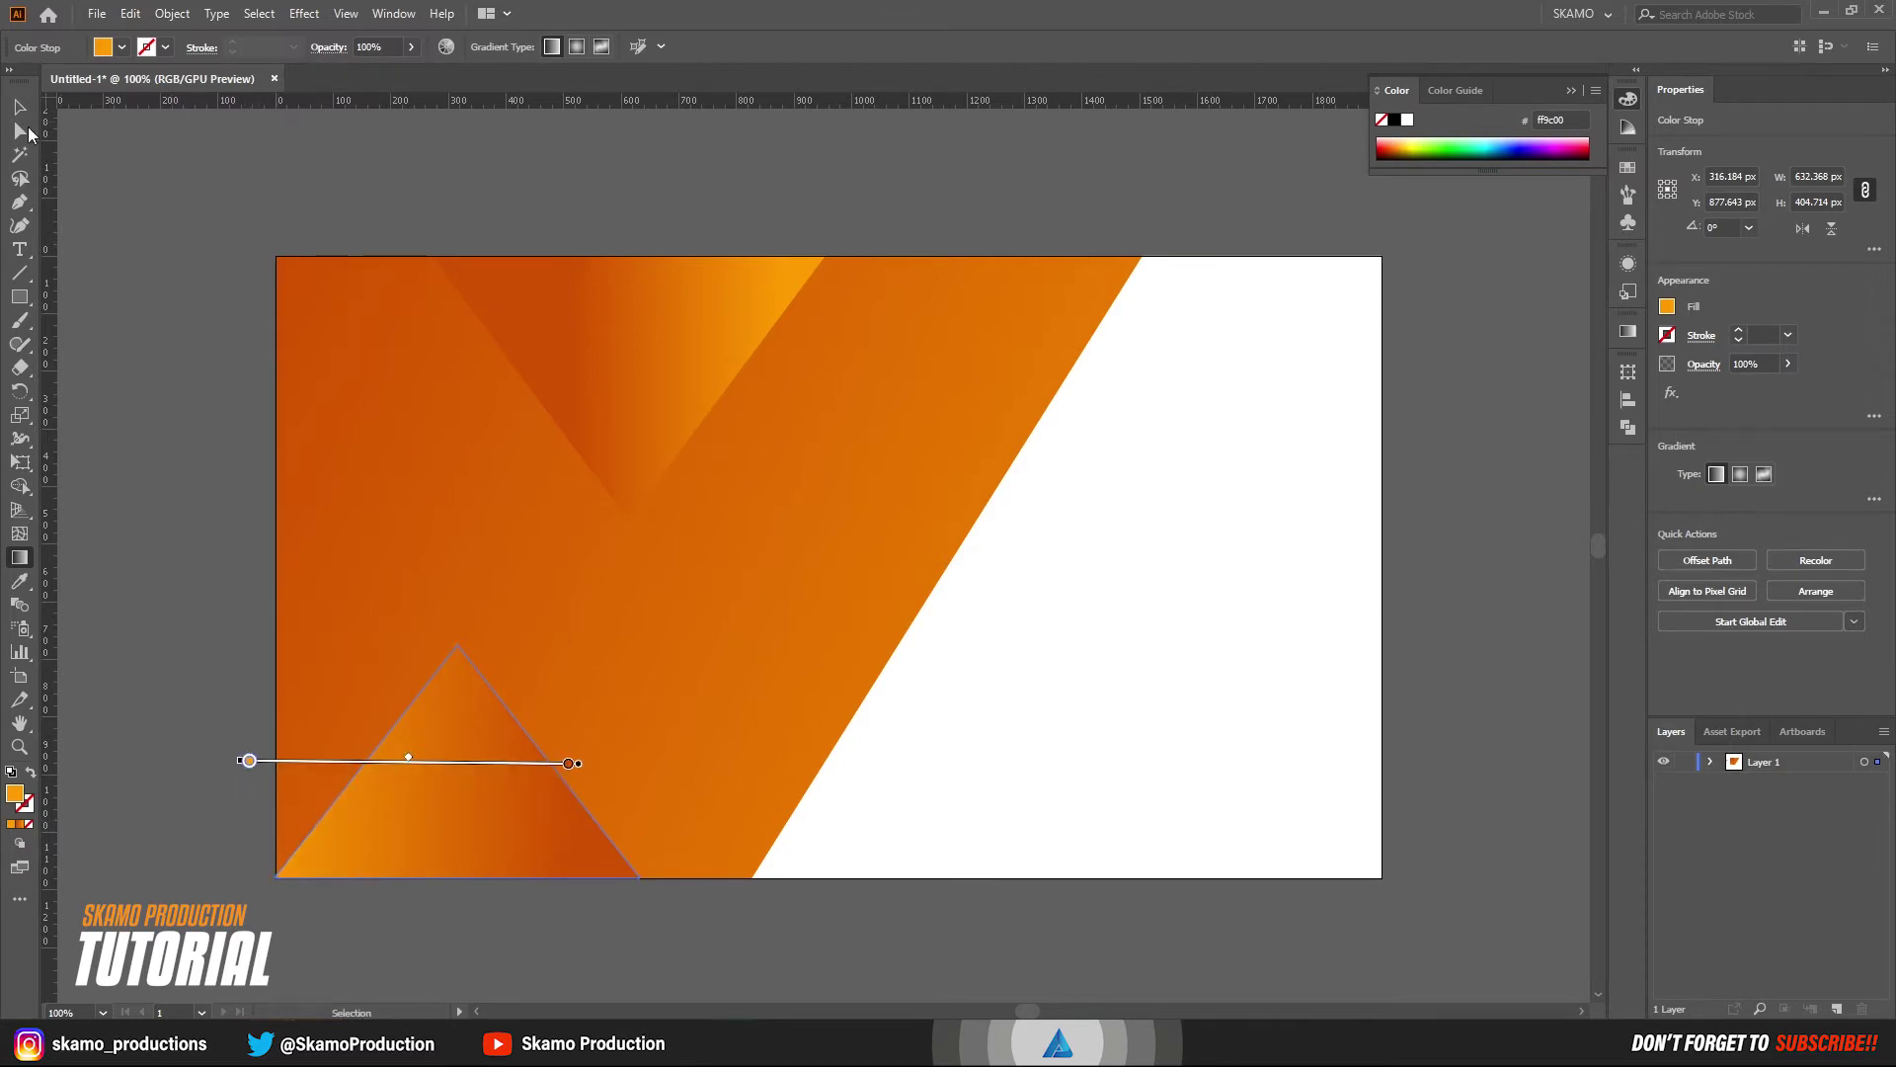
left_click(20, 105)
left_click(186, 357)
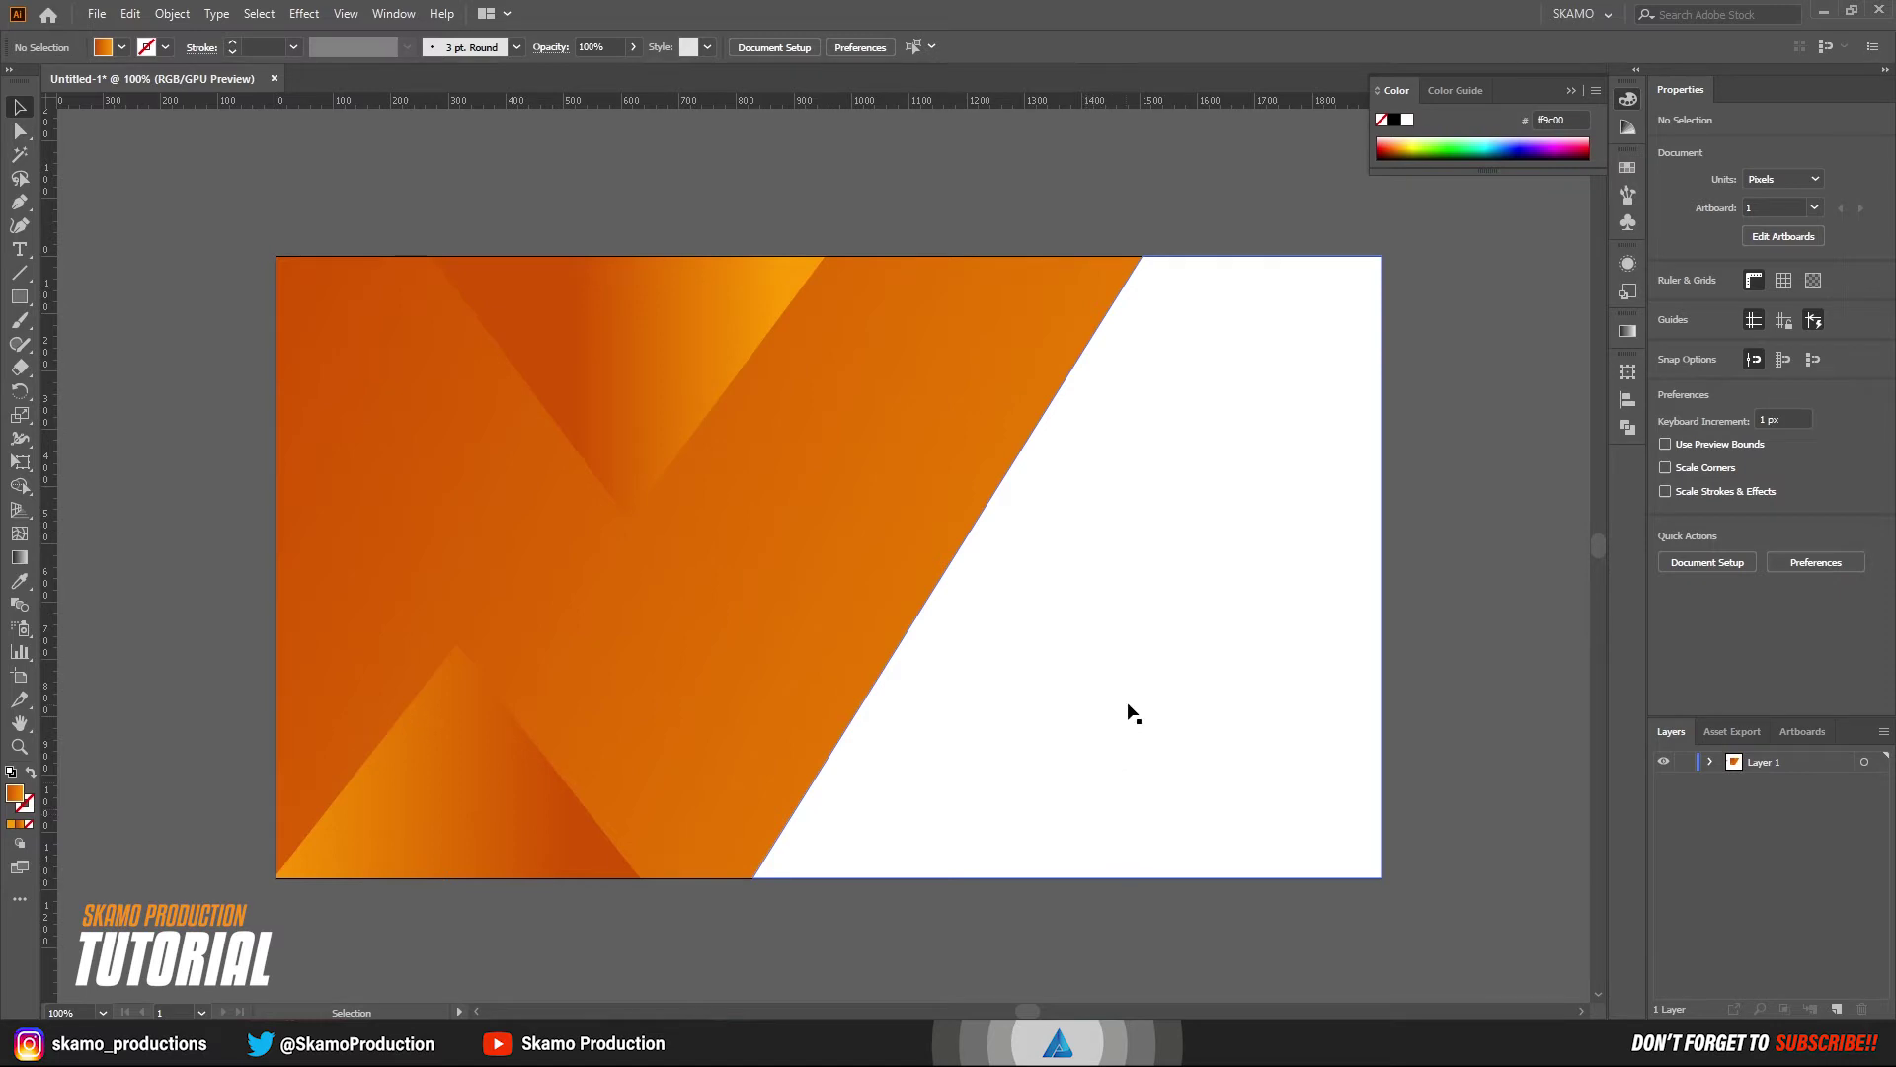
- Move the white slanted shape off the banner to its right
left_click_drag(1149, 734, 1223, 775)
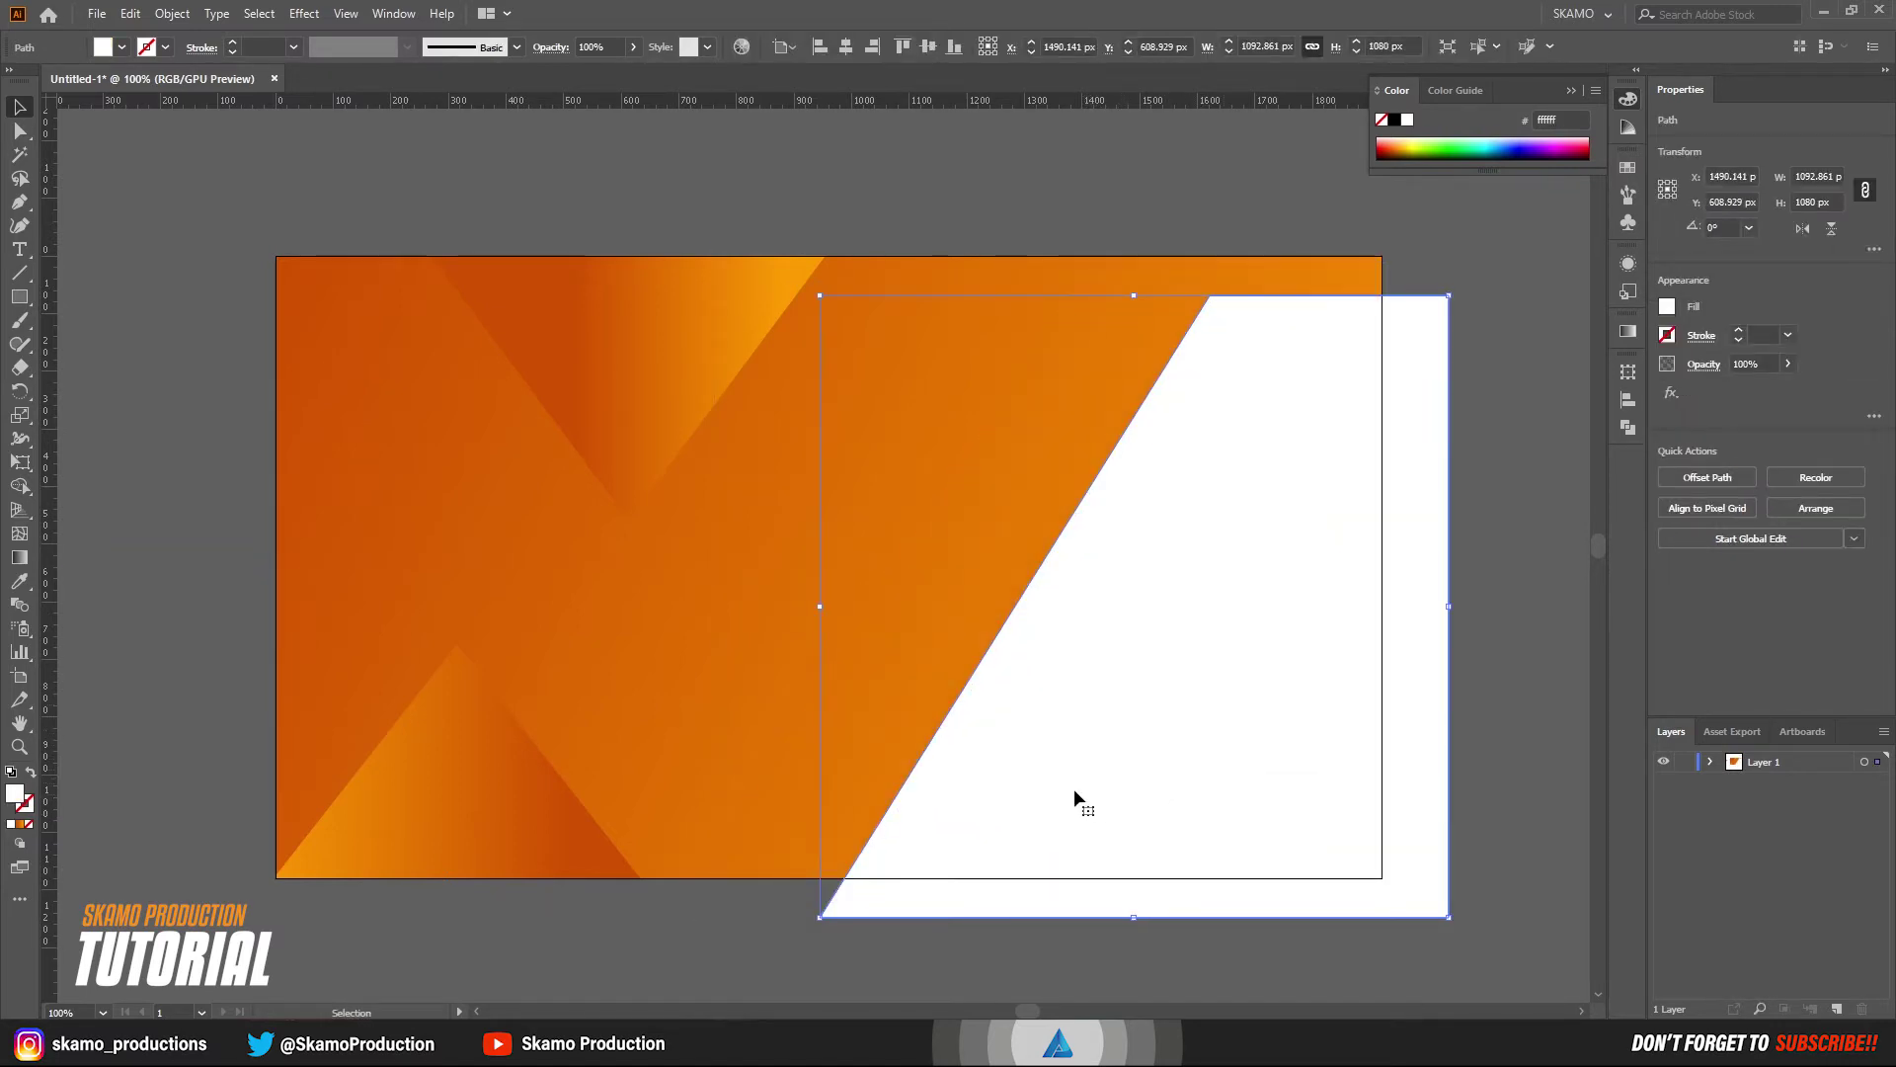
left_click_drag(979, 731, 687, 623)
mouse_move(809, 571)
left_mouse_down()
mouse_move(1201, 749)
mouse_move(1124, 713)
left_mouse_up()
left_click_drag(762, 623, 593, 530)
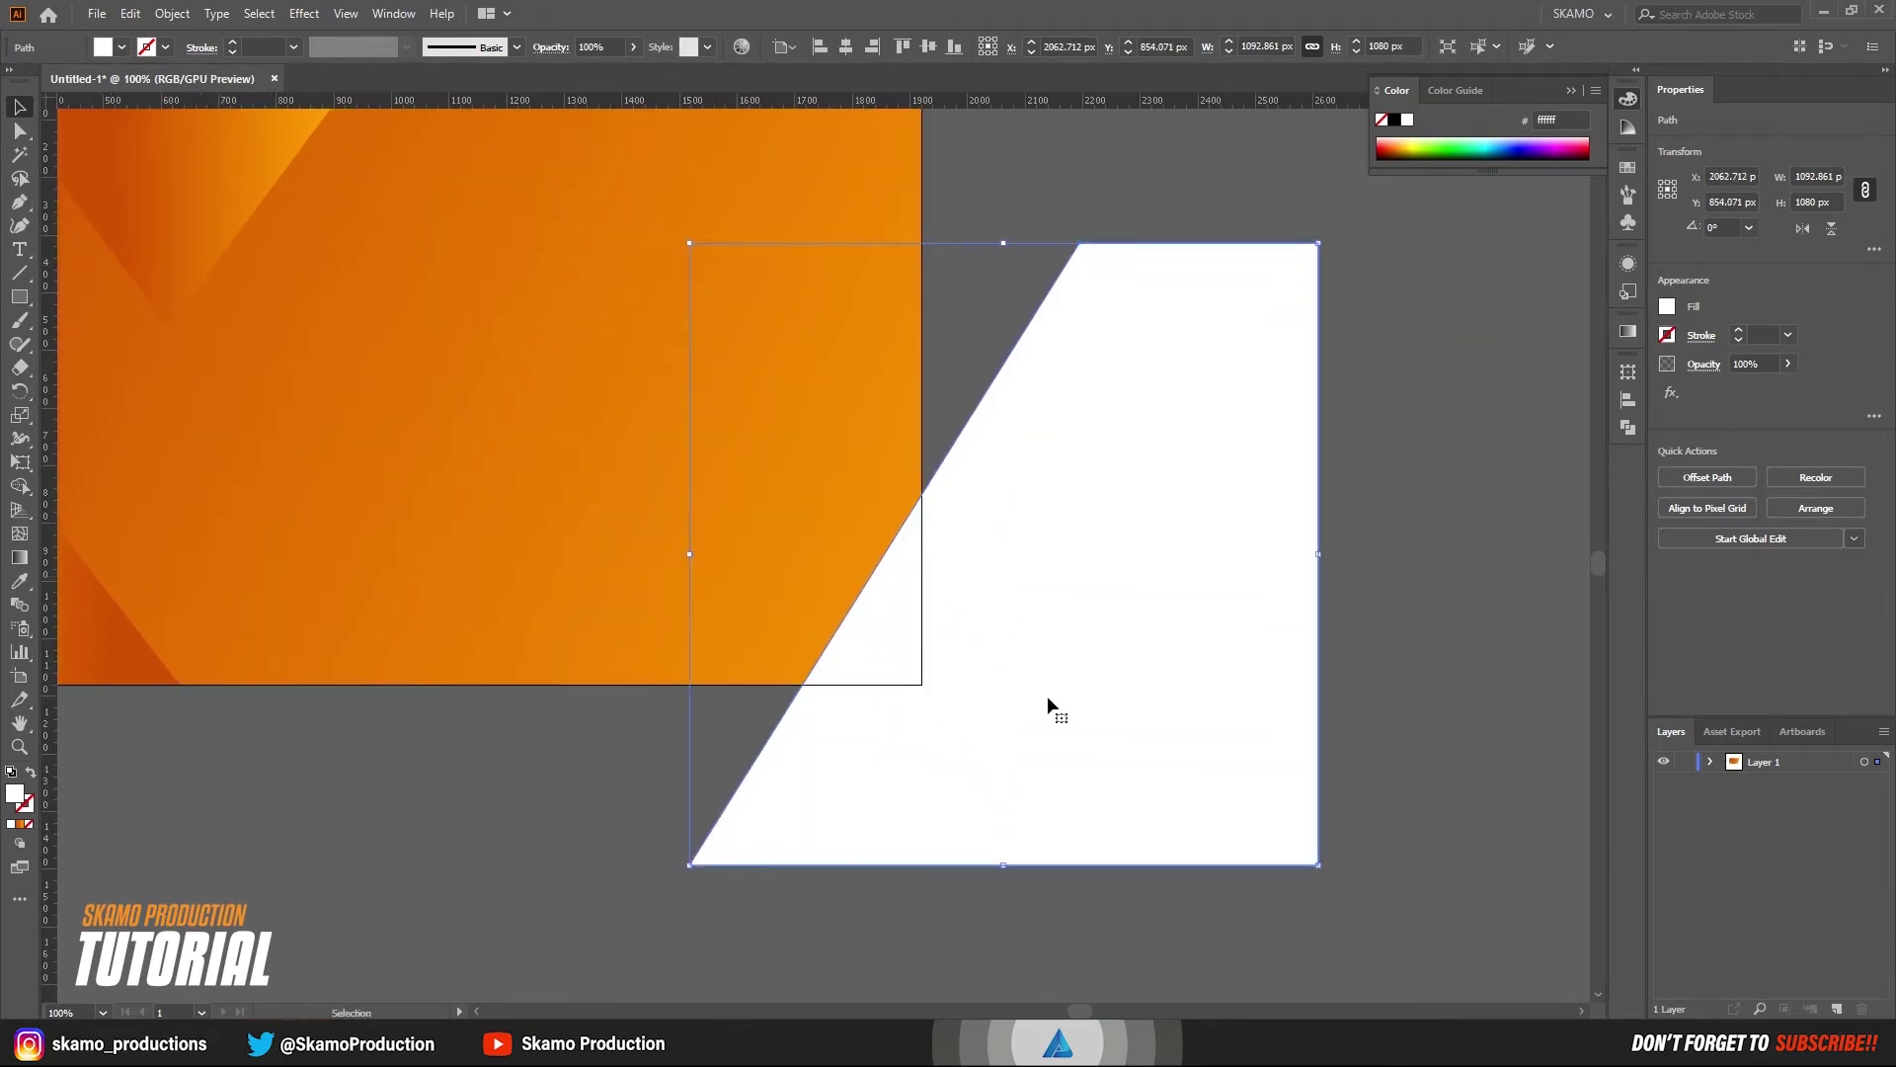
left_click_drag(1046, 695, 1227, 744)
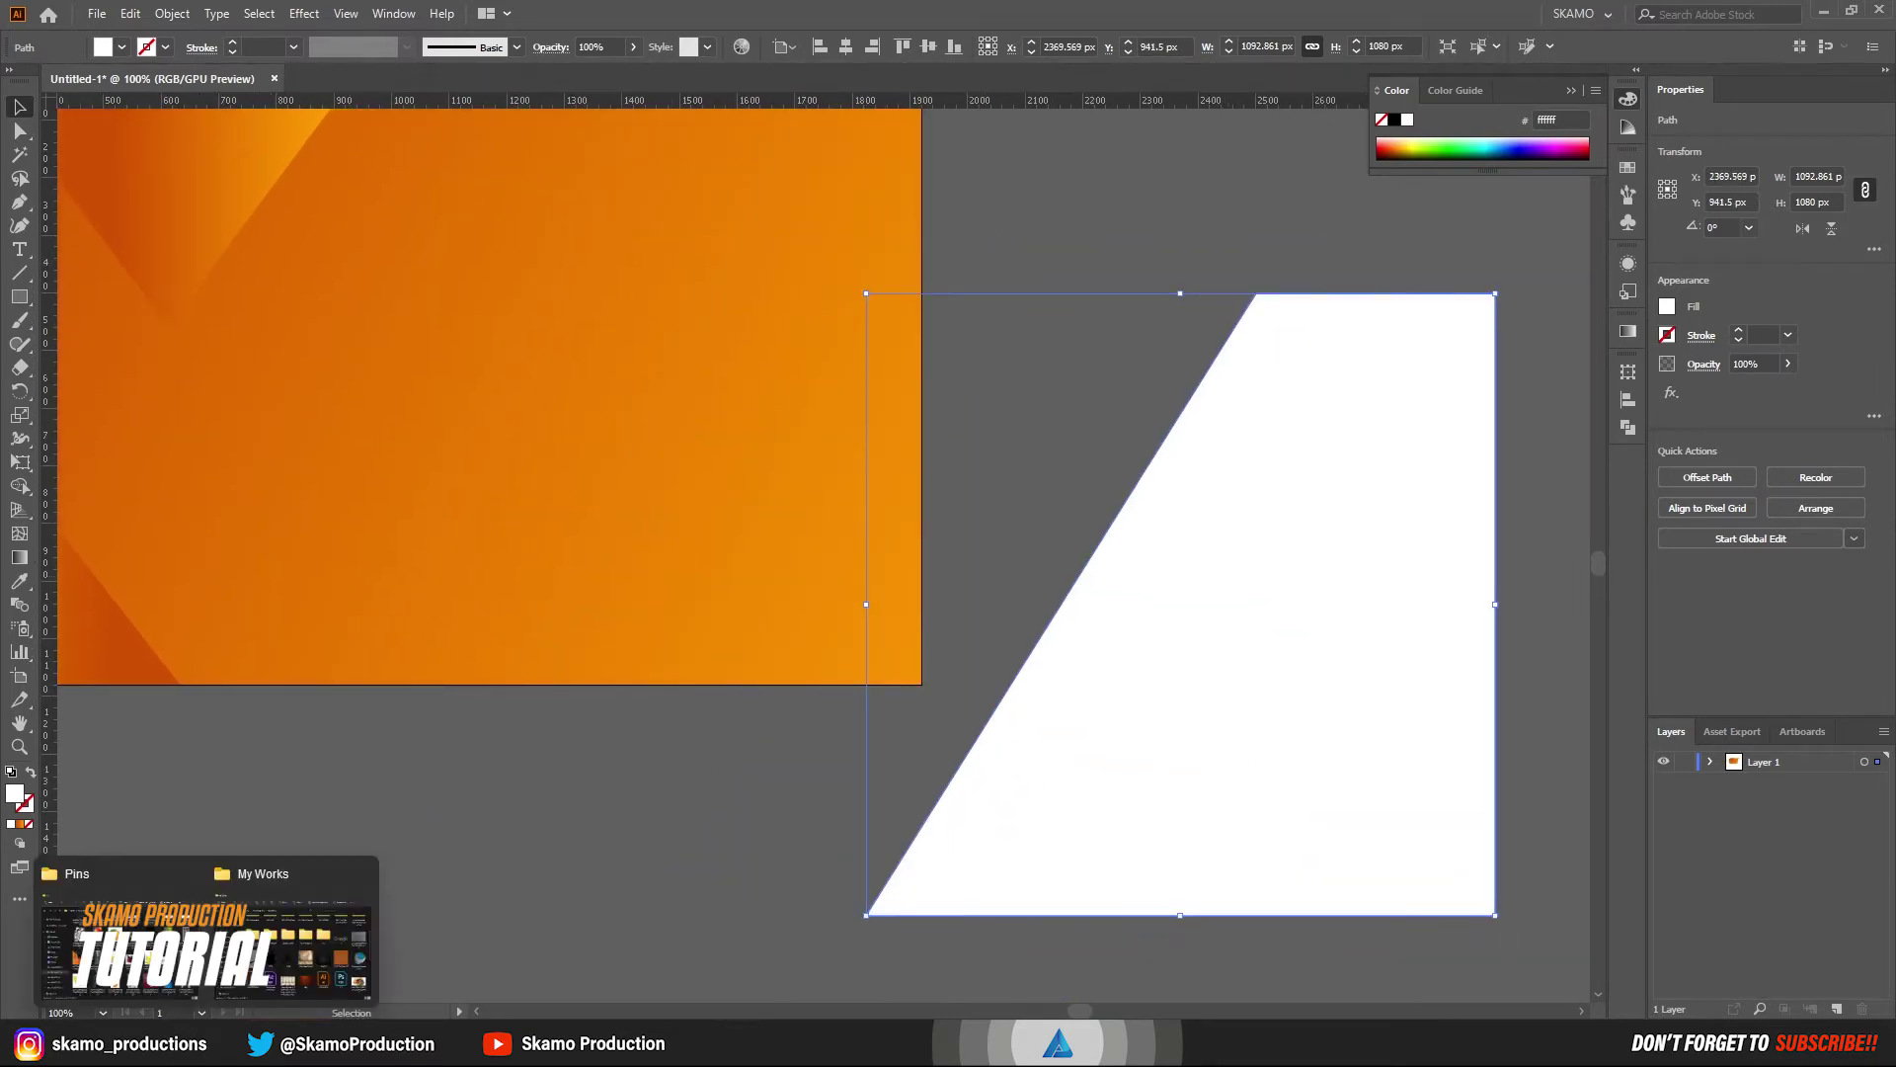
- Drag the black sneaker photo from the pictures folder onto the canvas
left_click(118, 948)
left_click_drag(1093, 602, 1239, 716)
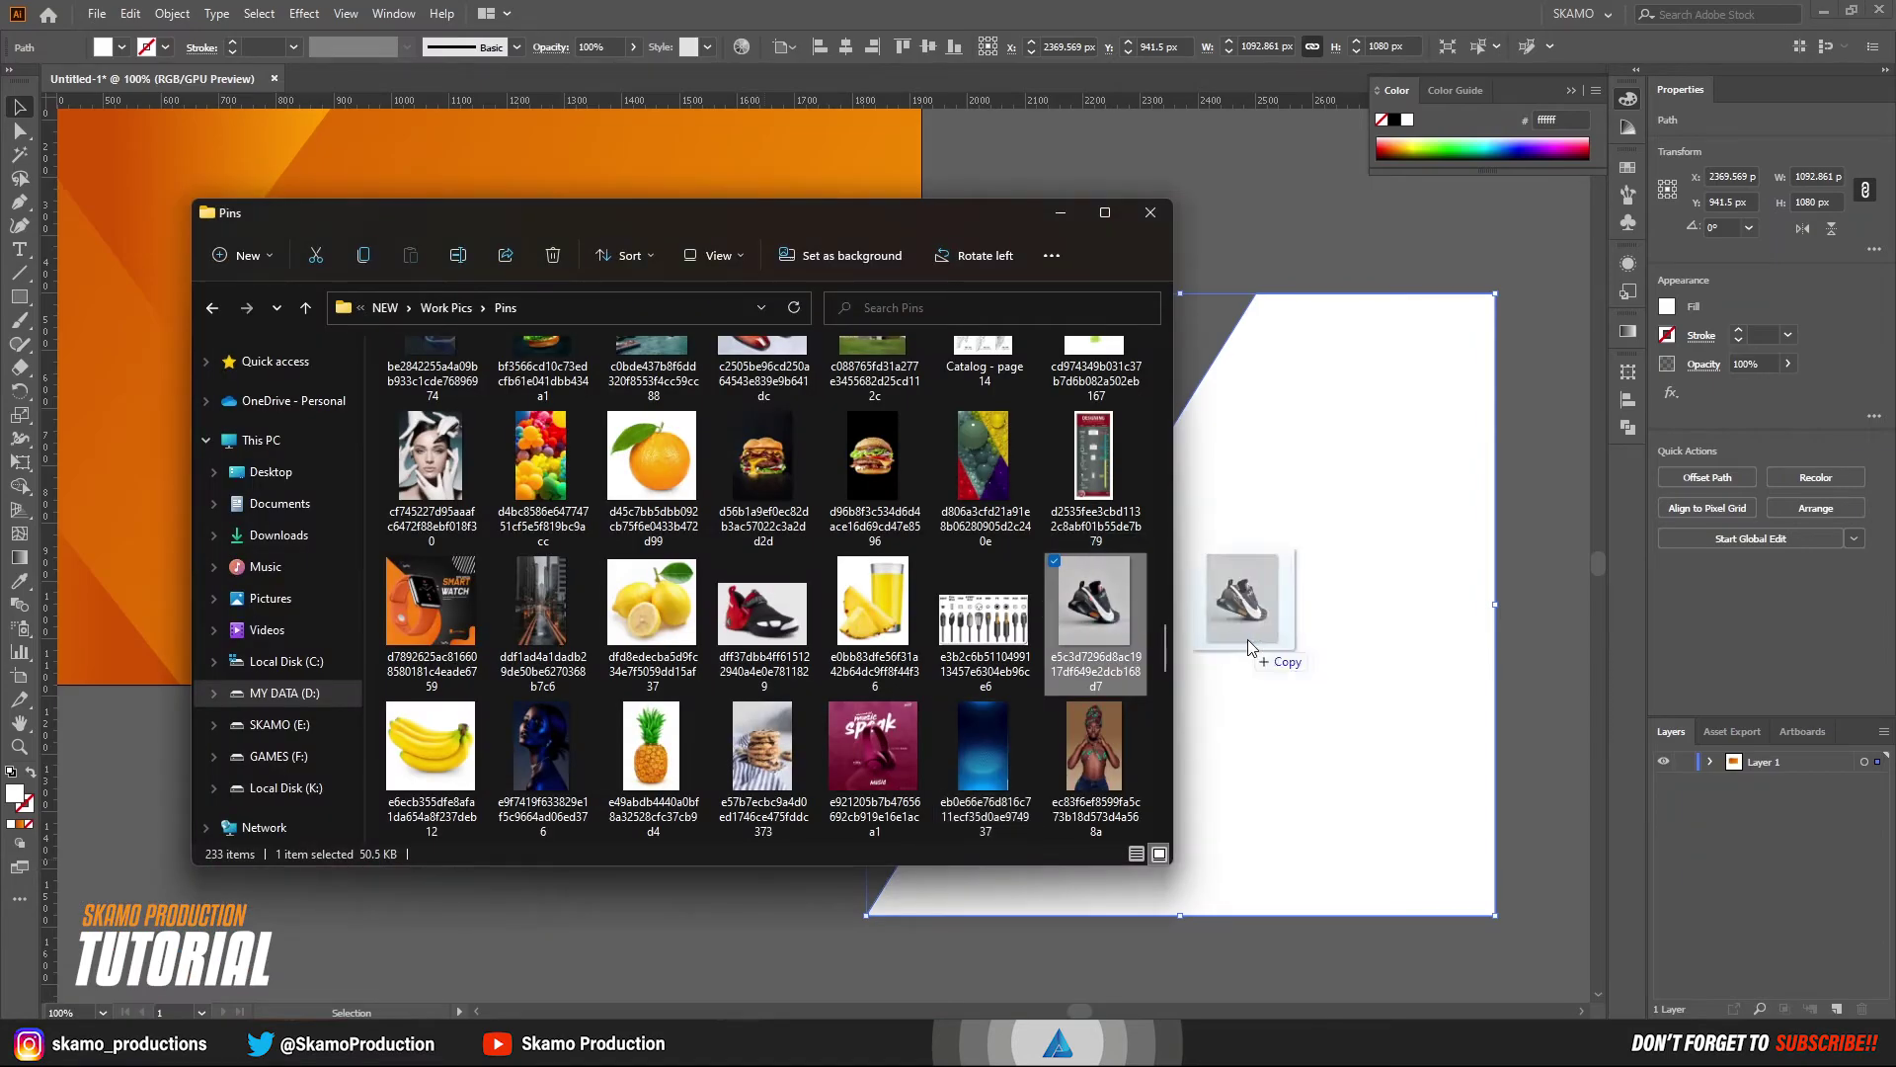
left_click(1268, 419)
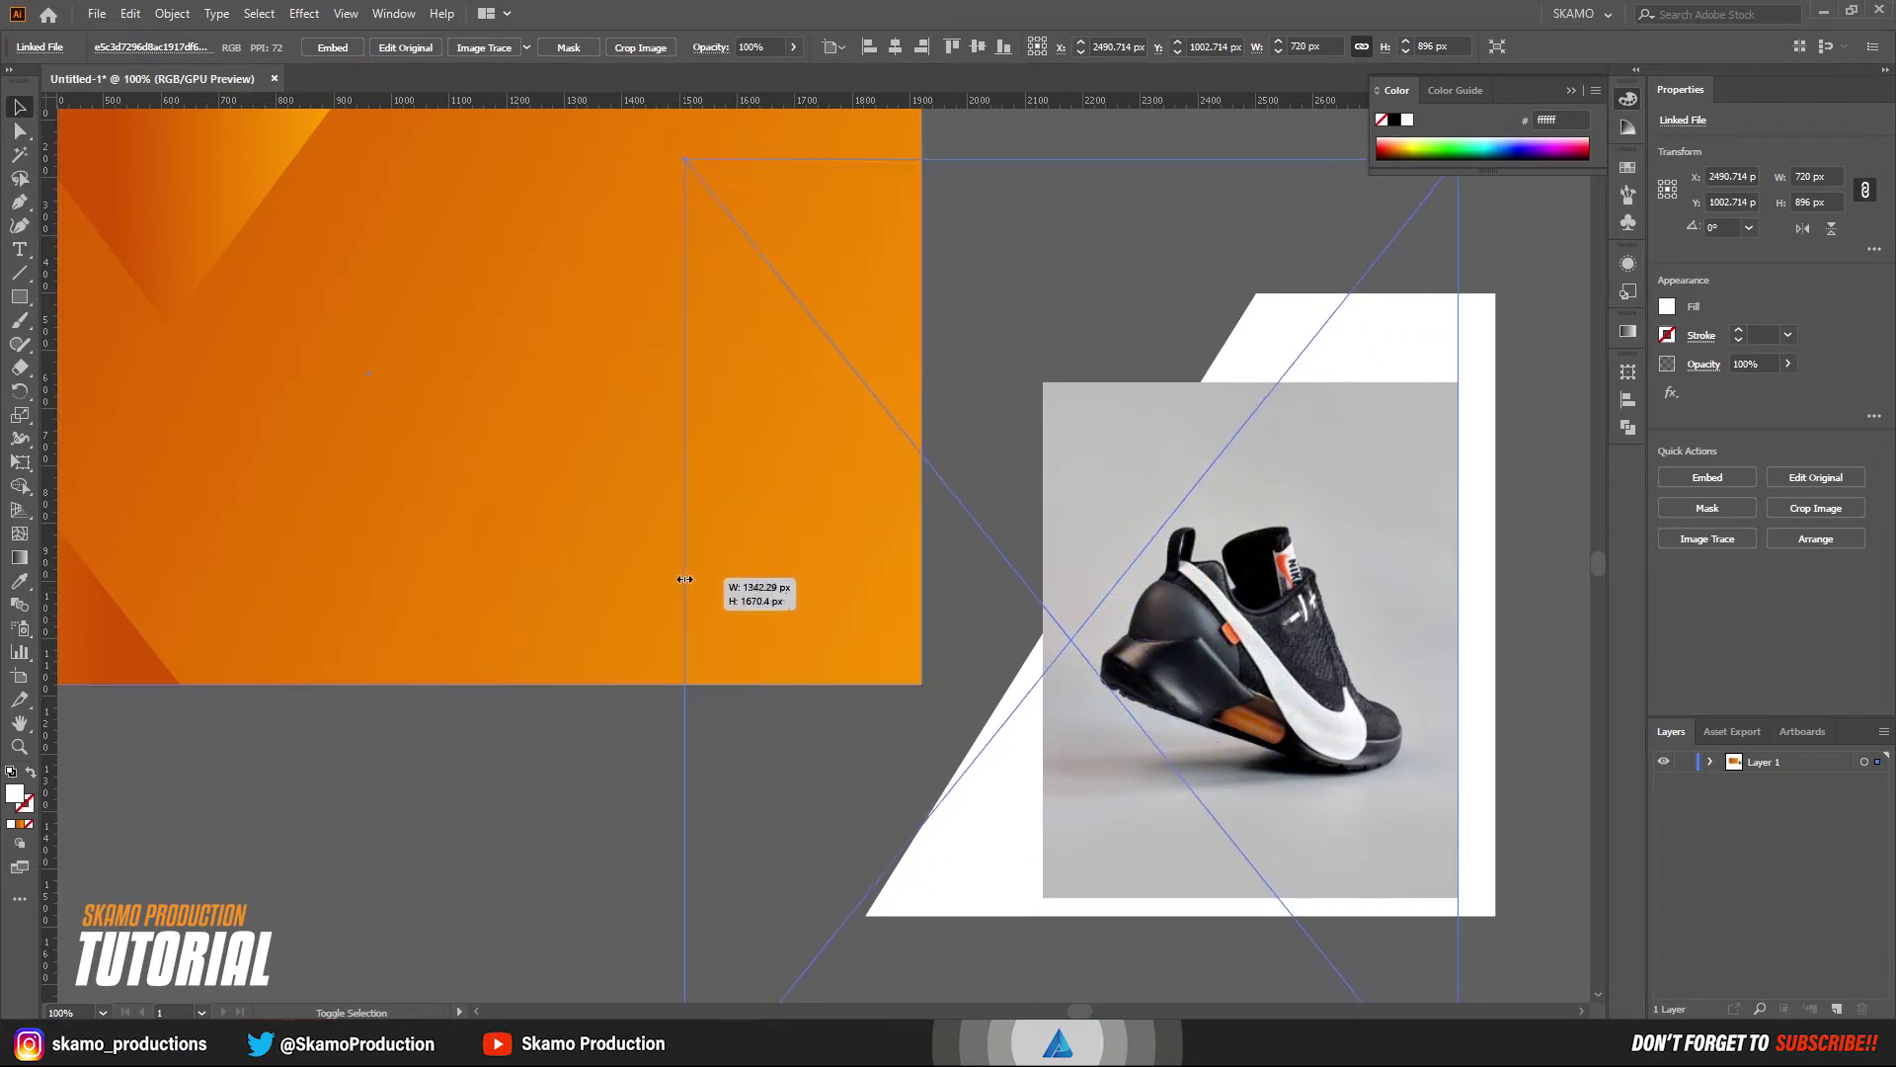
- Resize and move the sneaker photo so it covers the white slanted shape
left_click_drag(1046, 639, 686, 583)
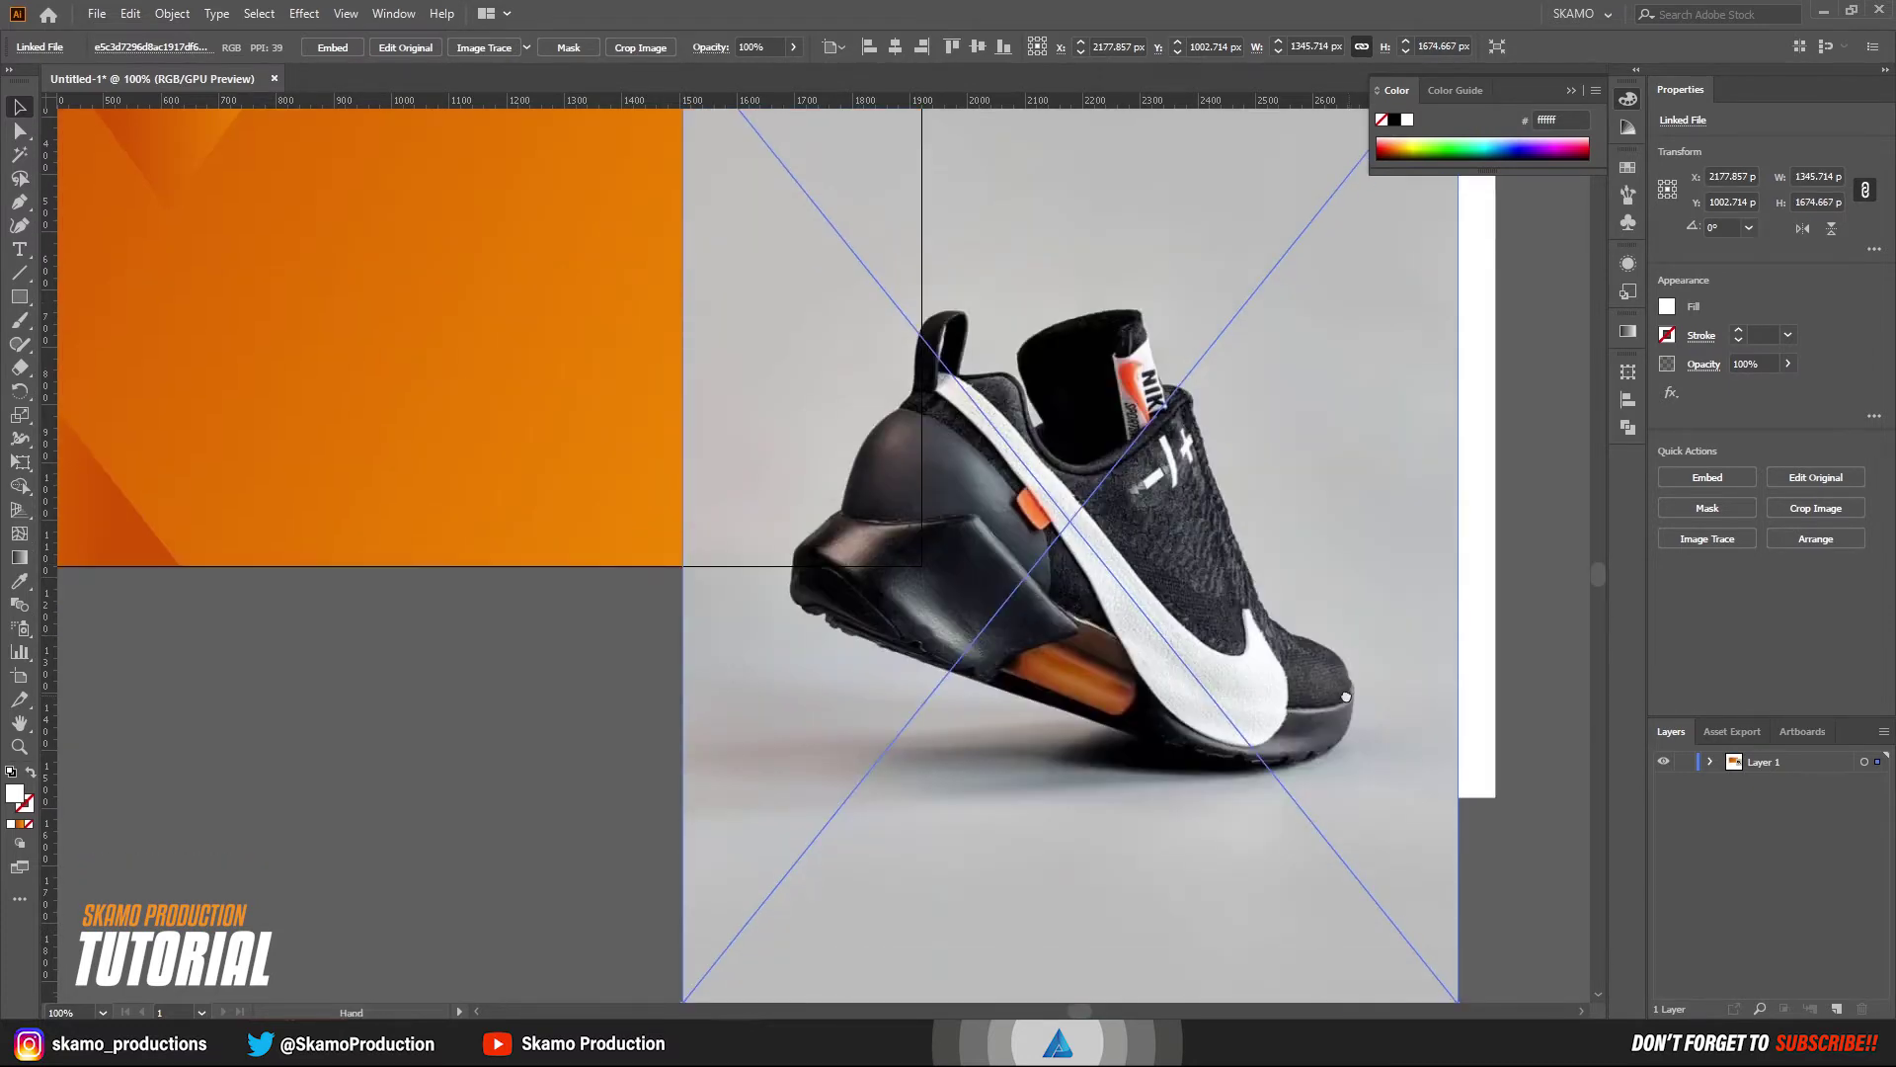
left_click_drag(1345, 697, 943, 687)
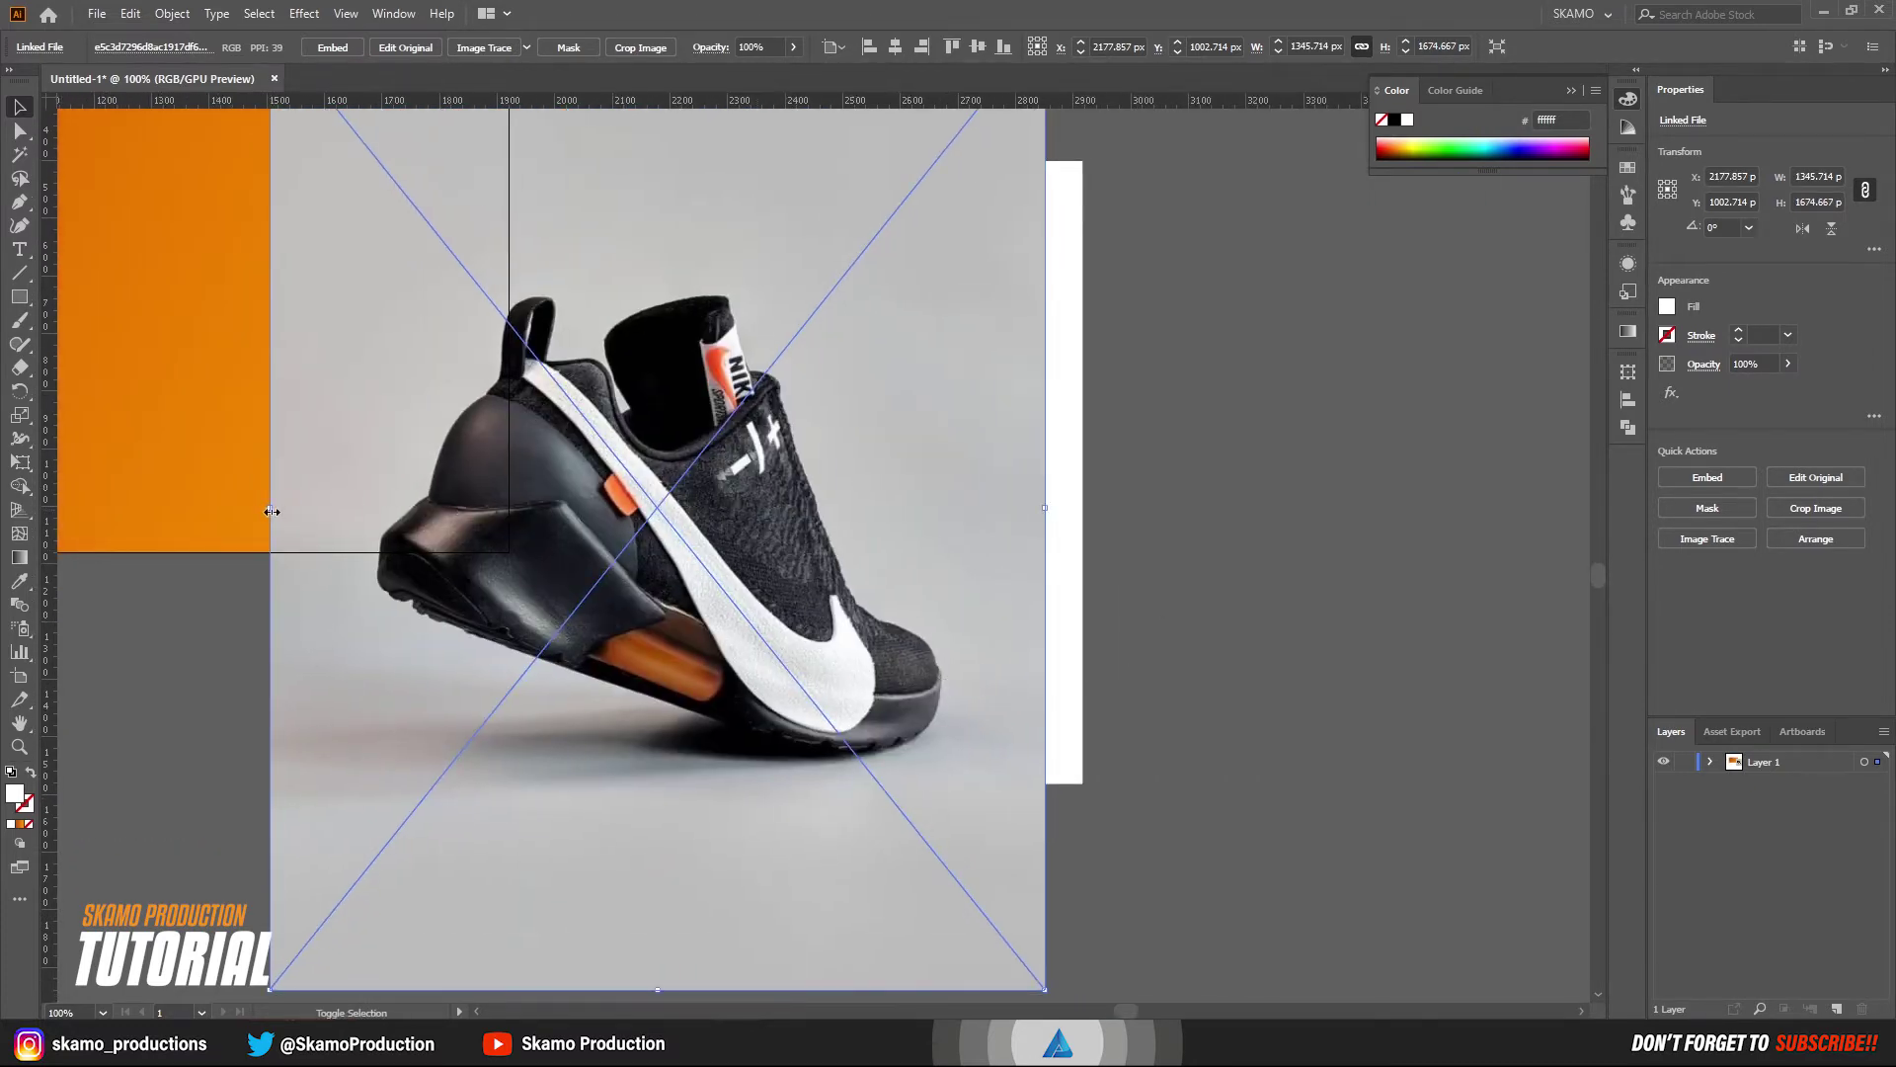
left_click_drag(270, 507, 401, 524)
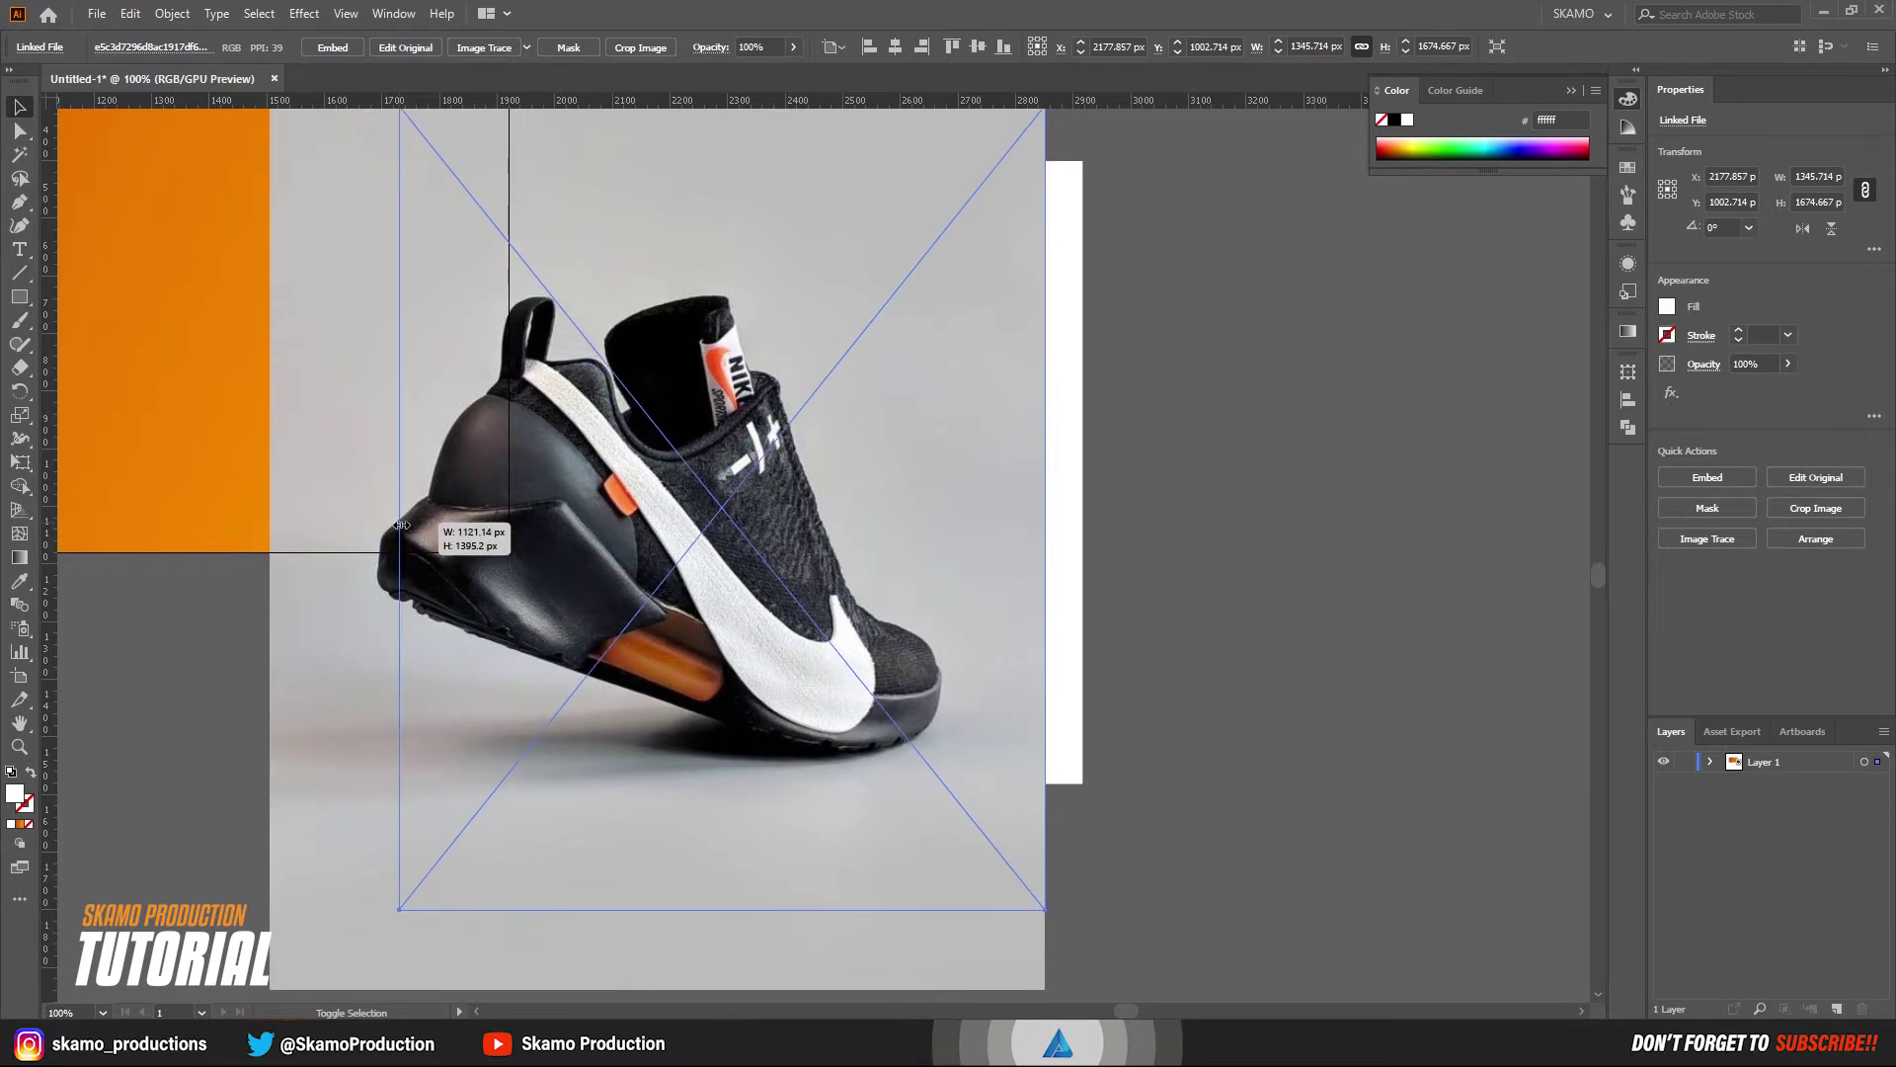
left_click_drag(401, 524, 453, 524)
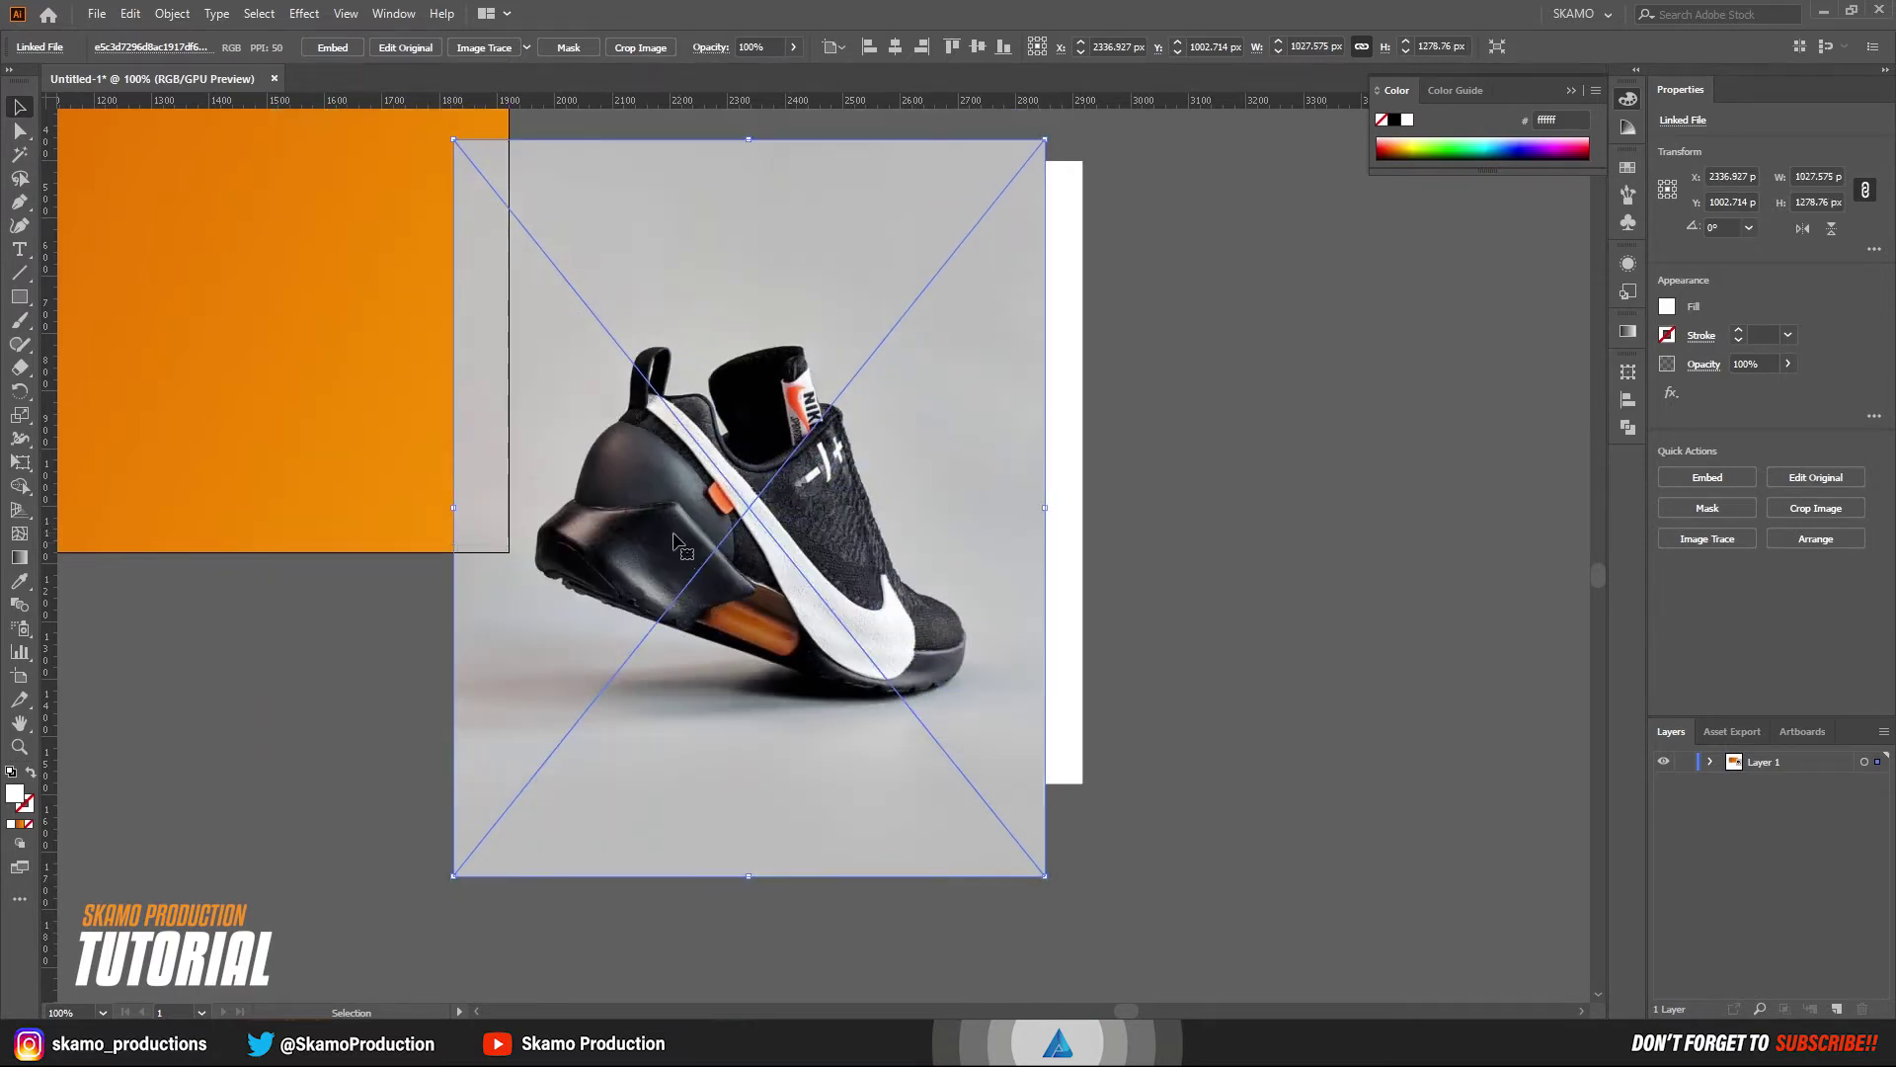
left_click_drag(679, 538, 733, 539)
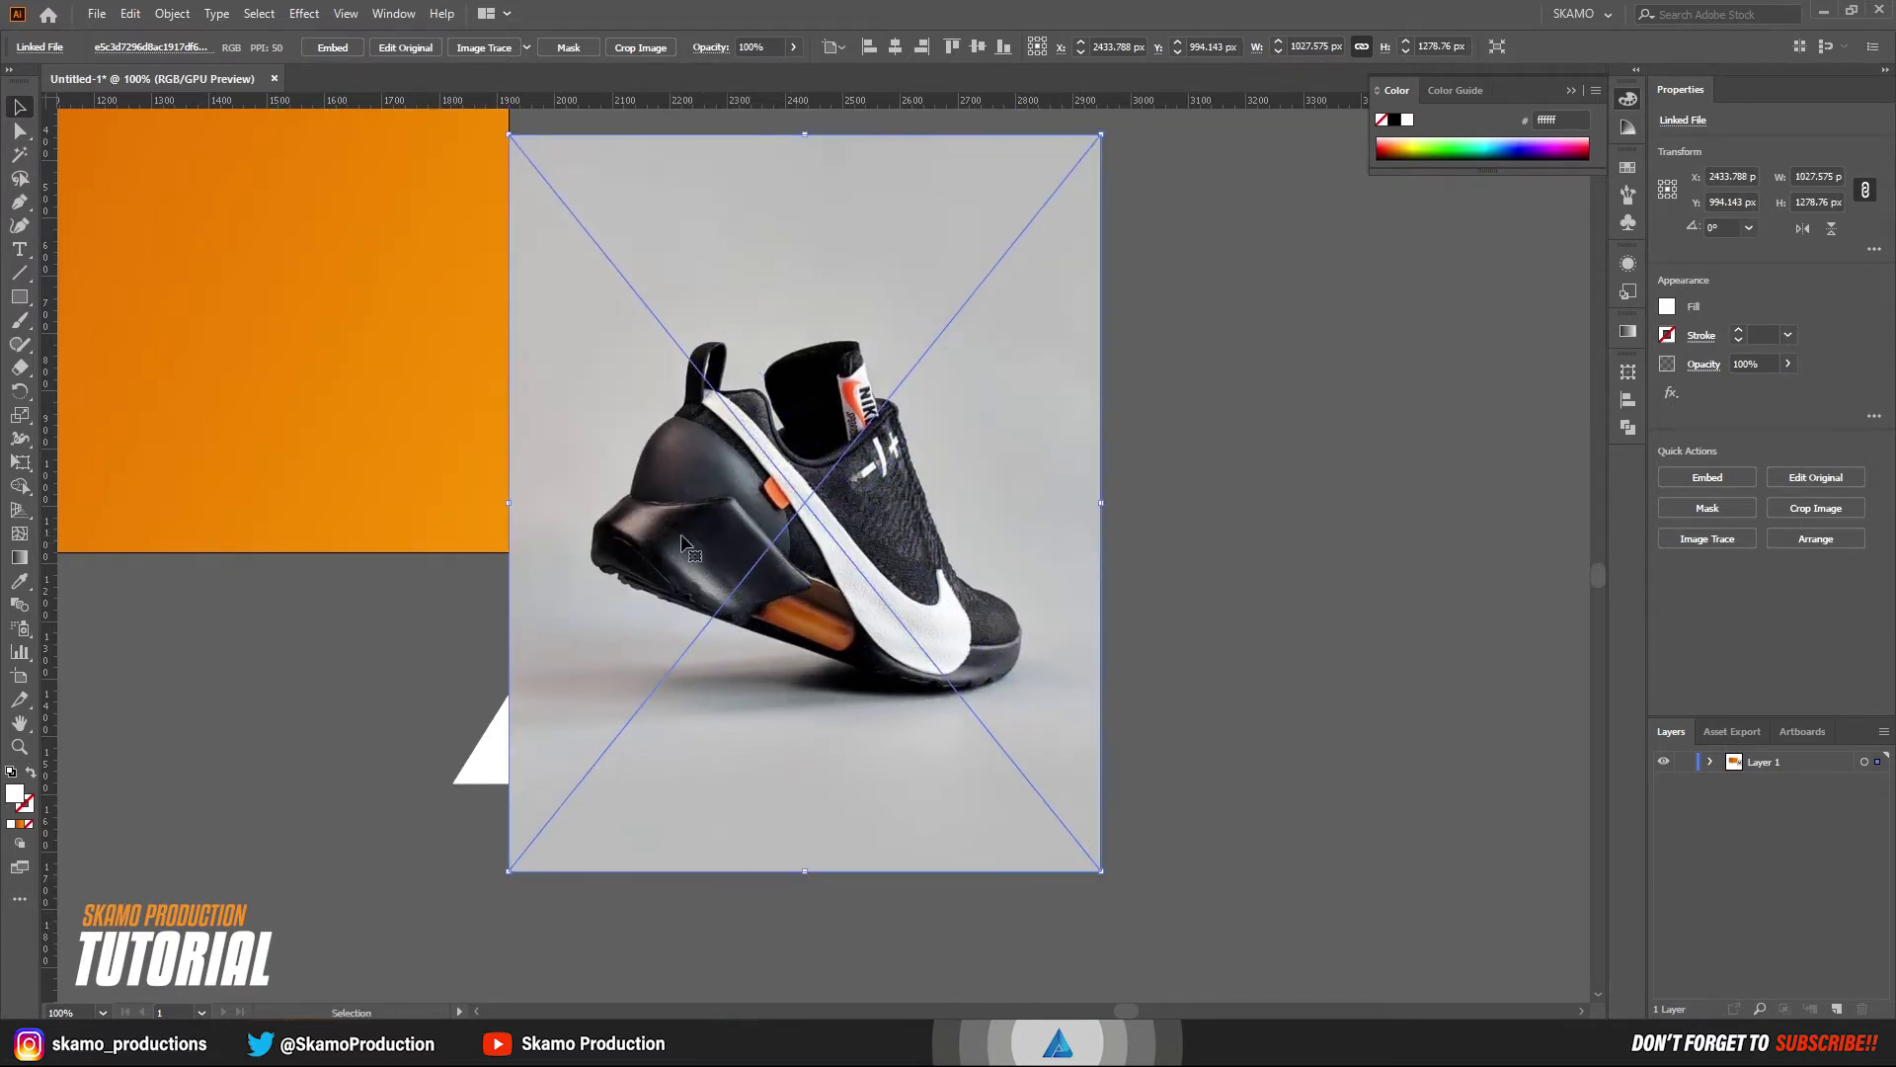
left_click_drag(513, 506, 453, 506)
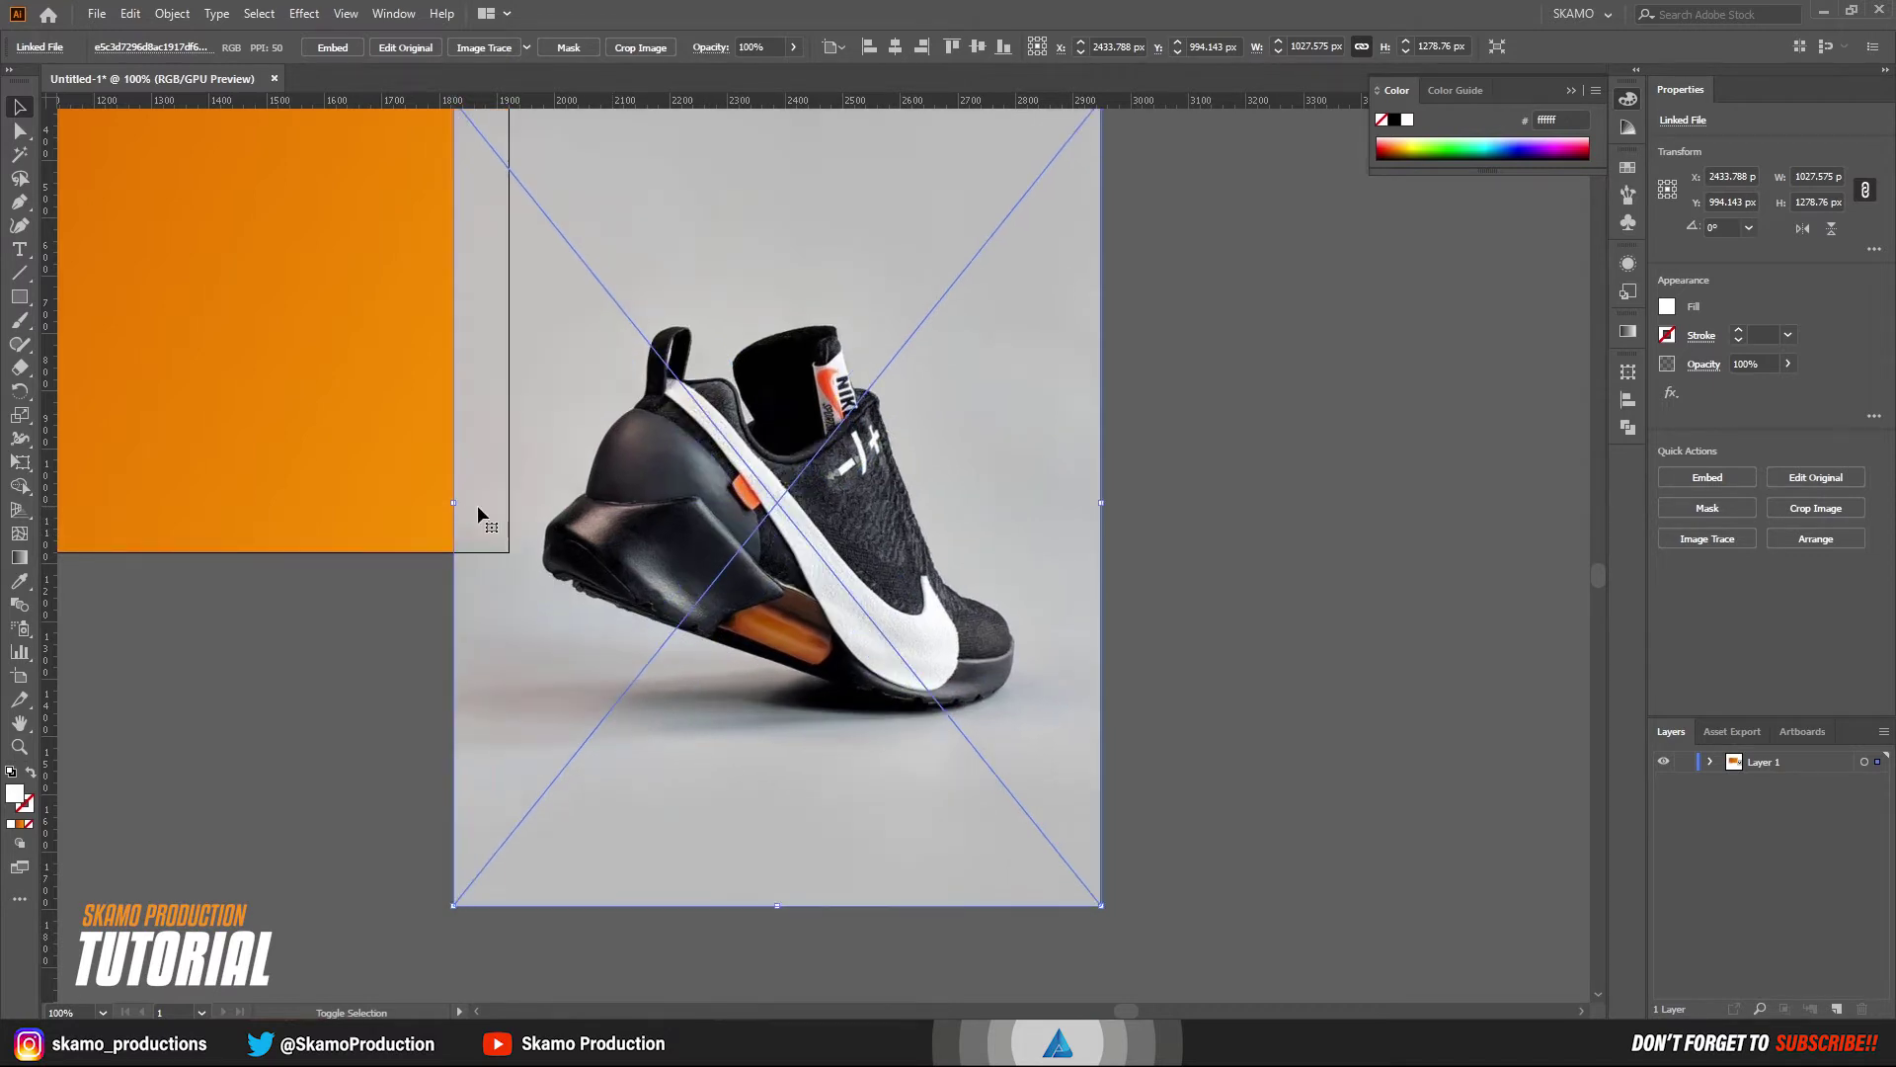
- Mirror the sneaker photo horizontally with Transform > Reflect
right_click(614, 534)
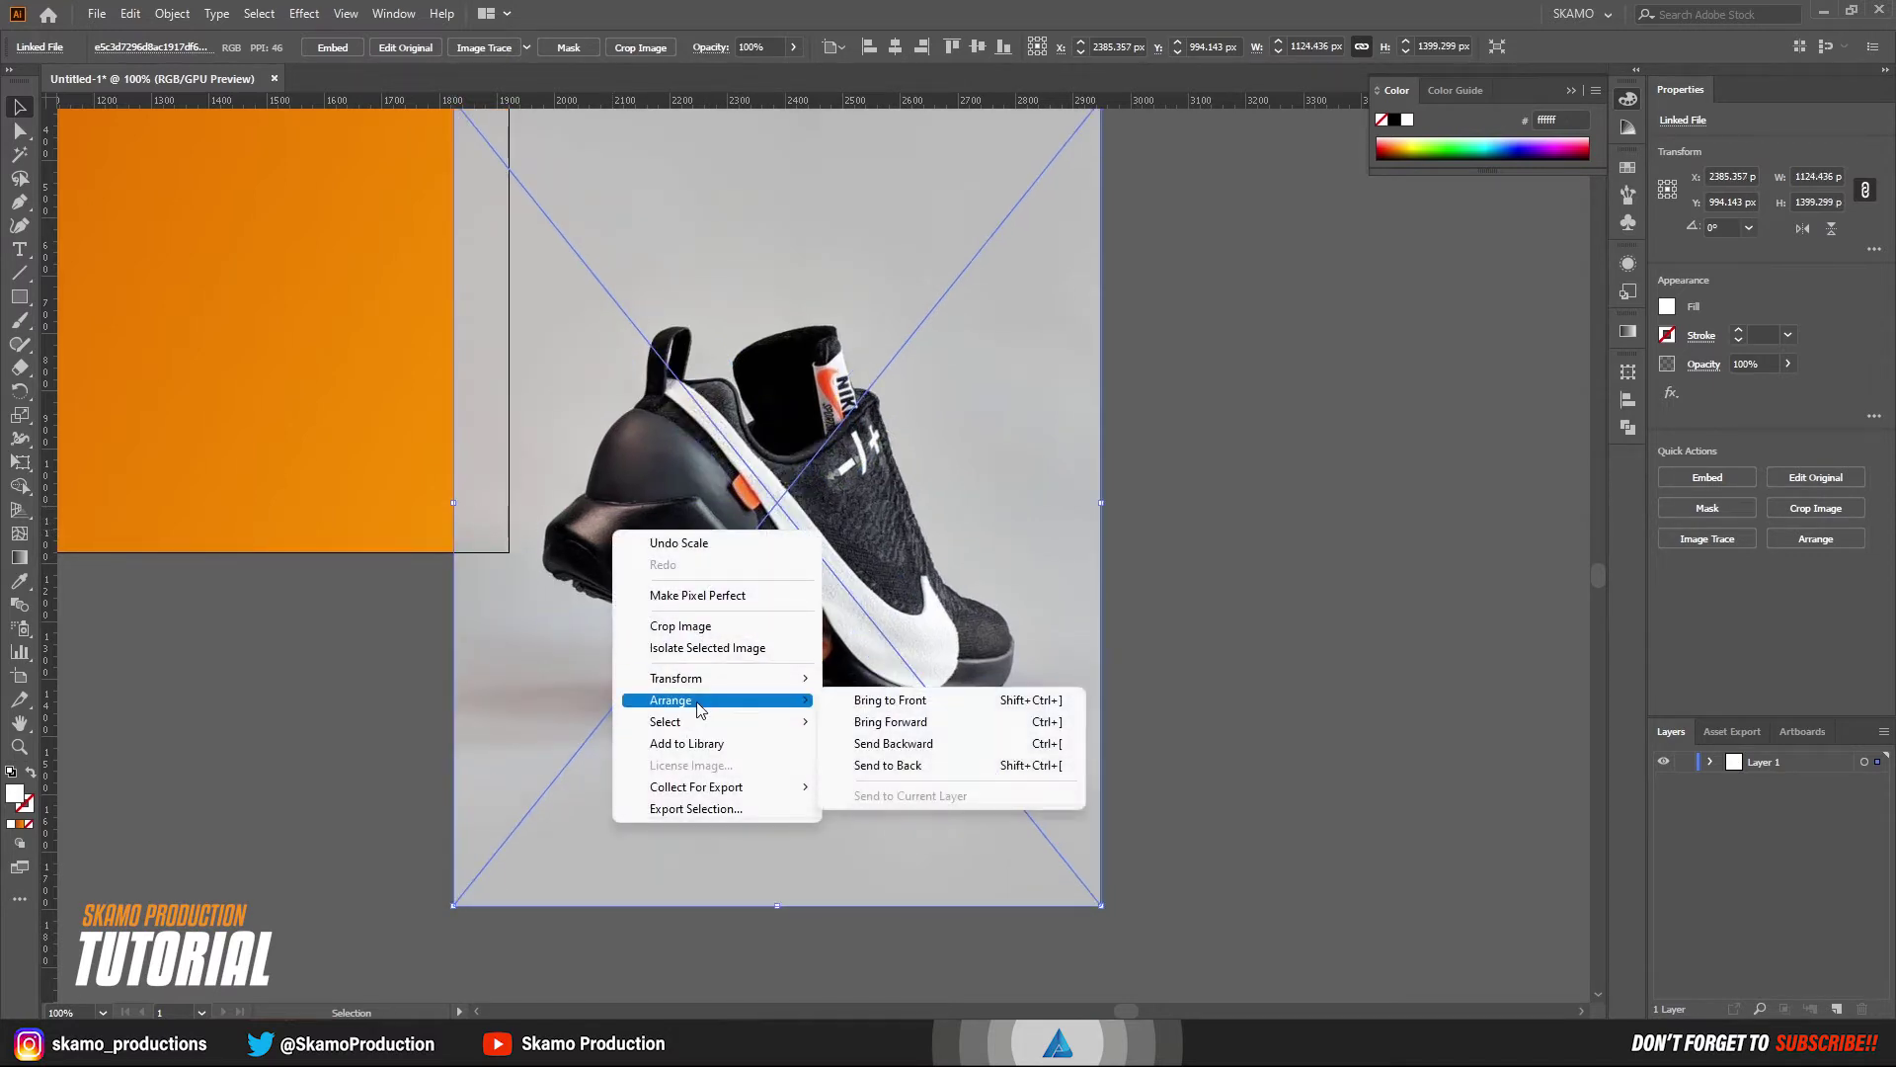
mouse_move(675, 678)
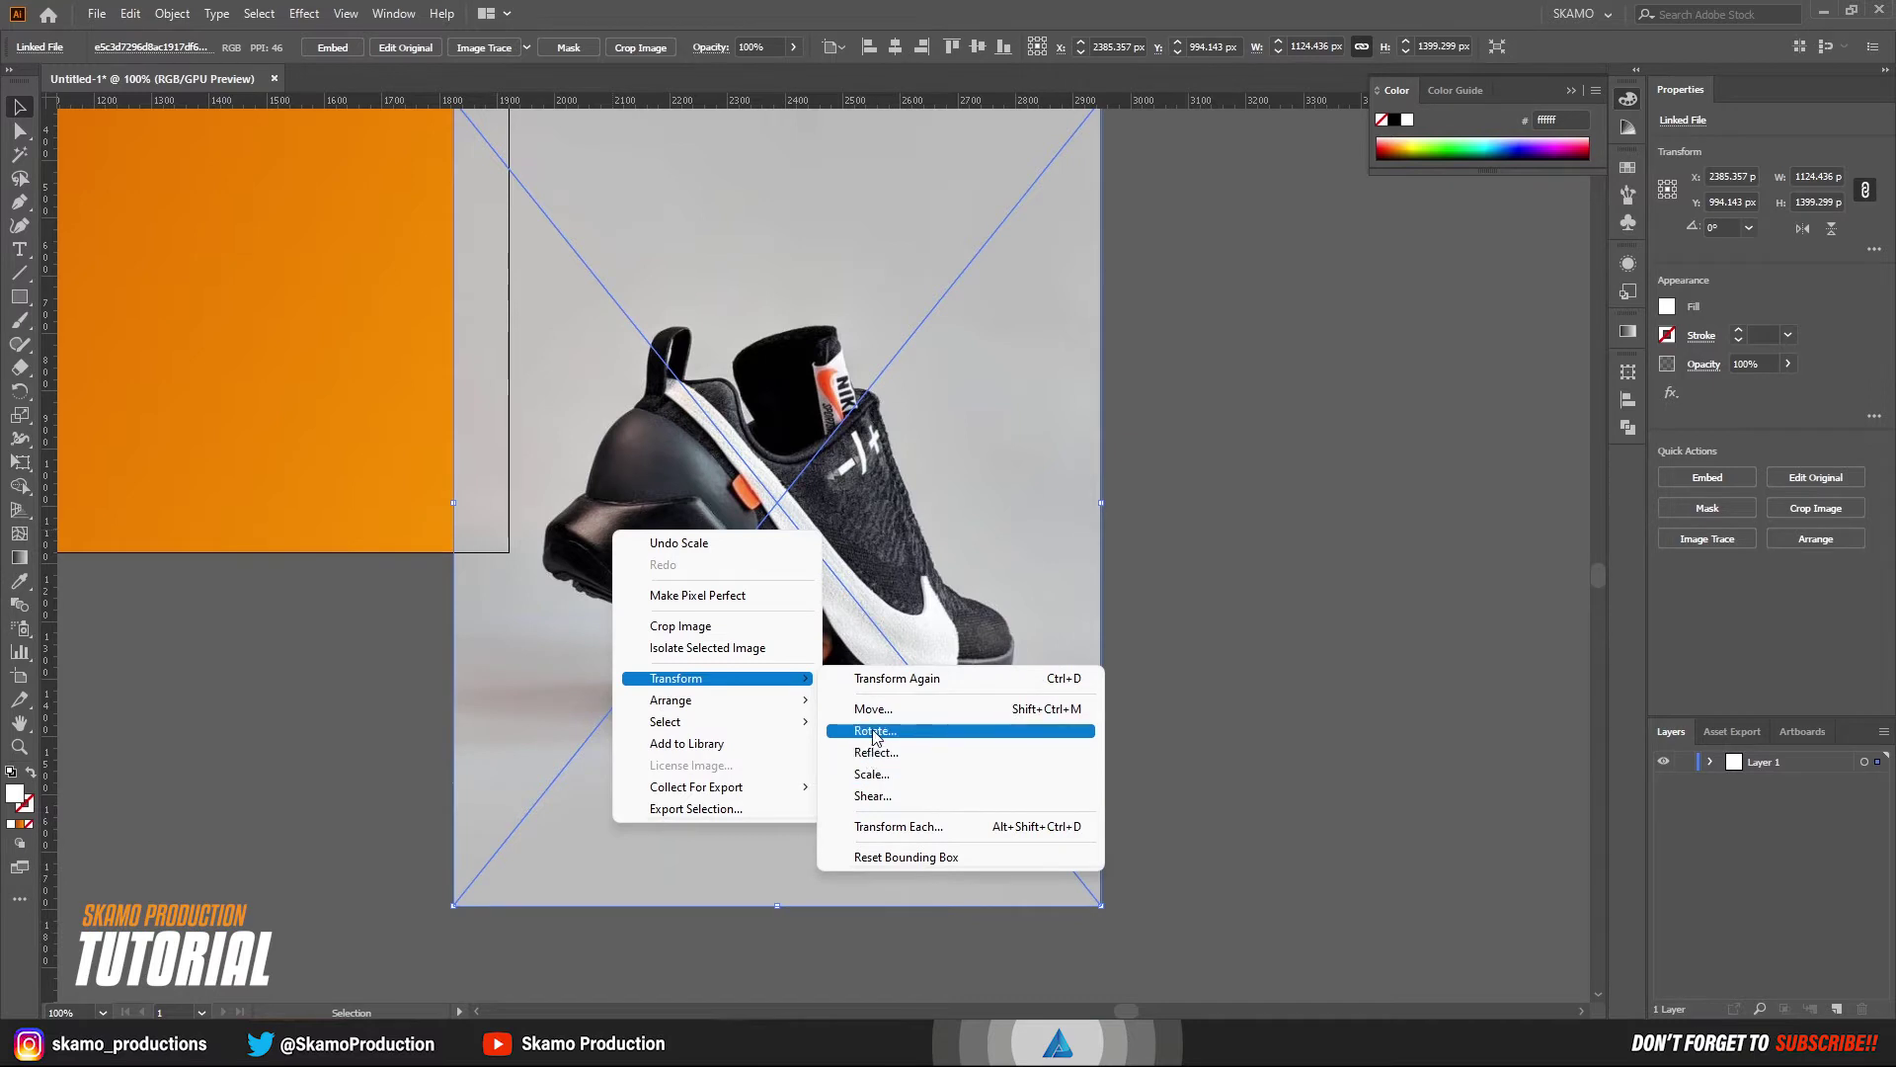
left_click(873, 731)
left_click(1447, 642)
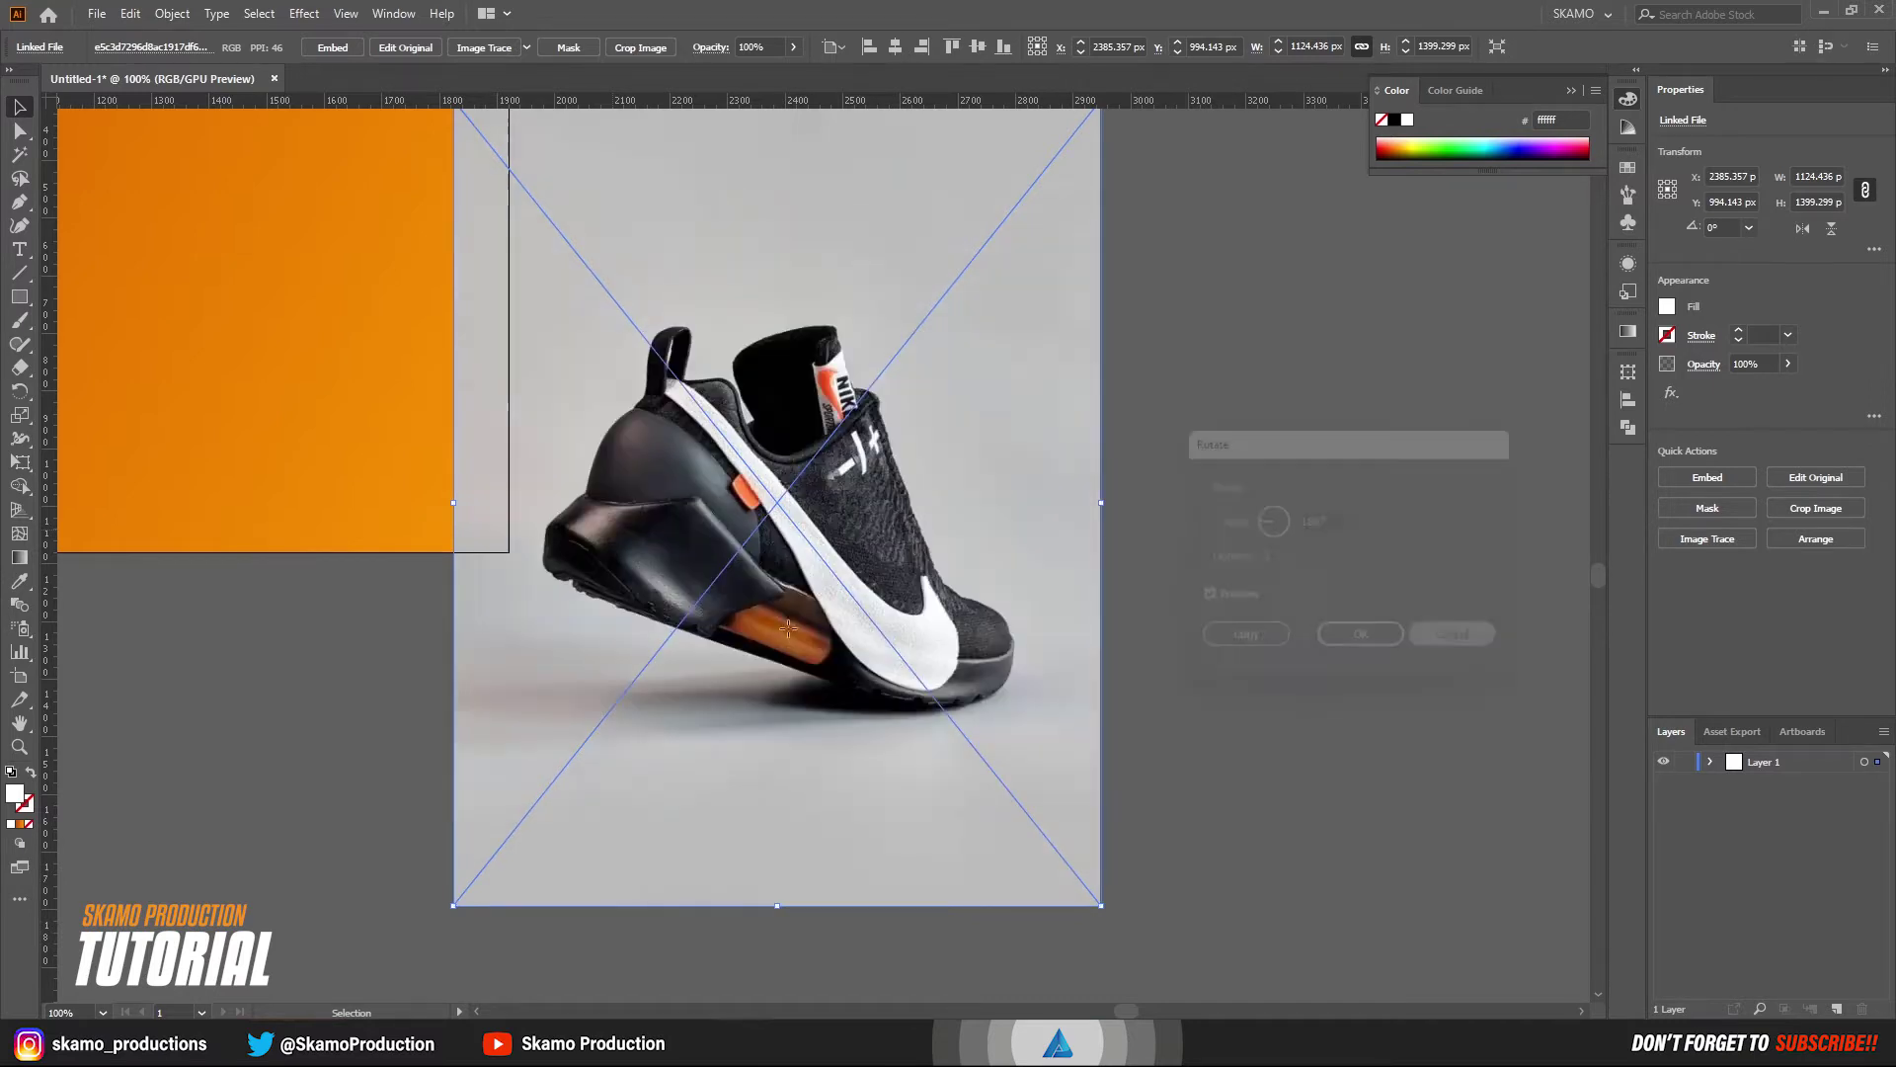
right_click(744, 588)
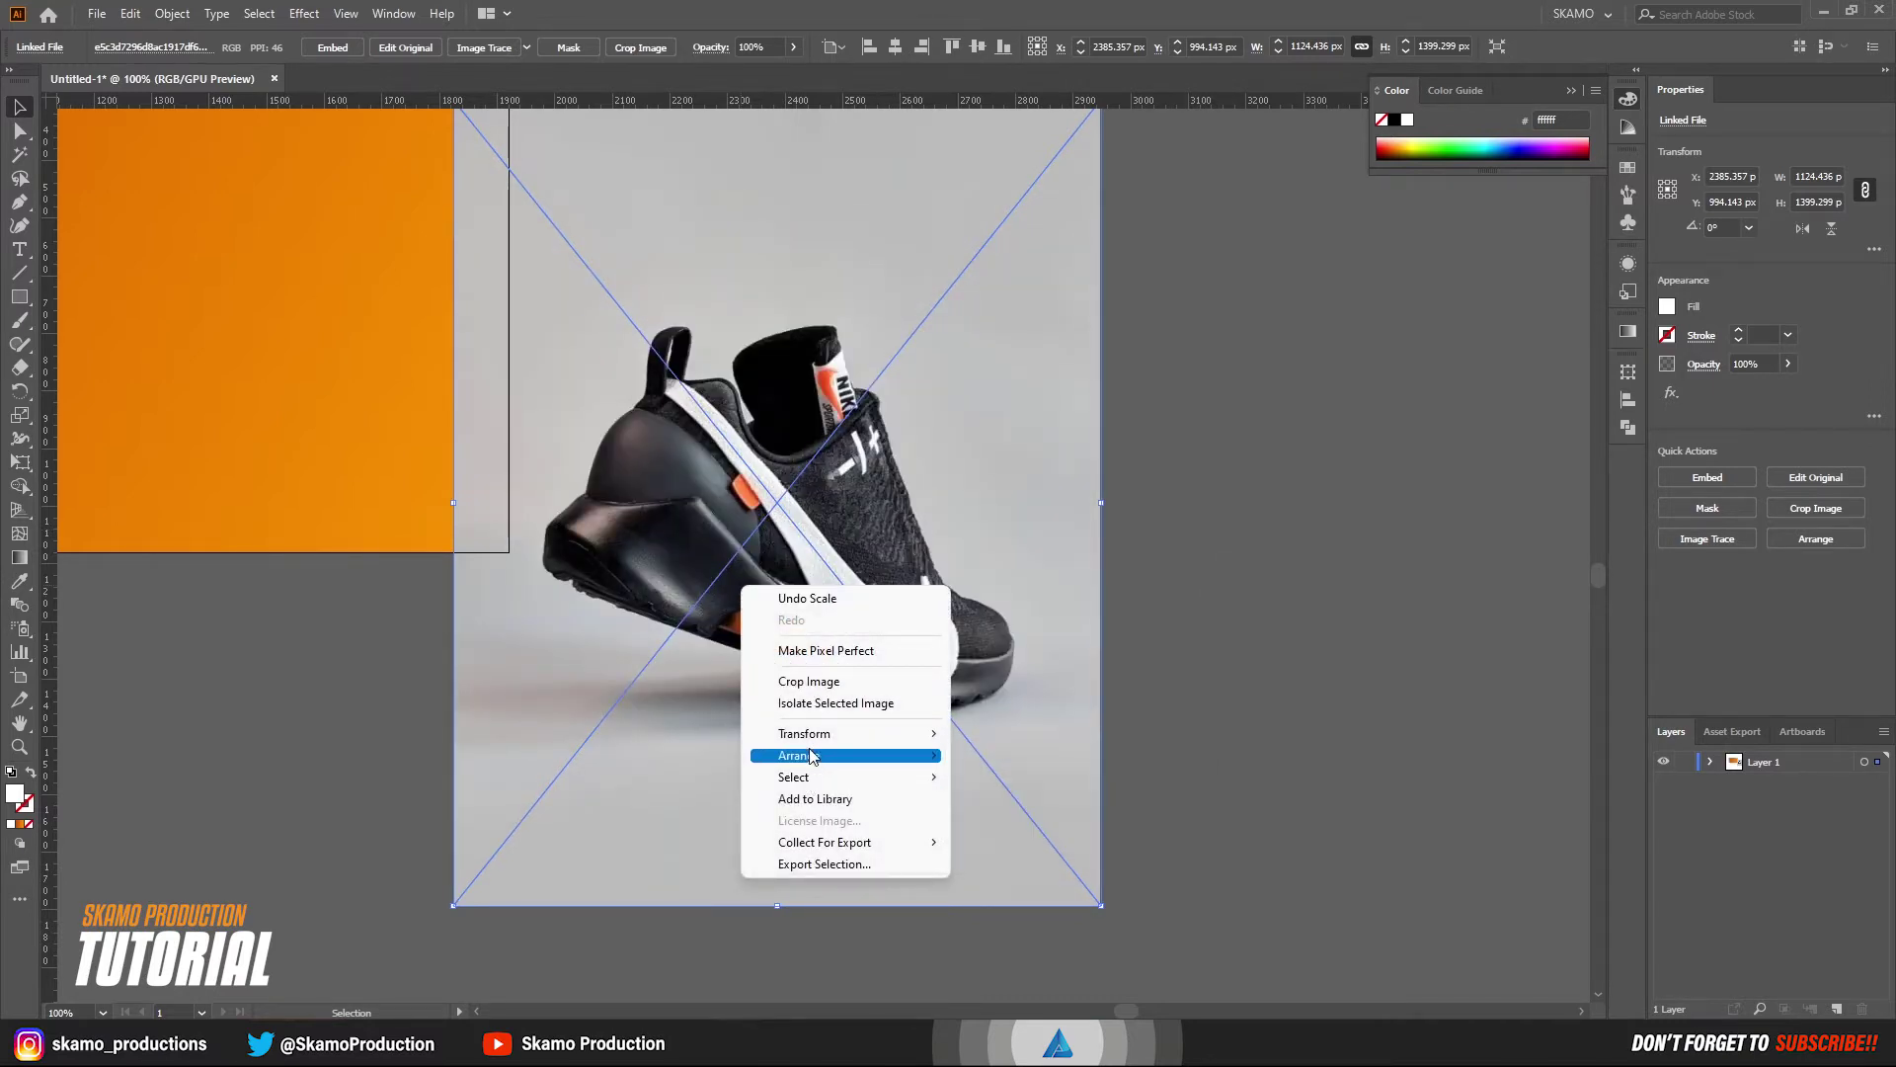
mouse_move(845, 733)
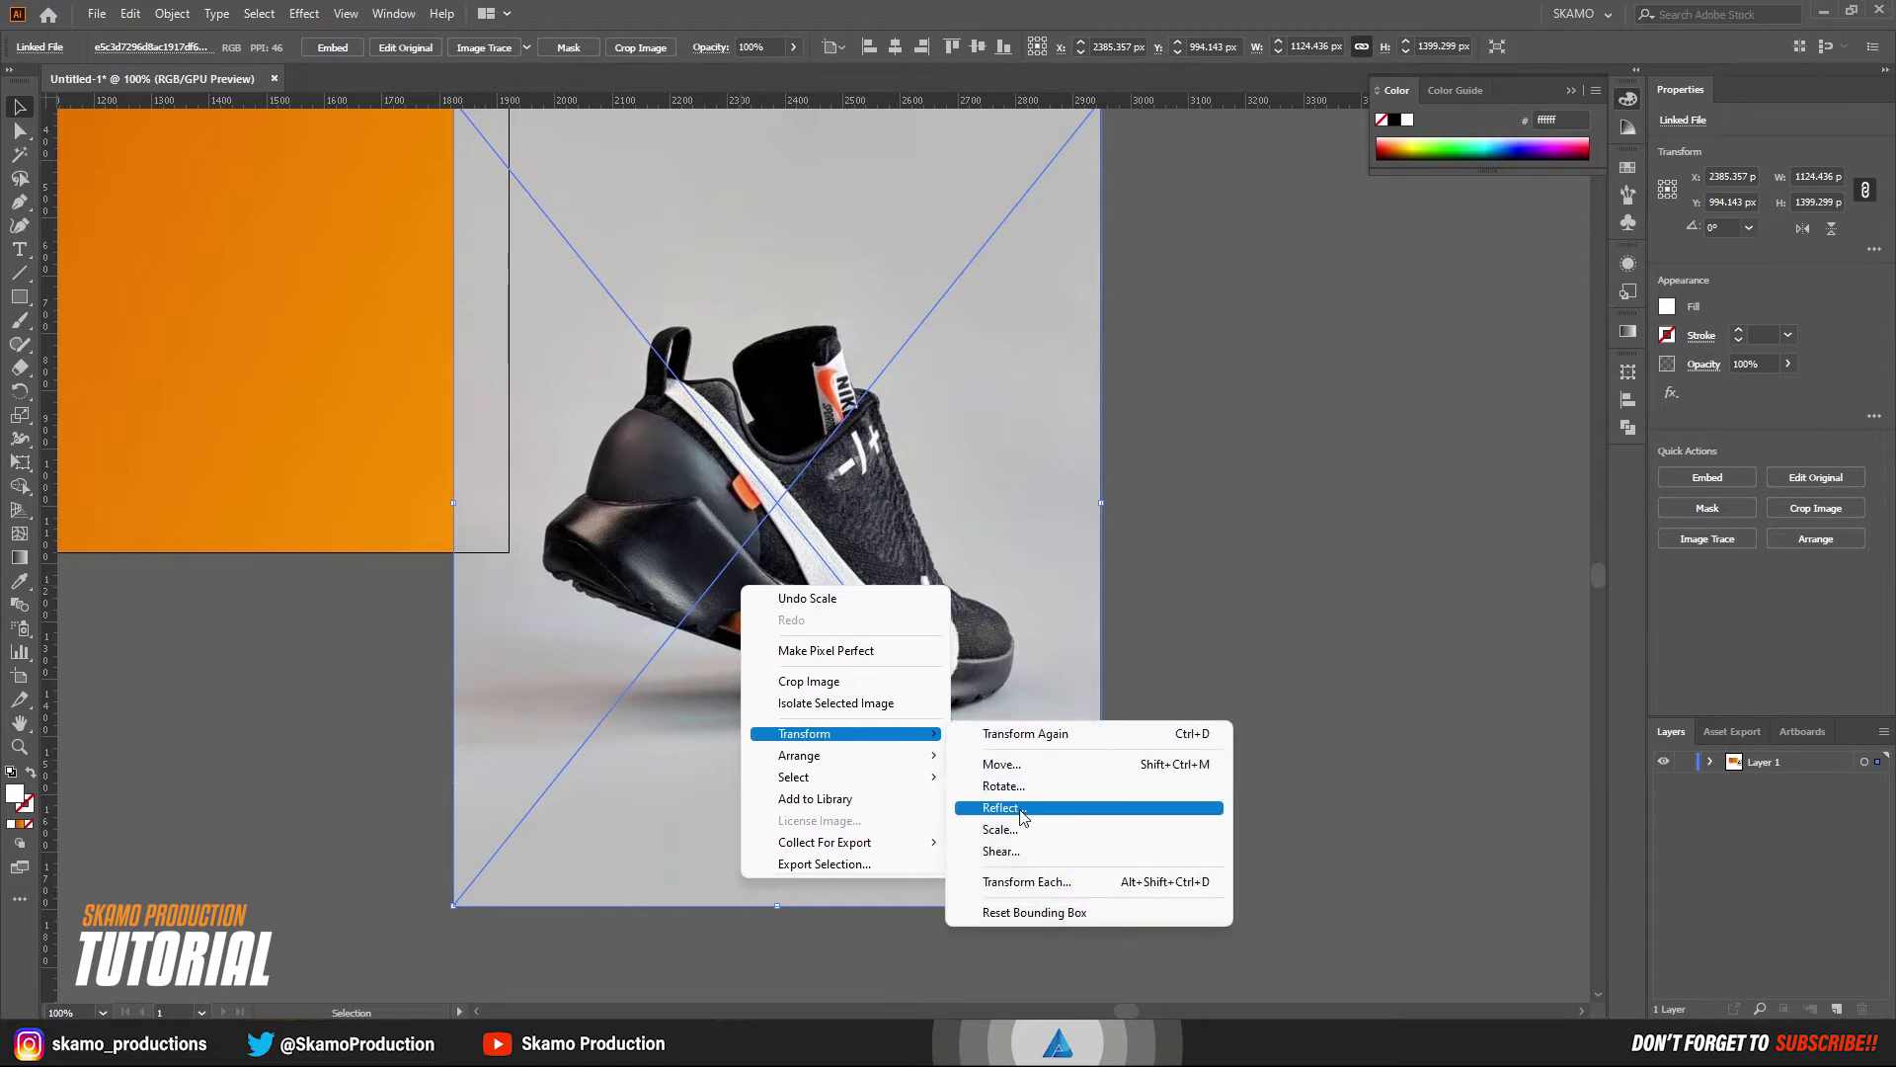
left_click(1005, 806)
left_click(1504, 707)
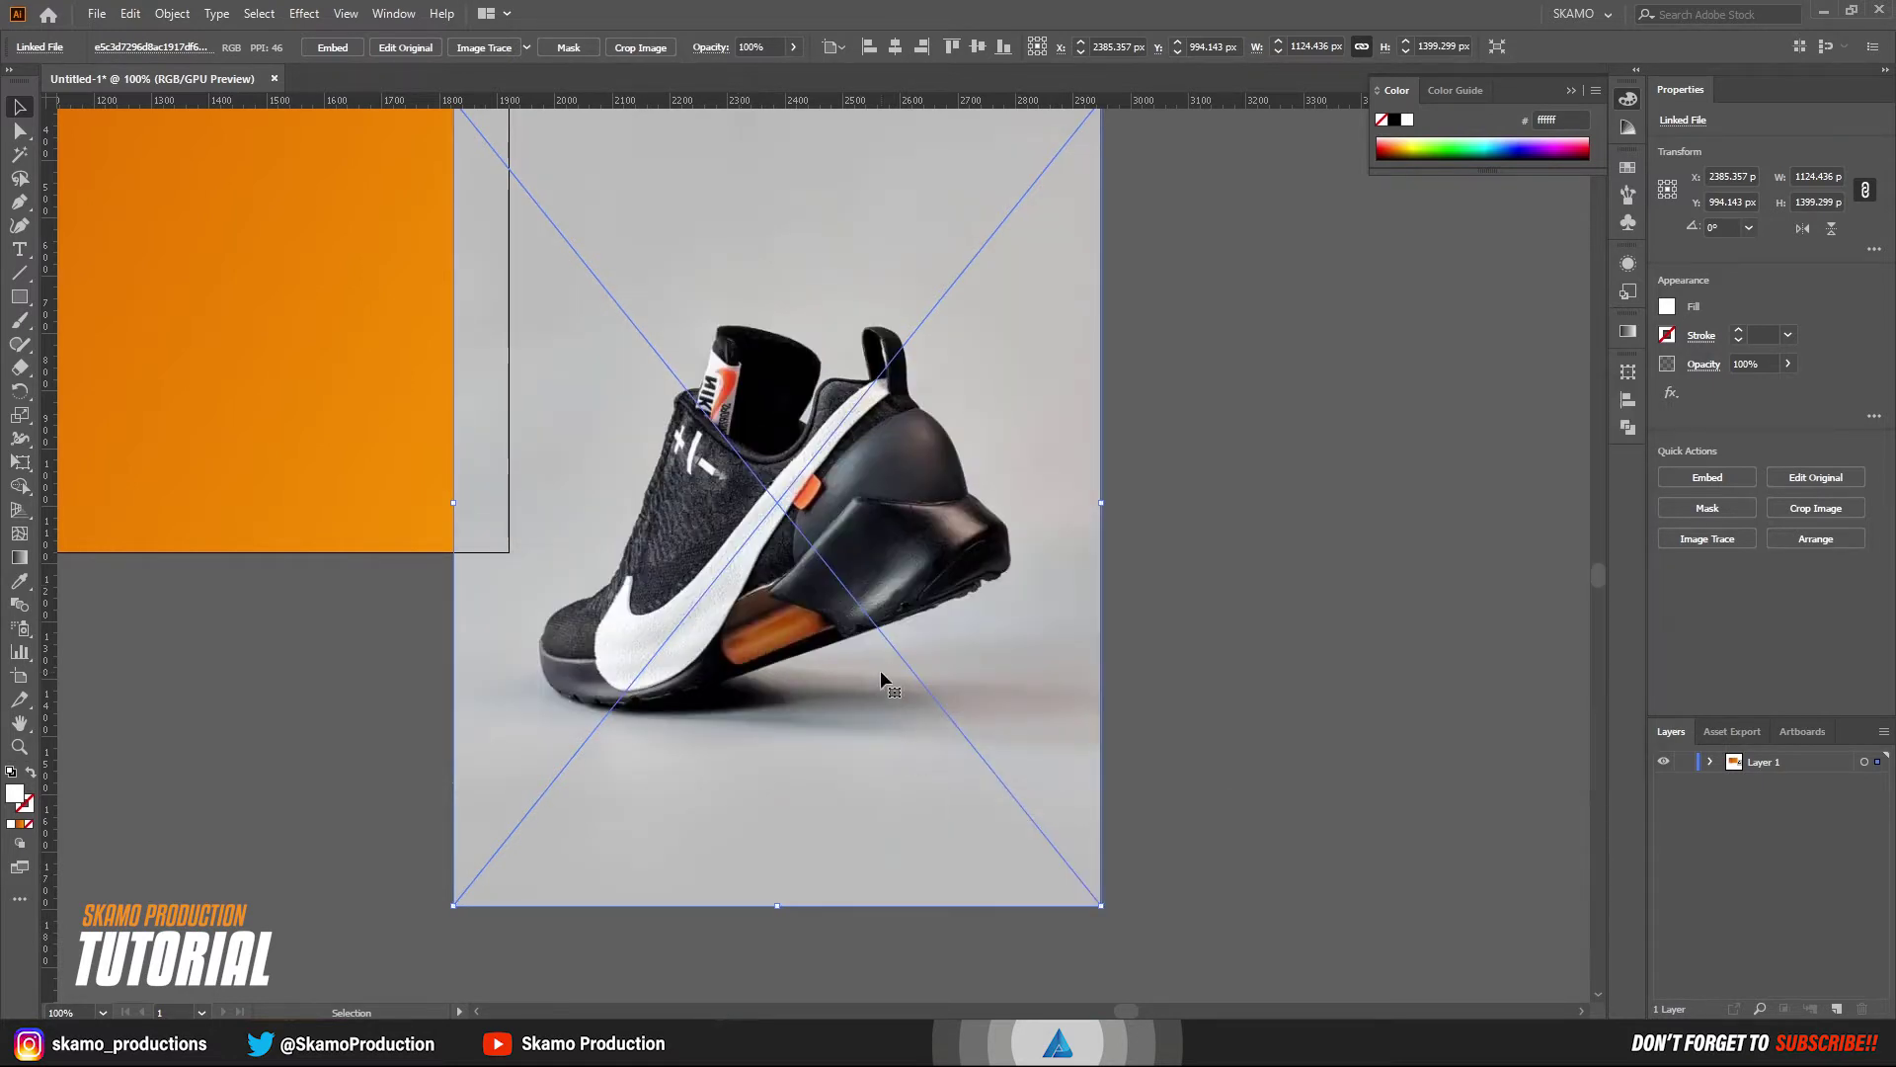
- Send the sneaker photo behind all other shapes with Arrange
right_click(869, 618)
mouse_move(965, 780)
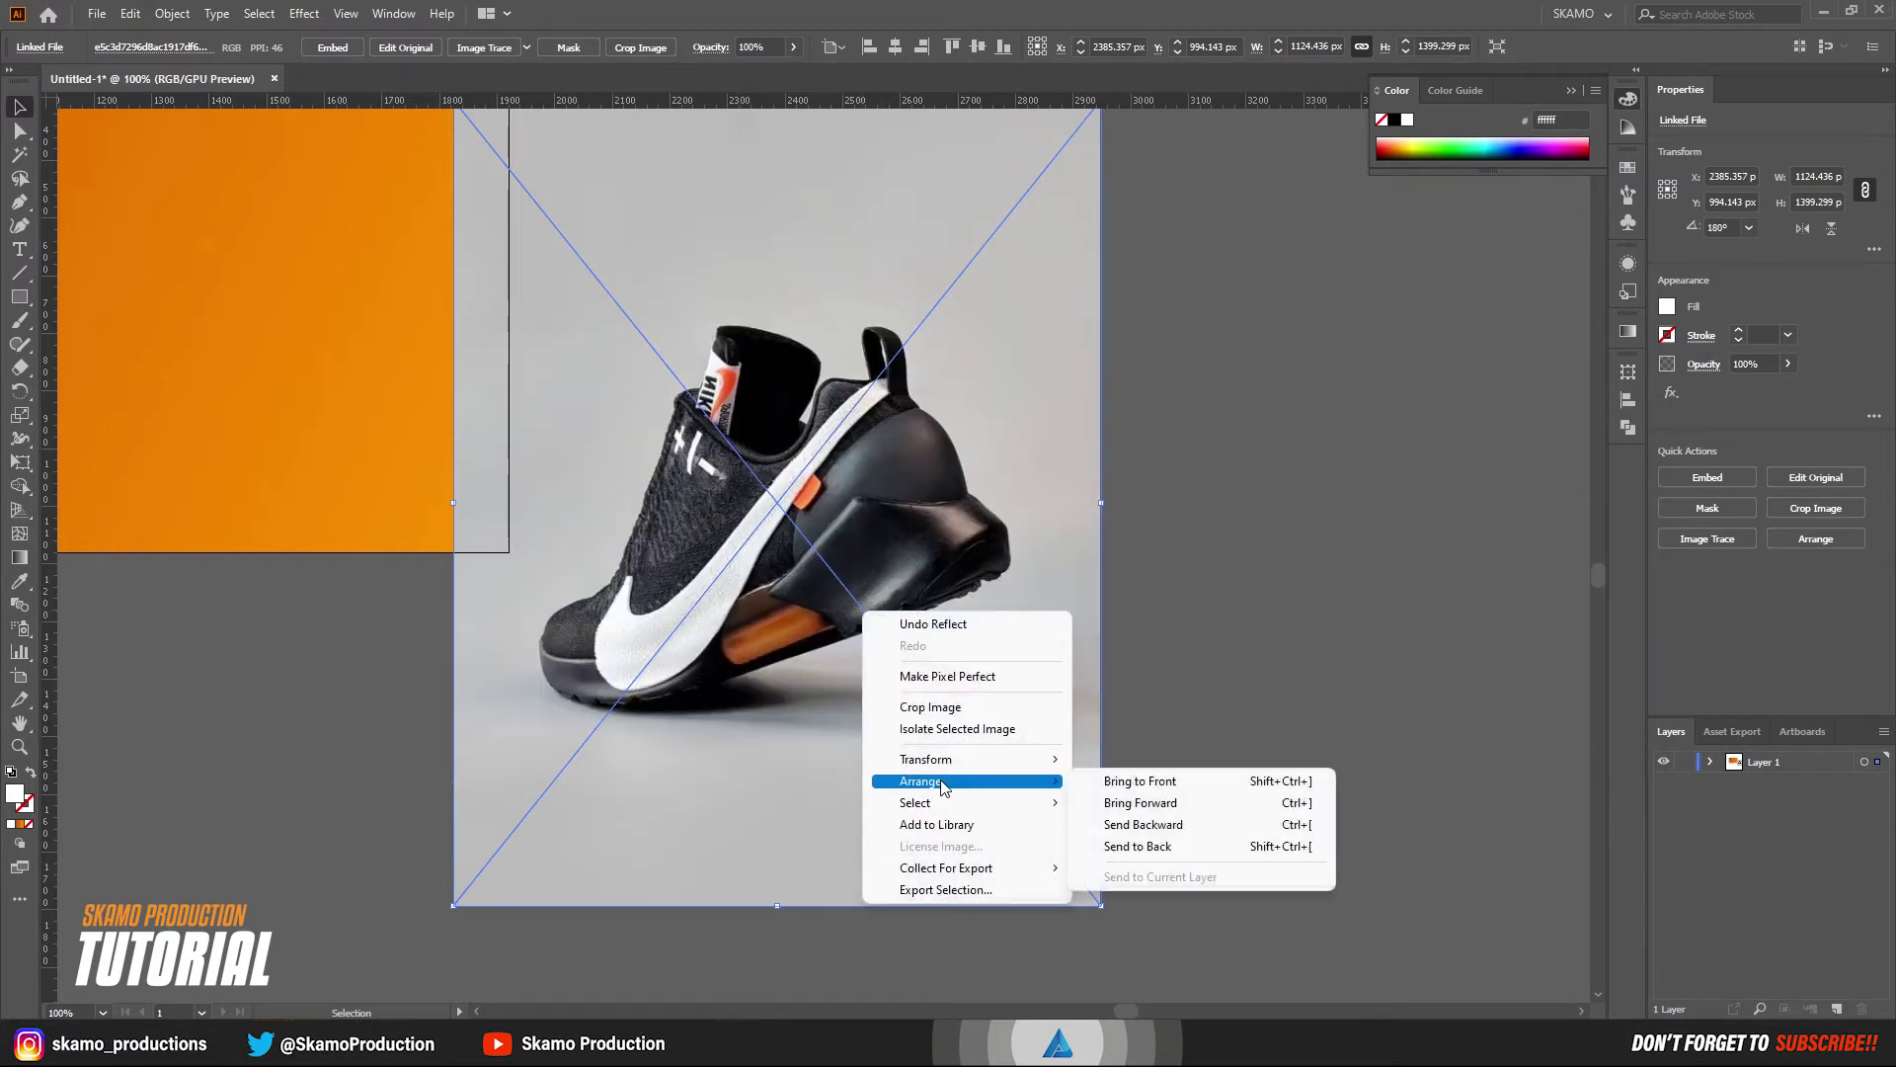
left_click(1134, 825)
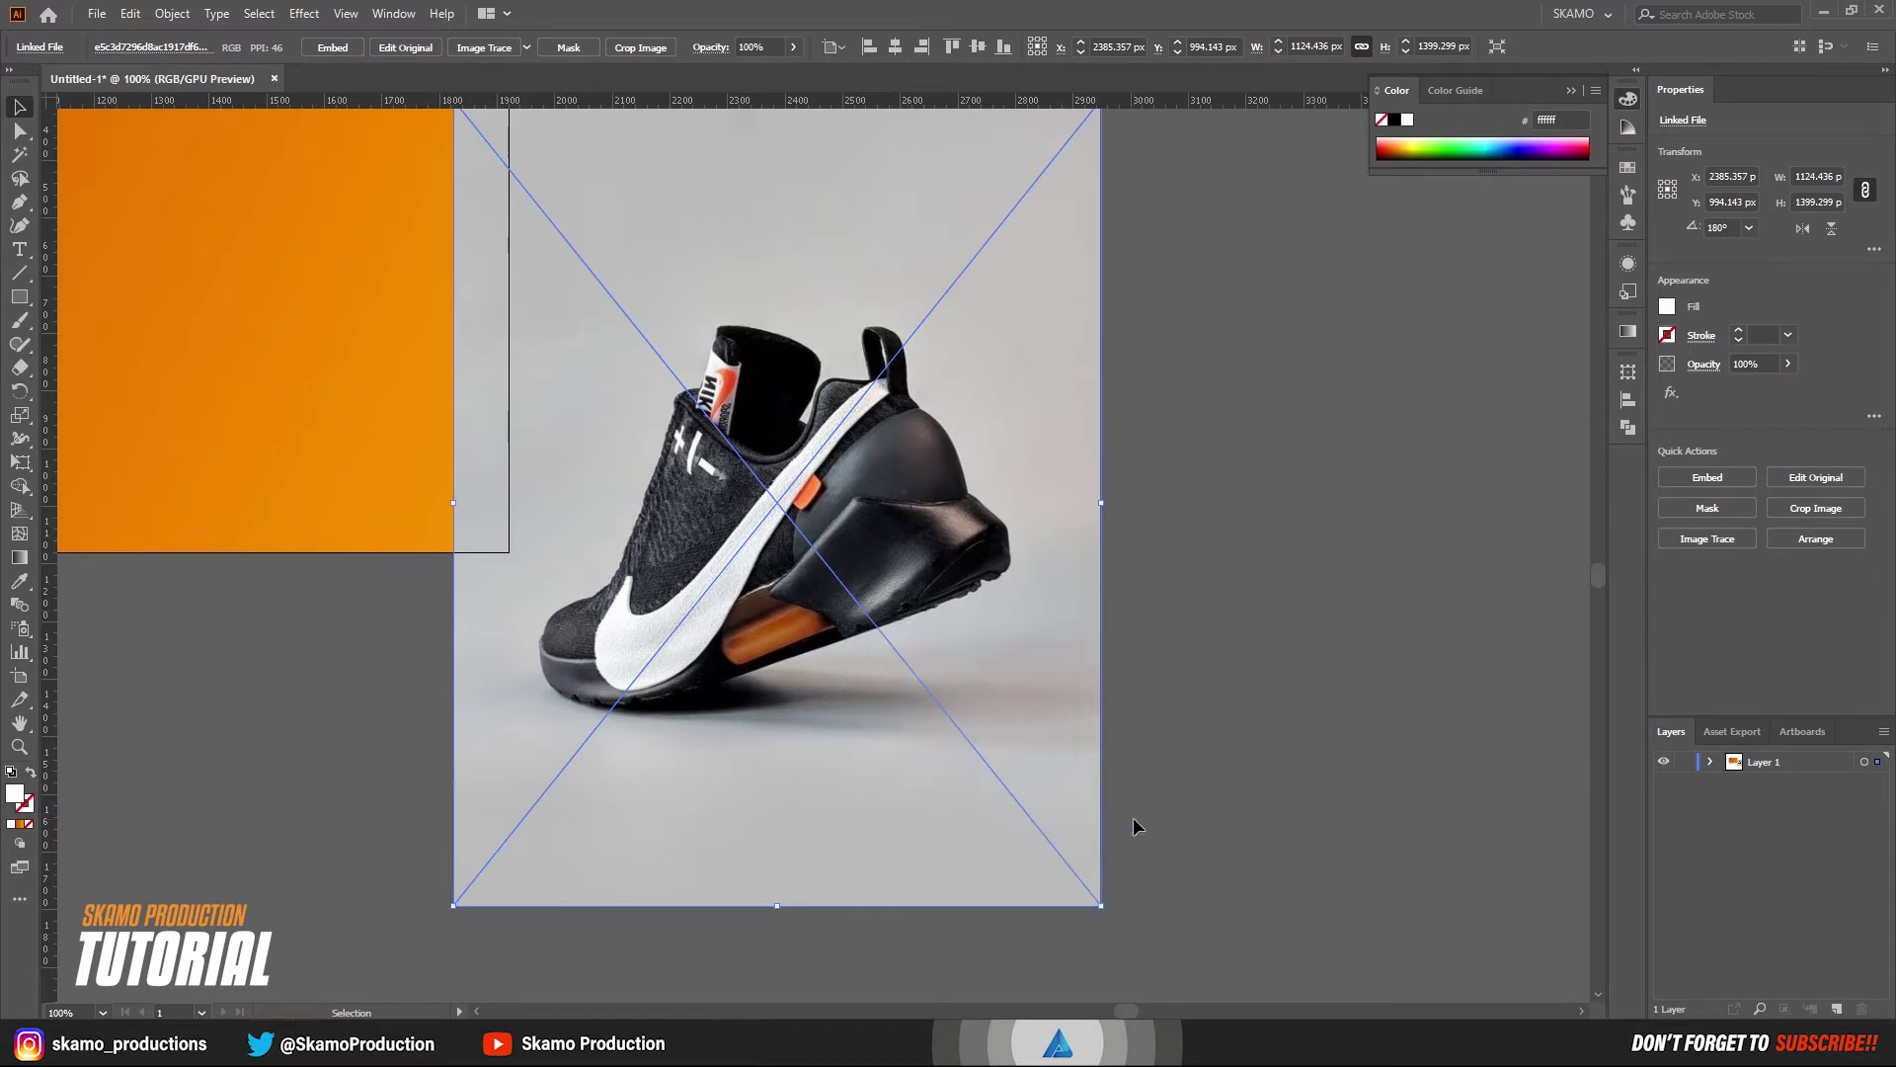
right_click(807, 630)
mouse_move(910, 794)
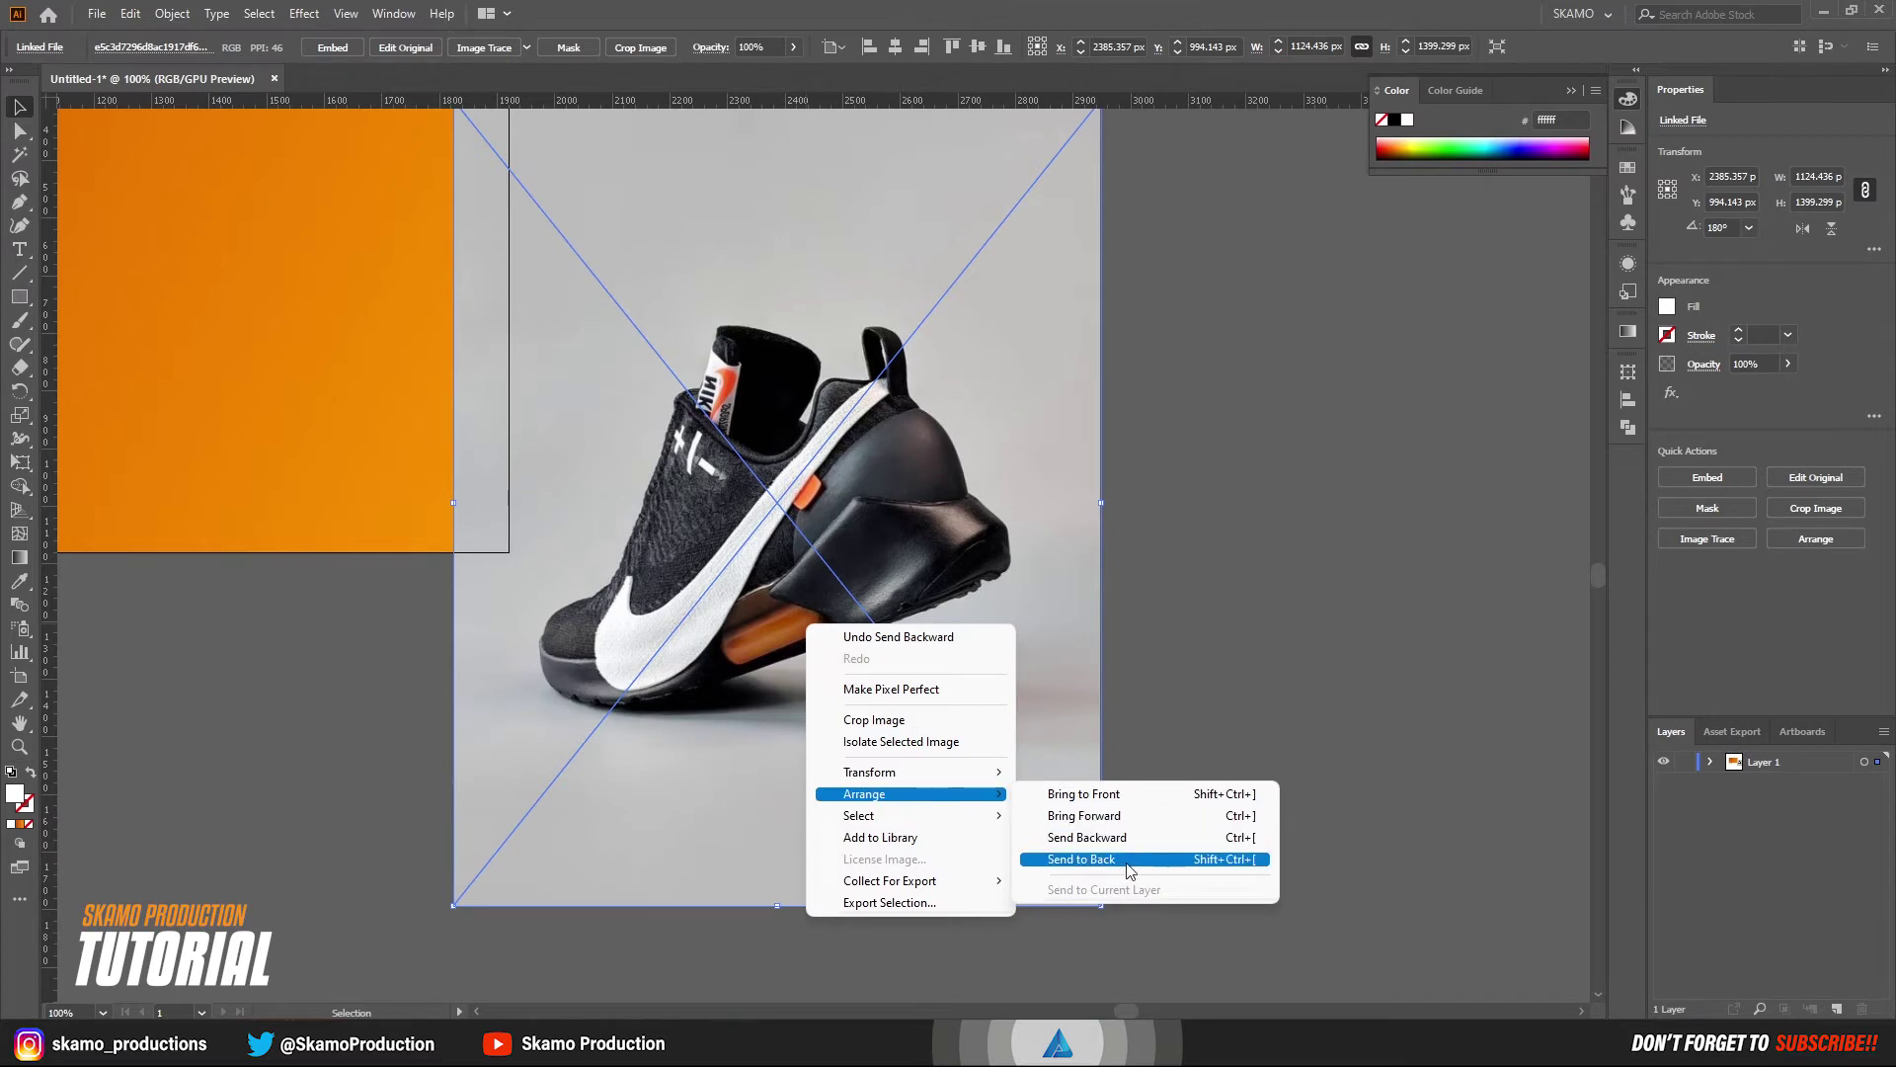
left_click(1129, 859)
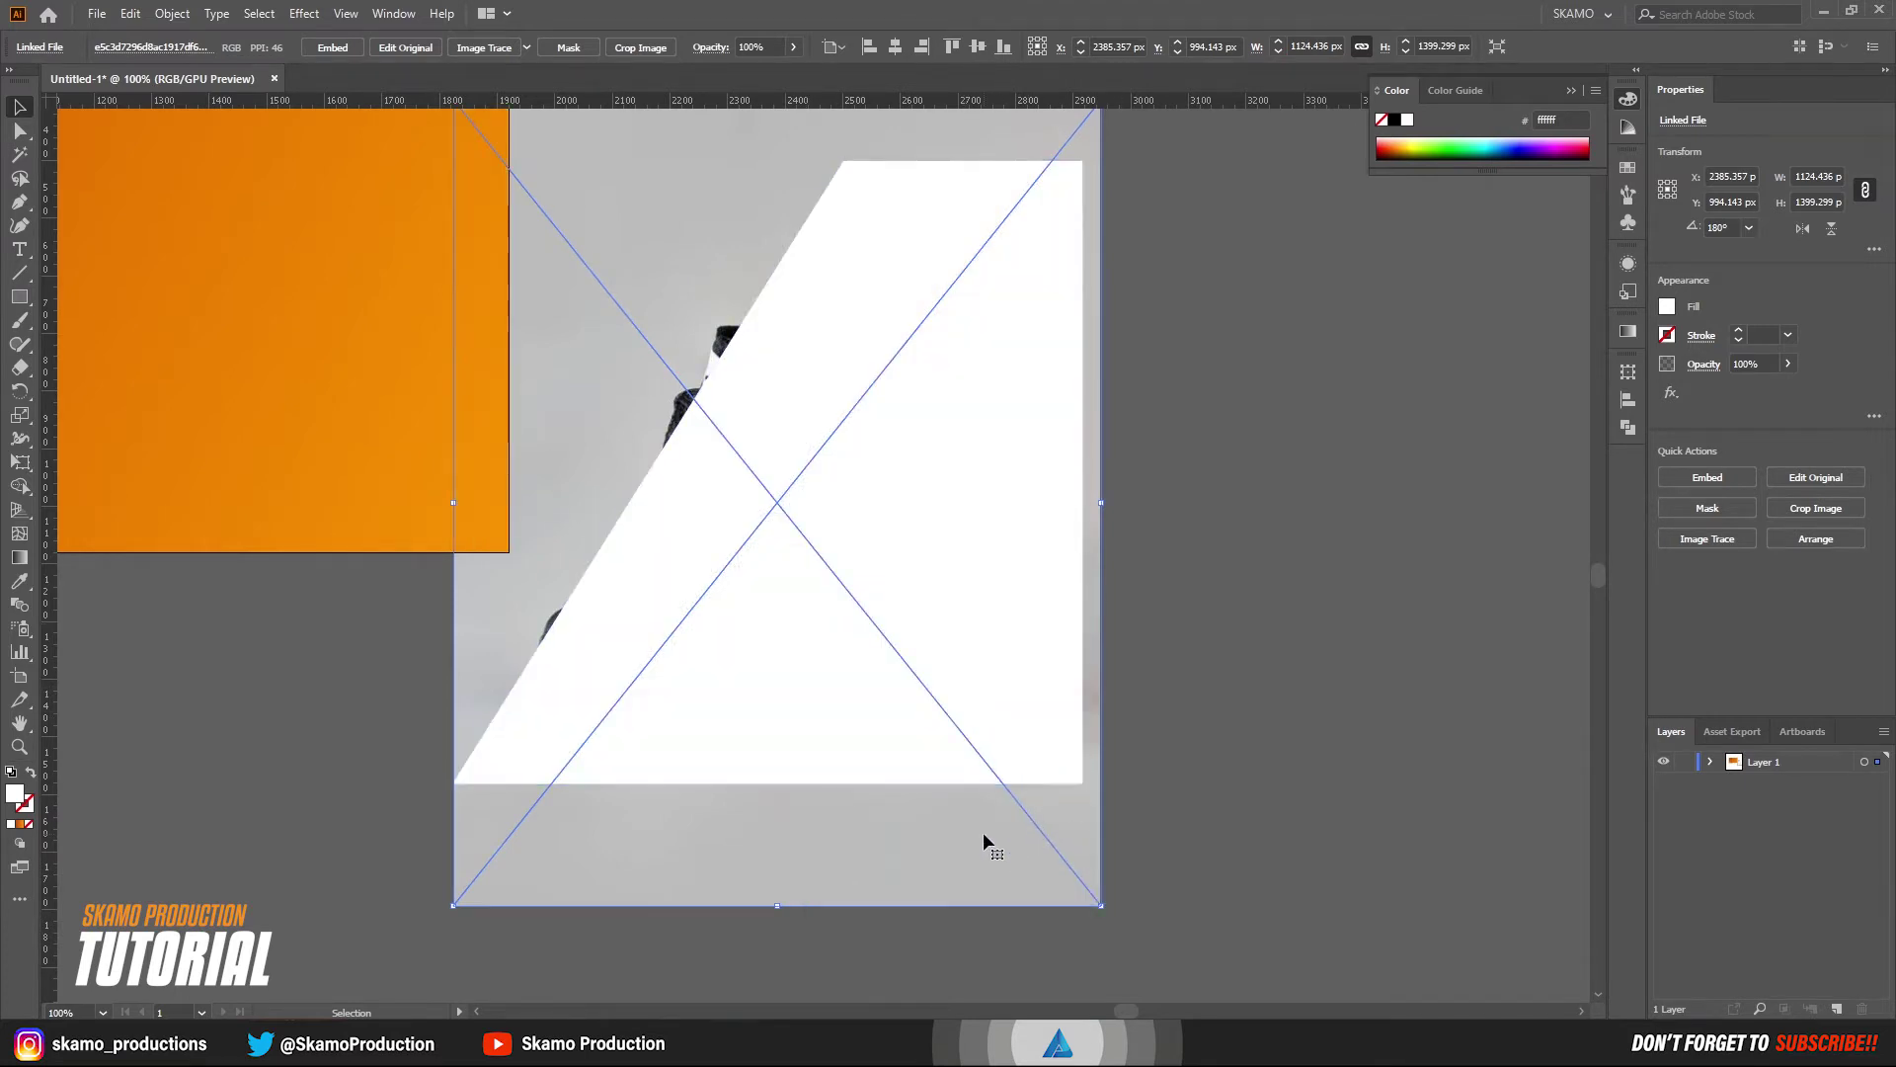
- Nudge the photo right and clip it to the white slanted shape
left_click_drag(983, 837, 993, 830)
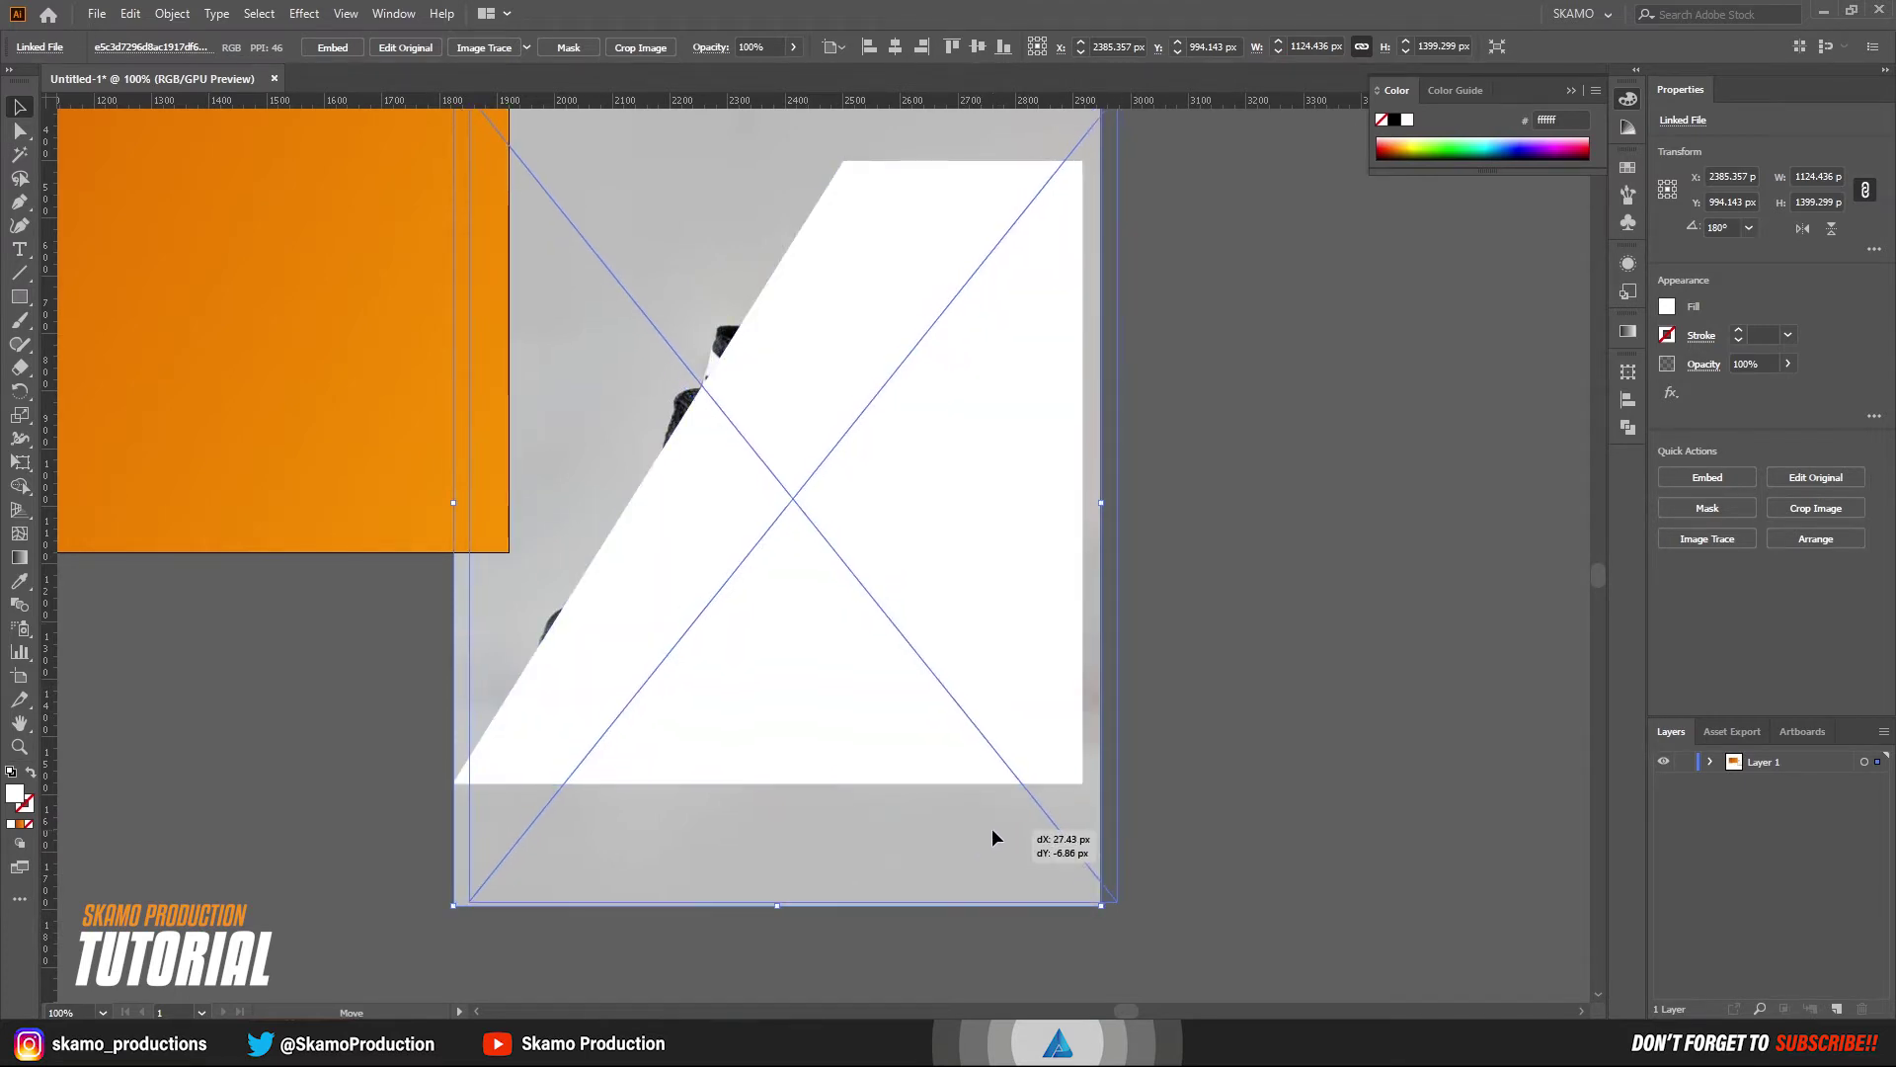
left_click_drag(1046, 864, 1053, 863)
left_click(865, 598, "shift")
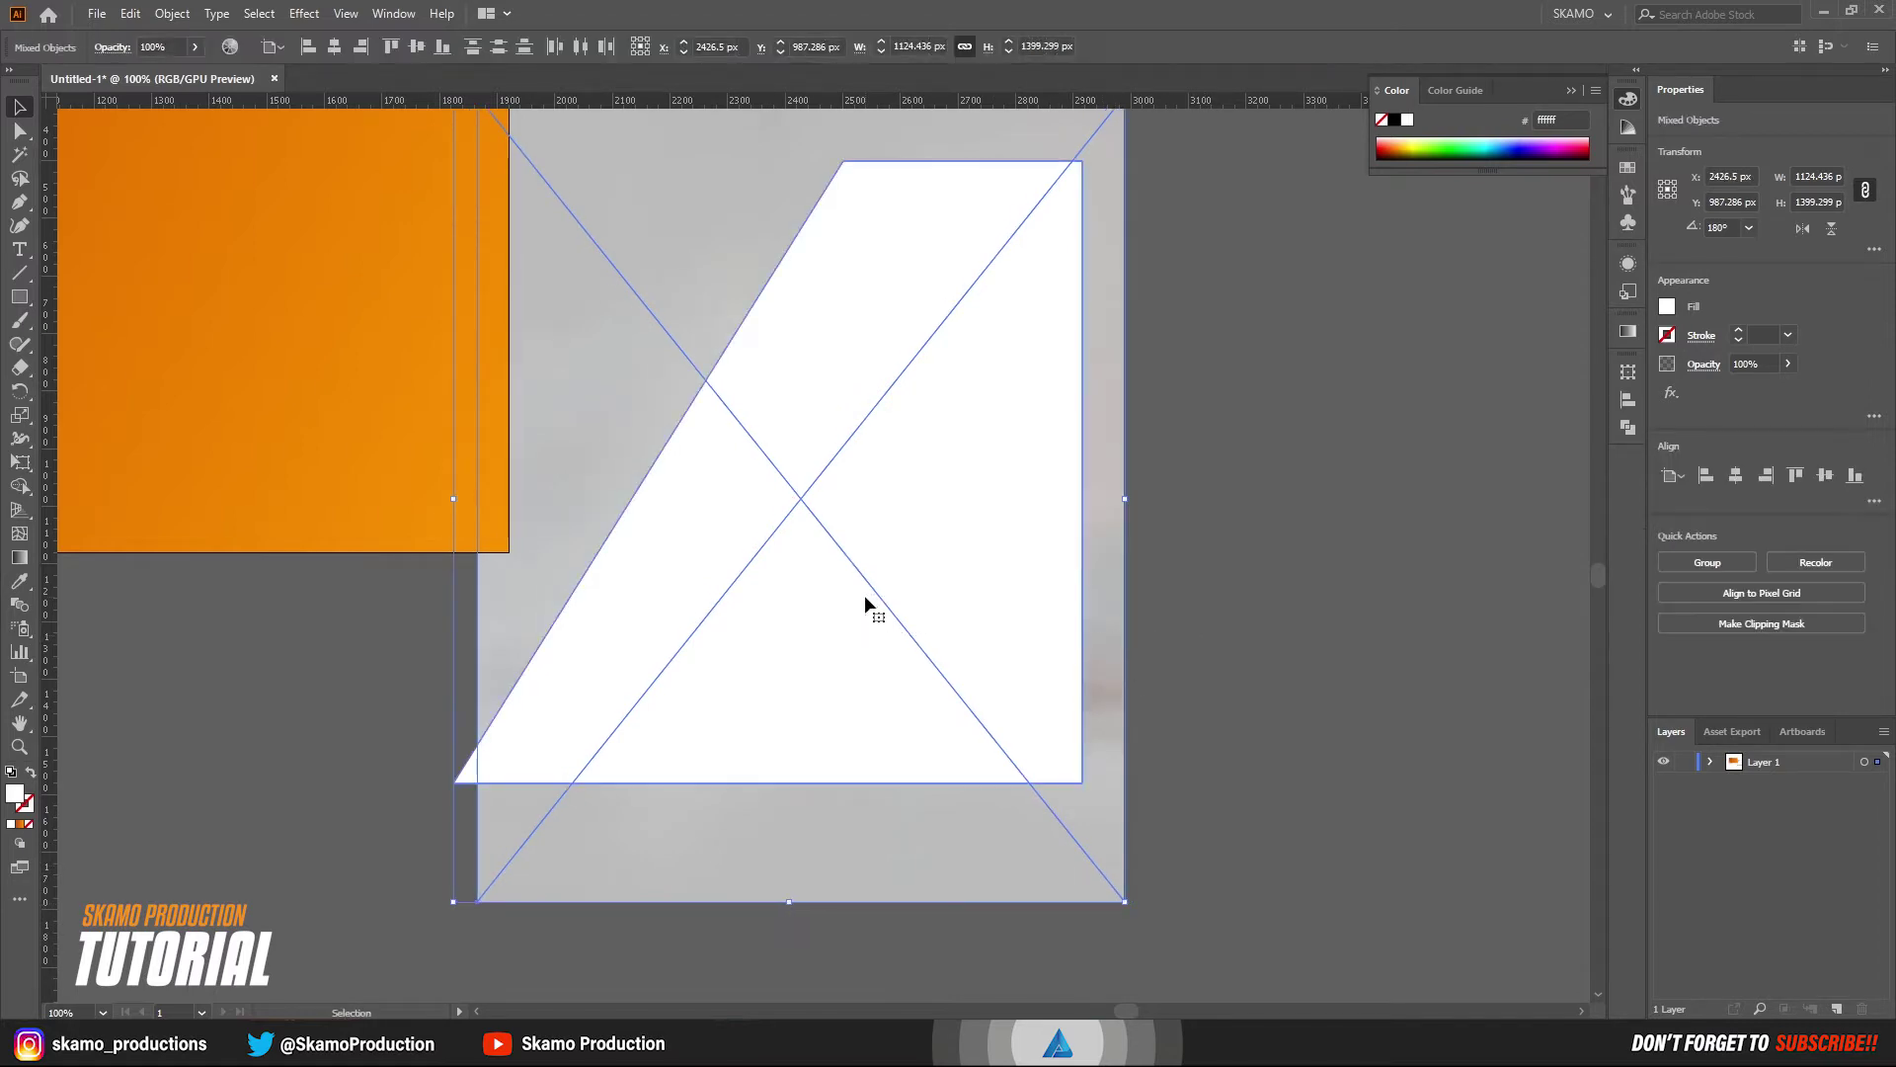
right_click(863, 595)
left_click(913, 775)
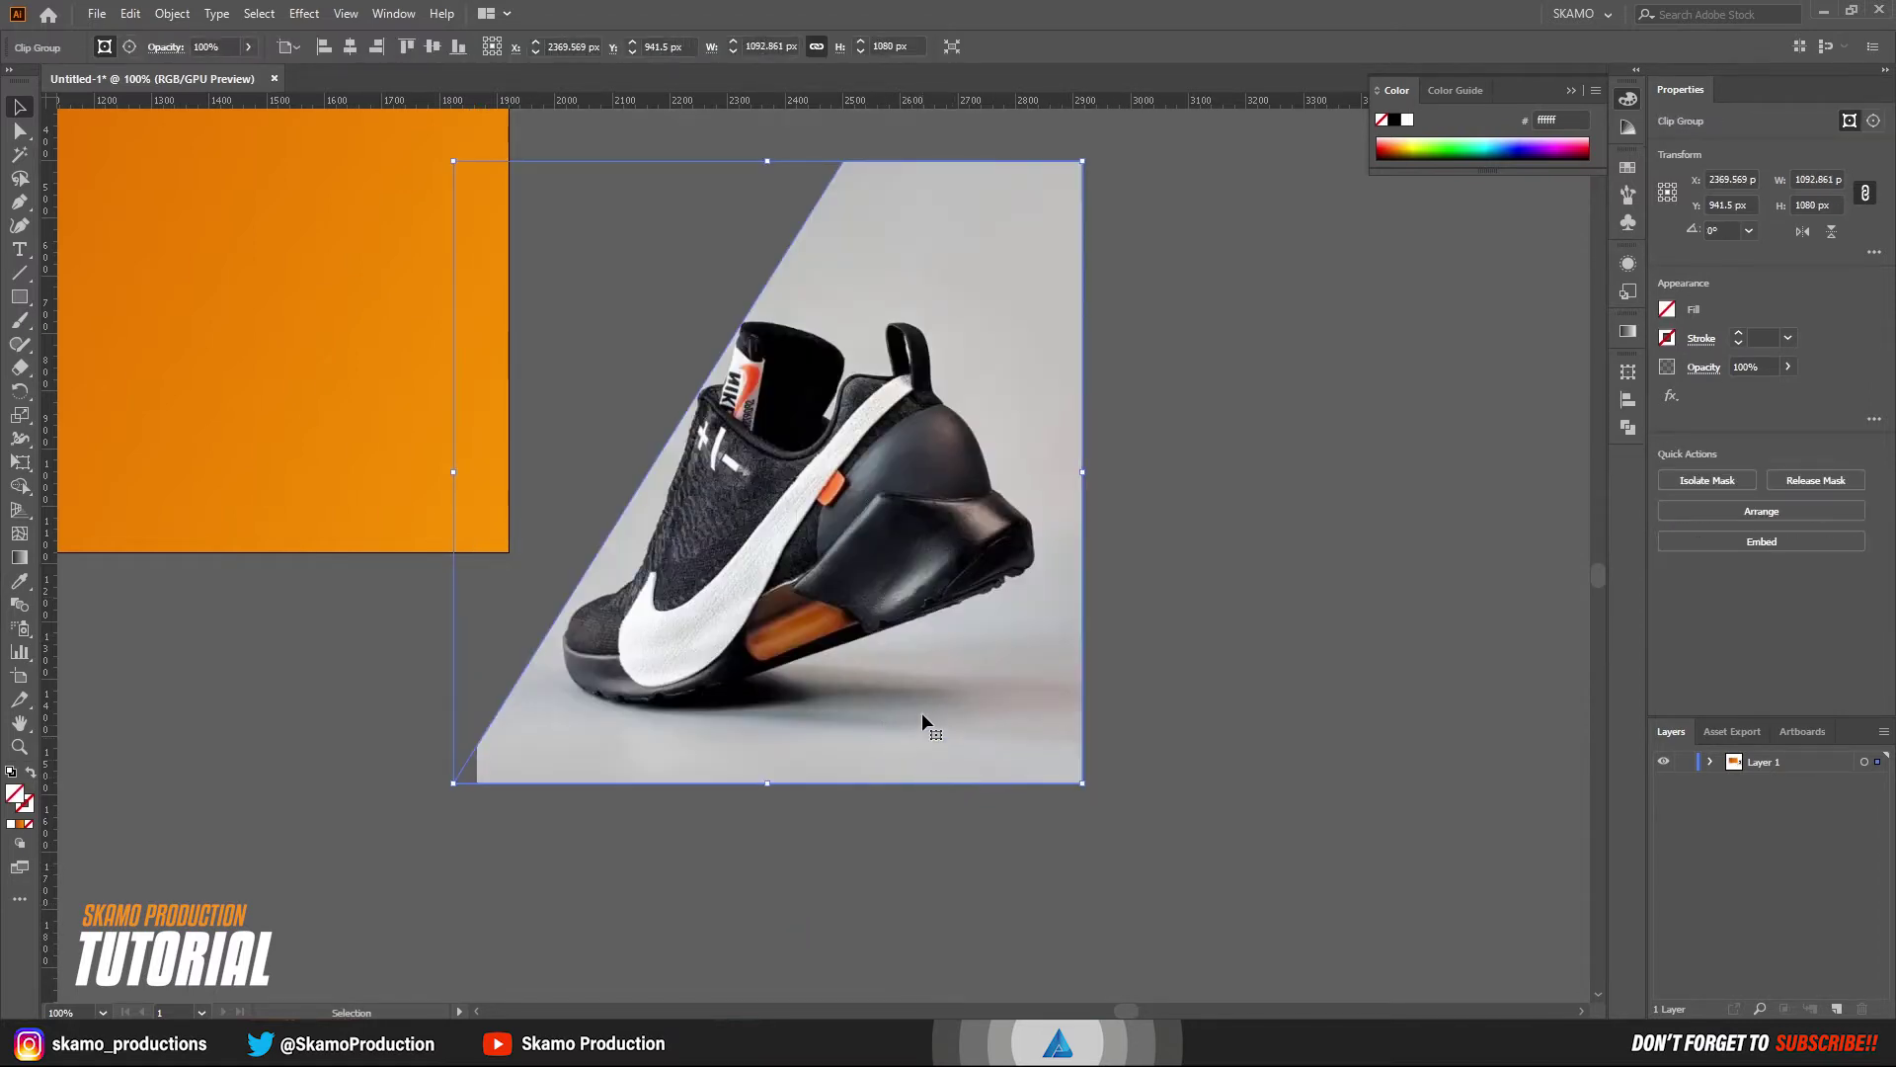
- In the isolated clipping mask, rotate and reposition the shoe photo, then exit isolation
right_click(912, 680)
left_click(977, 476)
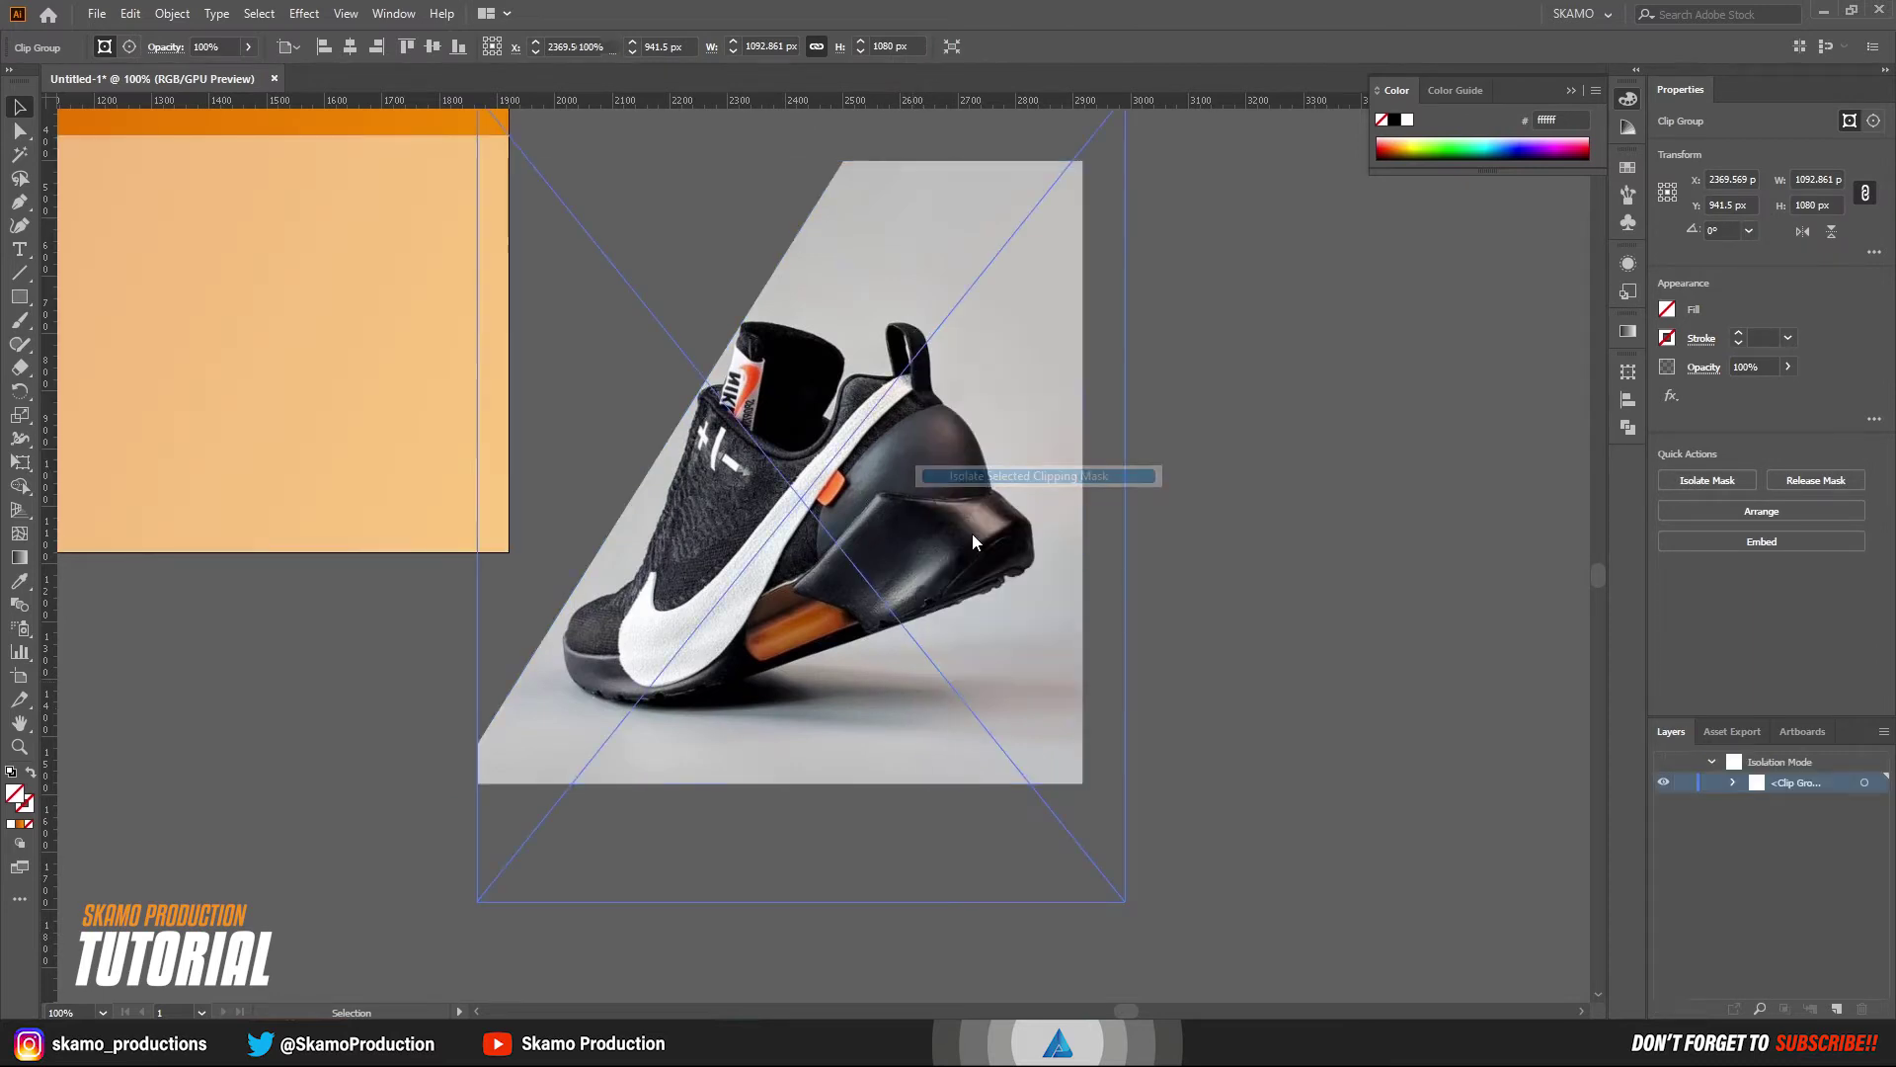
left_click(962, 707)
left_click_drag(1136, 908, 1085, 958)
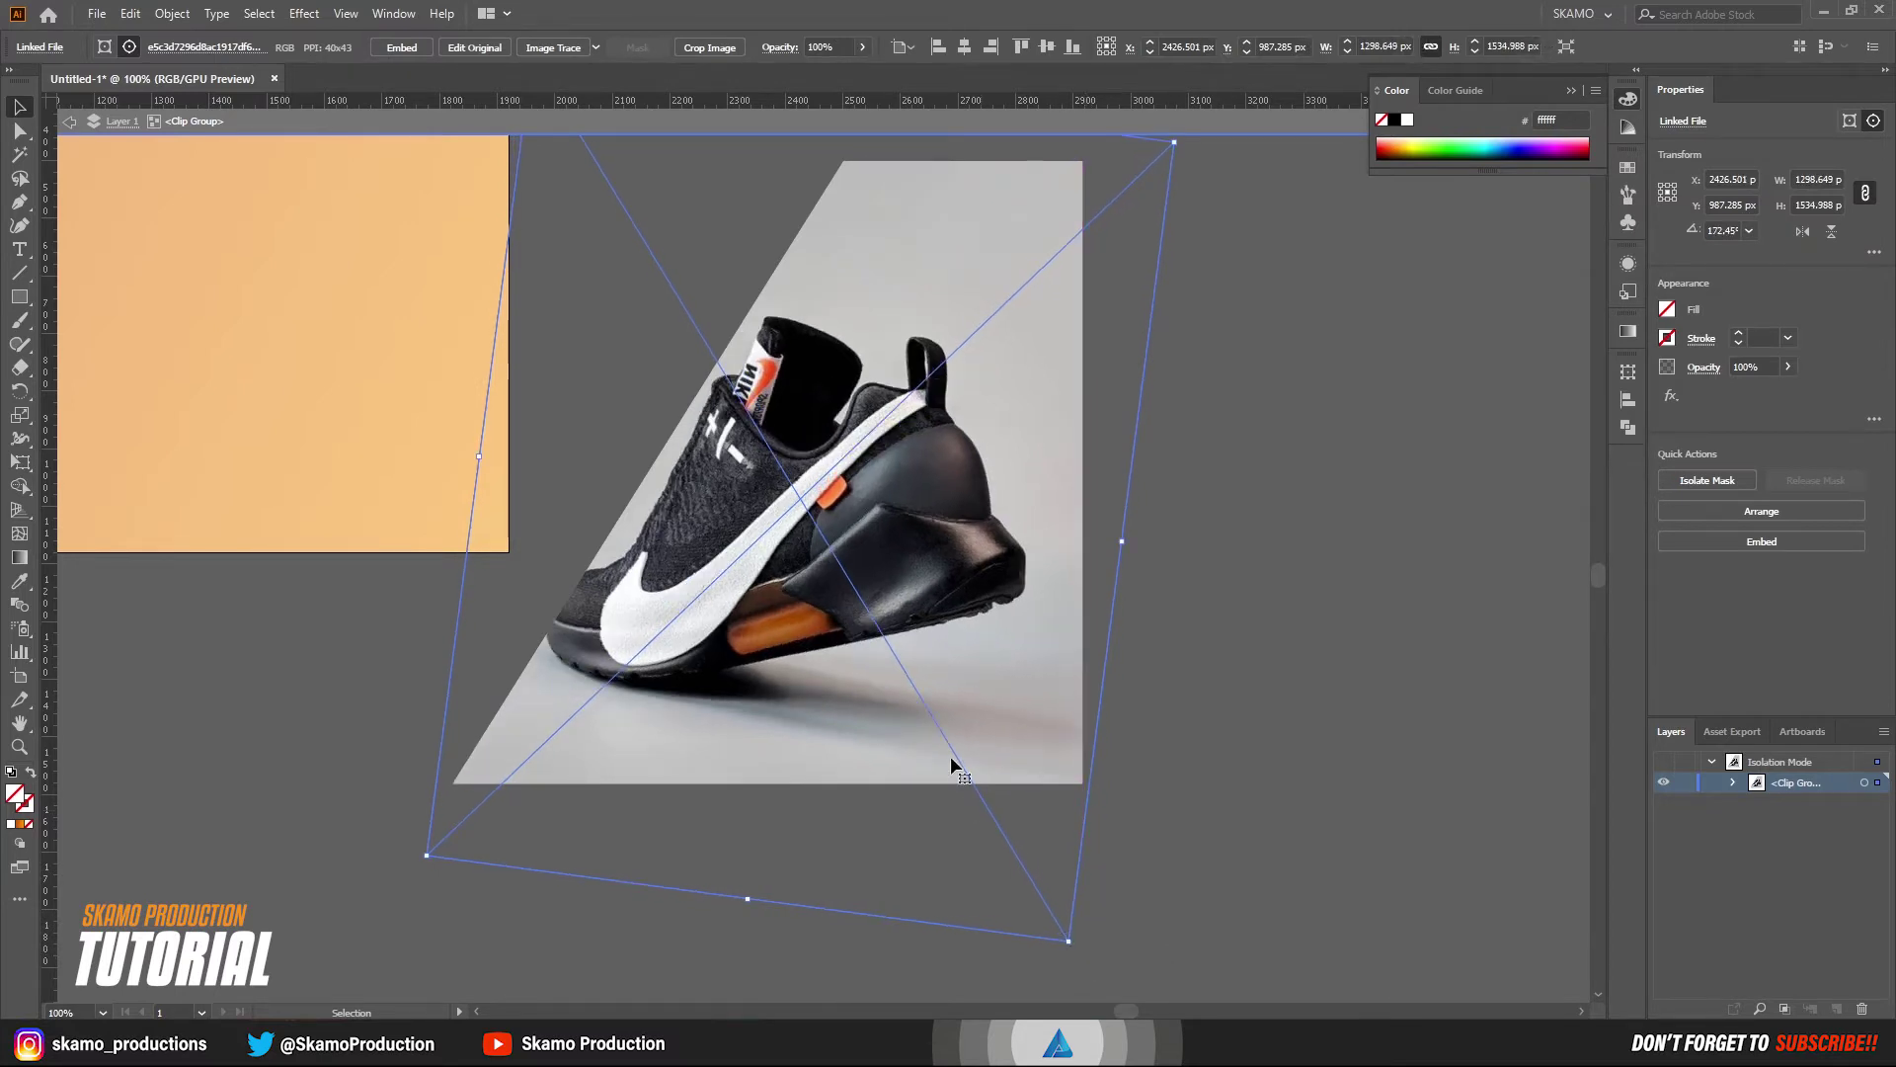
left_click_drag(846, 593, 856, 596)
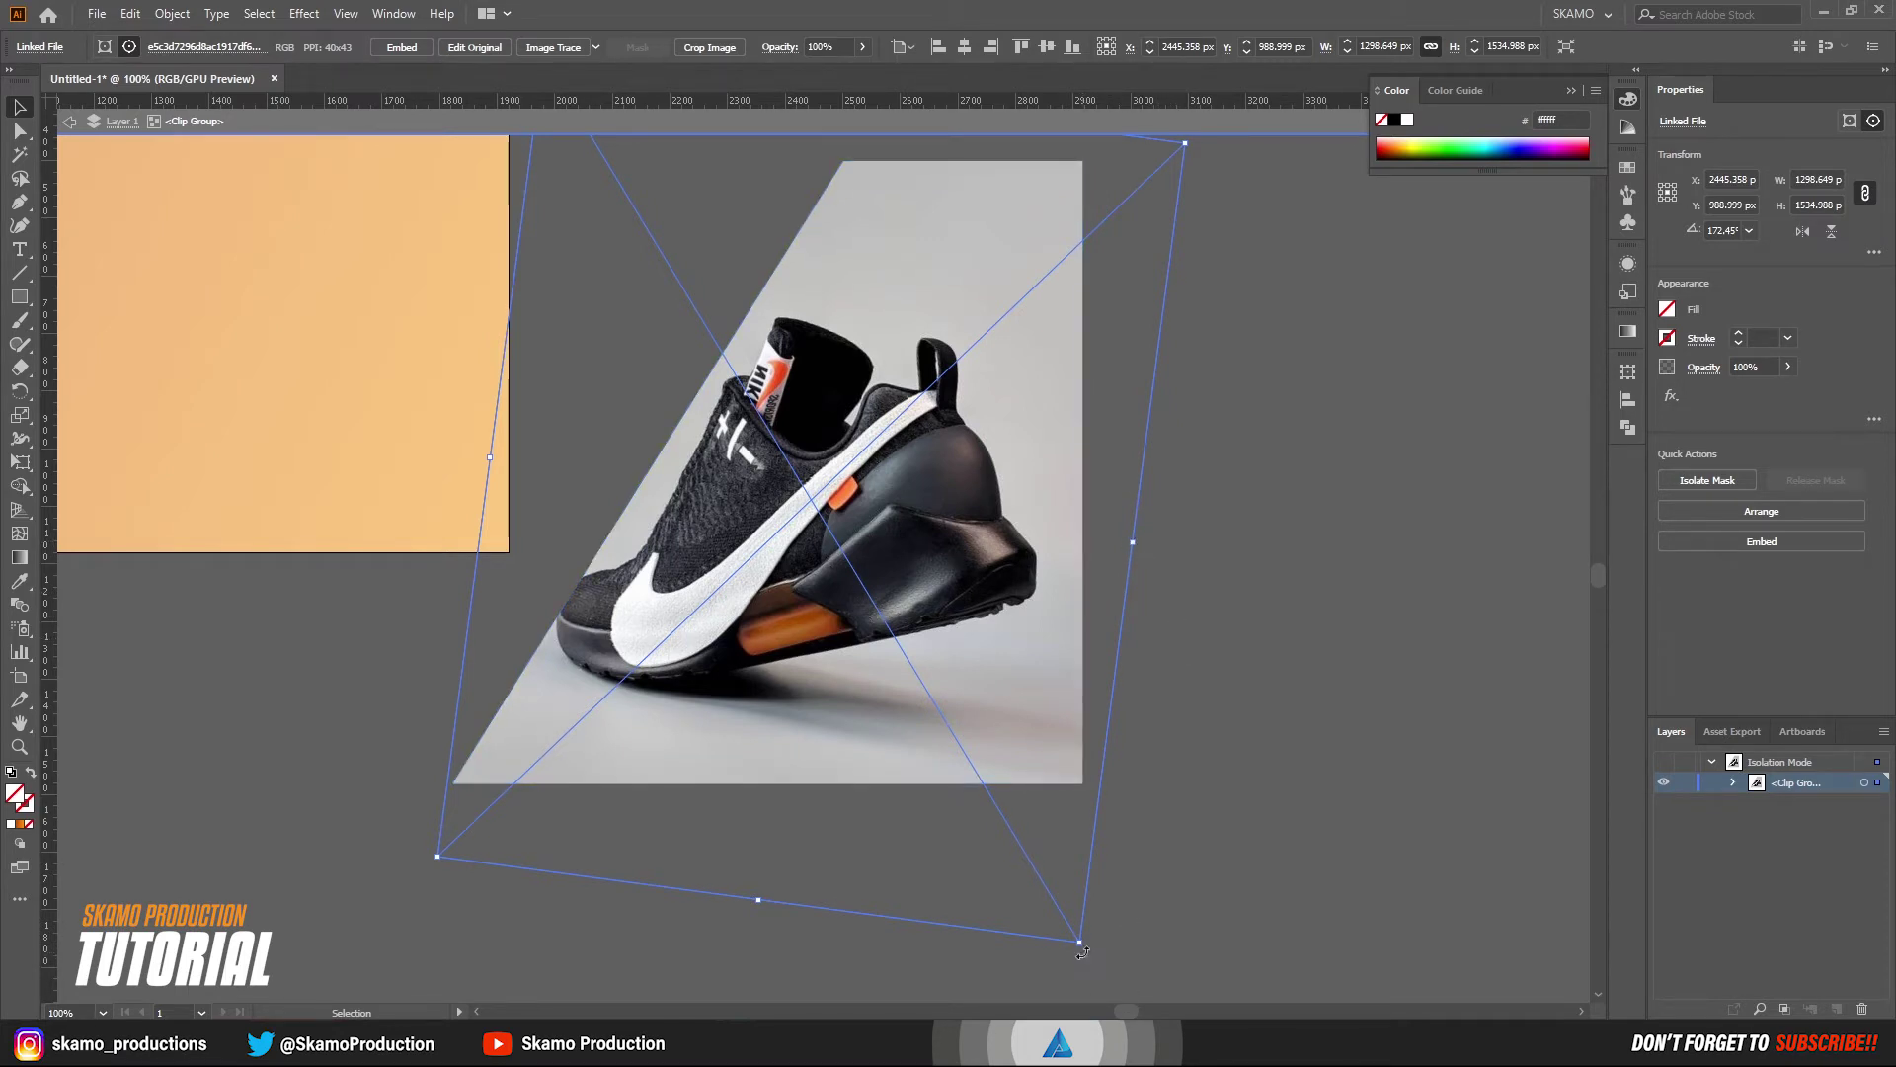
left_click_drag(1083, 951, 1094, 944)
left_click_drag(946, 596, 956, 602)
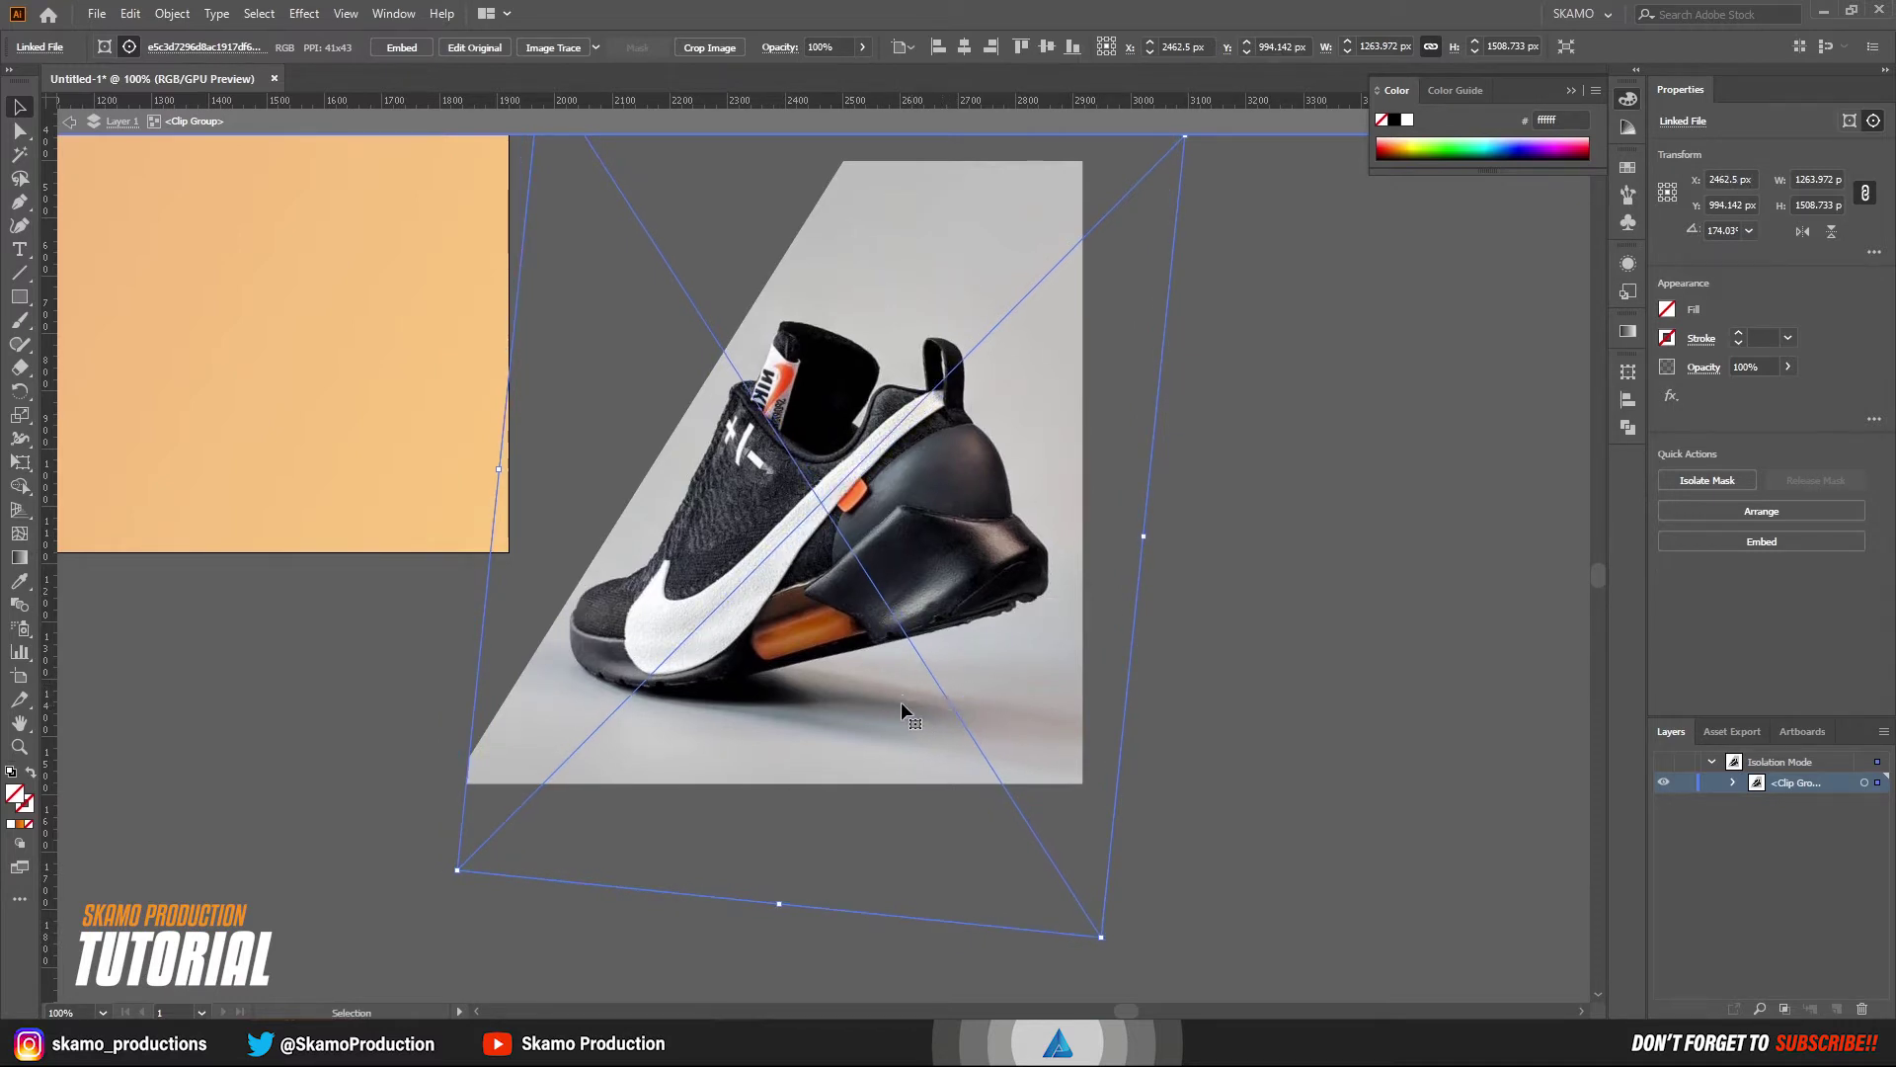
left_click_drag(1107, 941, 1059, 960)
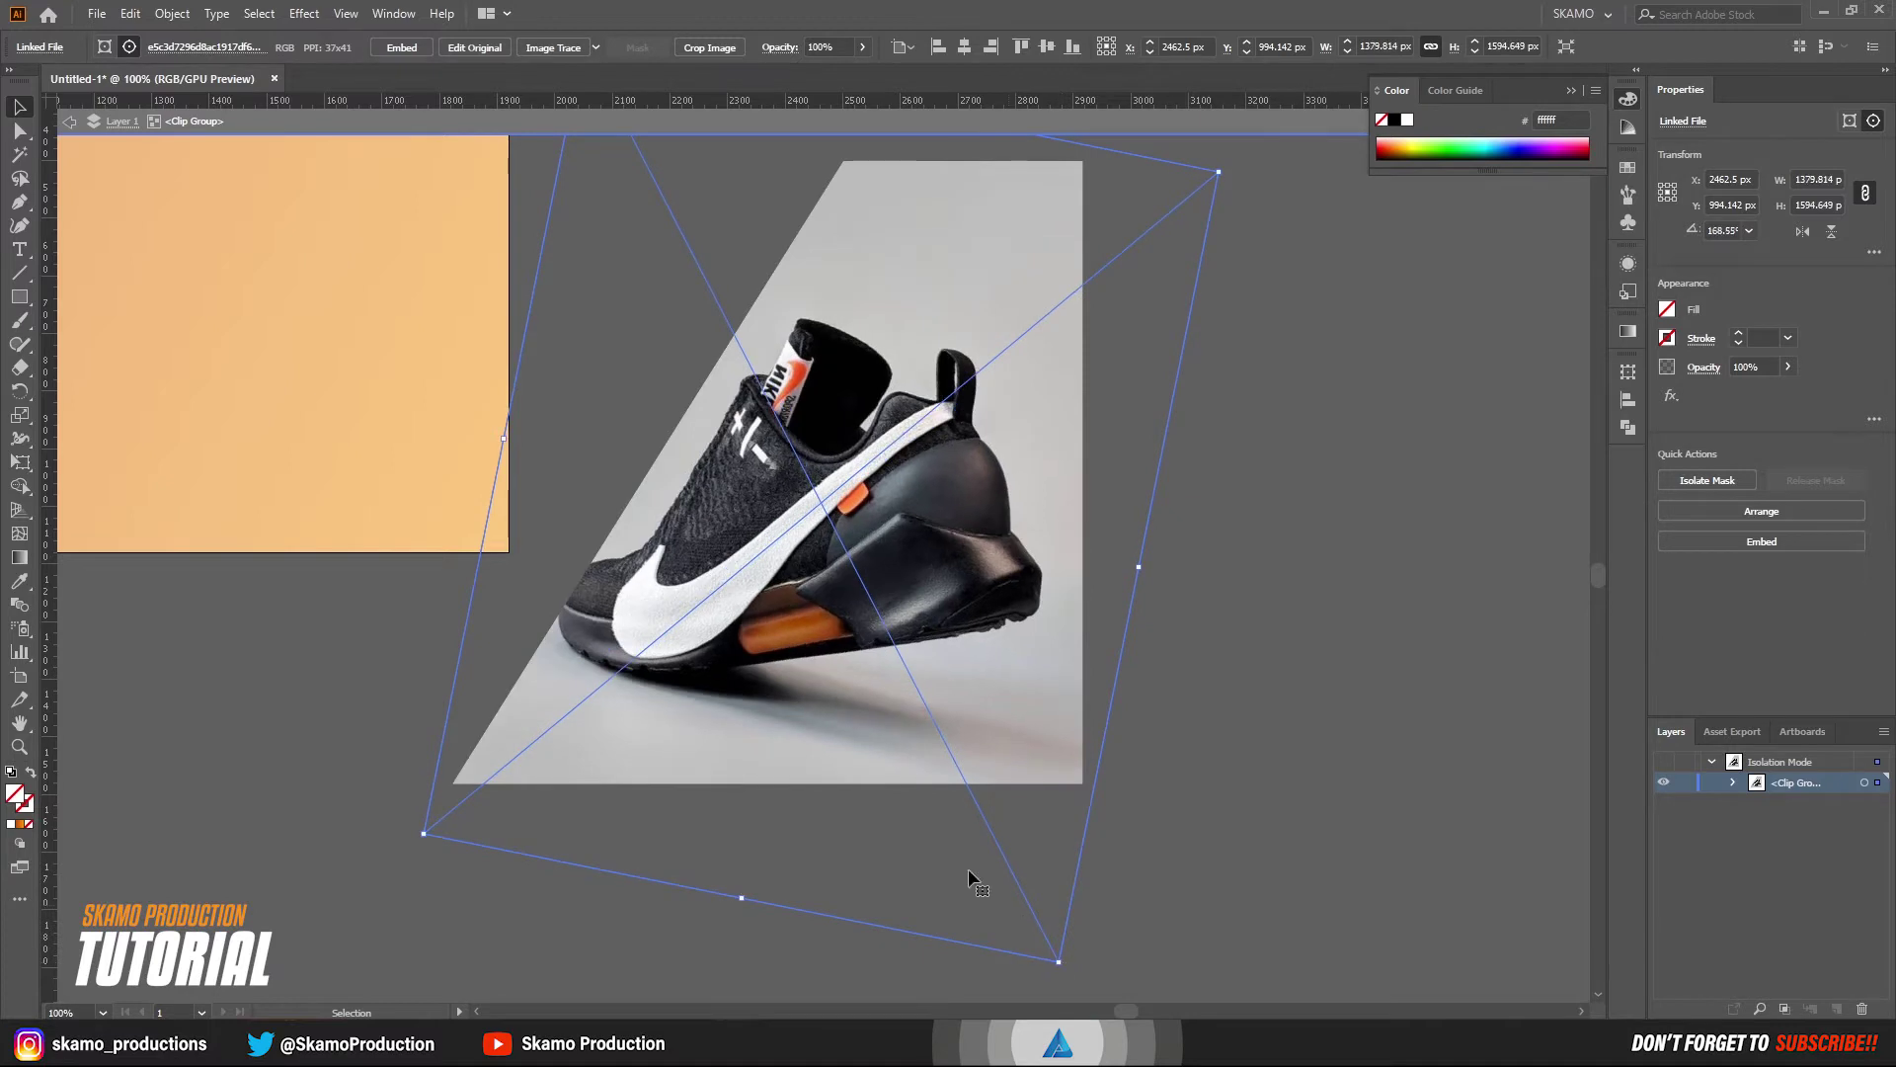
left_click_drag(852, 637, 861, 644)
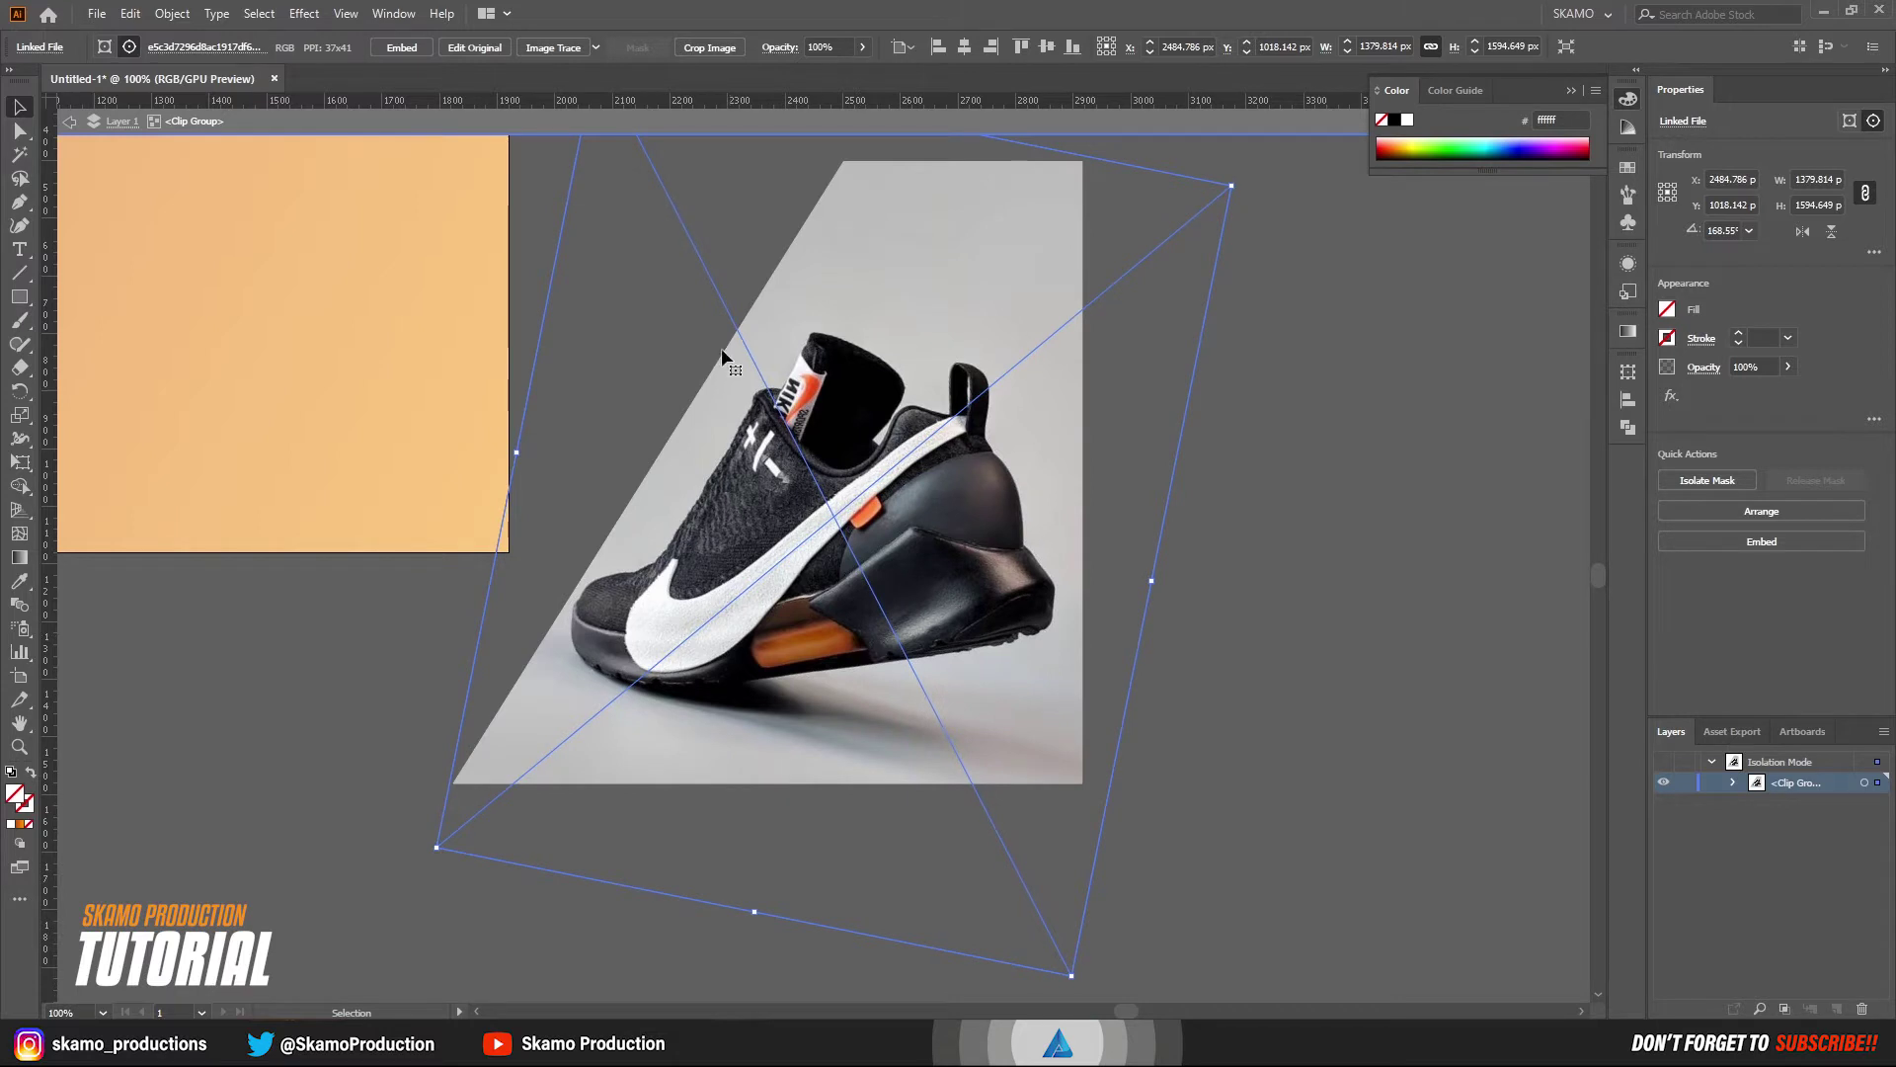
left_click(618, 120)
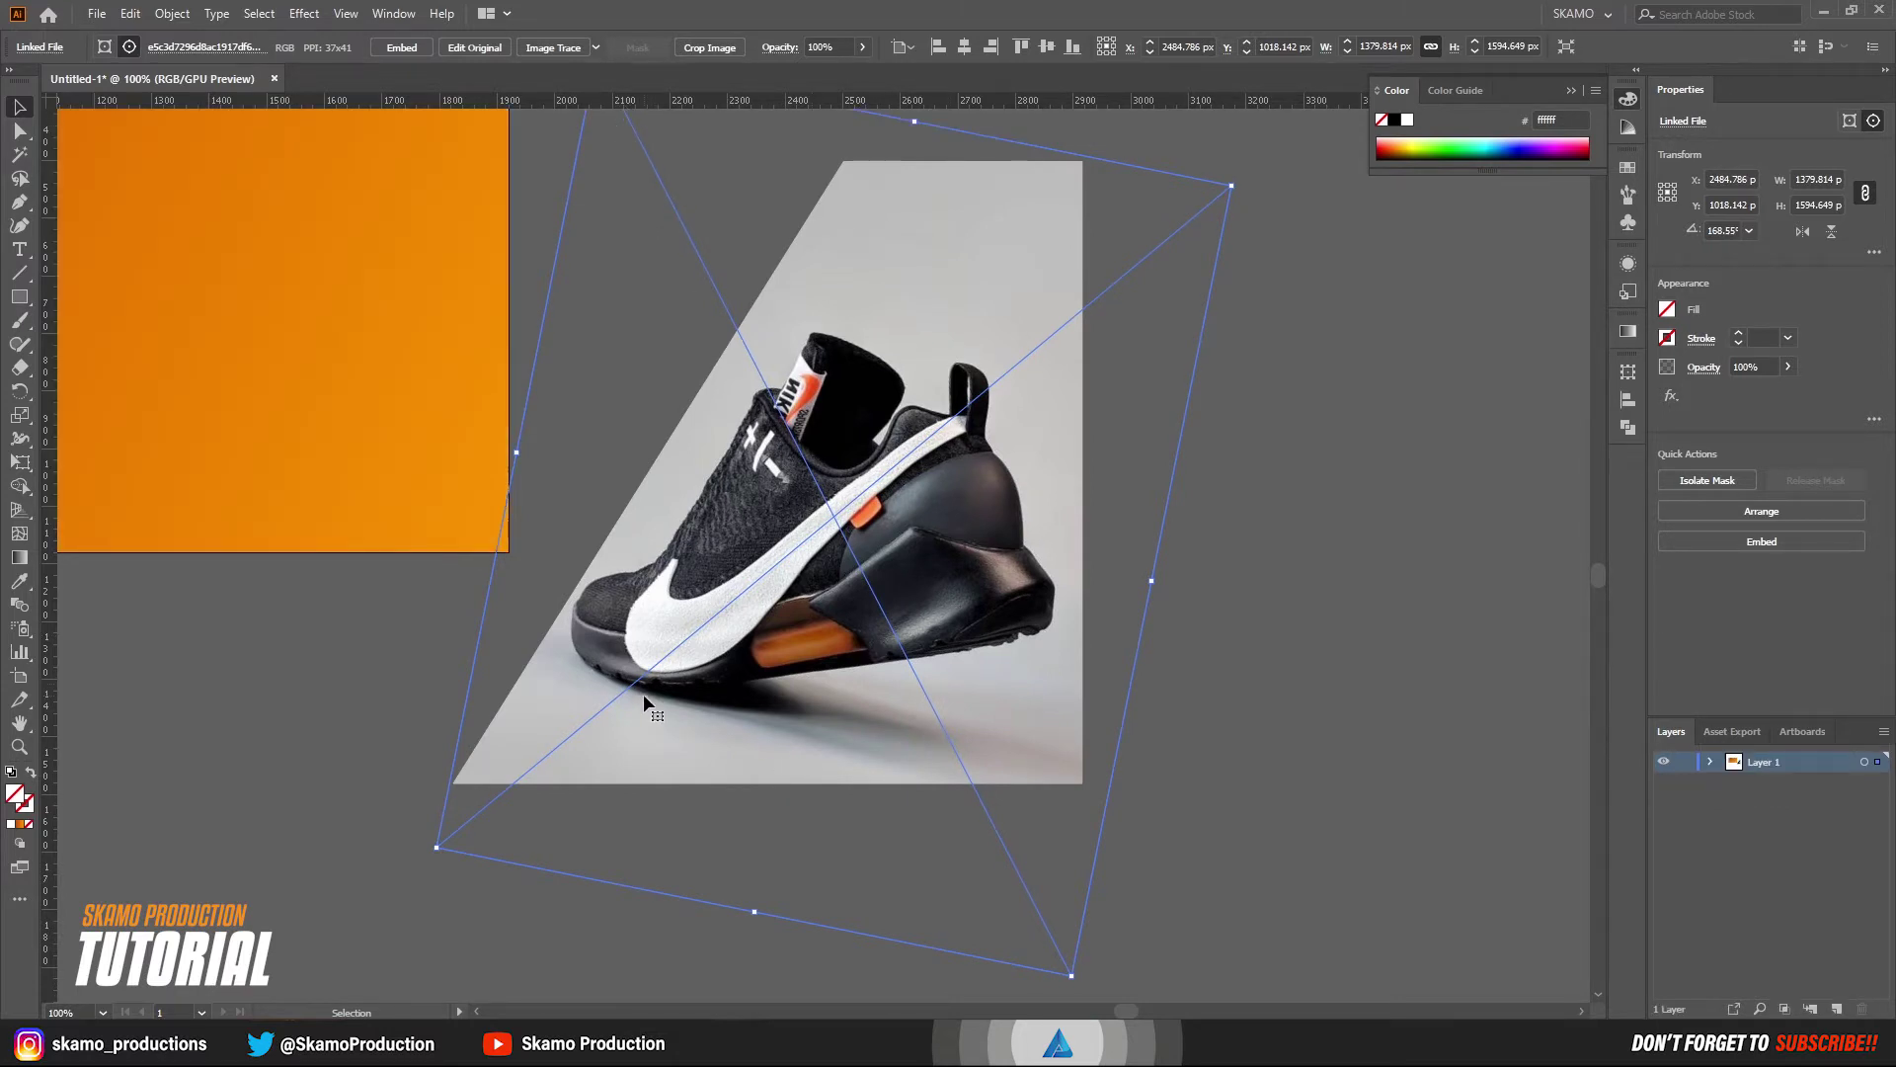
left_click_drag(644, 697, 834, 816)
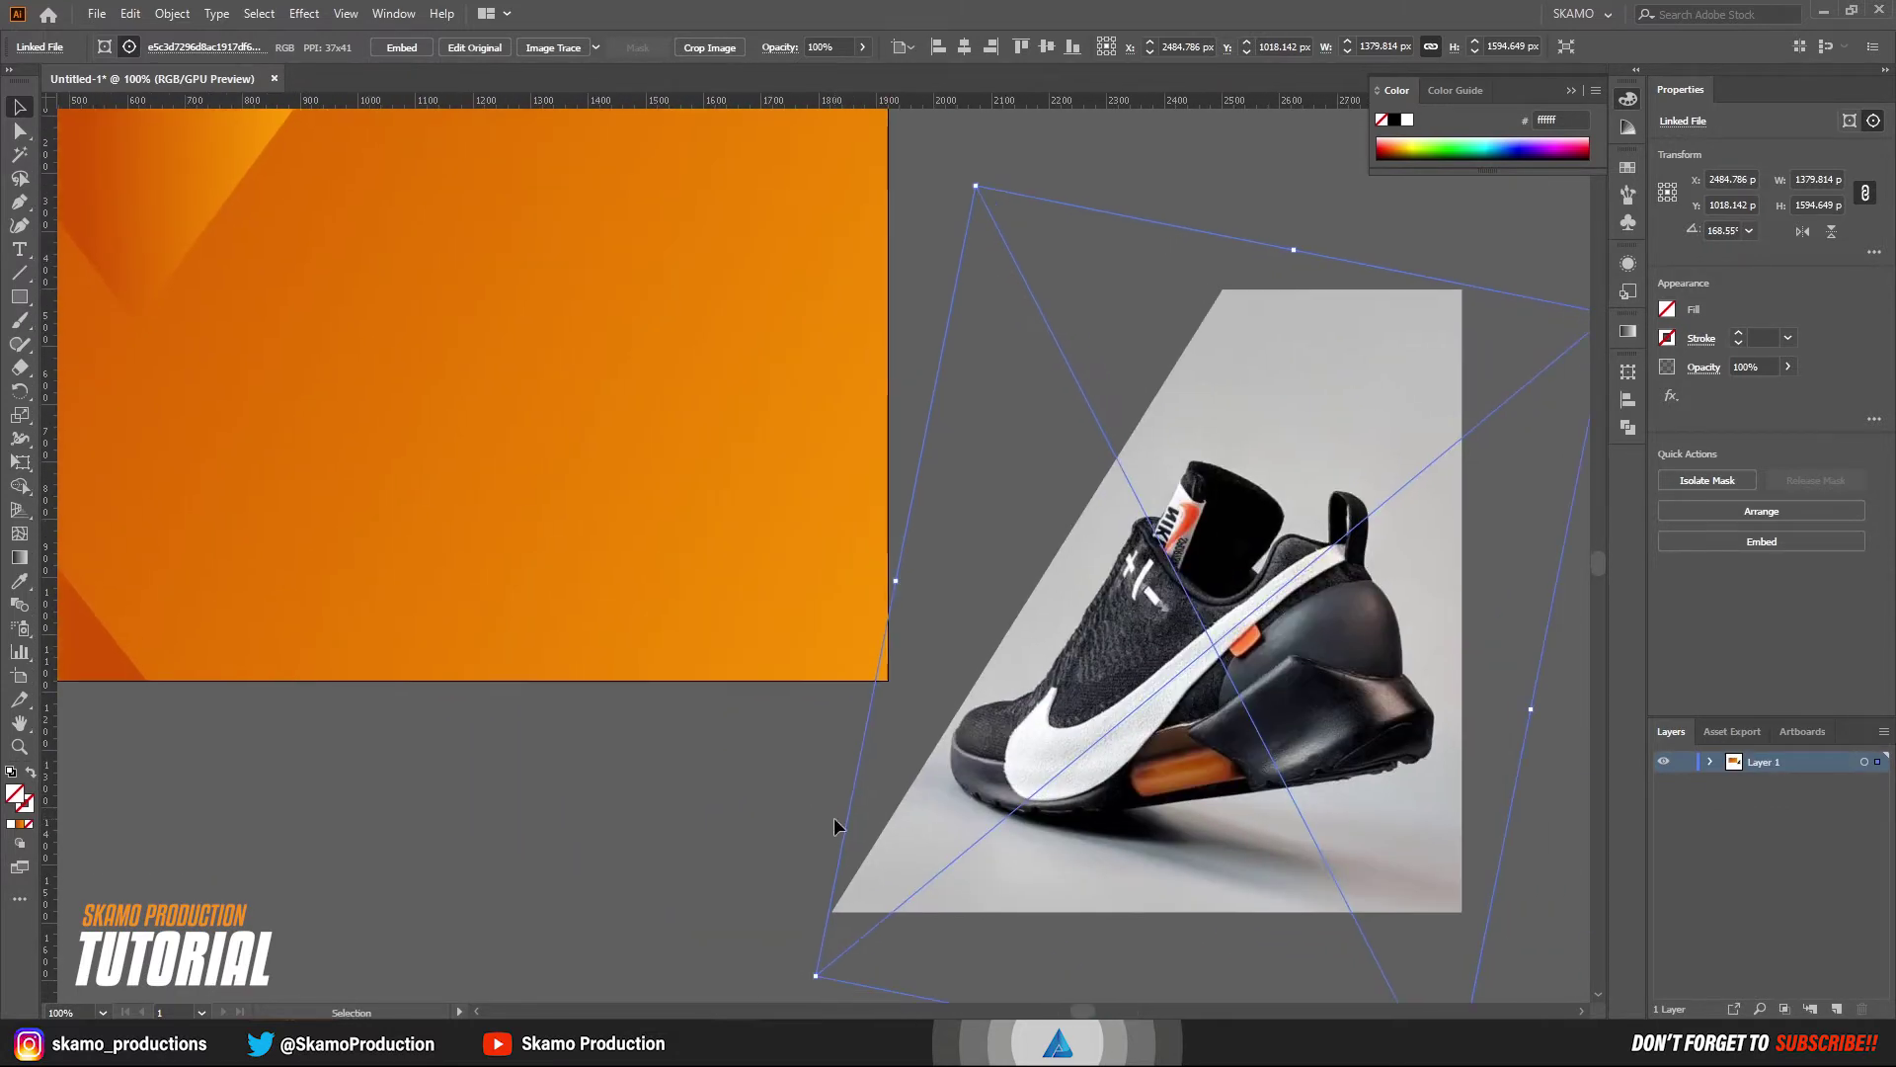
- Zoom out and reposition the shoe photo within its mask
key("z")
left_click(833, 816, "alt")
mouse_move(778, 645)
left_mouse_down()
mouse_move(722, 743)
mouse_move(684, 973)
left_mouse_up()
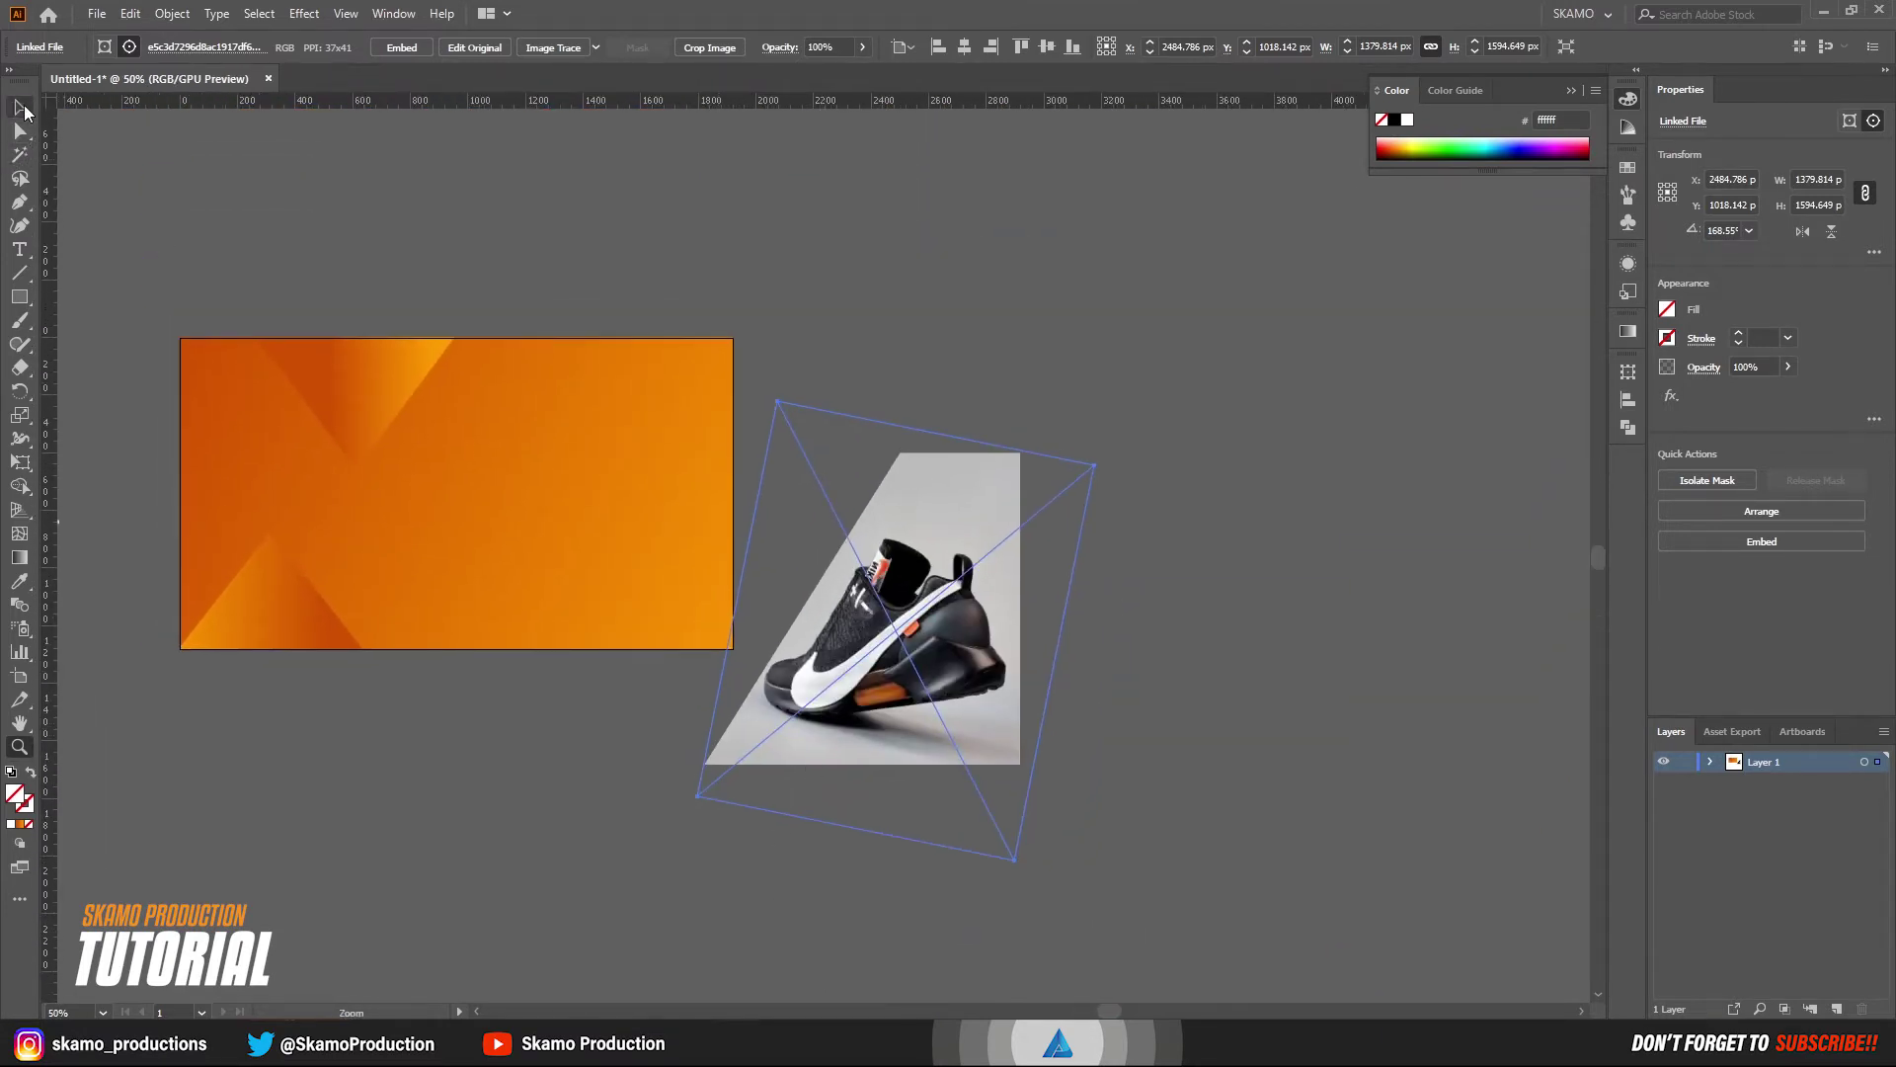
left_click(20, 107)
mouse_move(928, 630)
left_mouse_down()
mouse_move(668, 479)
mouse_move(956, 557)
left_mouse_up()
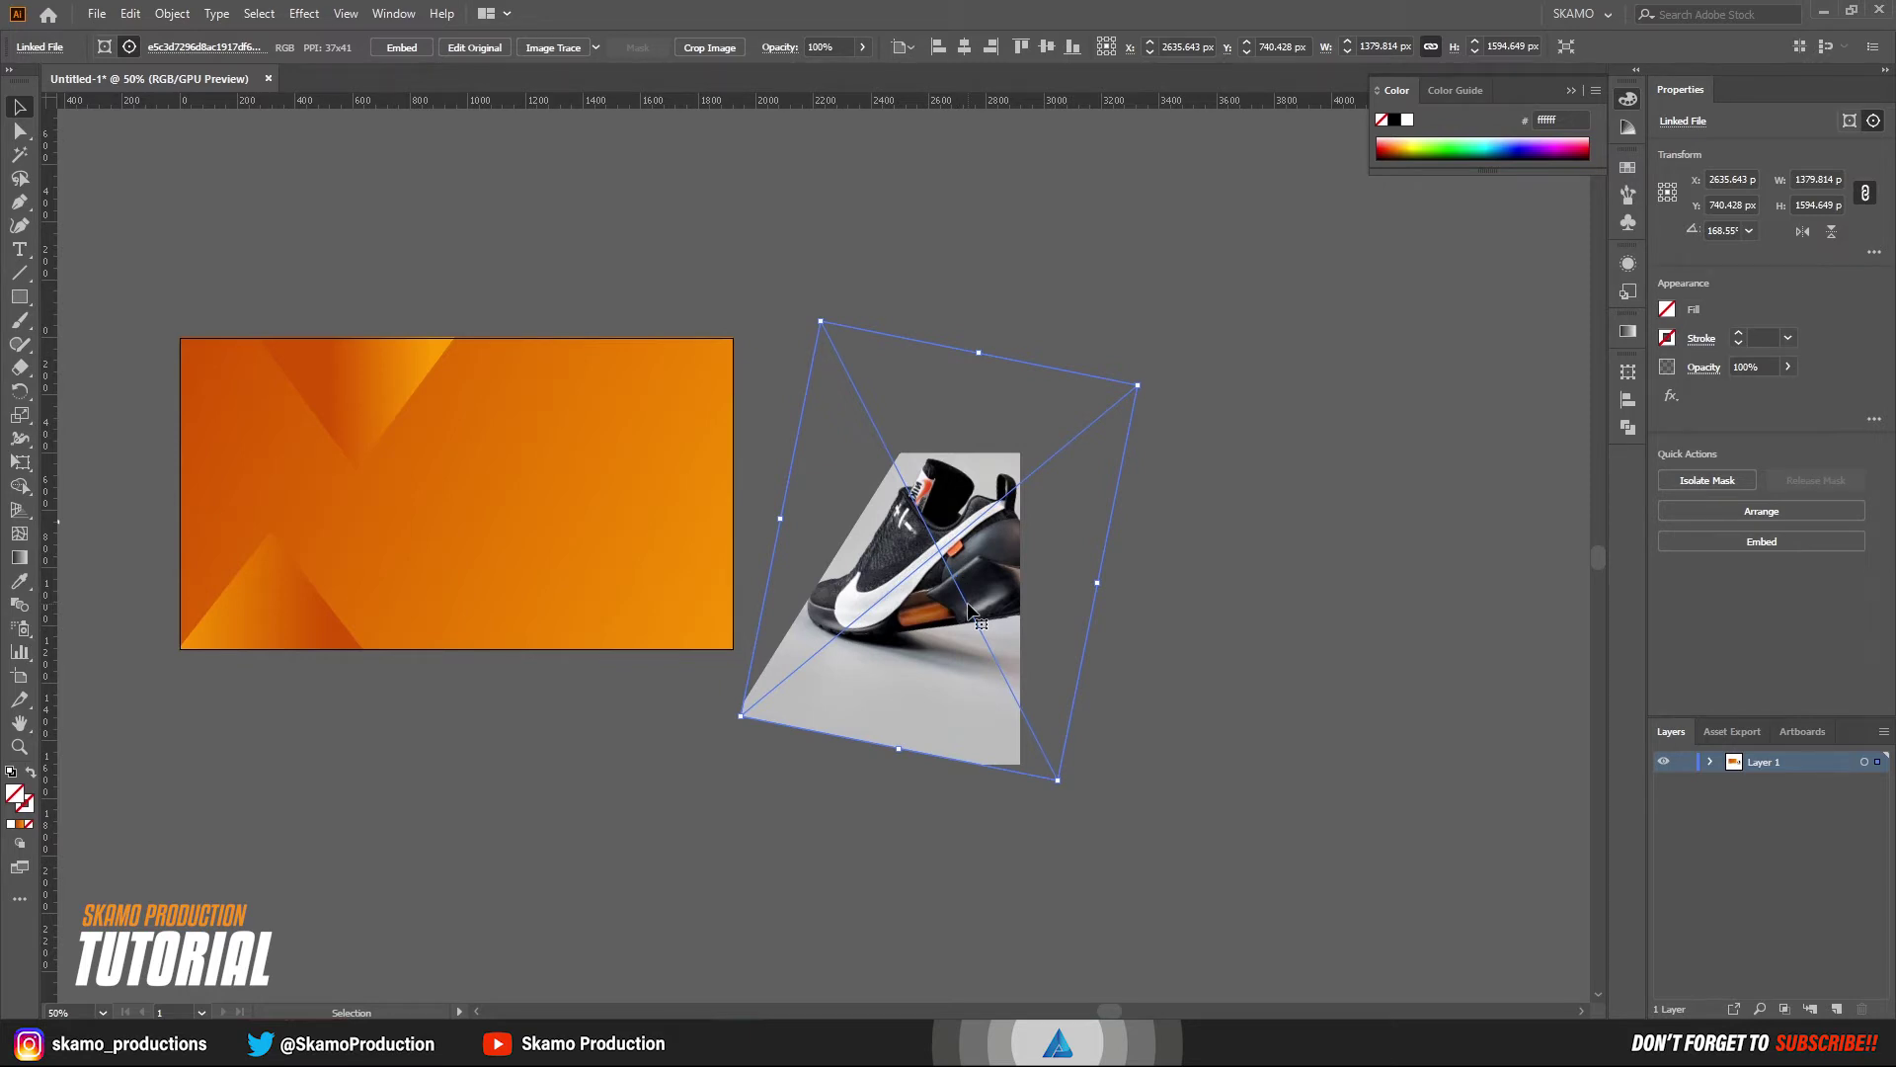
left_click_drag(969, 609, 925, 688)
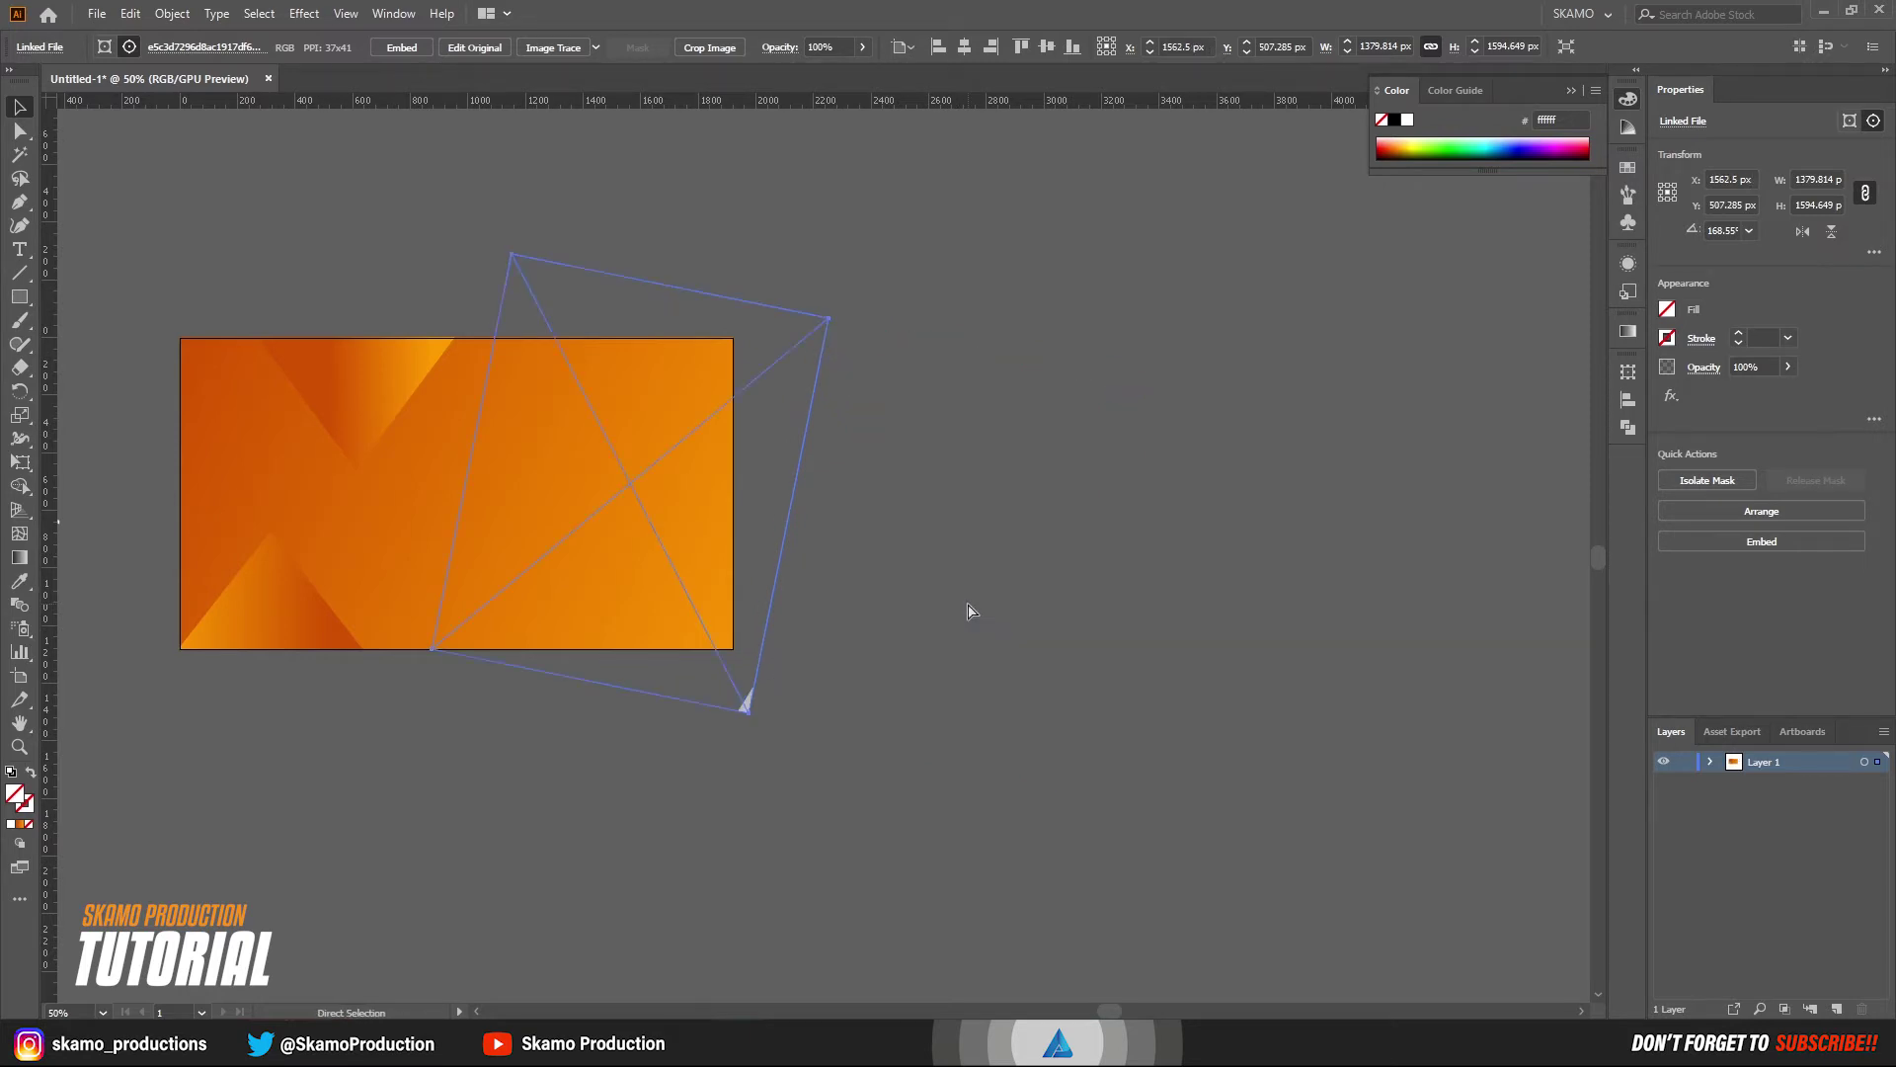
left_click(1112, 612)
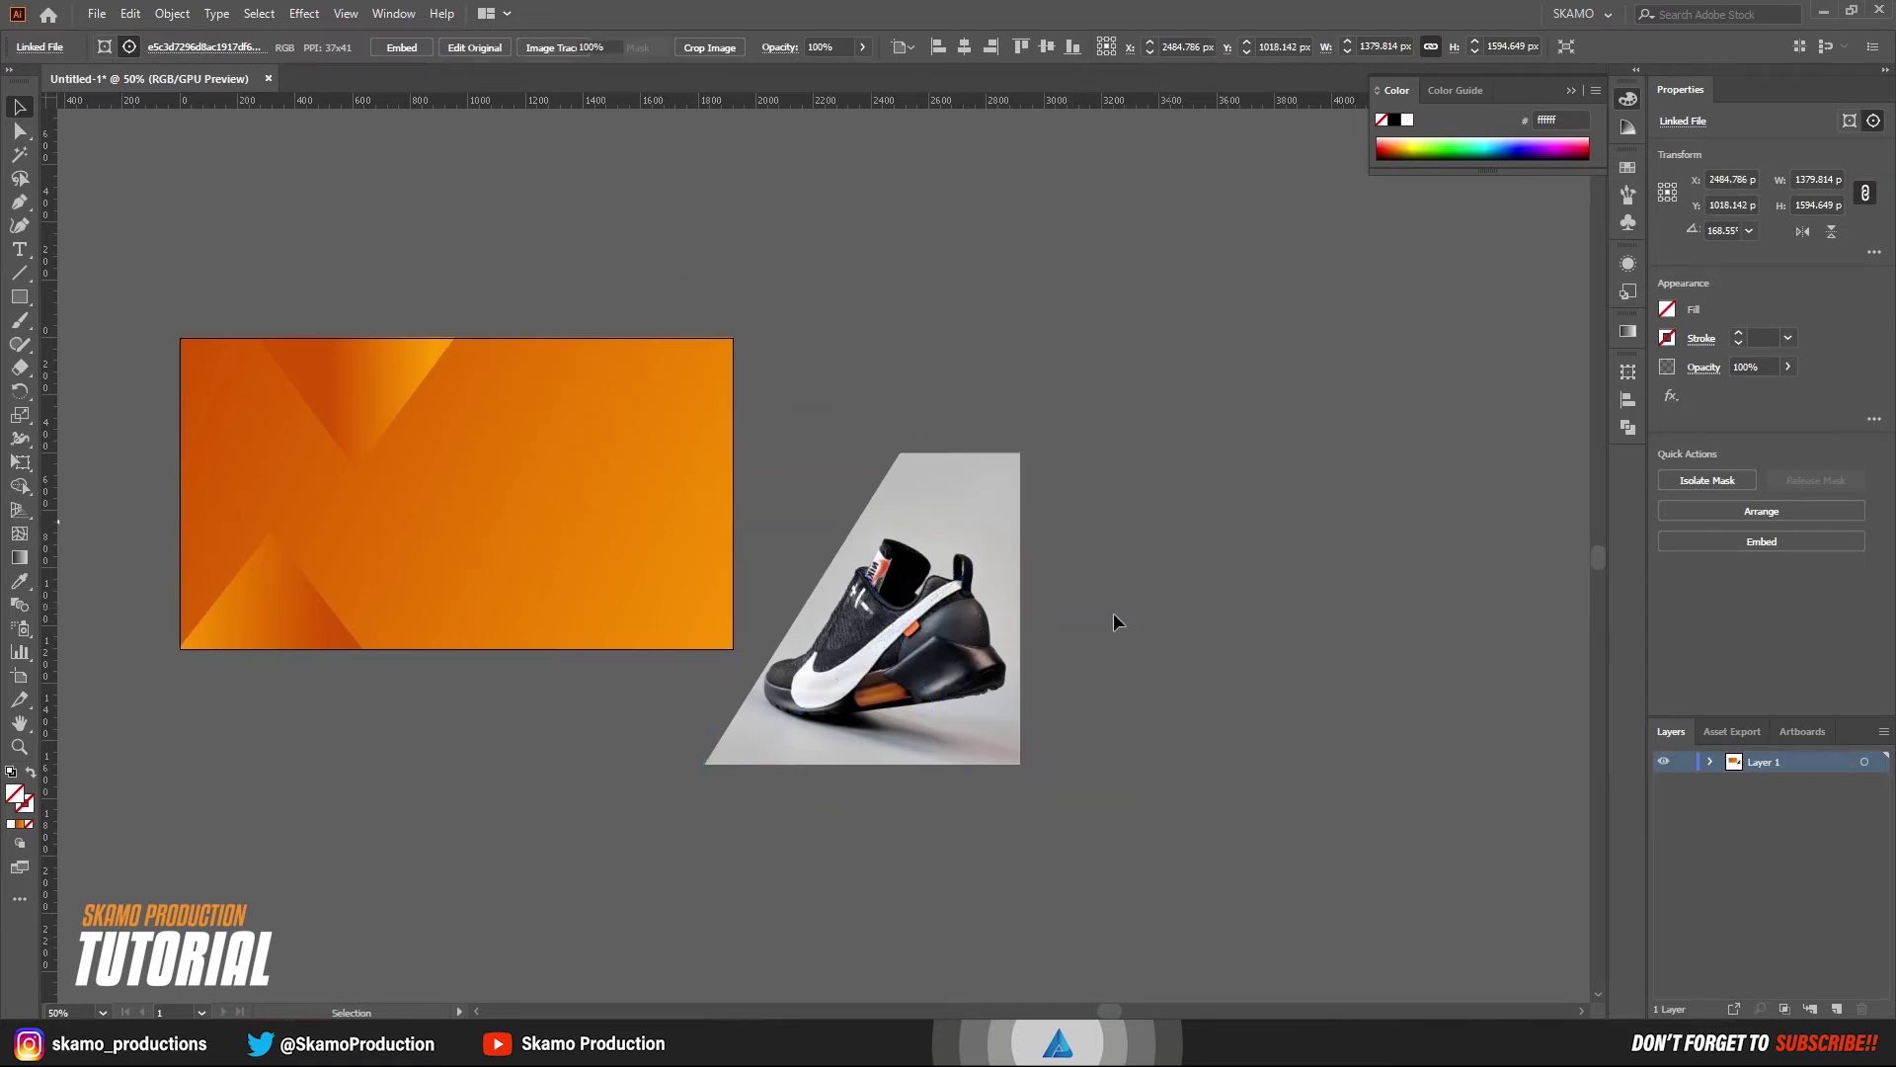
- Move the masked shoe group onto the banner's right side and zoom back in
left_click(938, 668)
left_click_drag(937, 666, 649, 542)
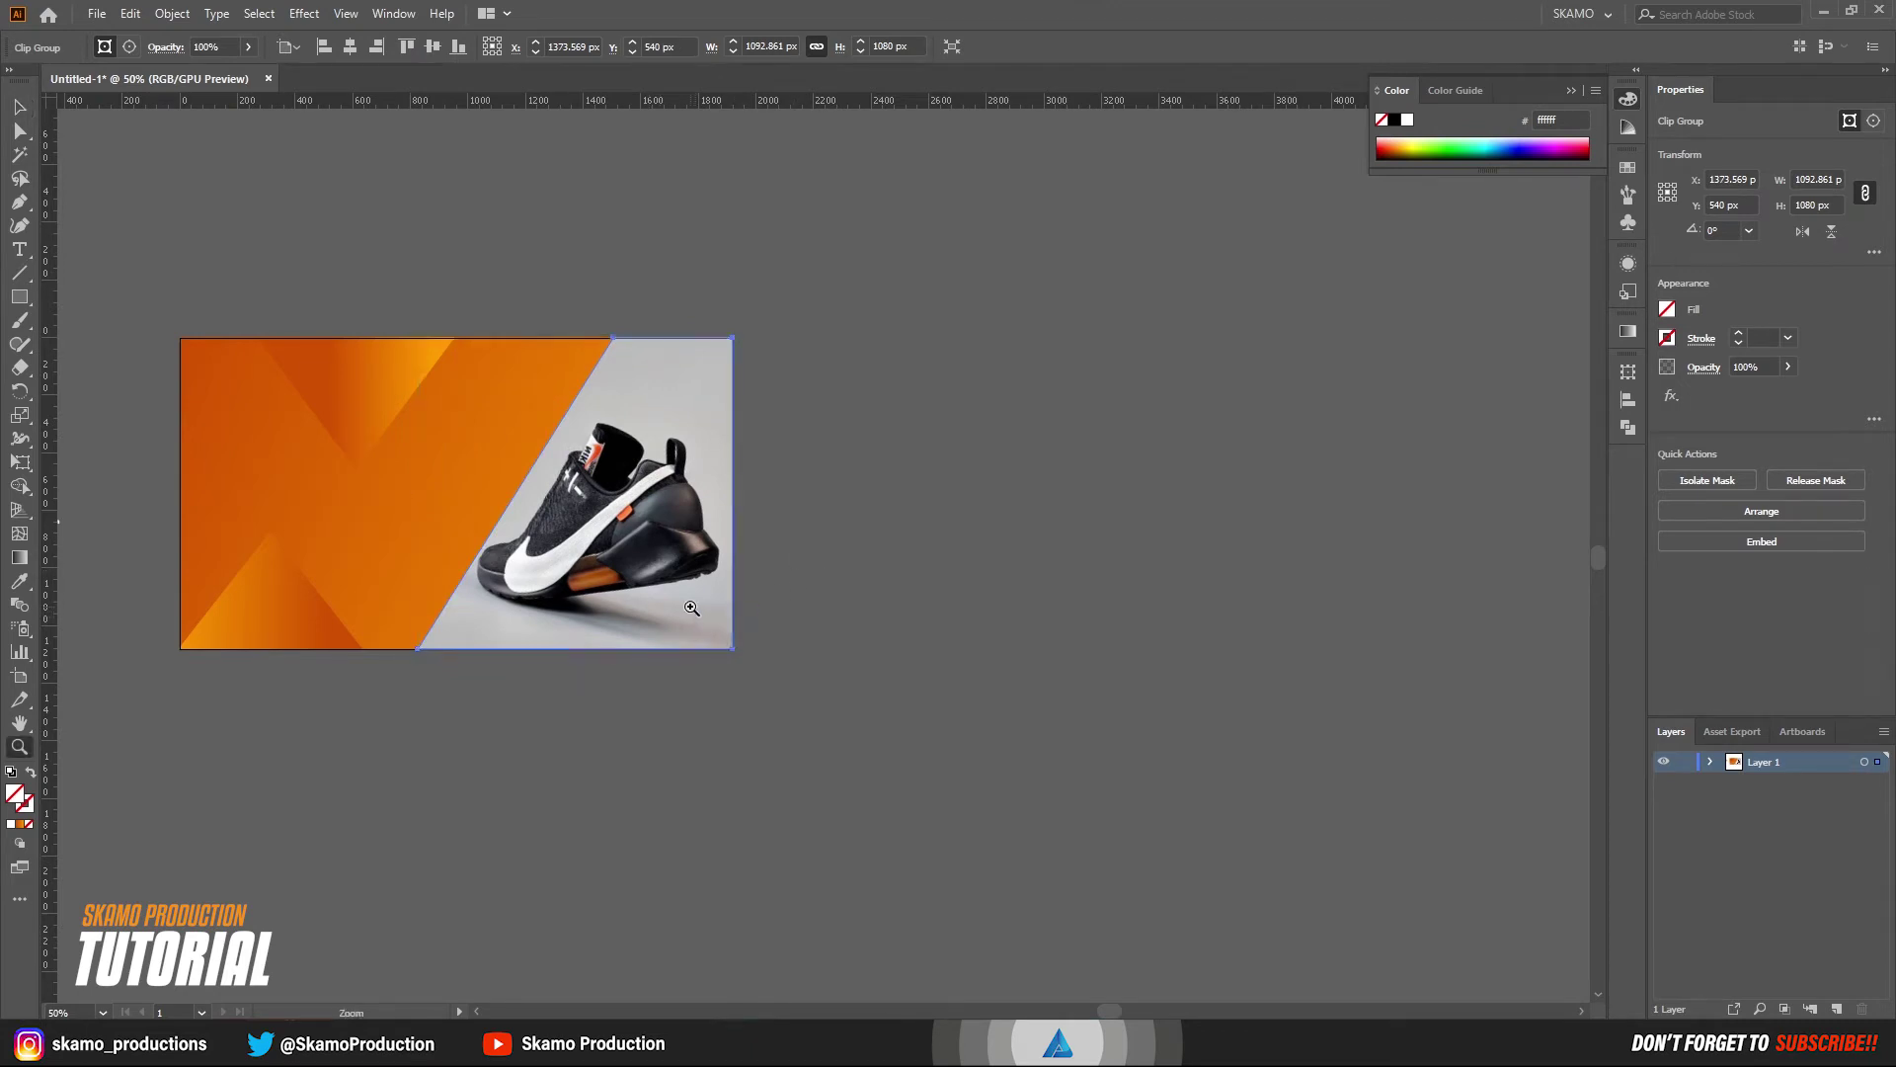
key("ctrl+plus")
key("ctrl+plus")
left_click_drag(1009, 760, 974, 752)
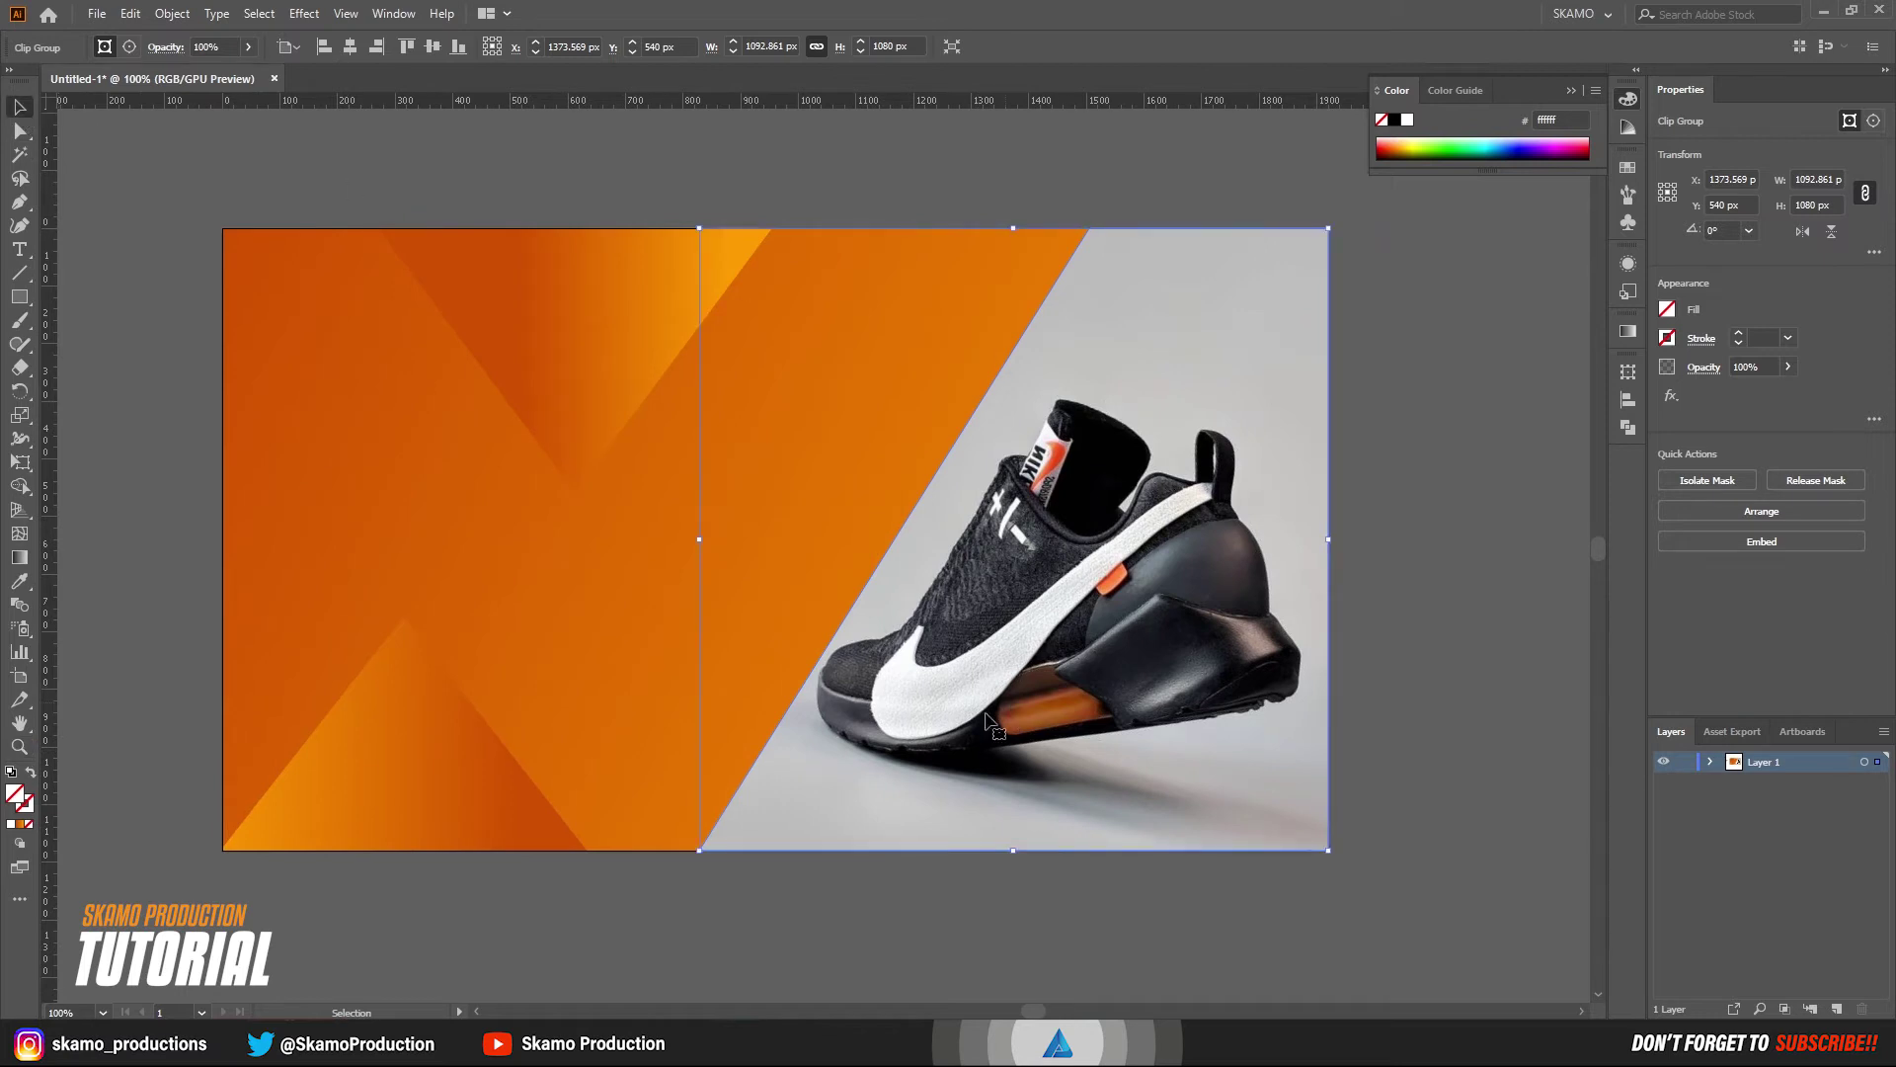
left_click(1284, 934)
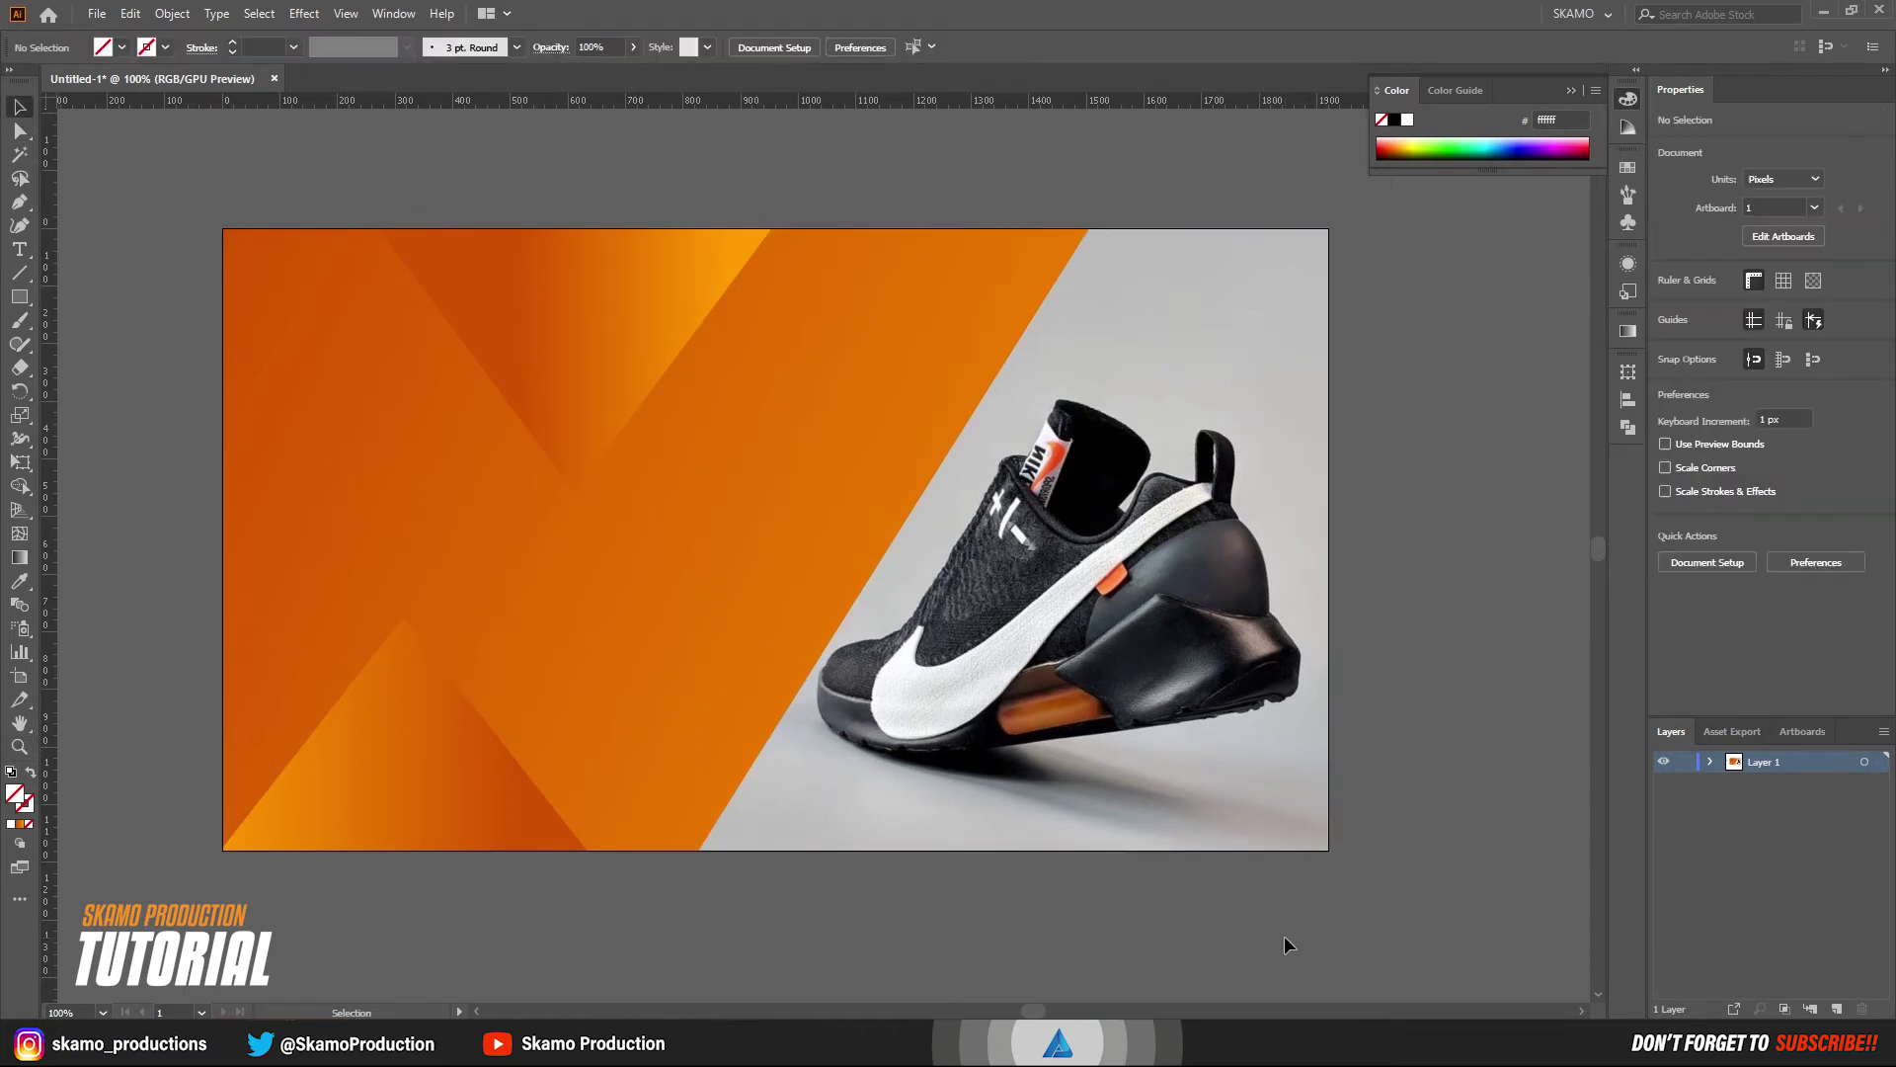
- Copy the orange background rectangle and Paste in Back
left_click(648, 606)
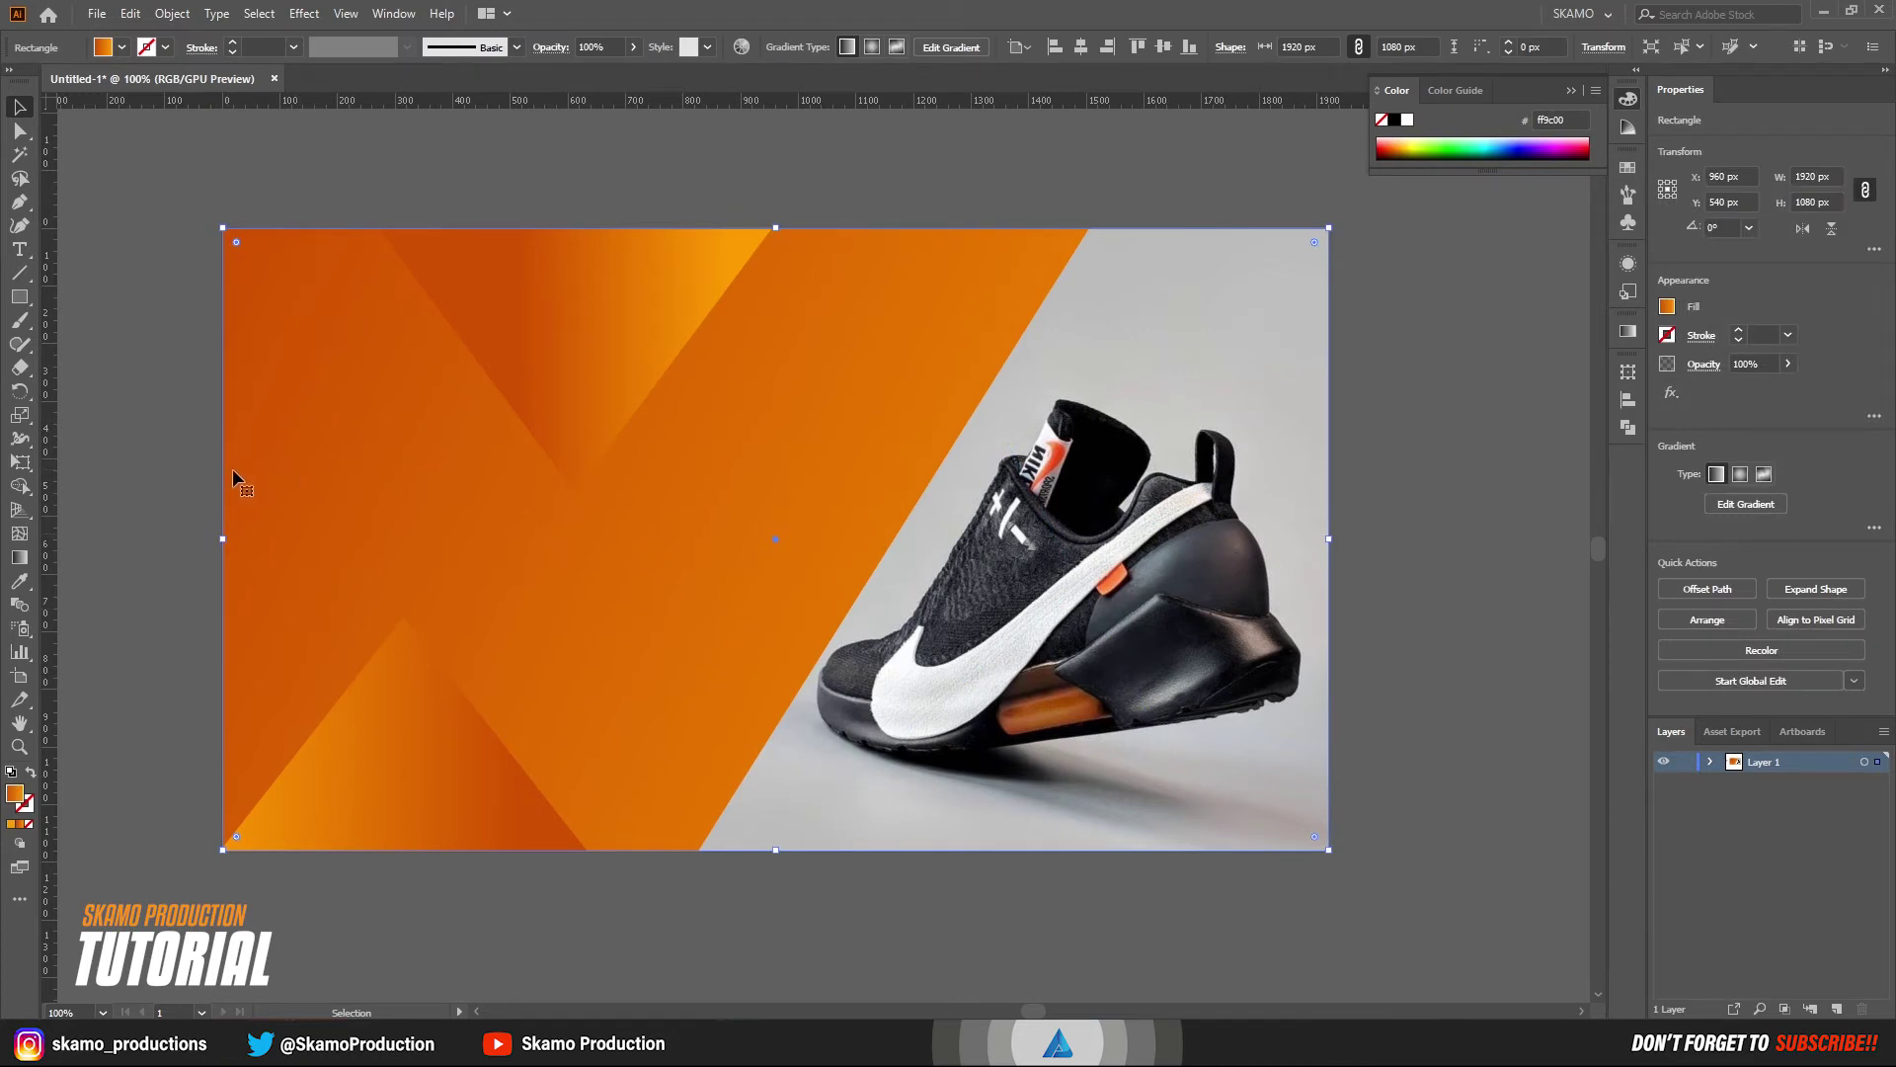
right_click(514, 548)
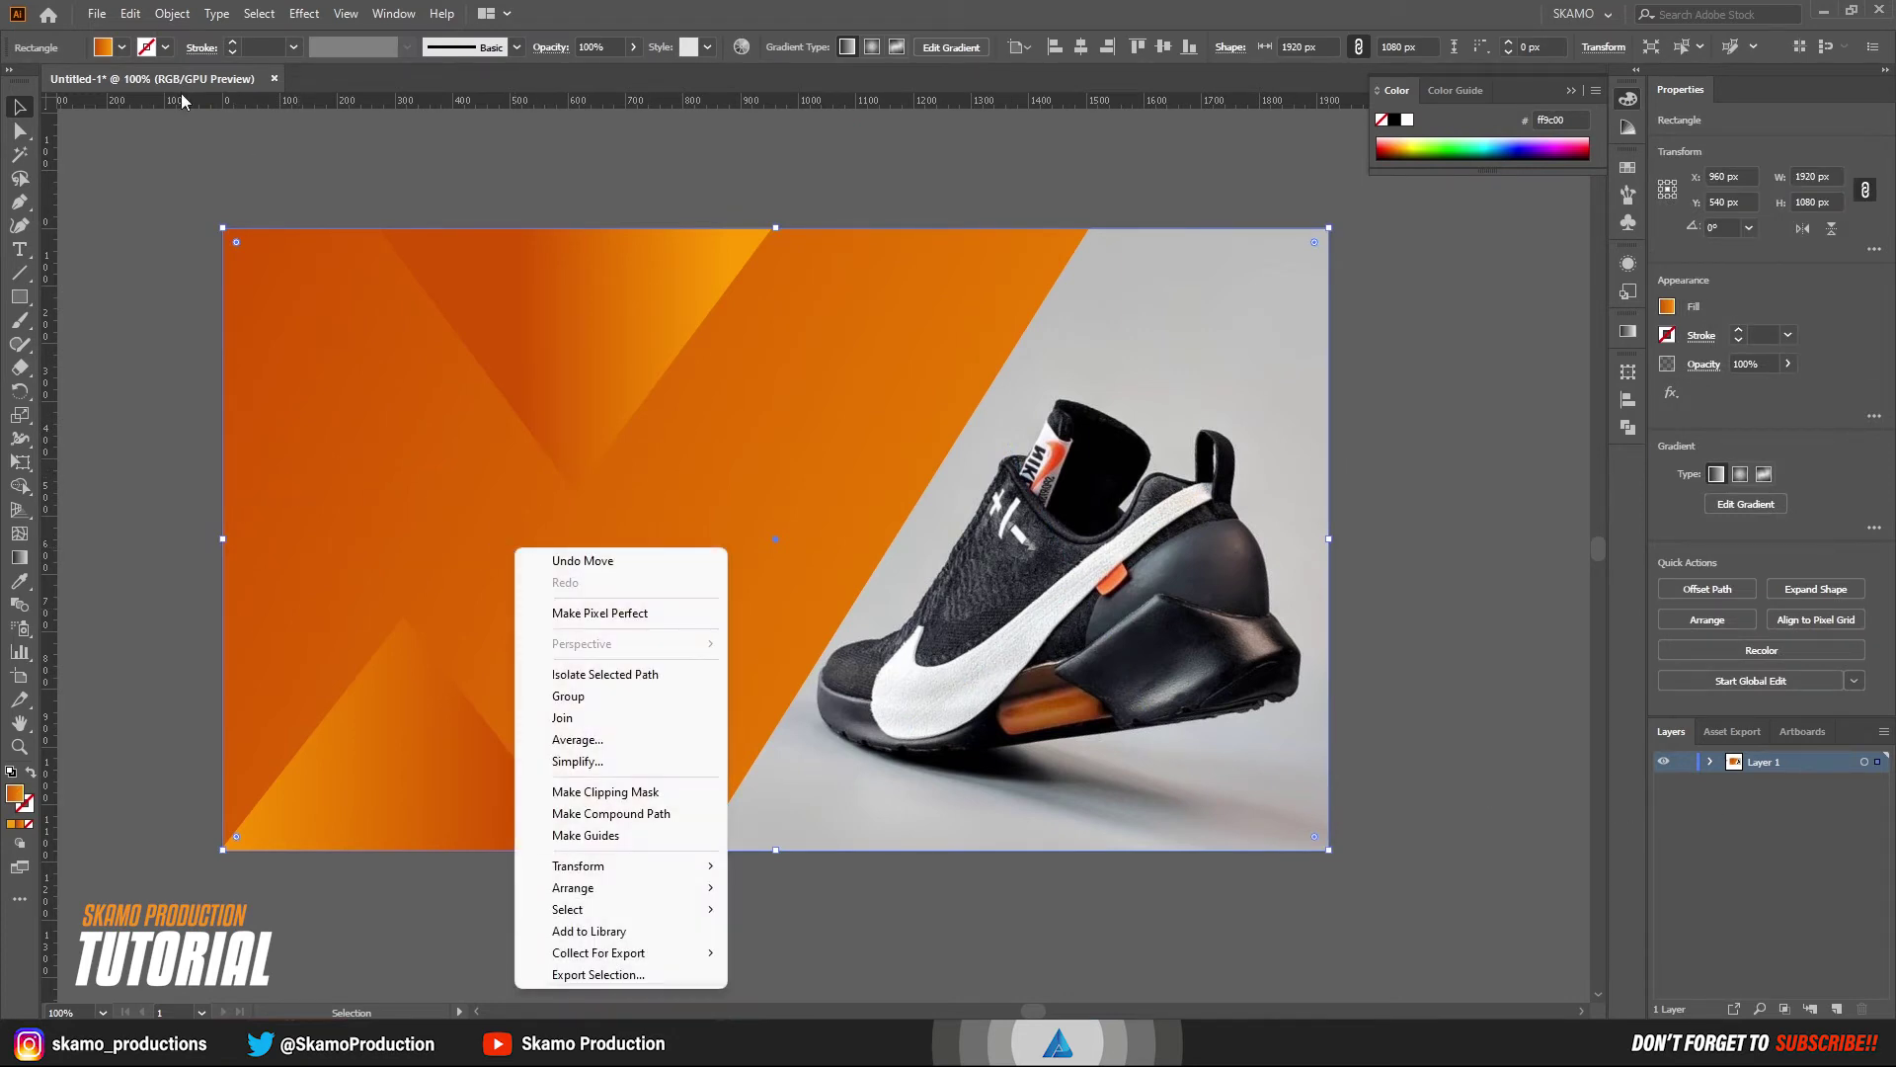
left_click(132, 14)
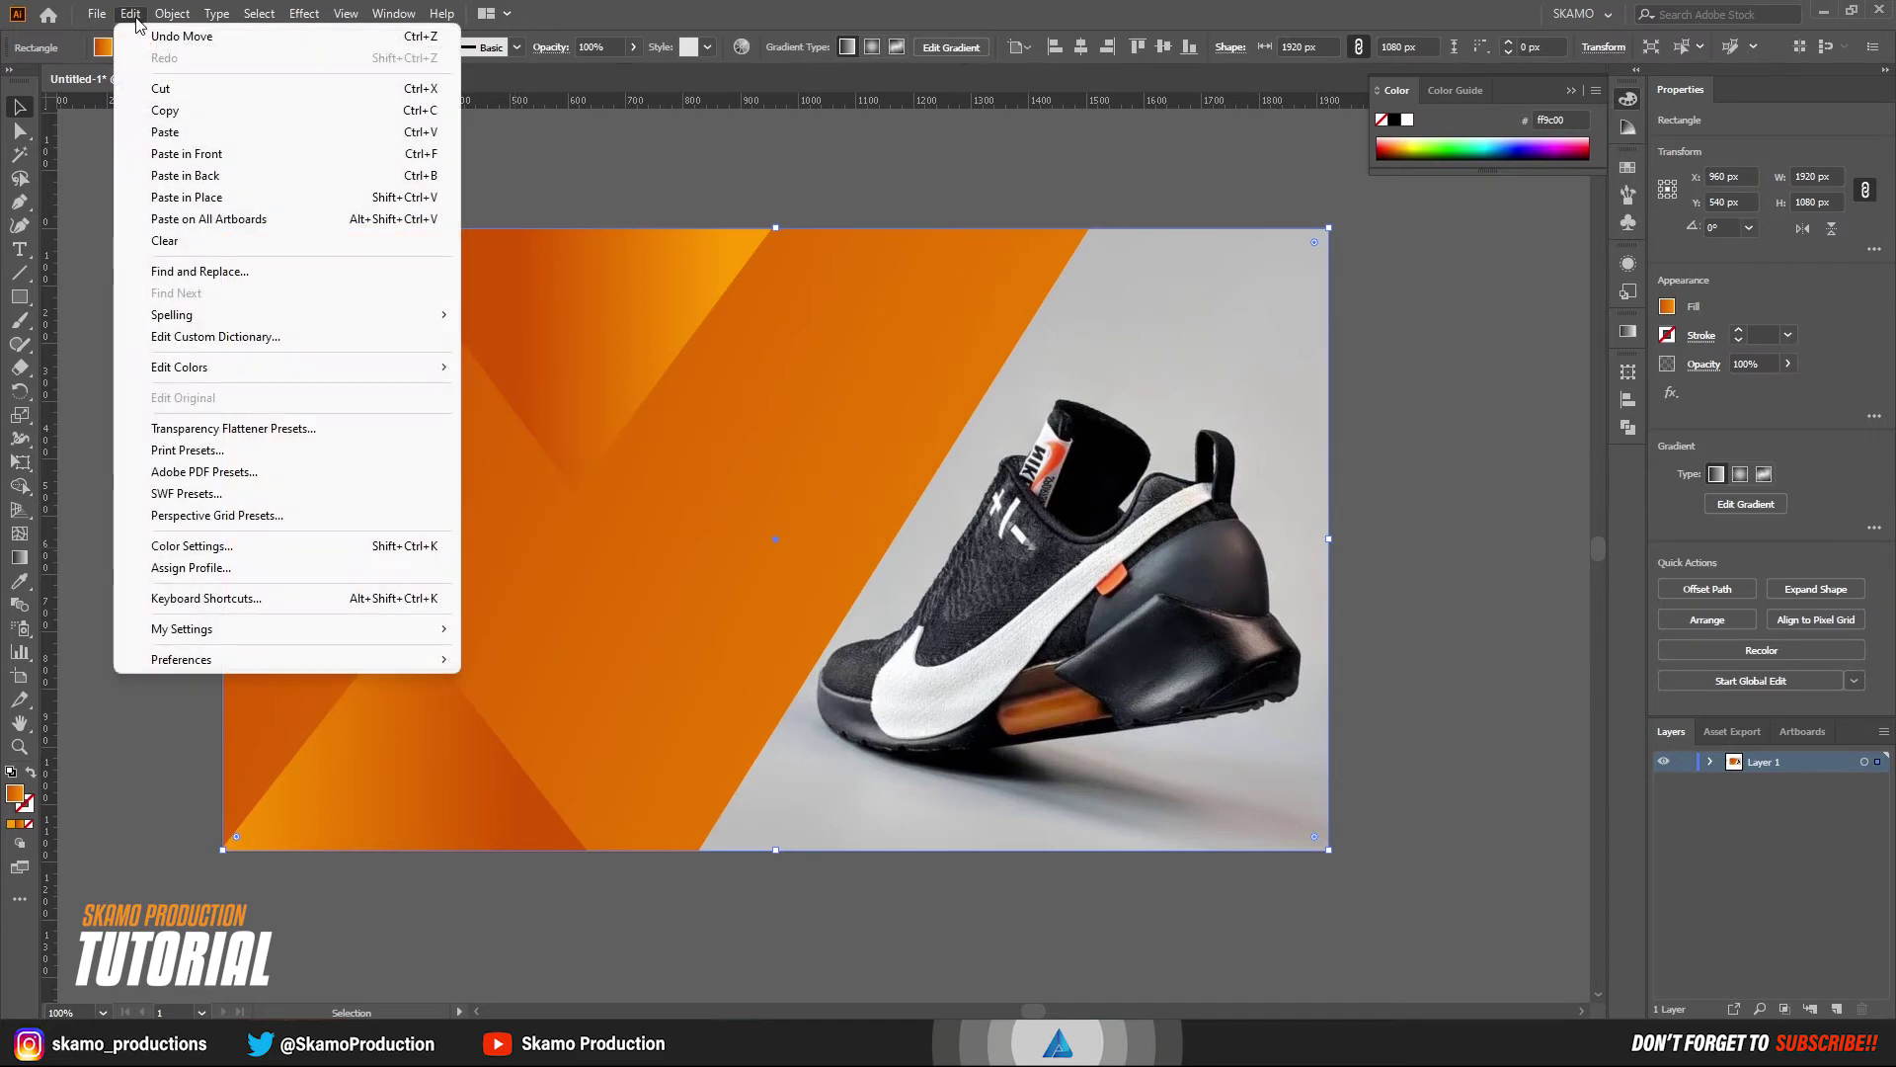
left_click(169, 110)
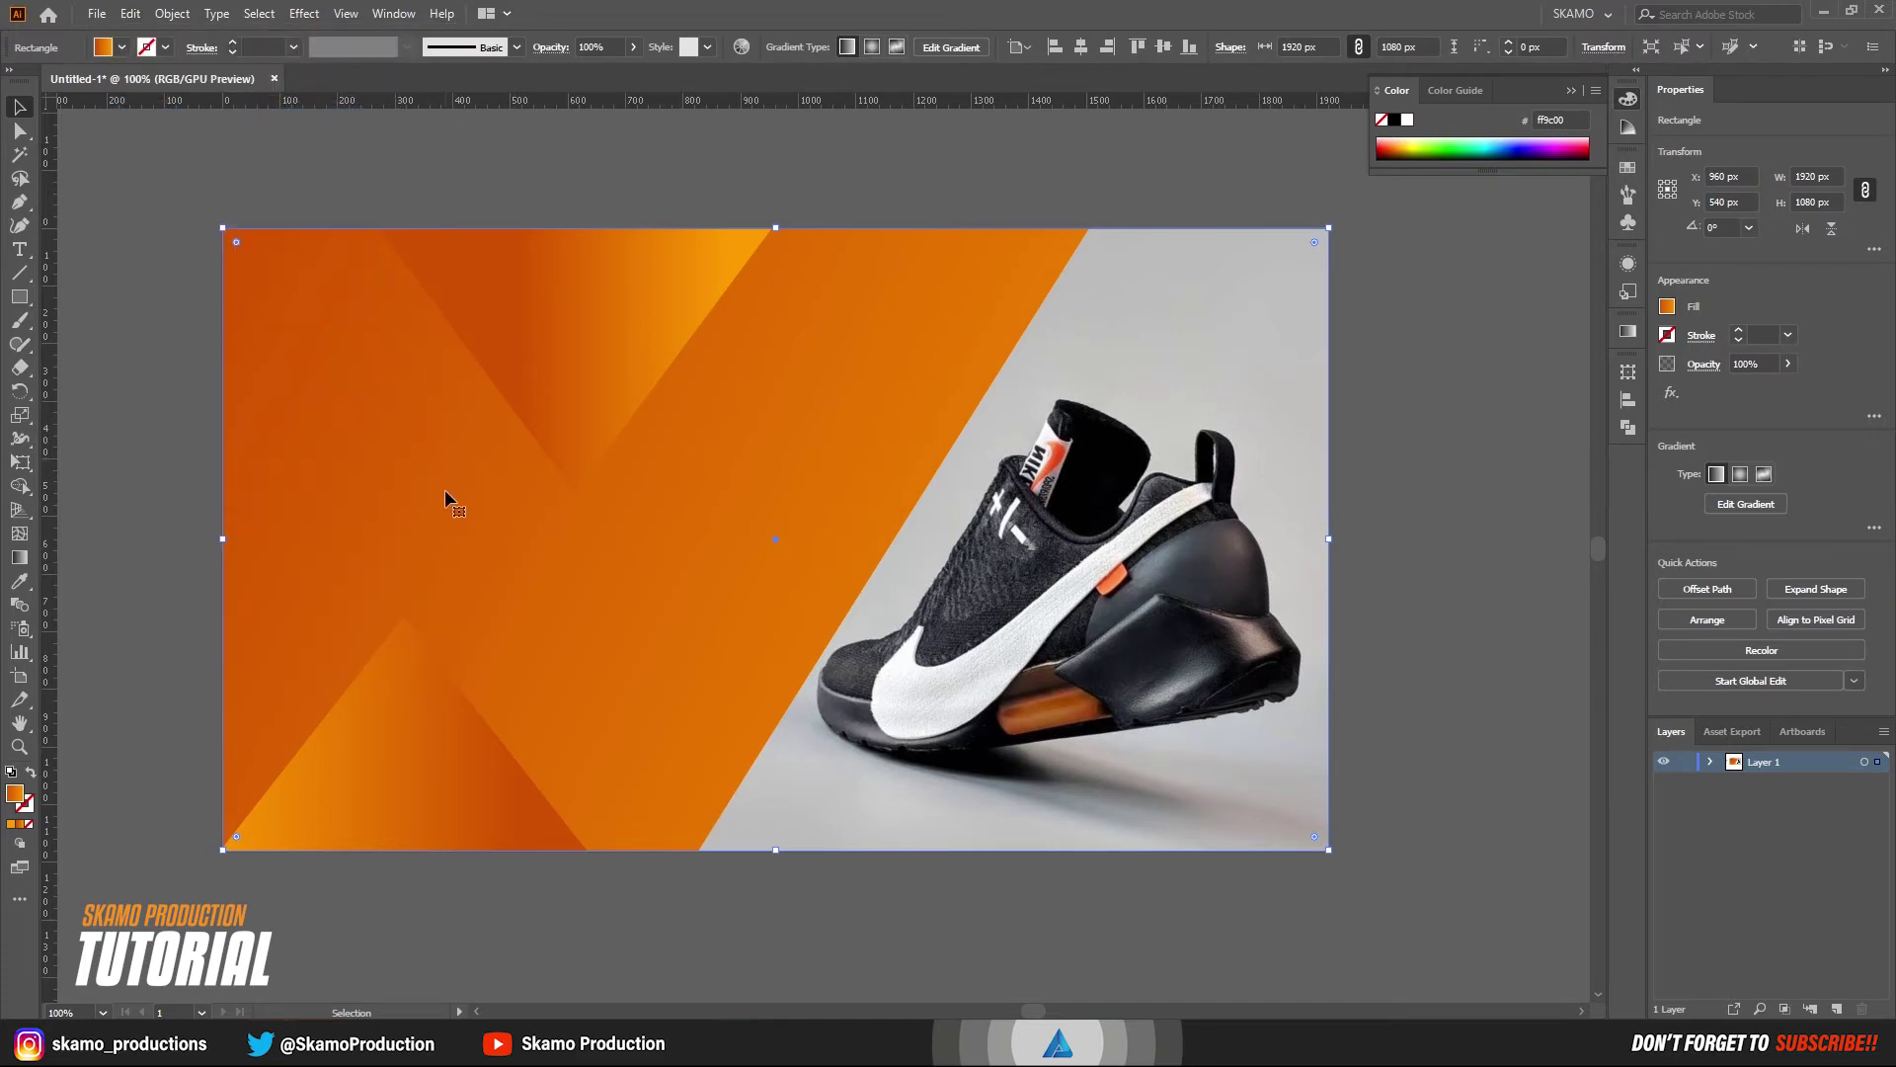
left_click(131, 14)
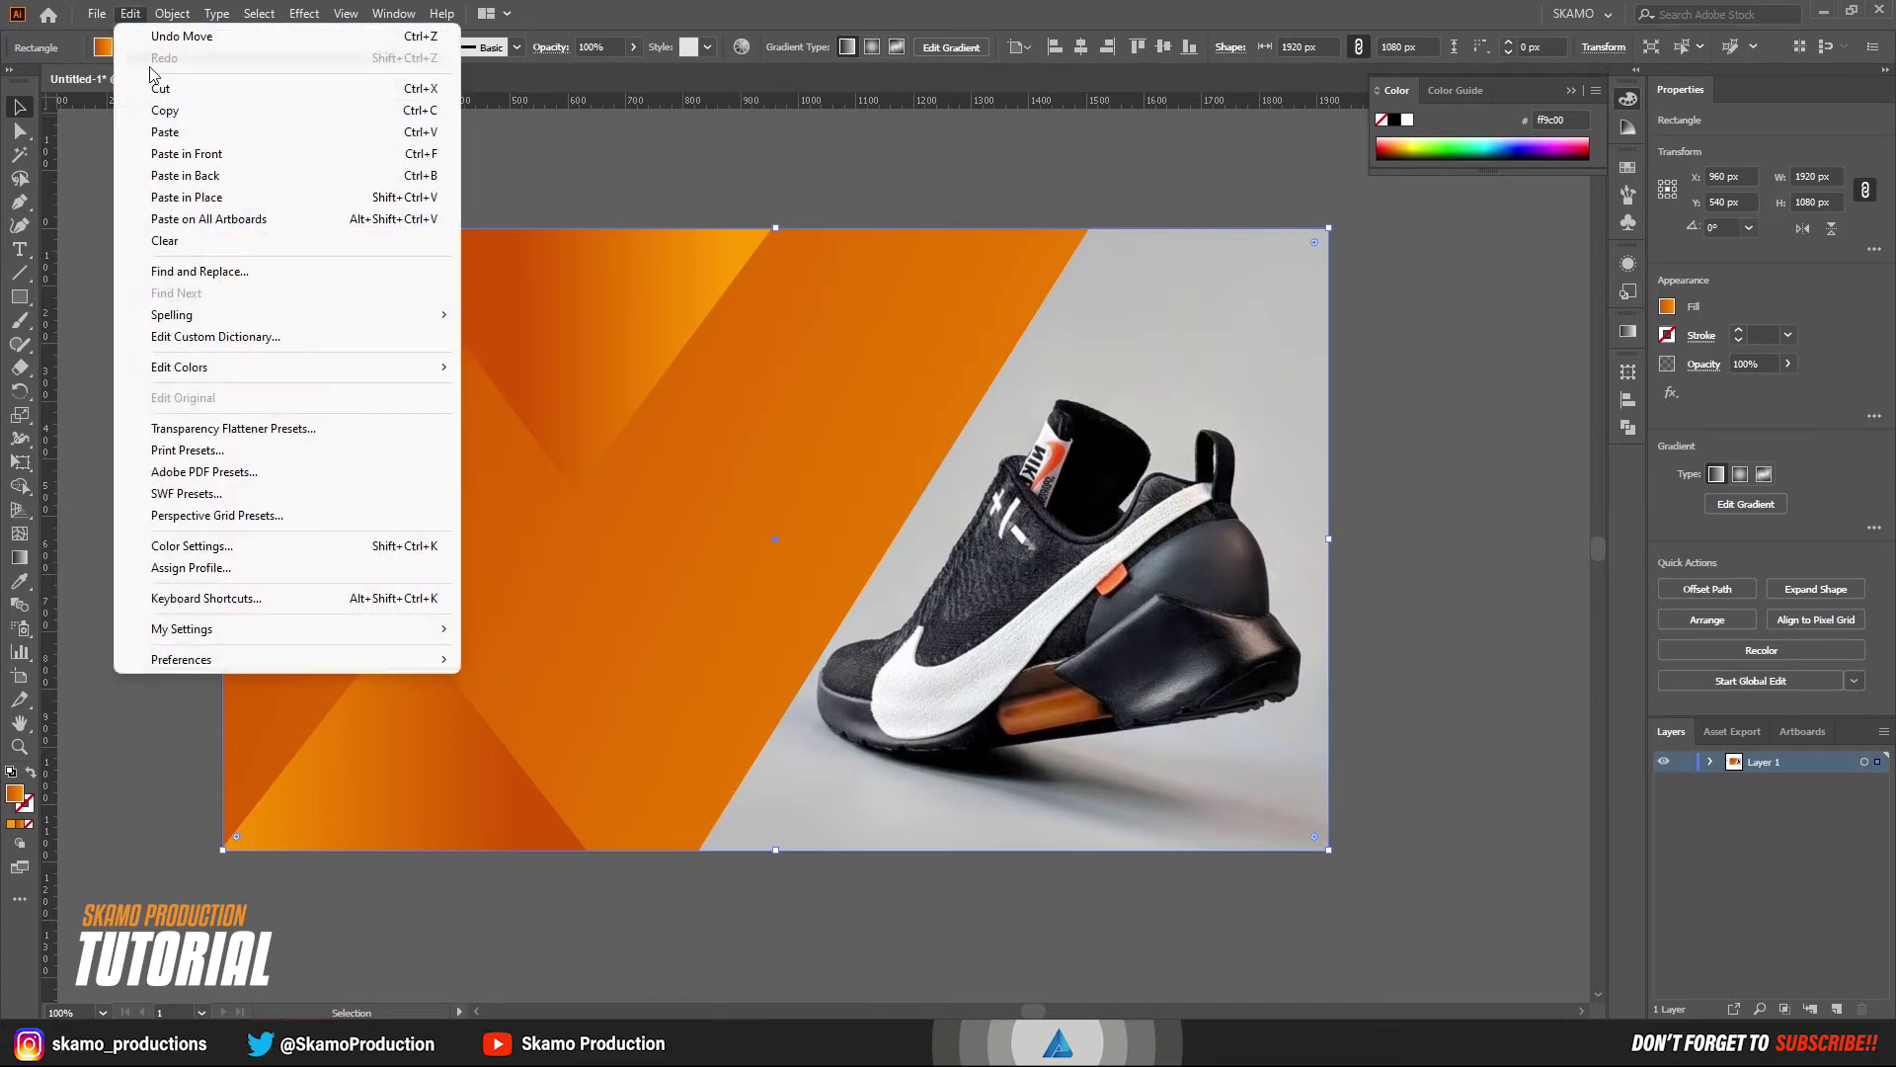
left_click(171, 176)
- Draw a diagonal line along the shoe panel's edge, duplicate it offset left, and select all
left_click(16, 276)
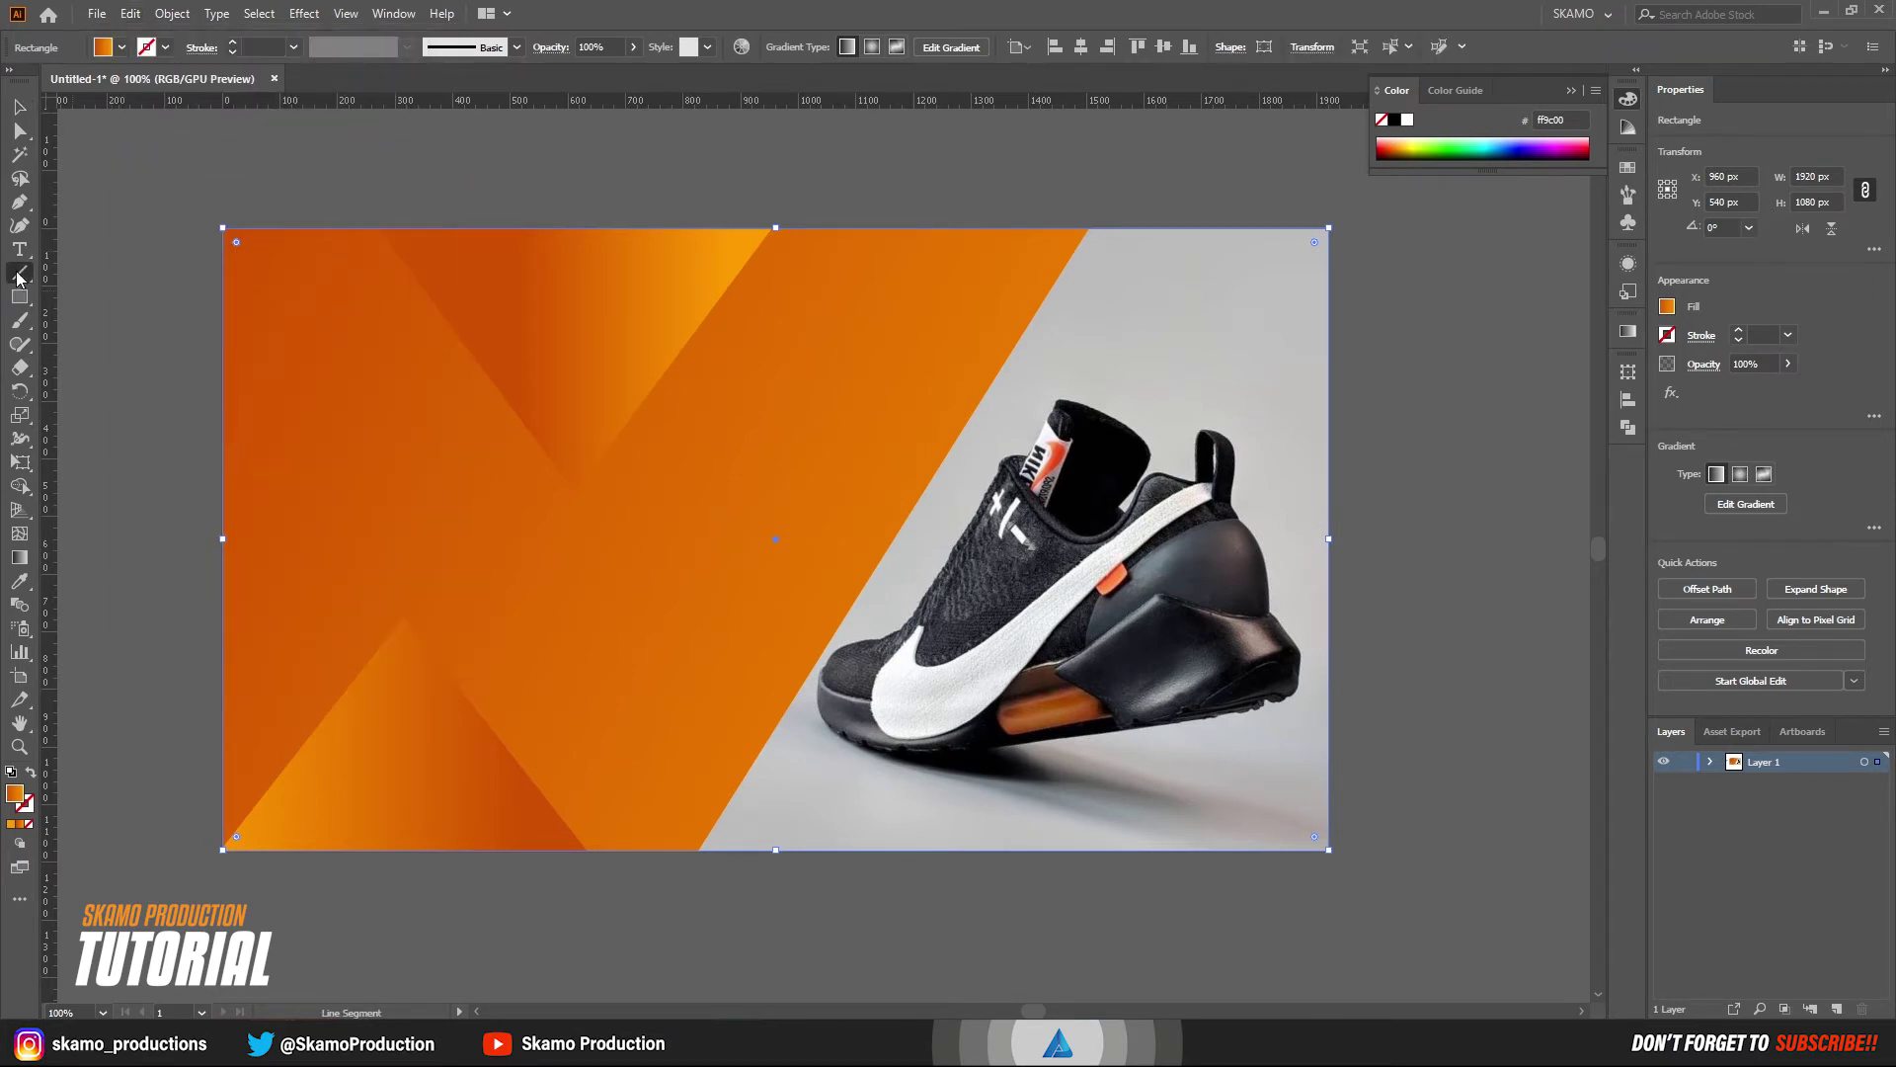
left_click_drag(1125, 186, 648, 934)
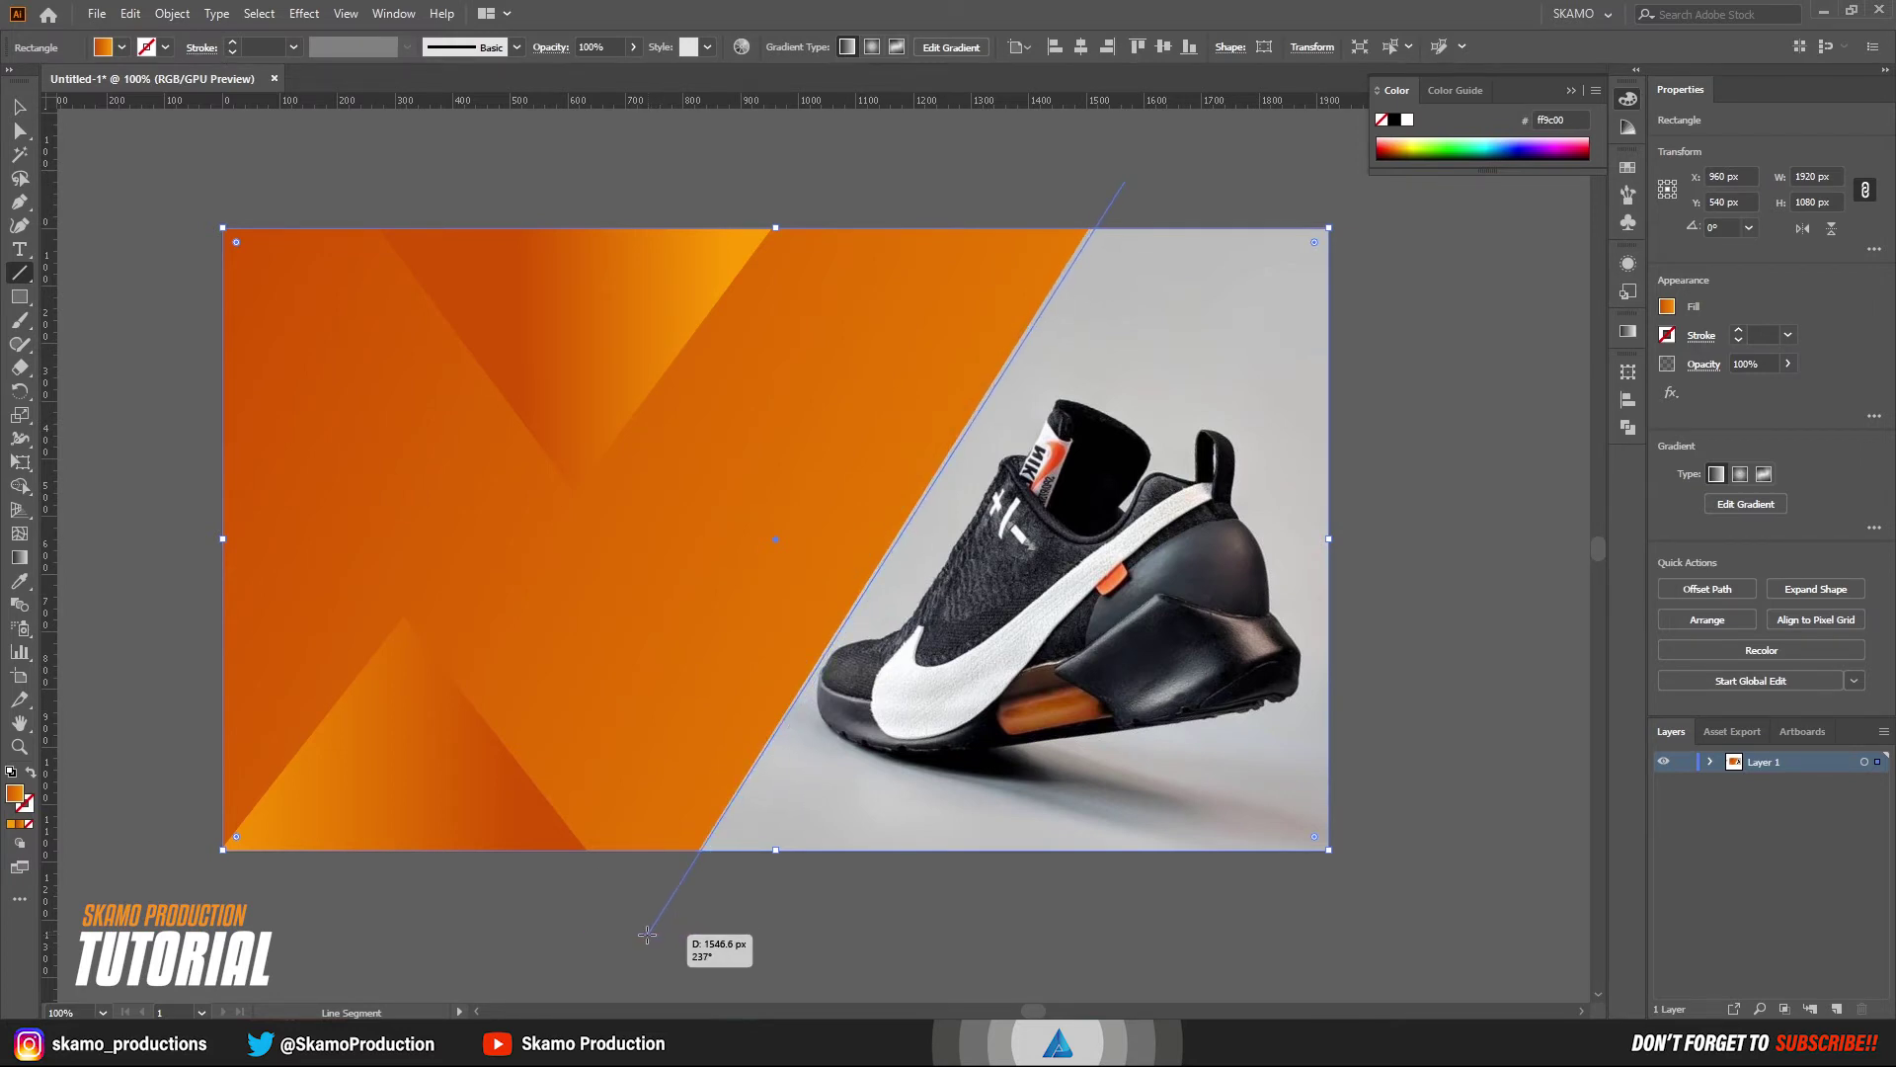
left_click_drag(648, 934, 647, 946)
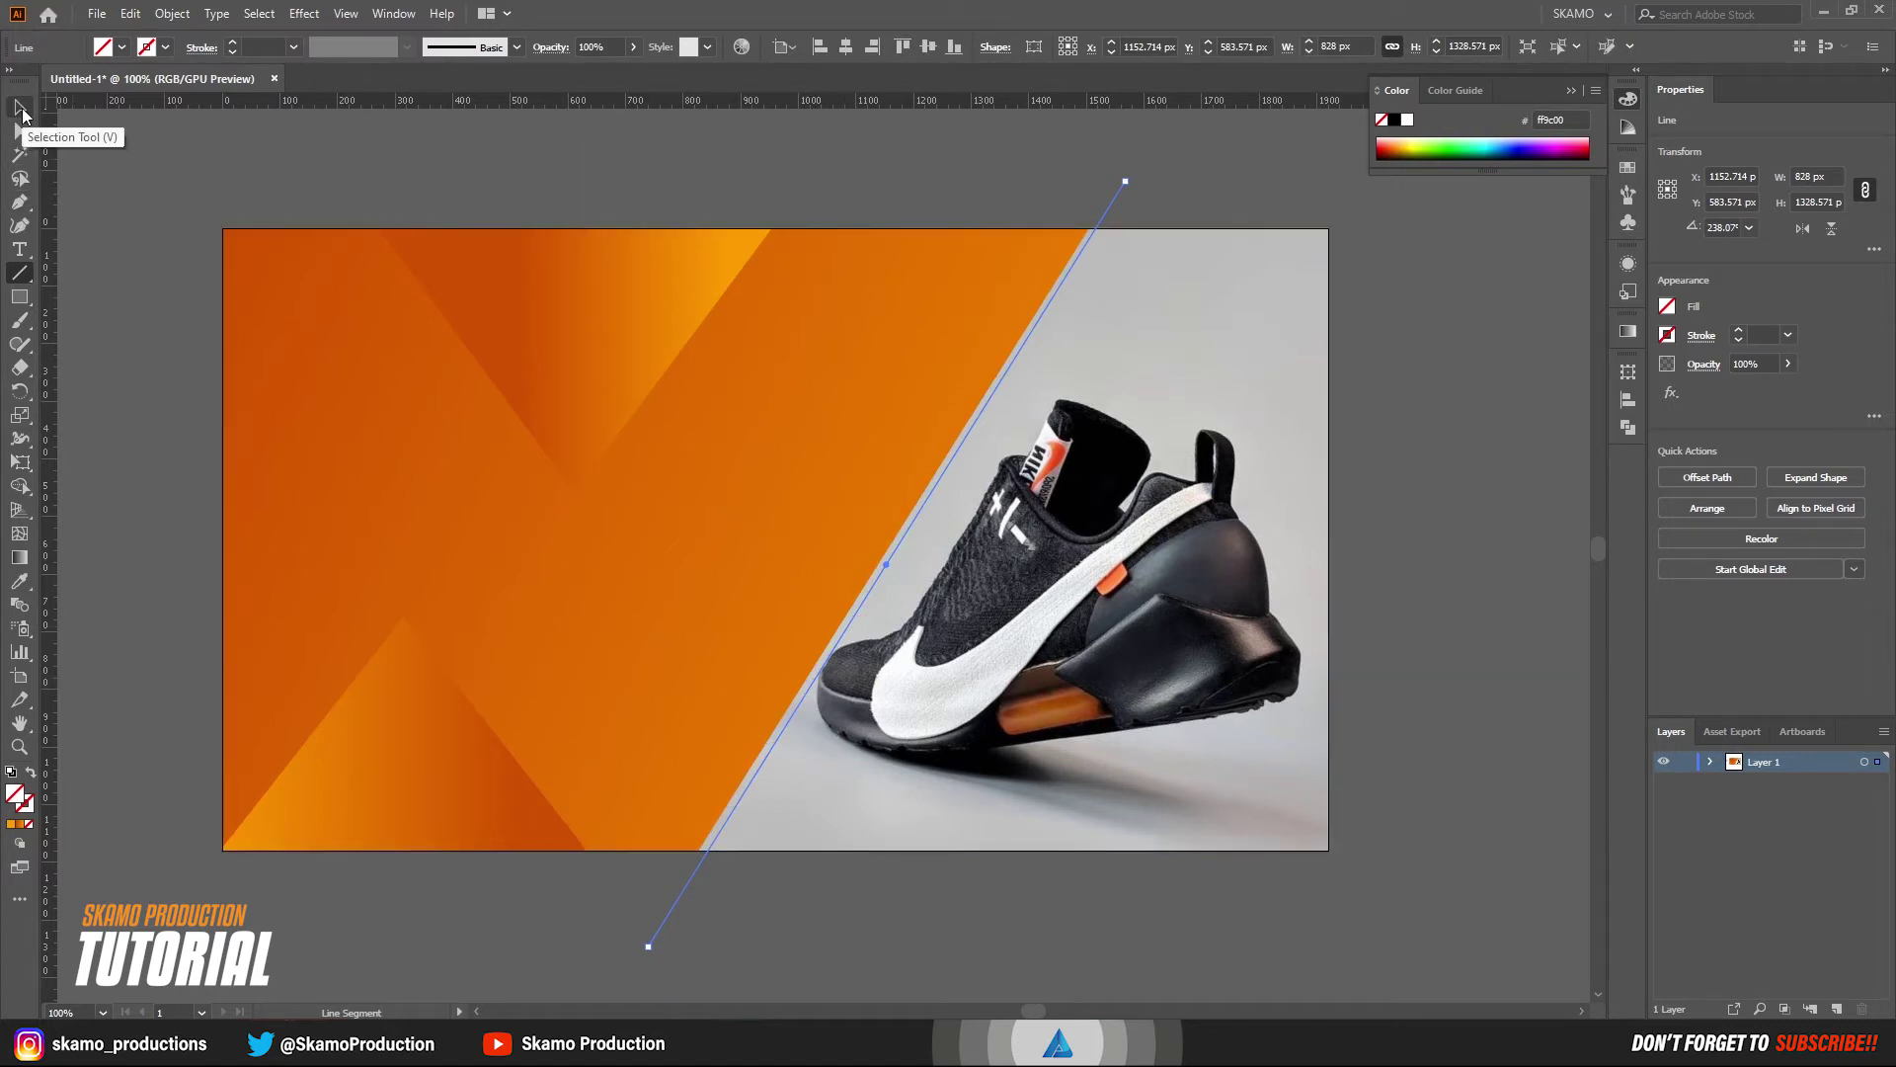
left_click(20, 107)
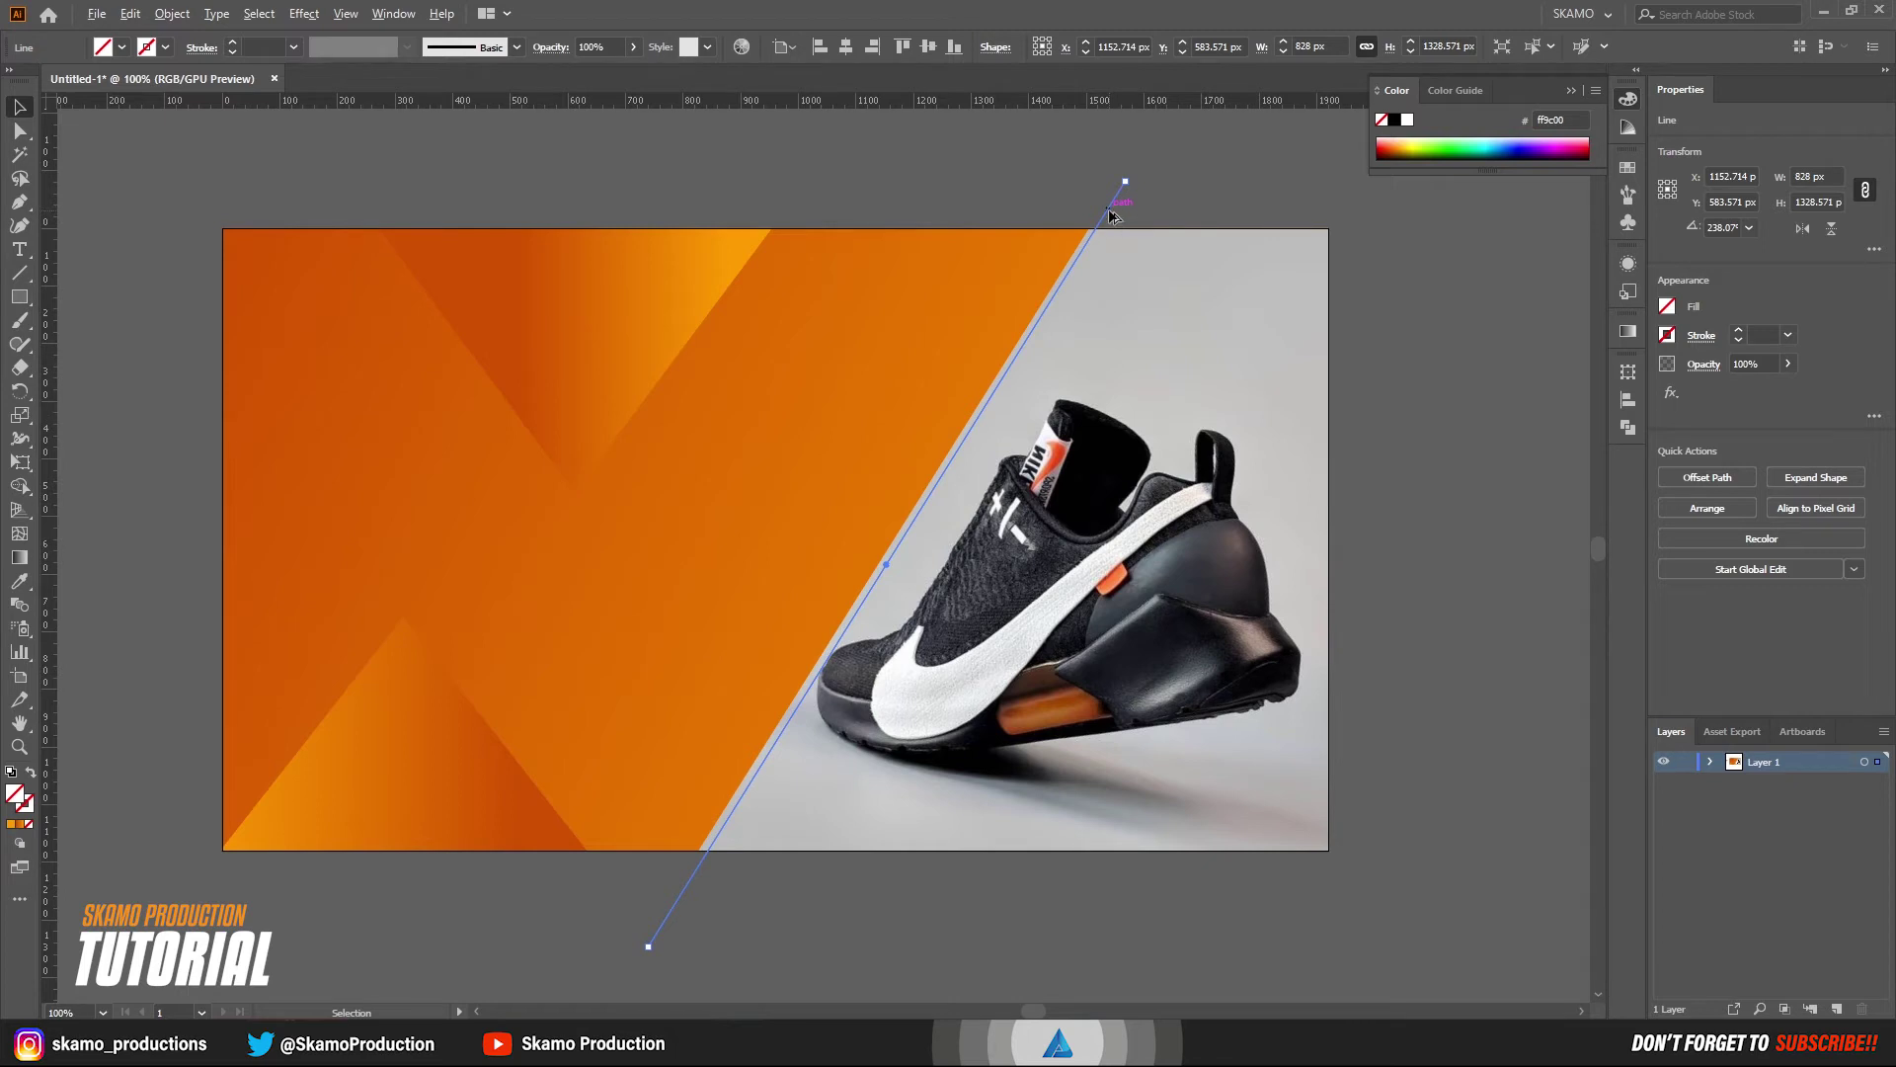
left_click_drag(1110, 213, 988, 211)
key("ctrl+a")
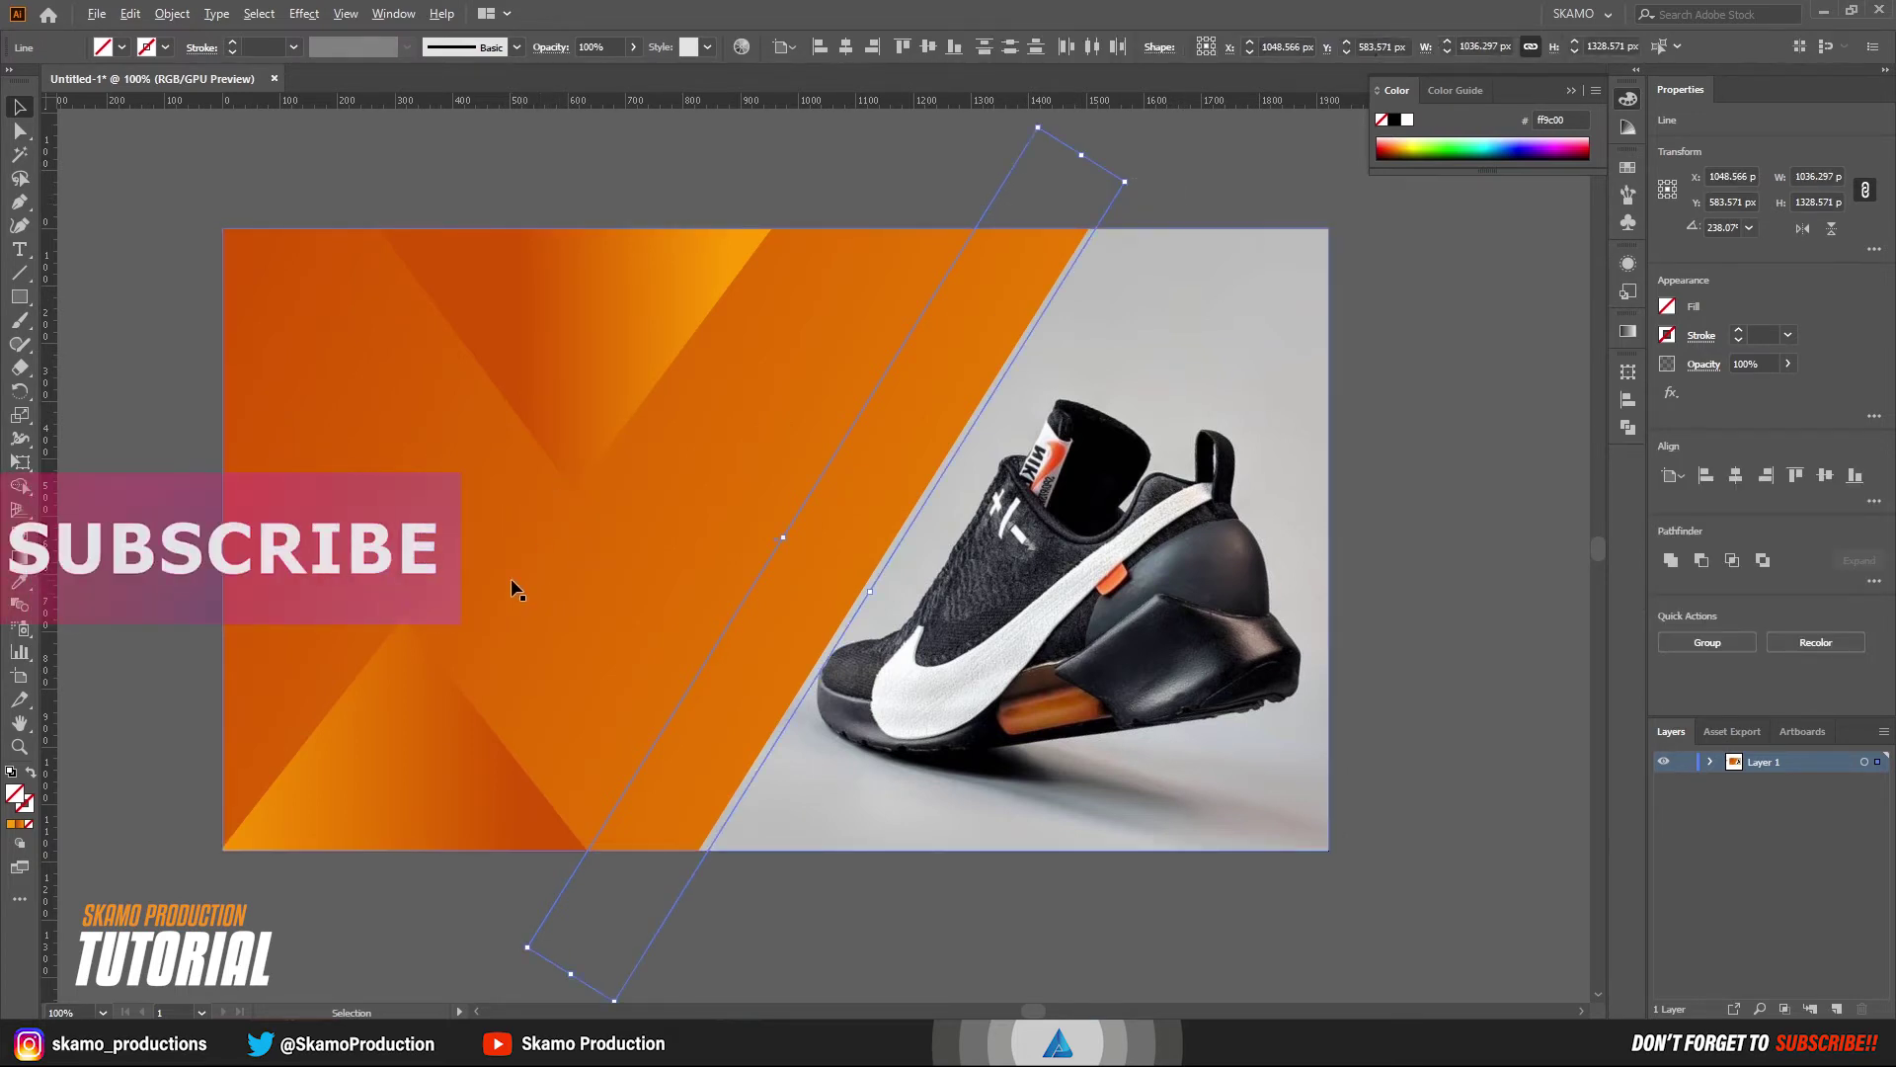
key("ctrl+a")
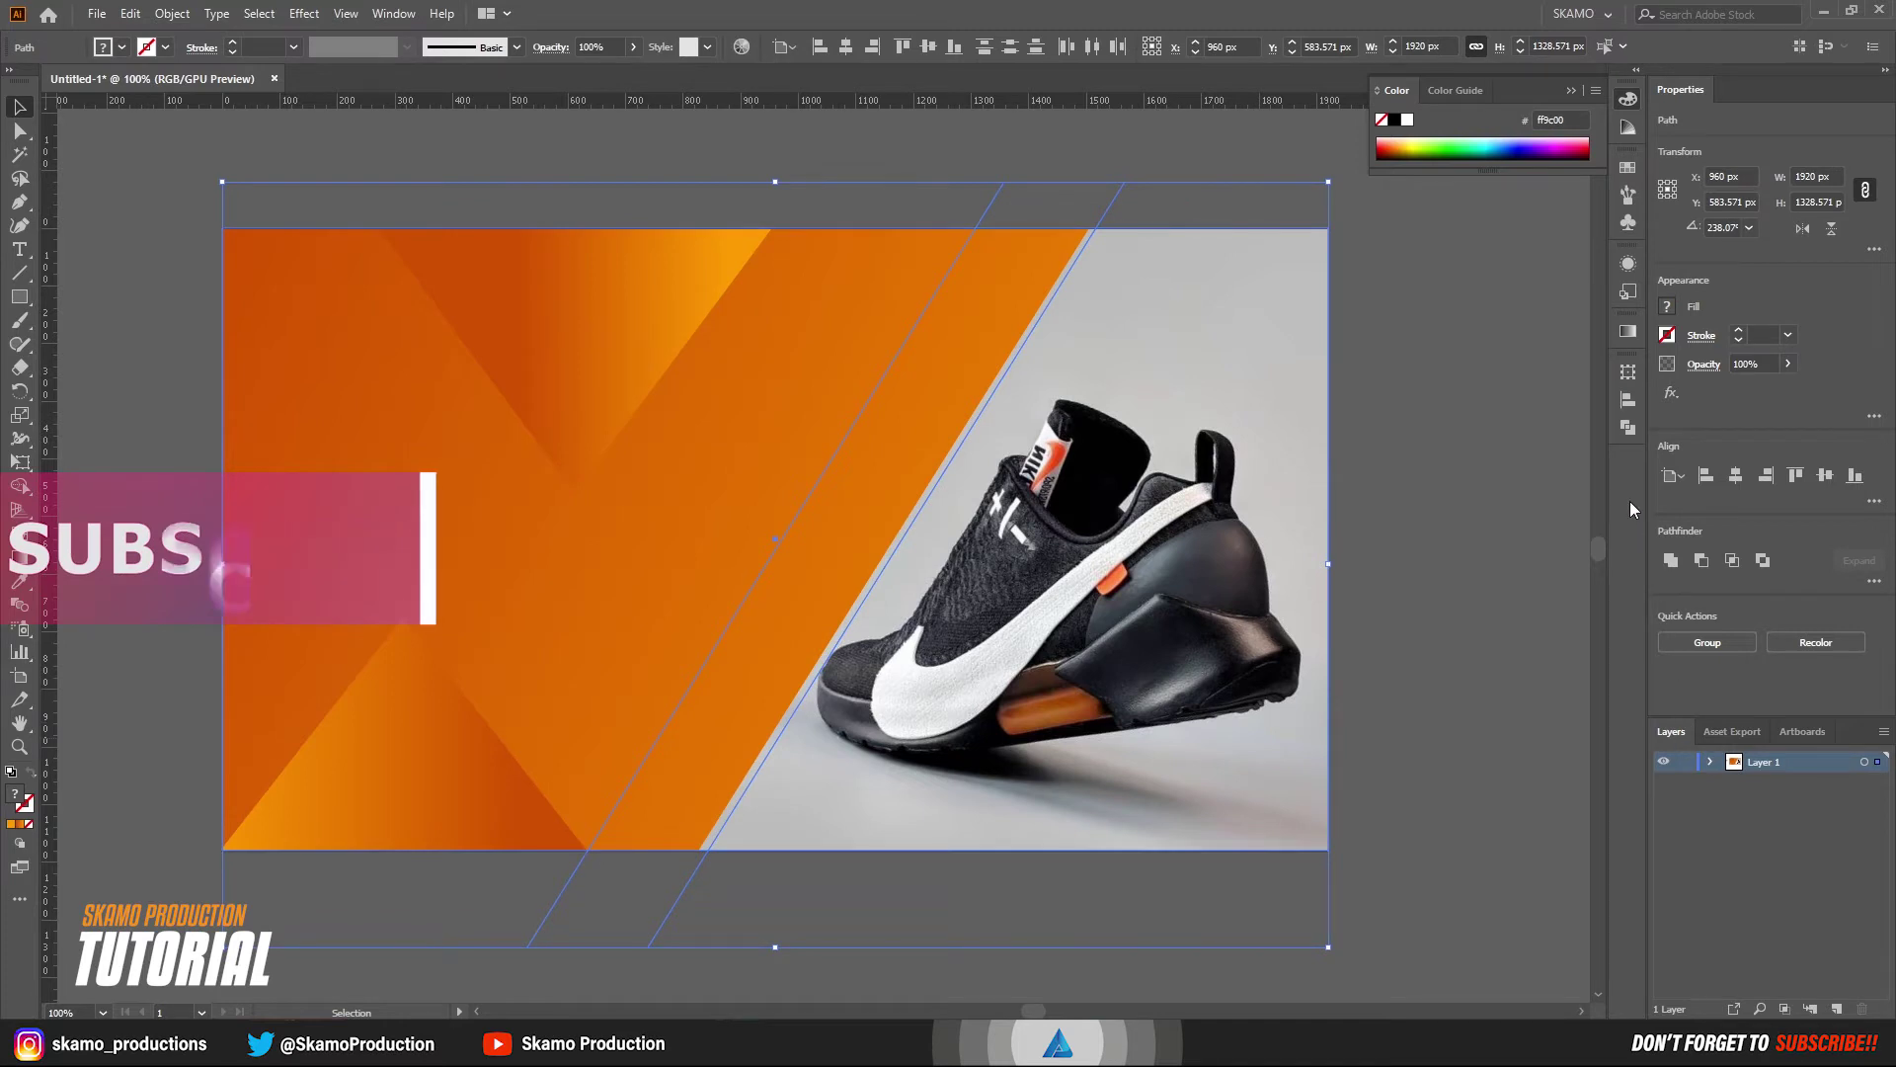
- Divide the rectangle copy along the diagonal lines and ungroup the pieces
left_click(1628, 428)
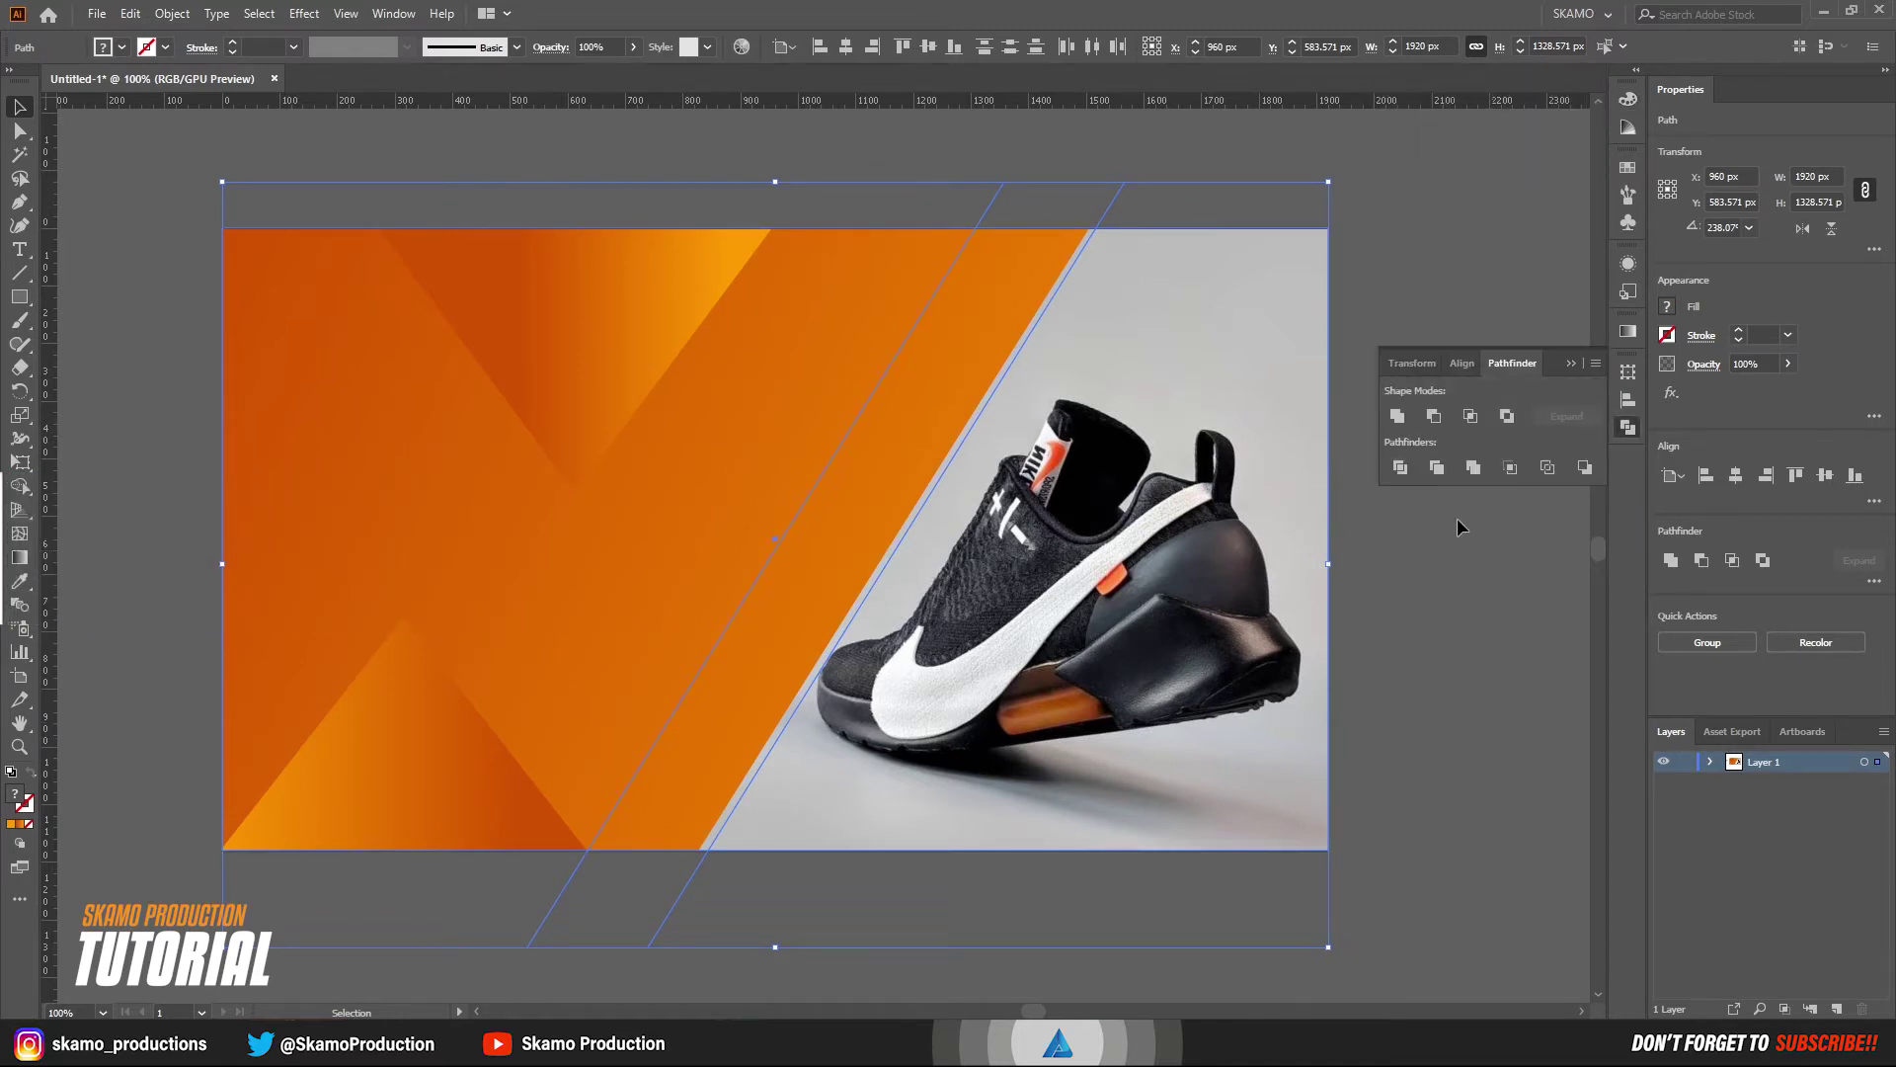
left_click(1408, 467)
right_click(460, 500)
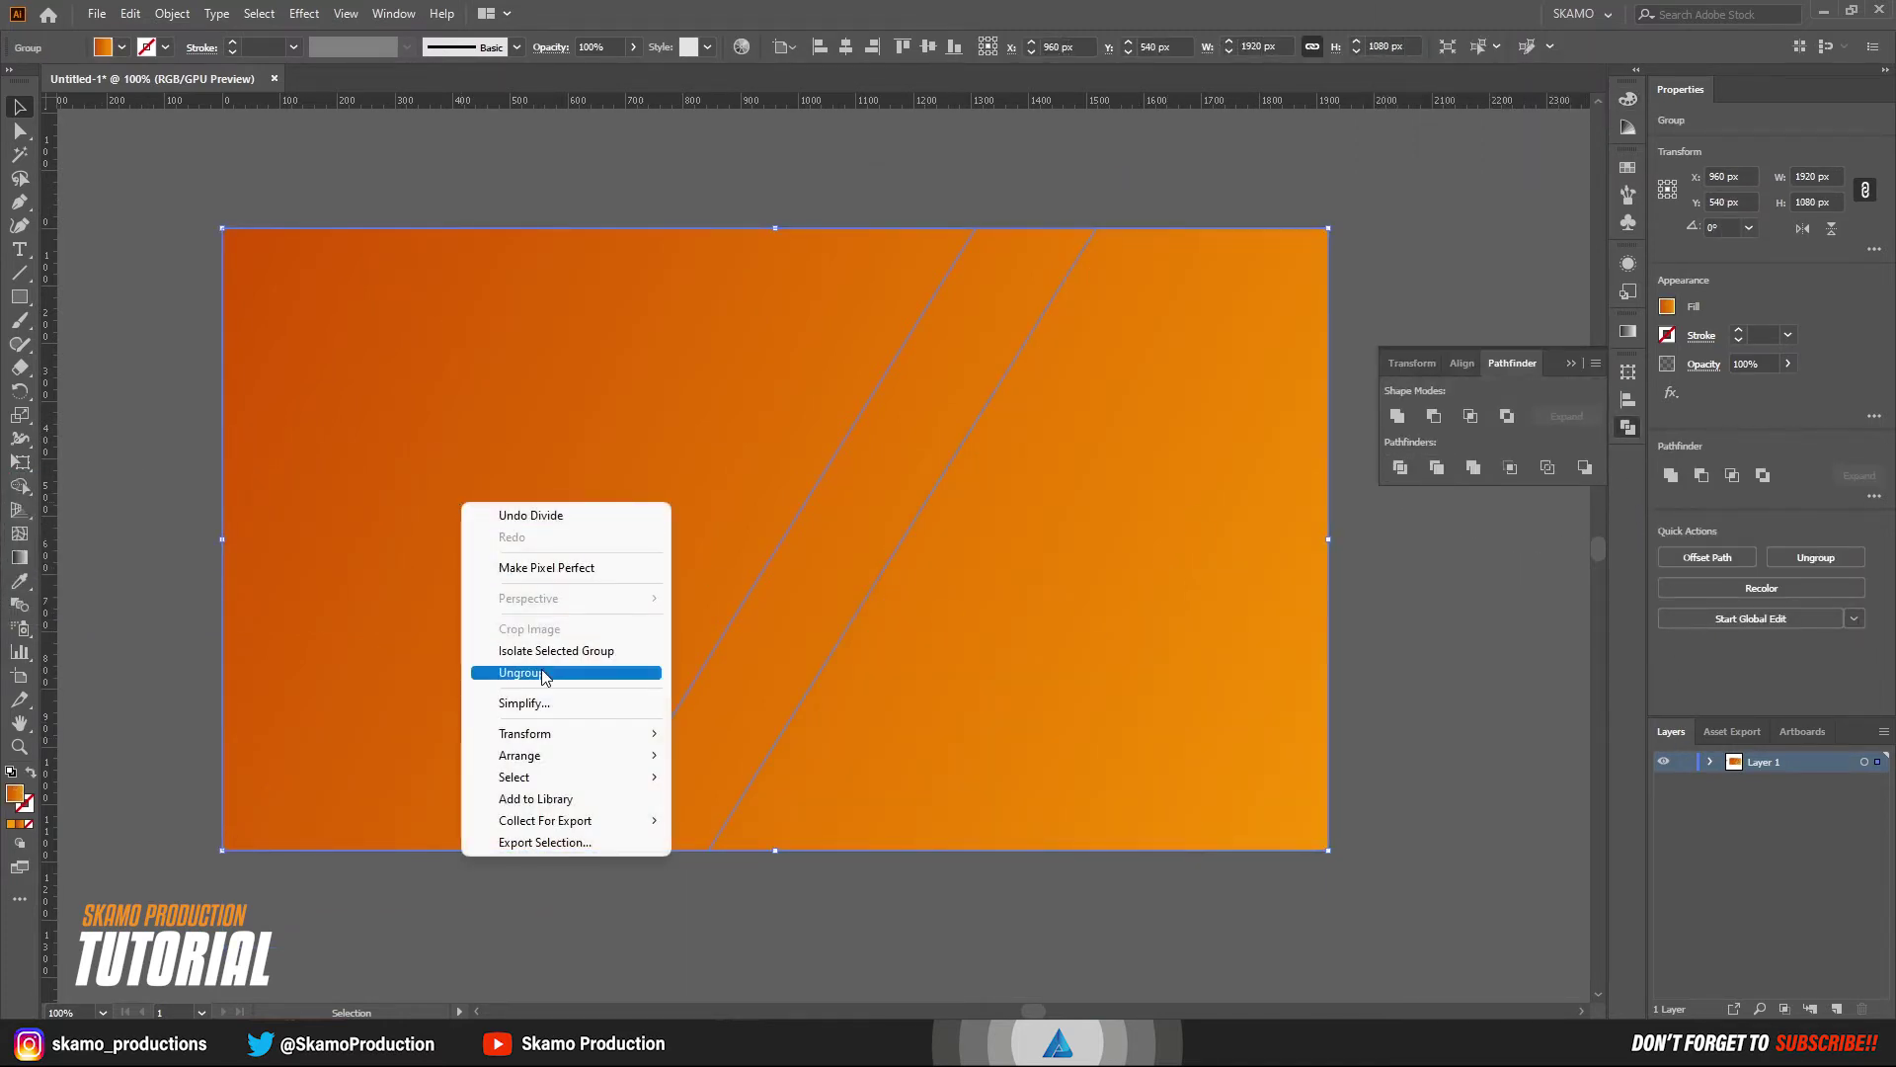
left_click(479, 675)
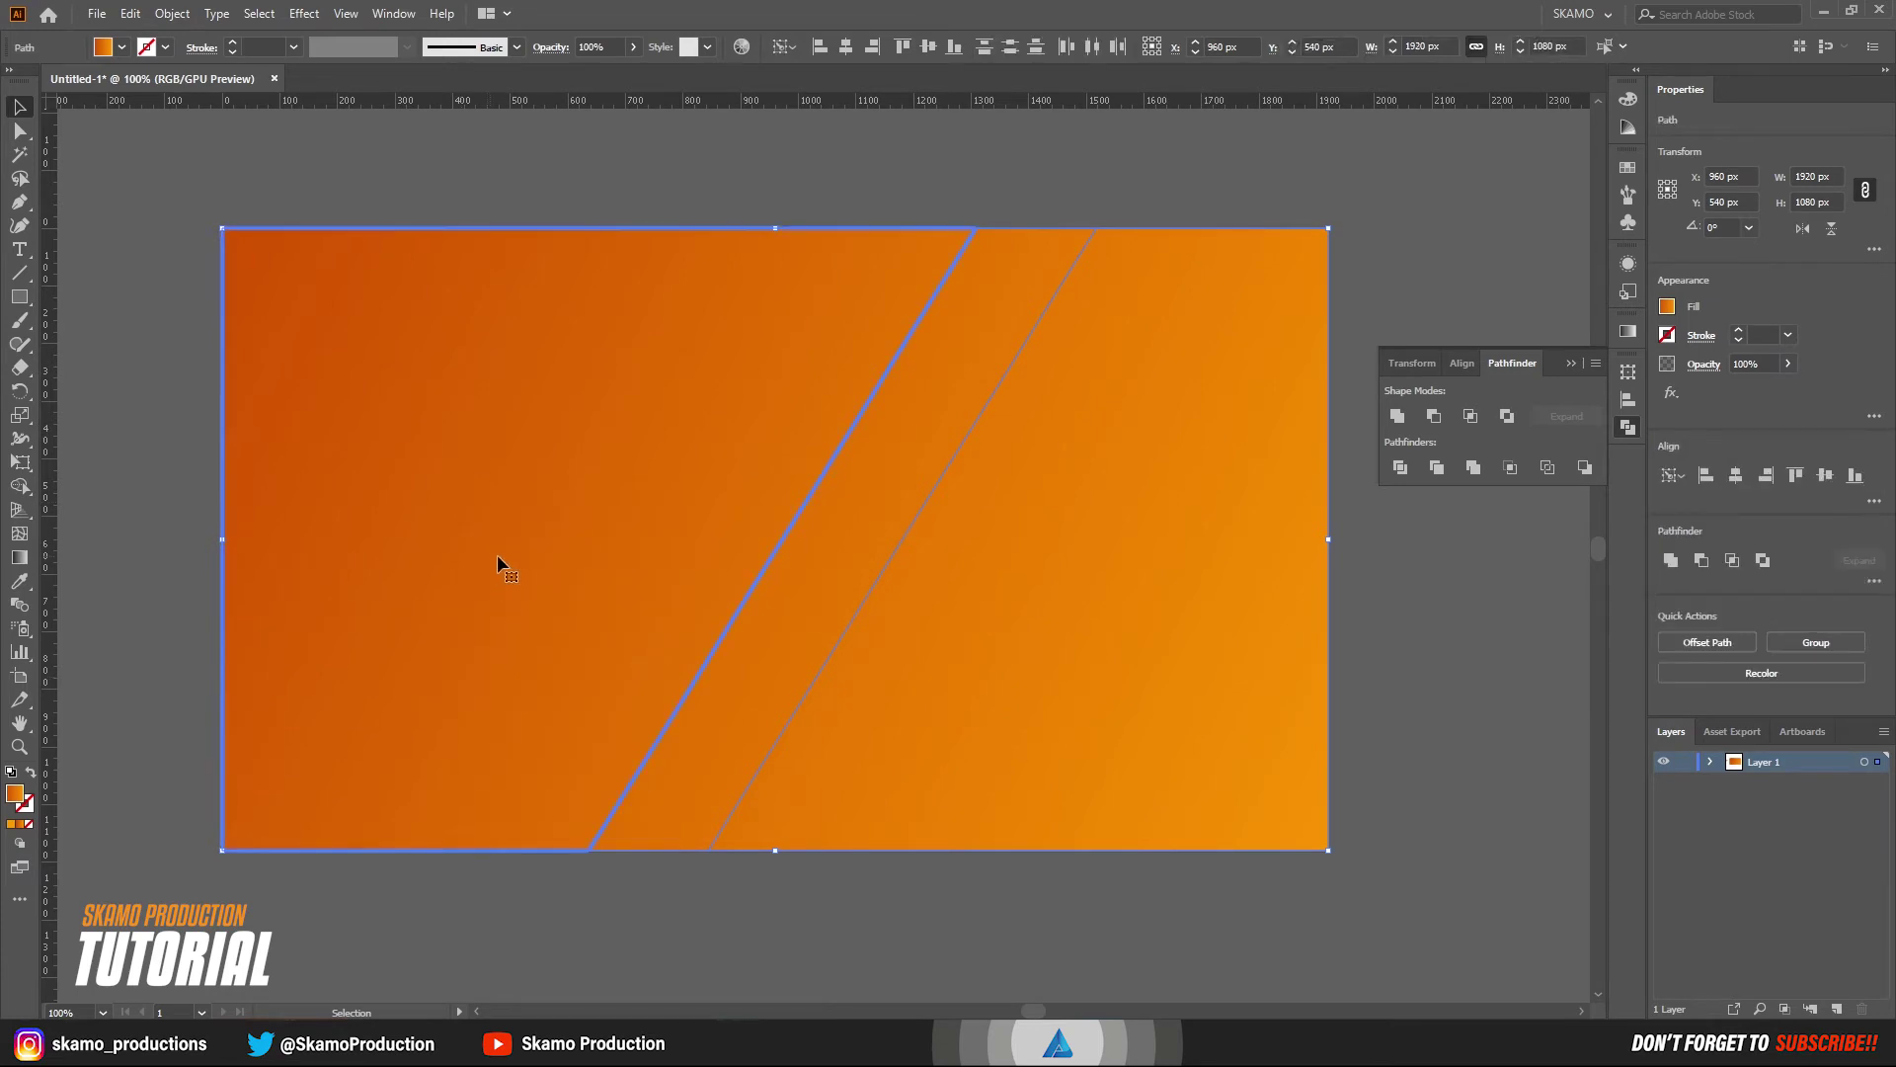
- Delete the left and right divided pieces, keeping the diagonal orange band selected
left_click(164, 415)
left_click(679, 559)
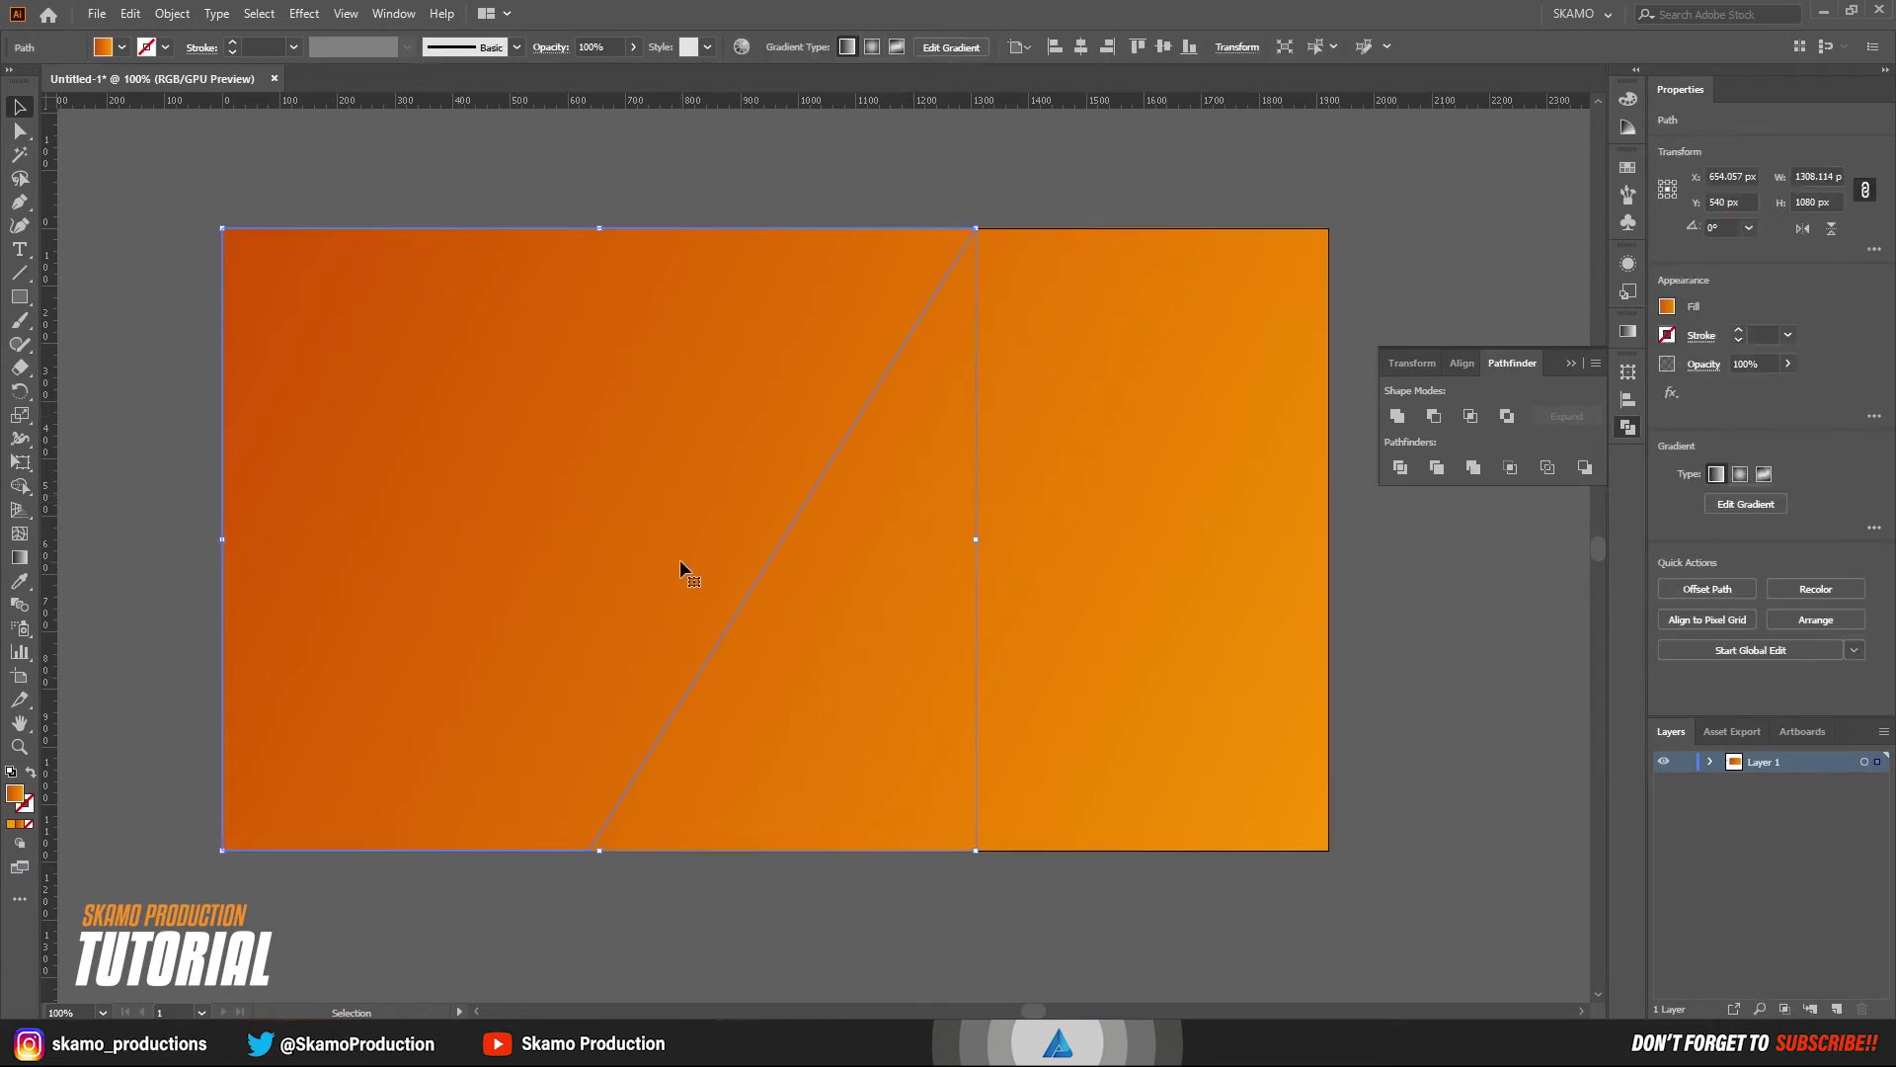
key("Delete")
left_click(1092, 565)
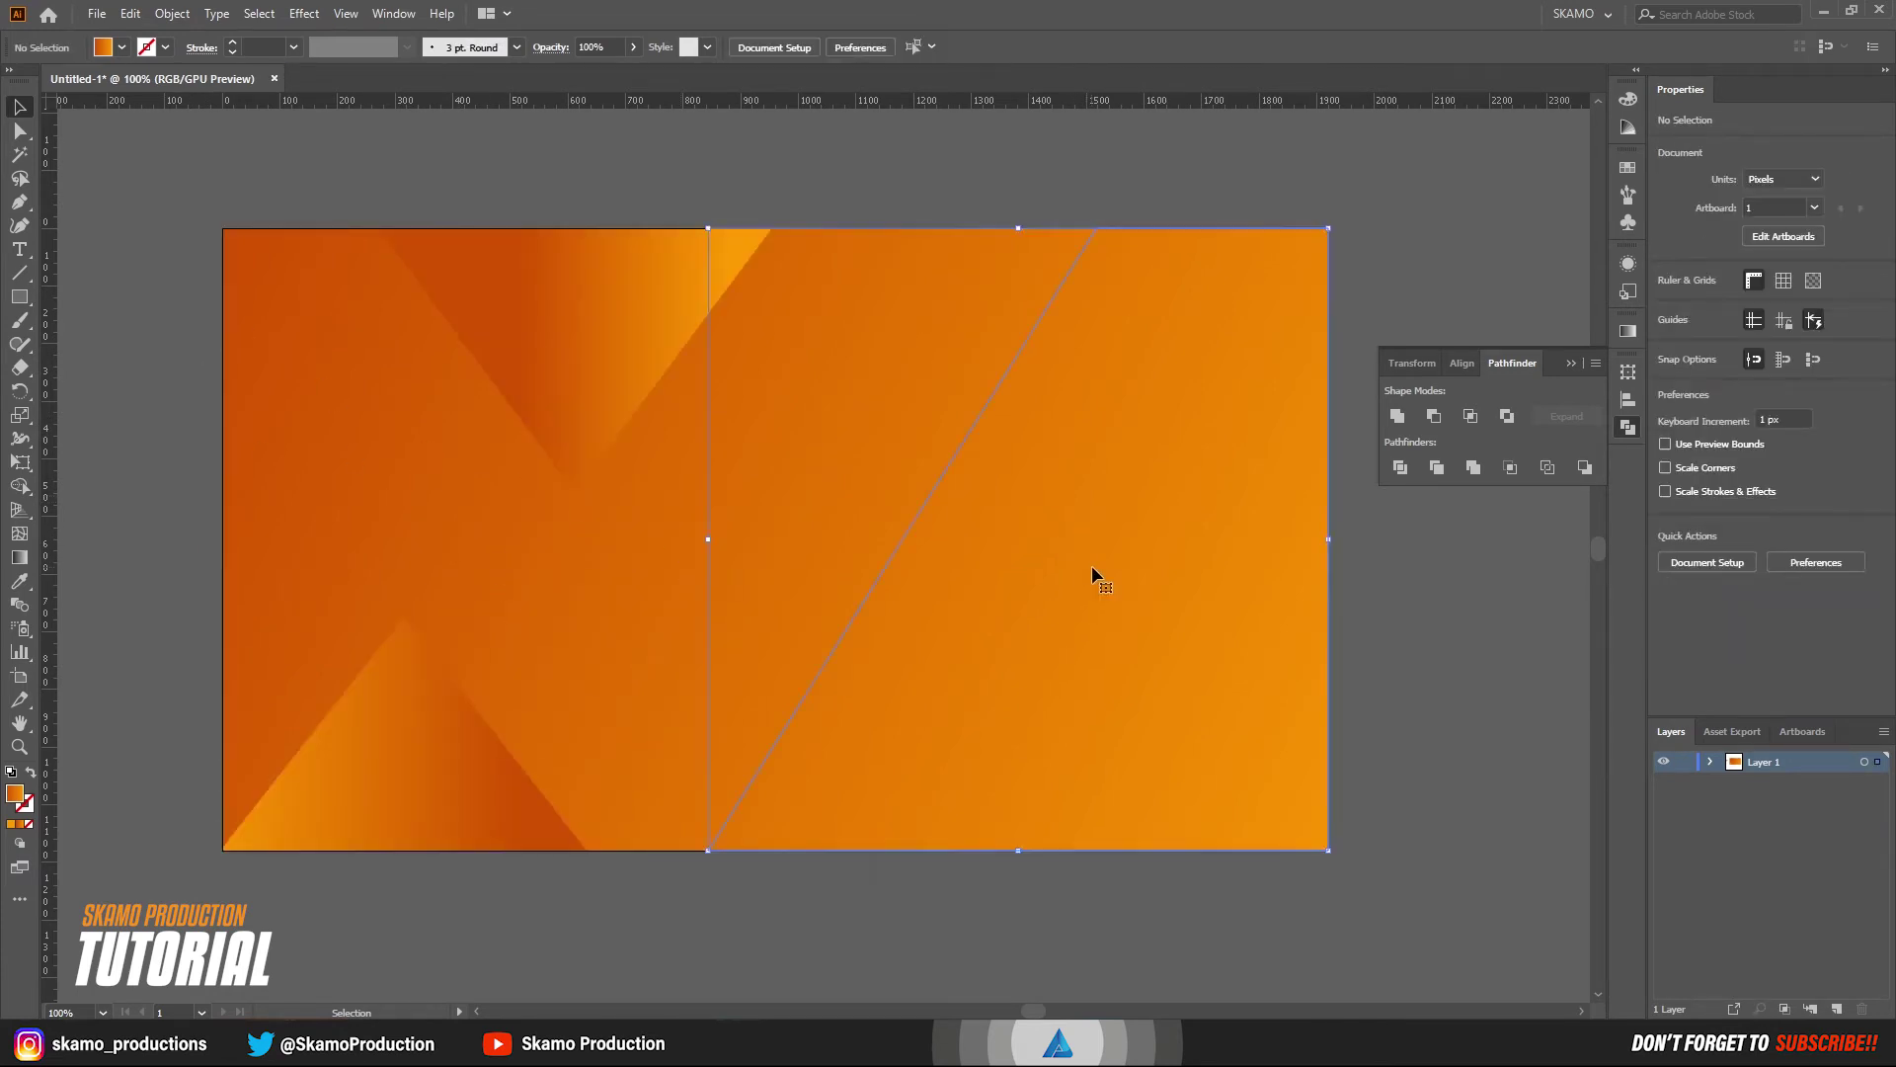
key("Delete")
left_click(856, 476)
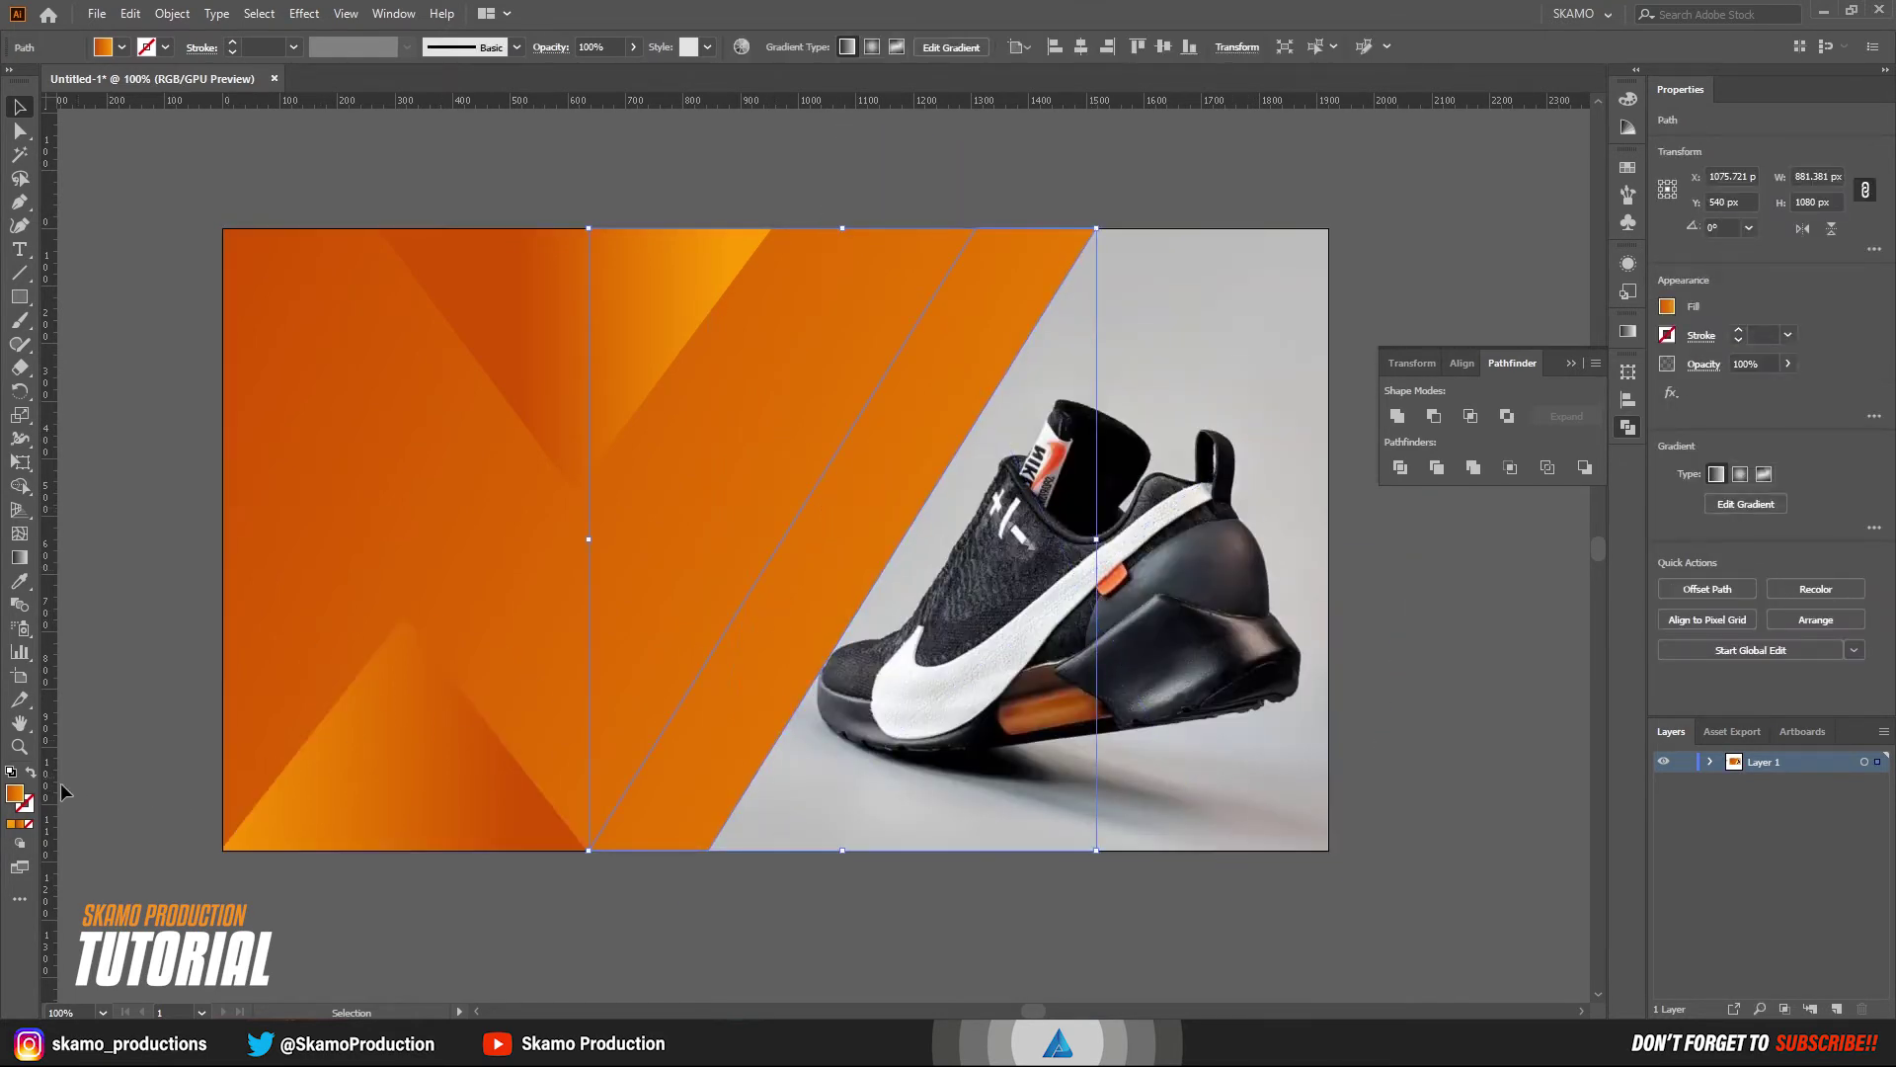
- Redraw the band's gradient direction and make its end stop 0% opacity
left_click(19, 557)
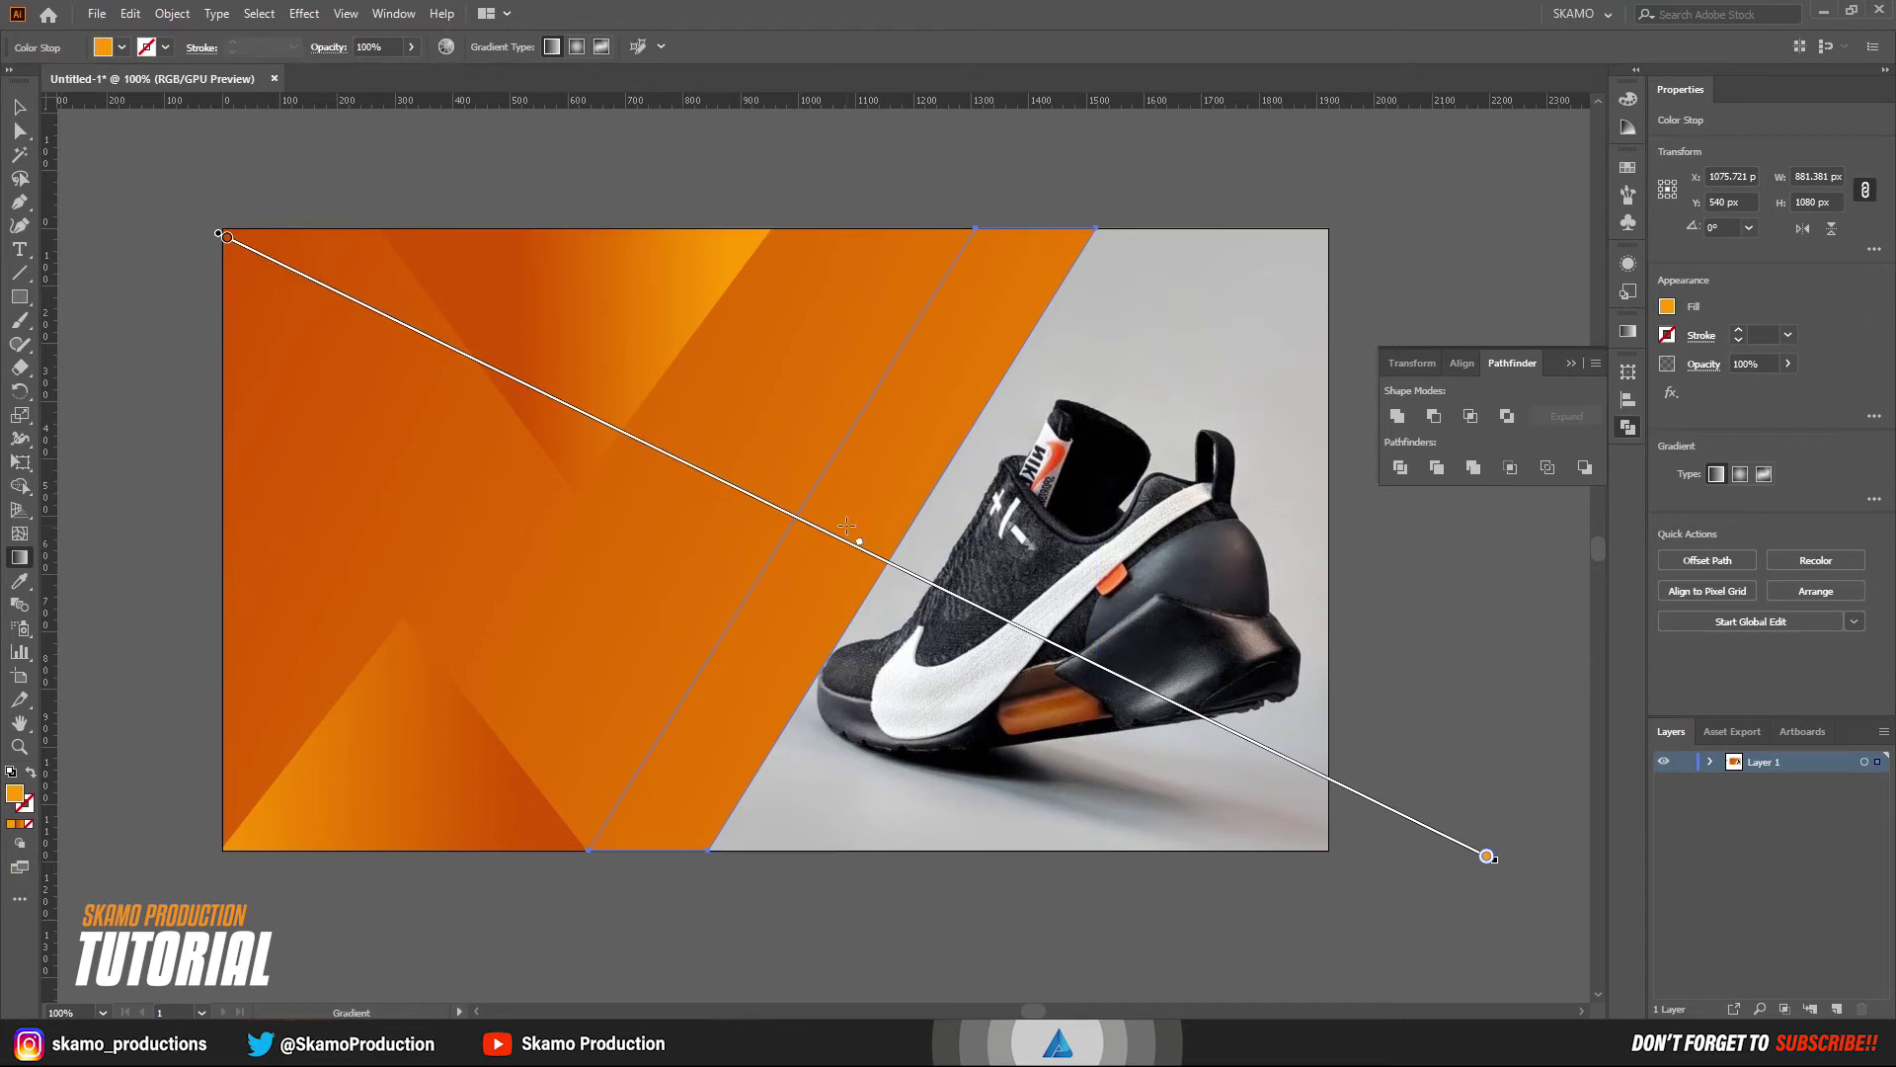
mouse_move(785, 485)
left_mouse_down()
mouse_move(968, 566)
mouse_move(836, 547)
mouse_move(751, 507)
left_mouse_up()
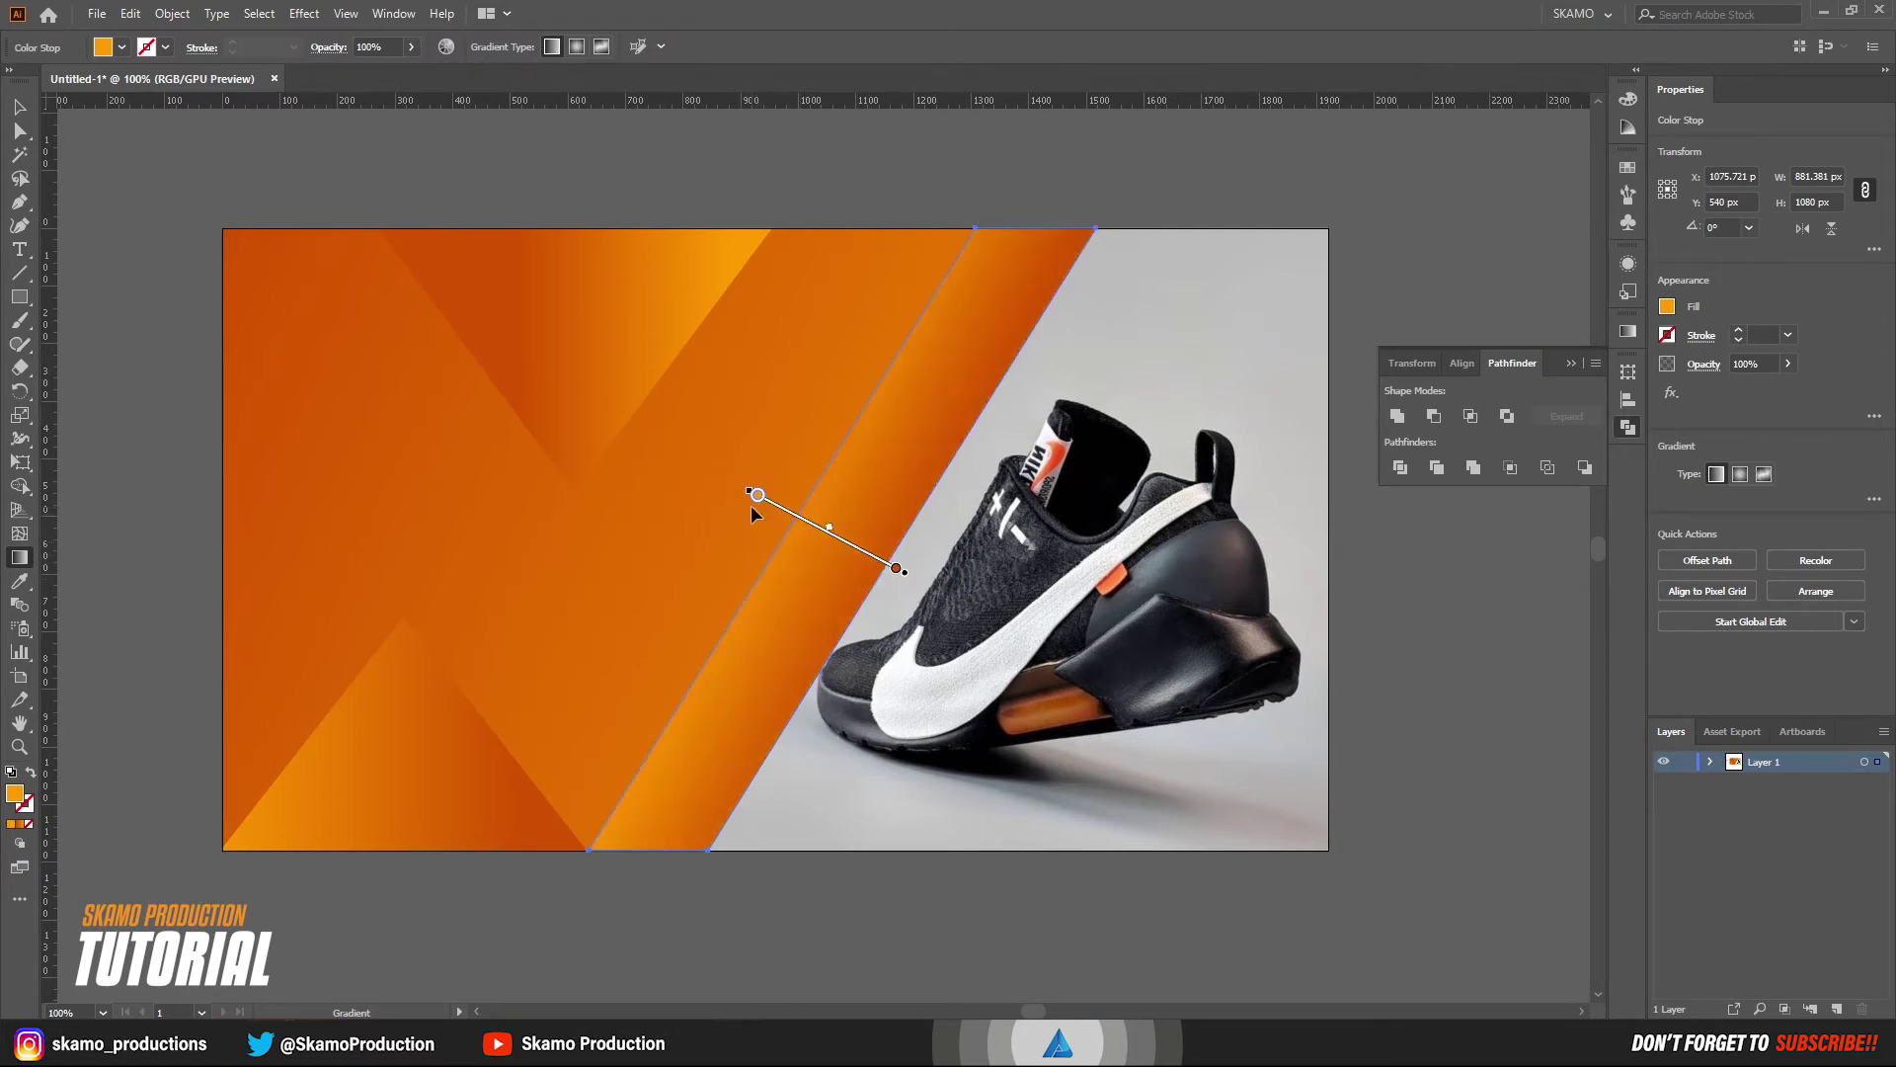
left_click(1628, 332)
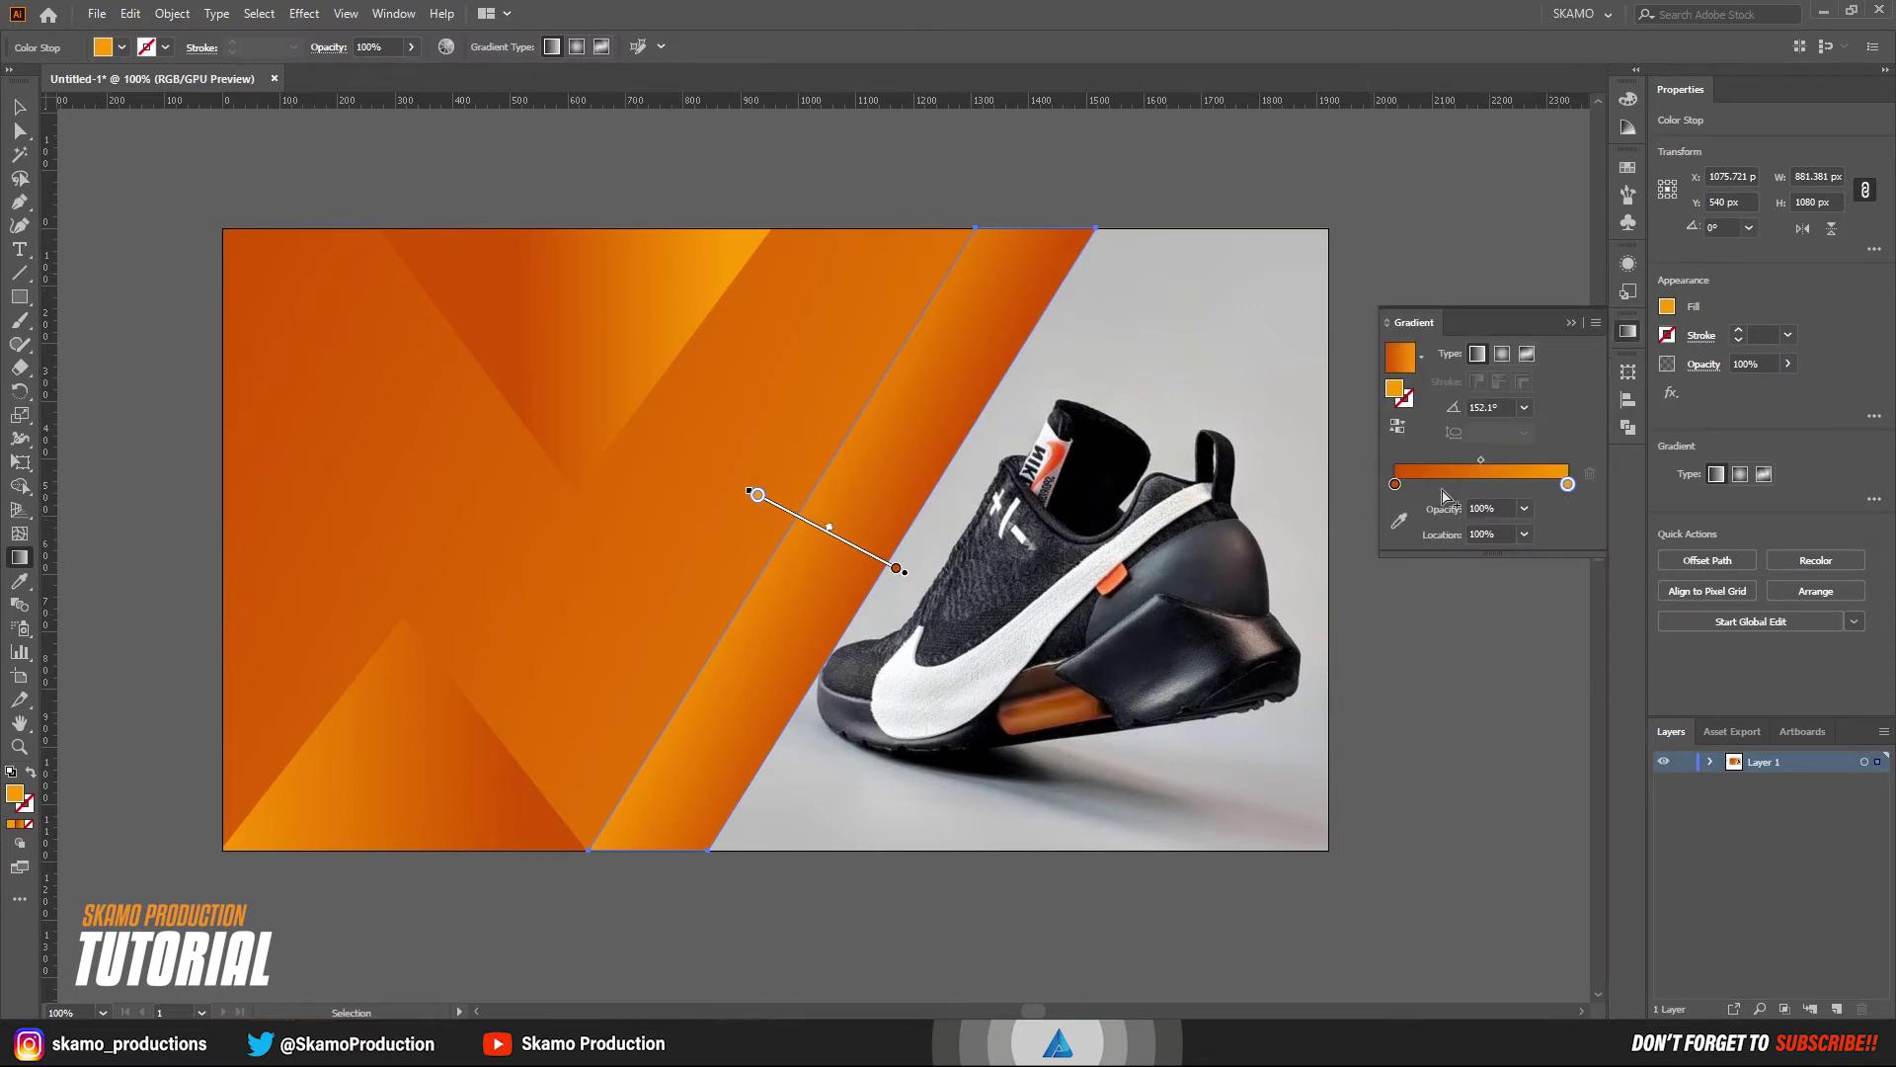
left_click(1524, 508)
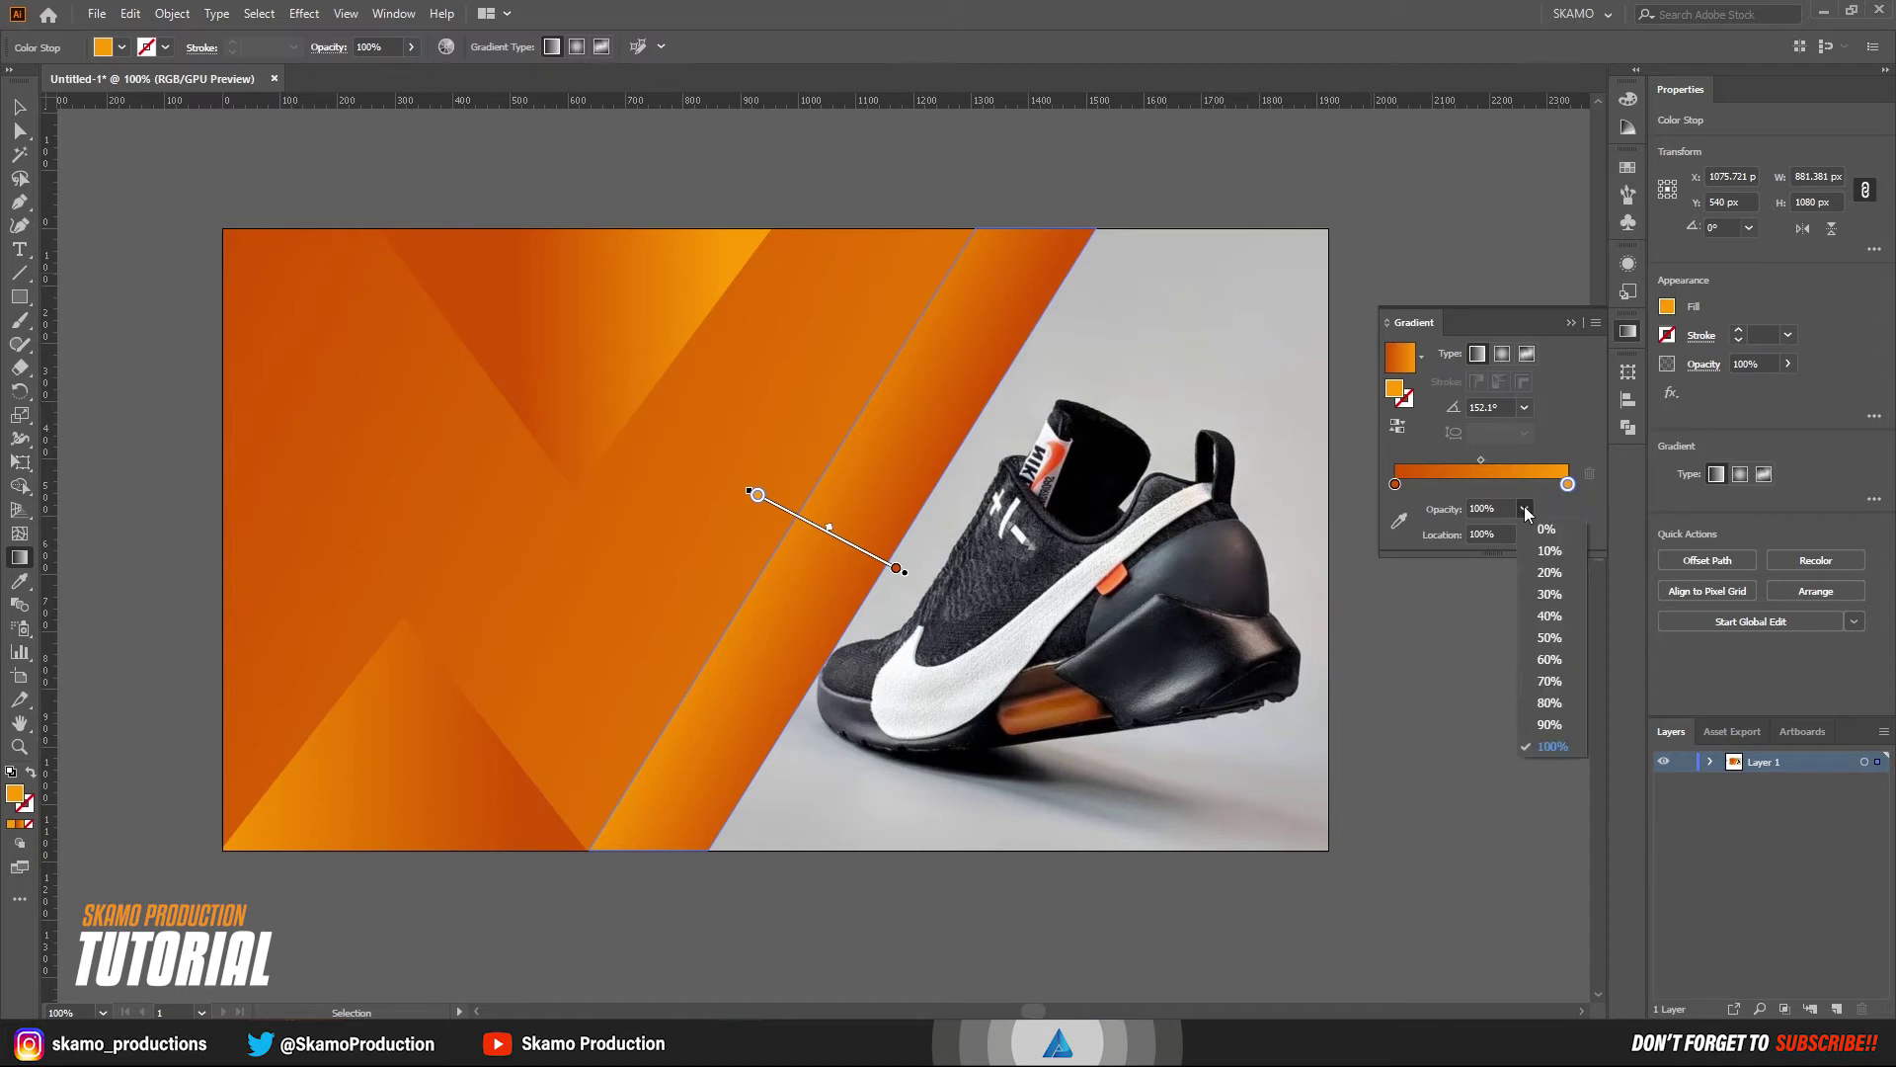
left_click(1546, 531)
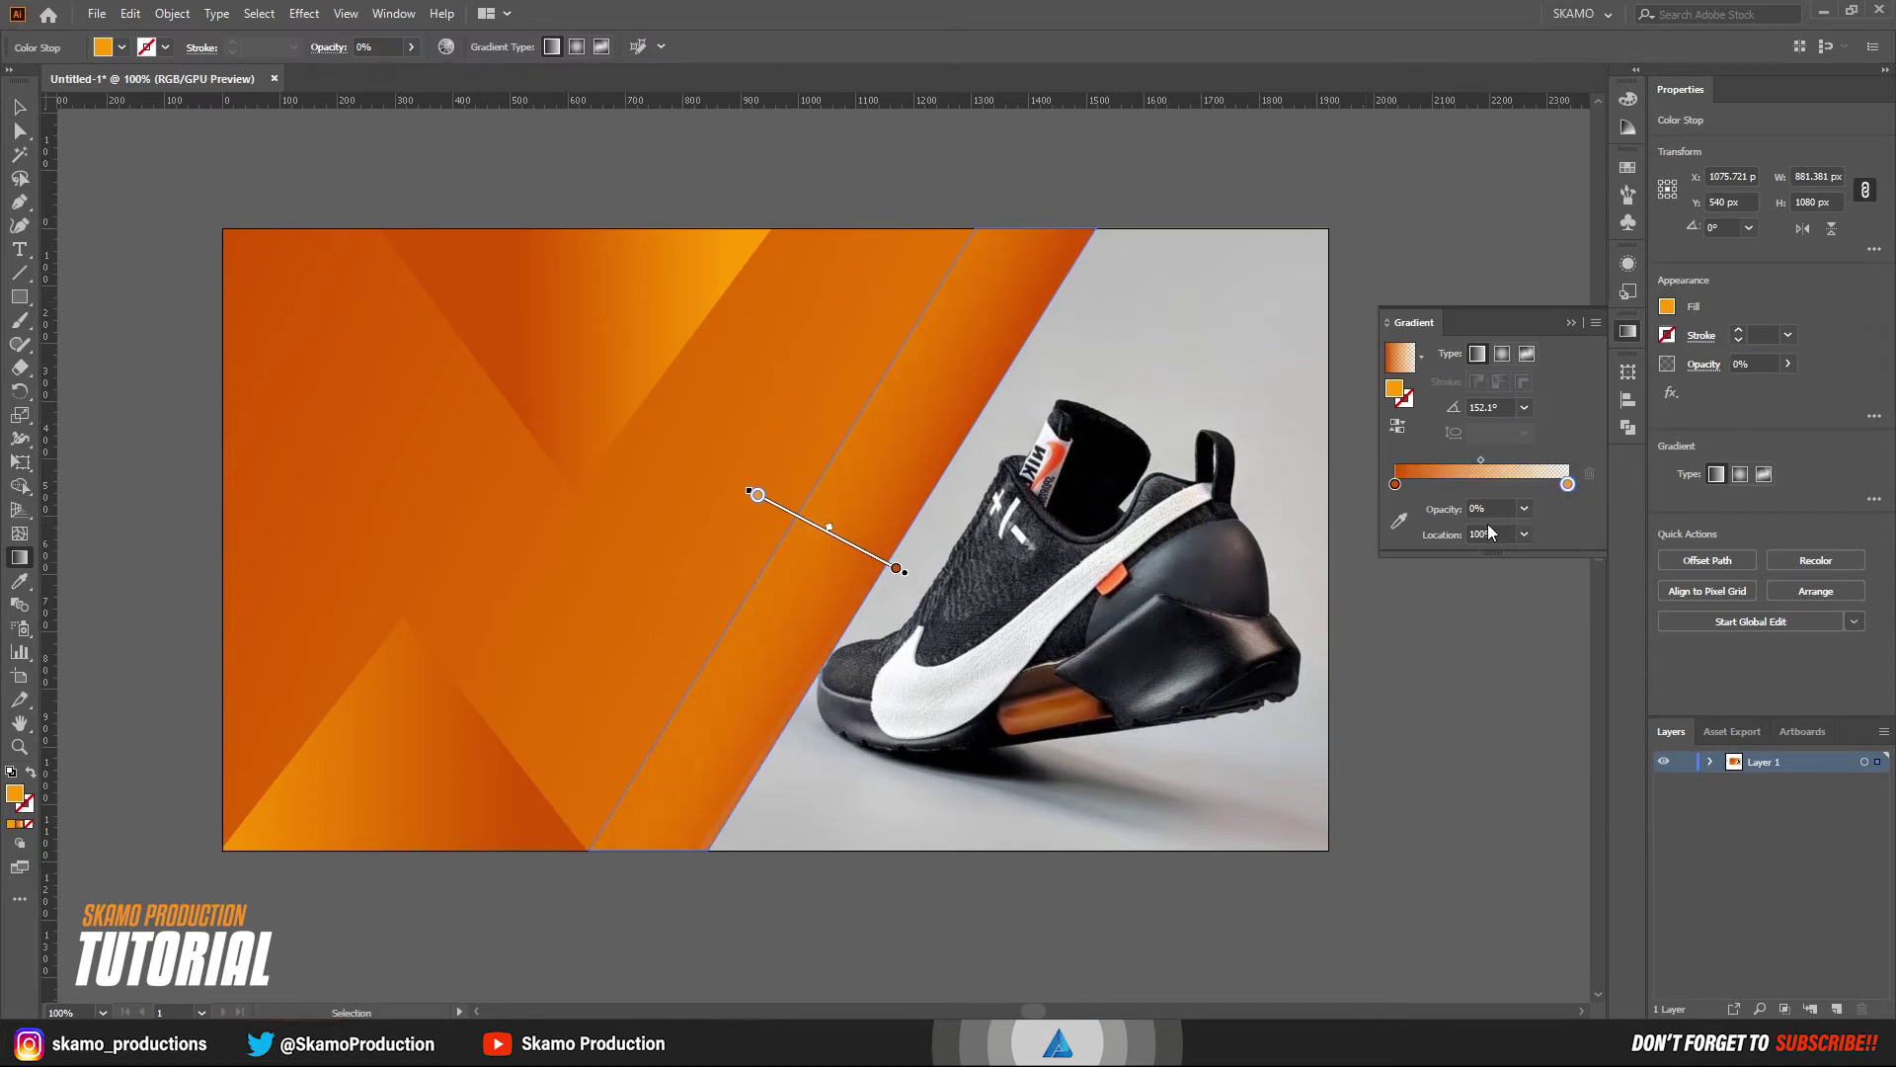
- Set the starting gradient stop to black and run the gradient from the shoe edge up-left
left_click(1394, 485)
left_click_drag(1394, 485, 1400, 485)
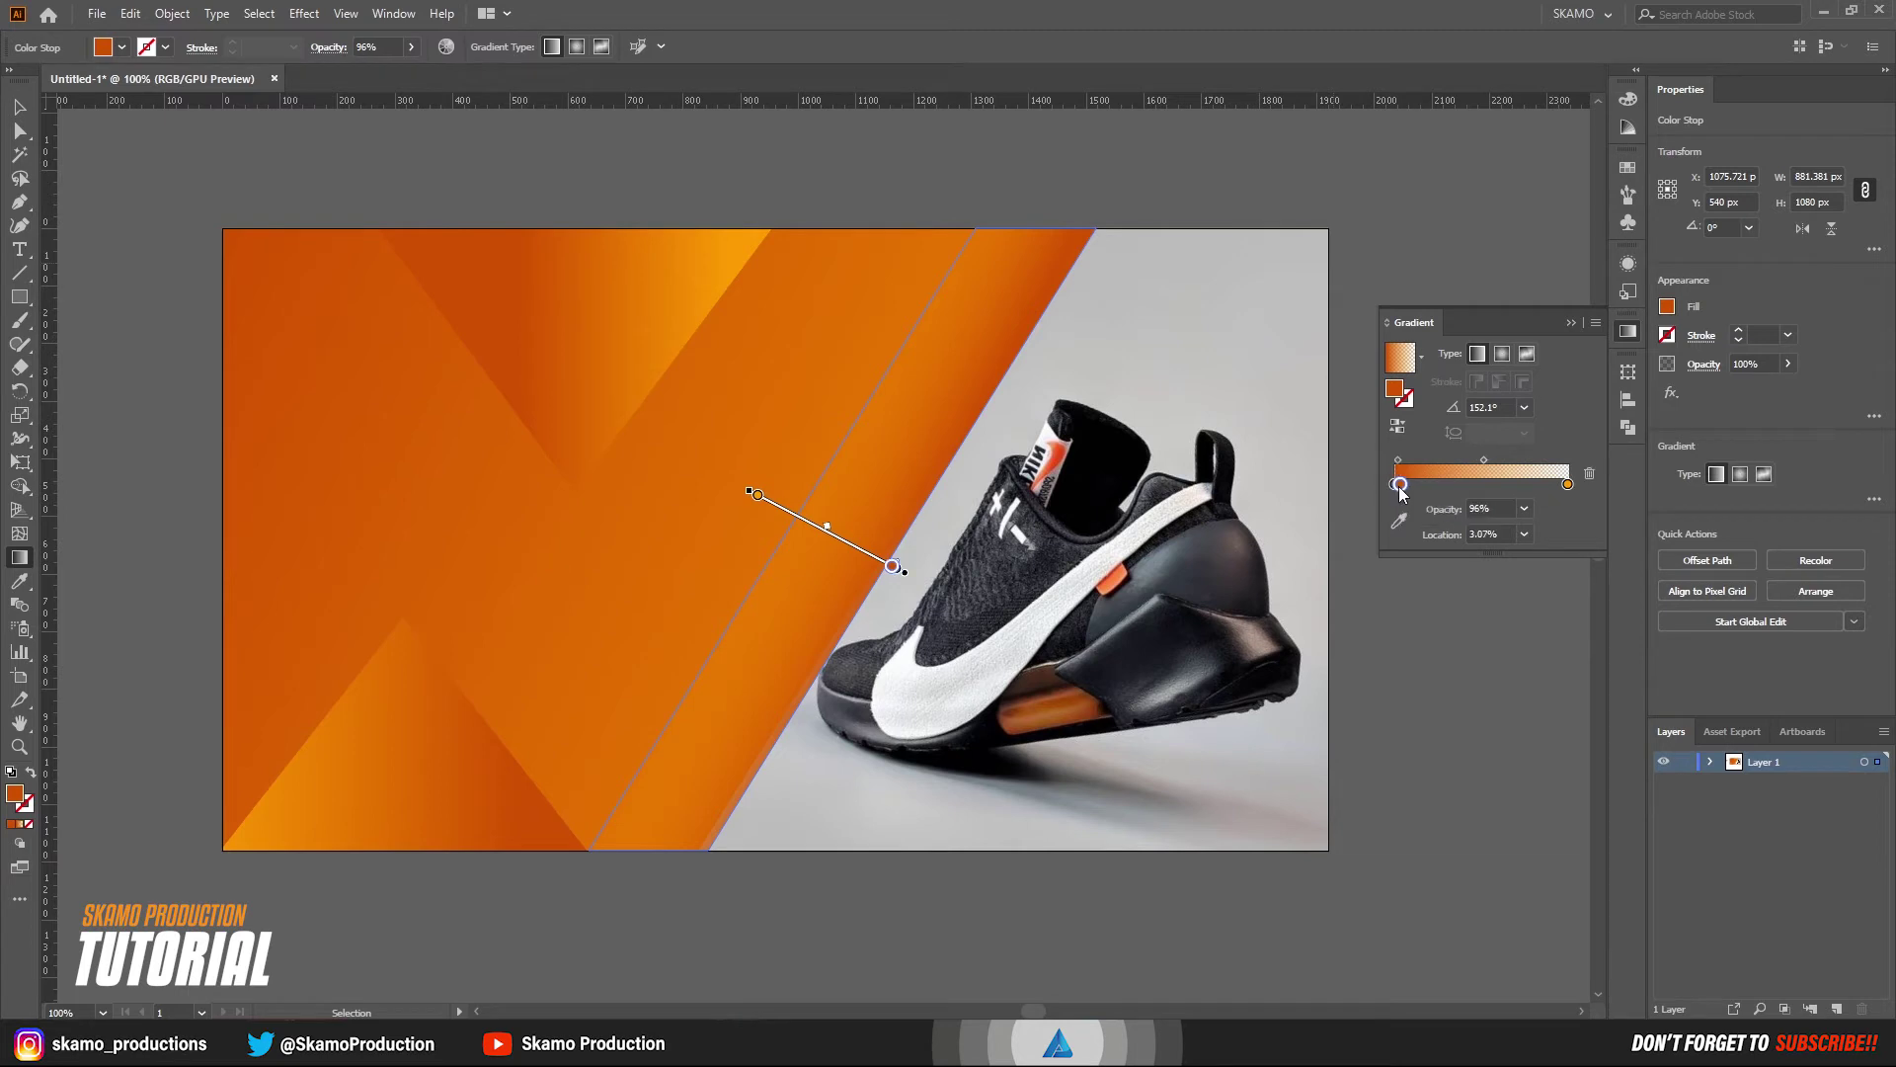
double_click(1399, 484)
key("Return")
left_click_drag(1400, 484, 1391, 485)
double_click(1394, 484)
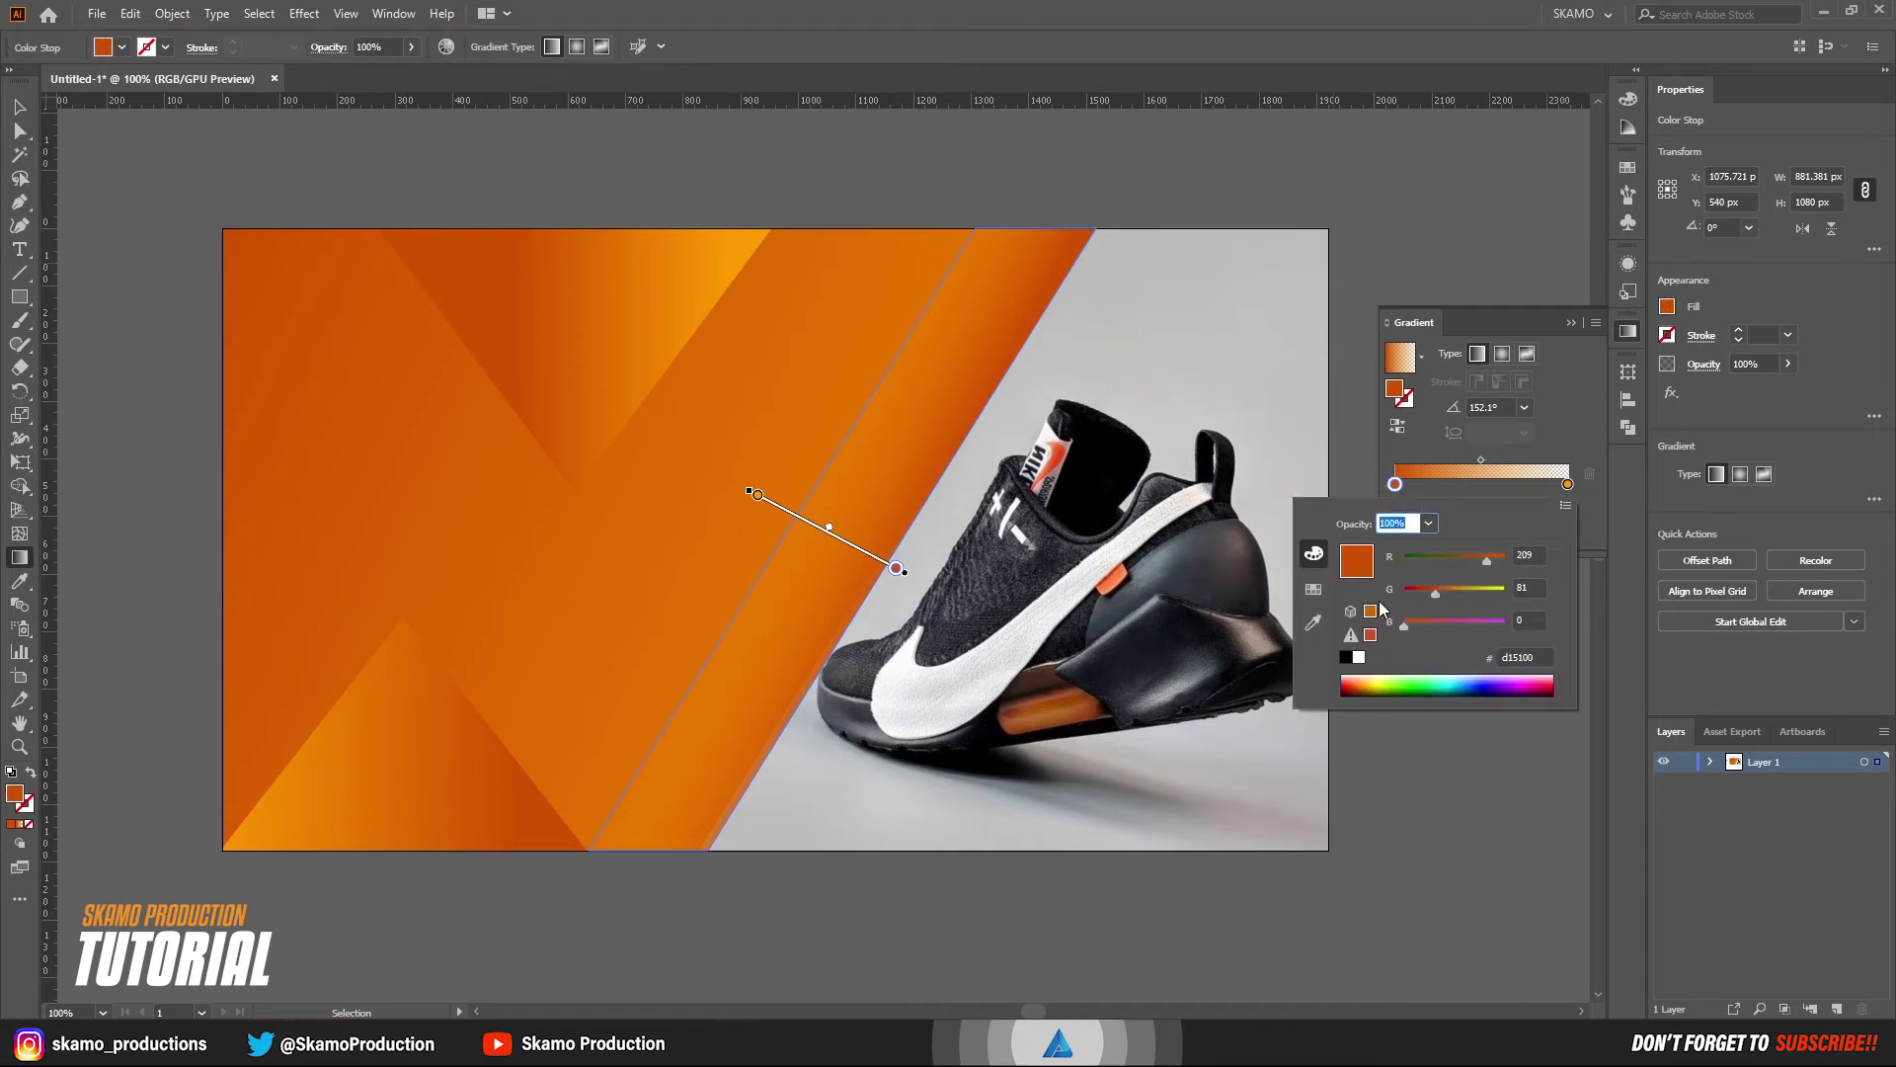
left_click(1345, 658)
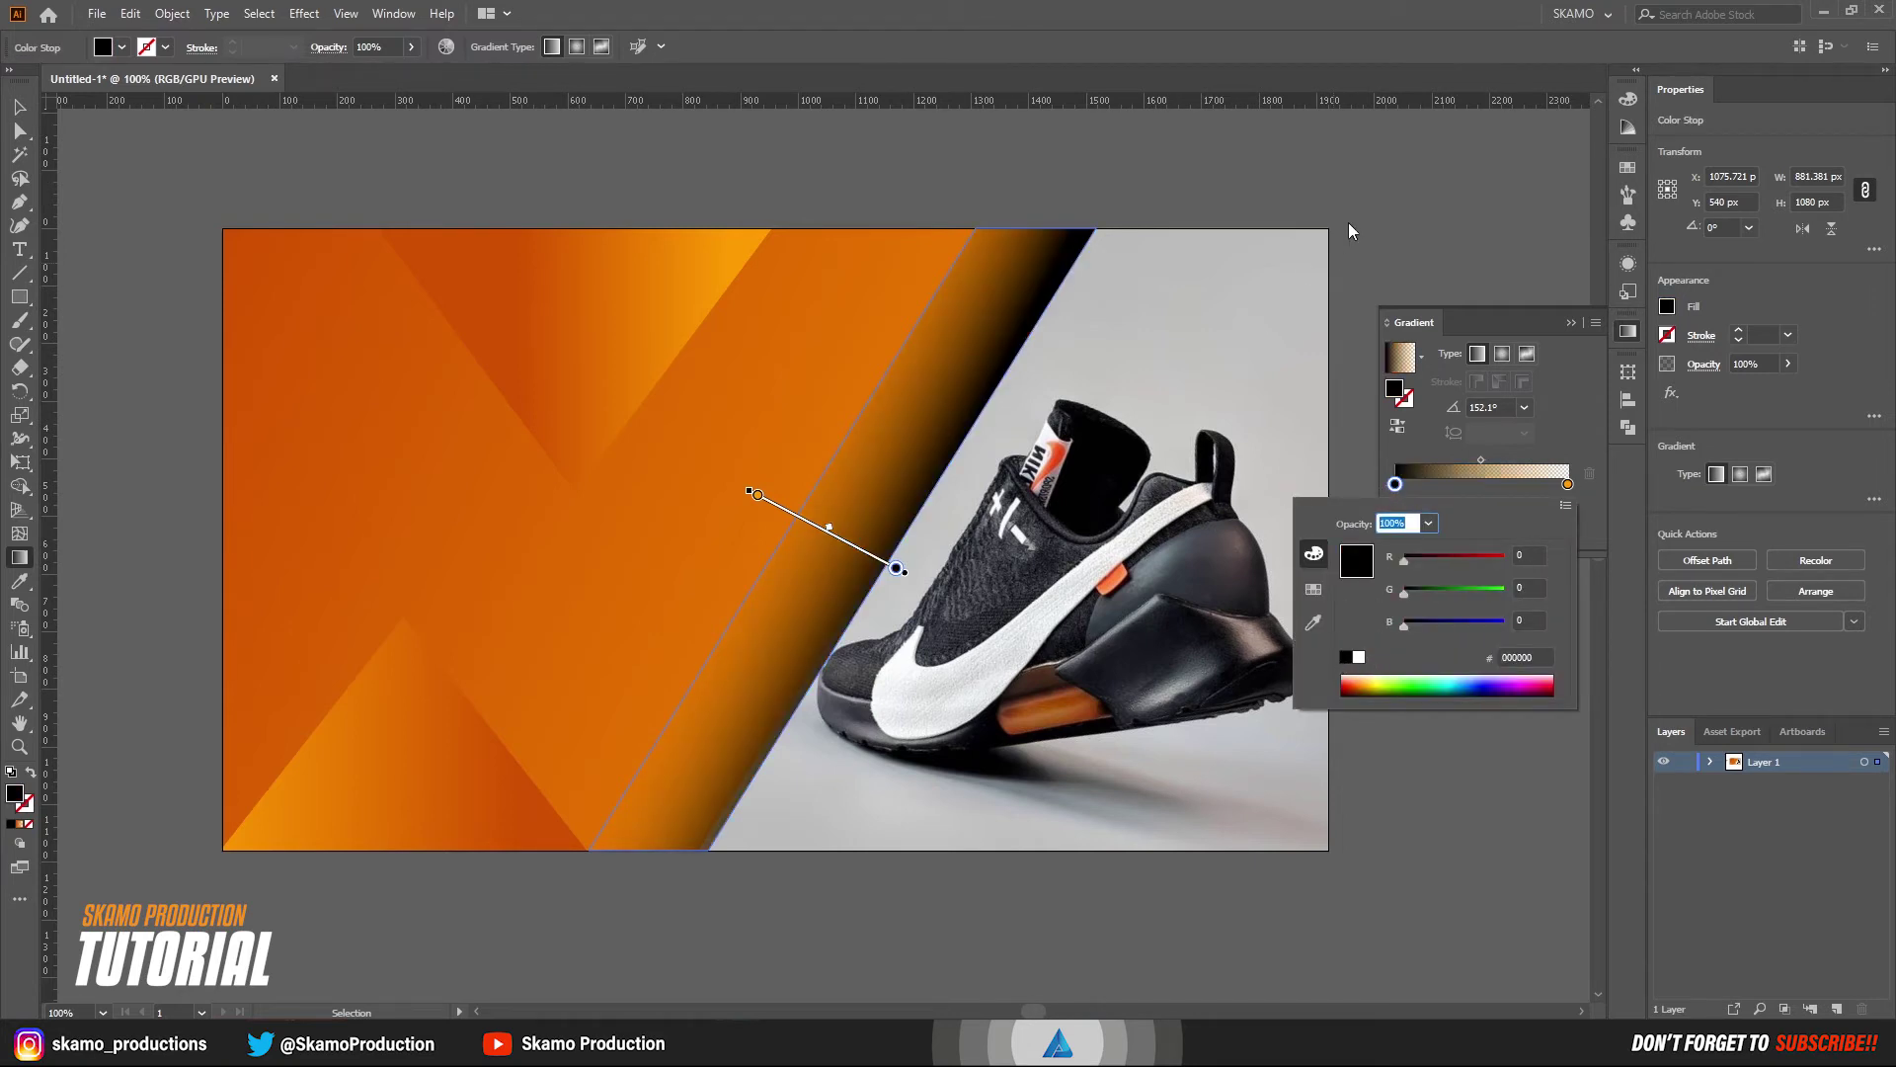
left_click(1296, 57)
left_click_drag(863, 590, 747, 522)
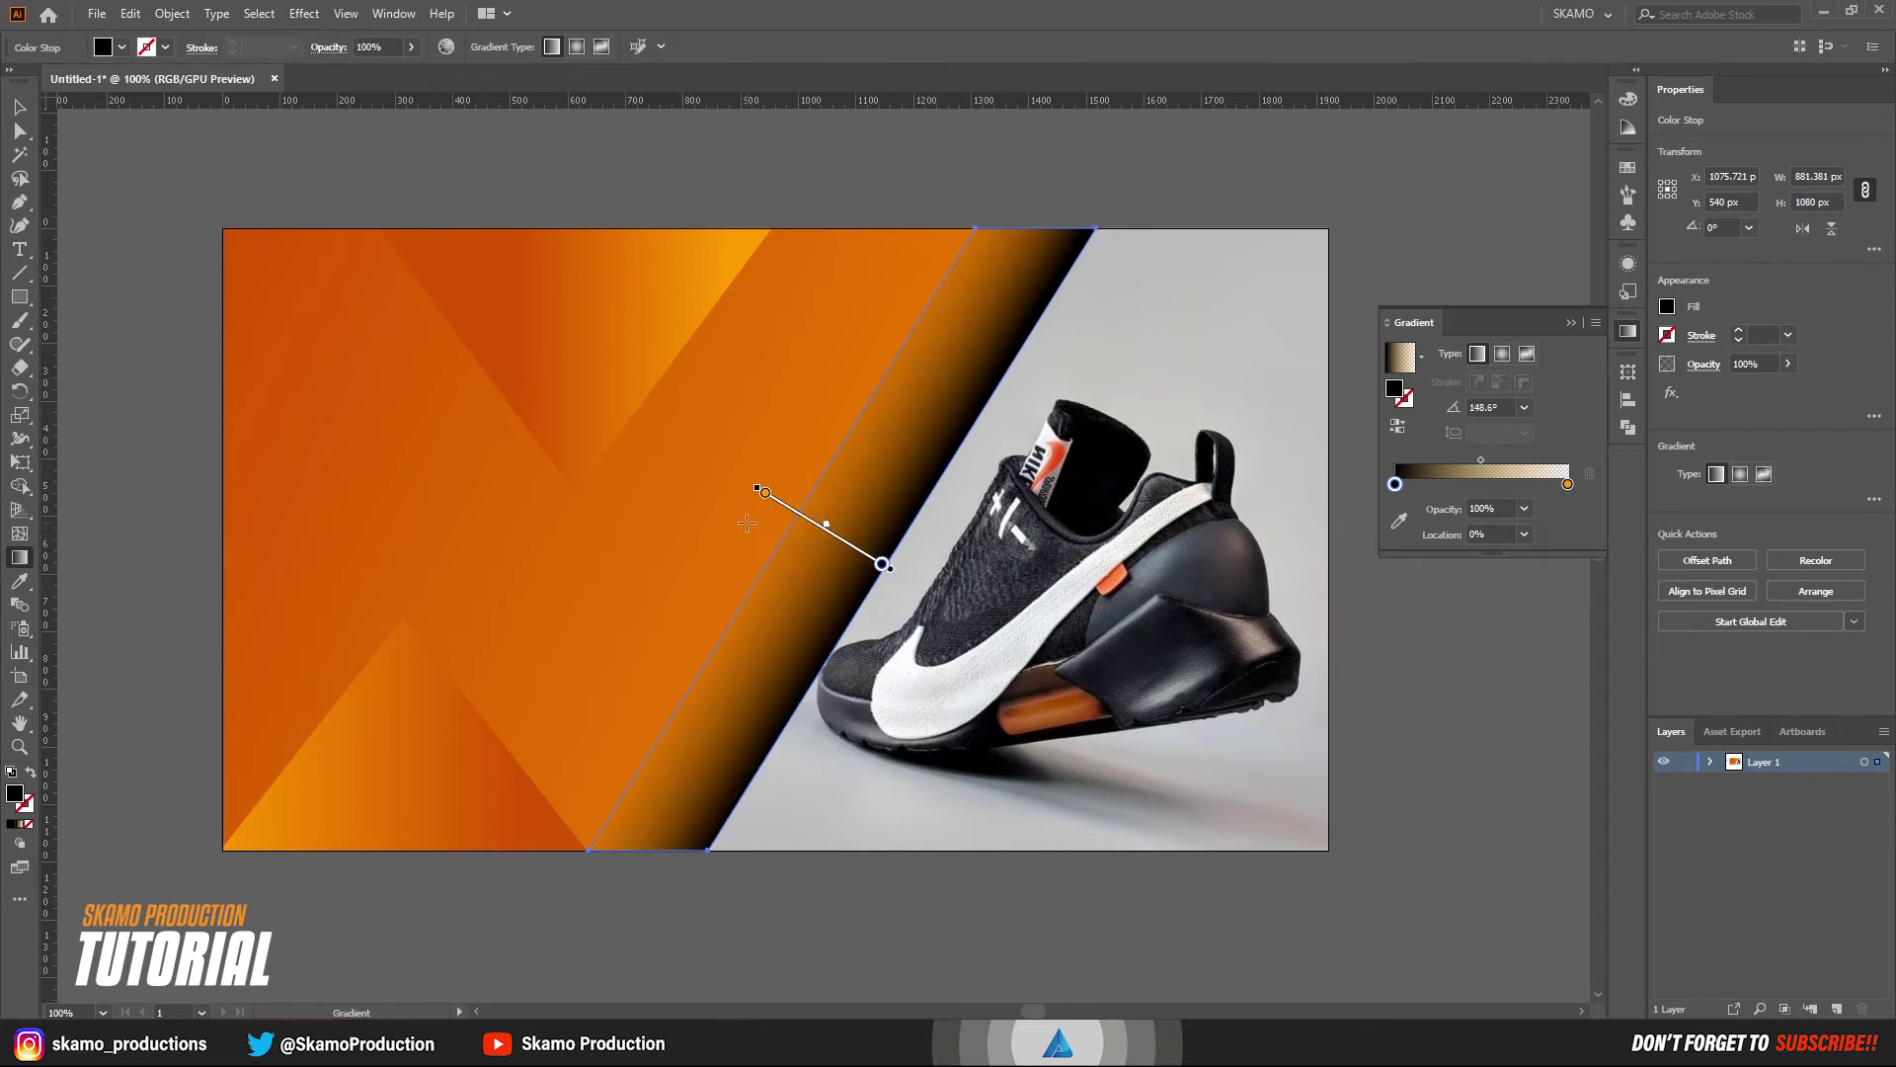
- Preview the band, recolour the gradient stop to a deeper orange, and reselect the band
left_click(20, 106)
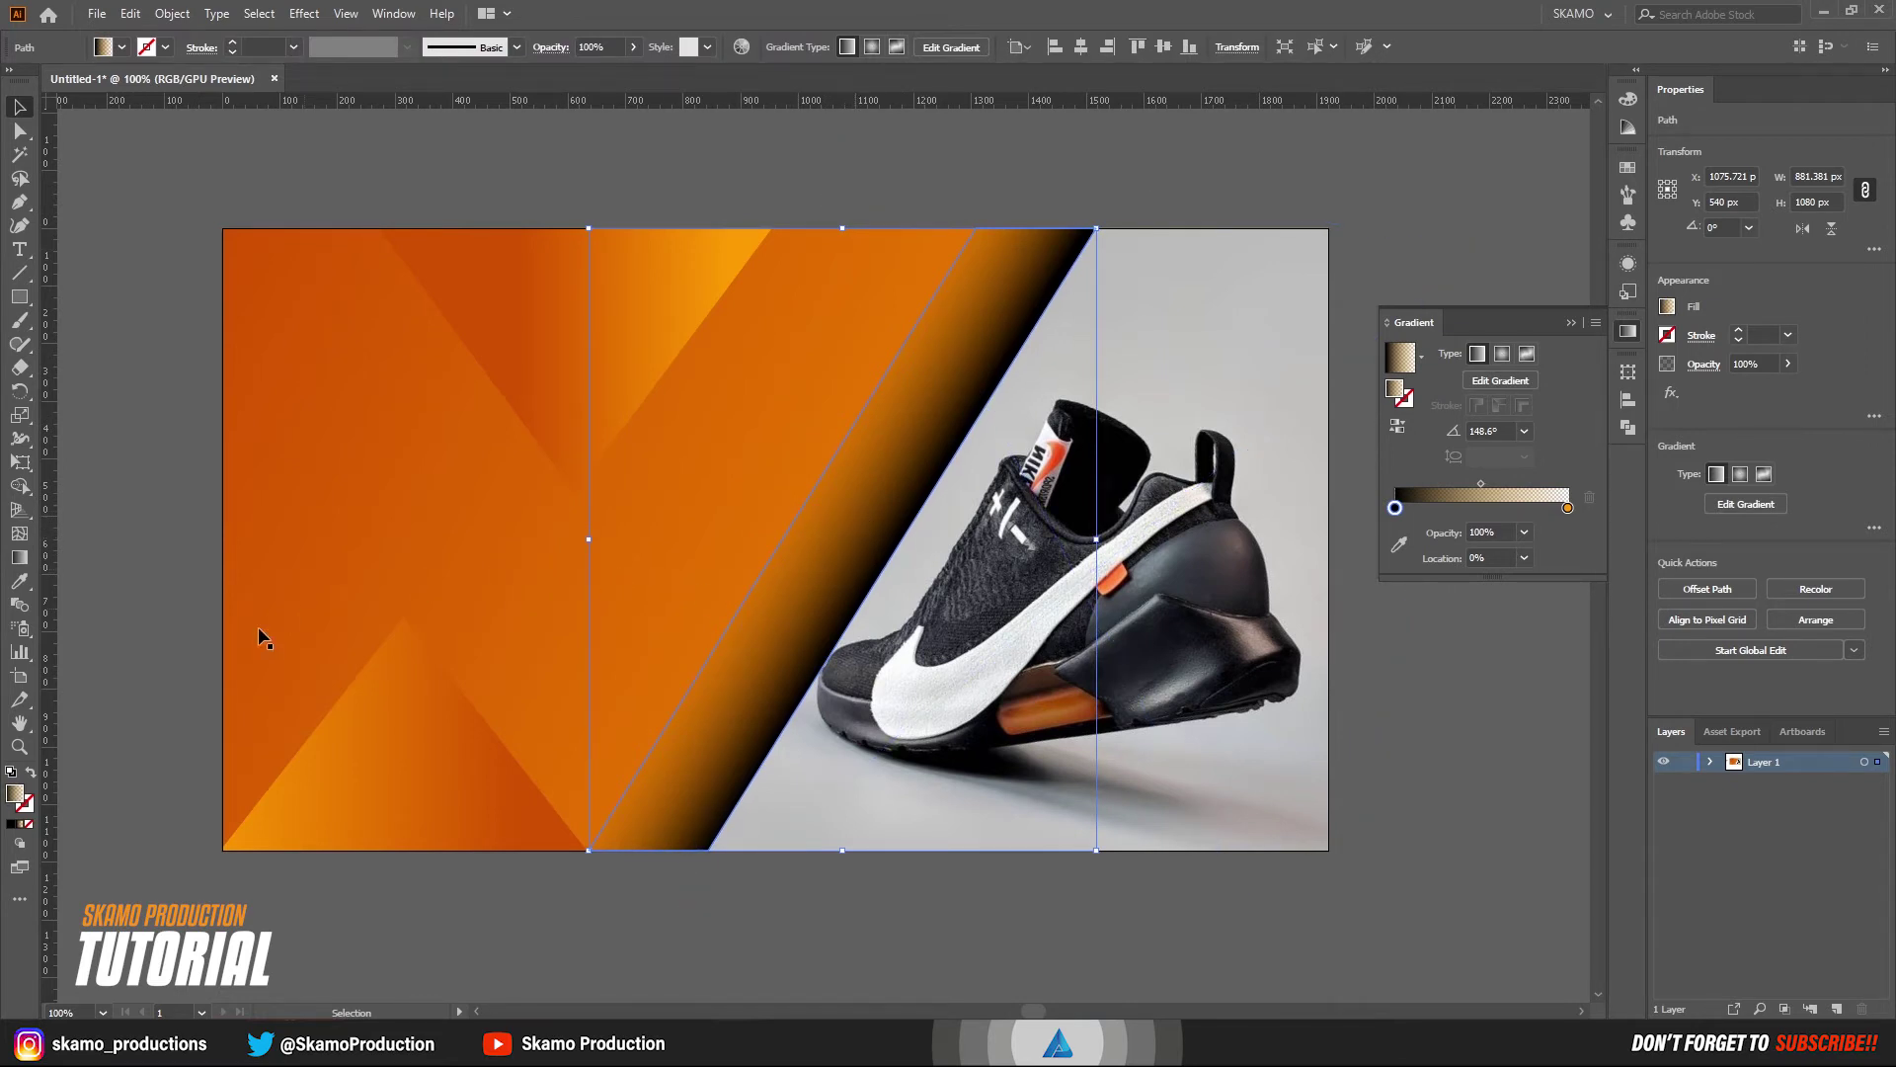
left_click(75, 667)
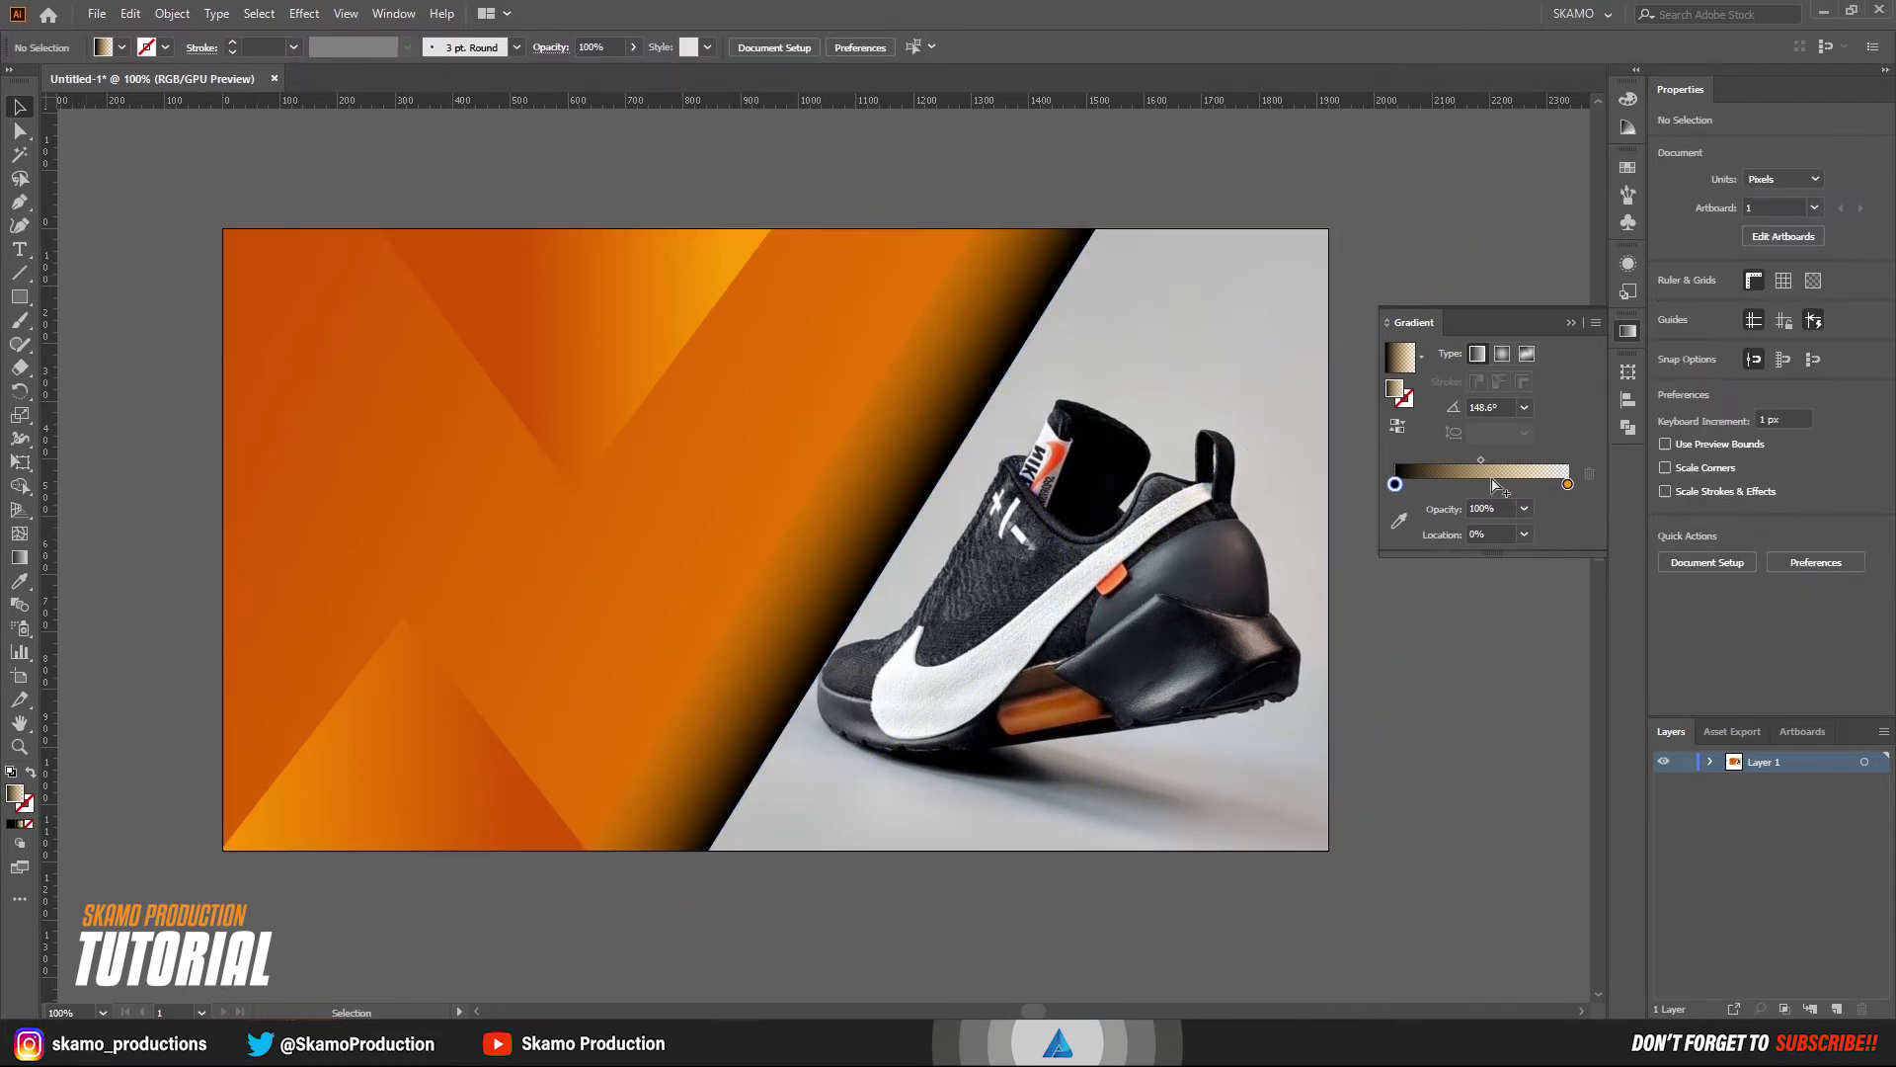
double_click(1395, 485)
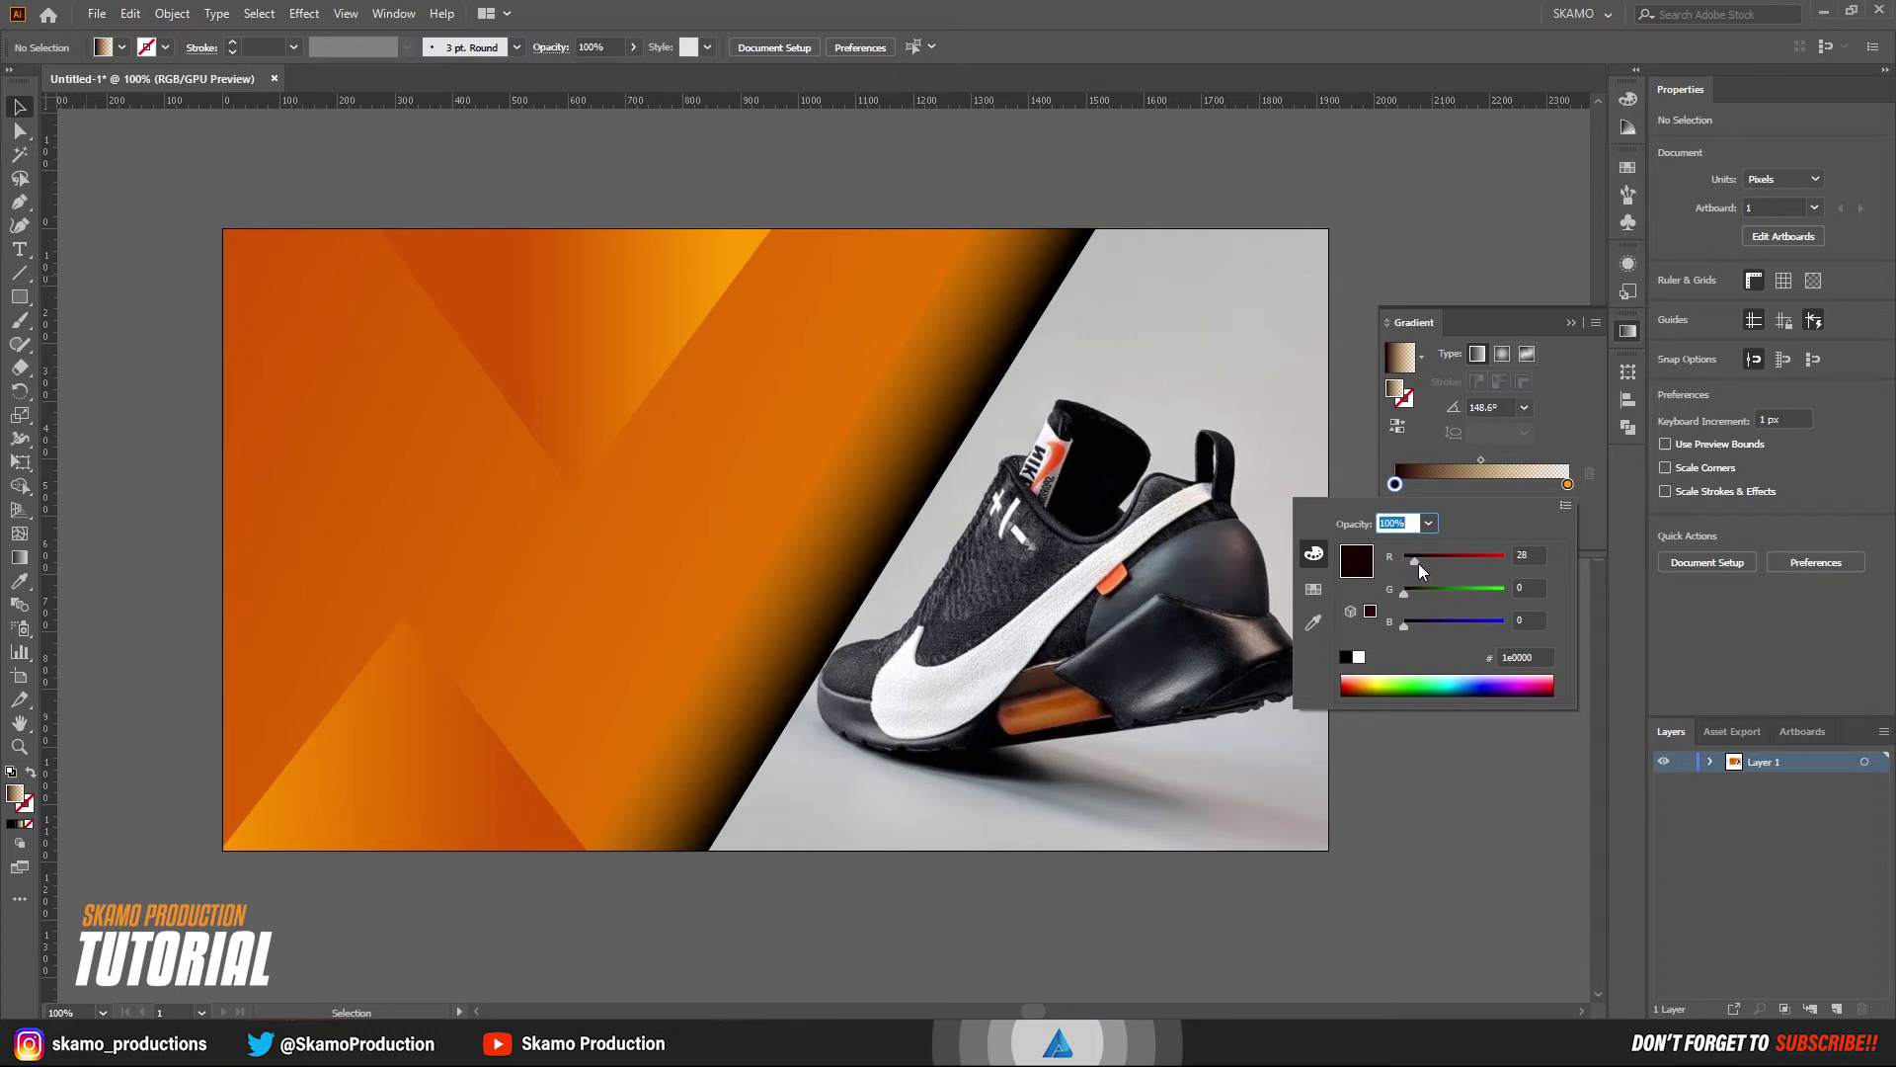
left_click(1369, 679)
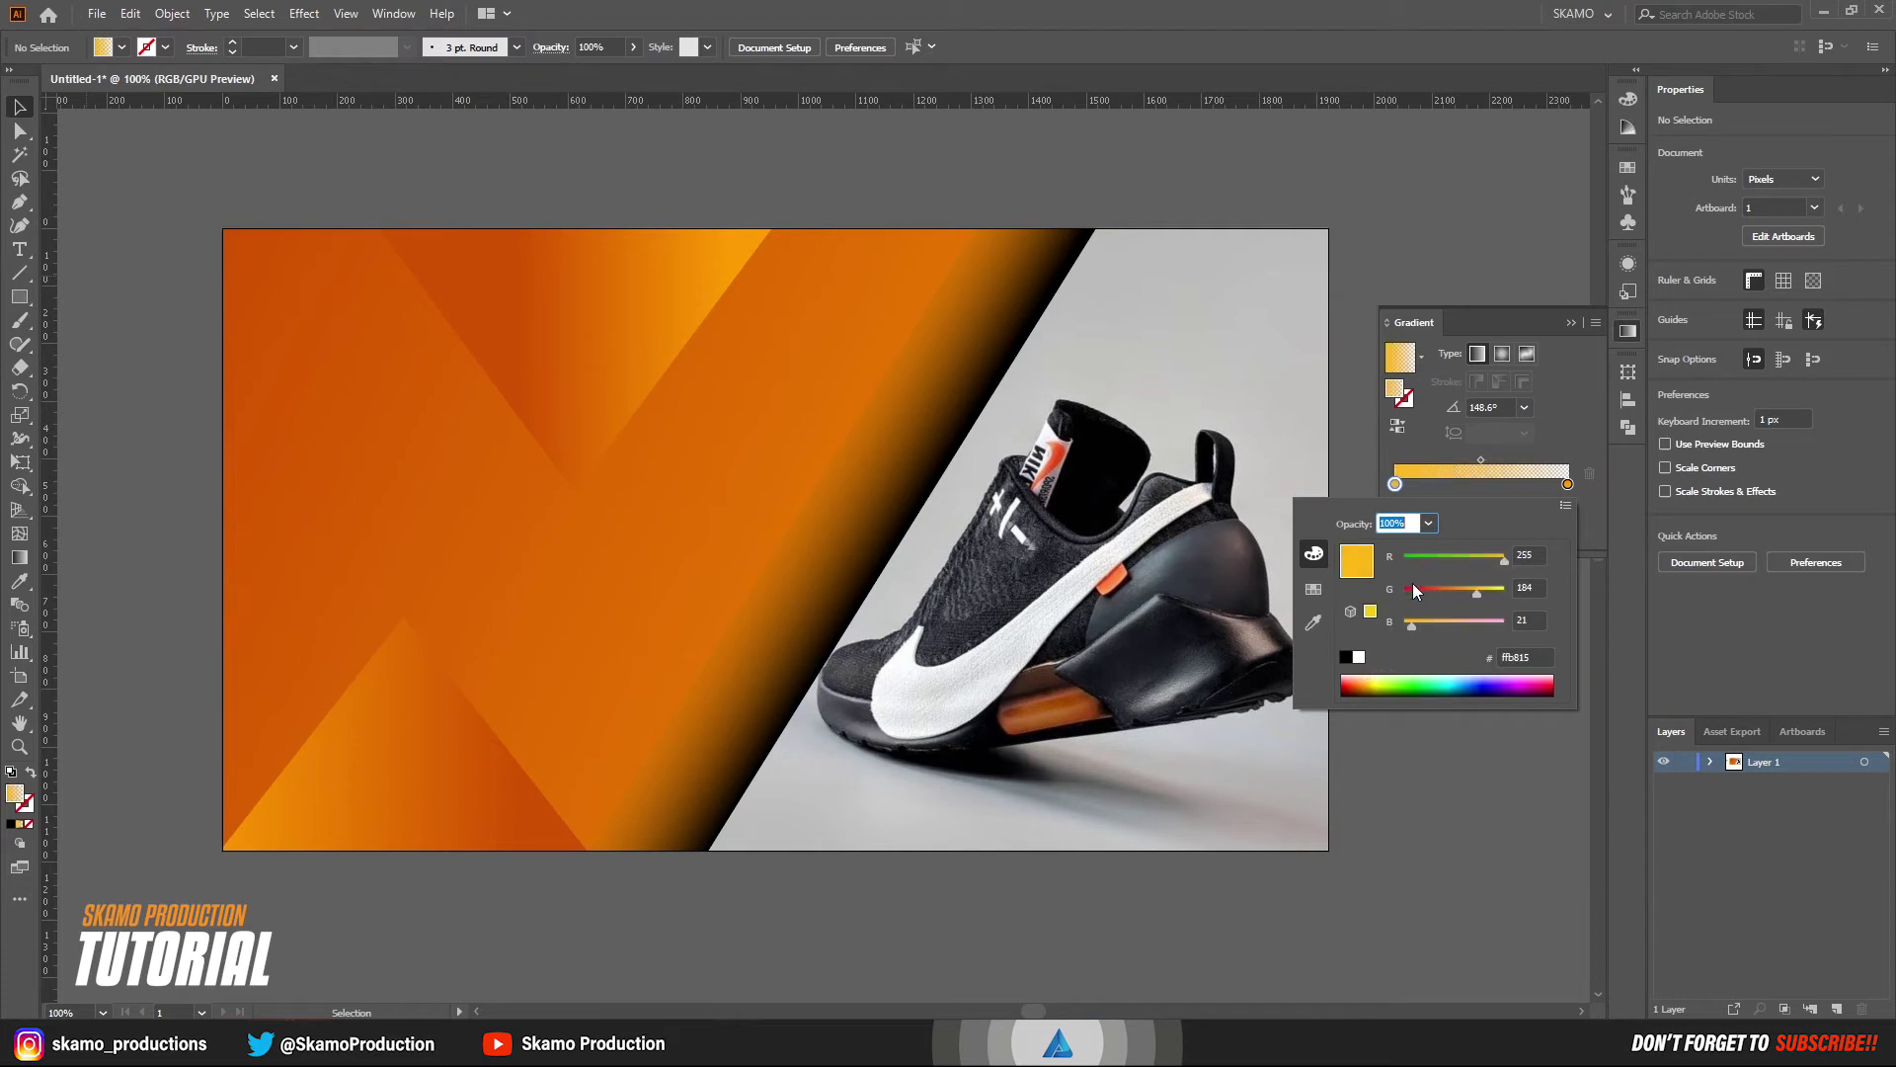
left_click_drag(1503, 561, 1457, 592)
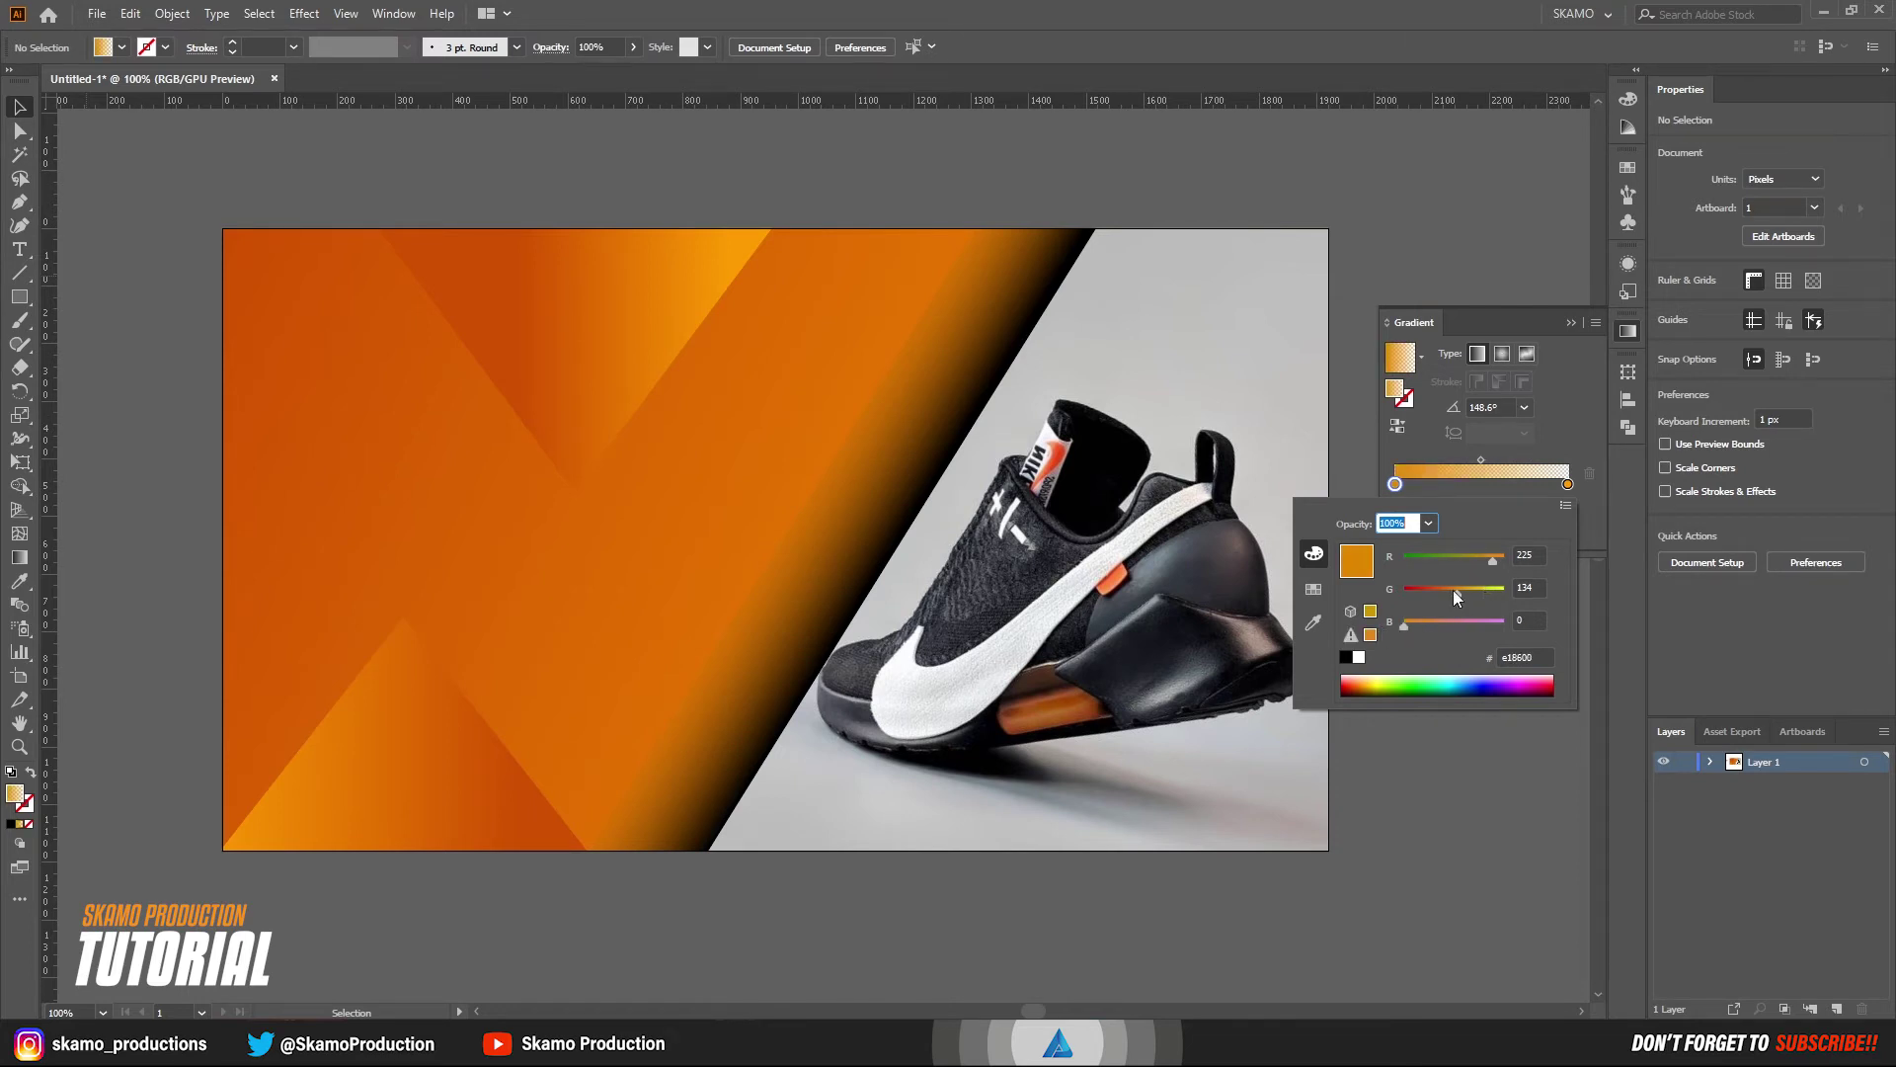
left_click(1507, 495)
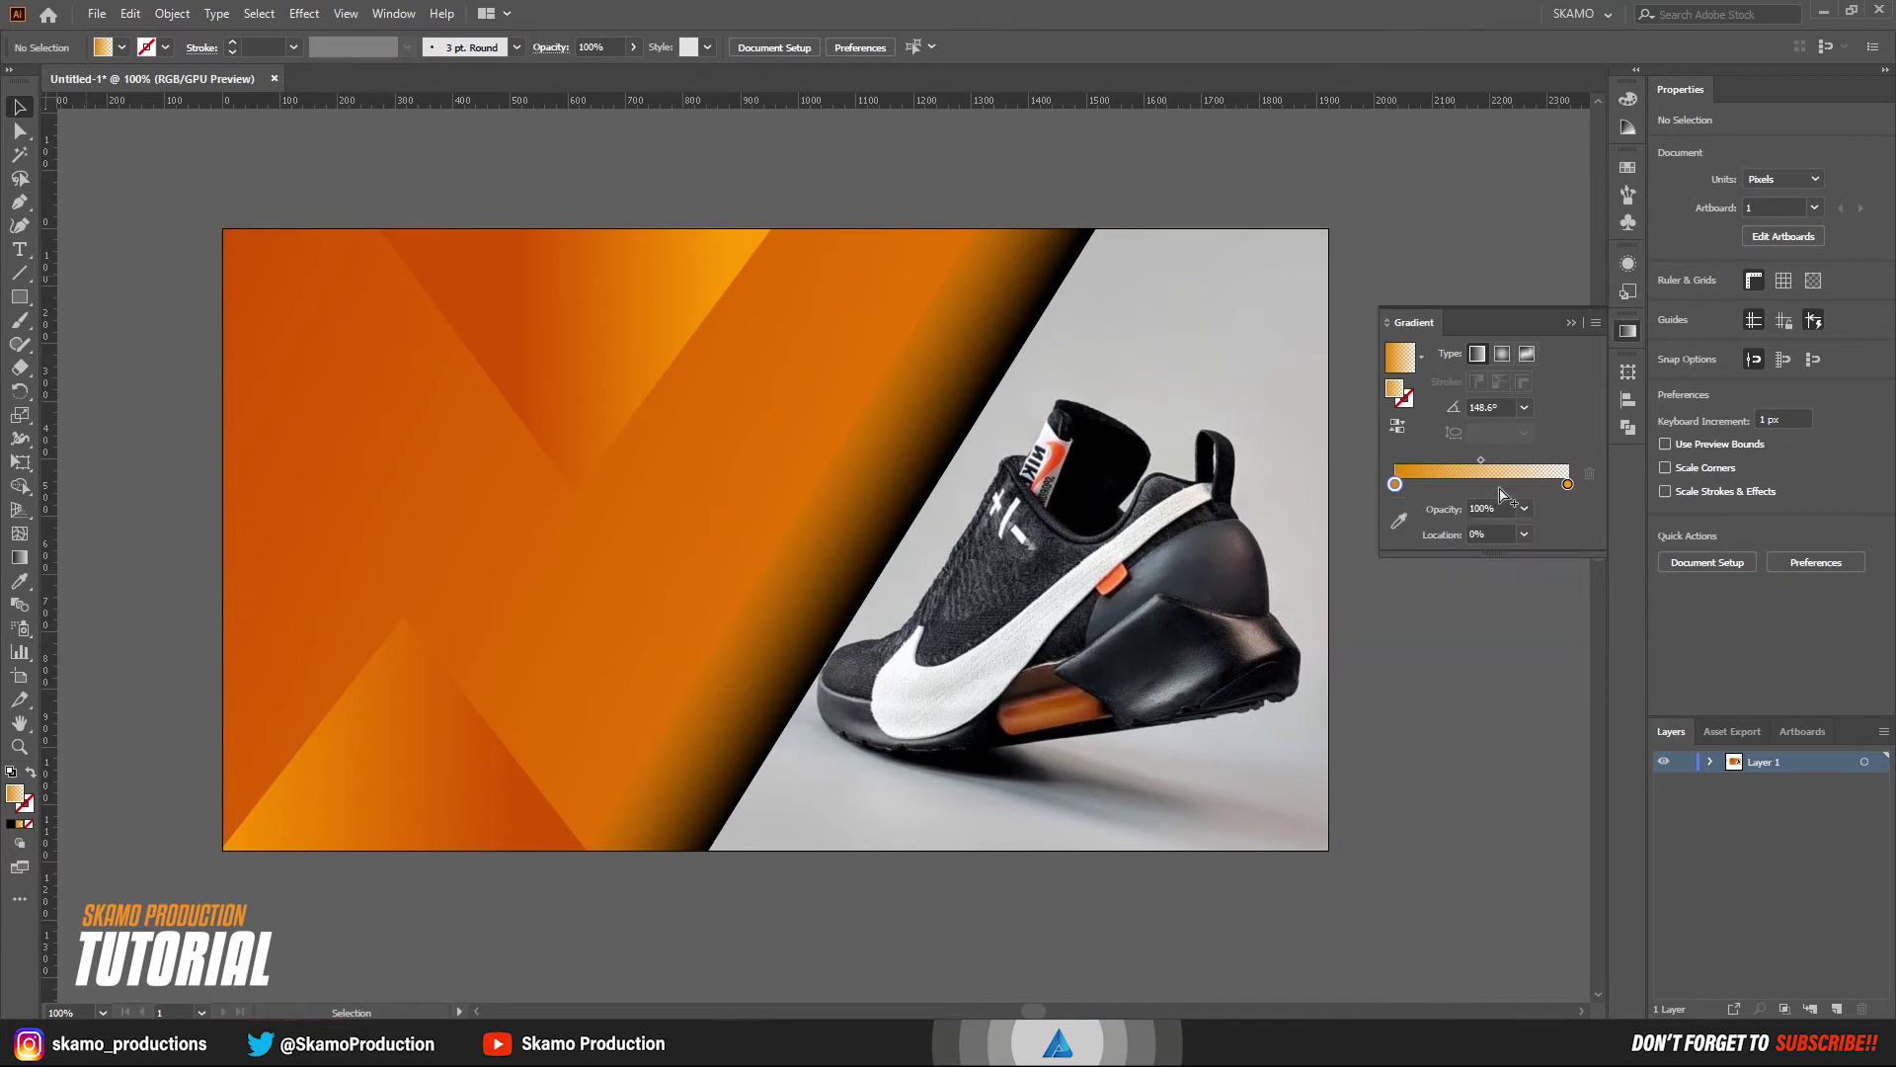
left_click(894, 523)
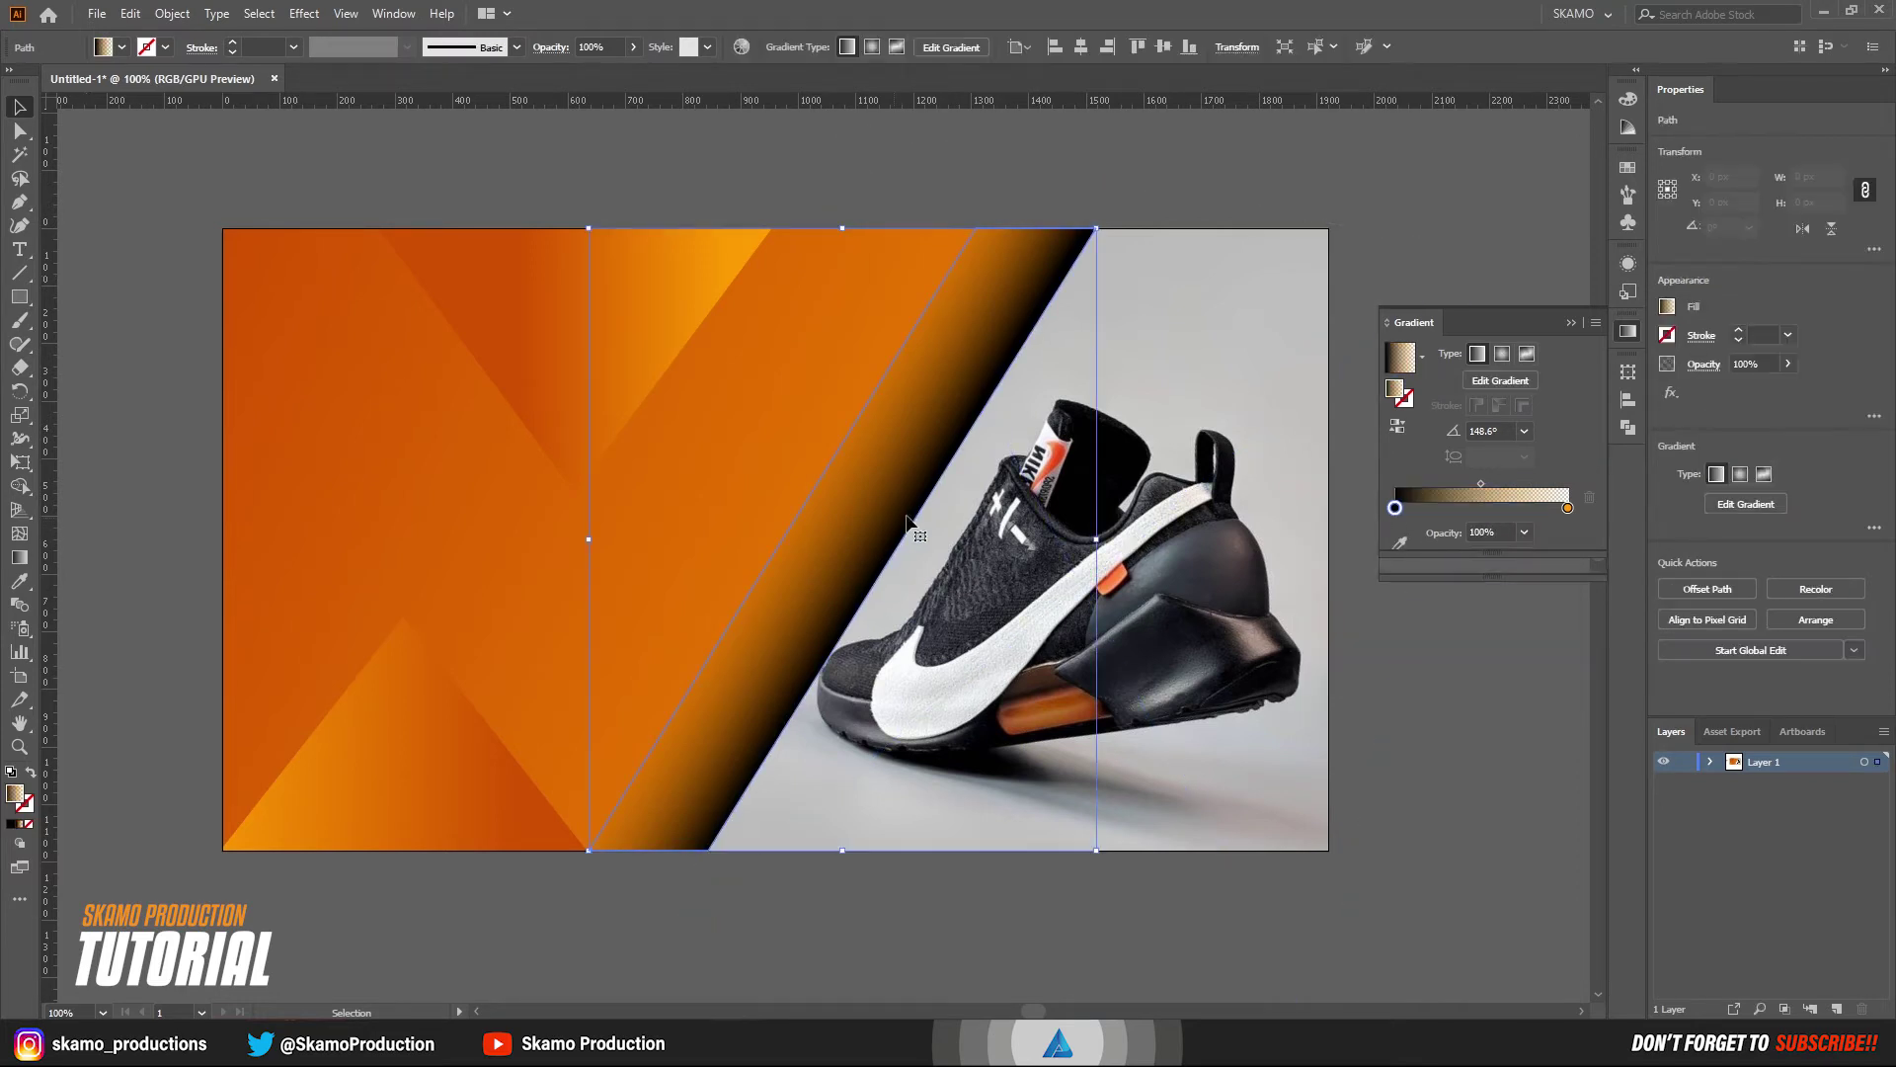
- Set the shadow stop to 80% opacity and nudge the shadow band left
left_click(1524, 533)
left_click(1563, 736)
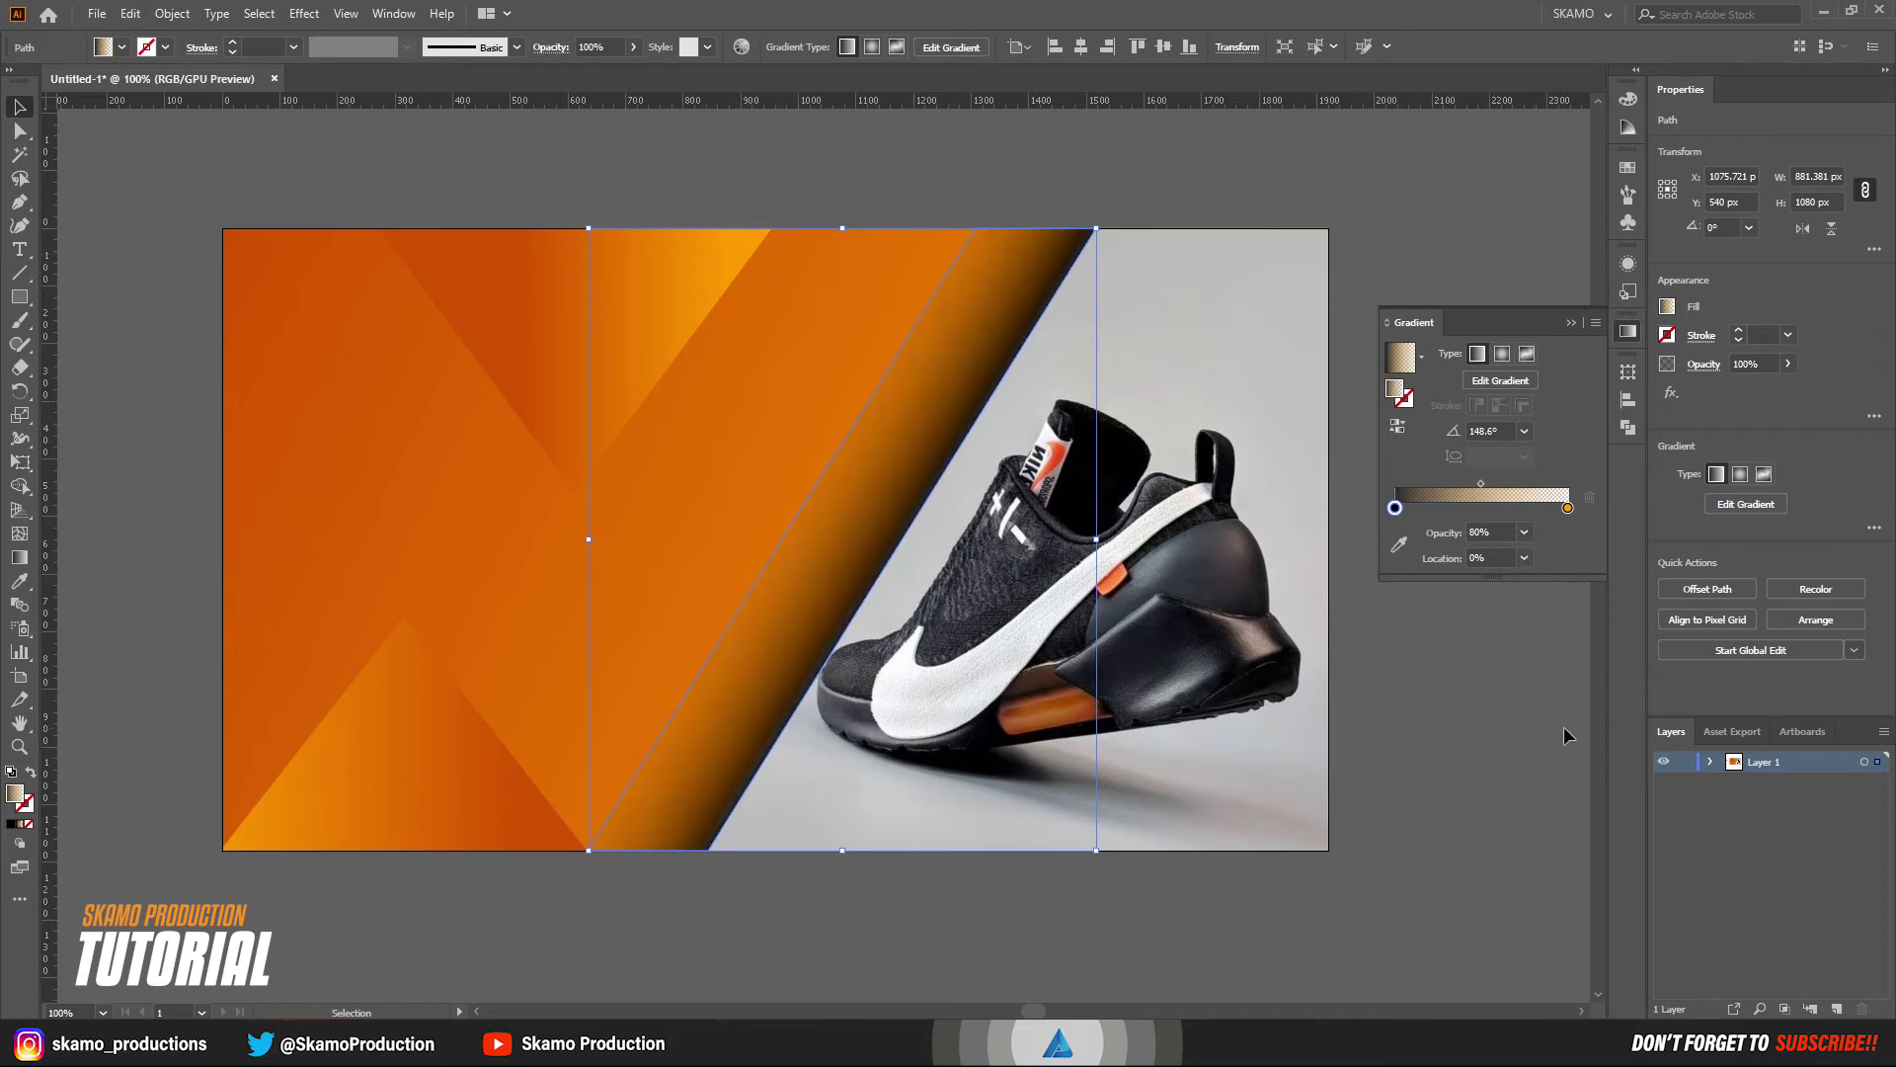
left_click(1092, 188)
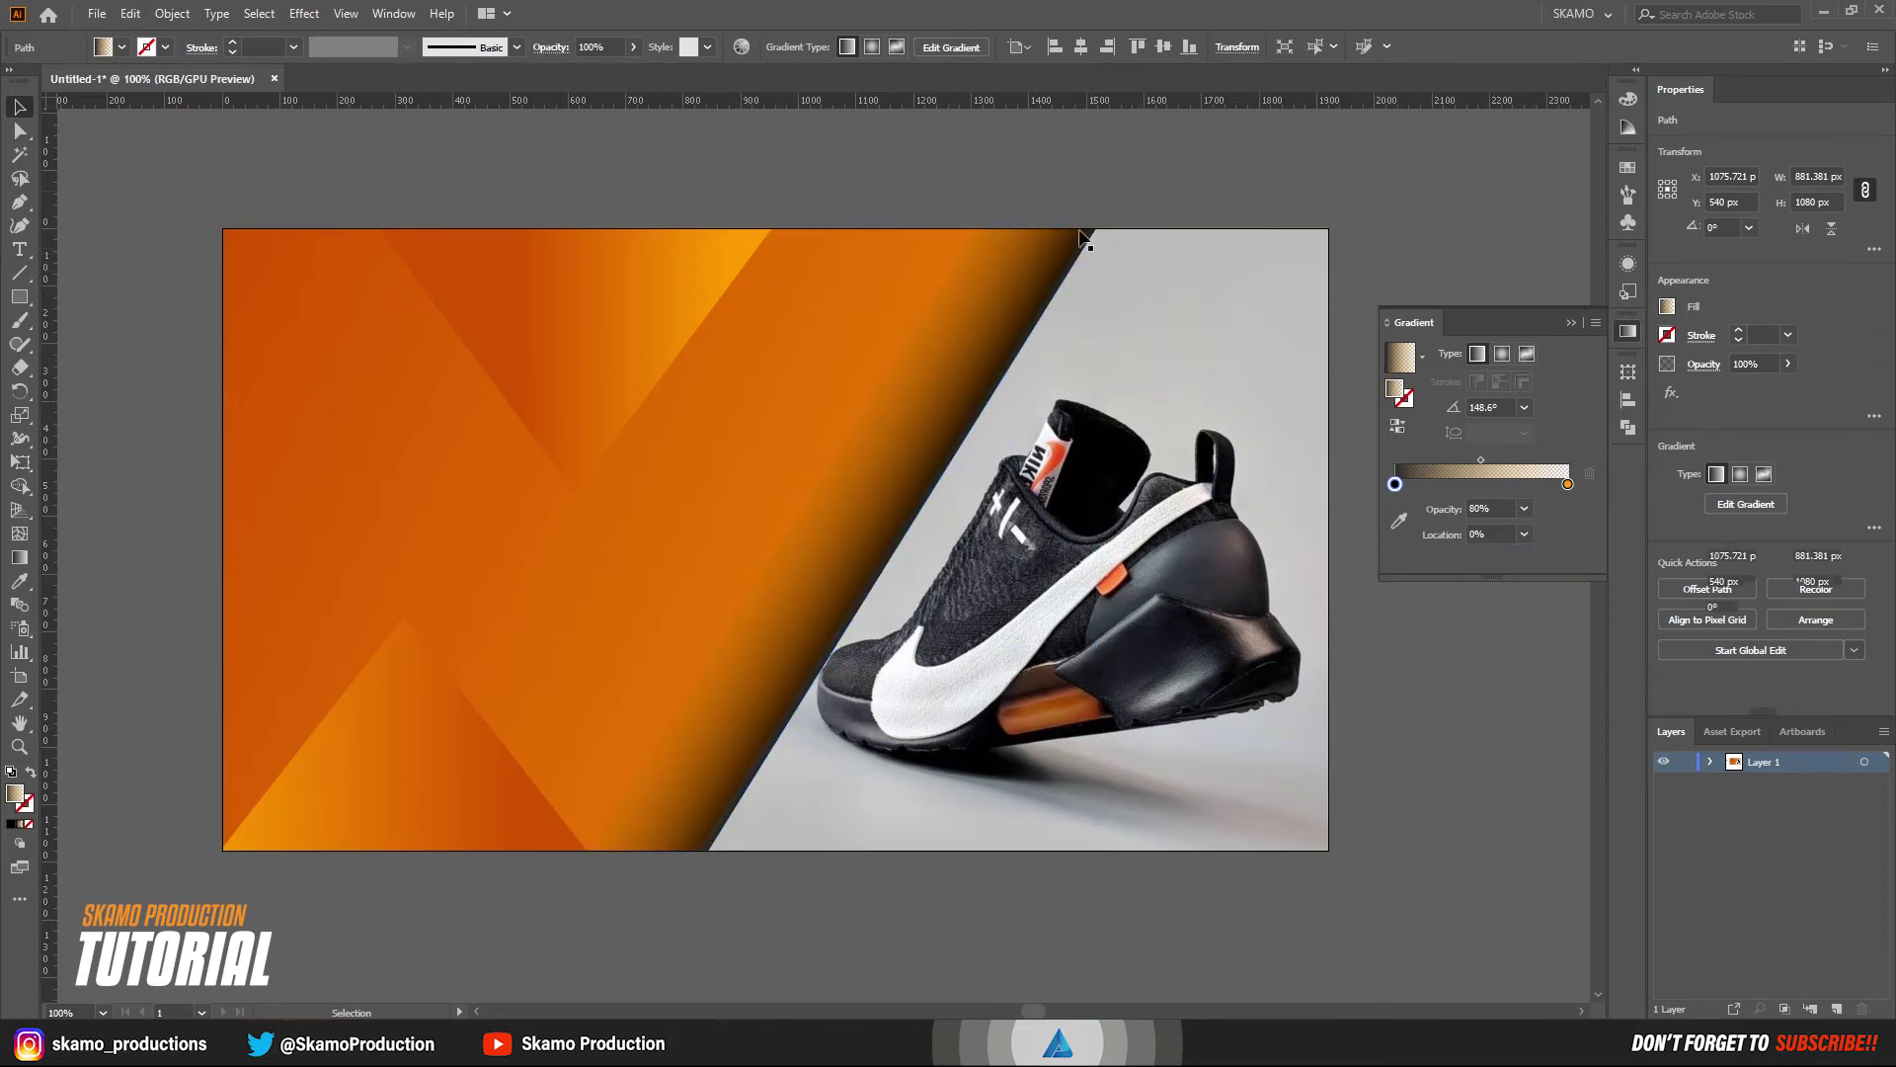
left_click(974, 373)
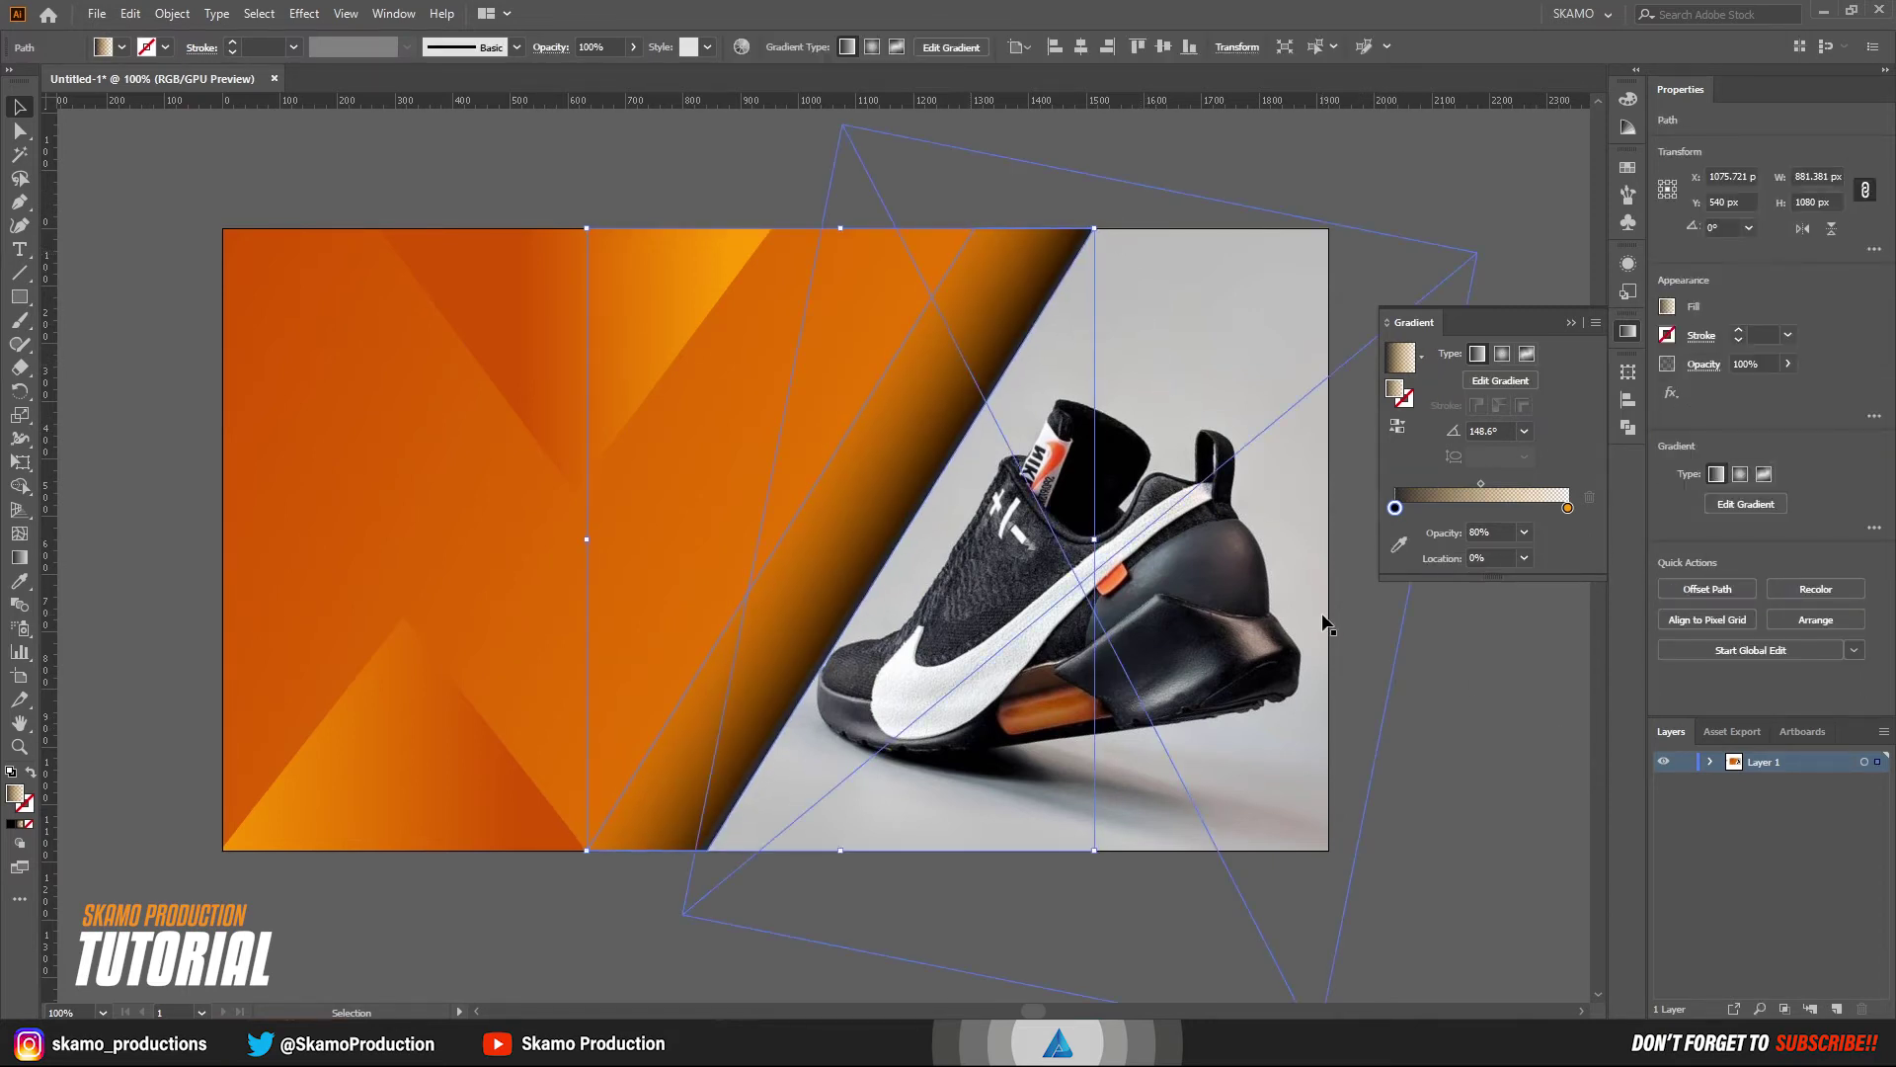
key("Left")
key("Left")
key("Left")
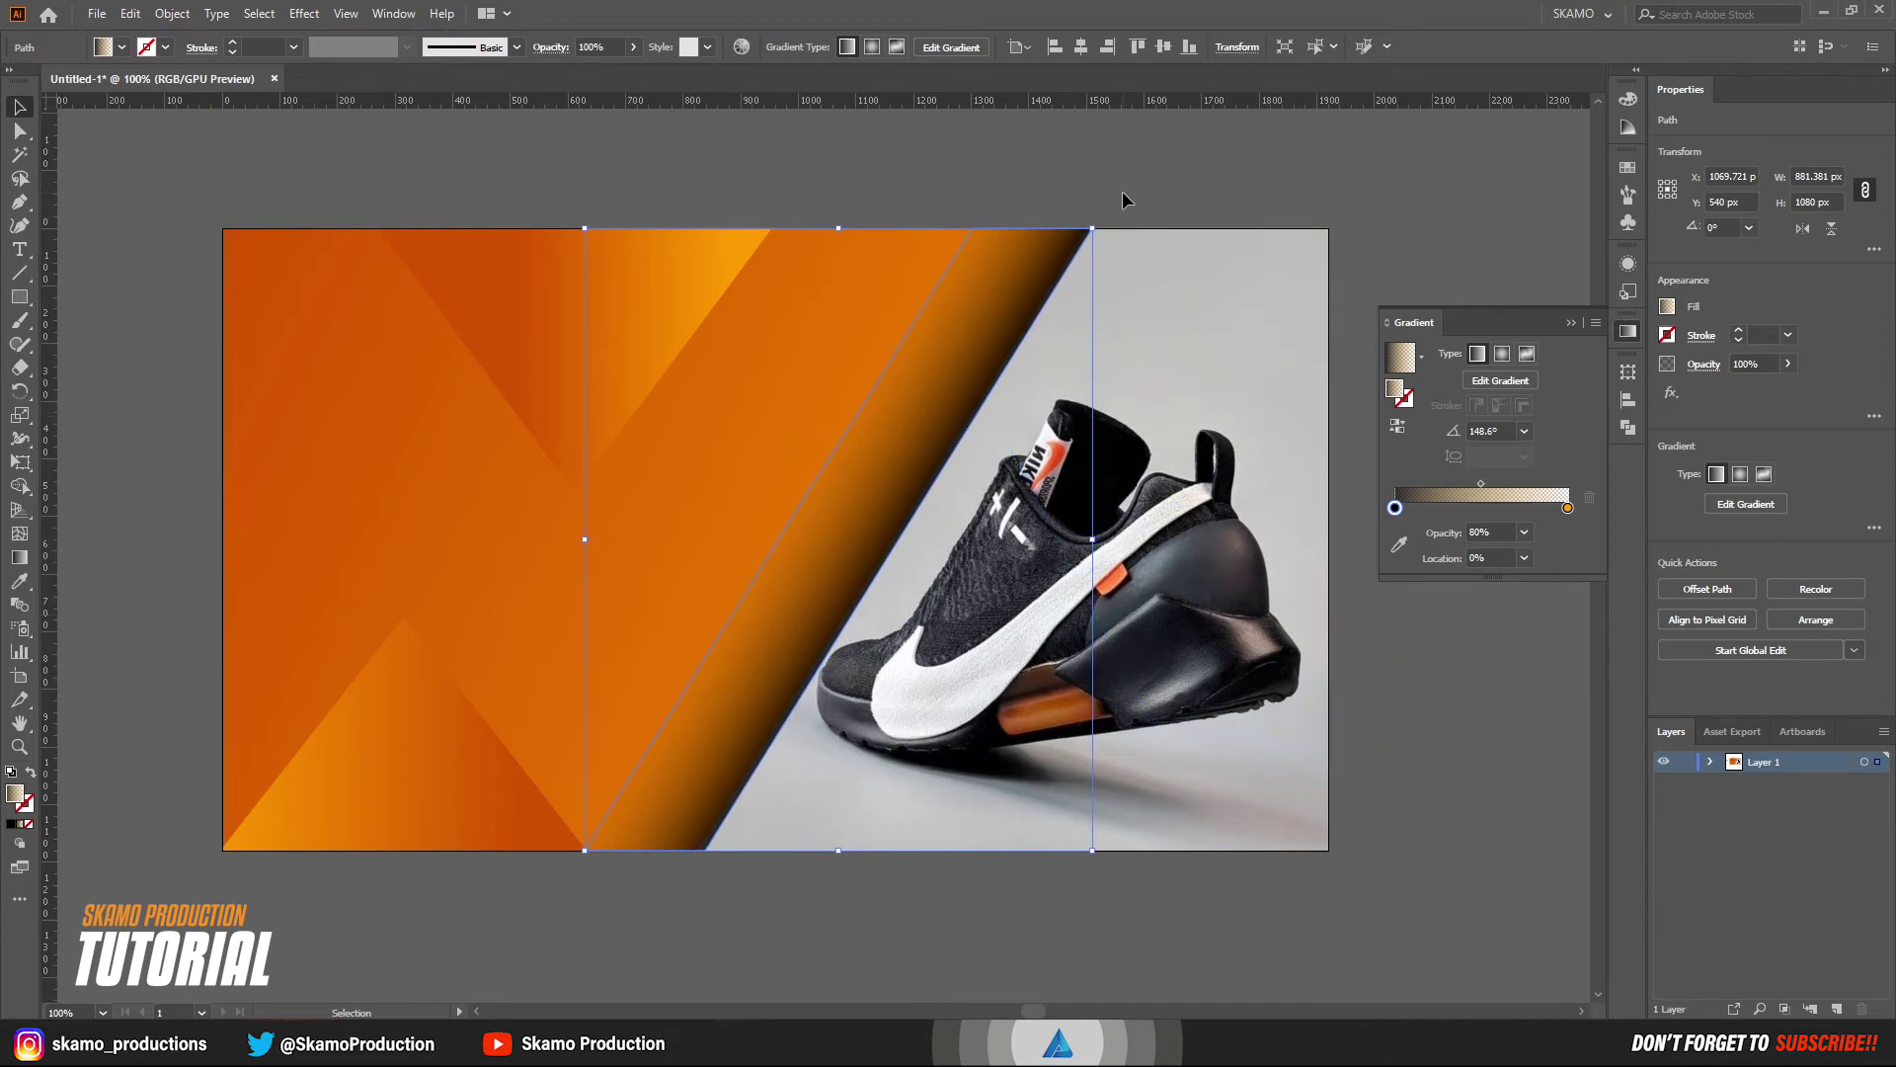
left_click(1122, 193)
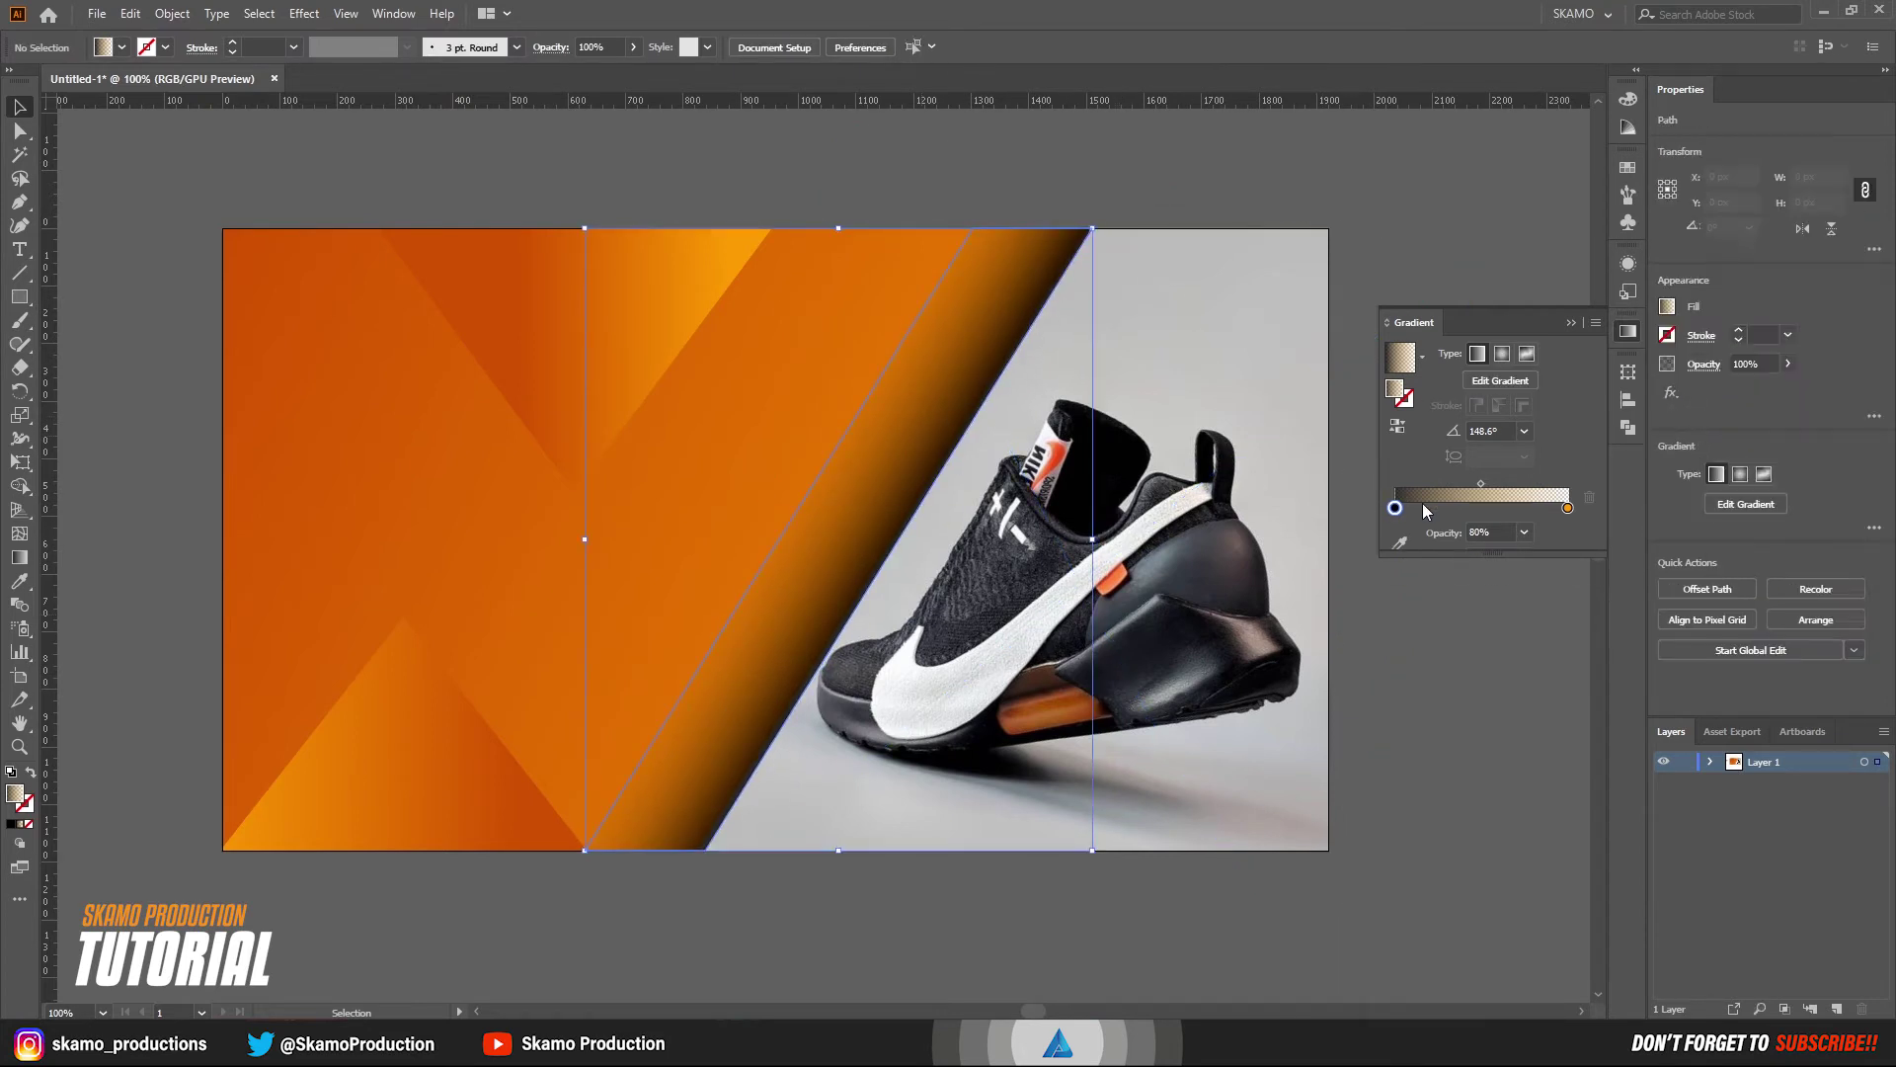
- Try 50% opacity on the shadow stop, then settle on 70%
left_click(1524, 532)
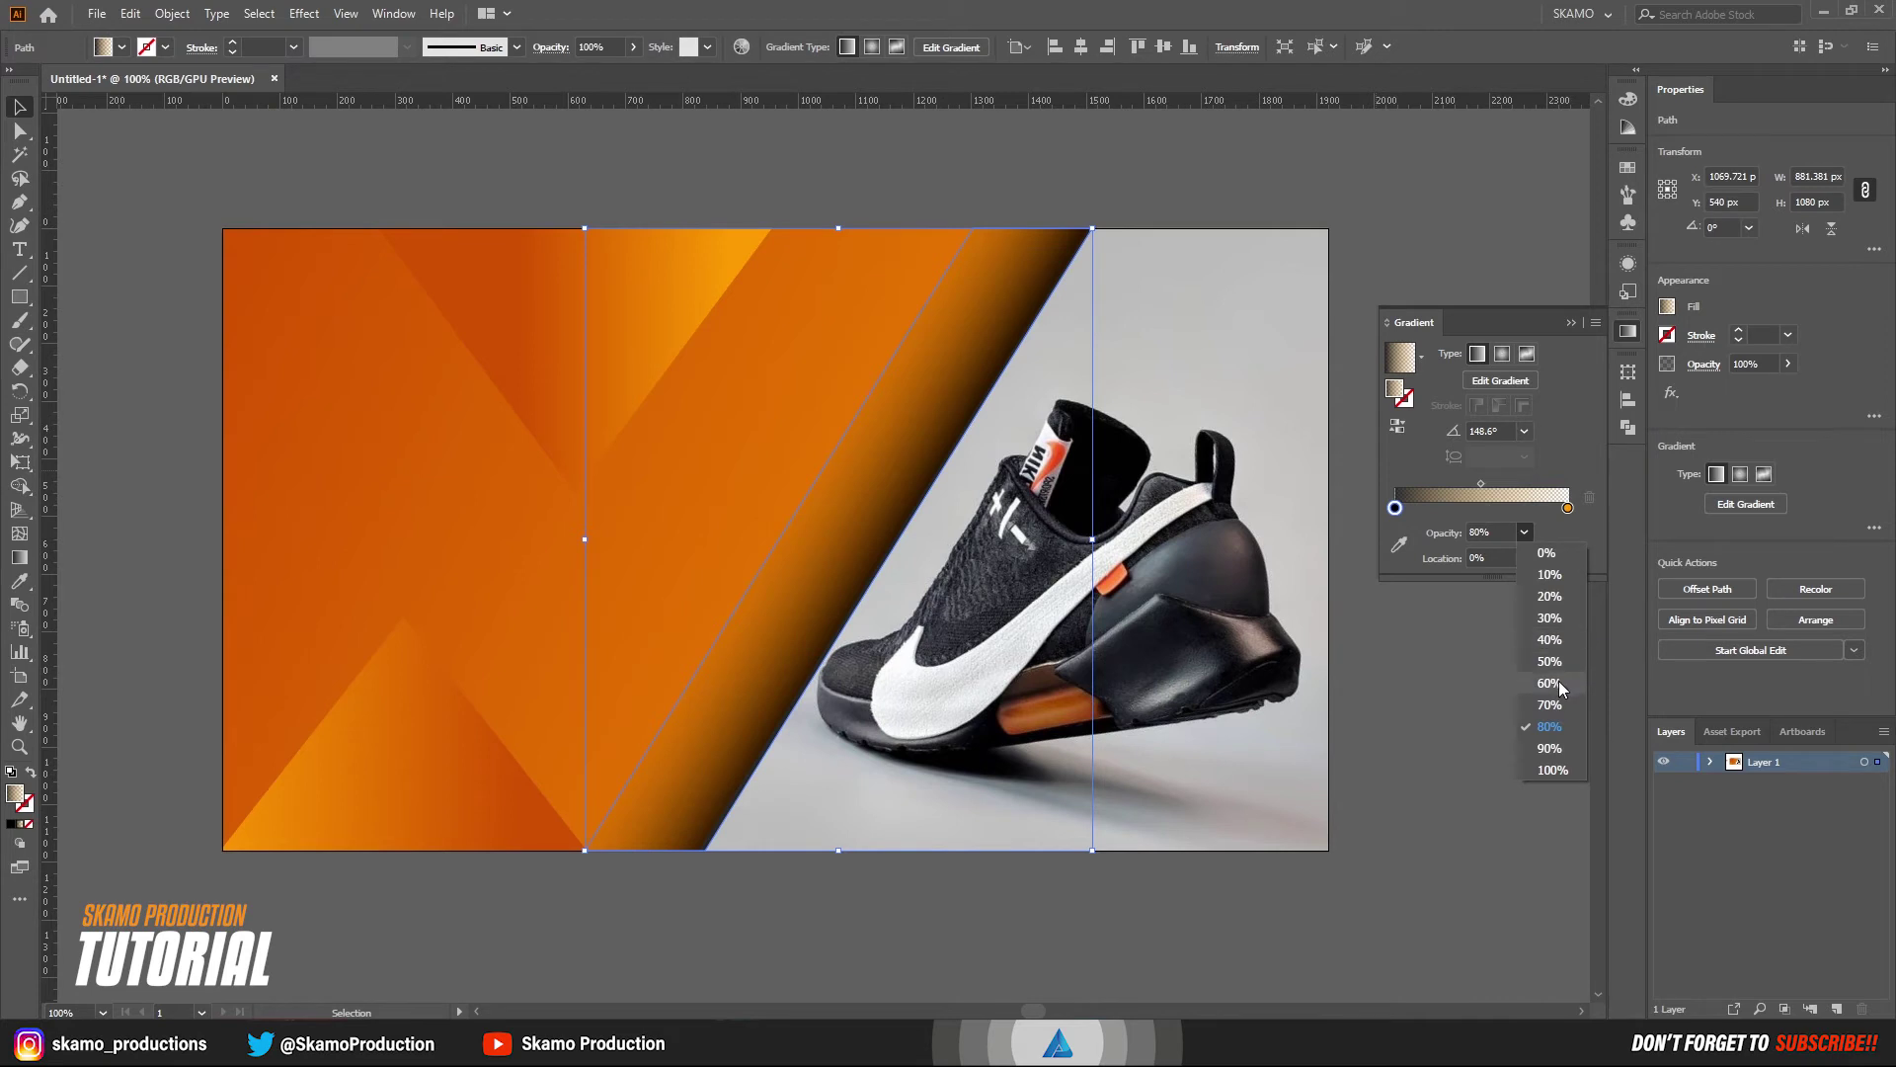
left_click(1554, 670)
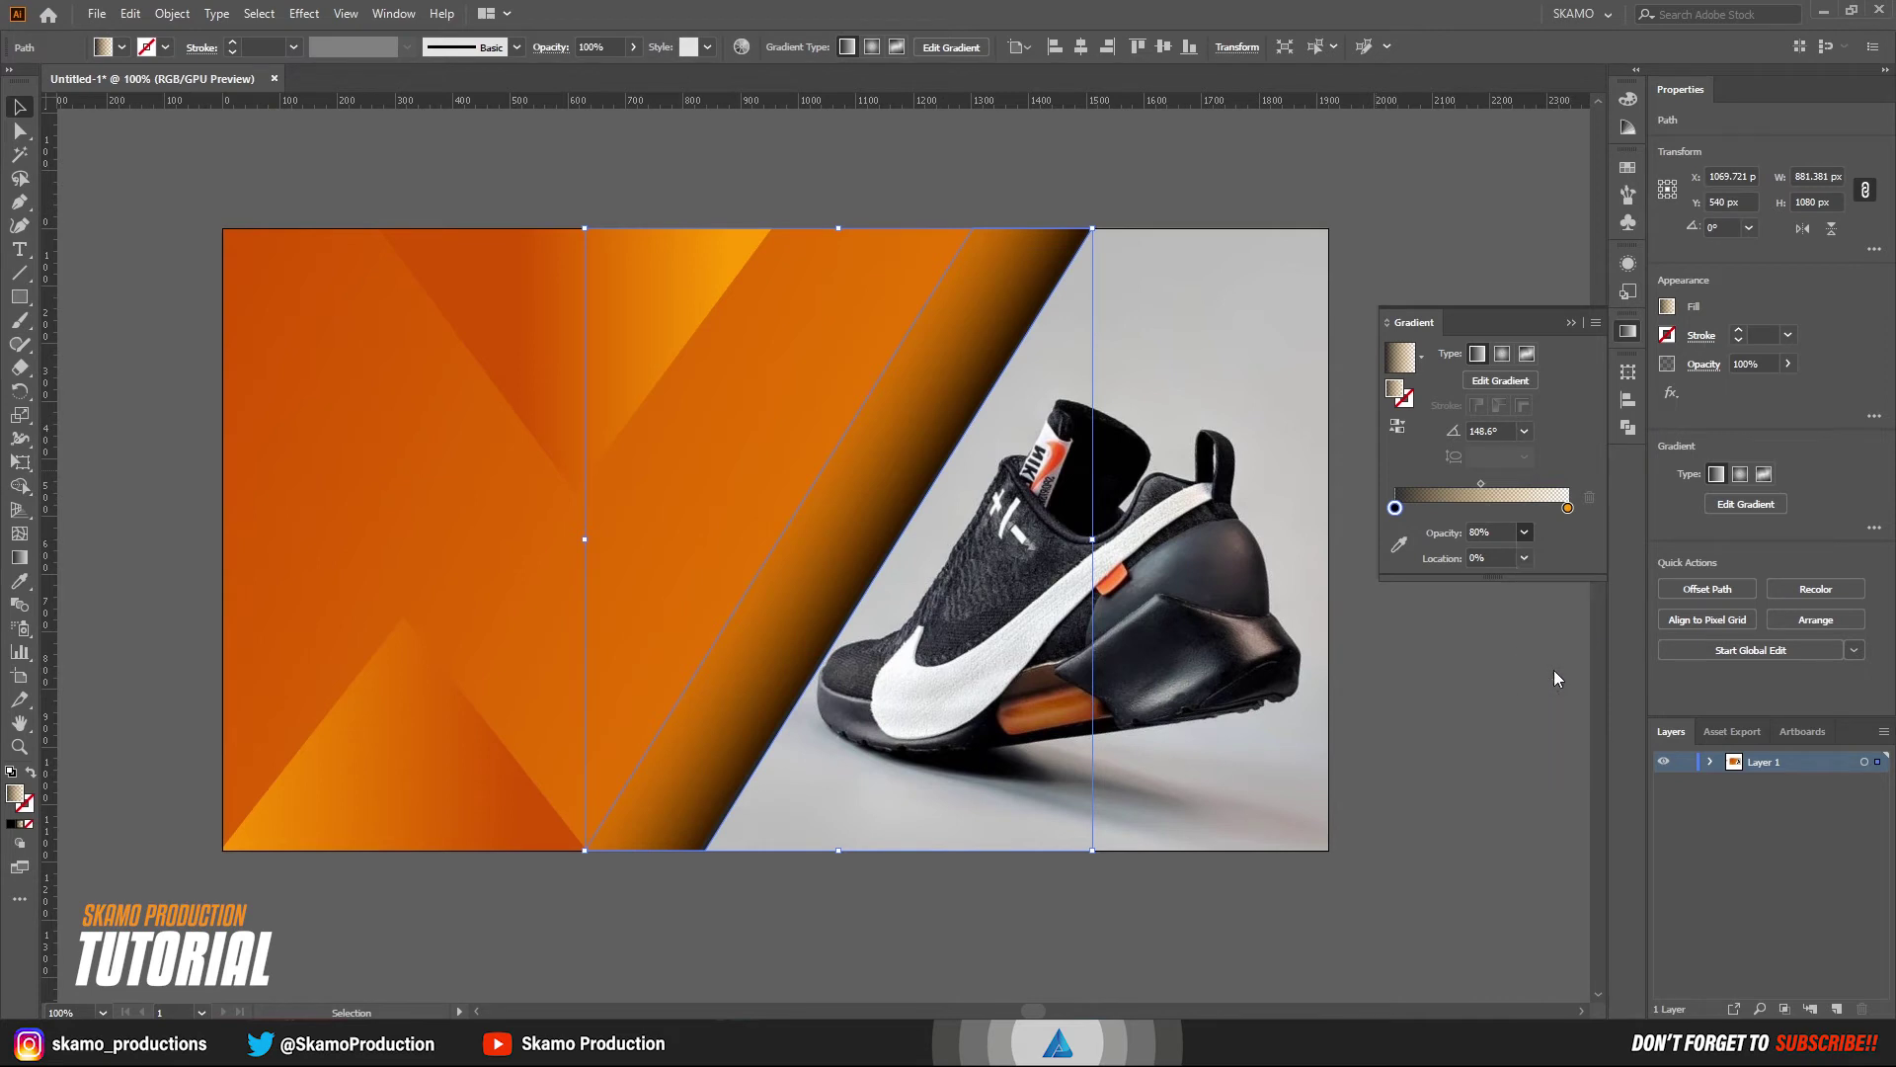
left_click(1160, 183)
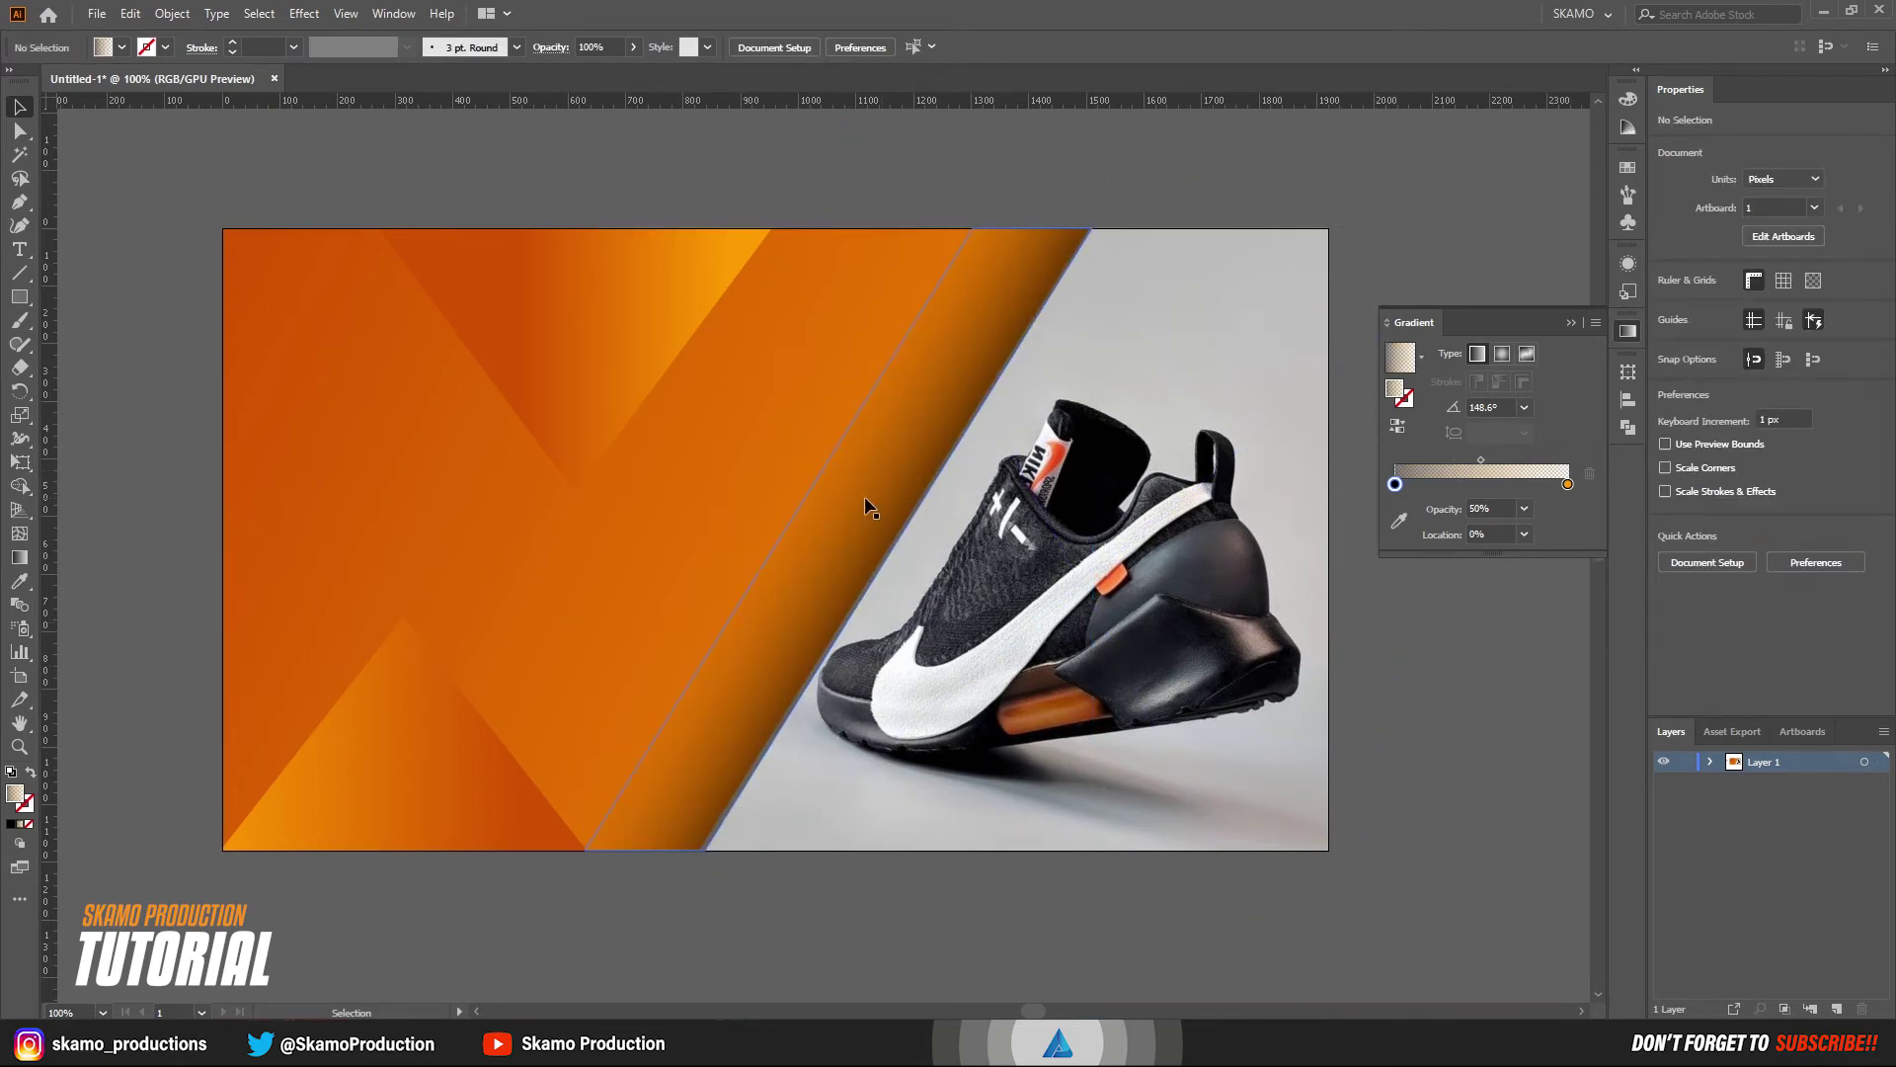
left_click(1010, 493)
left_click(1527, 539)
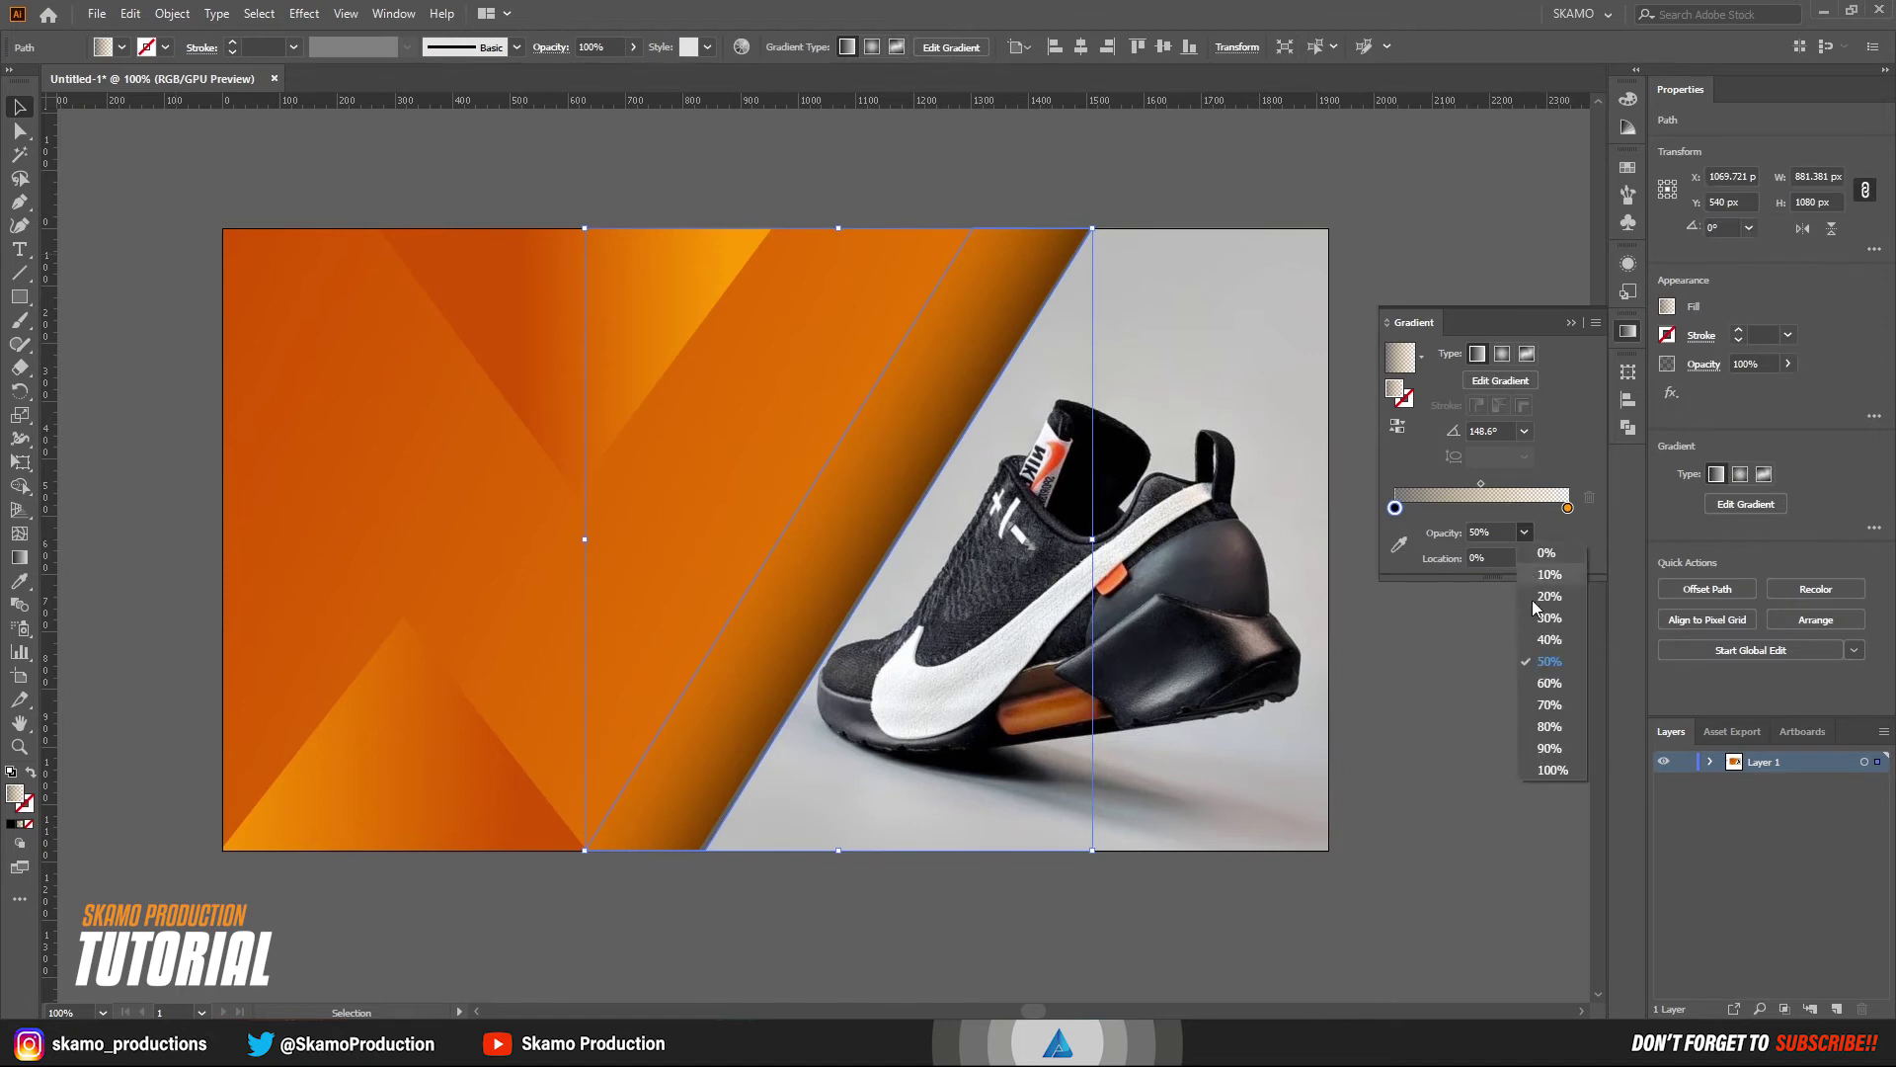
left_click(1555, 707)
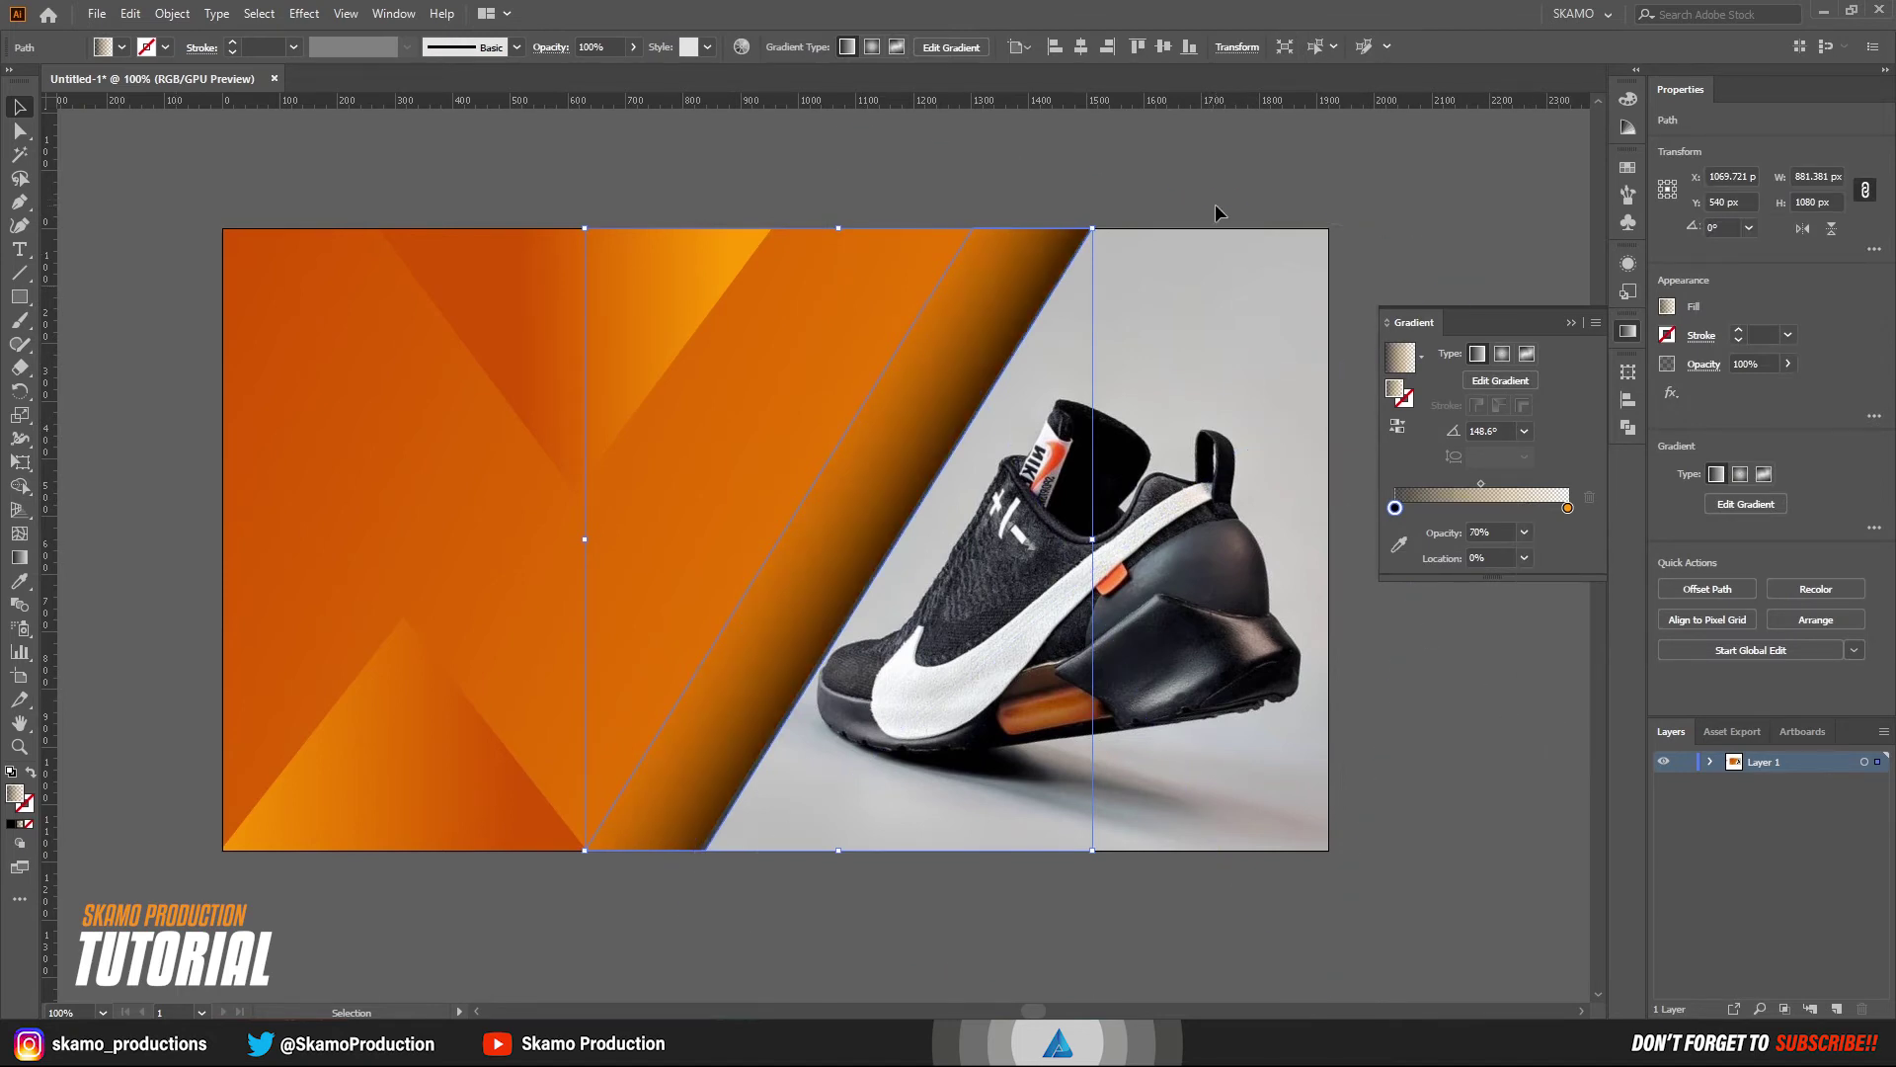
left_click(1166, 161)
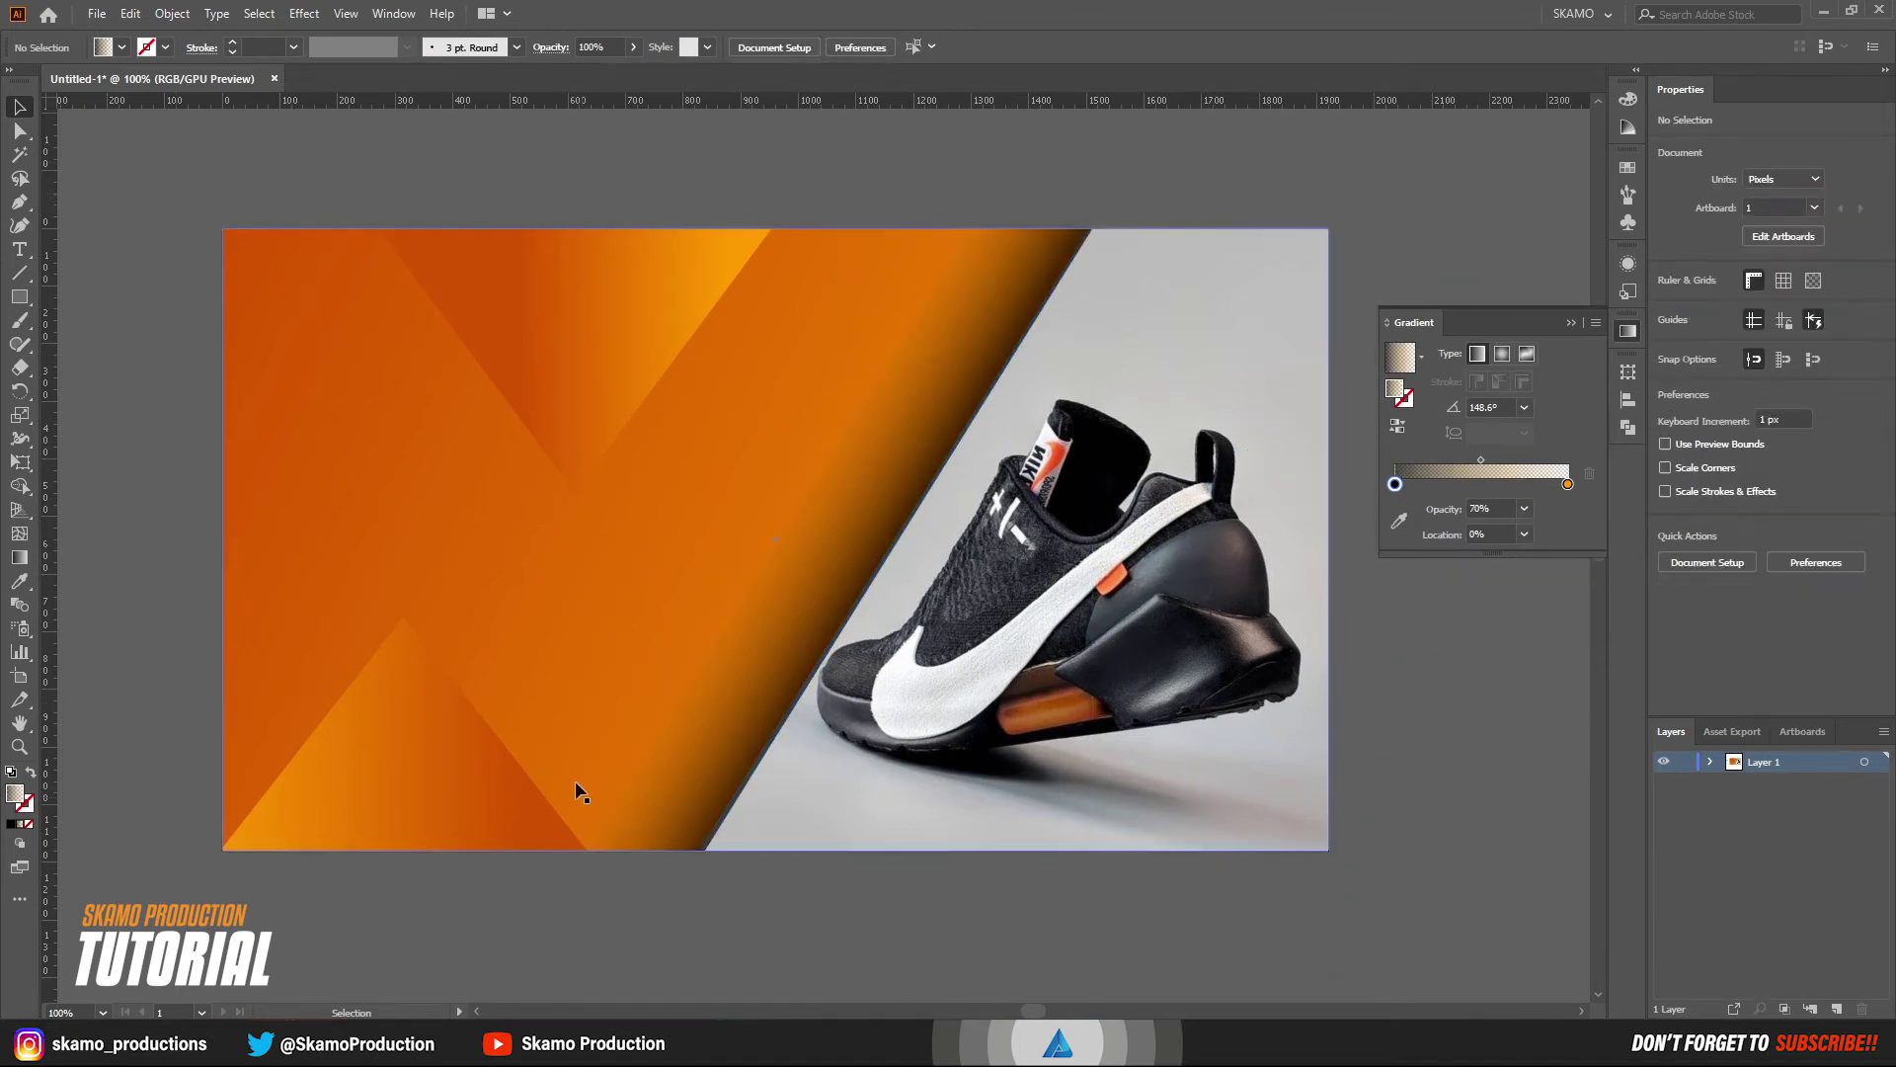
- Copy the orange gradient background rectangle and Paste in Front from the Edit menu
left_click(312, 512)
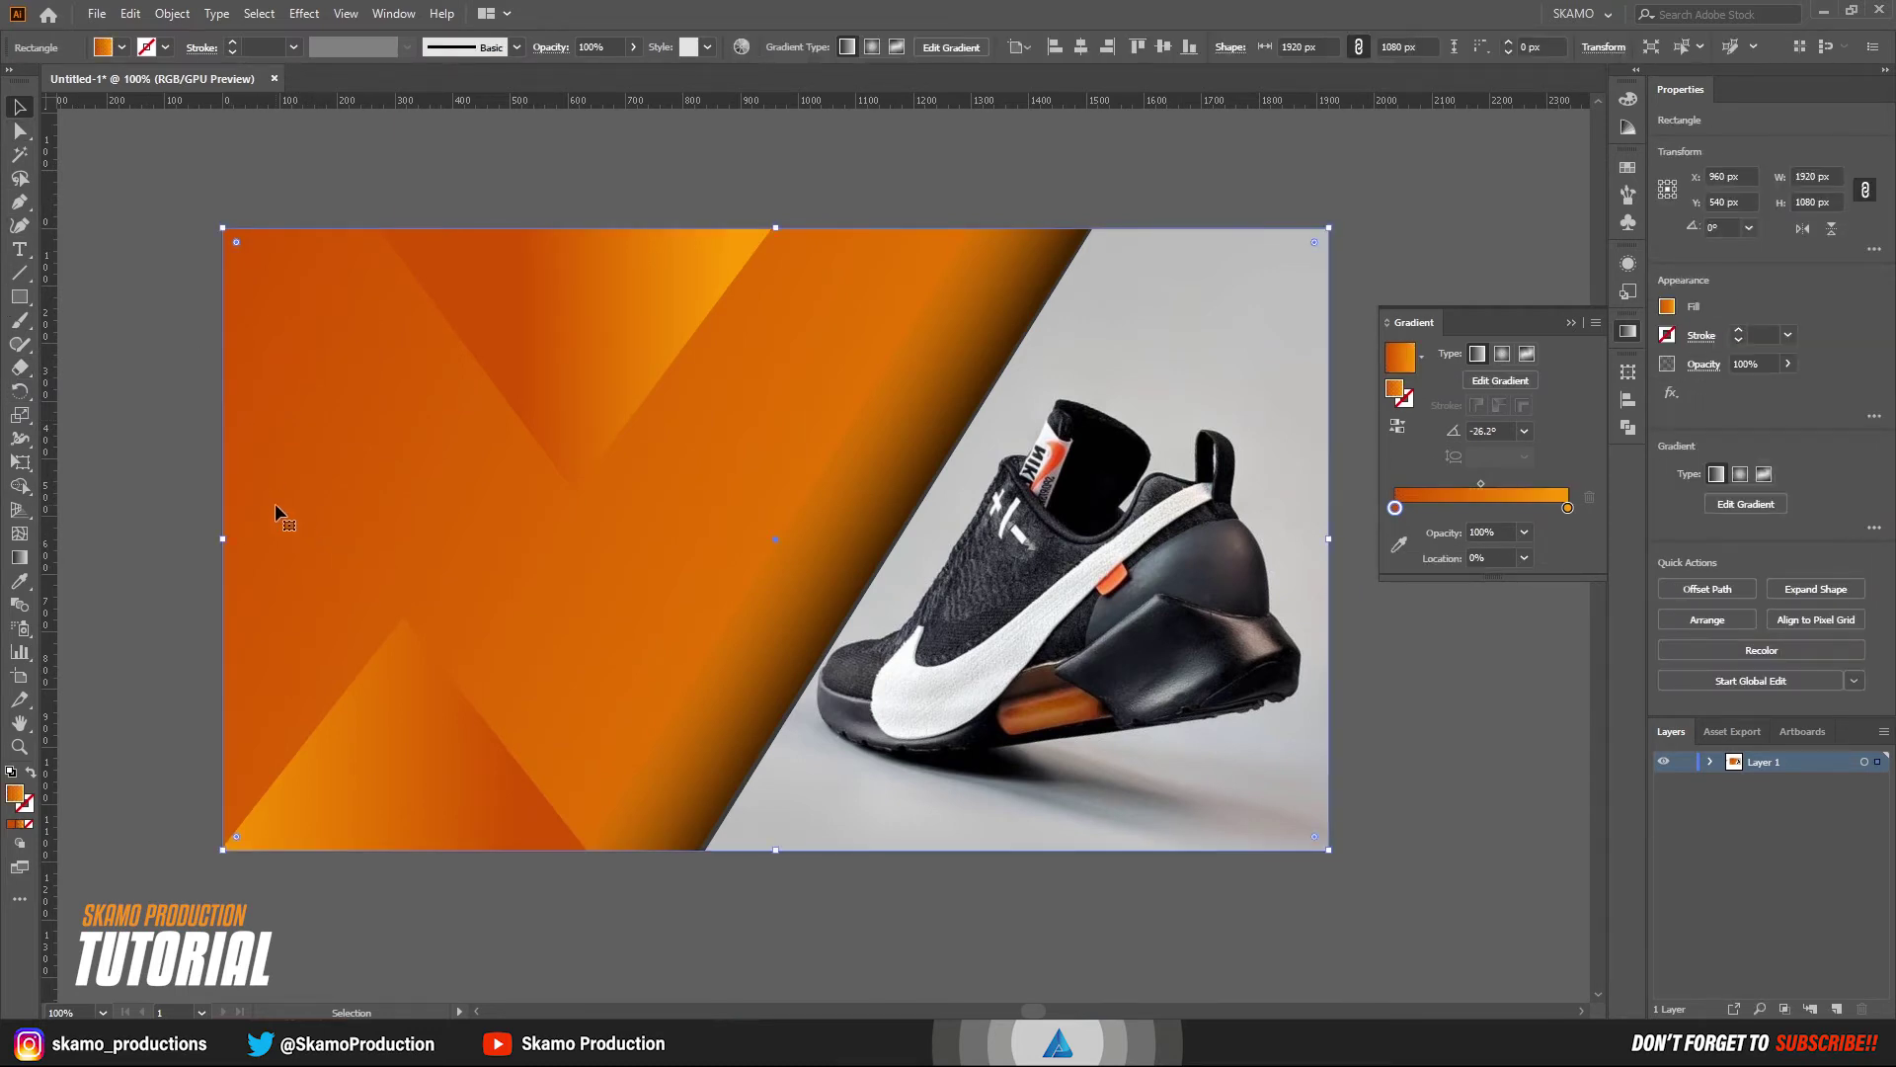
right_click(275, 506)
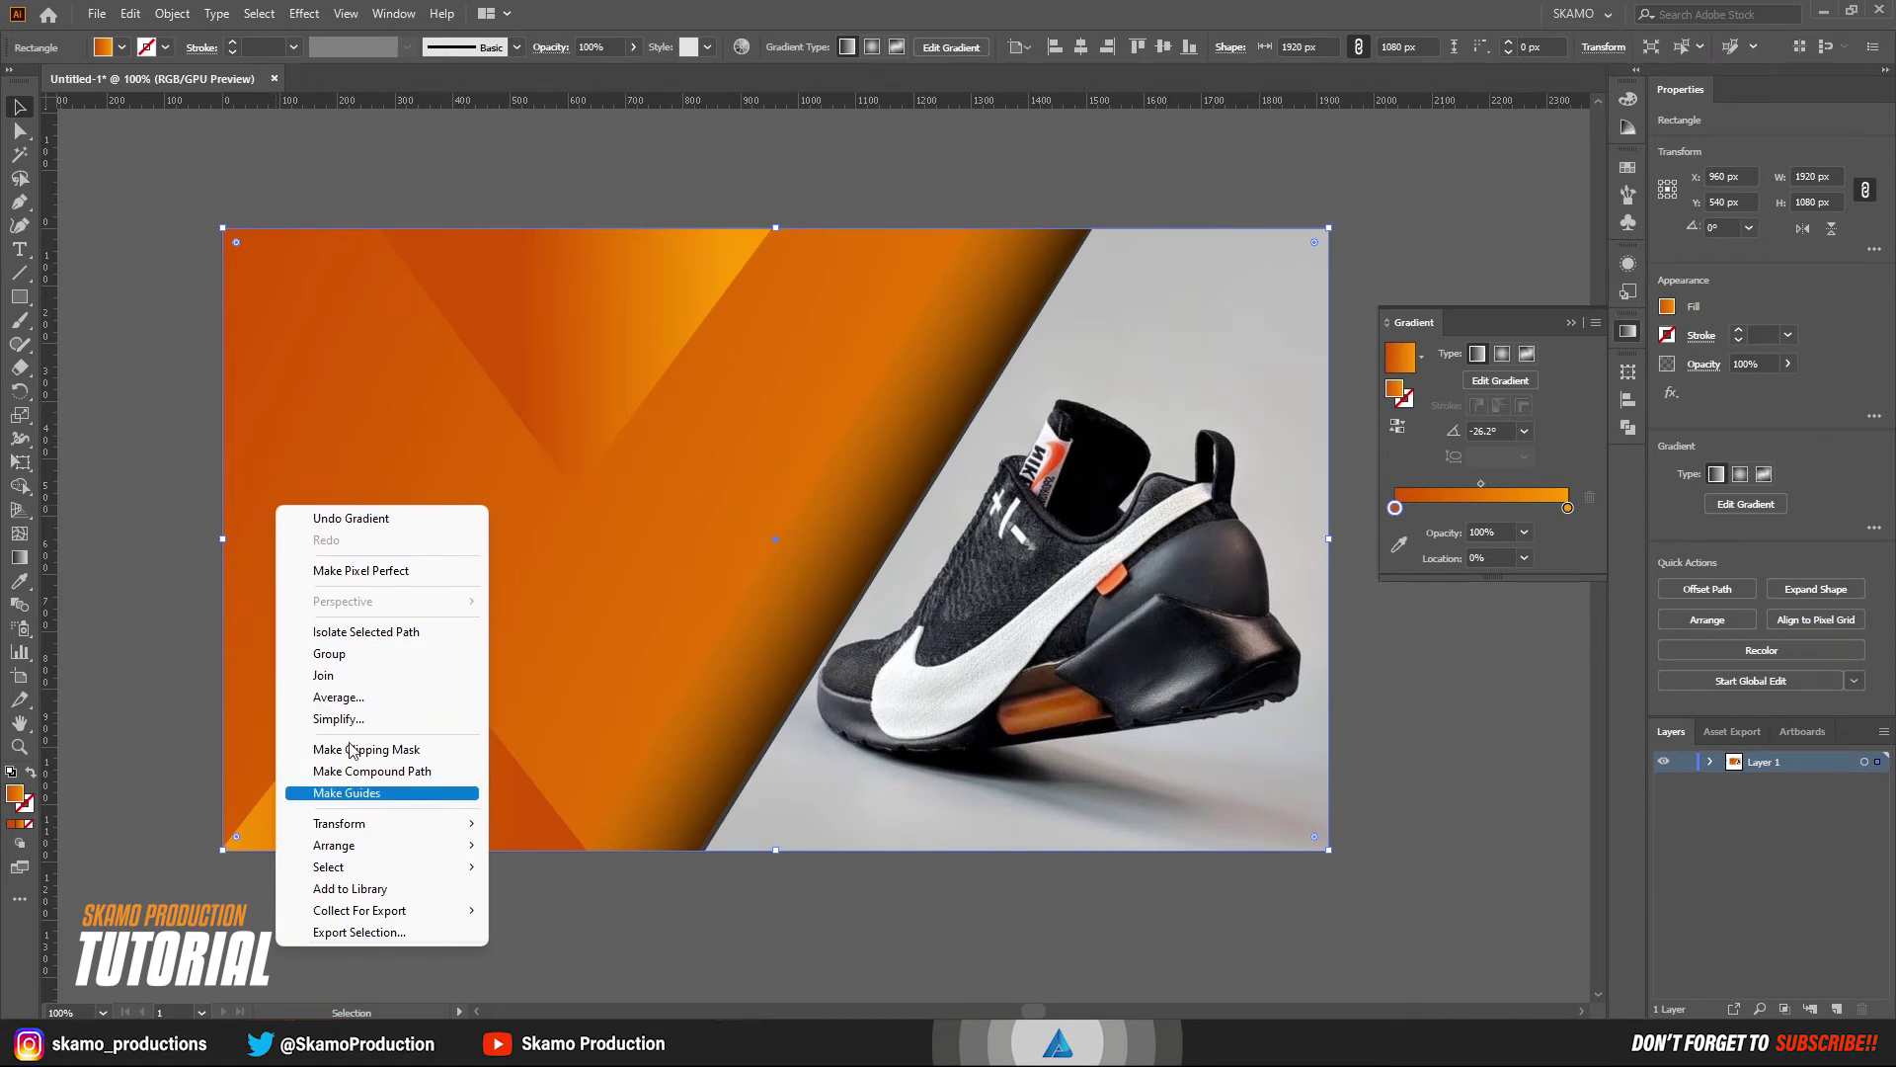
left_click(171, 212)
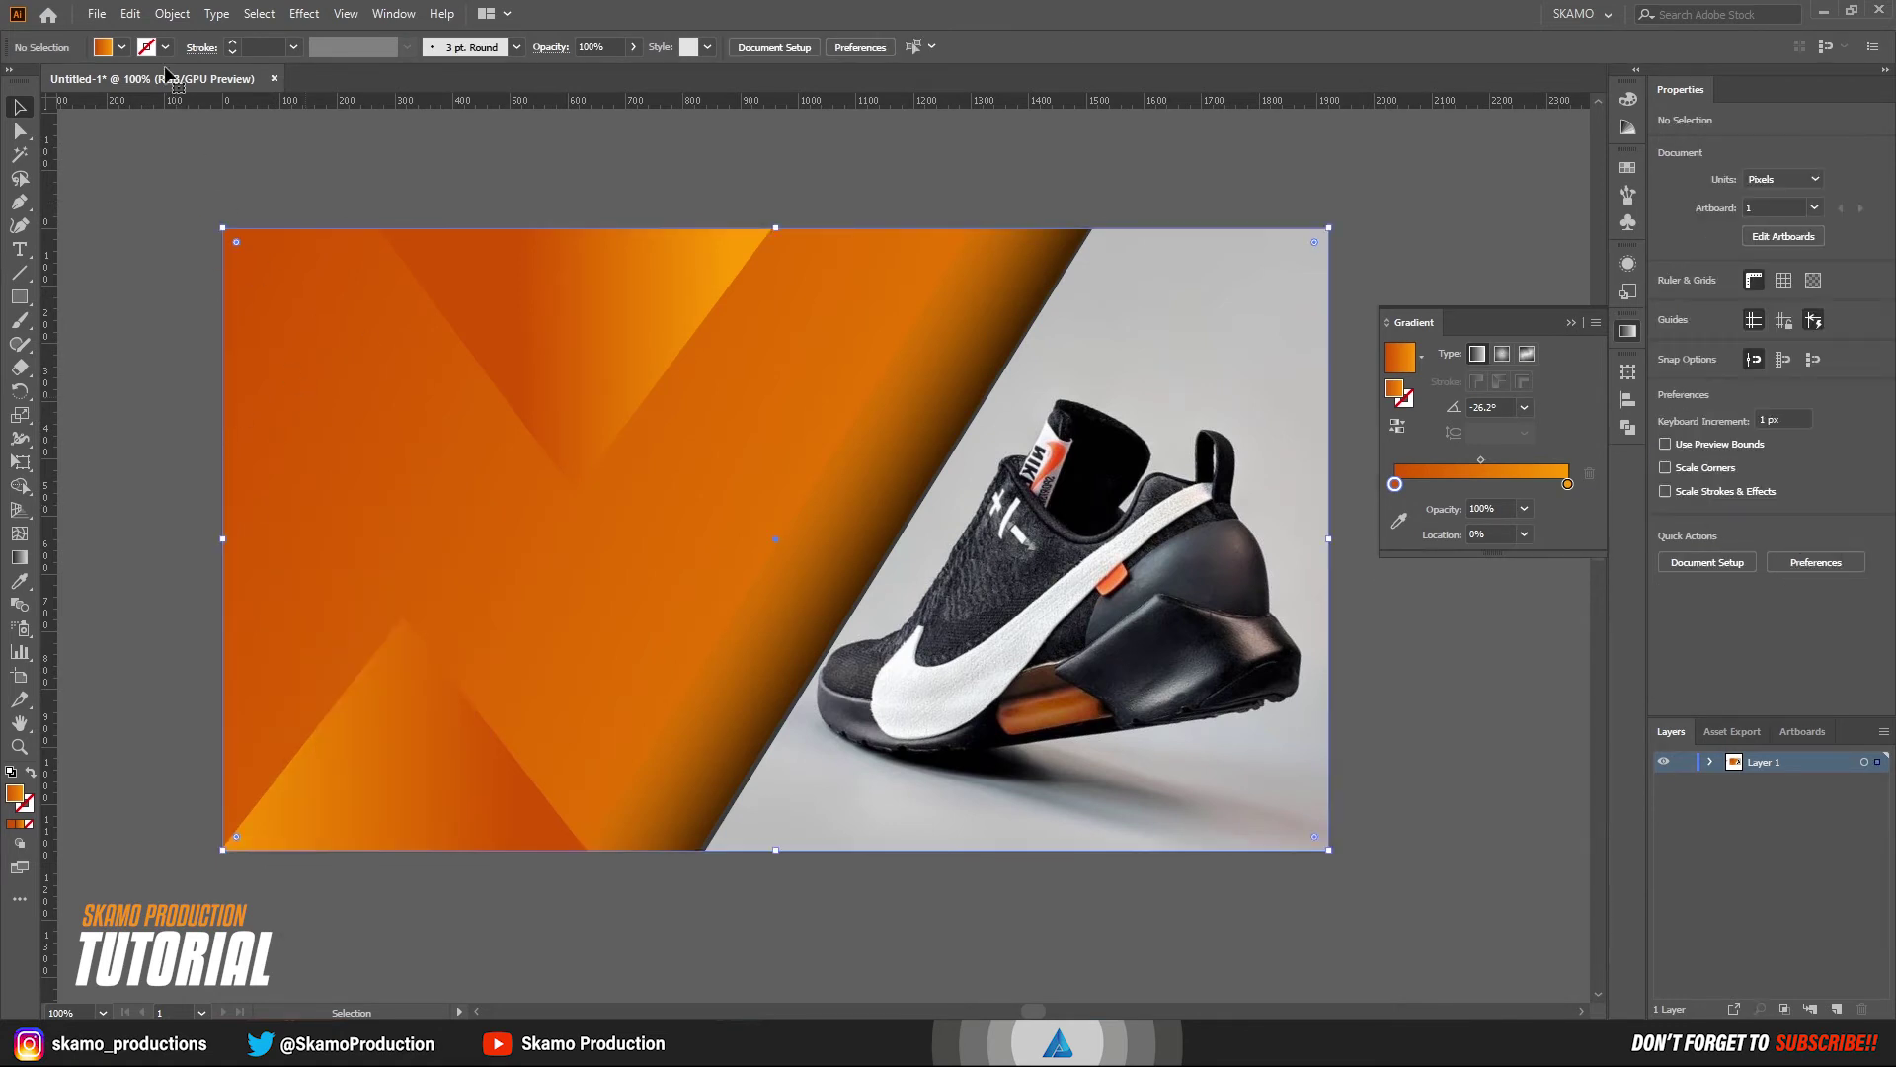
left_click(132, 14)
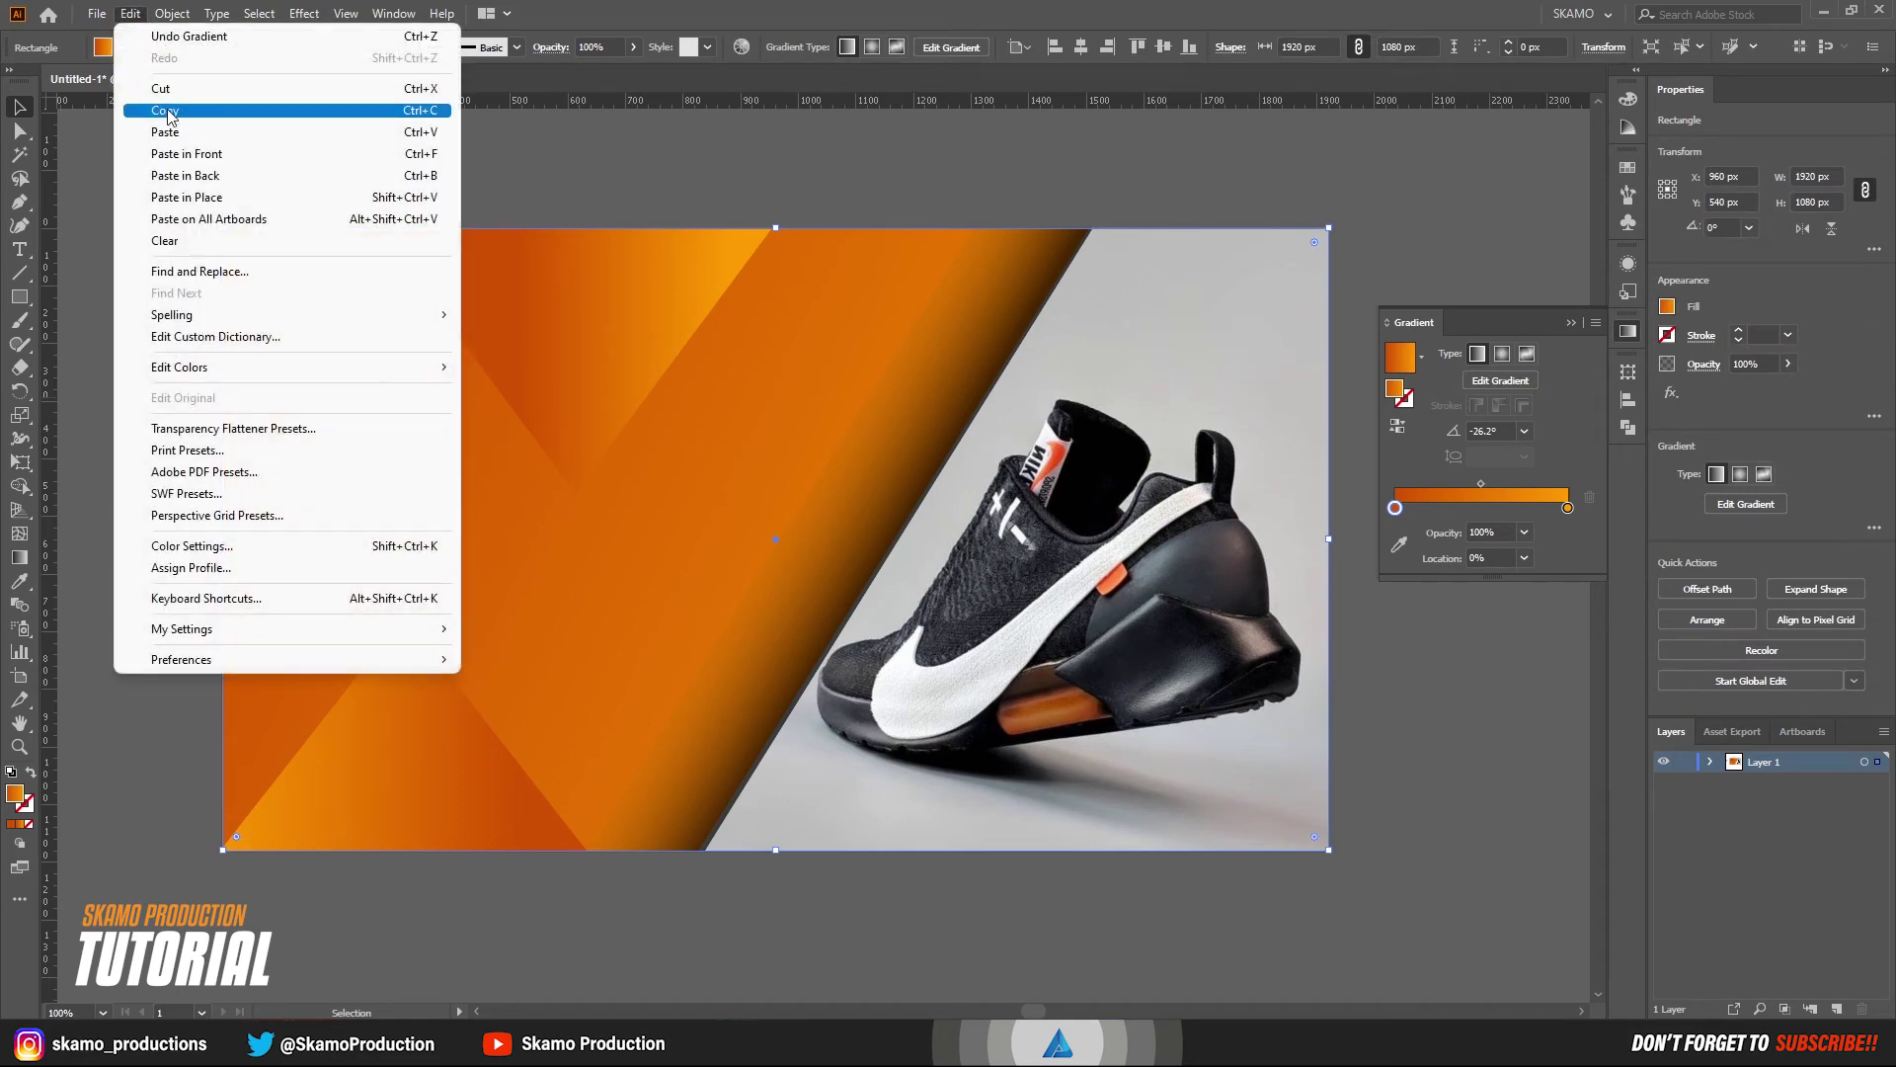
left_click(169, 112)
left_click(133, 14)
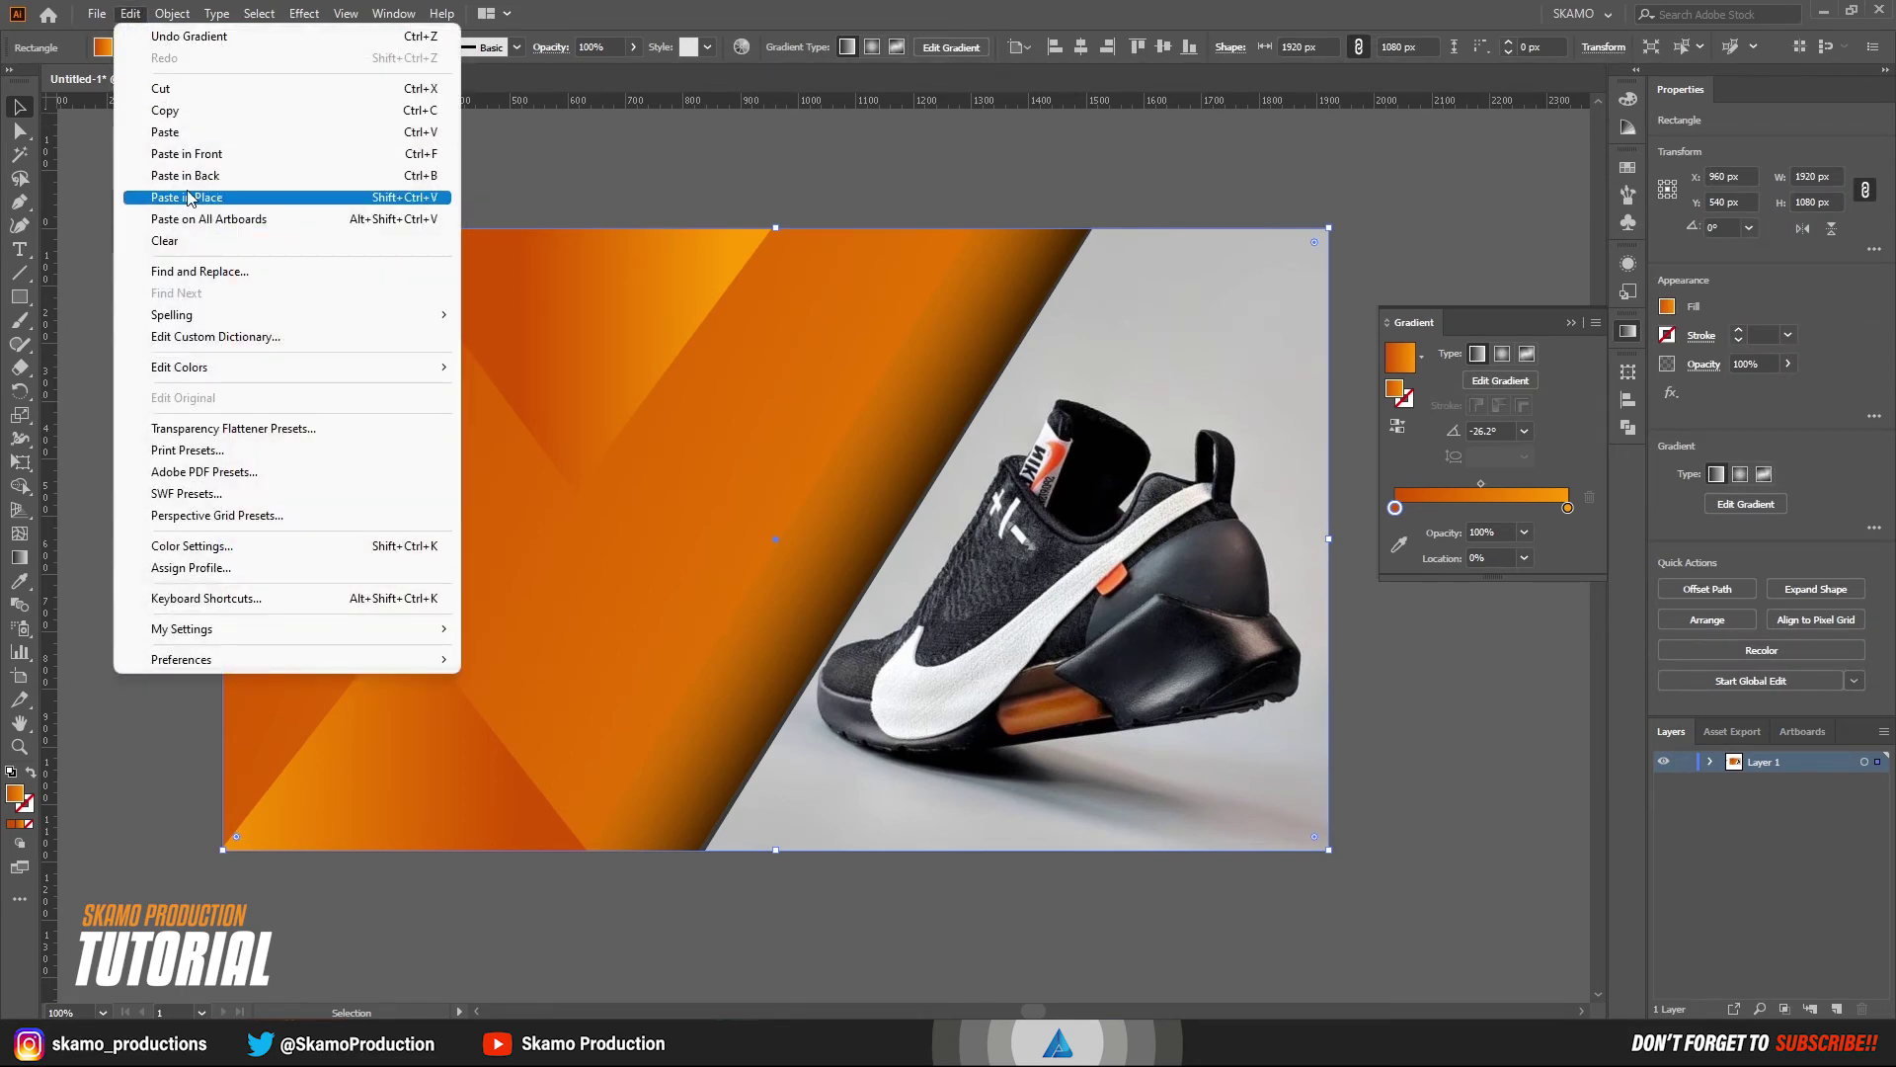
left_click(189, 155)
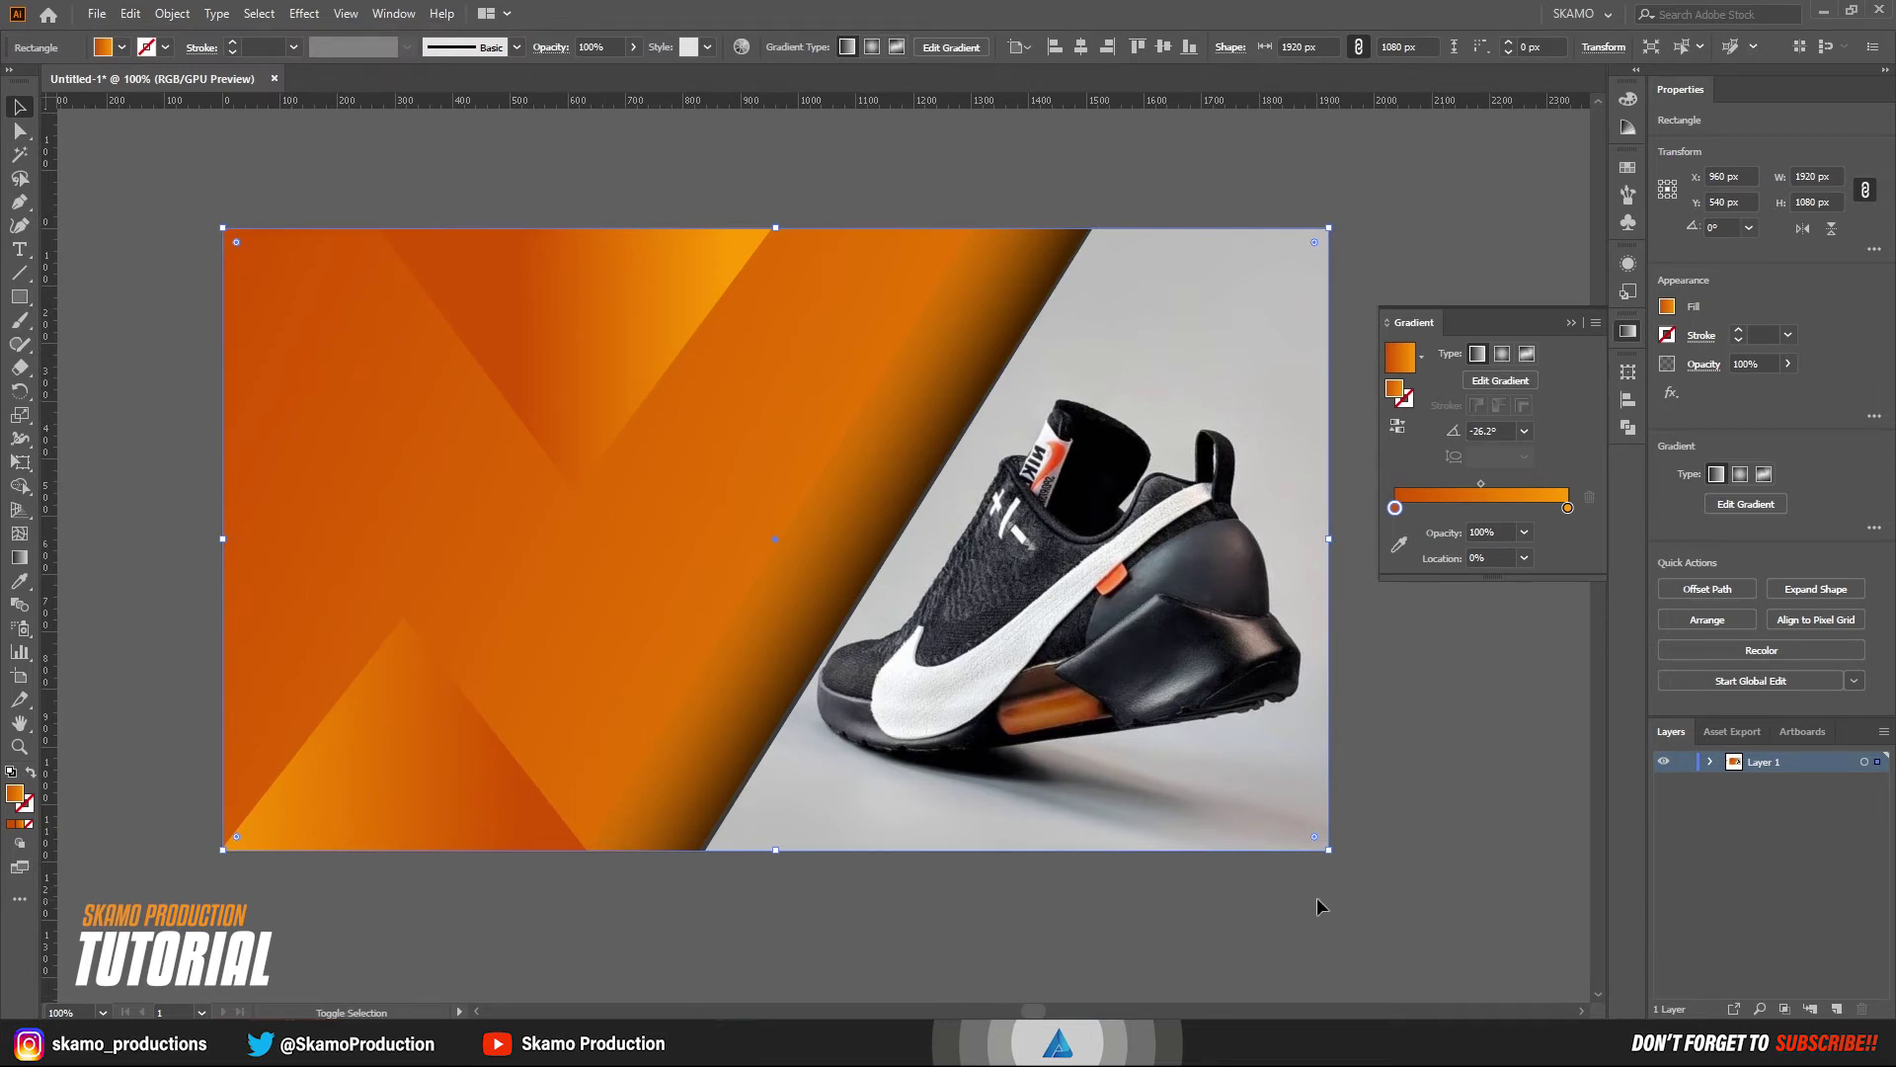
- Shrink the copy inward to about 1837 × 1033 px and remove its gradient fill
left_click_drag(1331, 846, 1306, 841)
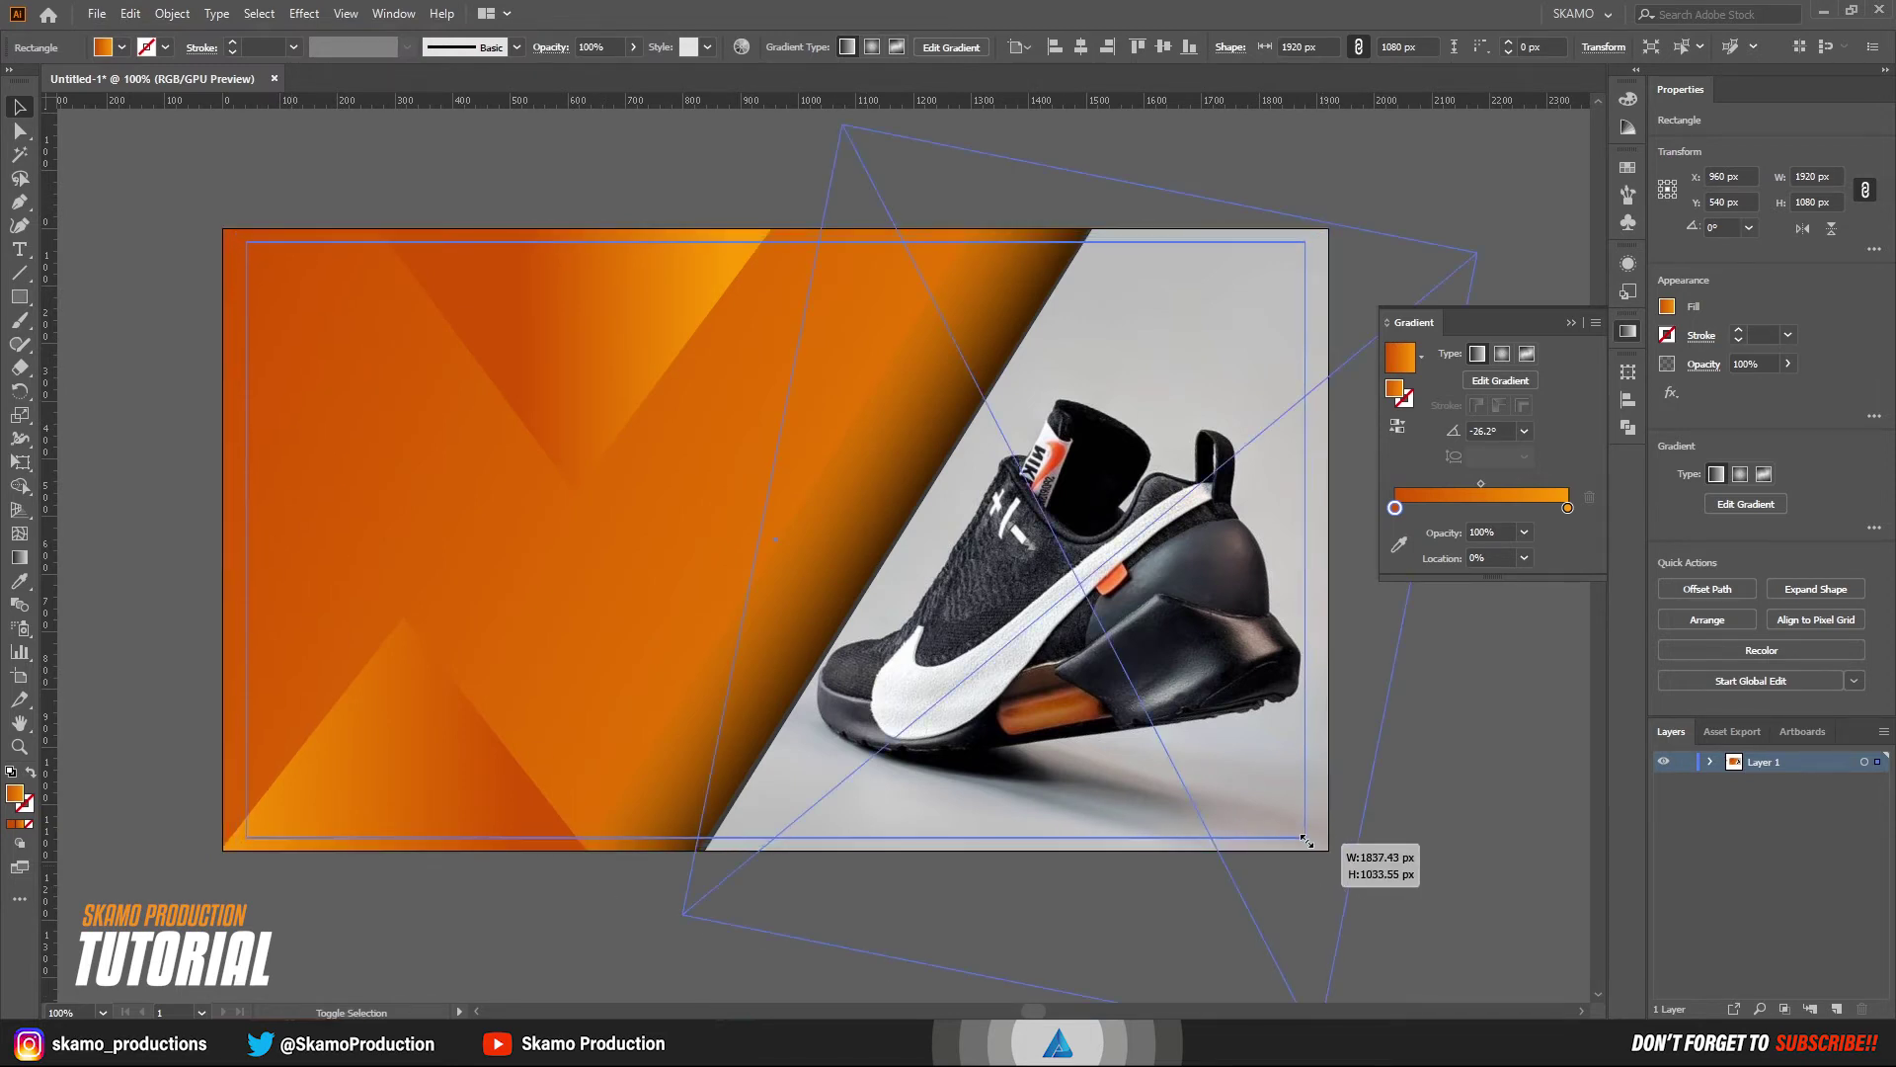
left_click_drag(1305, 840, 1306, 840)
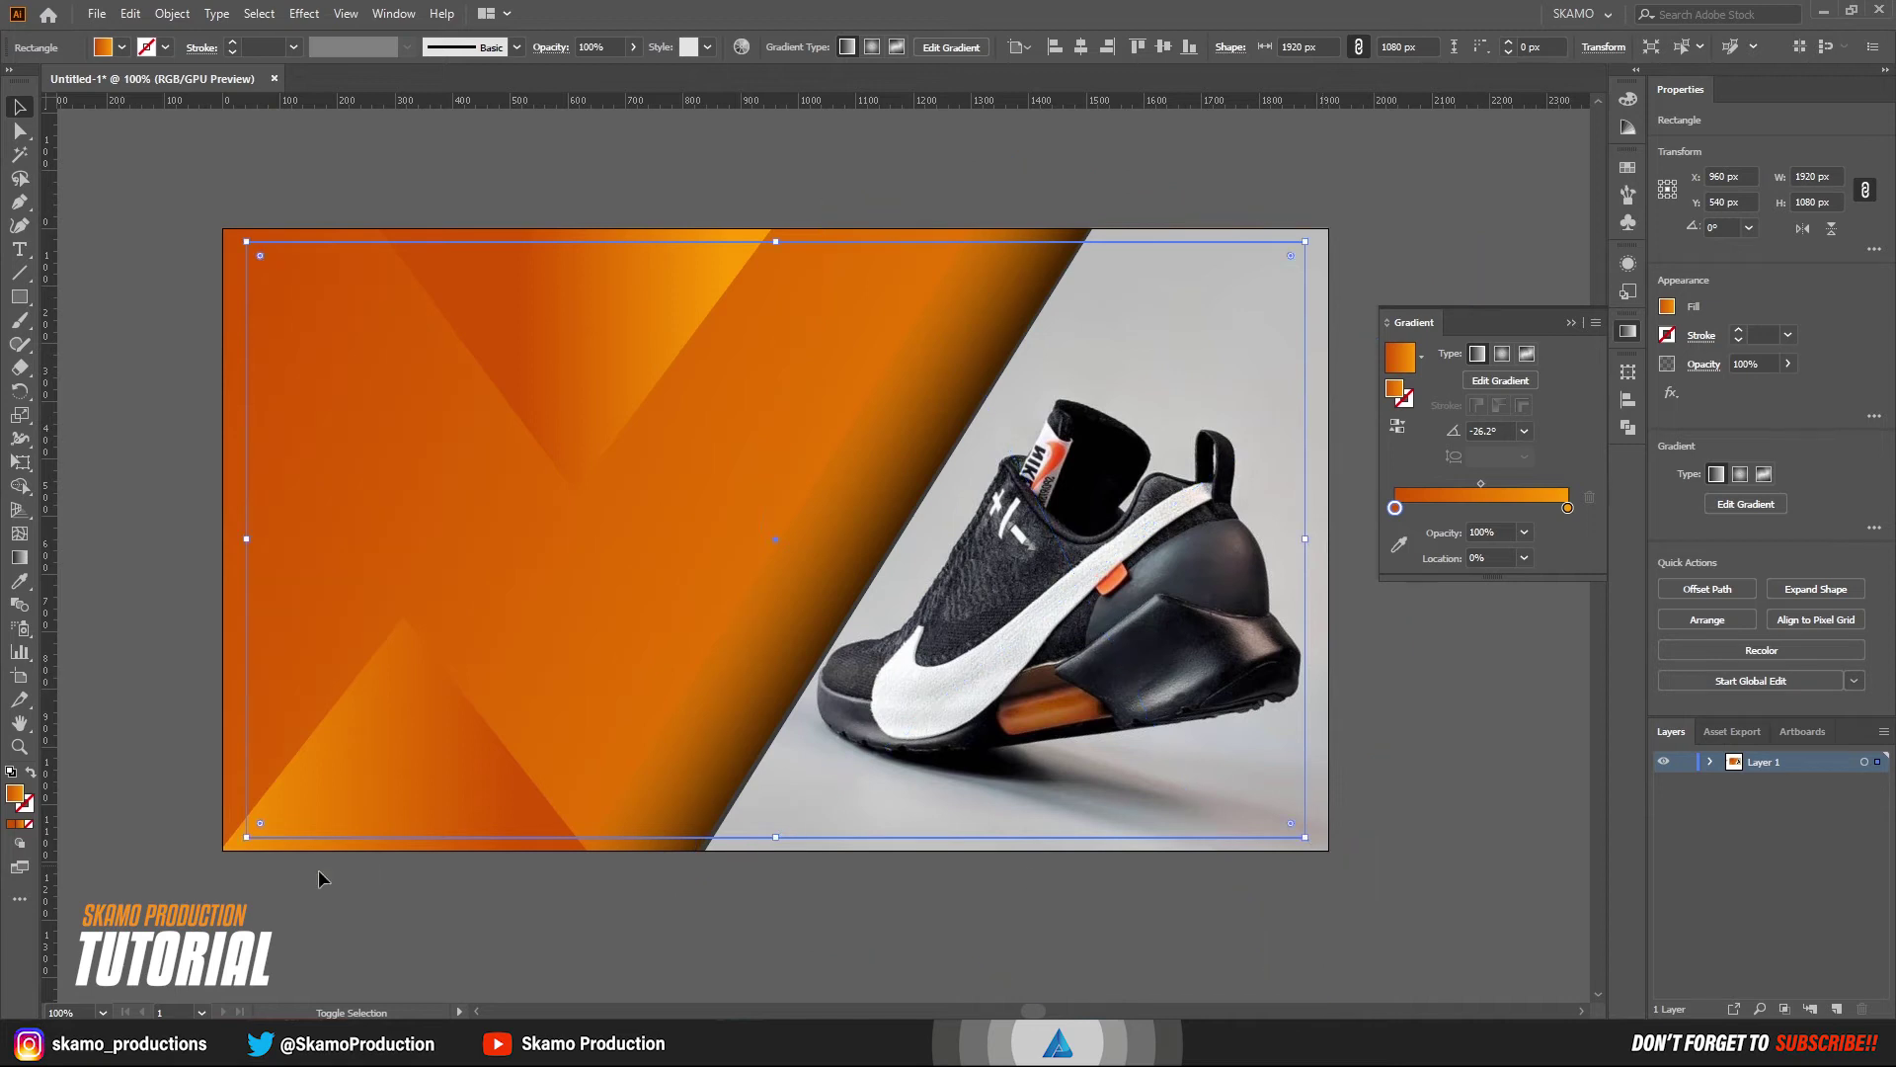
left_click(24, 821)
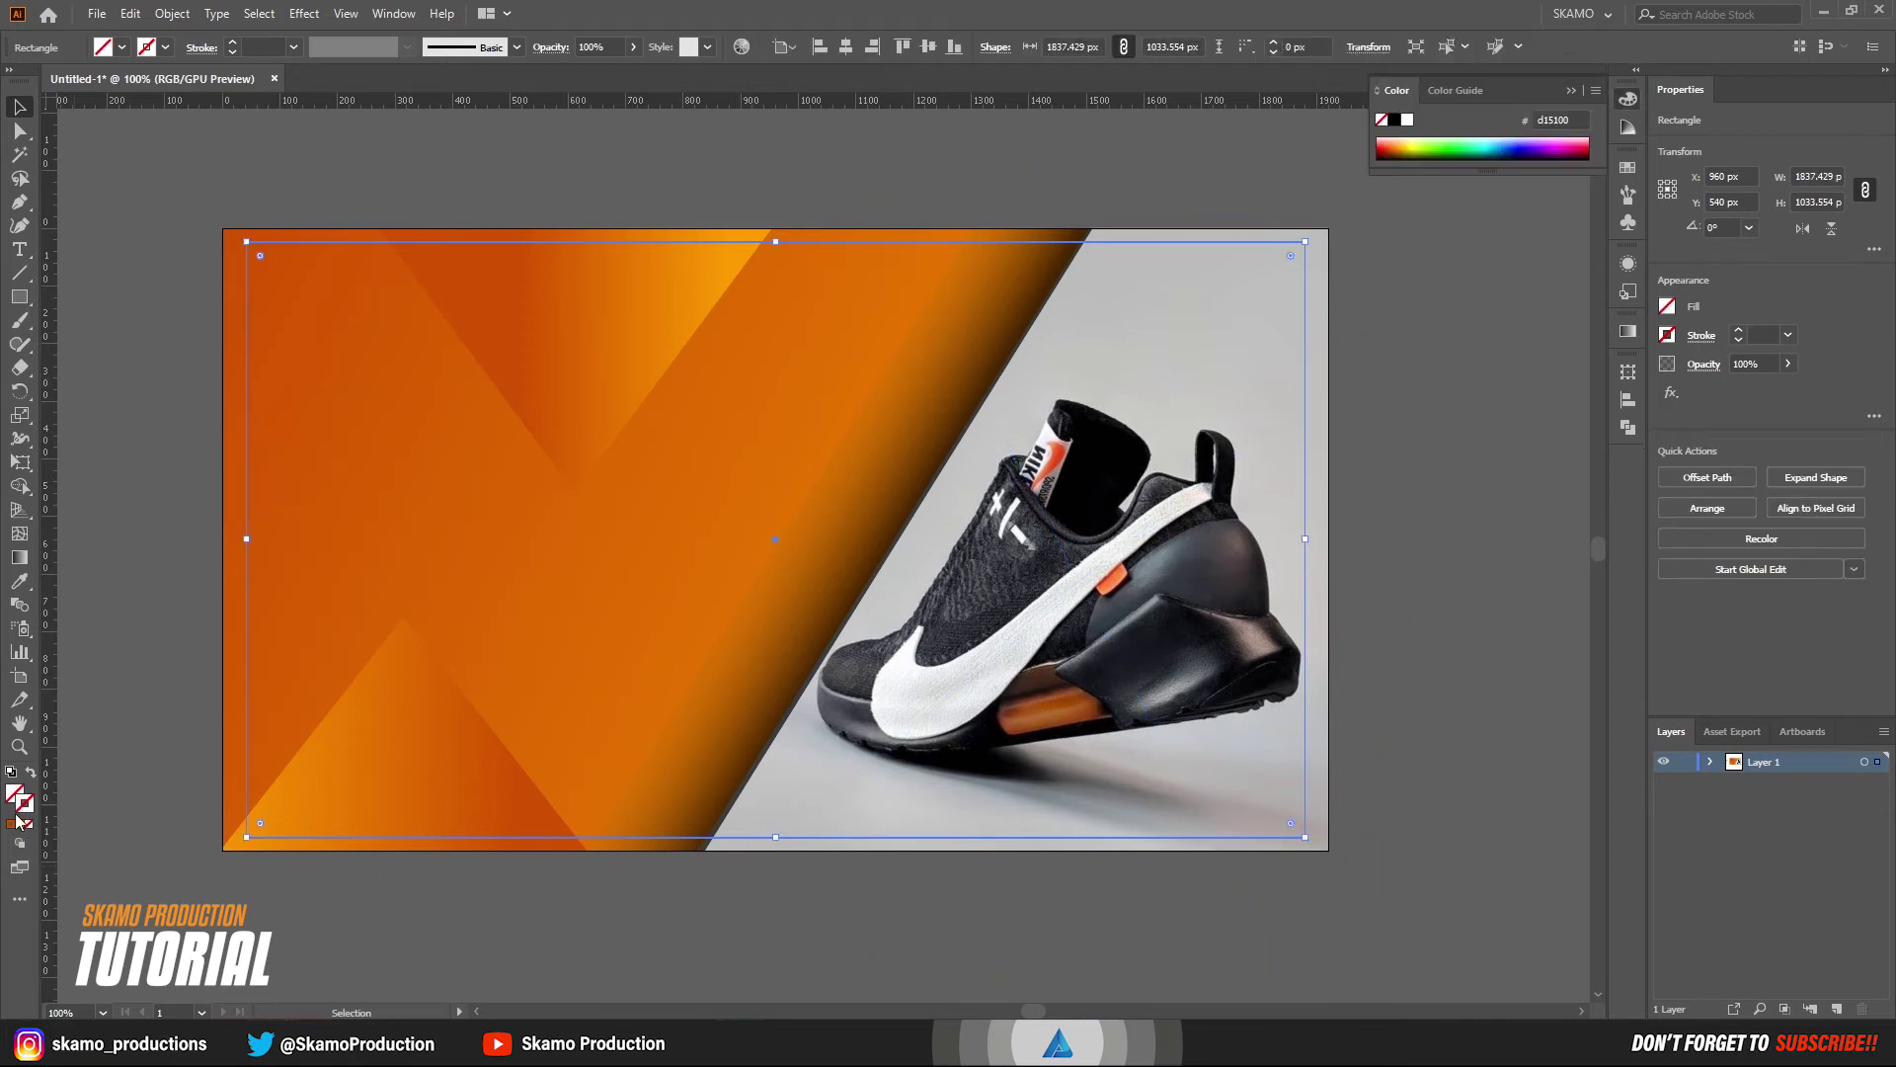
left_click(11, 829)
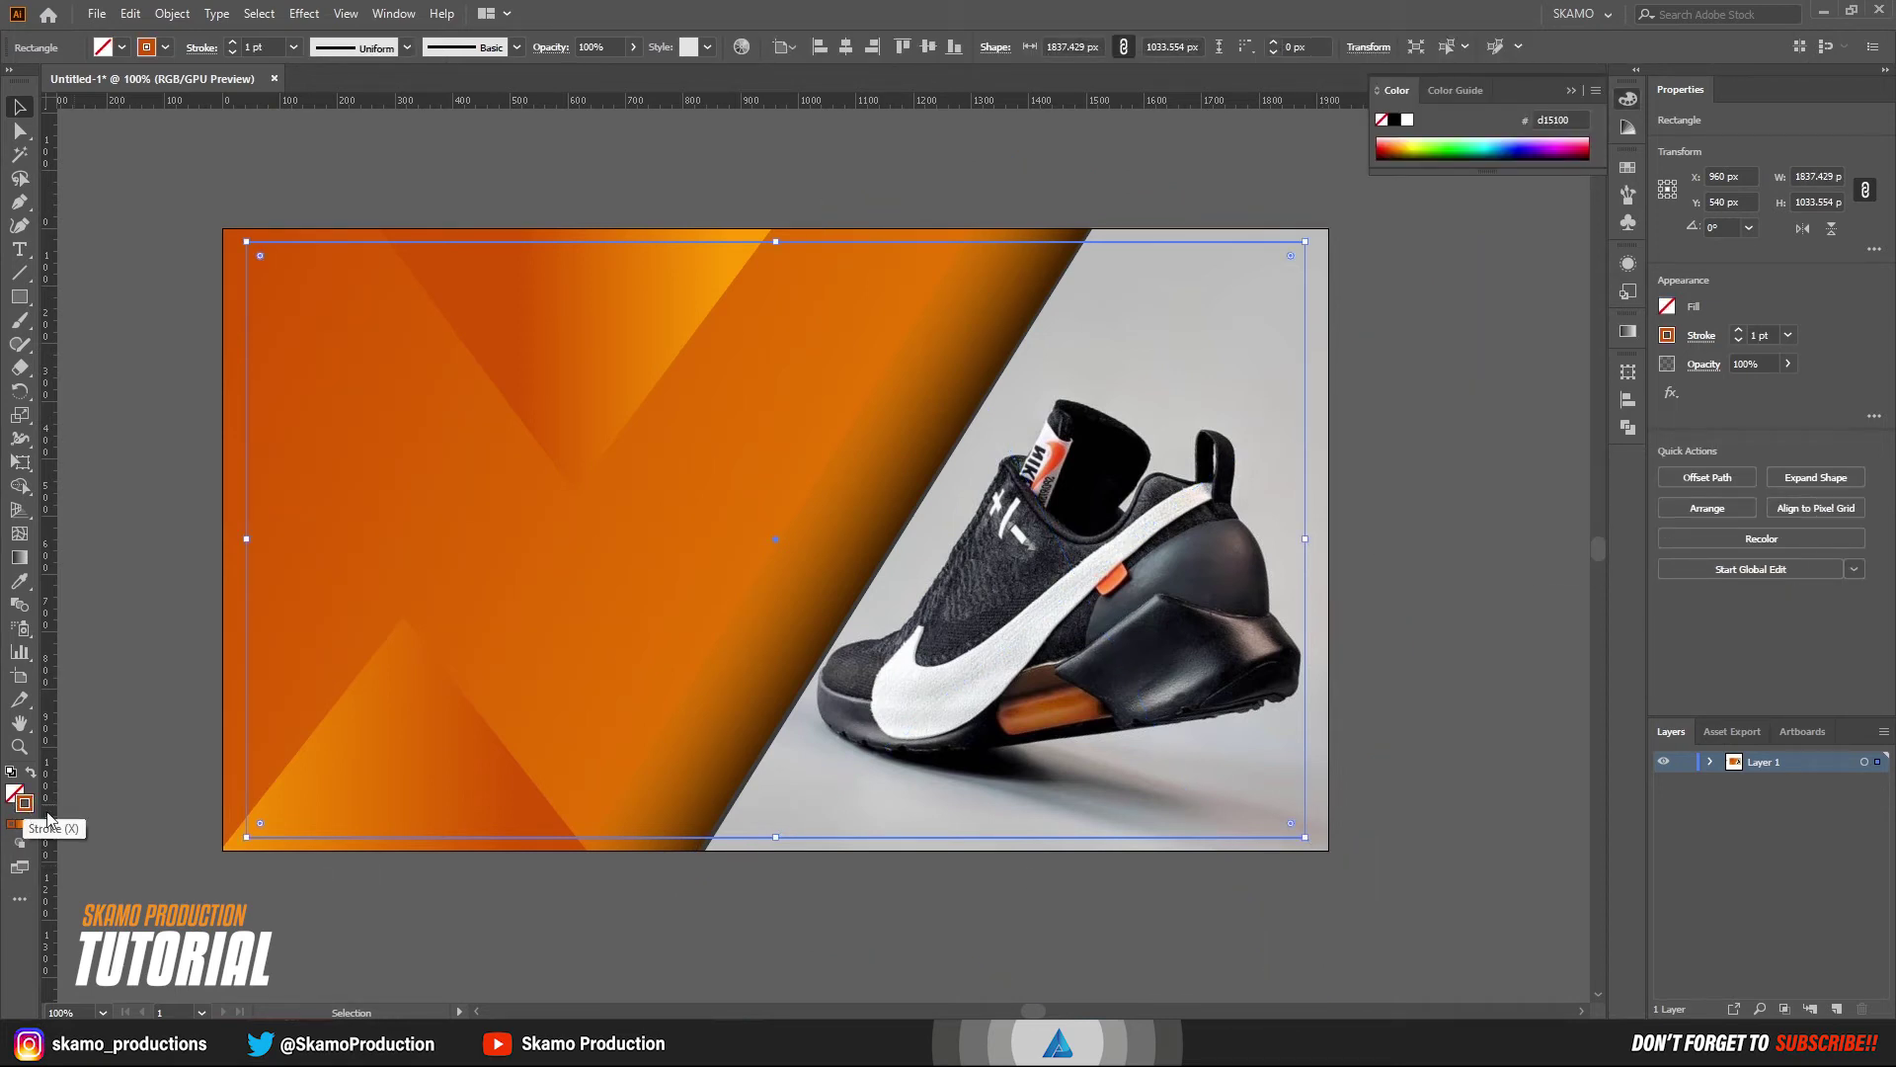
- Give the unfilled frame a white dashed outline
double_click(25, 803)
left_click(532, 639)
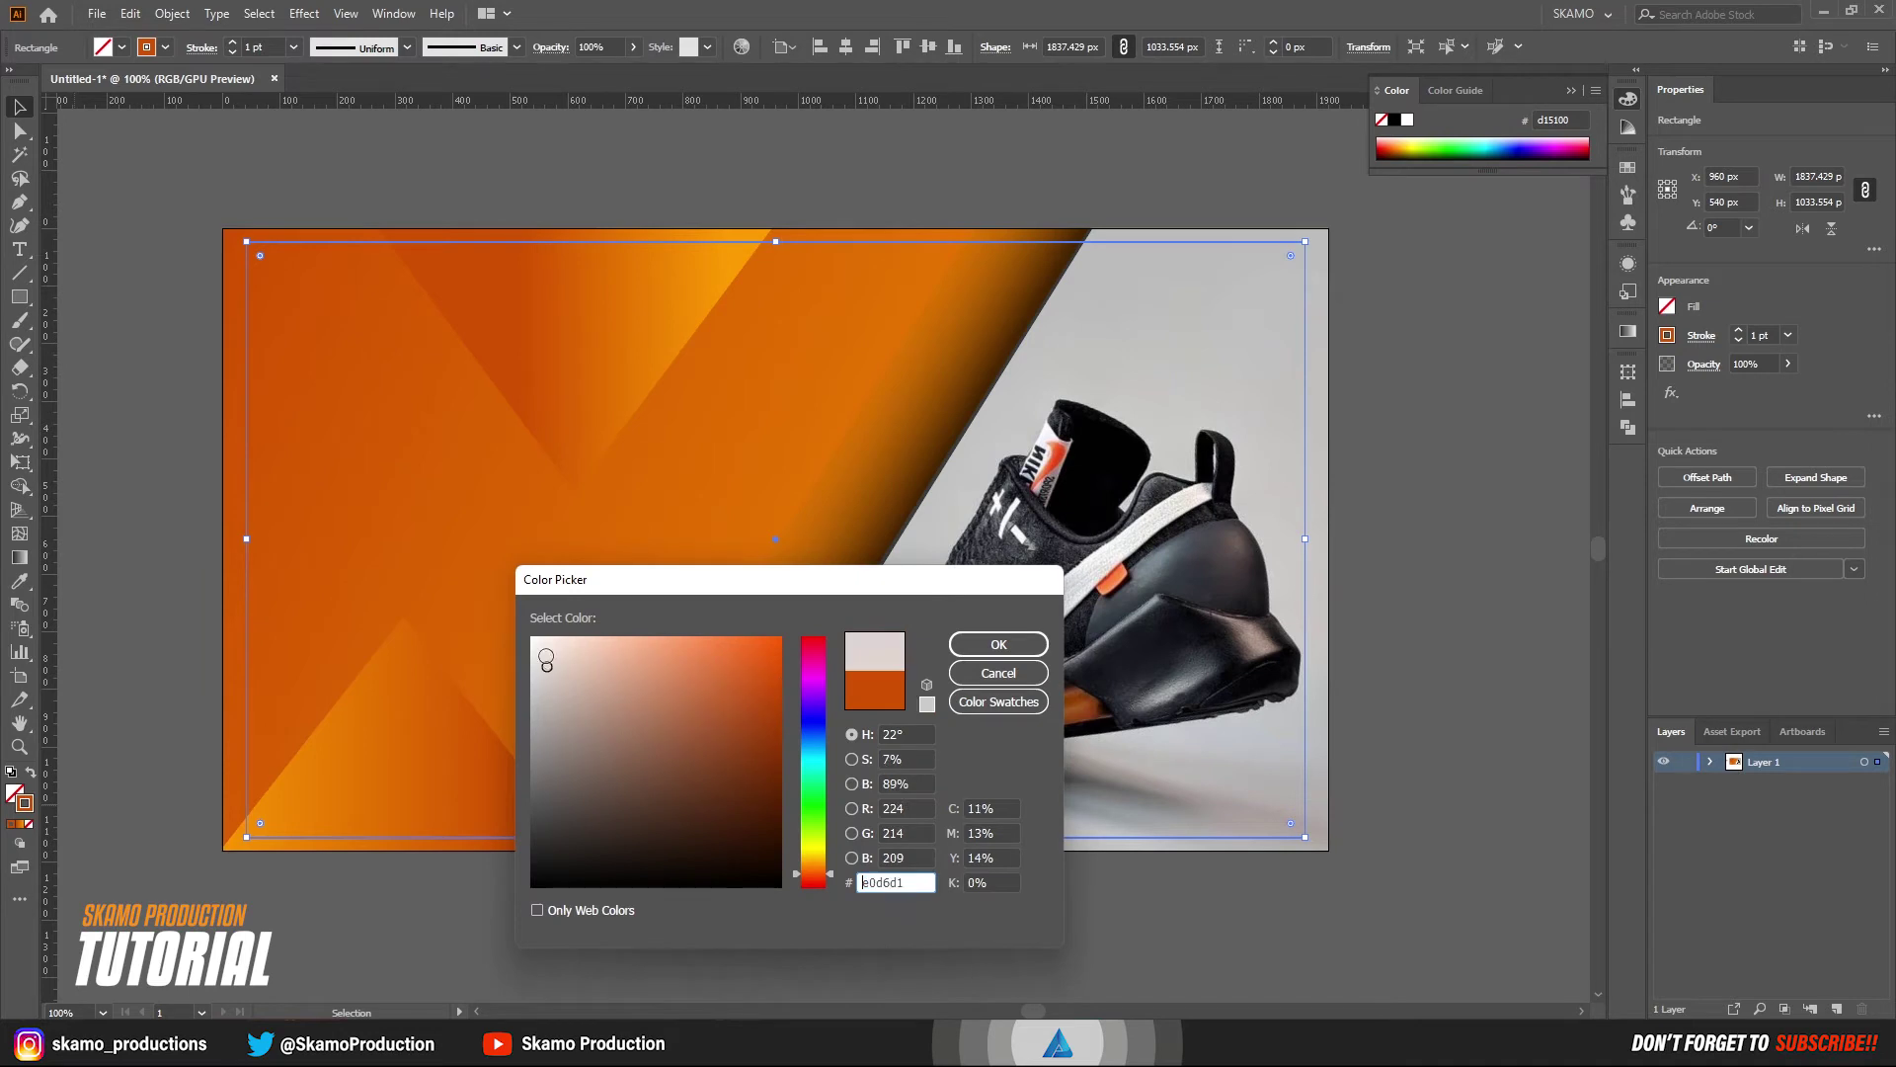
left_click(999, 645)
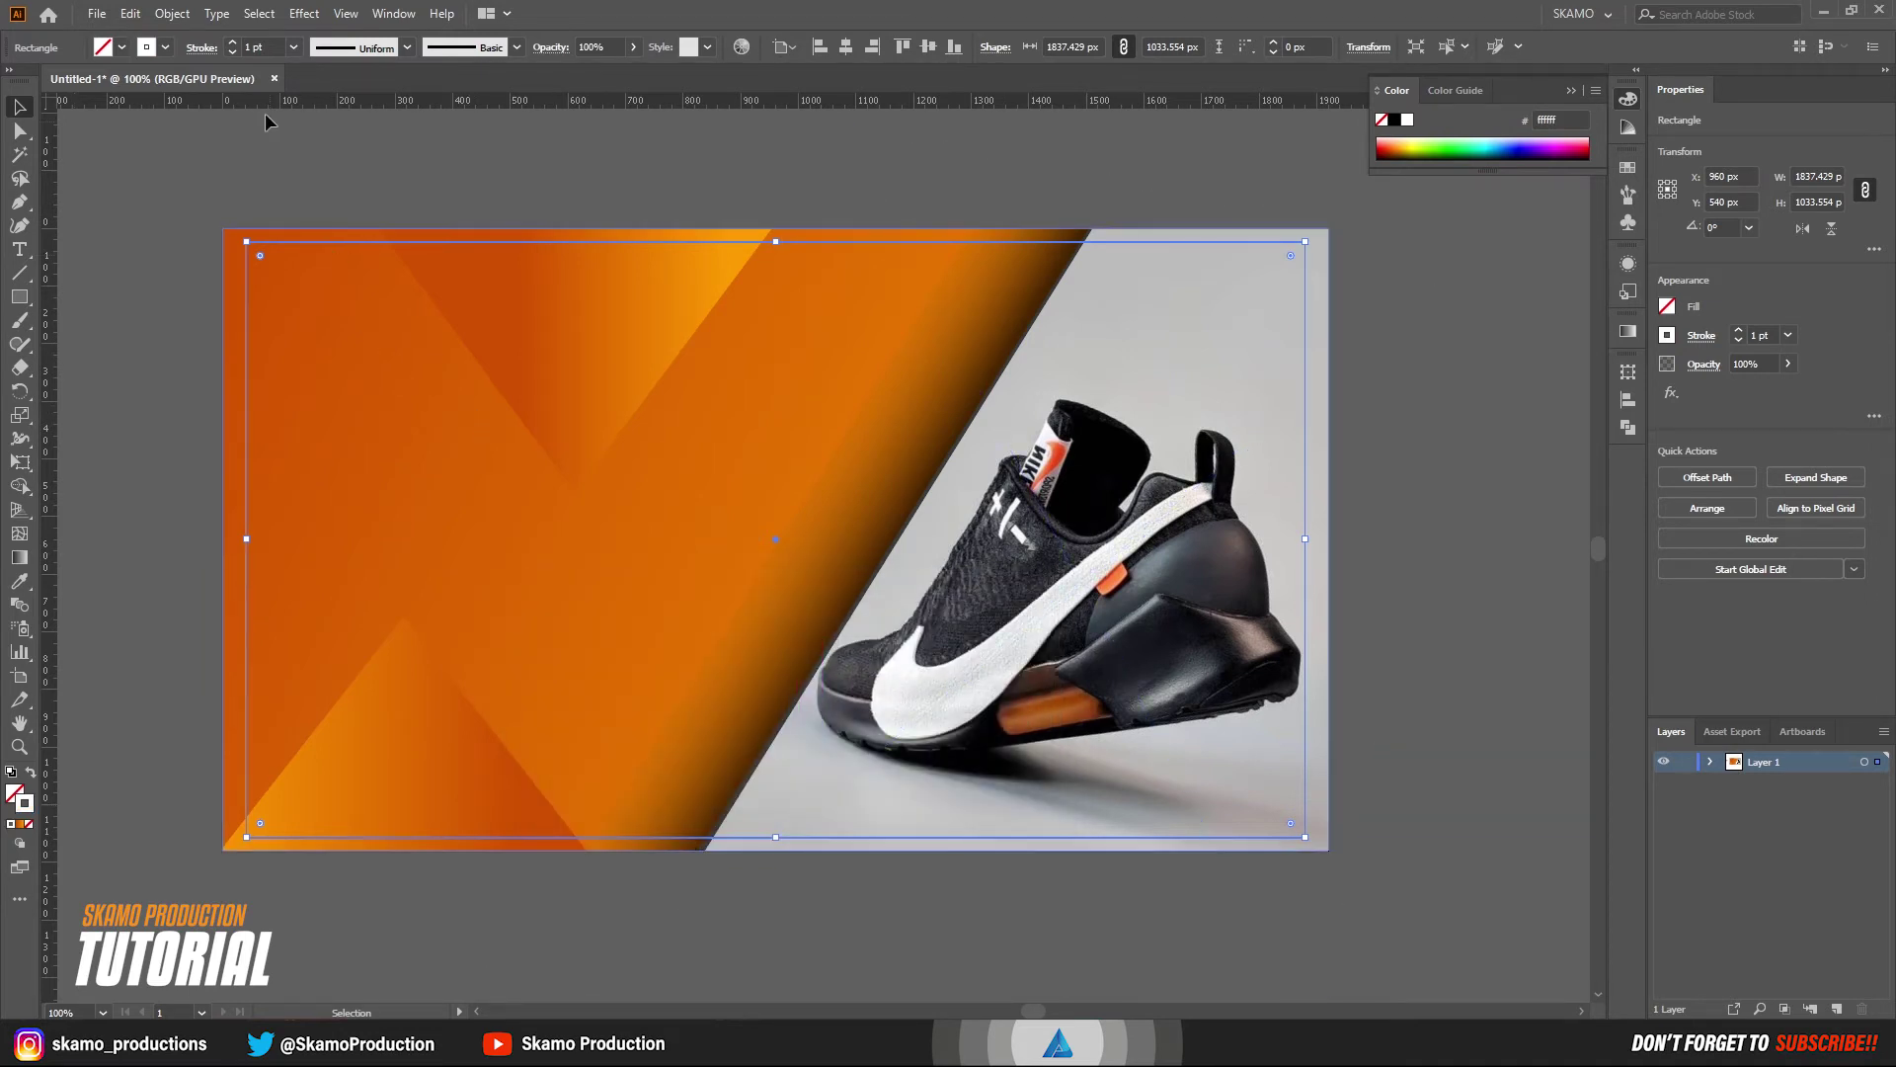
left_click(203, 49)
left_click(14, 183)
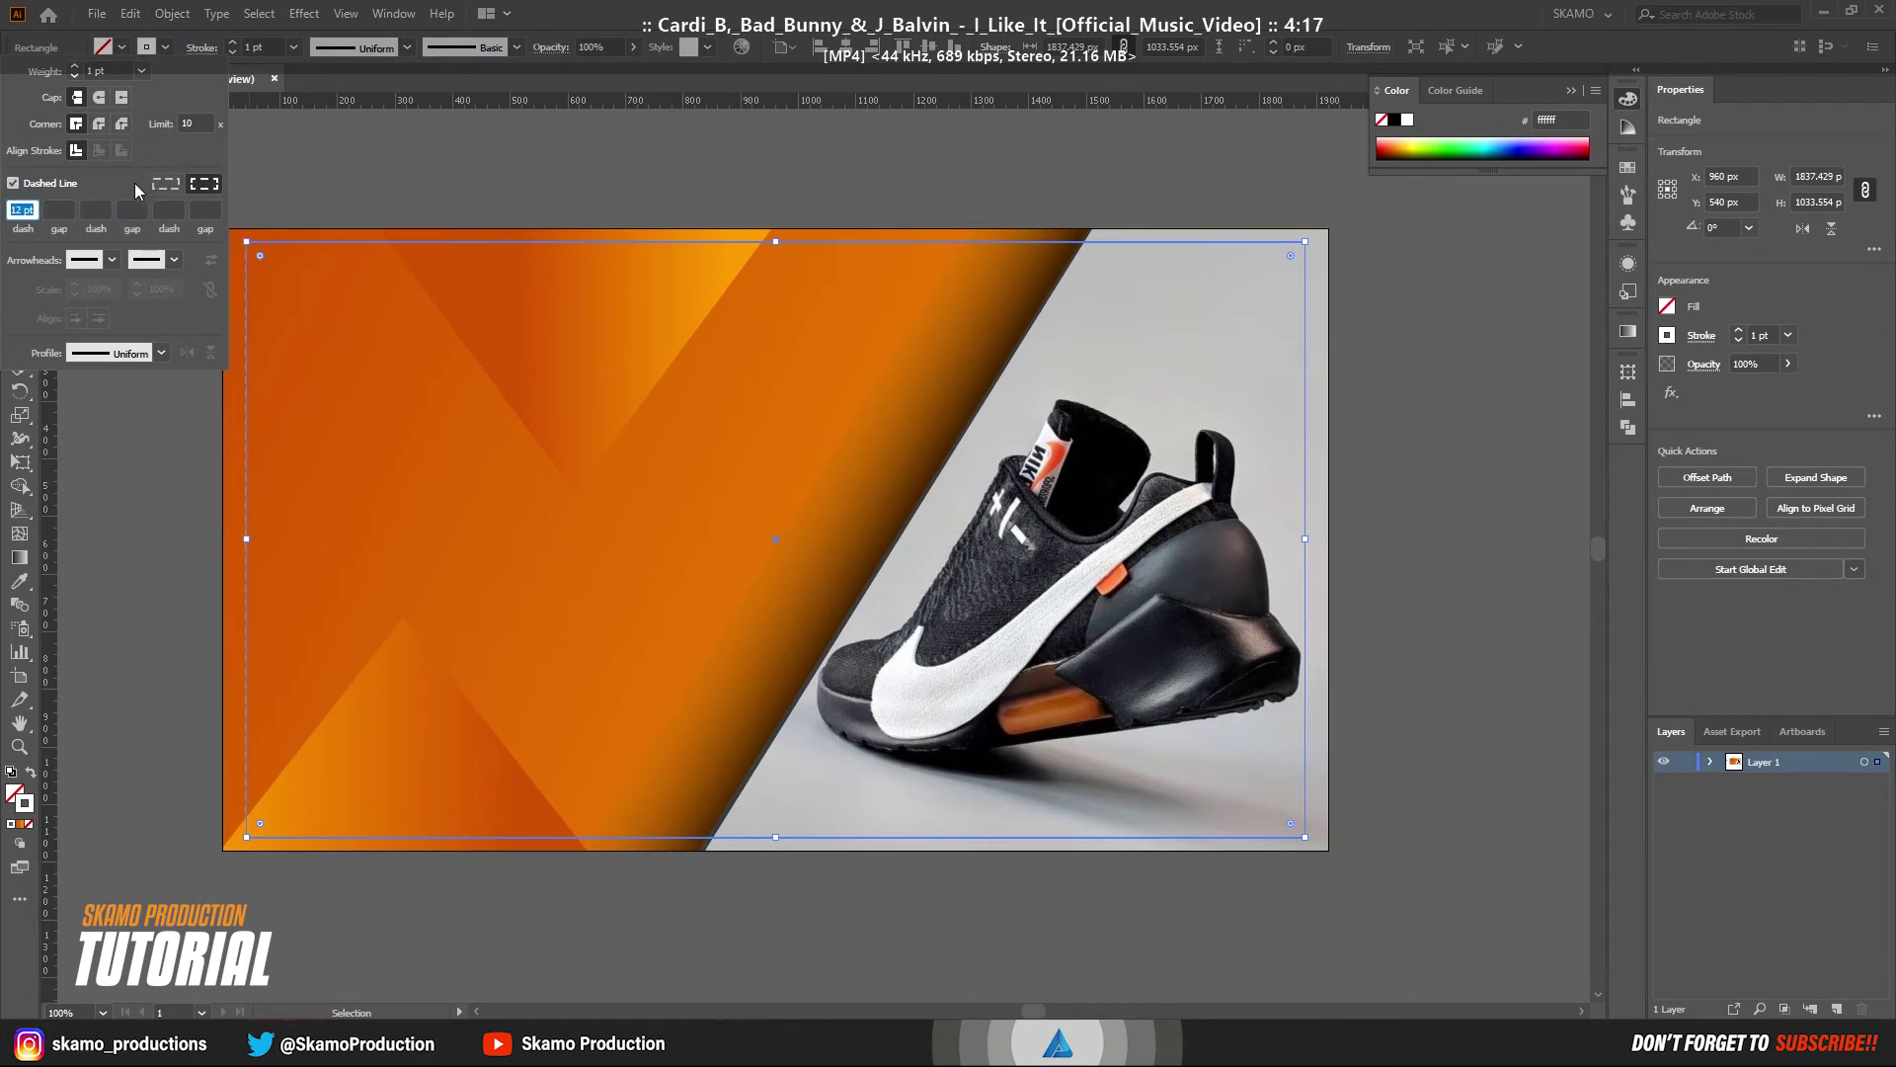
- Set the dashed frame's stroke to 3 pt and bring it to the front
left_click(235, 43)
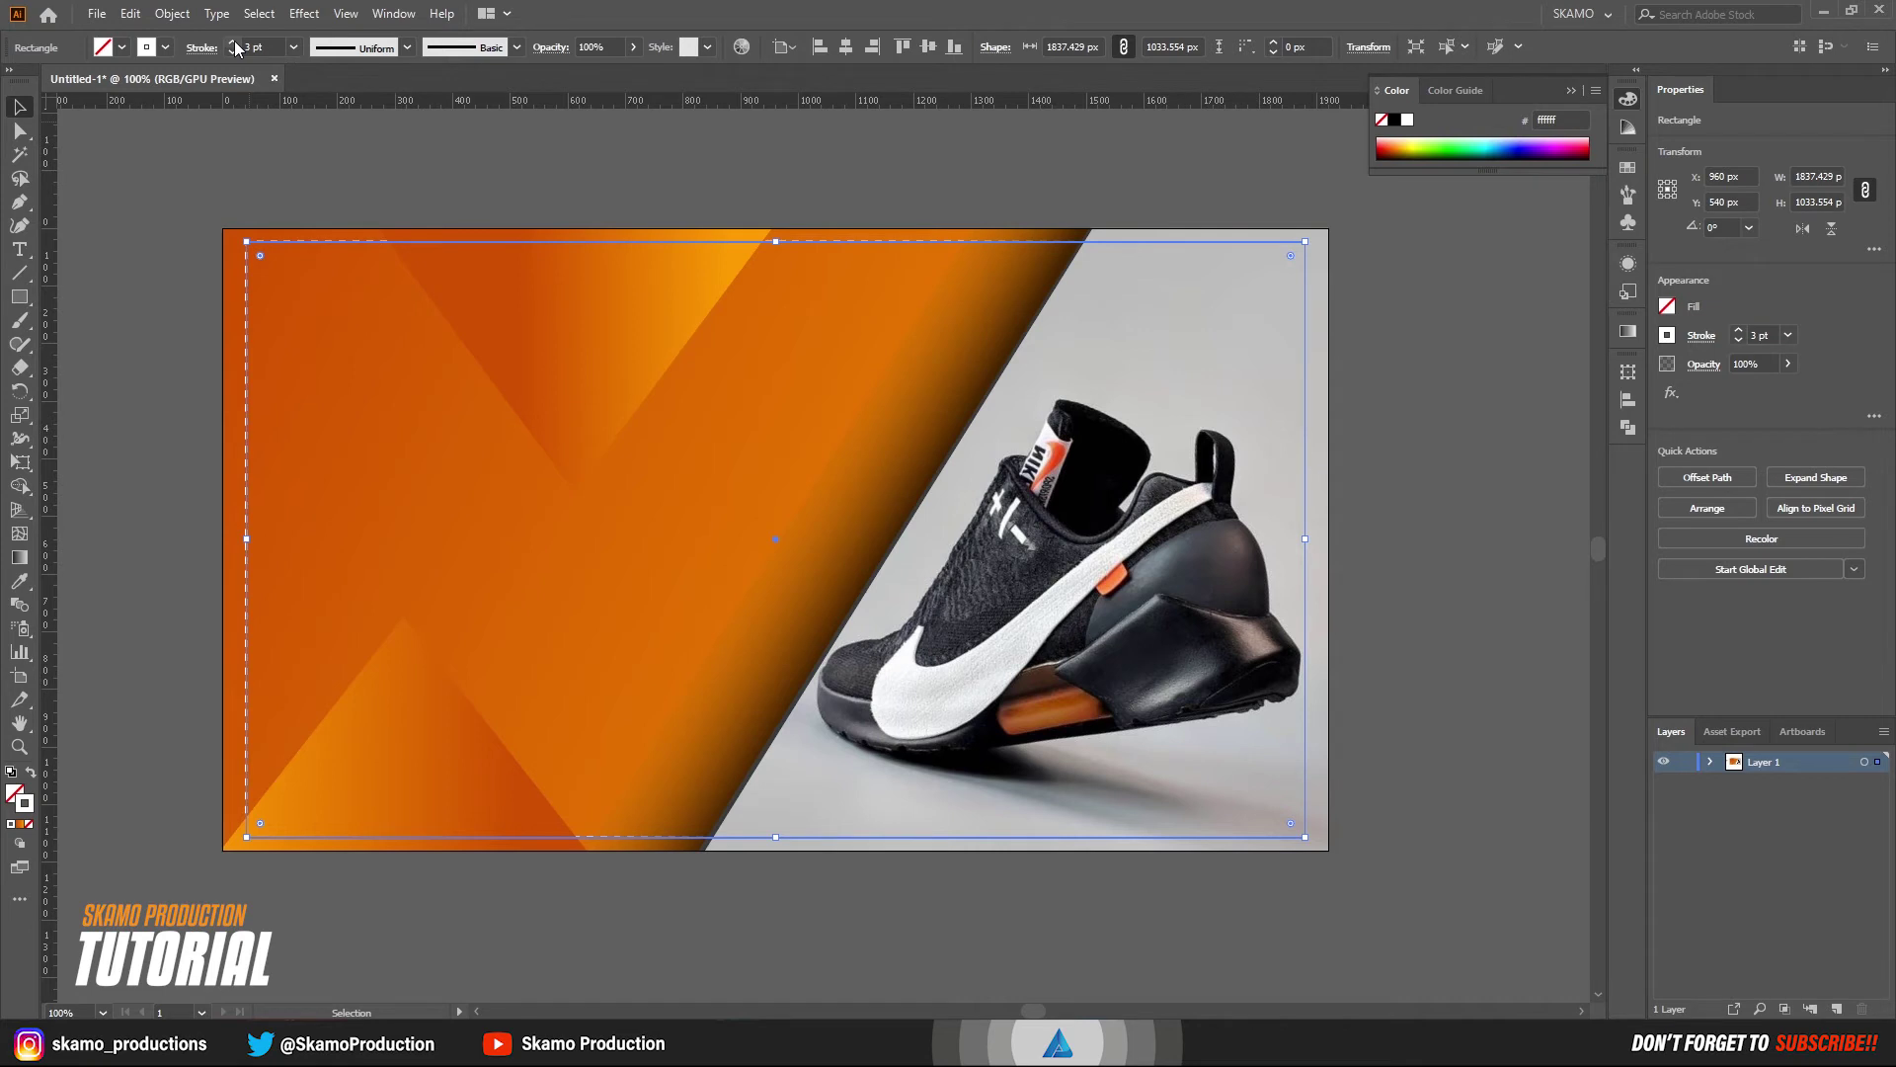
right_click(247, 587)
mouse_move(305, 486)
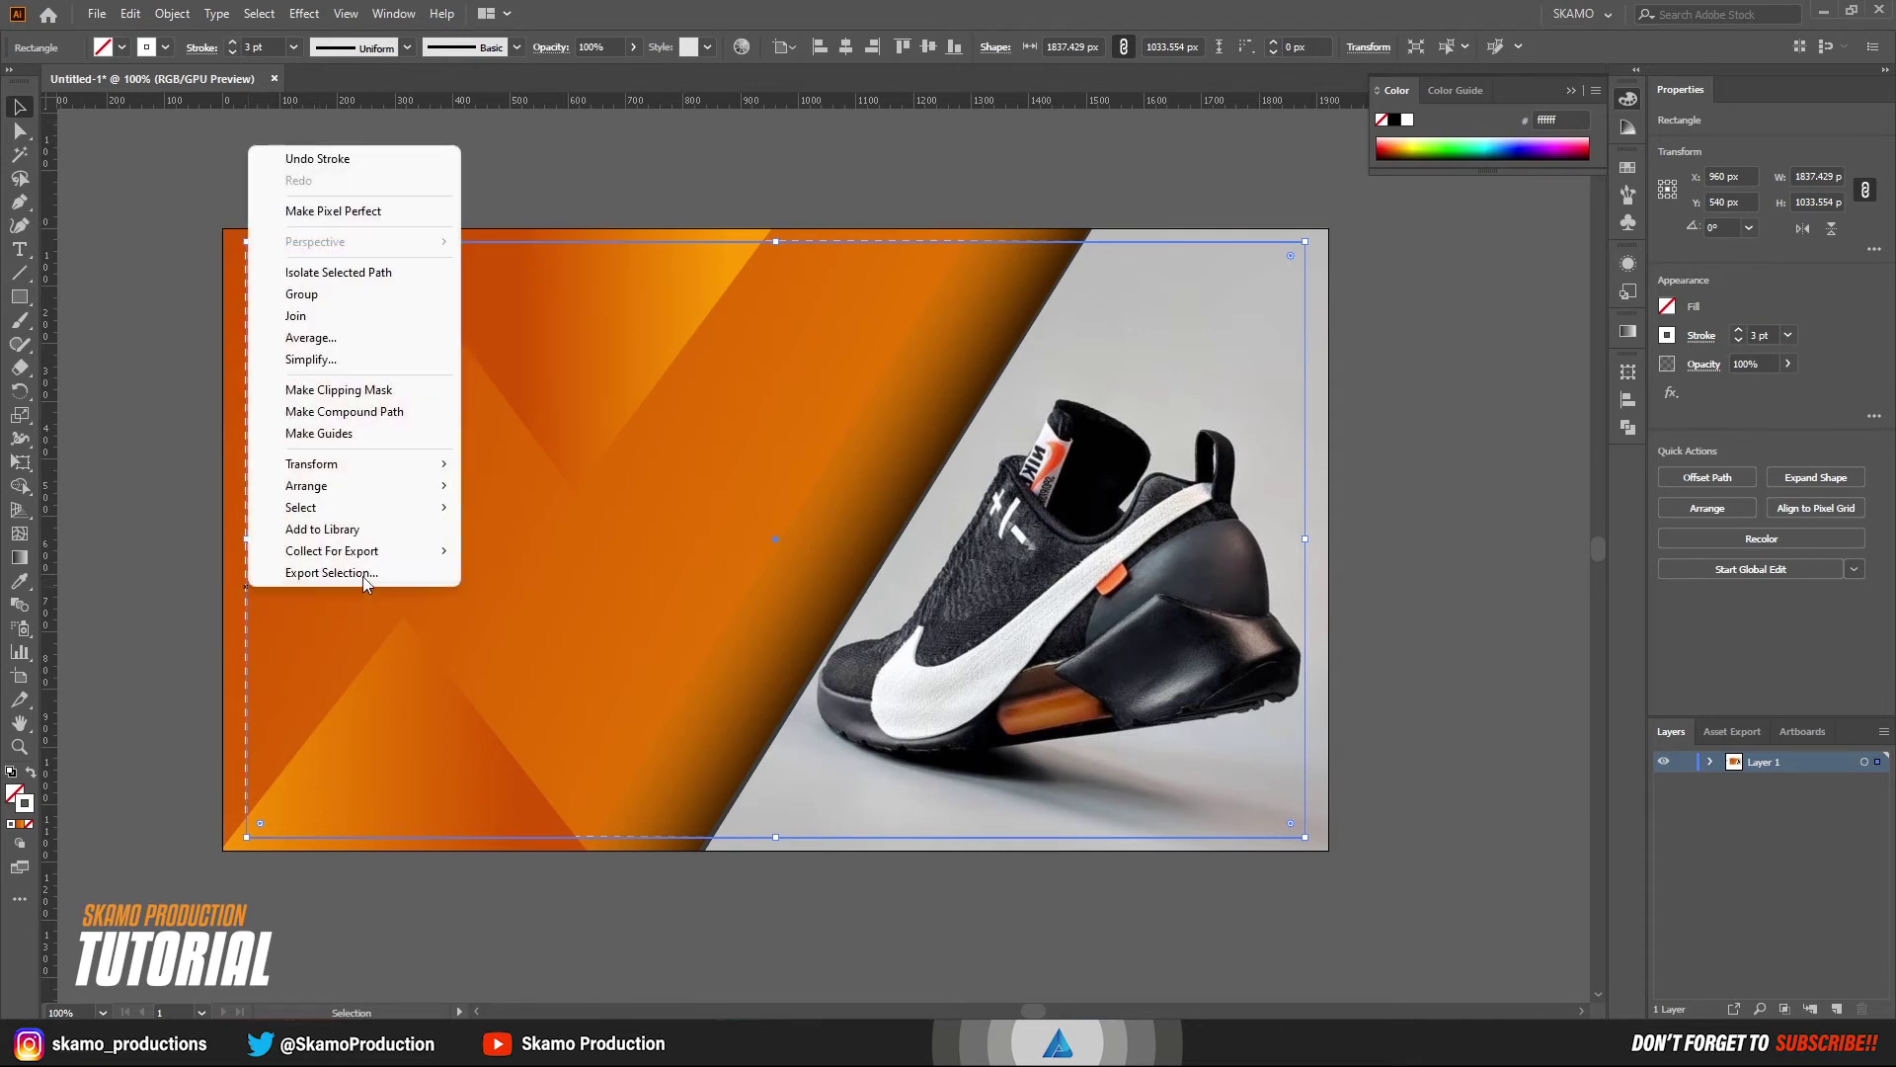
left_click(524, 486)
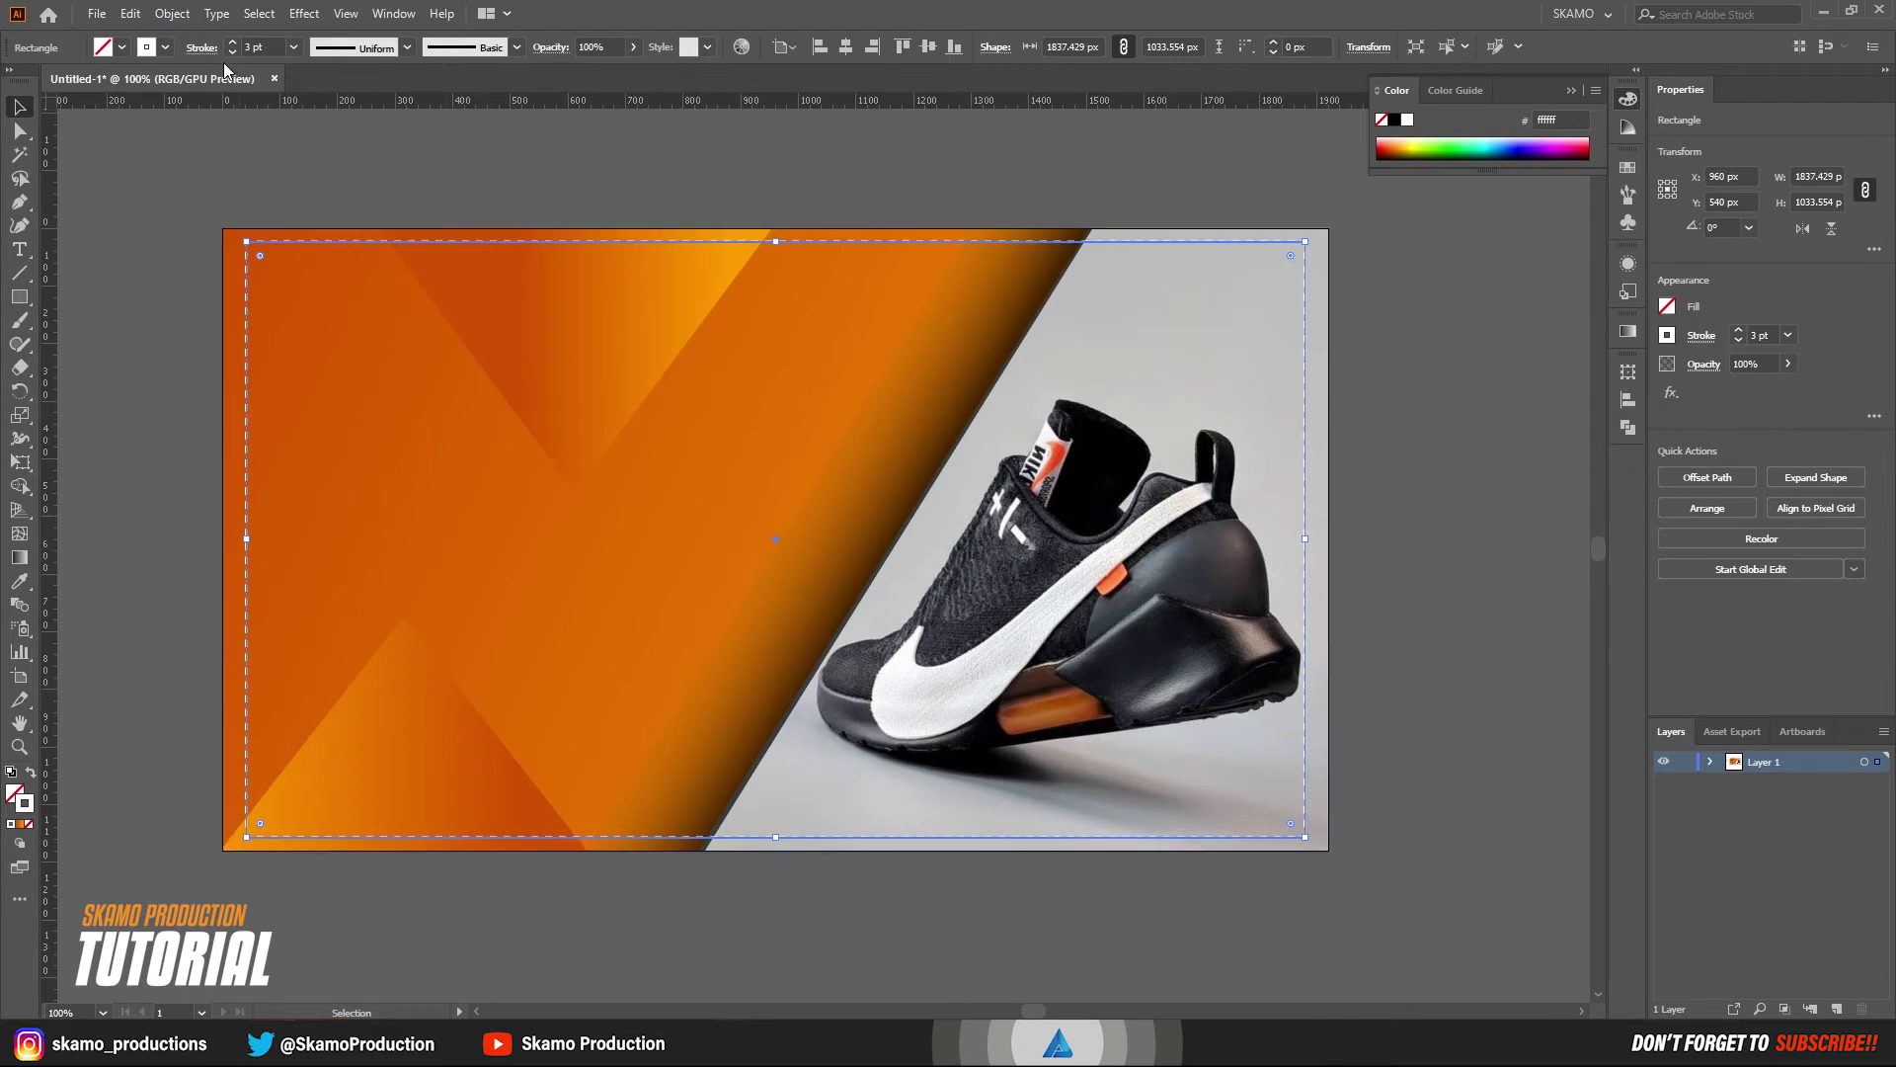
left_click(215, 176)
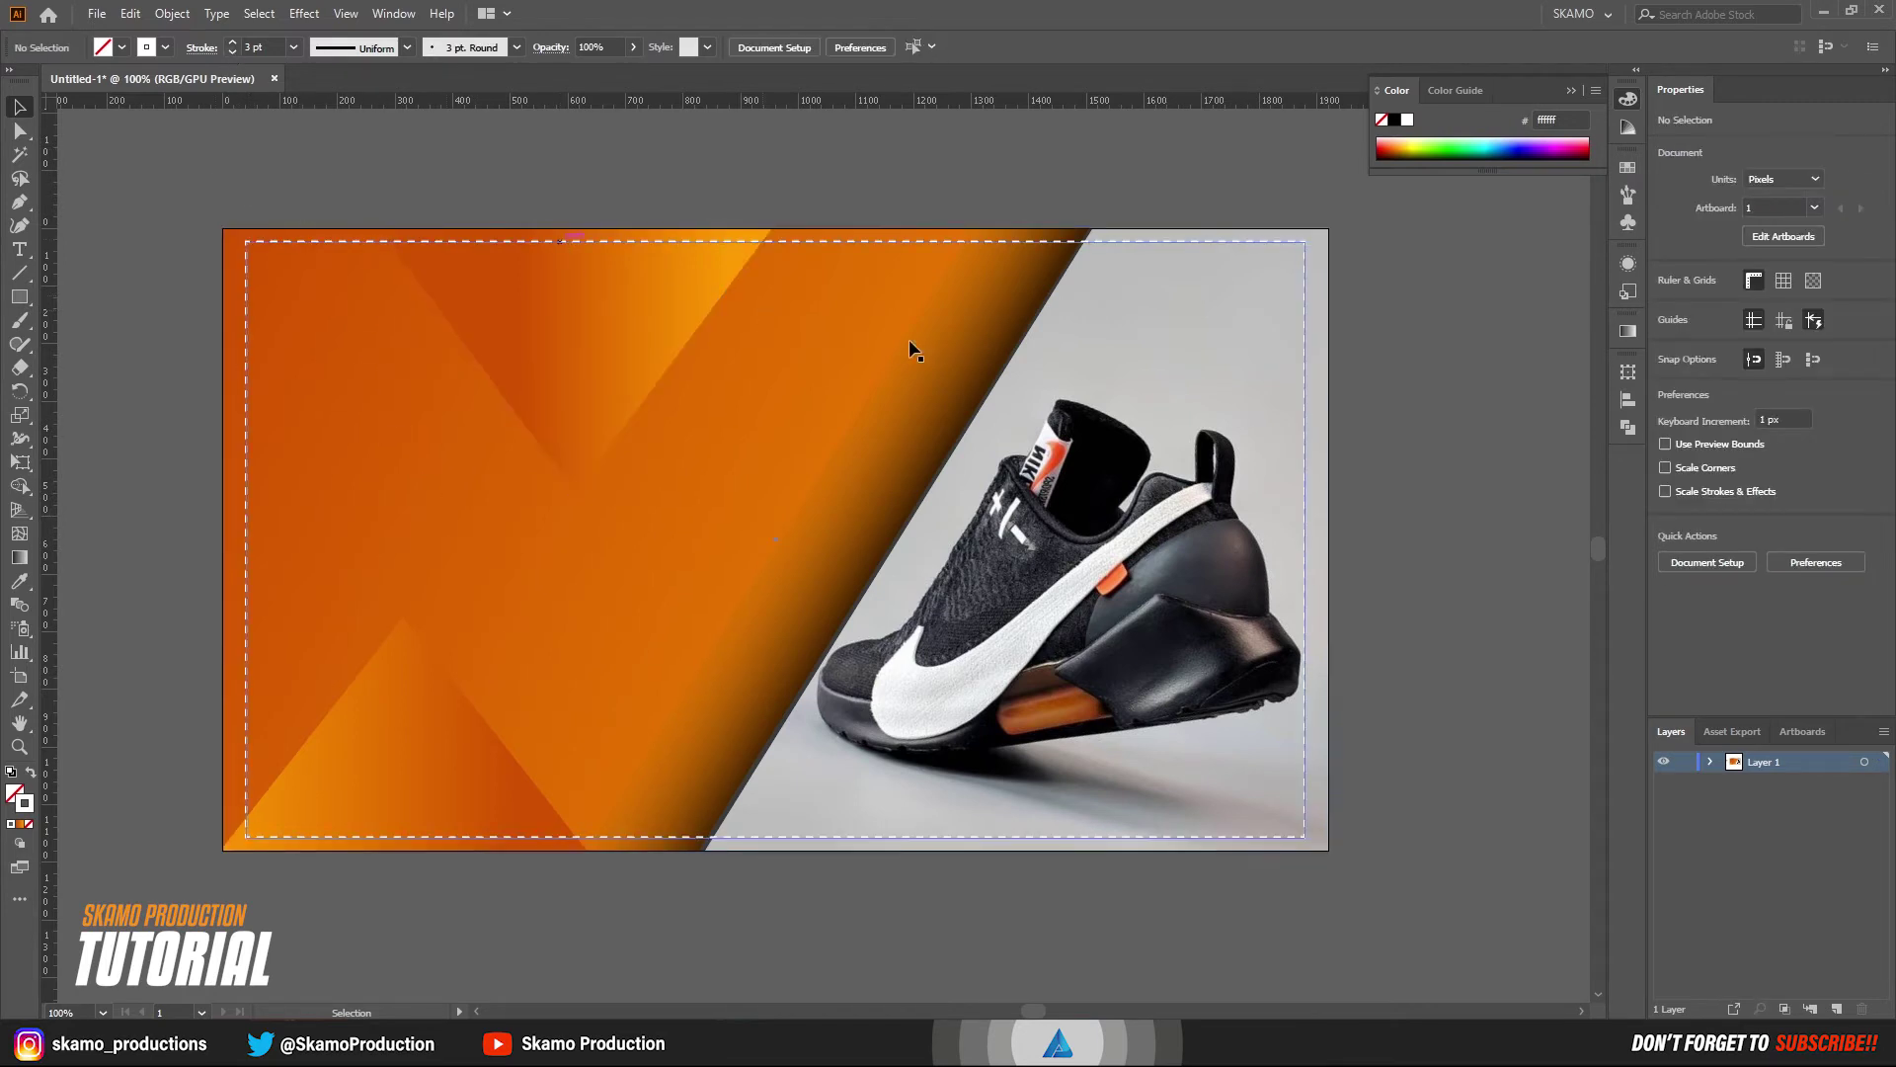
- Convert the dashed frame's stroke into filled shapes with Object > Path > Outline Stroke
left_click(262, 241)
left_click(129, 14)
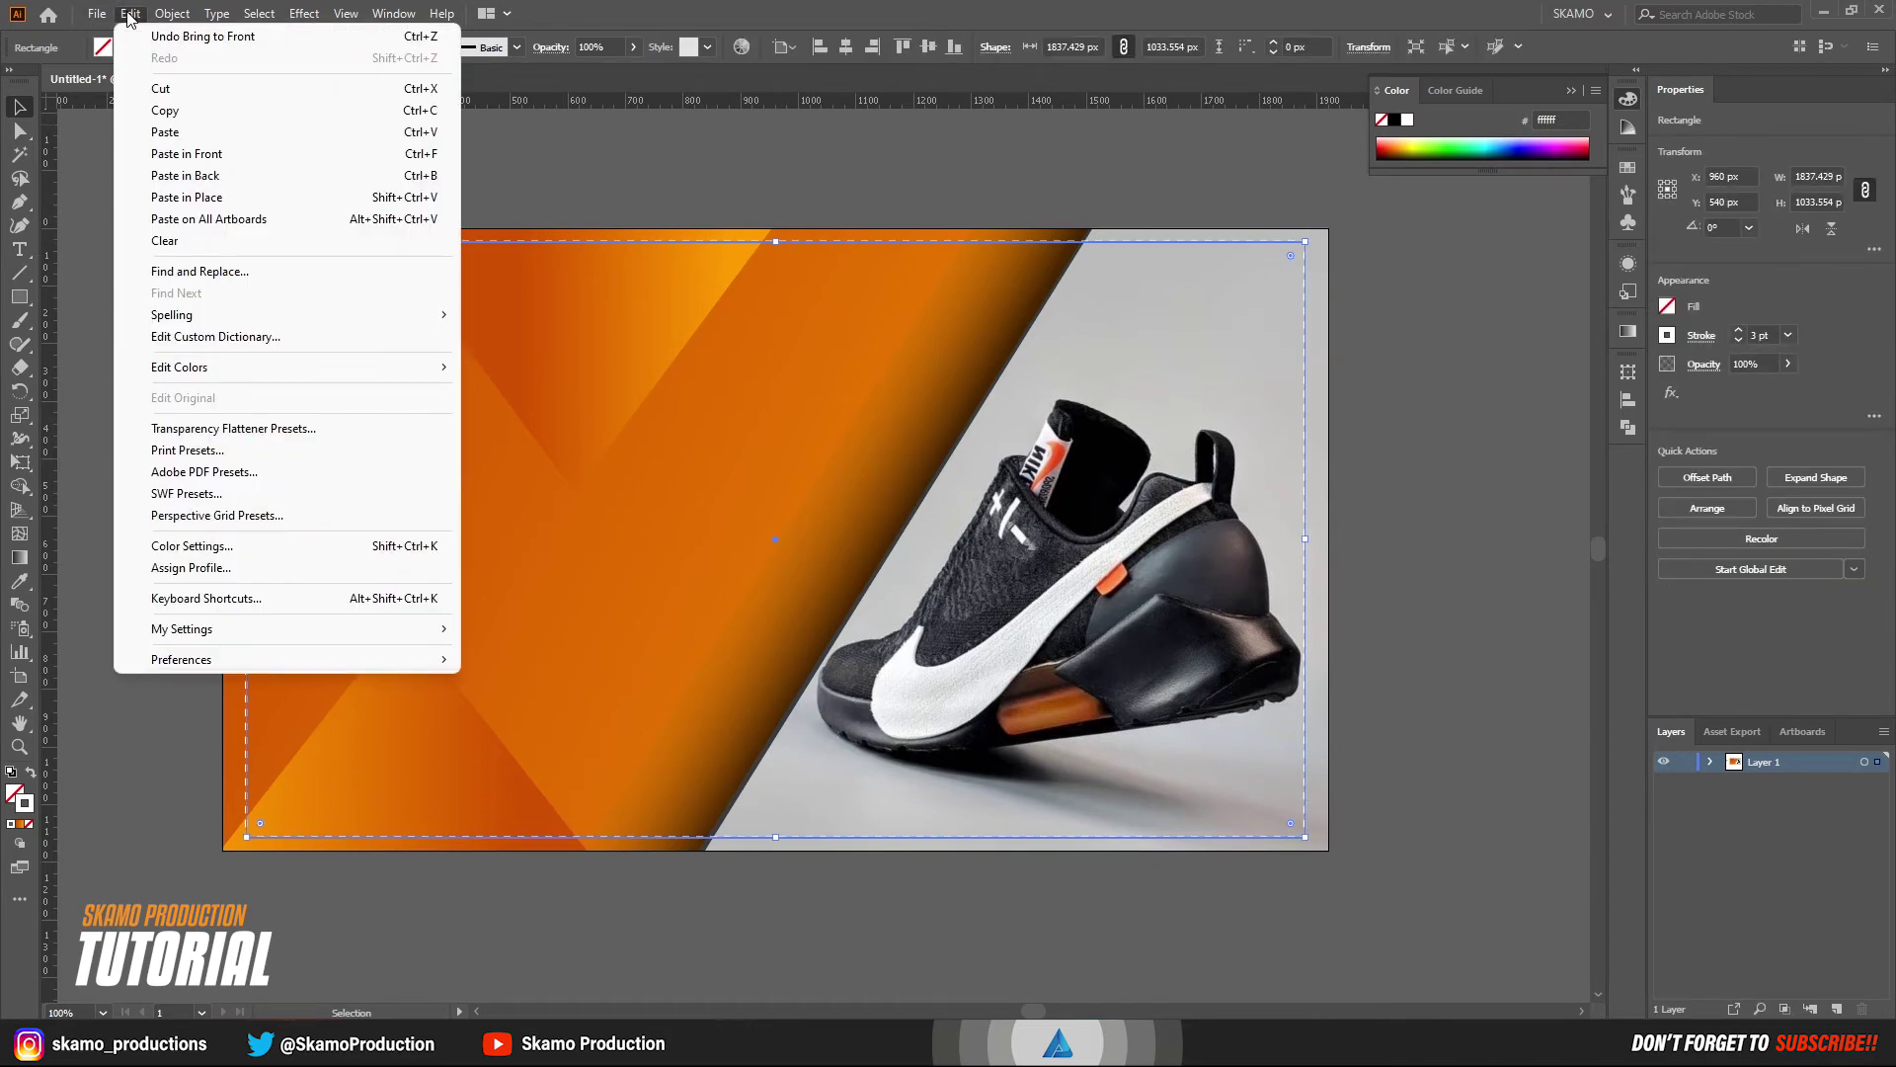
left_click(172, 14)
mouse_move(237, 494)
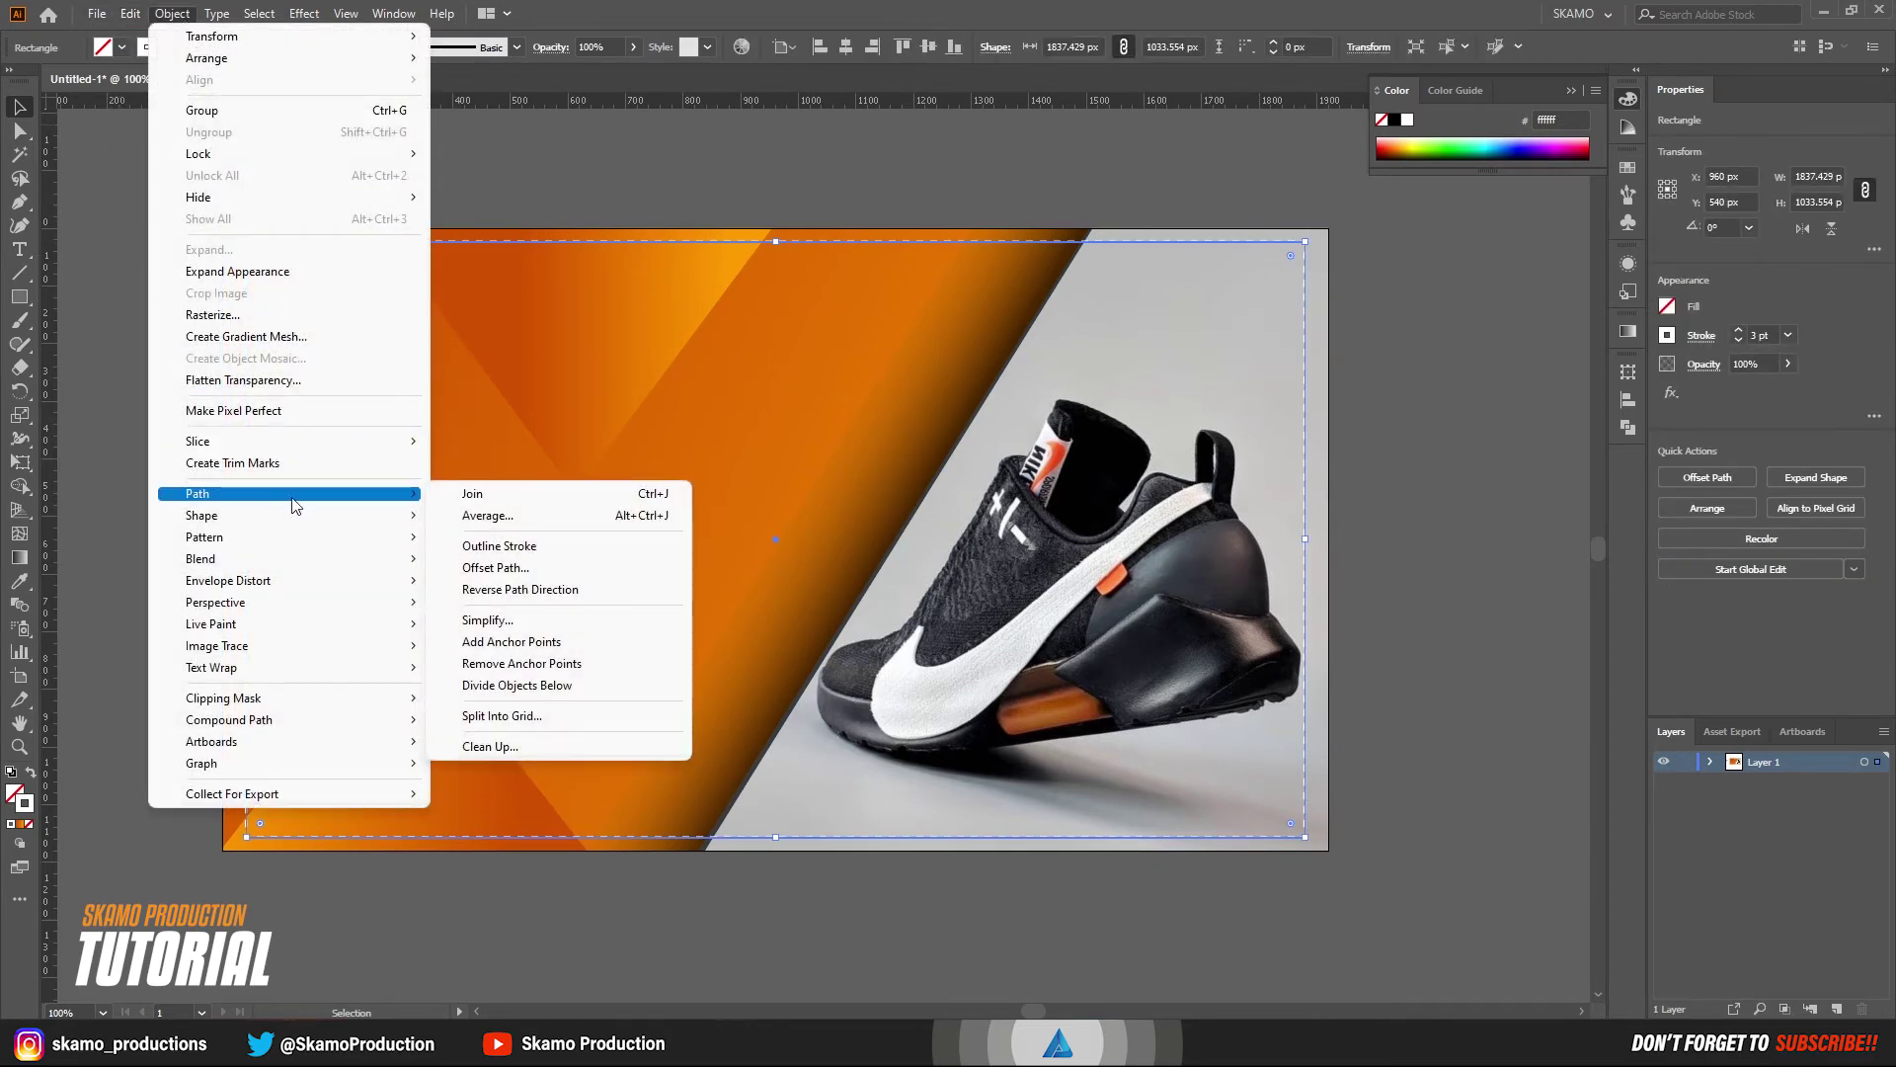
left_click(493, 545)
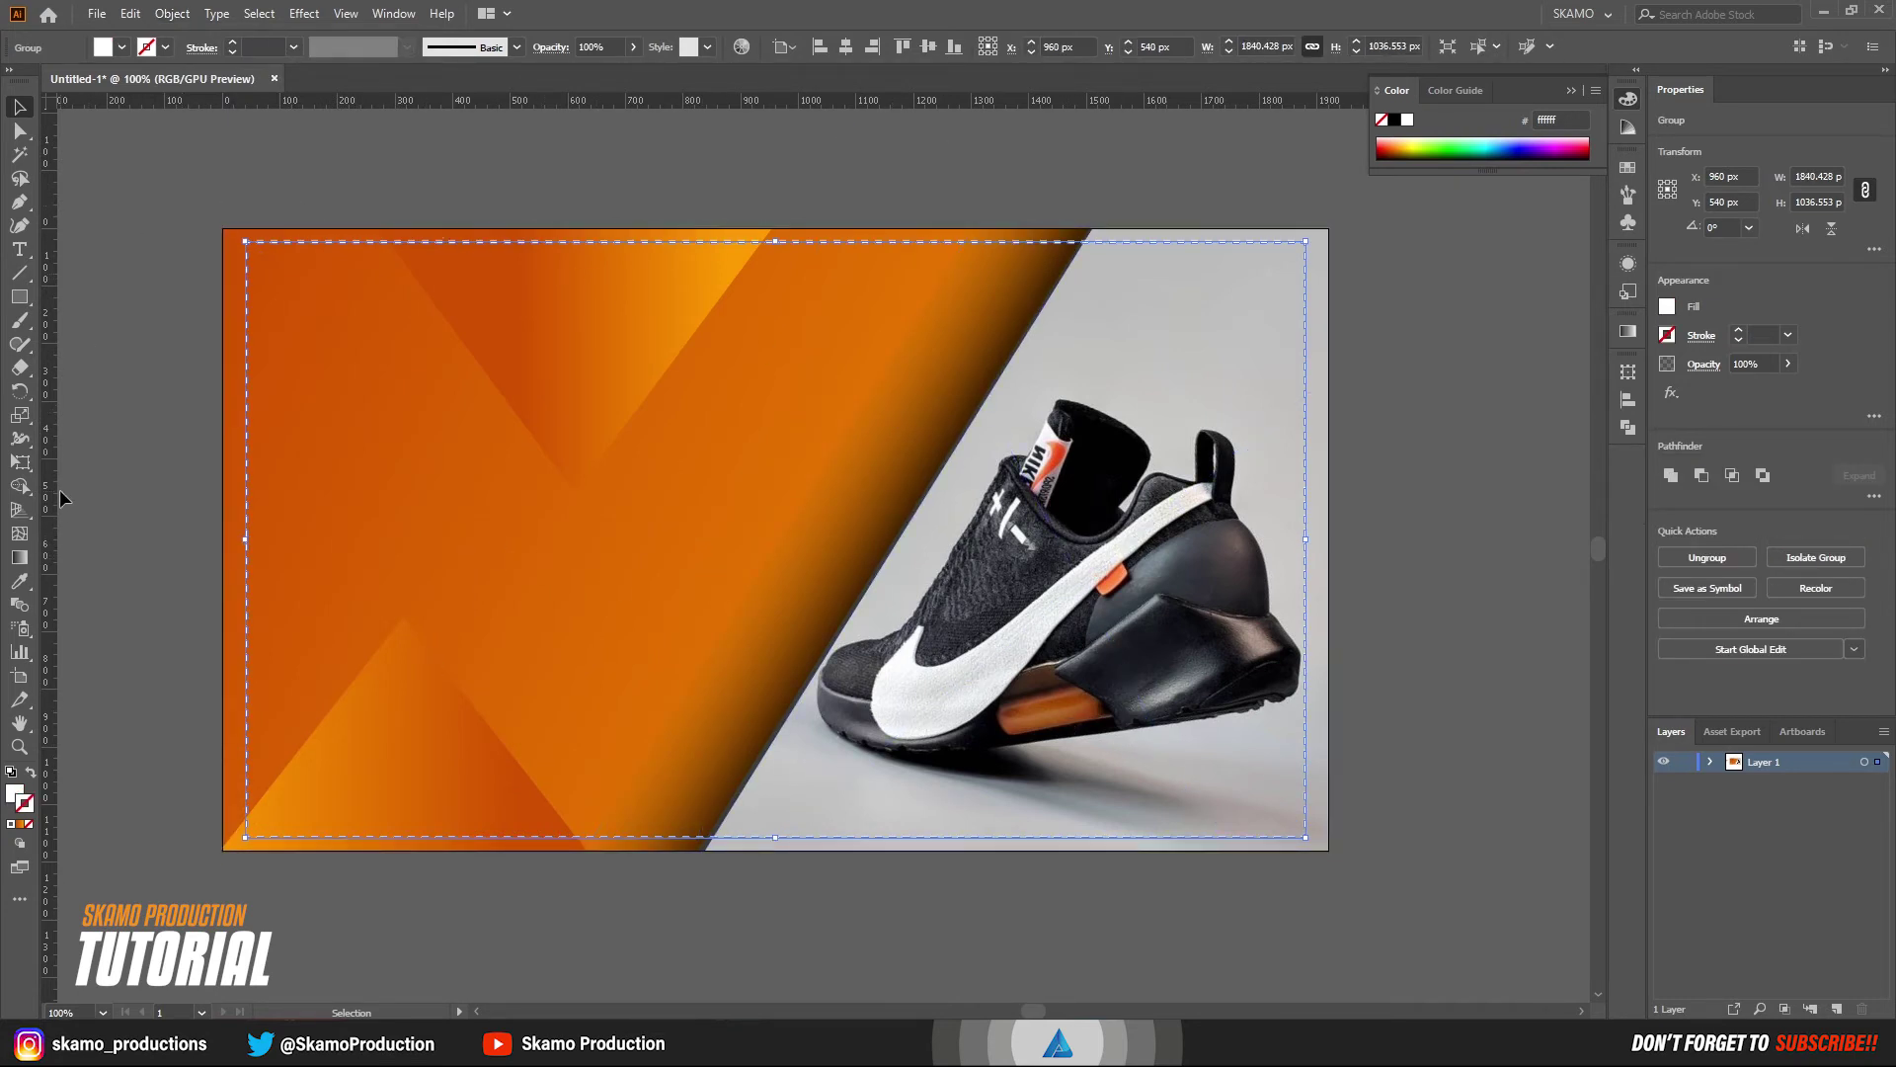
- Erase the frame's right, bottom and top parts over the shoe photo
left_click(21, 368)
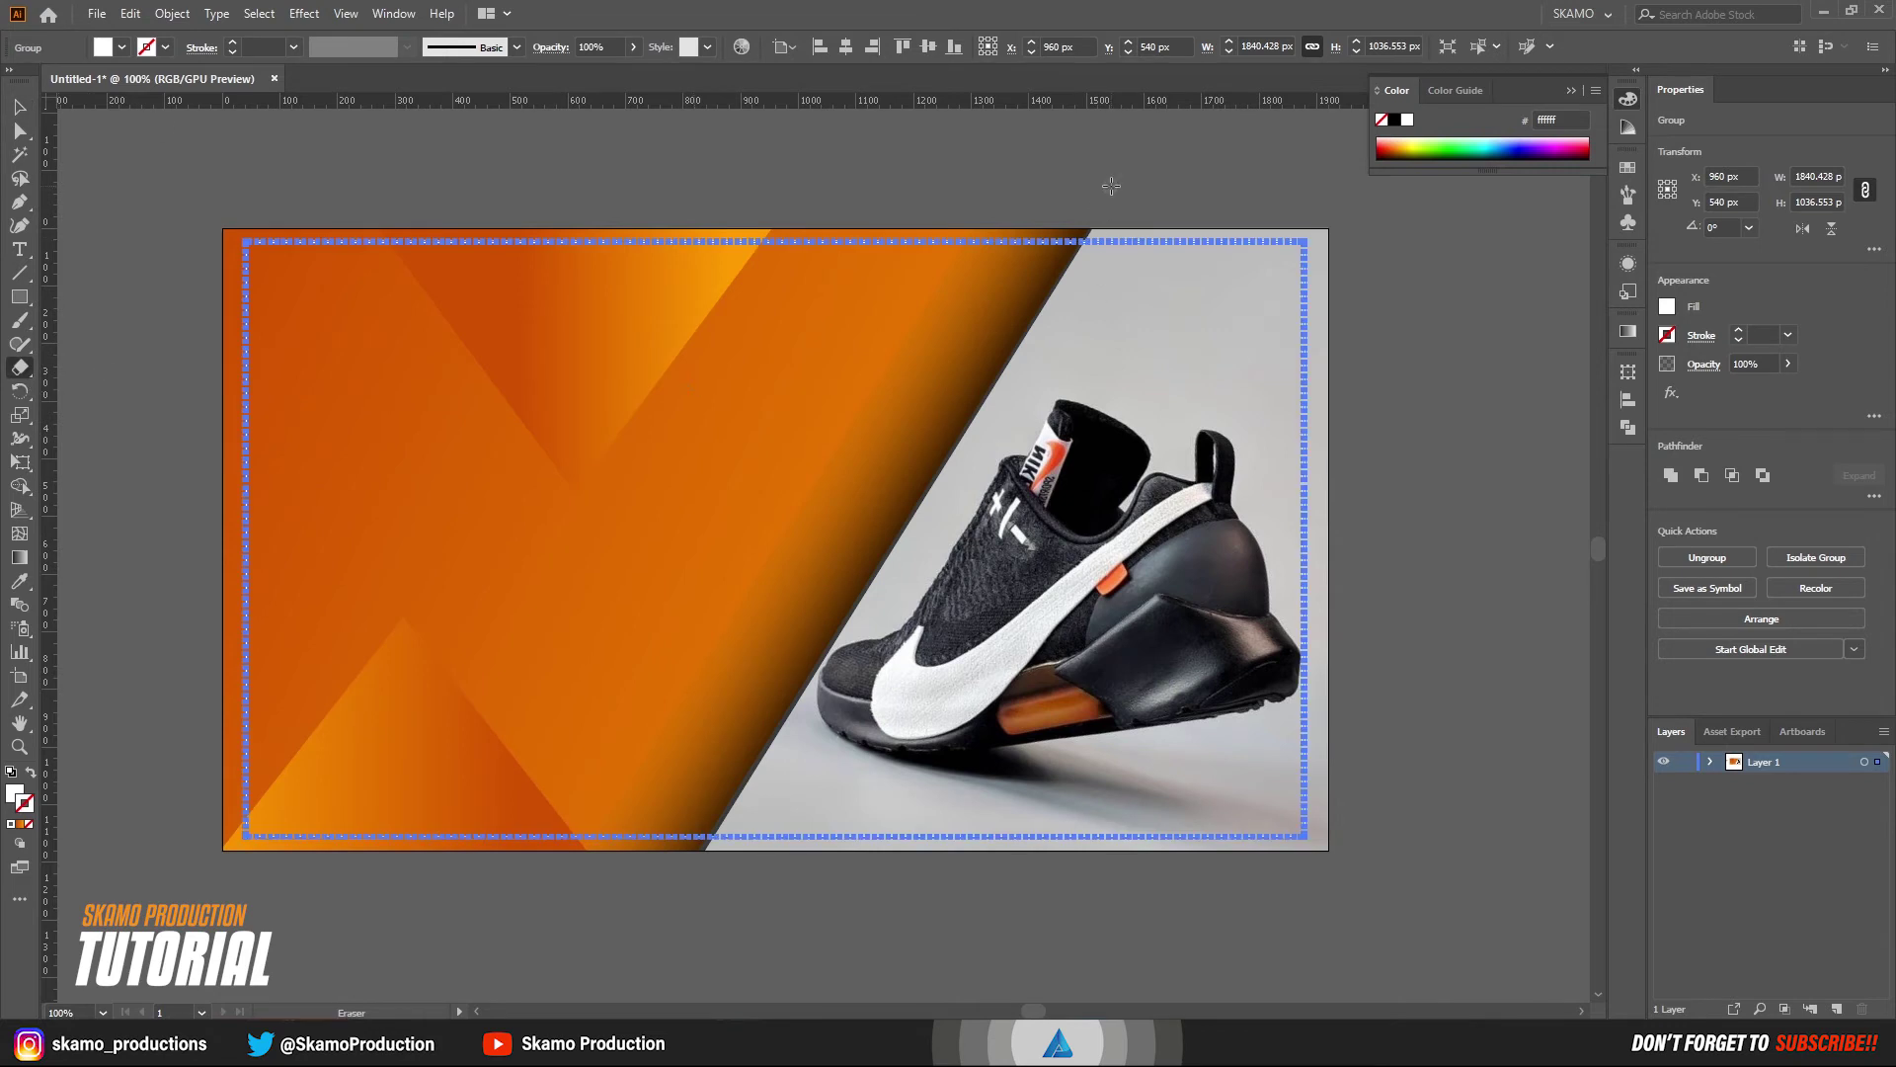
left_click_drag(1113, 186, 1408, 928)
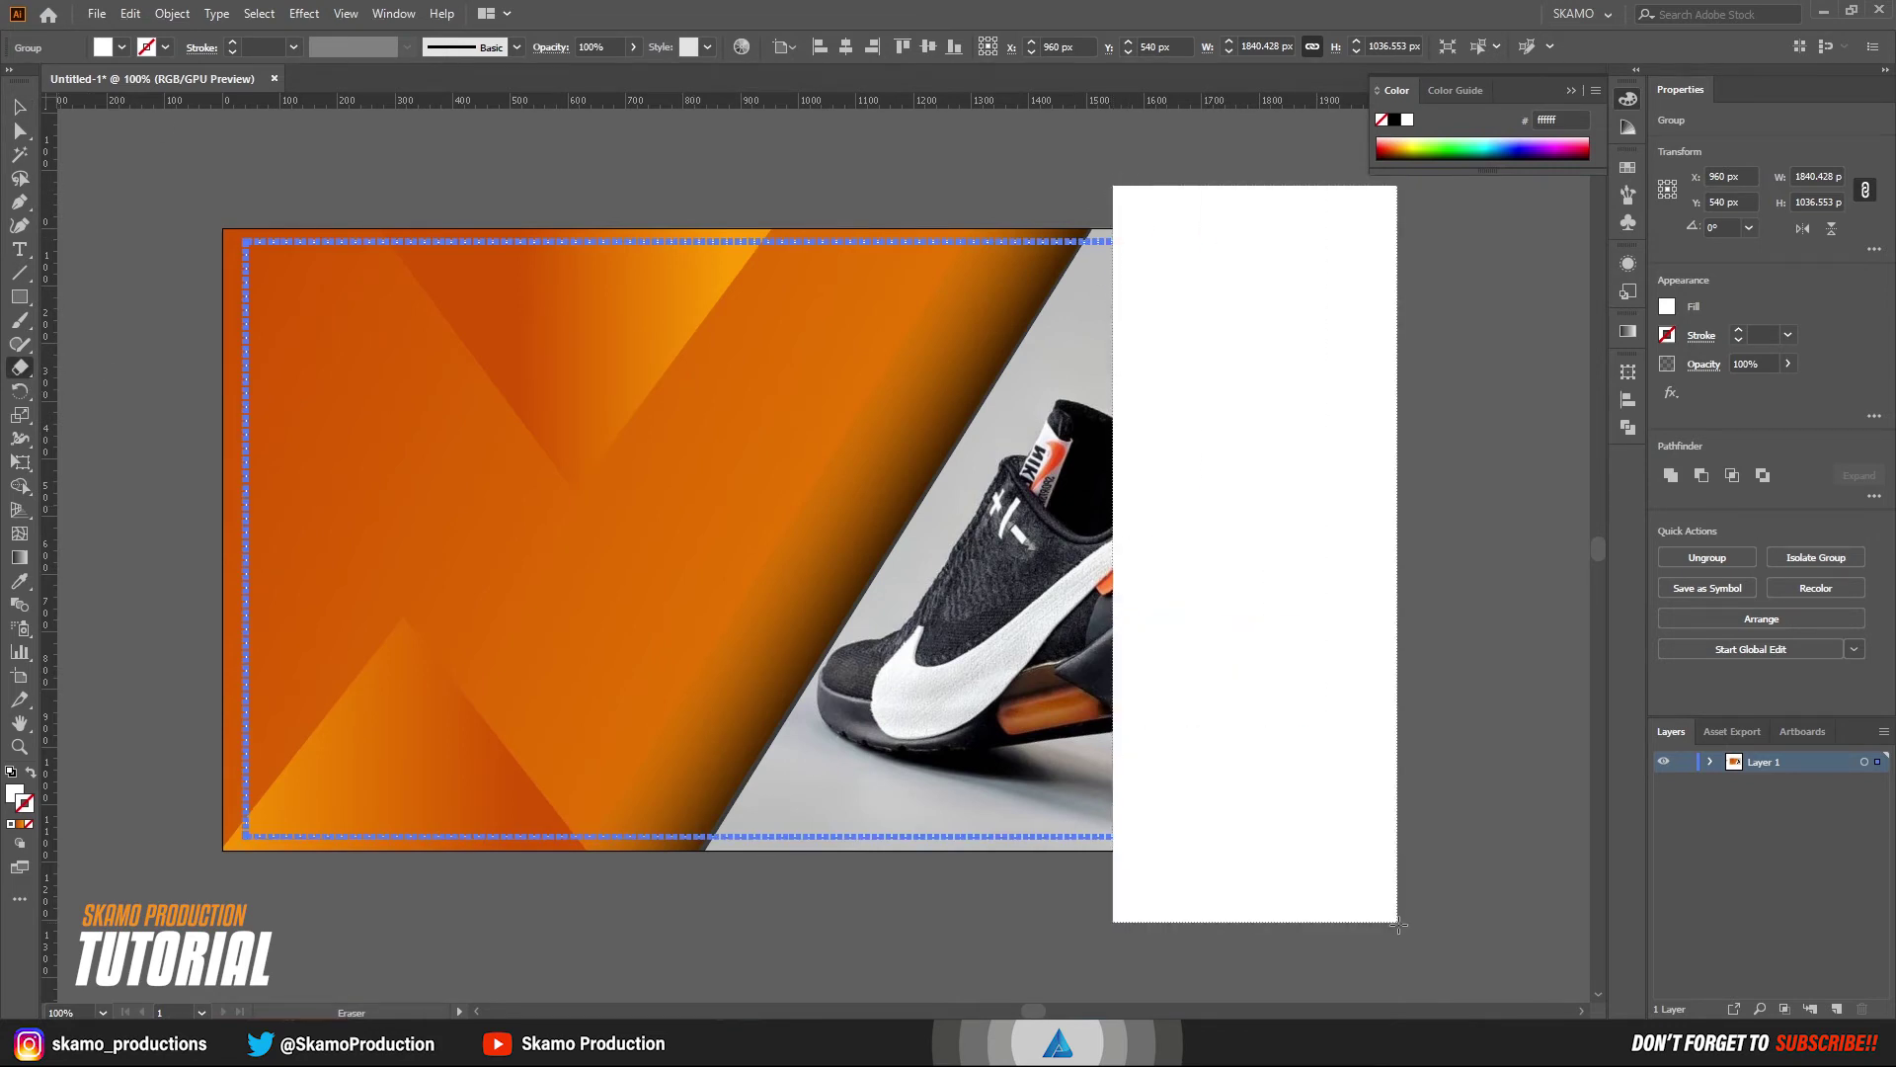
left_click_drag(816, 726, 1180, 938)
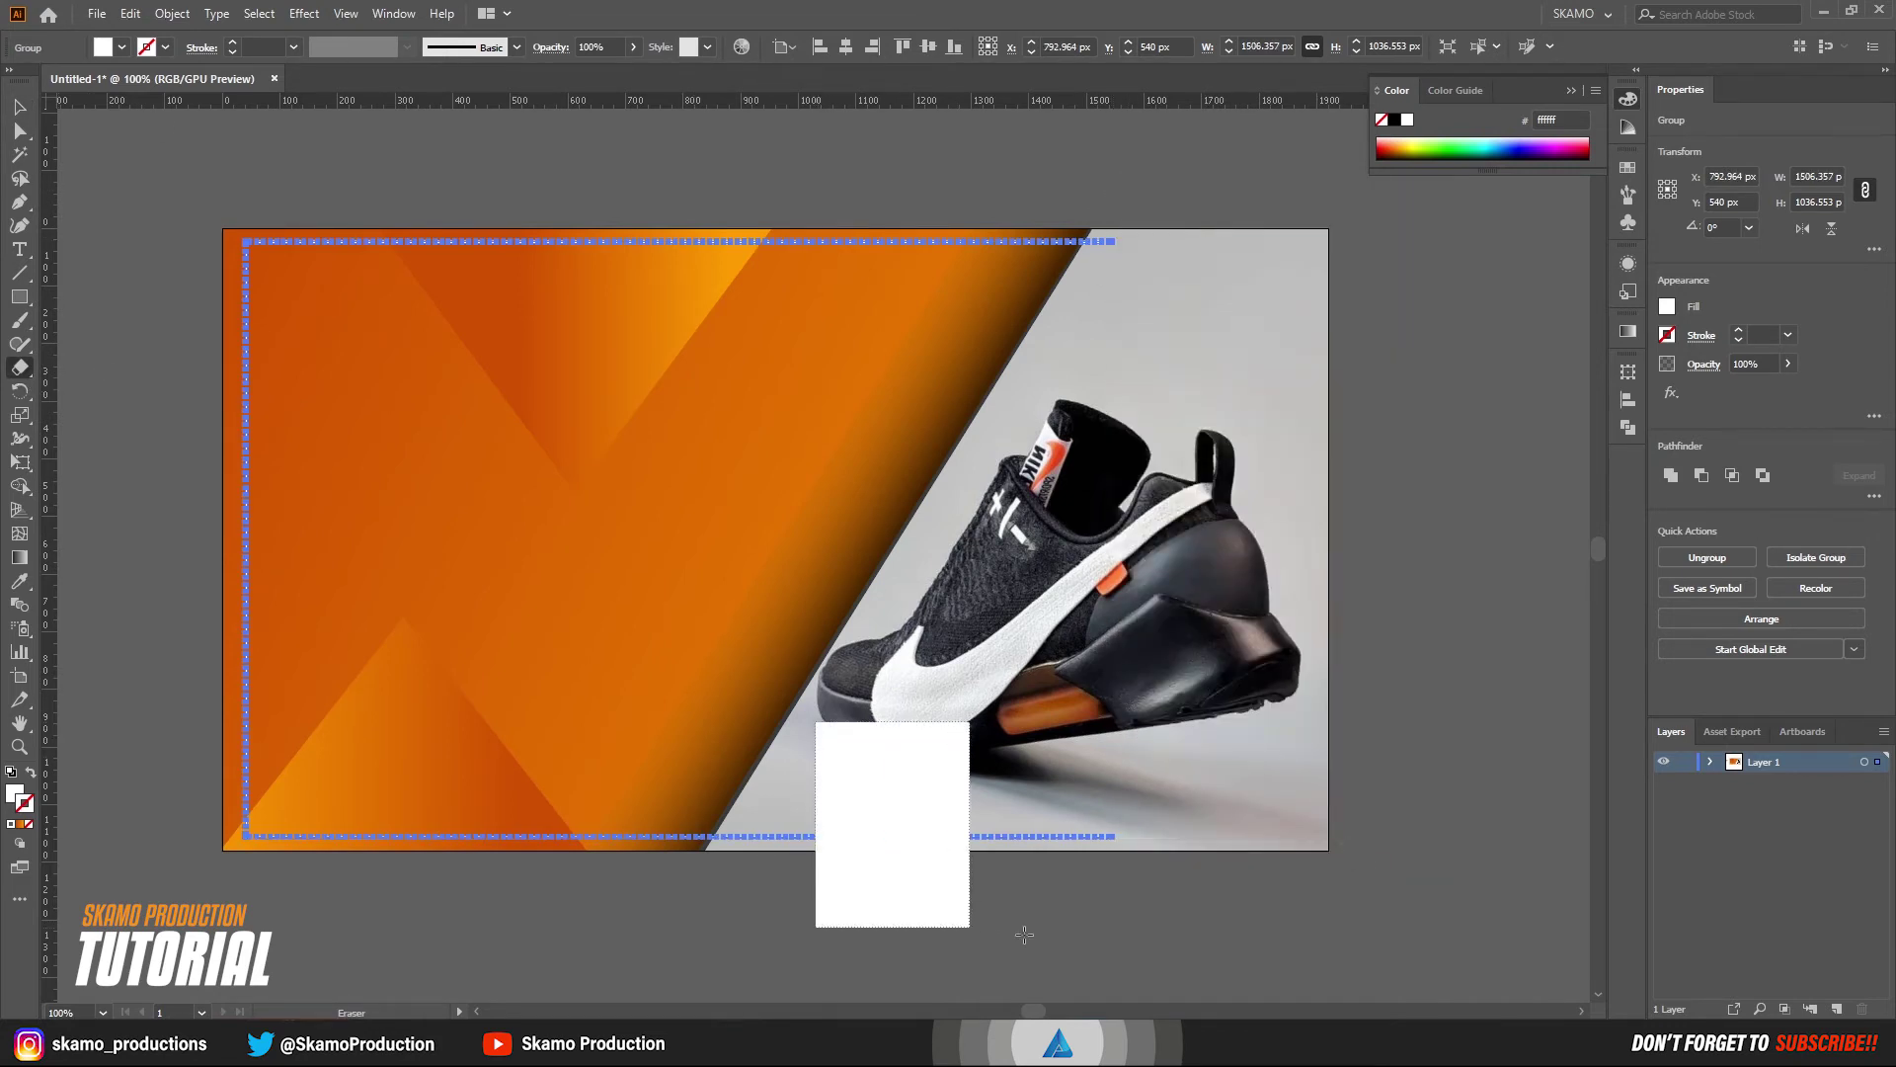
mouse_move(895, 900)
left_mouse_down()
mouse_move(752, 811)
mouse_move(721, 842)
left_mouse_up()
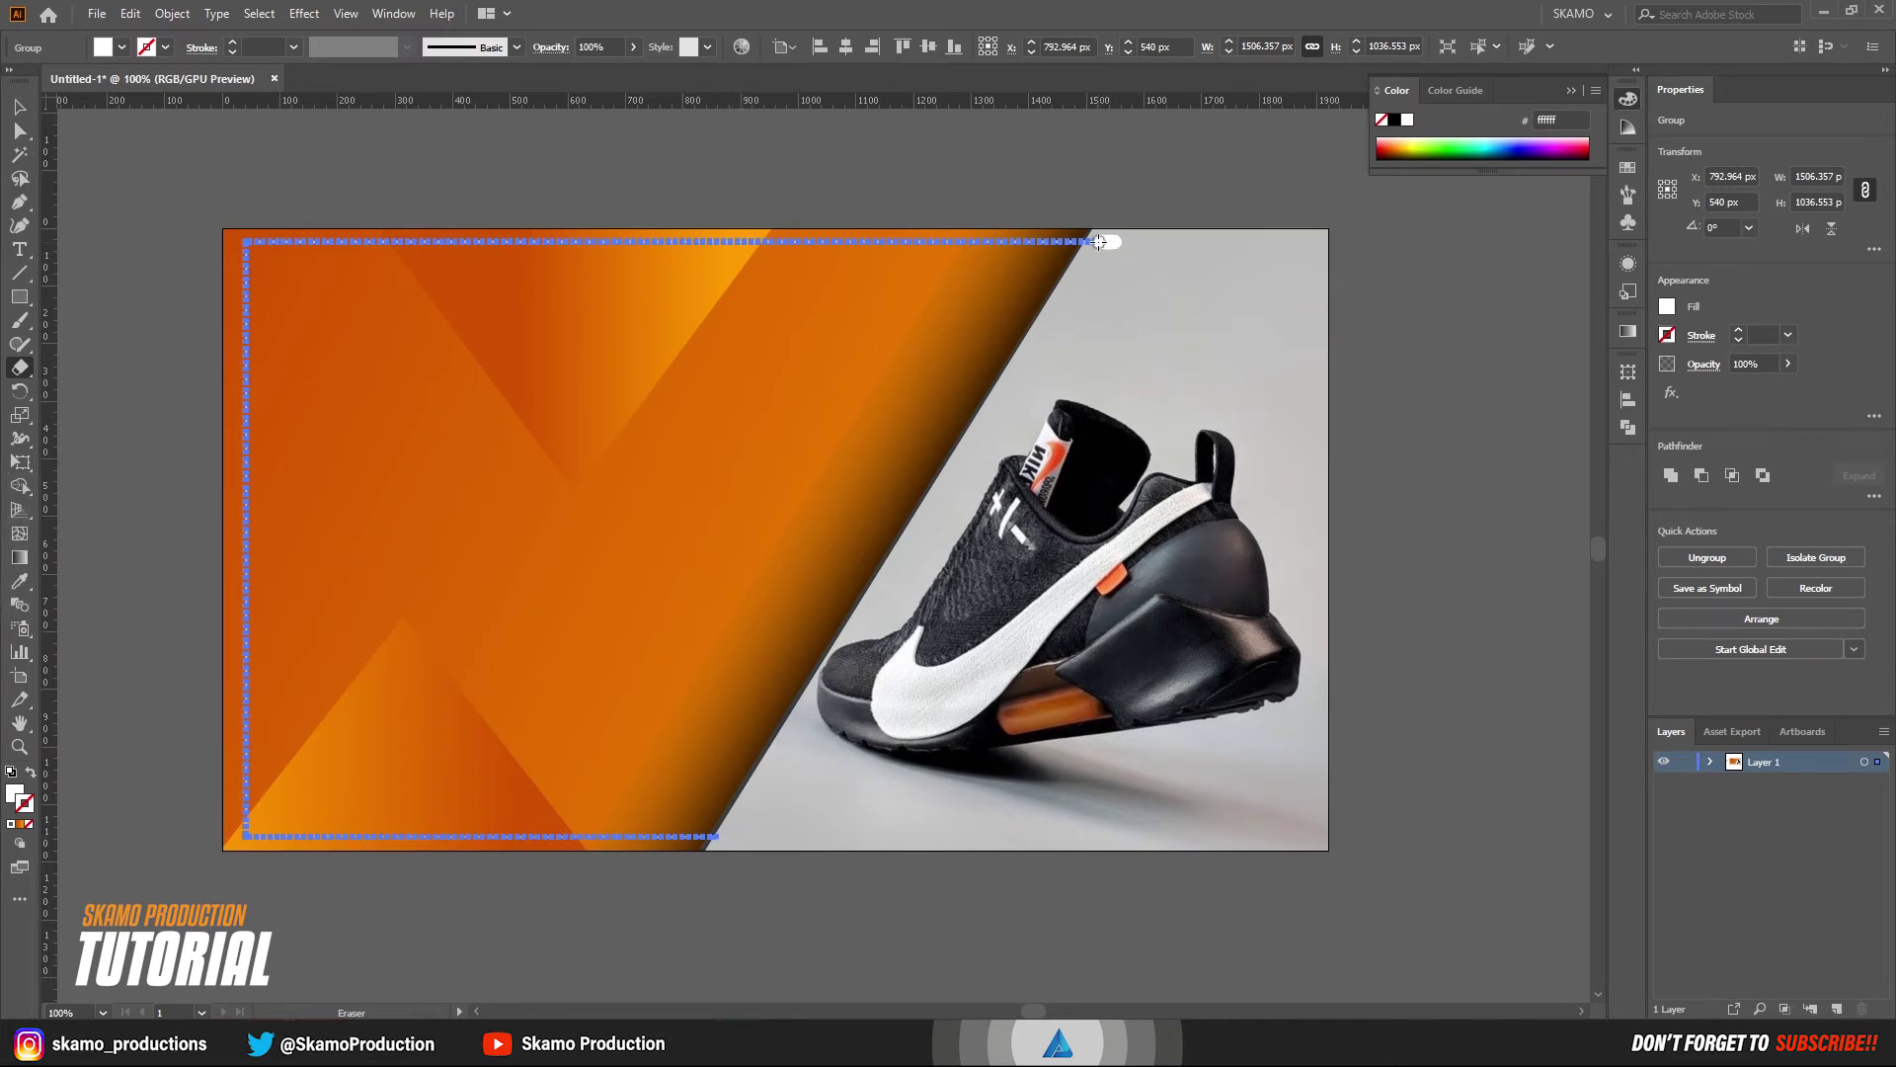
left_click_drag(1095, 238, 1096, 241)
left_click(20, 106)
left_click(125, 366)
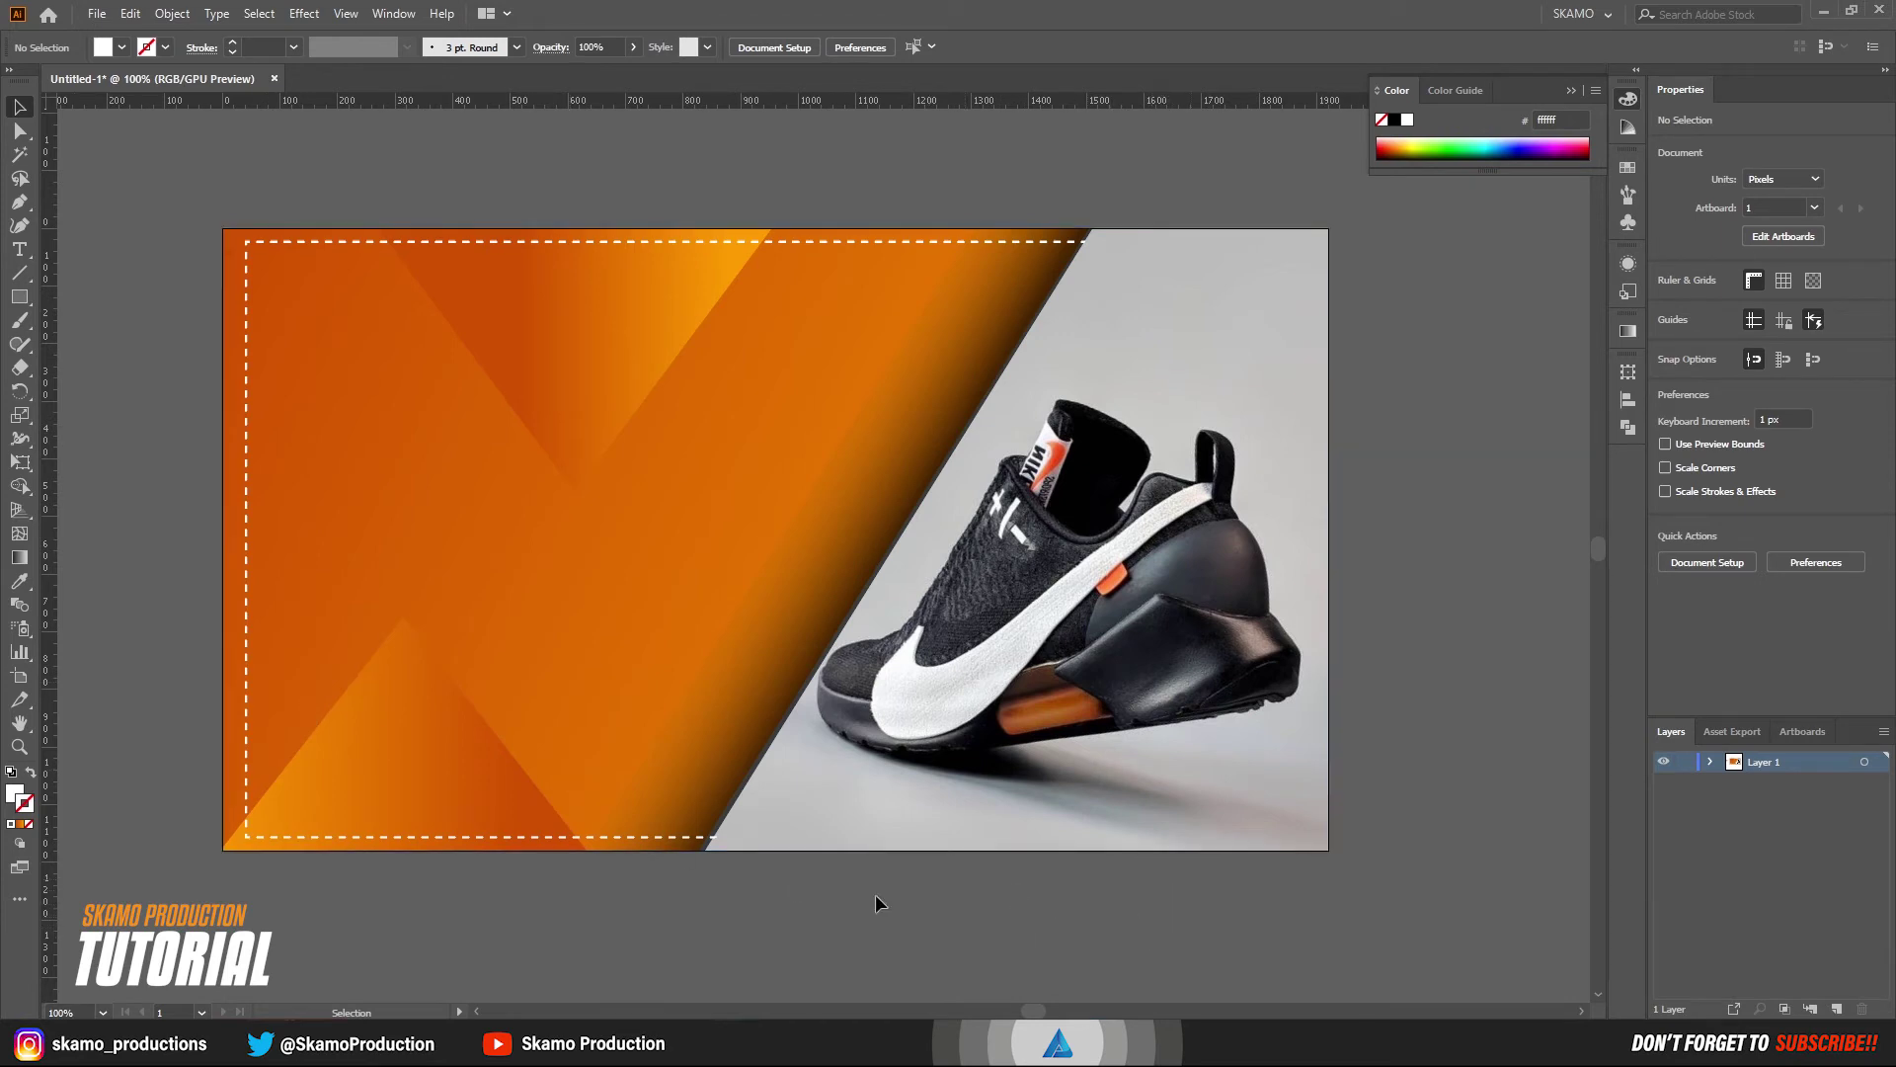
- Place the white NIKE logo at the banner's top-left and bring it forward
left_click_drag(776, 906, 724, 888)
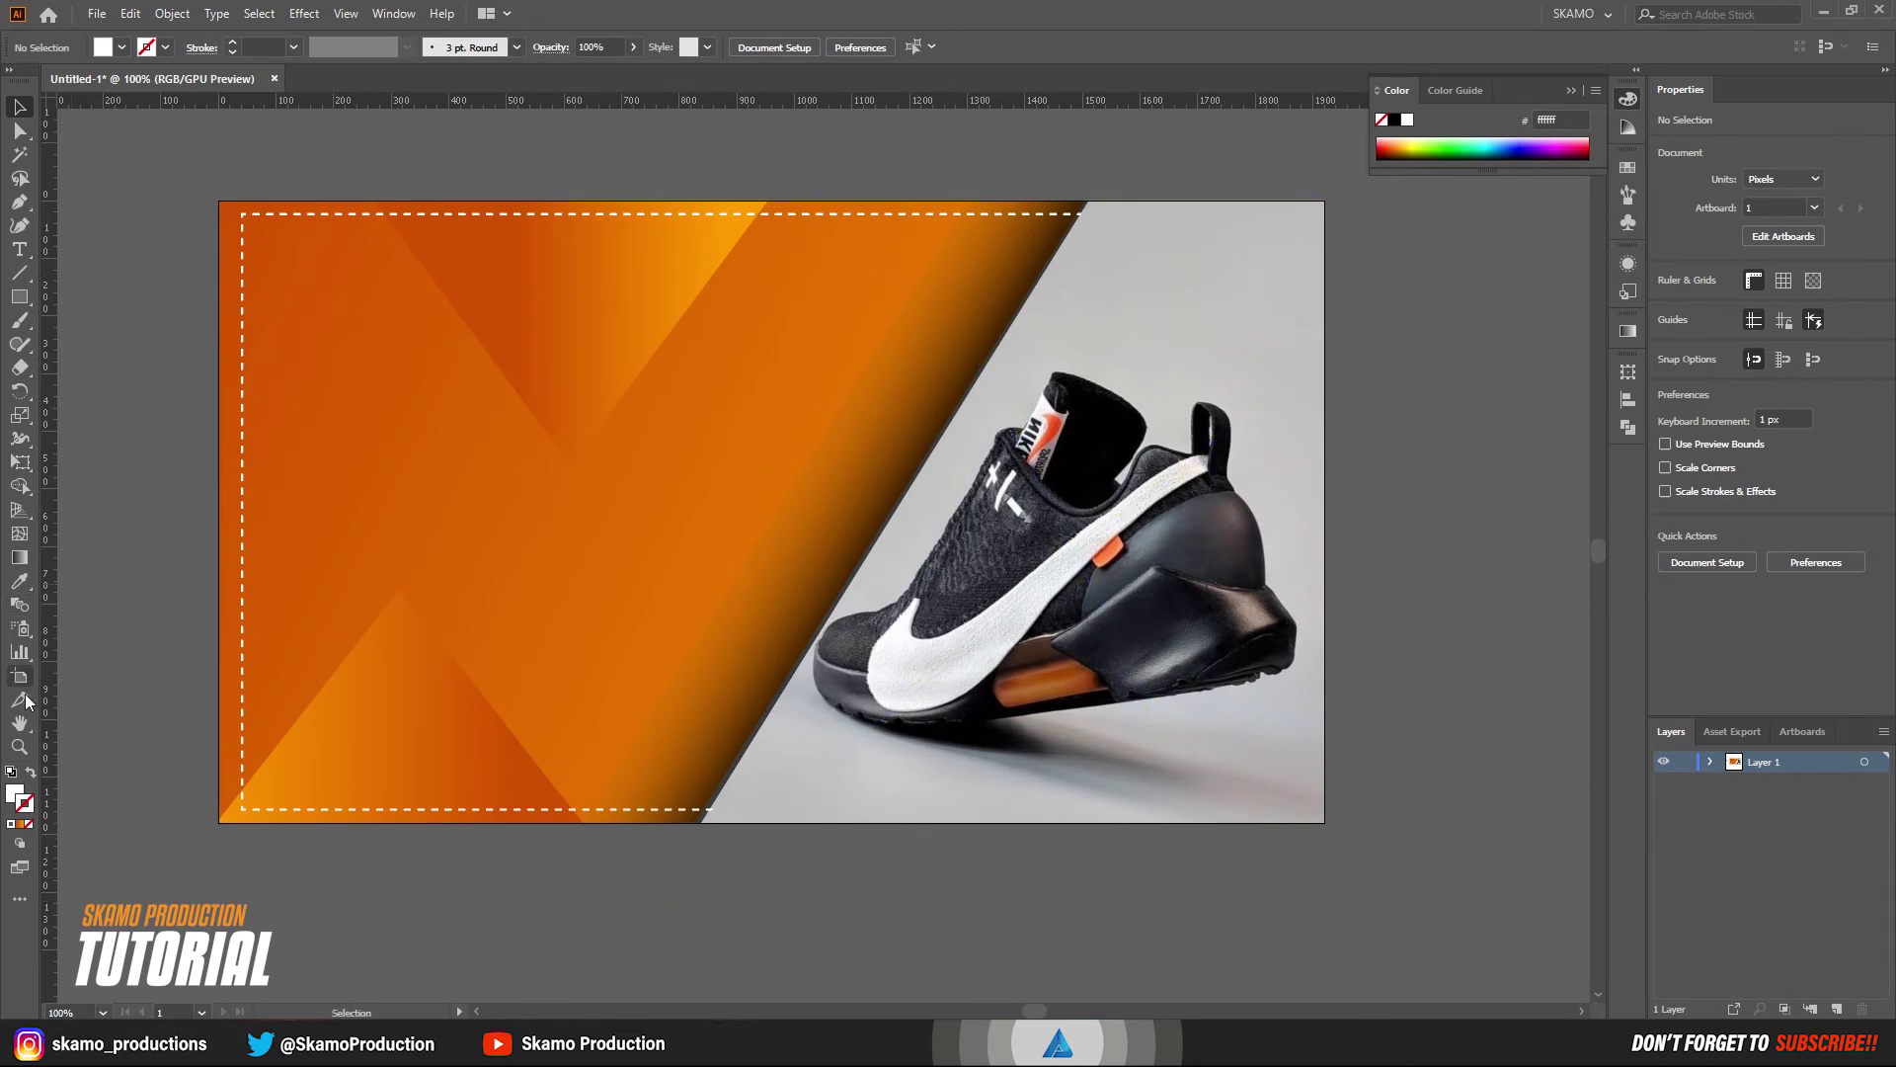
left_click_drag(129, 584, 344, 734)
left_click_drag(110, 526, 518, 417)
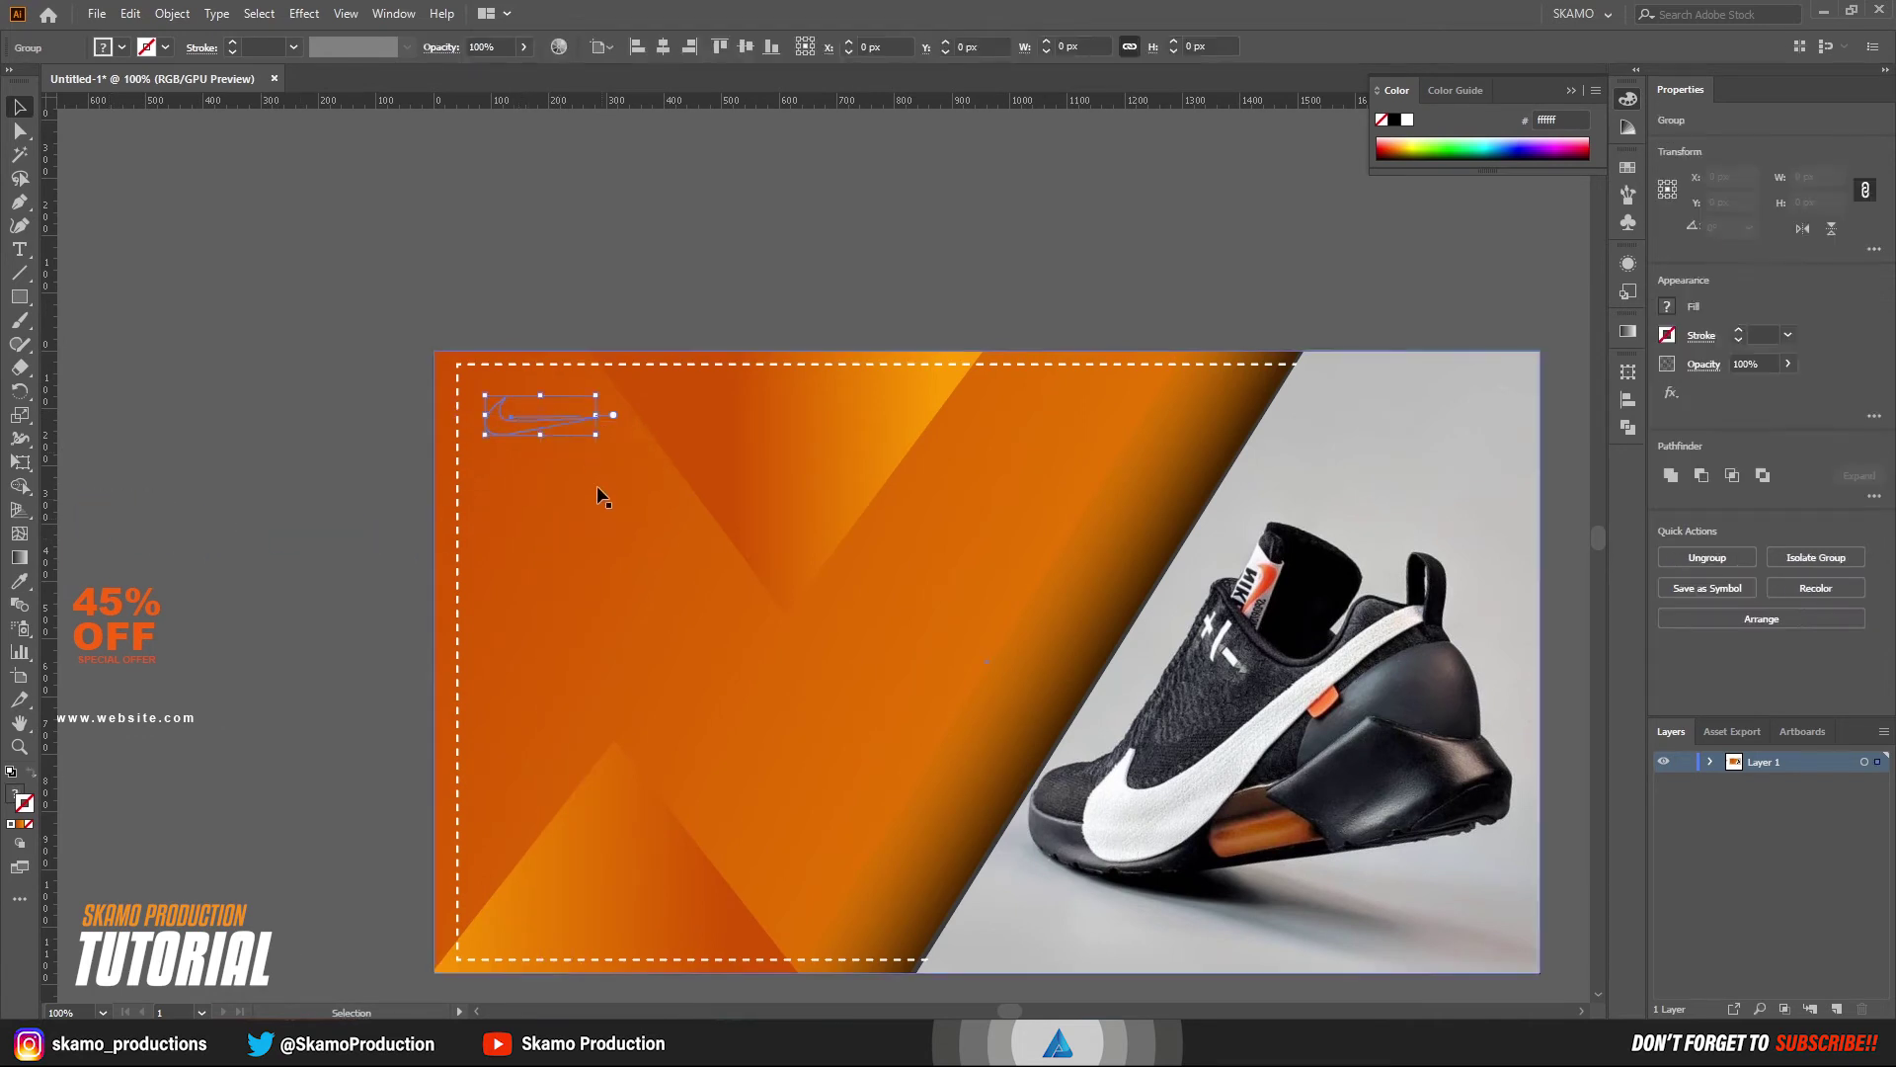
right_click(523, 421)
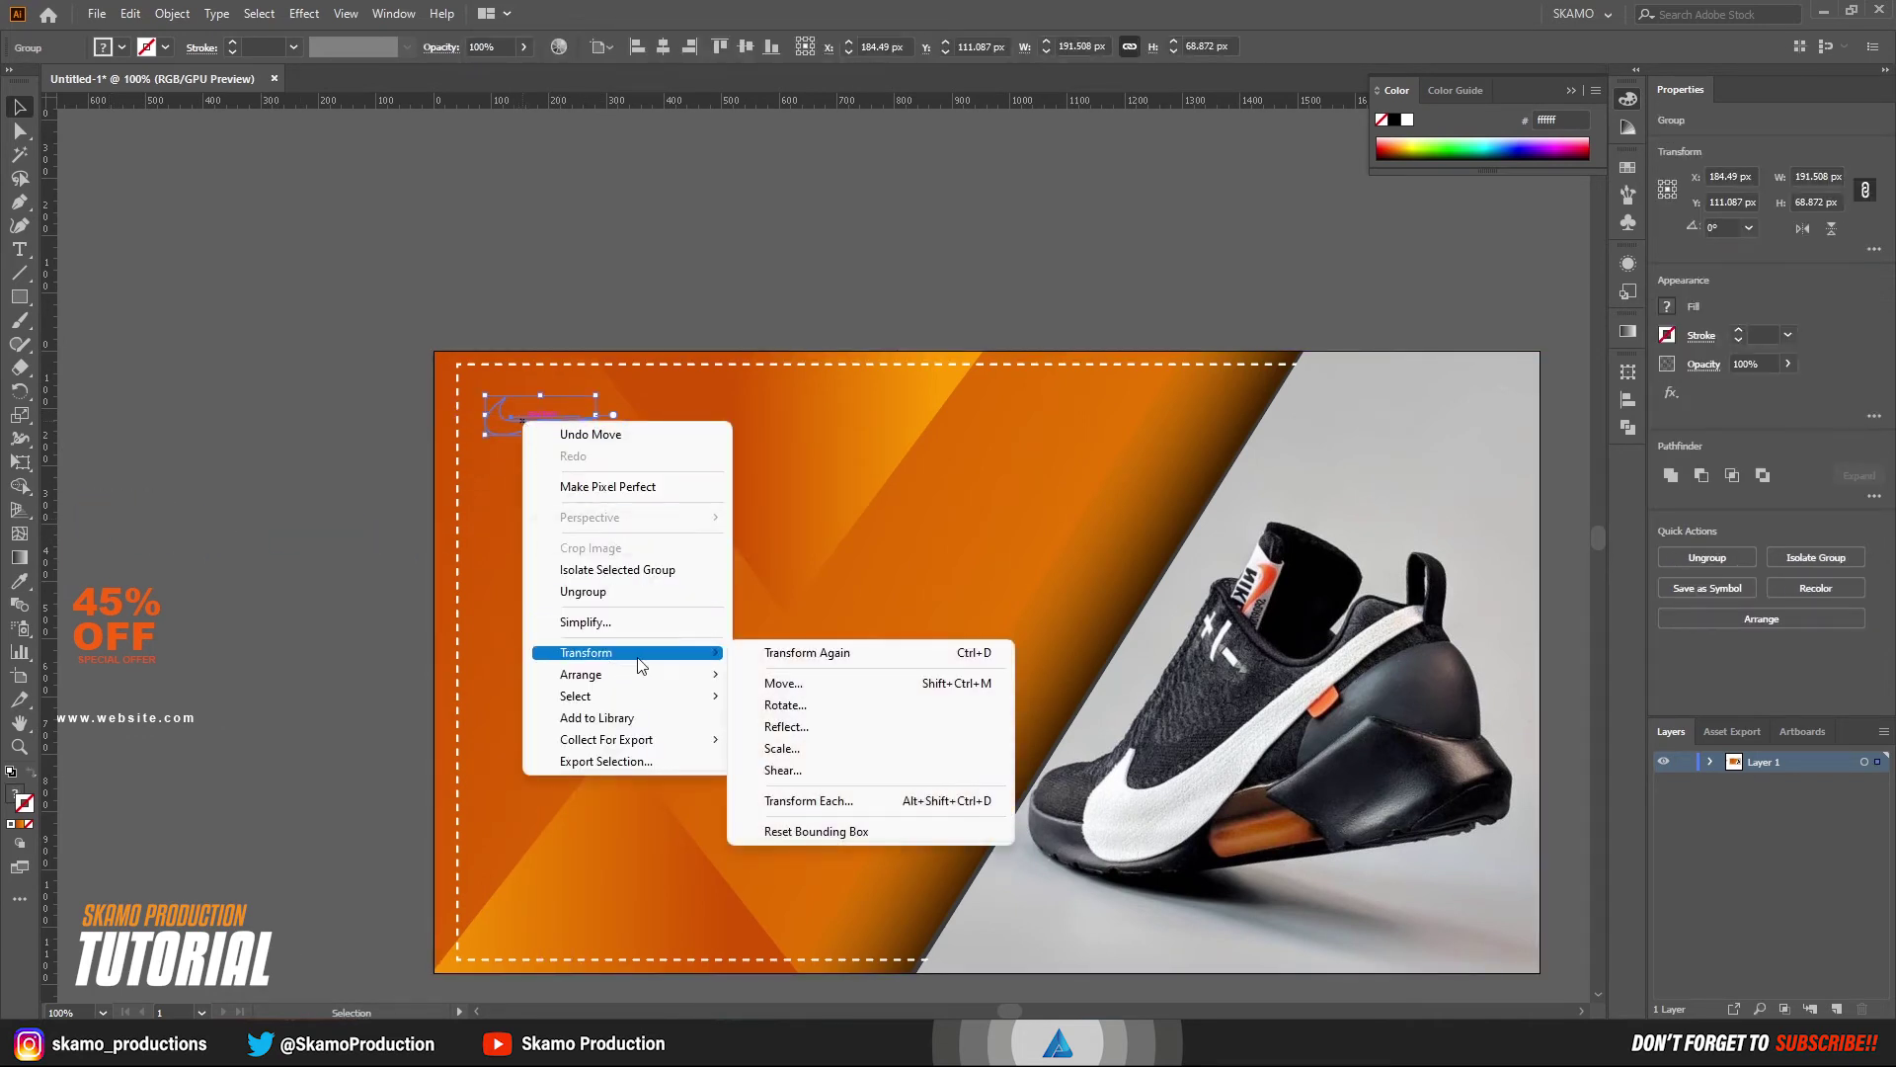
mouse_move(581, 674)
left_click(792, 695)
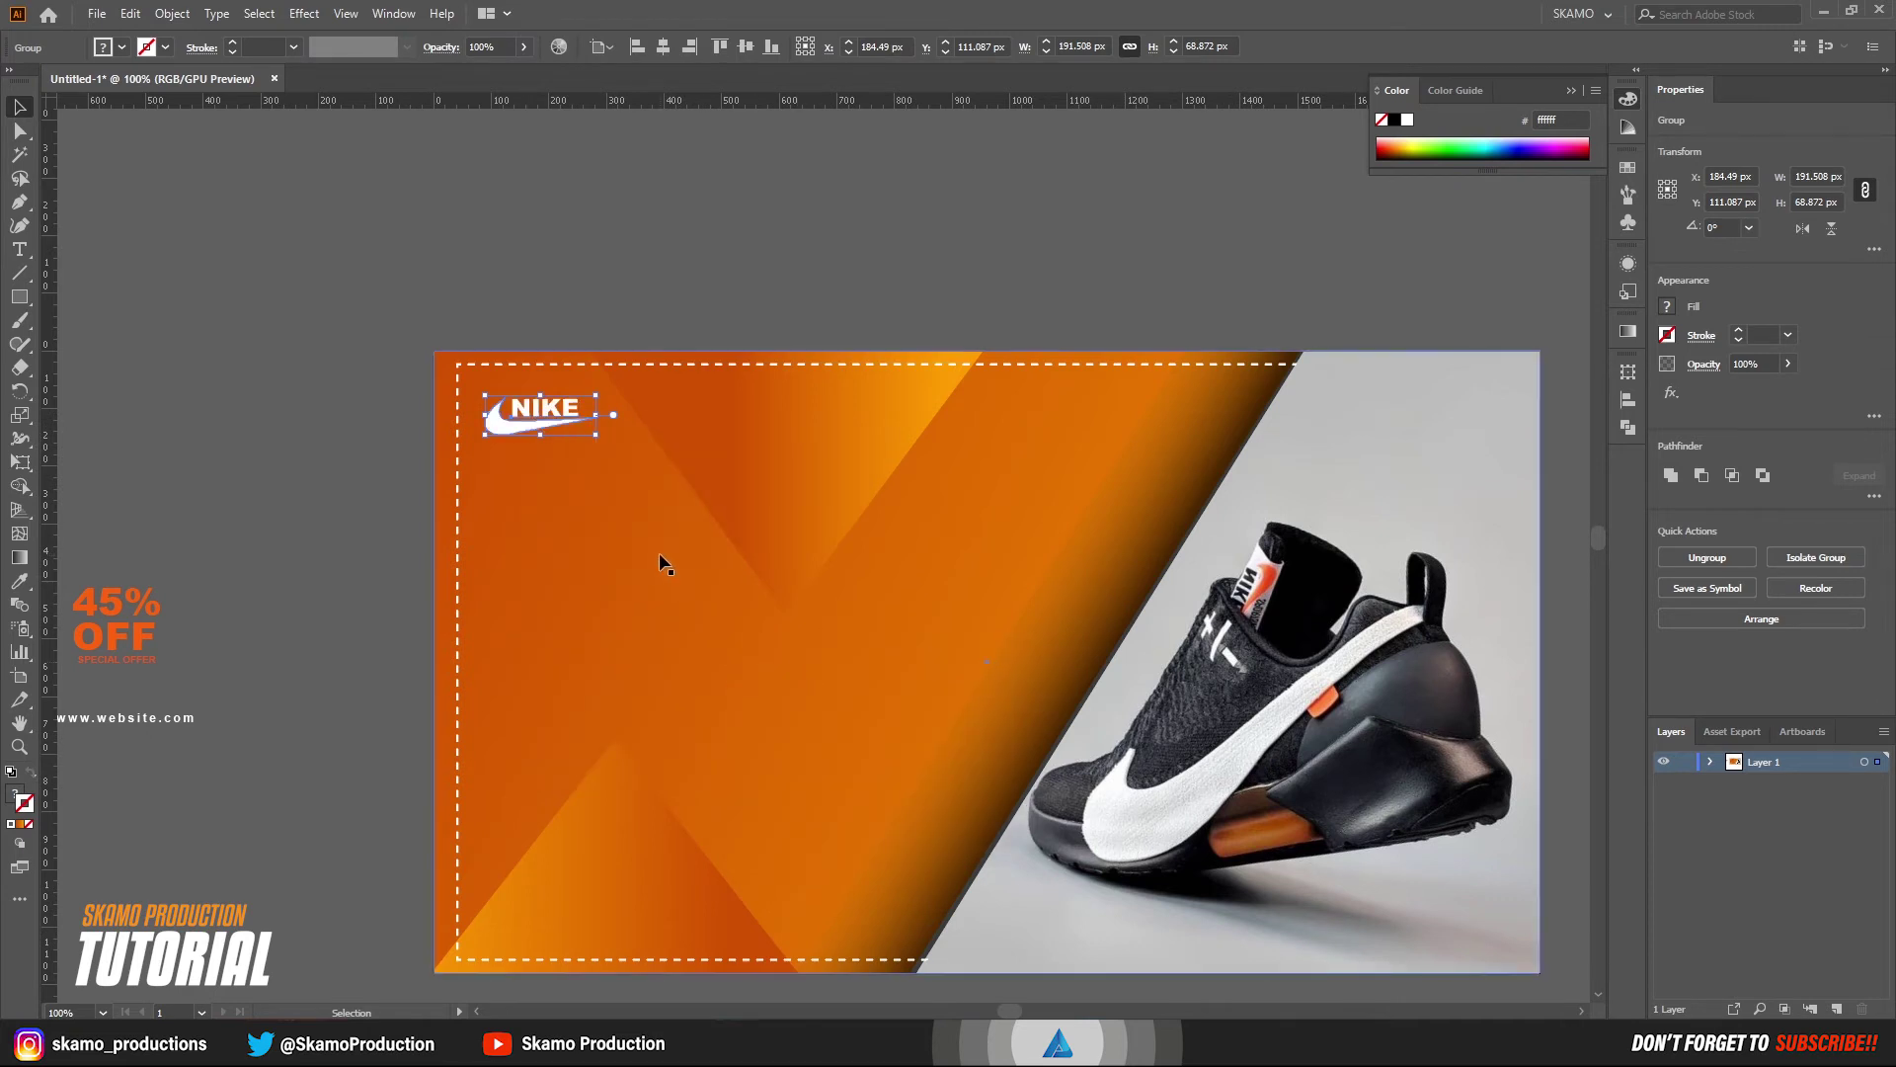
- Place the 45% OFF text in the top-right corner, in front of the photo
left_click_drag(729, 656, 832, 655)
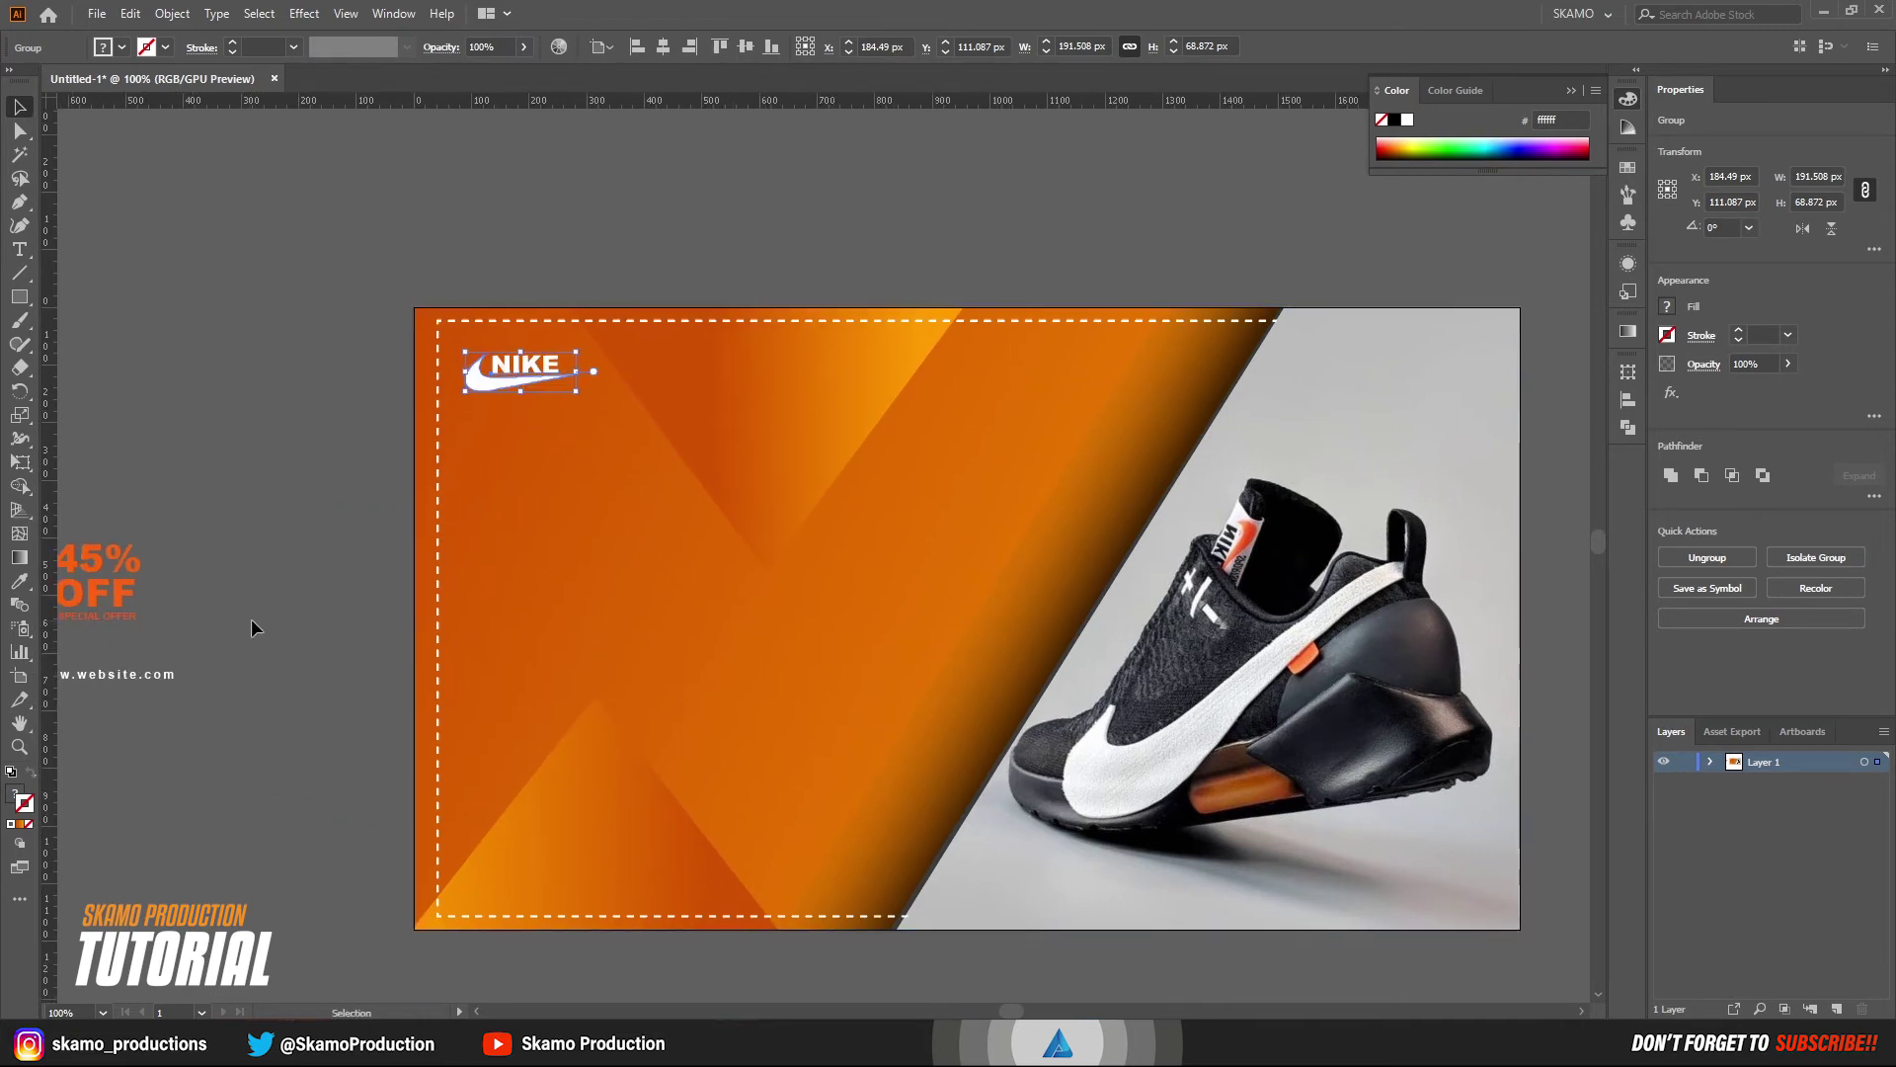
left_click_drag(135, 612, 1422, 499)
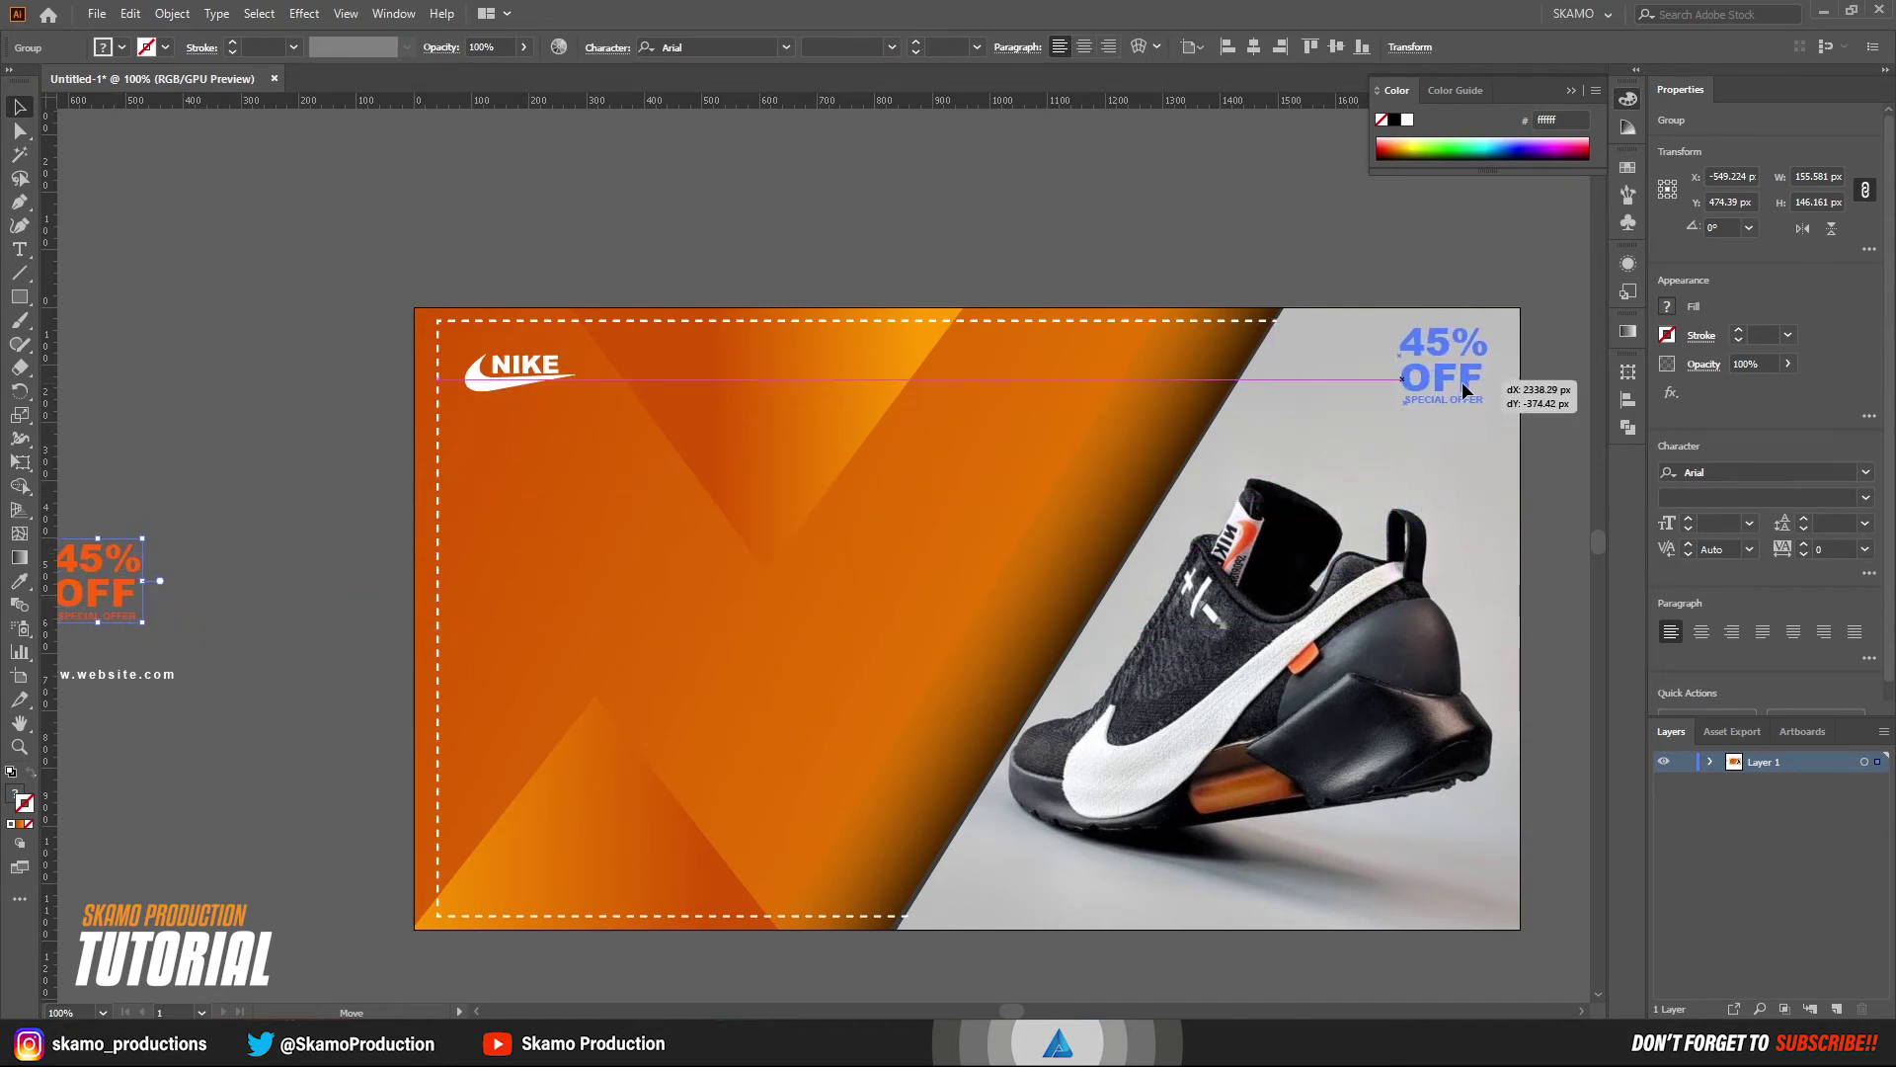
left_click_drag(1422, 498, 1466, 387)
right_click(1466, 388)
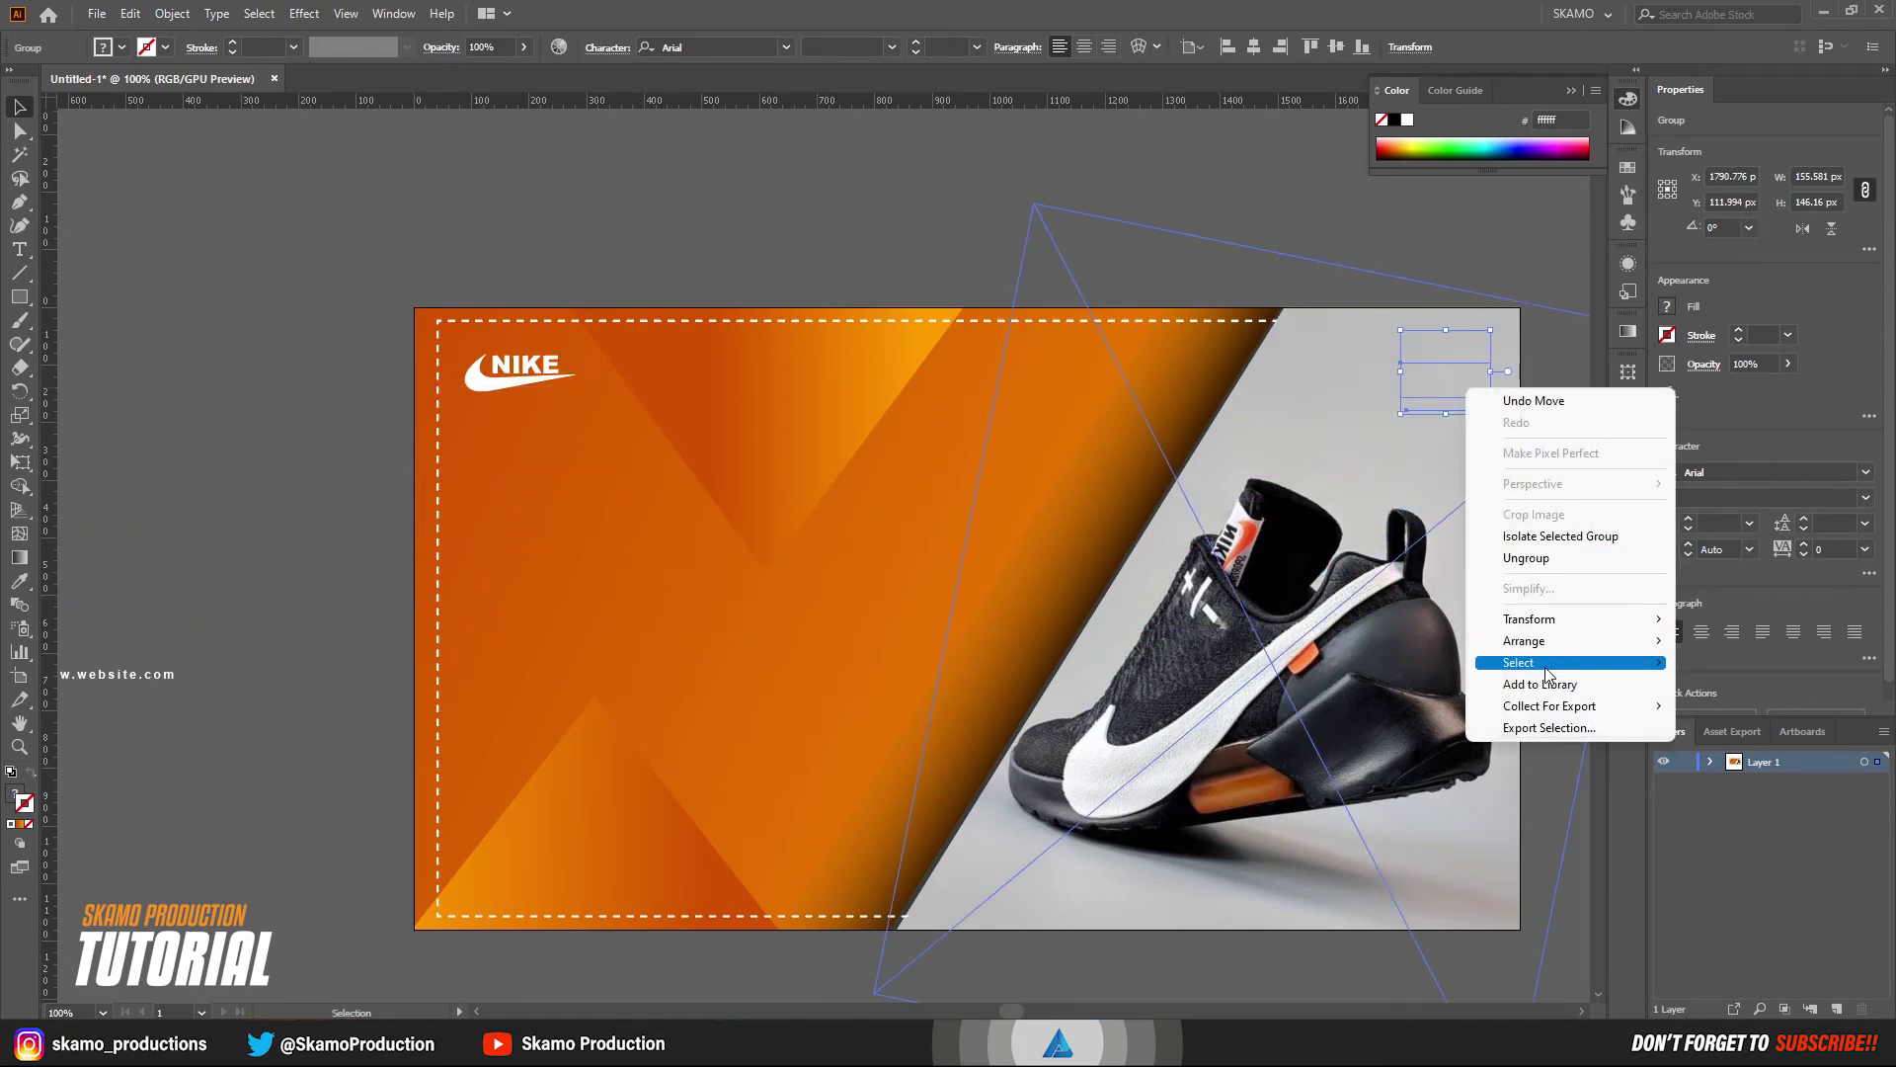
mouse_move(1525, 640)
left_click(1378, 652)
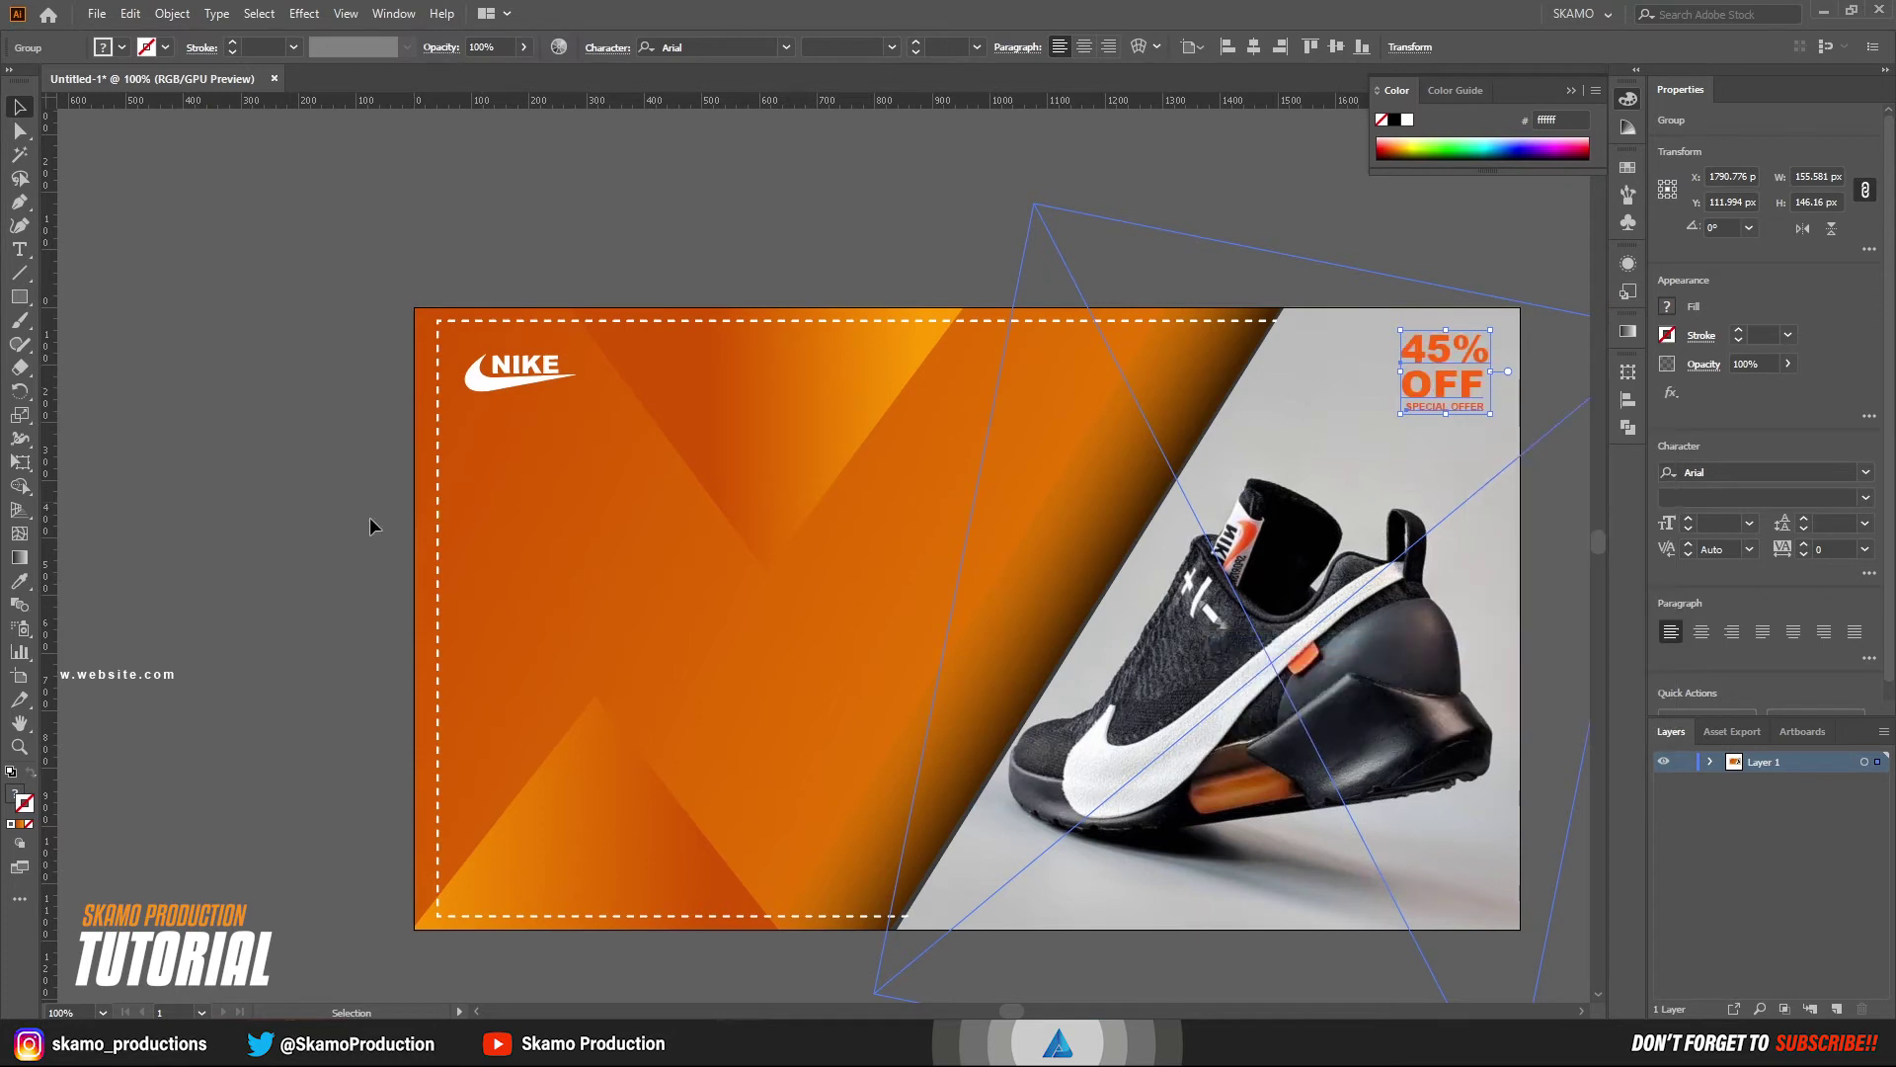
left_click(304, 587)
left_click_drag(830, 749, 635, 711)
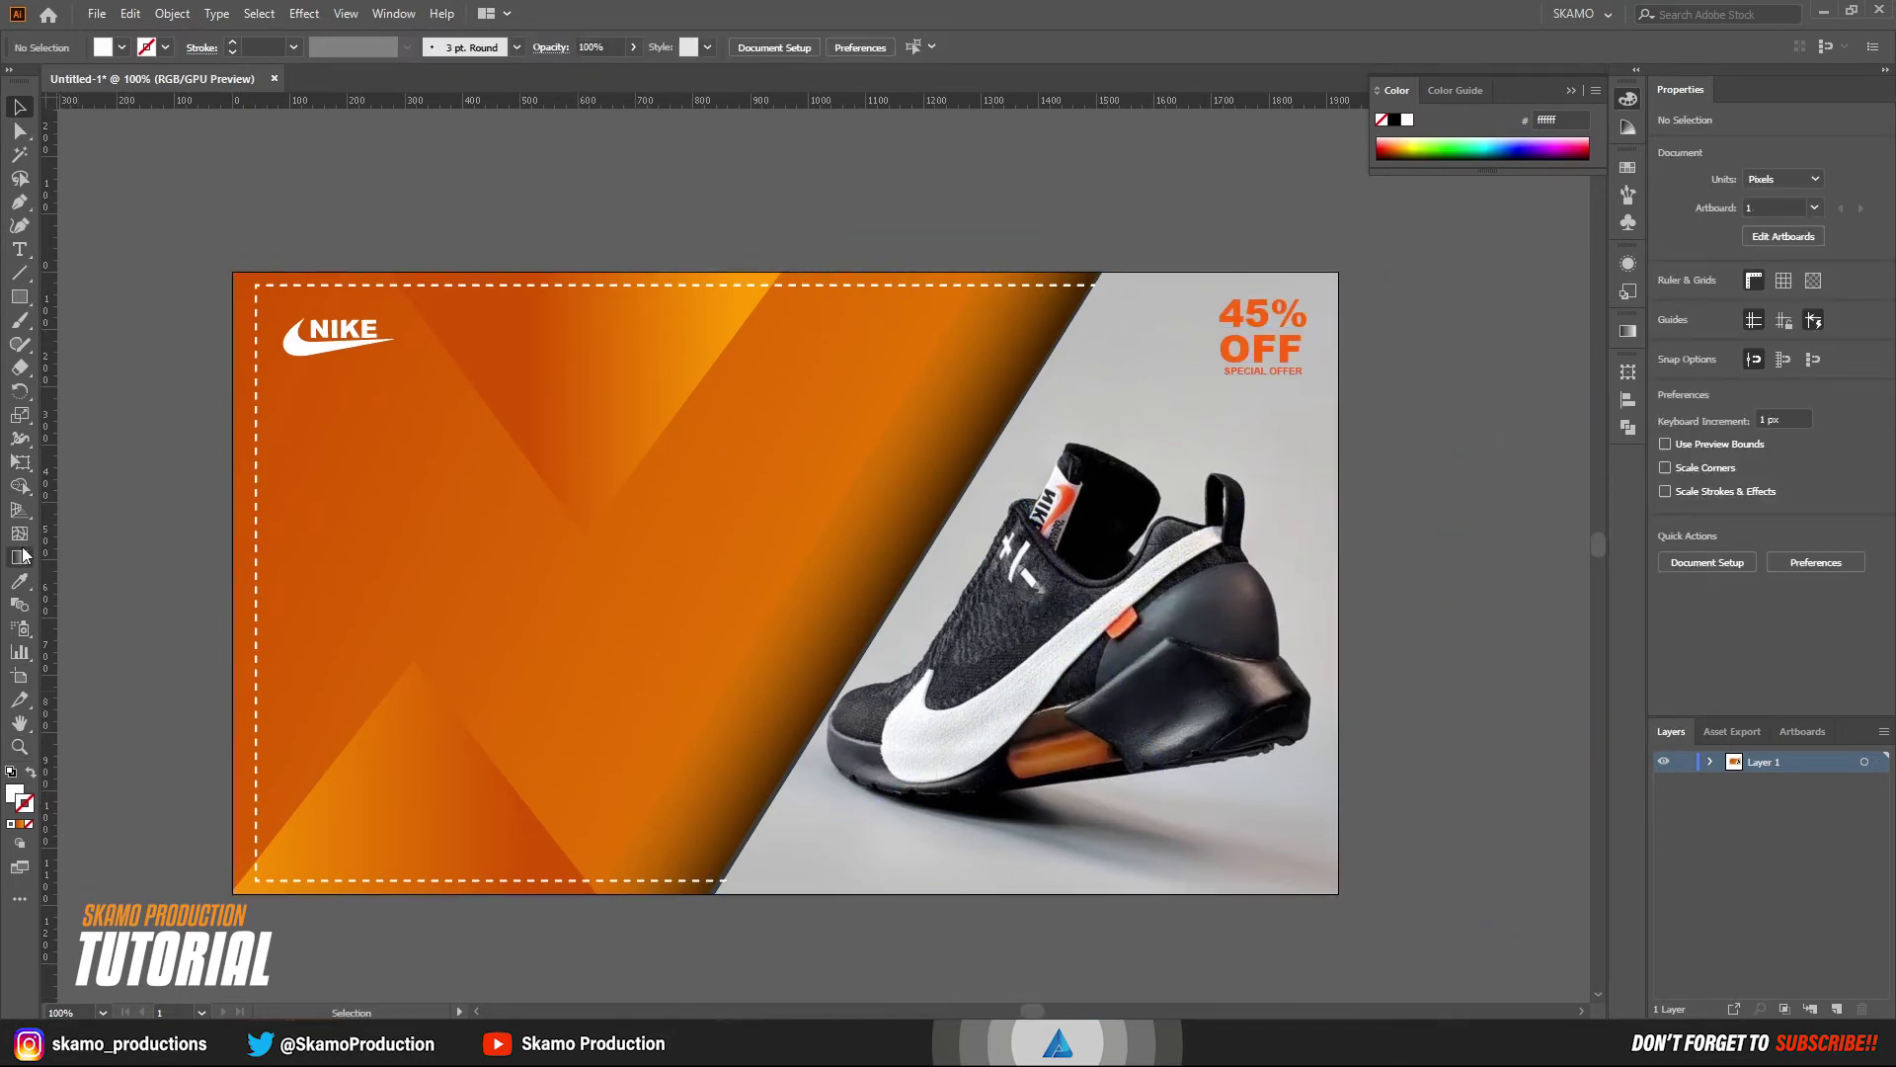
- Draw a white rounded rectangle at the banner's lower left, fully rounded into a pill
left_click(19, 297)
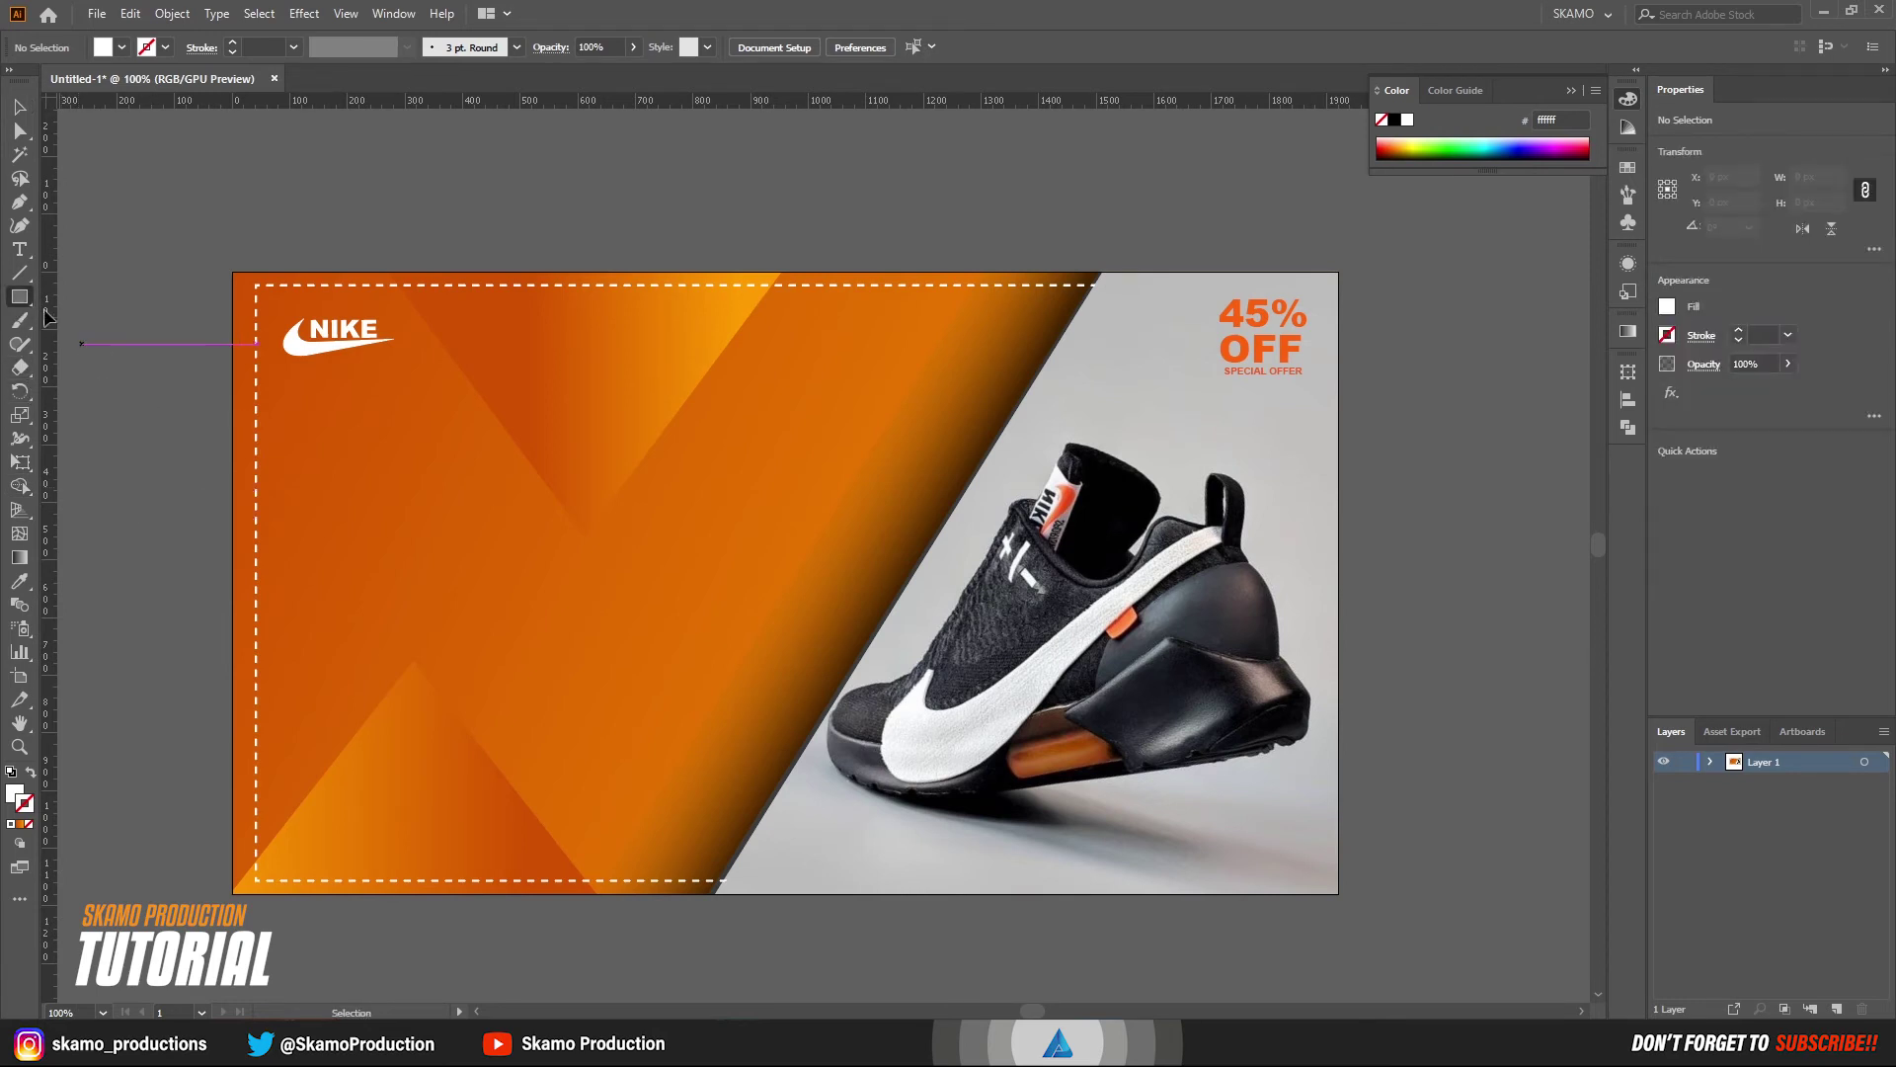
left_click_drag(19, 297, 99, 320)
left_click_drag(286, 821, 407, 863)
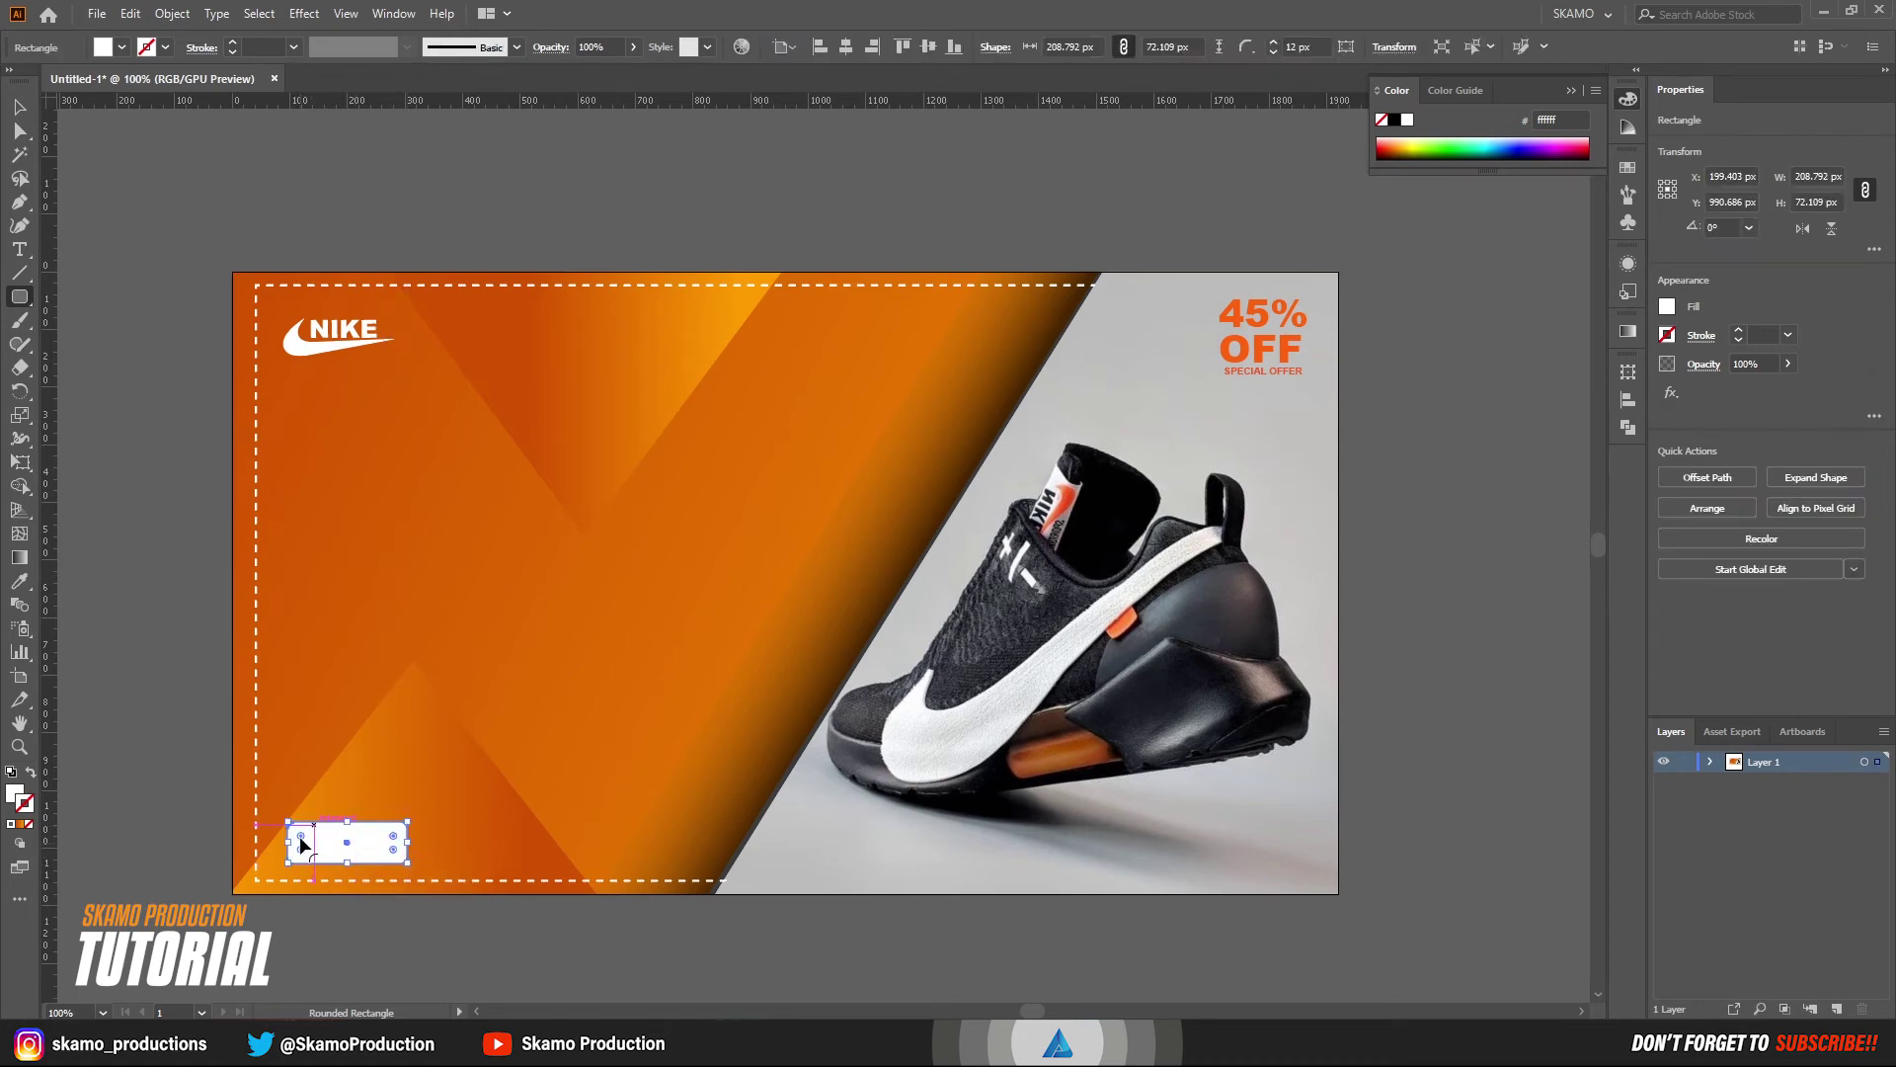
left_click_drag(301, 837, 326, 845)
key("v")
left_click_drag(632, 737, 630, 682)
left_click(139, 453)
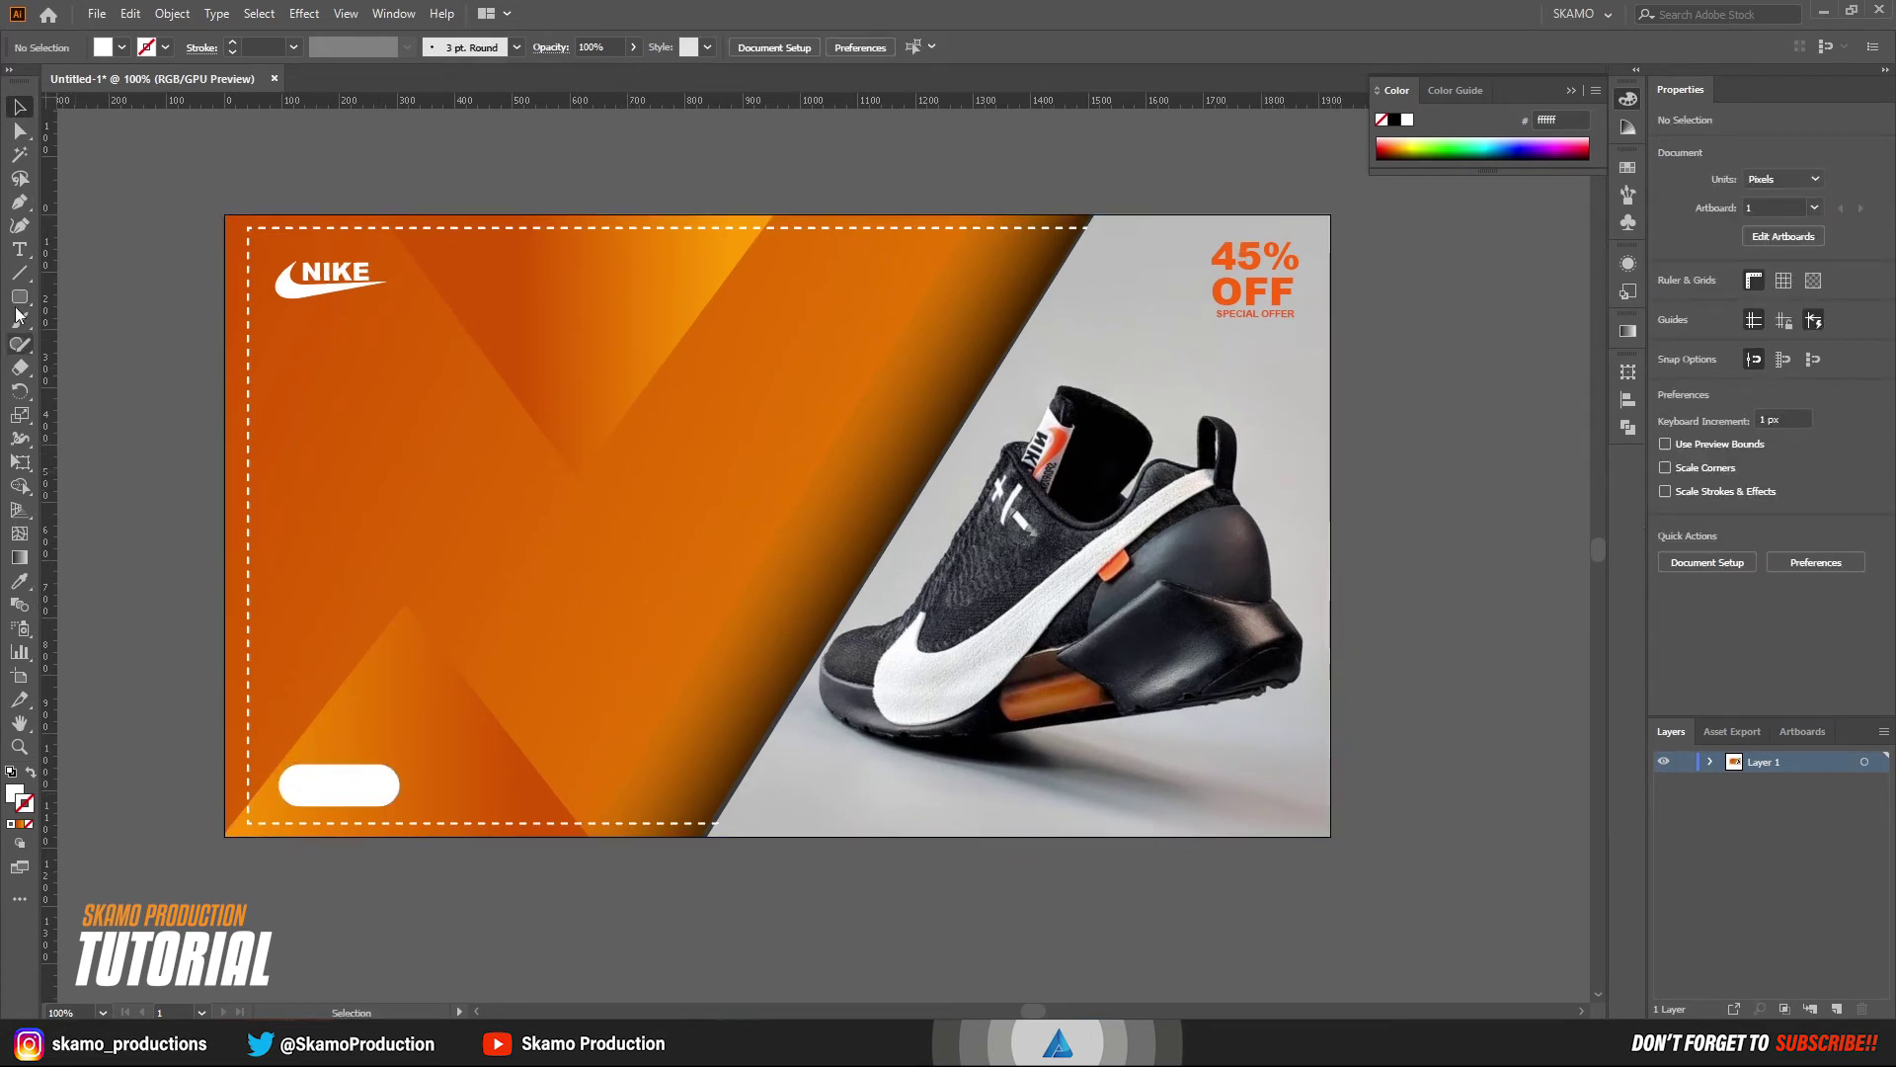
- Create the ORDER NOW text object beside the artboard and delete a stray empty text box
left_click(19, 249)
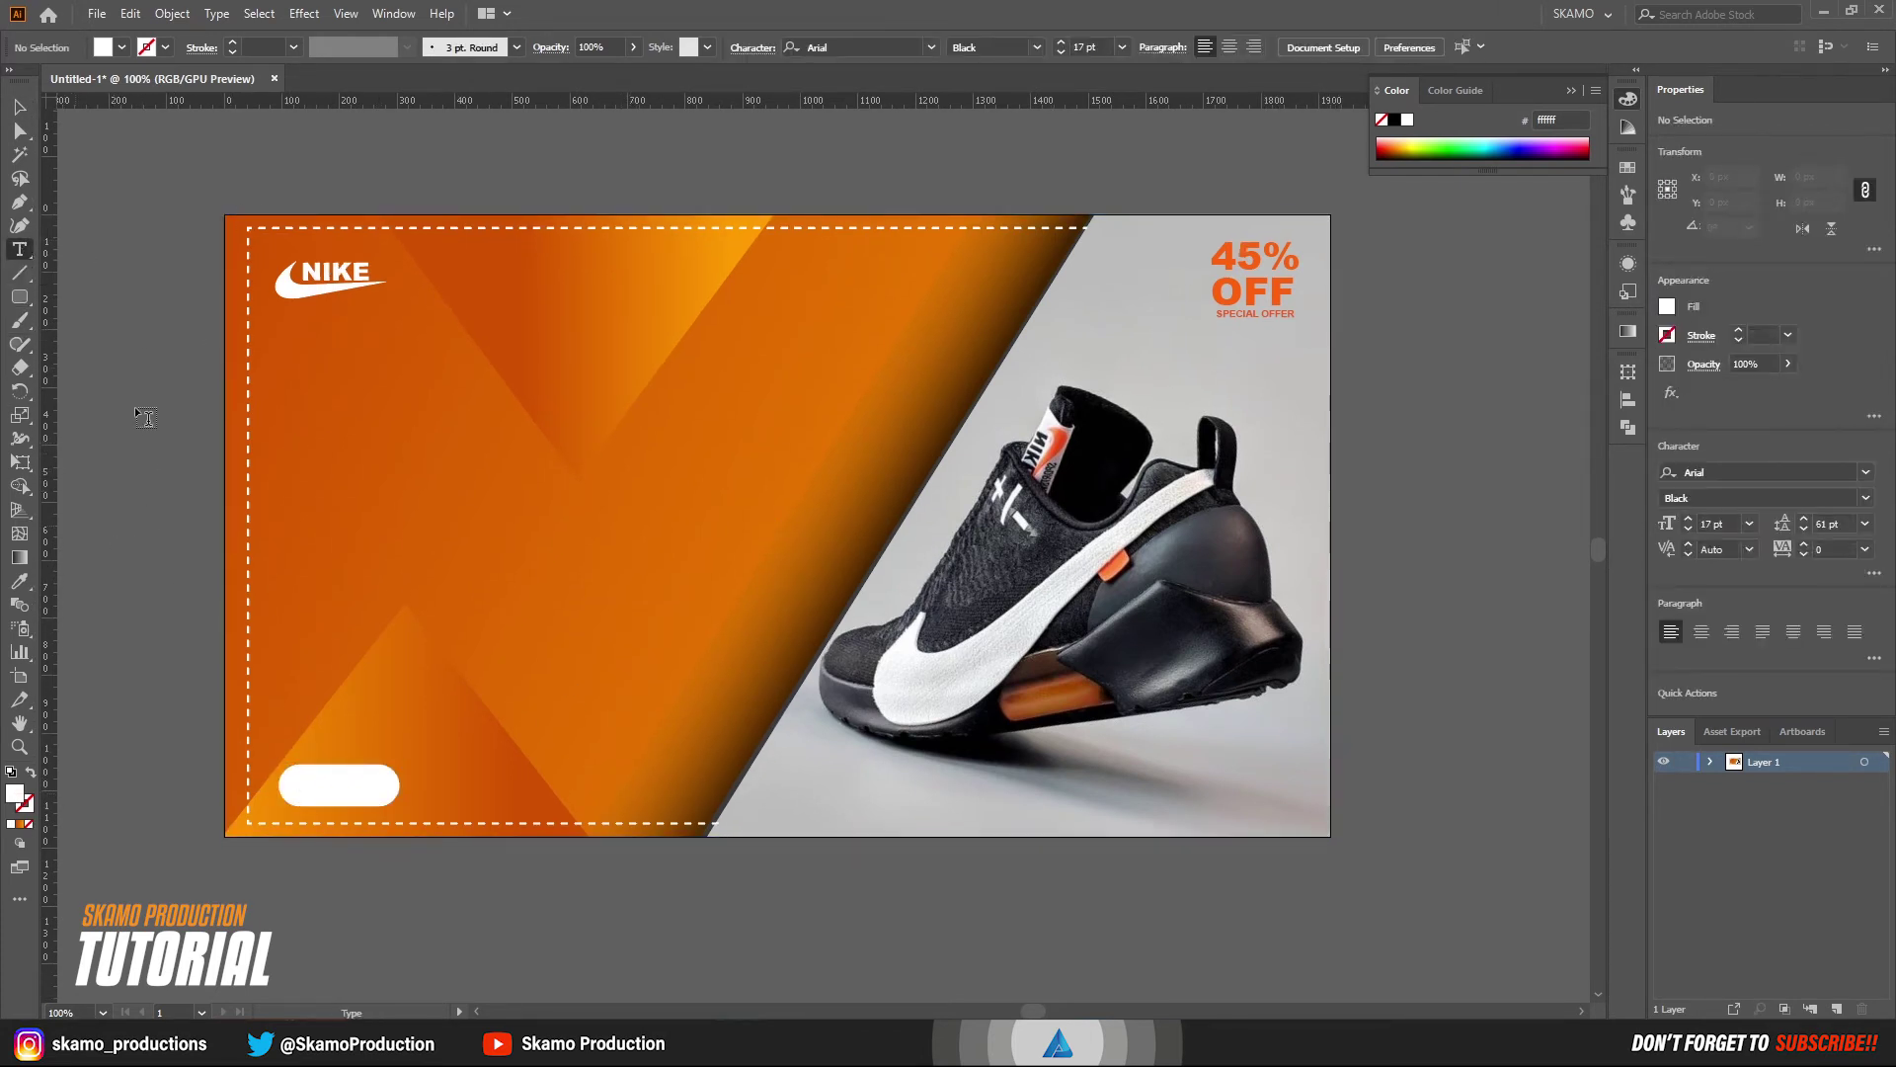
left_click(102, 504)
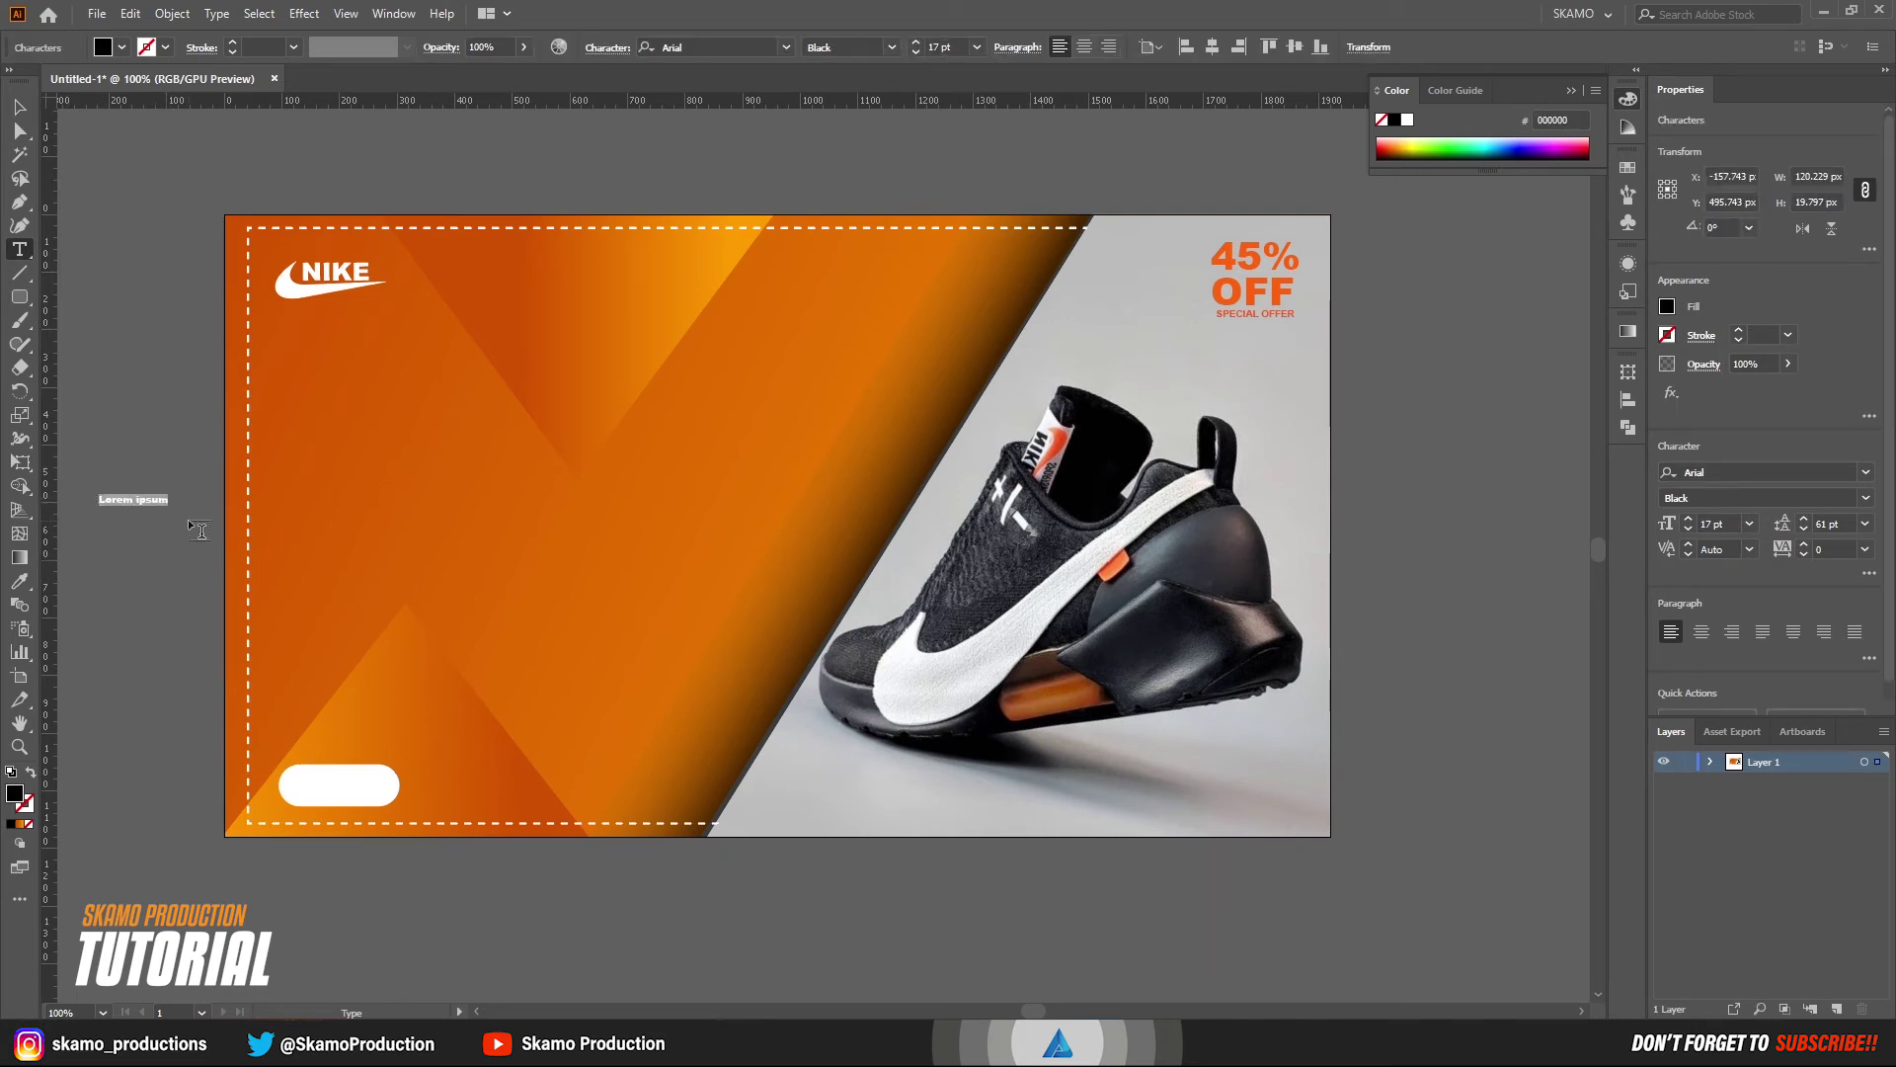
type("ORDER NOW")
left_click_drag(135, 499, 167, 545)
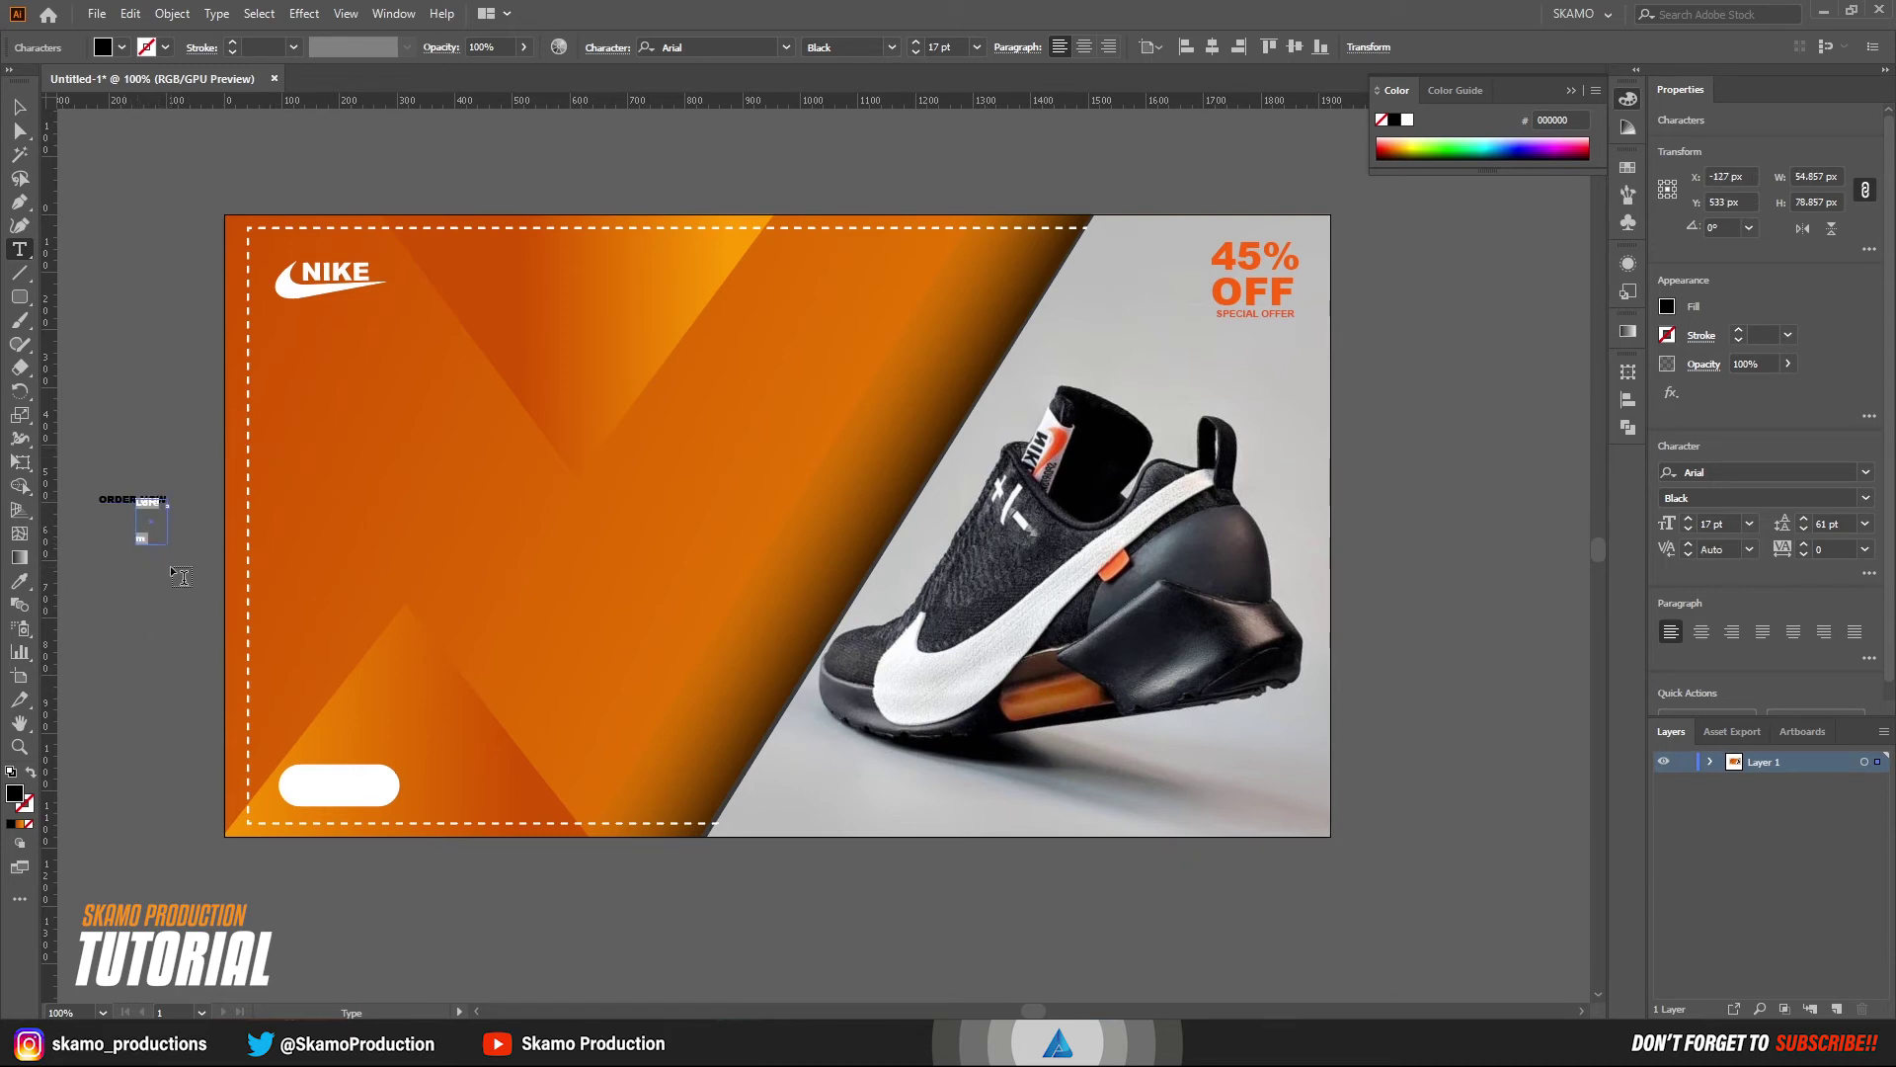
key("Escape")
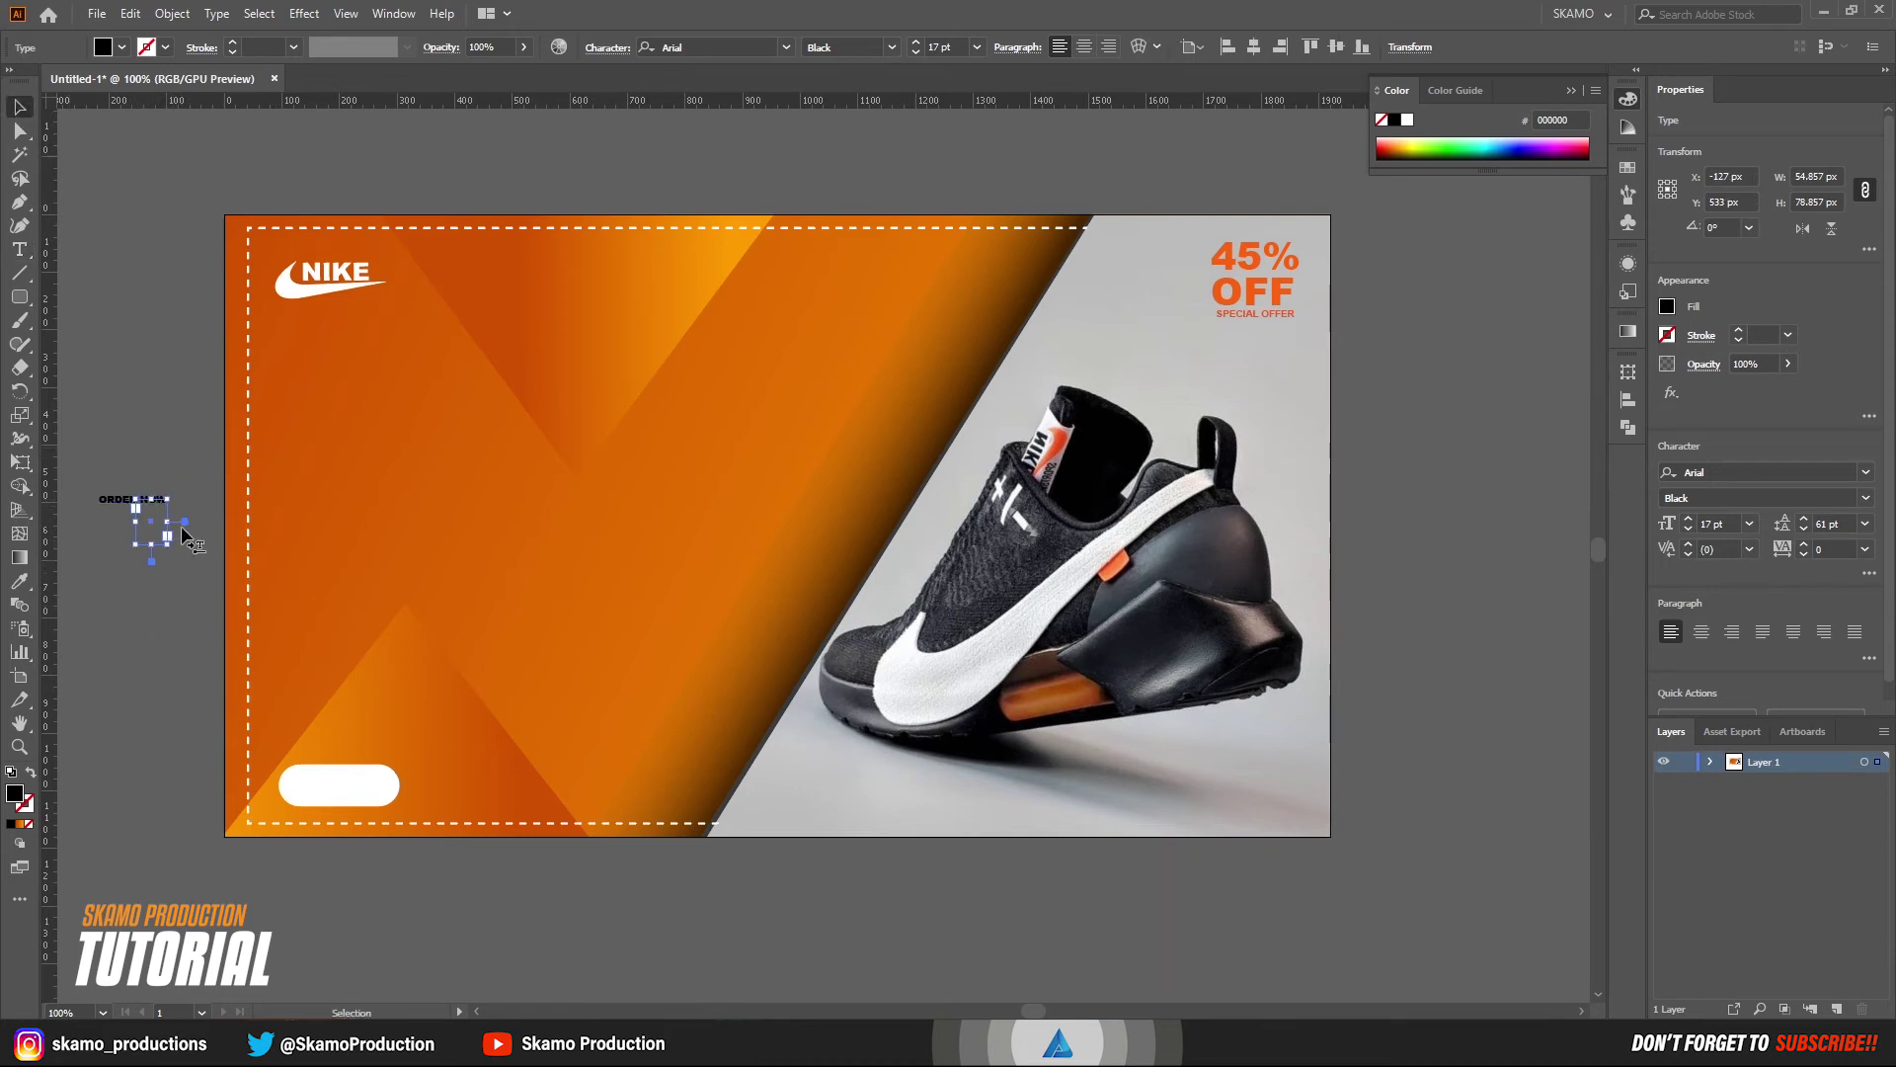
key("Delete")
- Set ORDER NOW to 25 pt and scale it to fit centred on the pill button
left_click(132, 499)
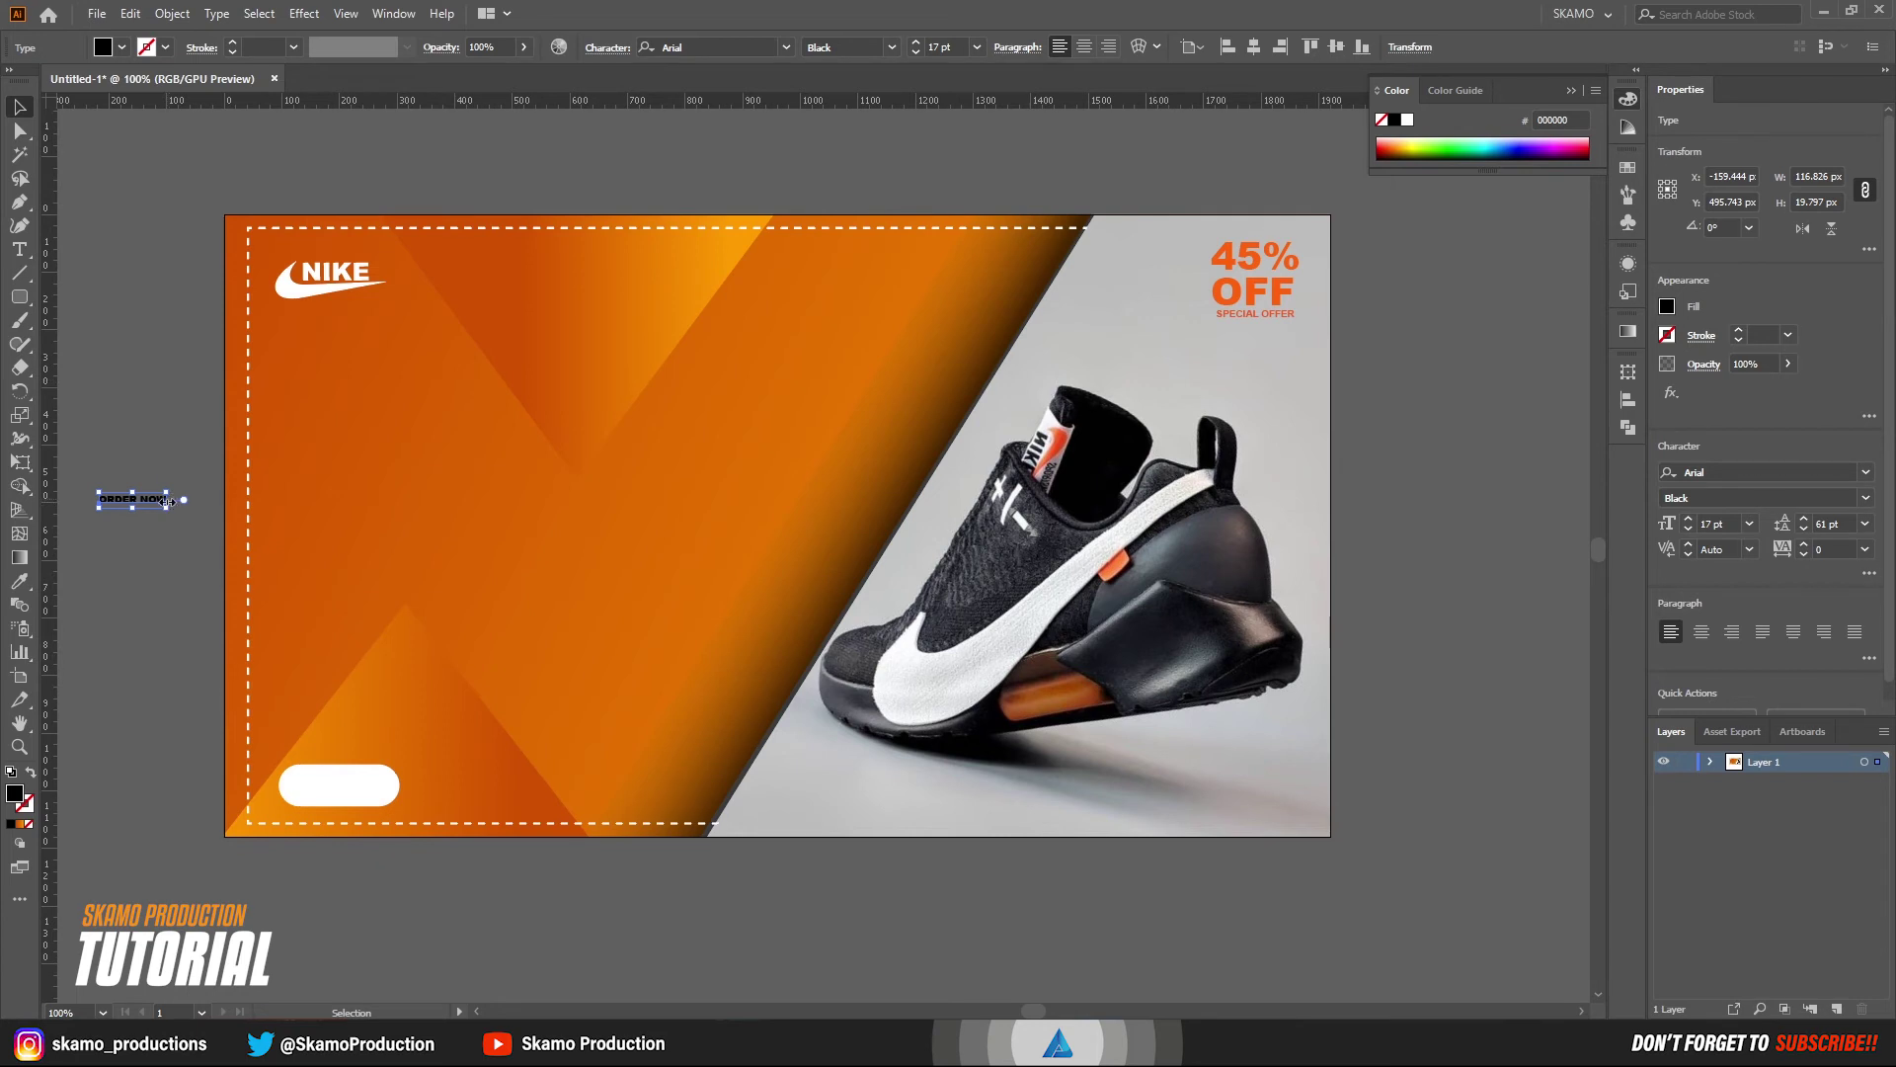
left_click(1688, 518)
left_click(1689, 518)
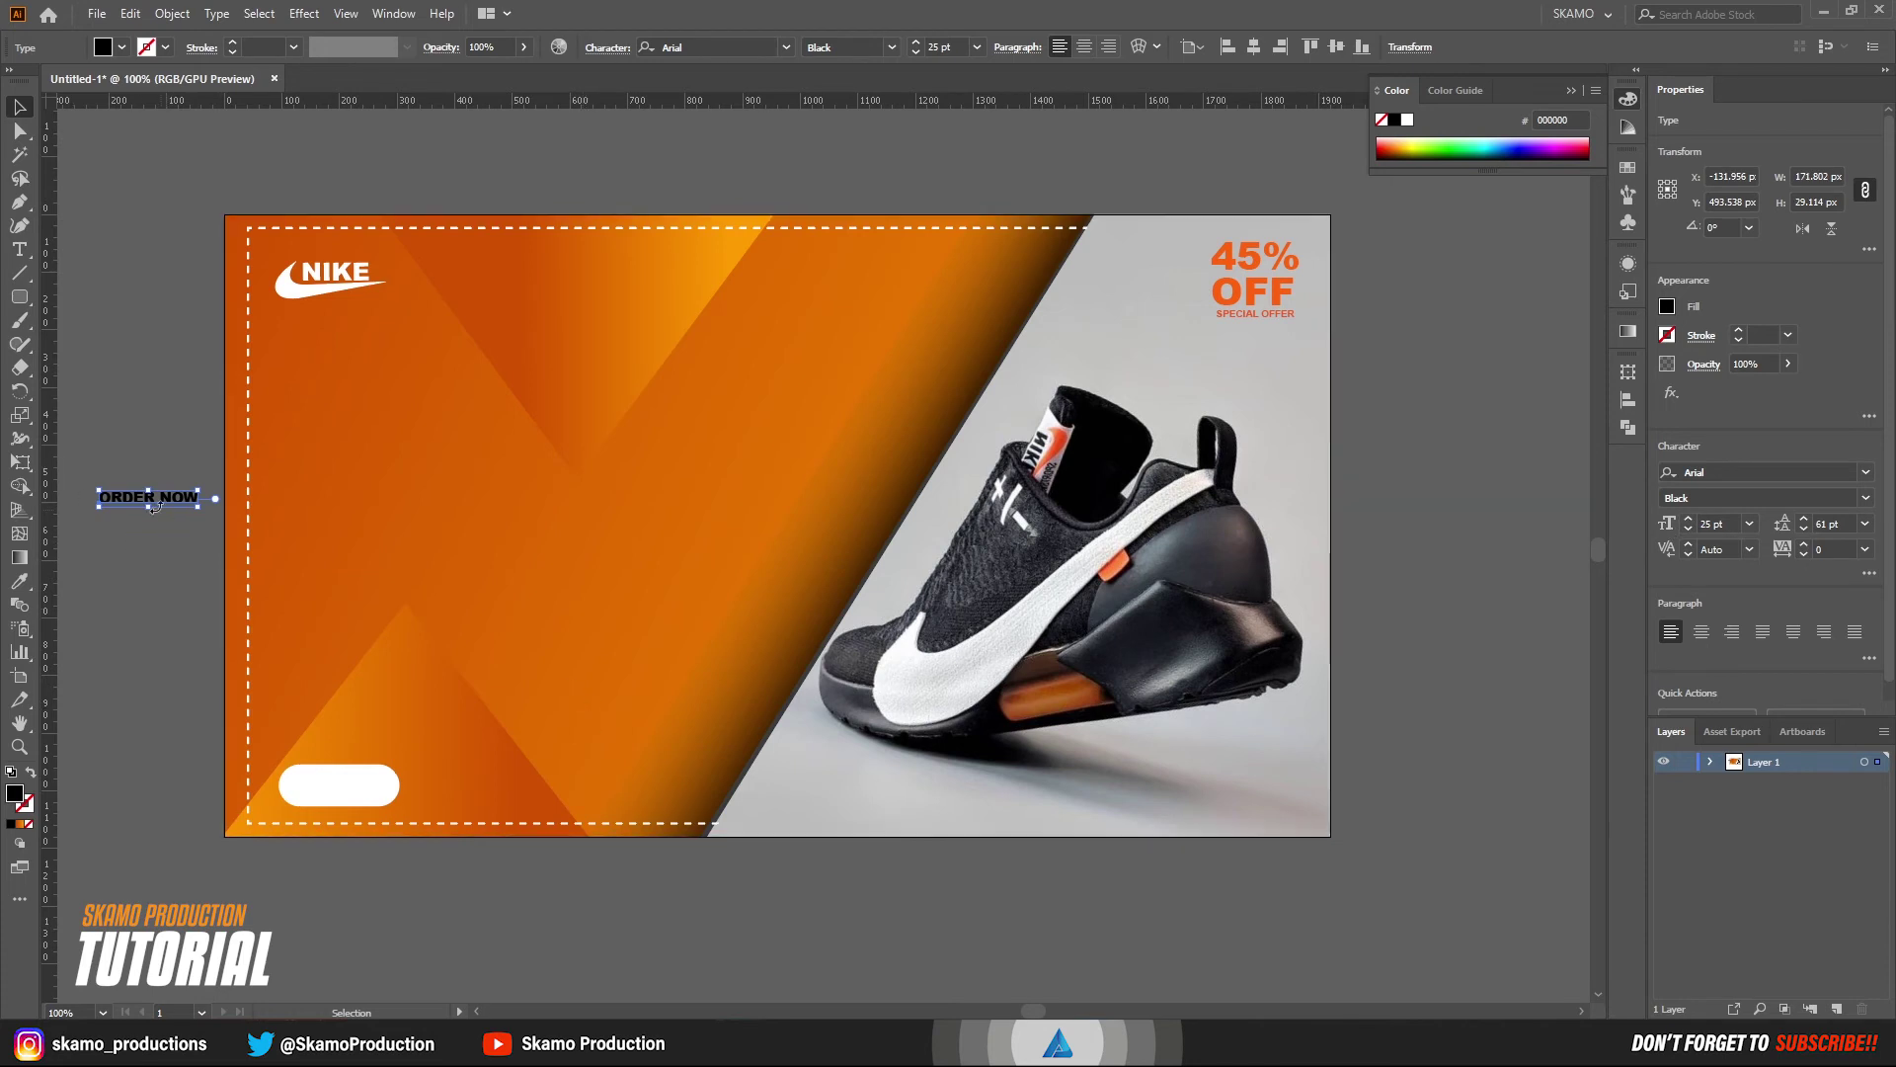
left_click_drag(157, 509, 342, 796)
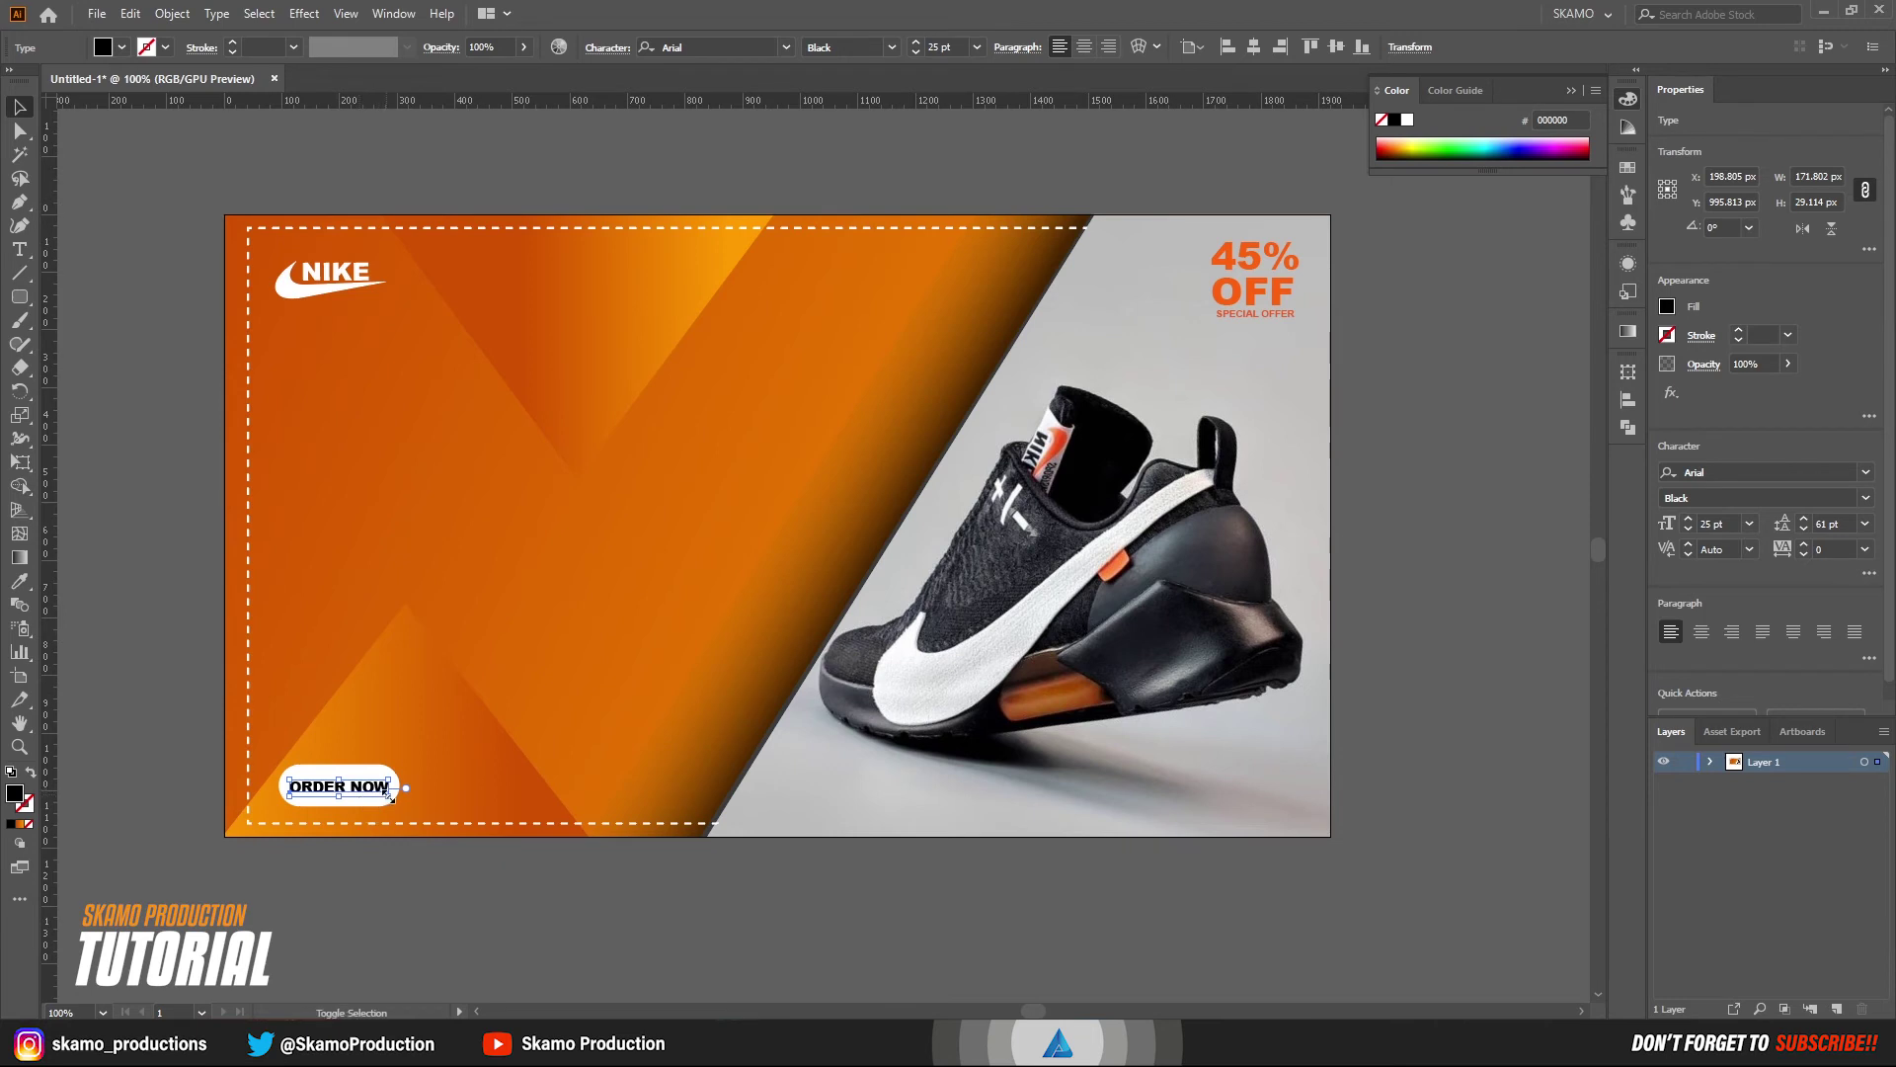
left_click_drag(387, 794, 376, 811)
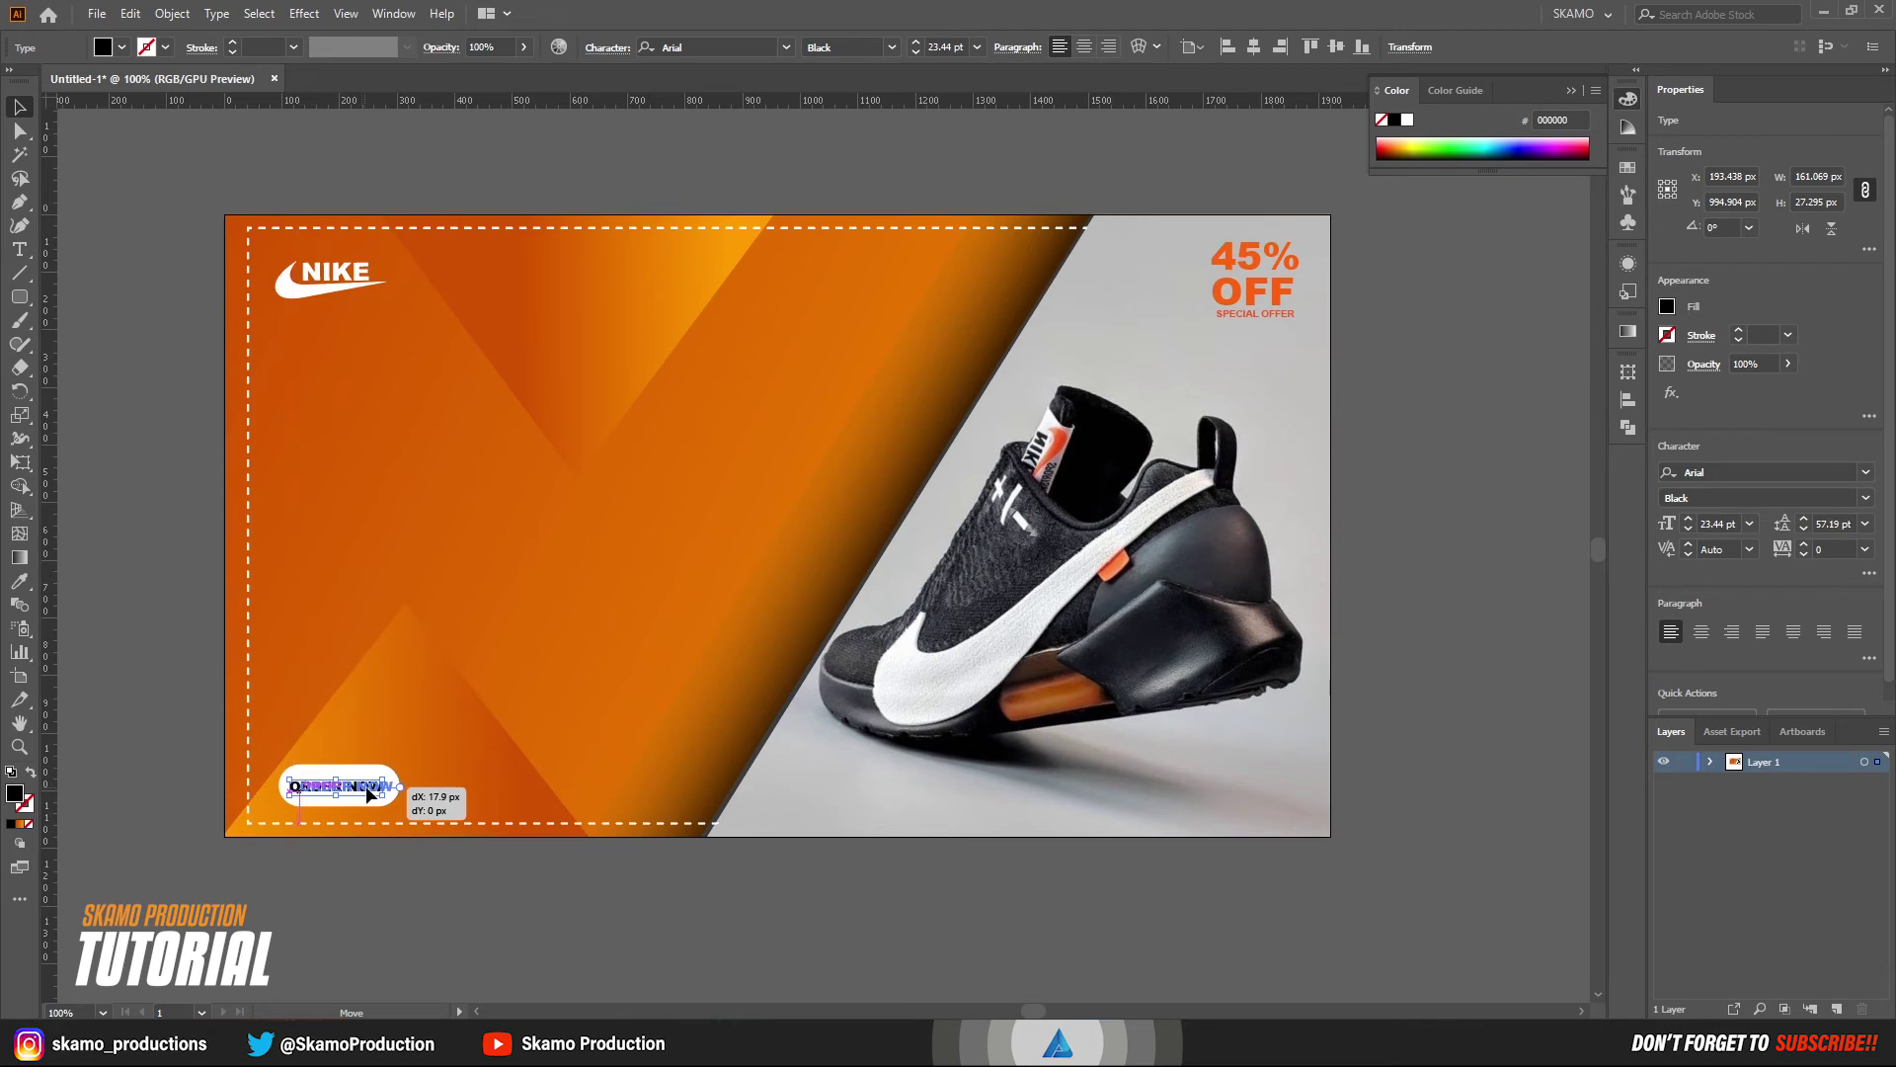
left_click_drag(365, 794, 377, 794)
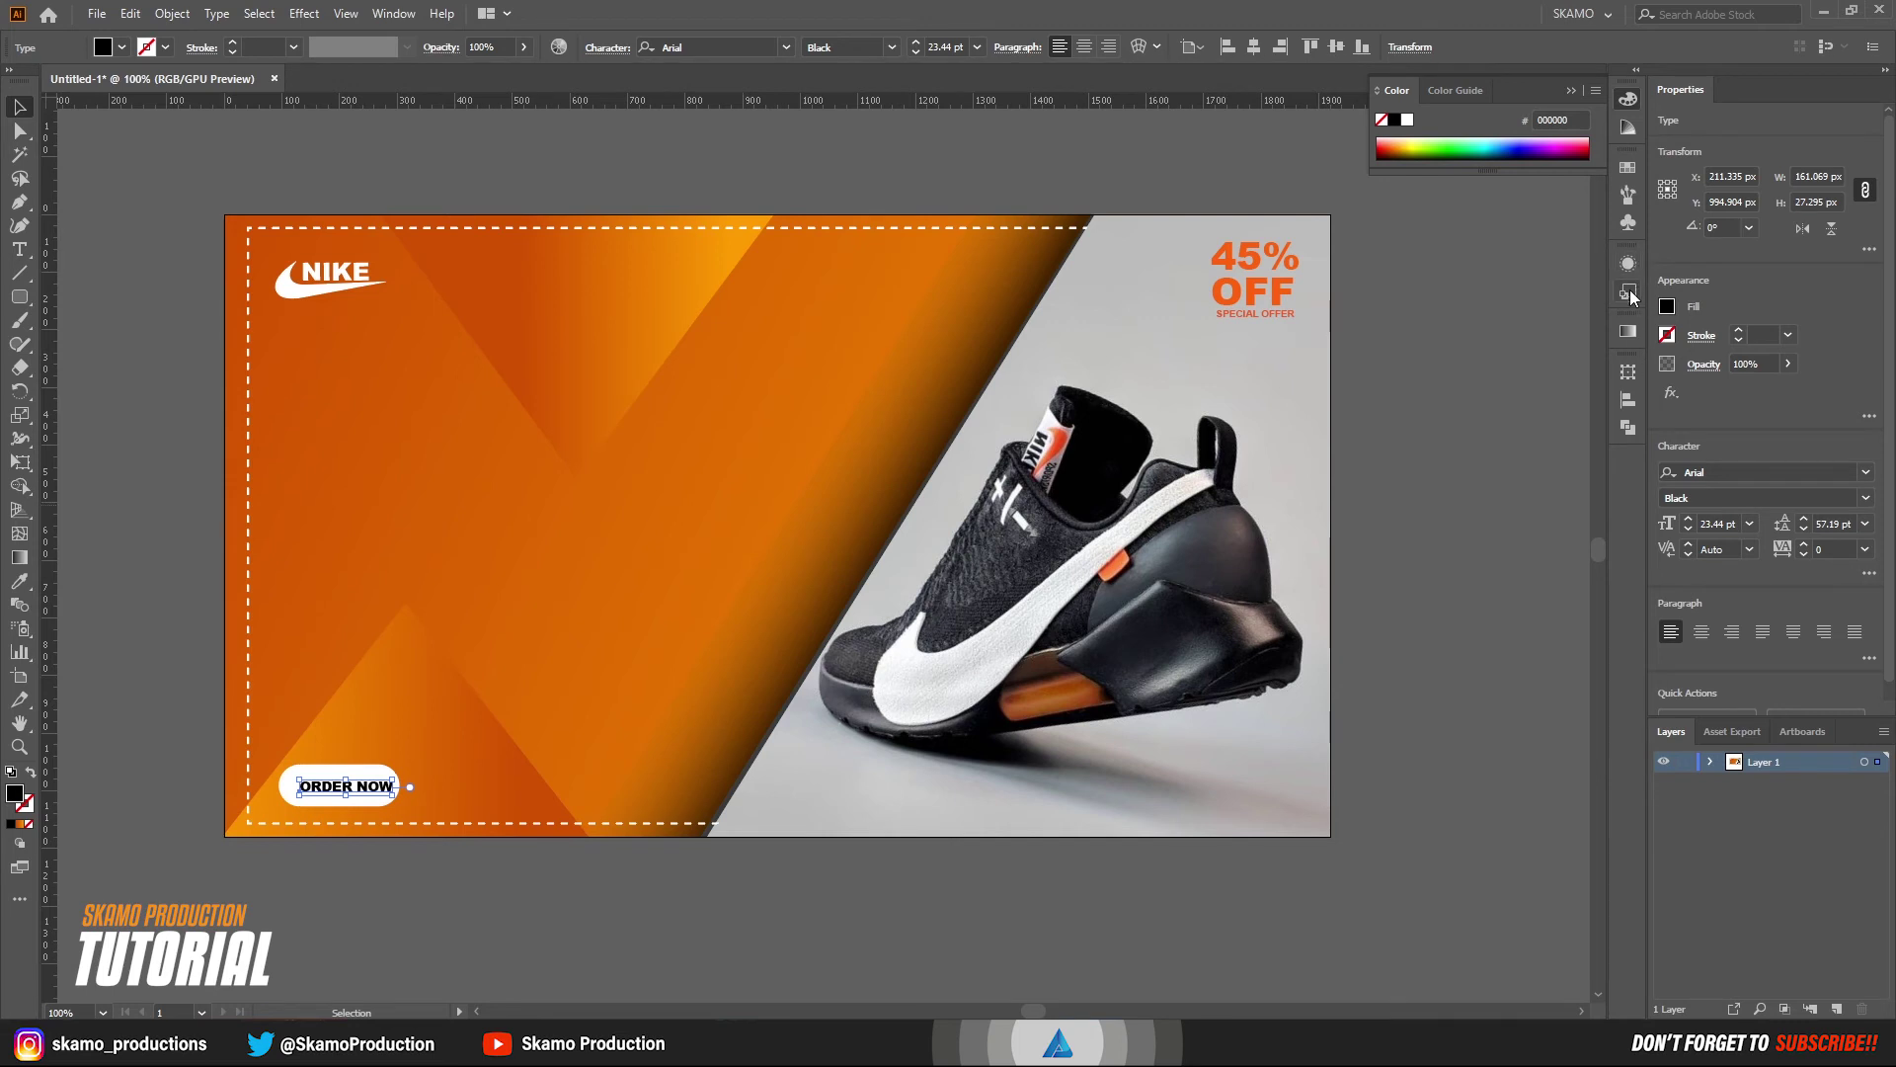
- Colour ORDER NOW orange-red from the Swatches and nudge it into position on the button
left_click(1629, 170)
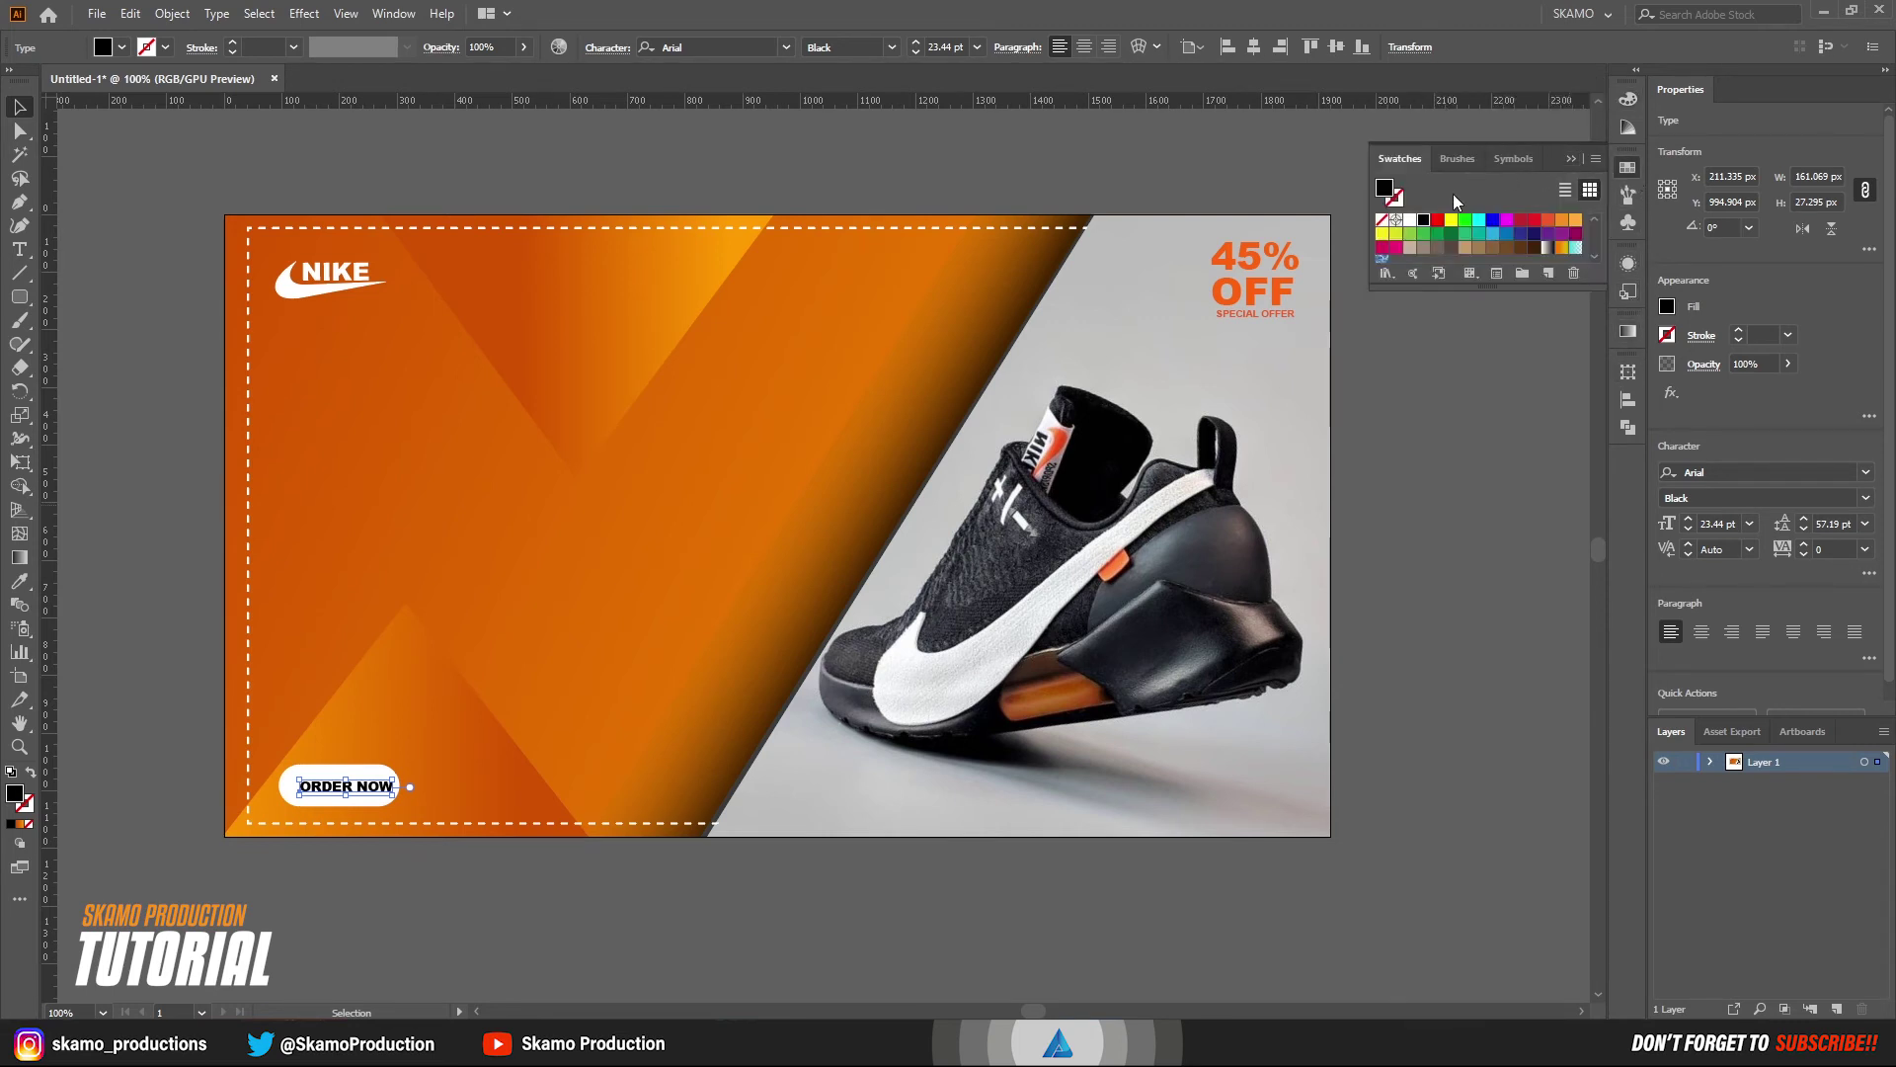
left_click(1548, 220)
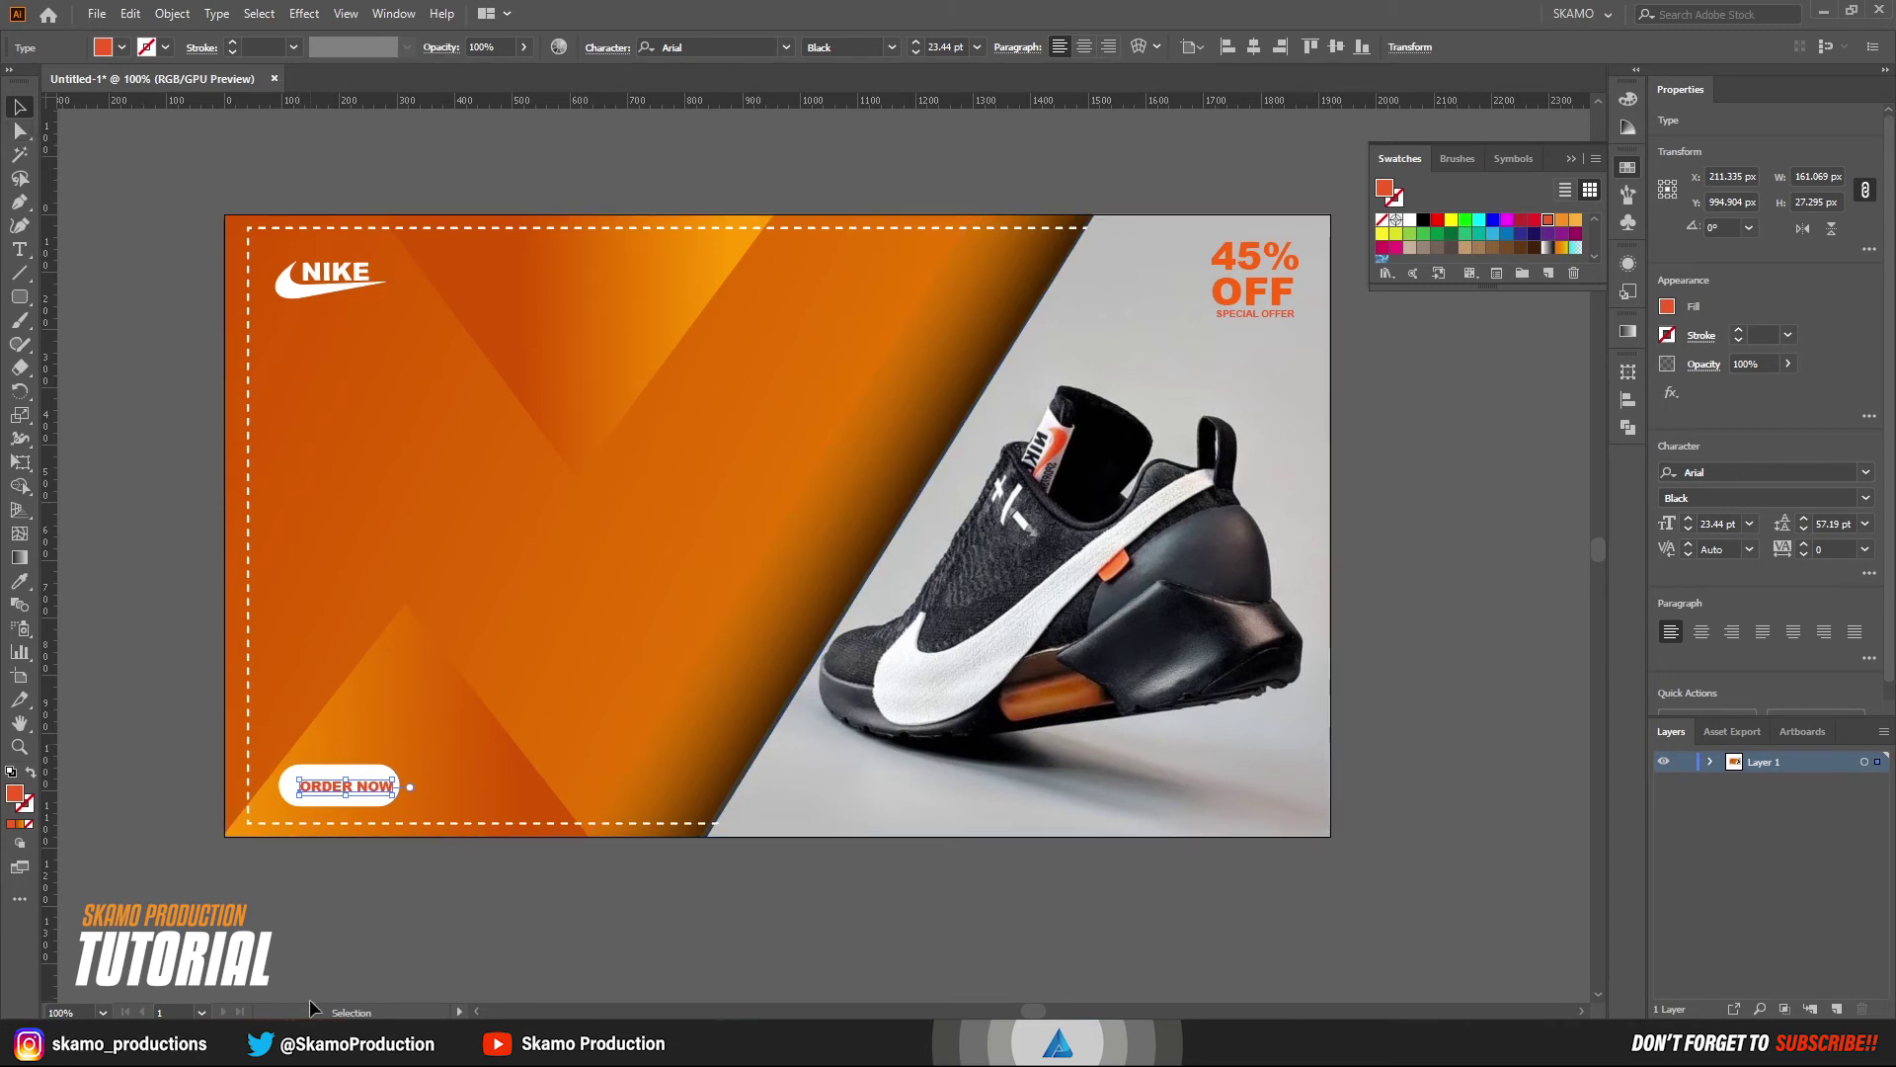
key("Up")
key("Up")
key("Up")
left_click(390, 836)
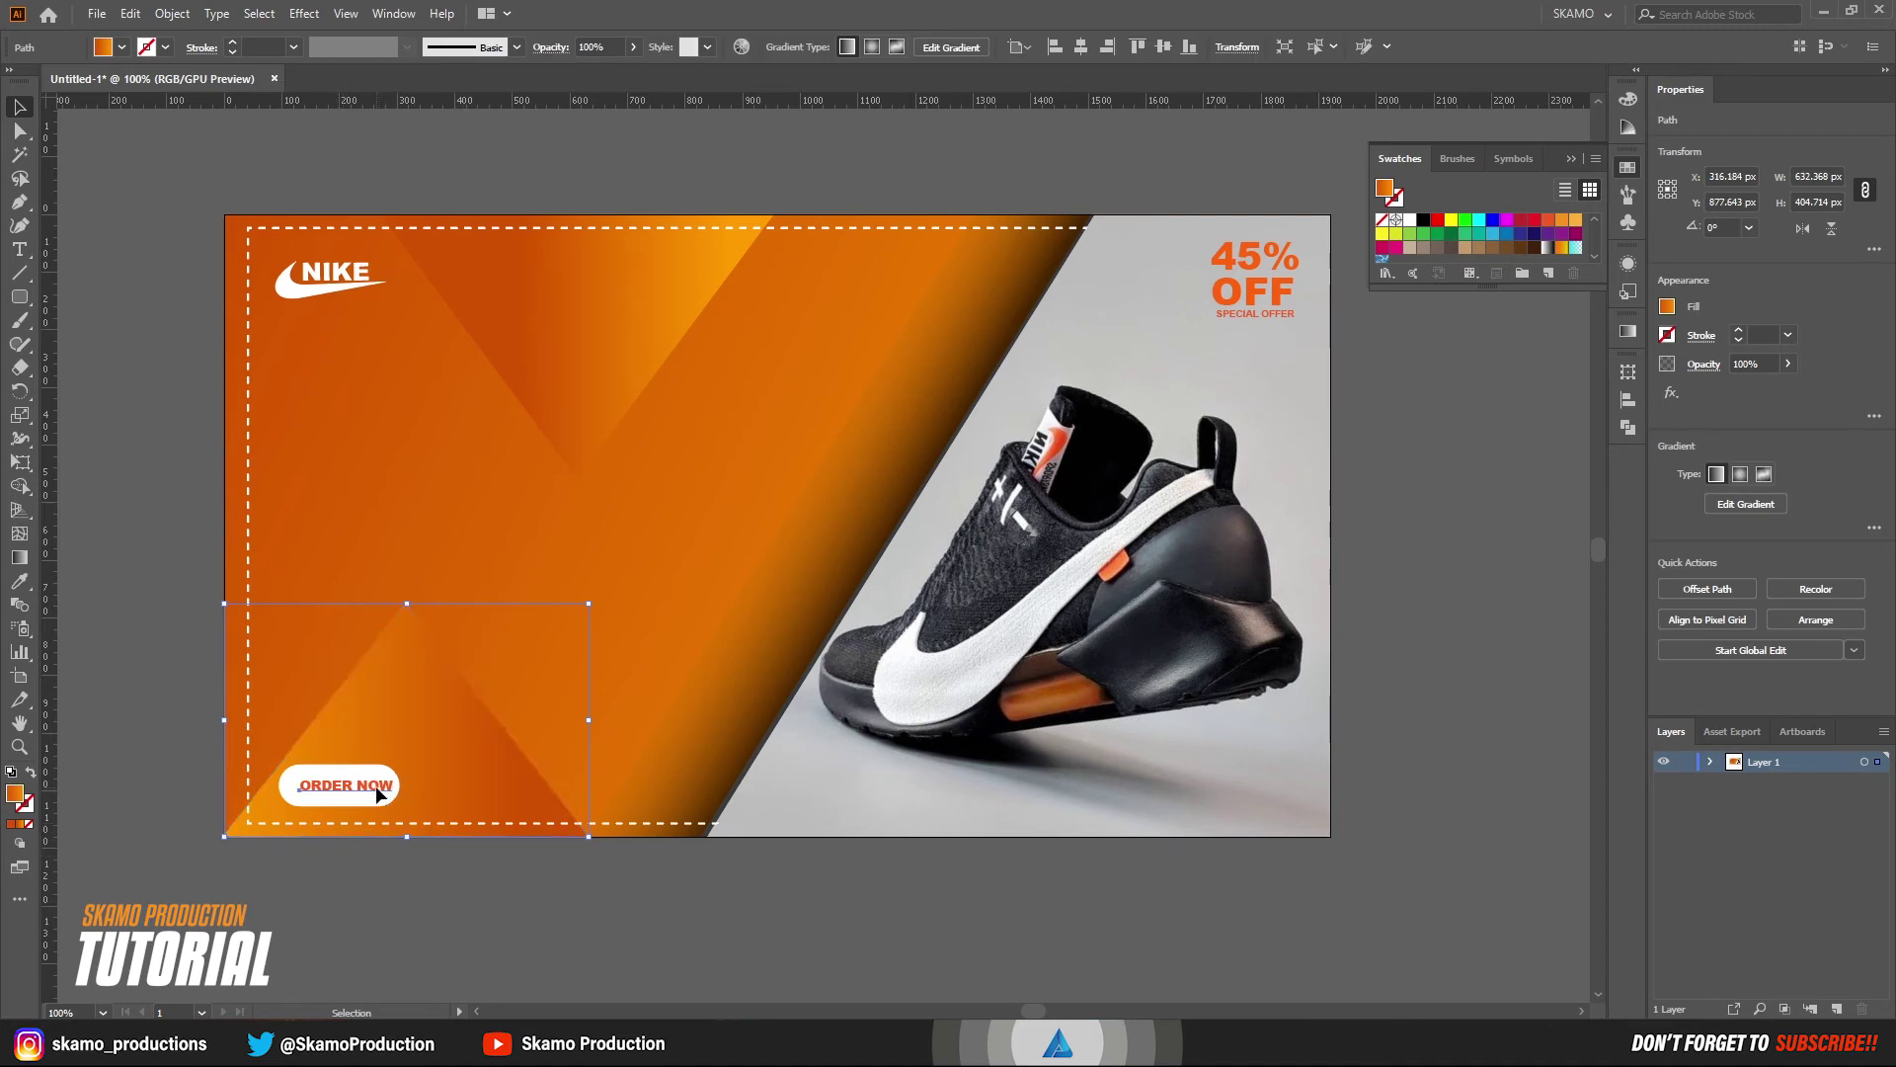
left_click_drag(387, 792, 365, 785)
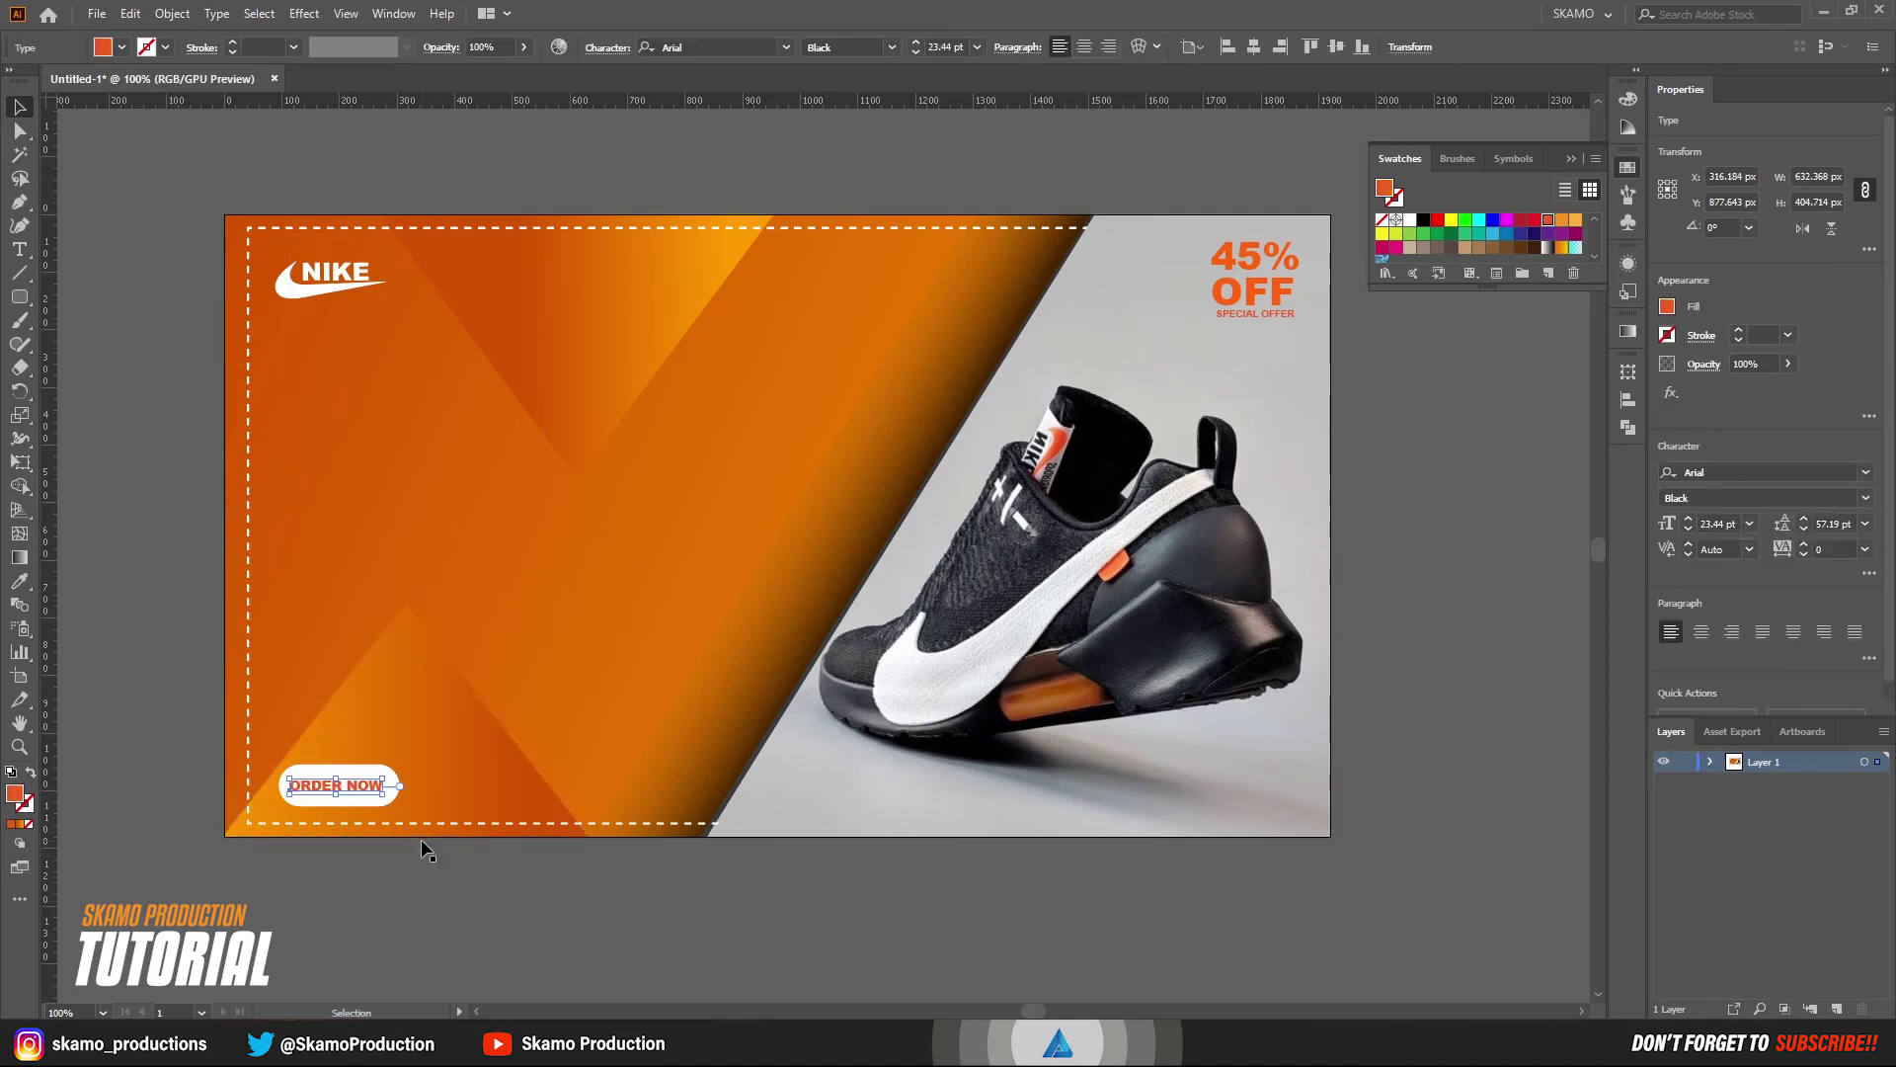
key("Right")
key("Right")
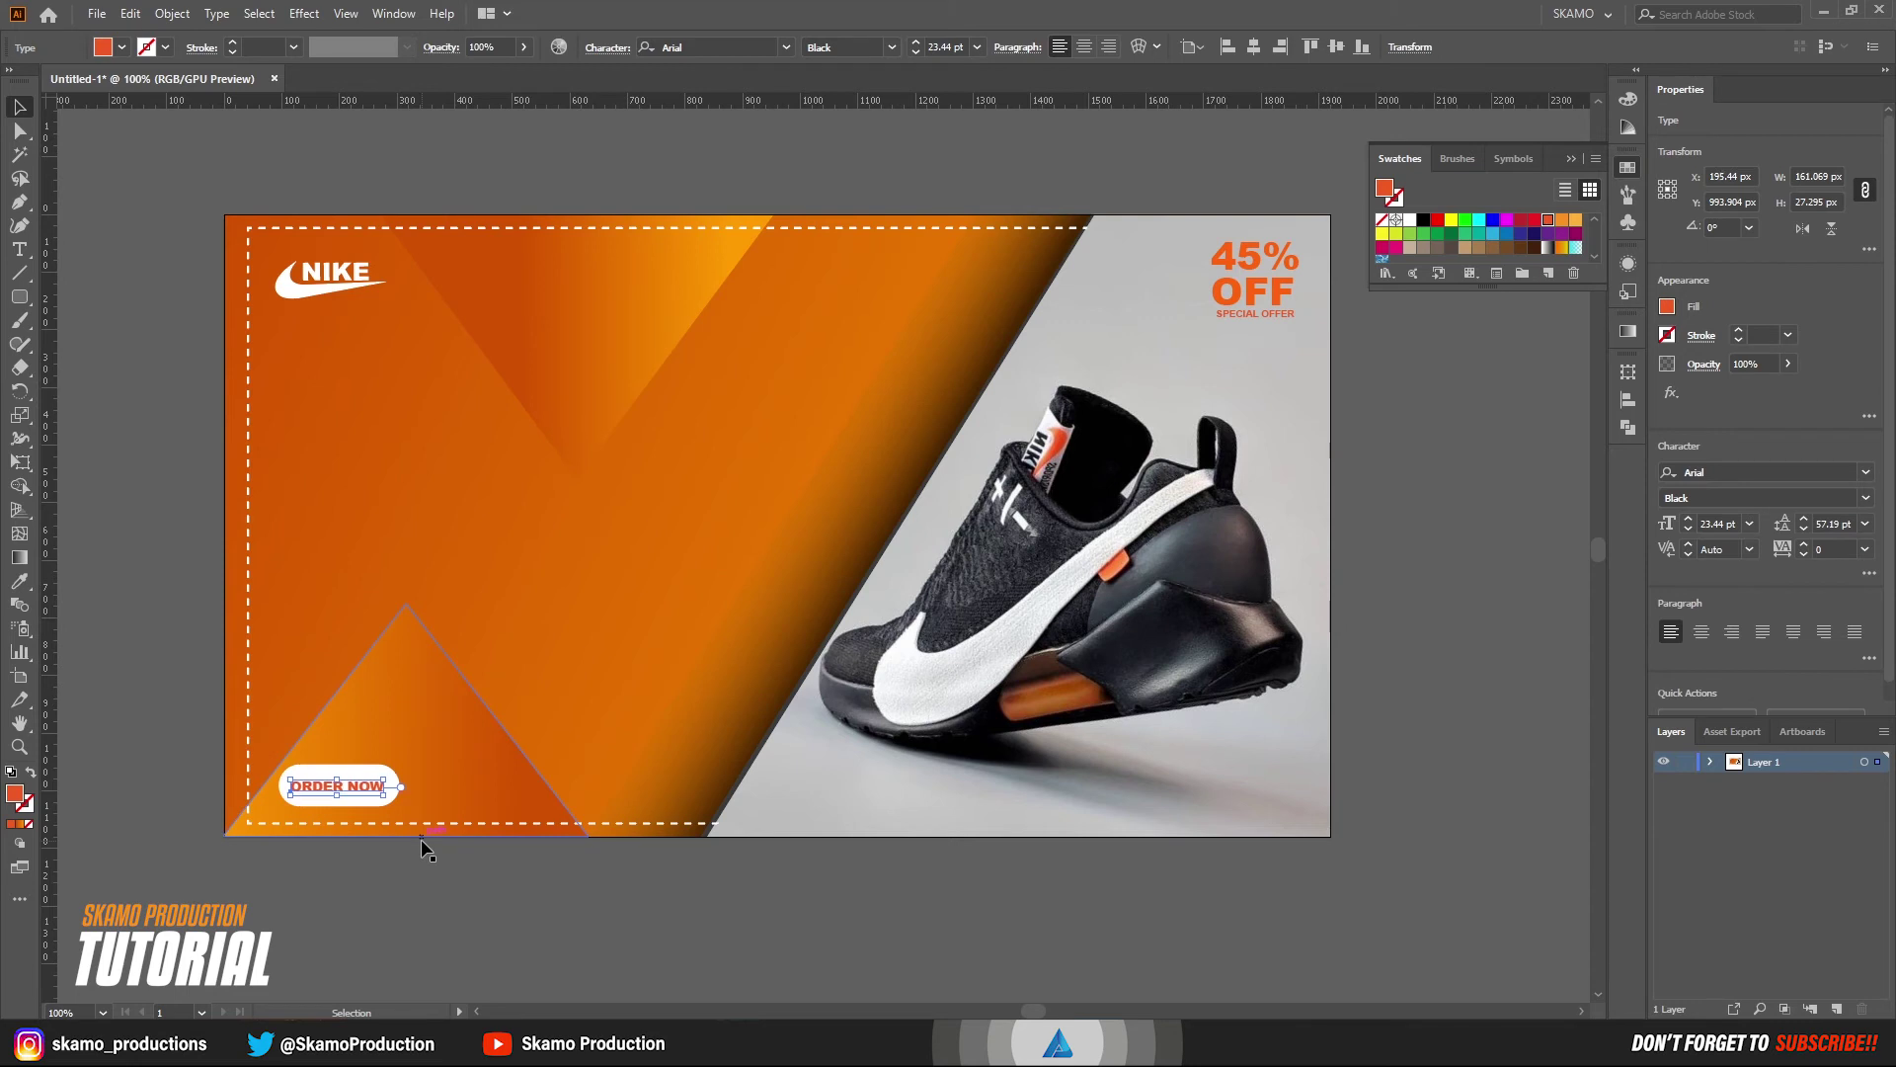
key("Right")
left_click(425, 875)
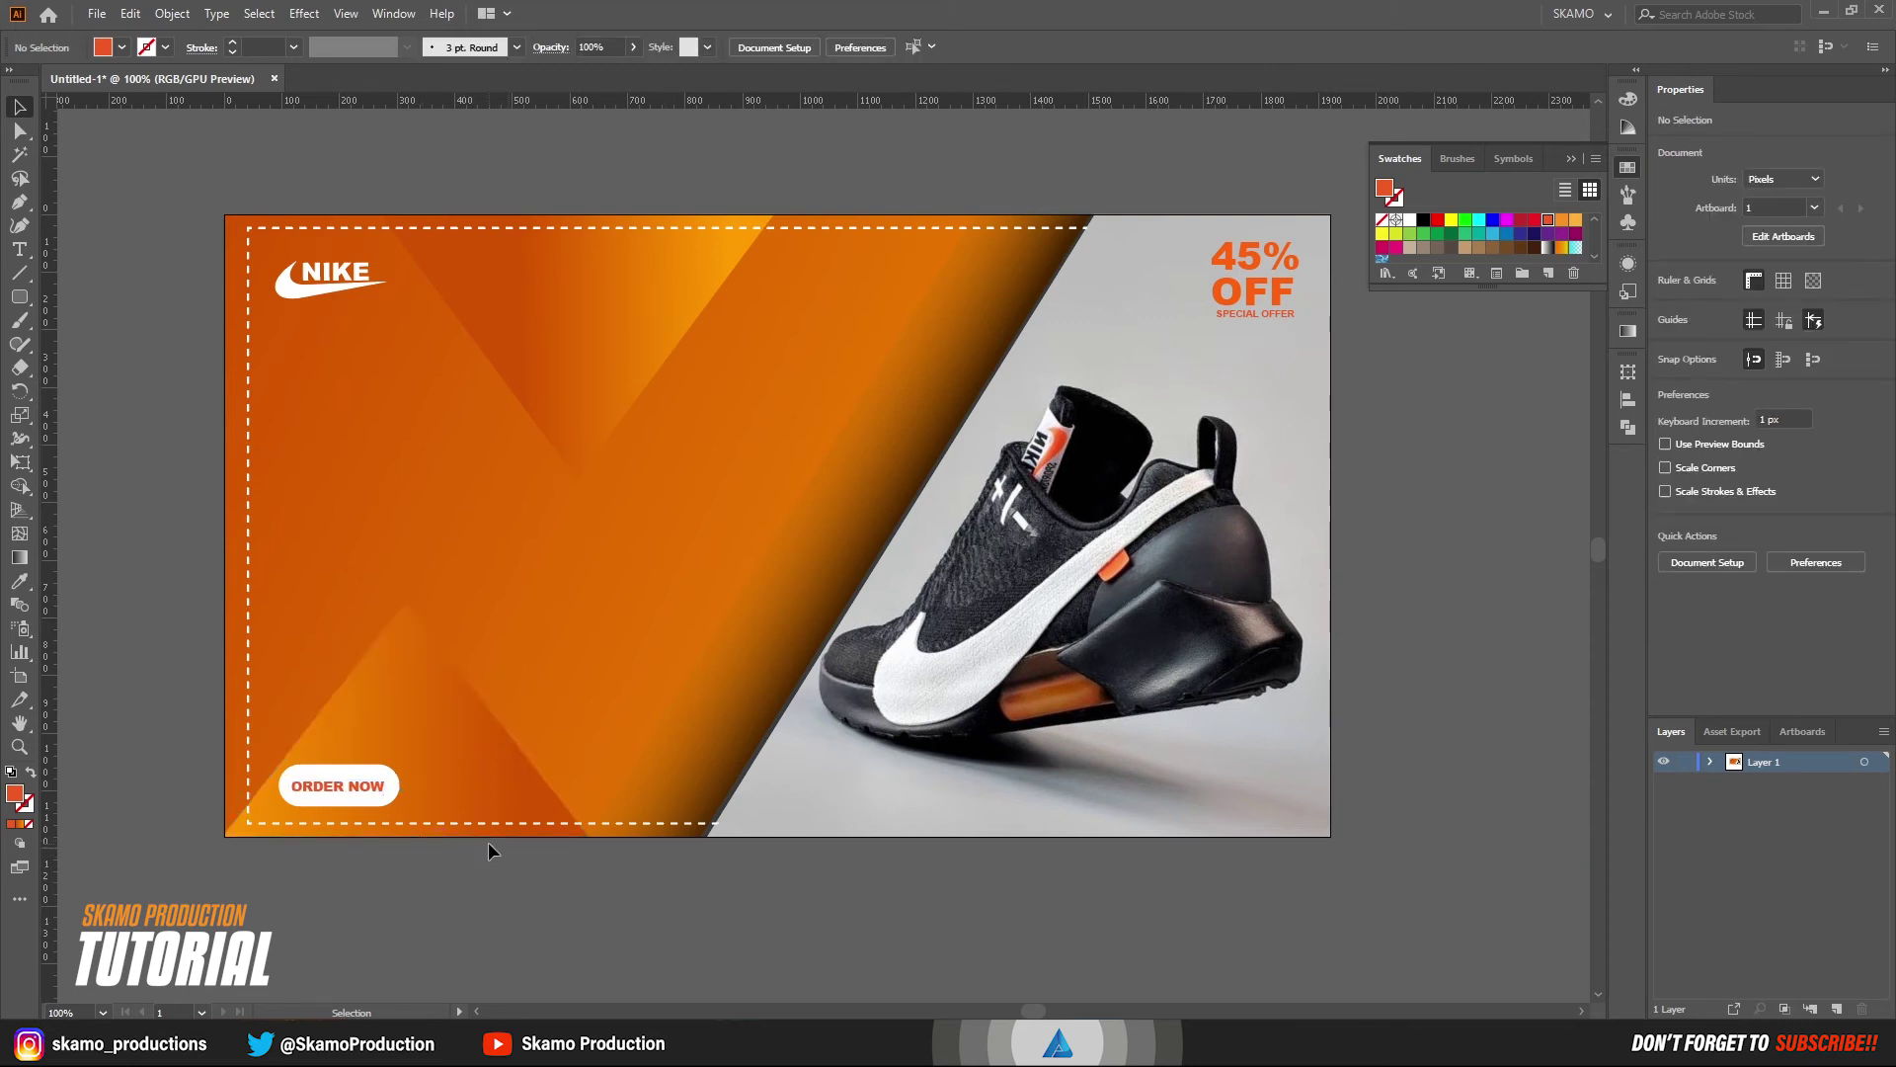
left_click(338, 786)
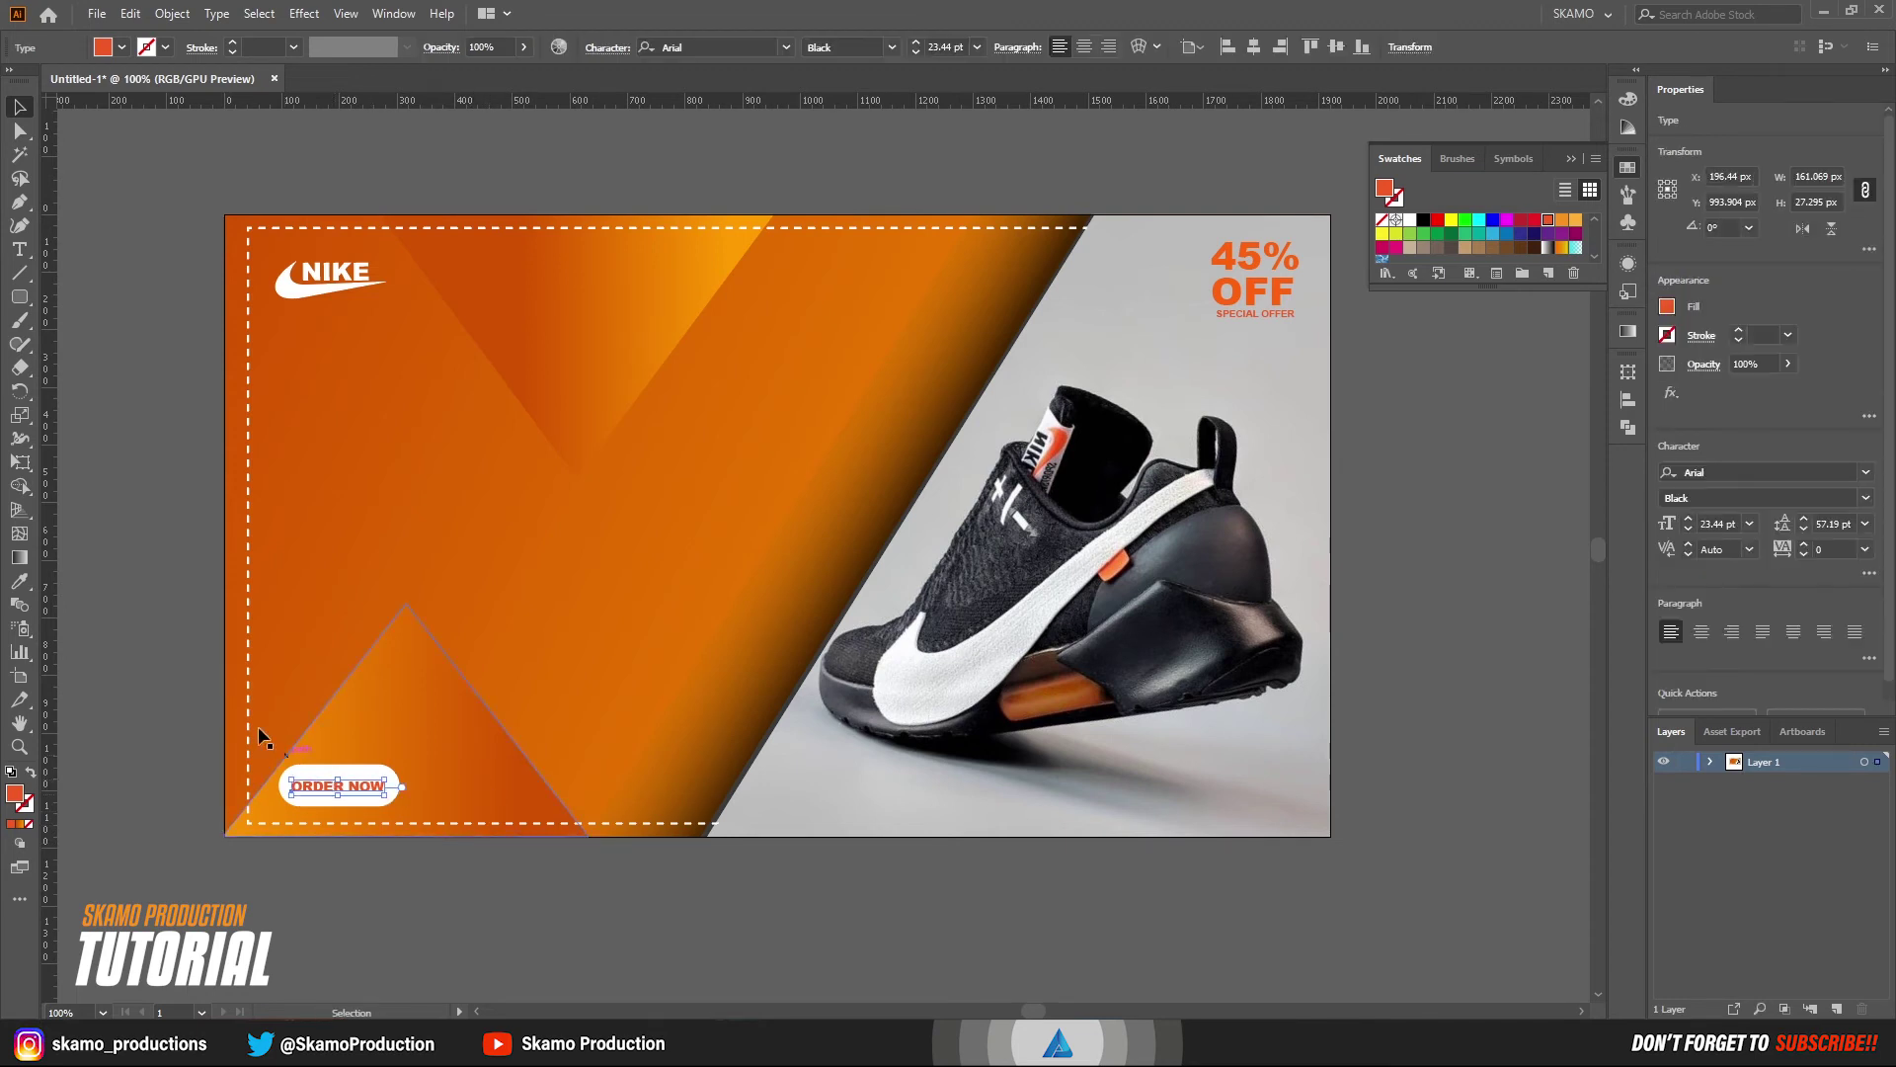
left_click(352, 780, "shift")
left_click(352, 779)
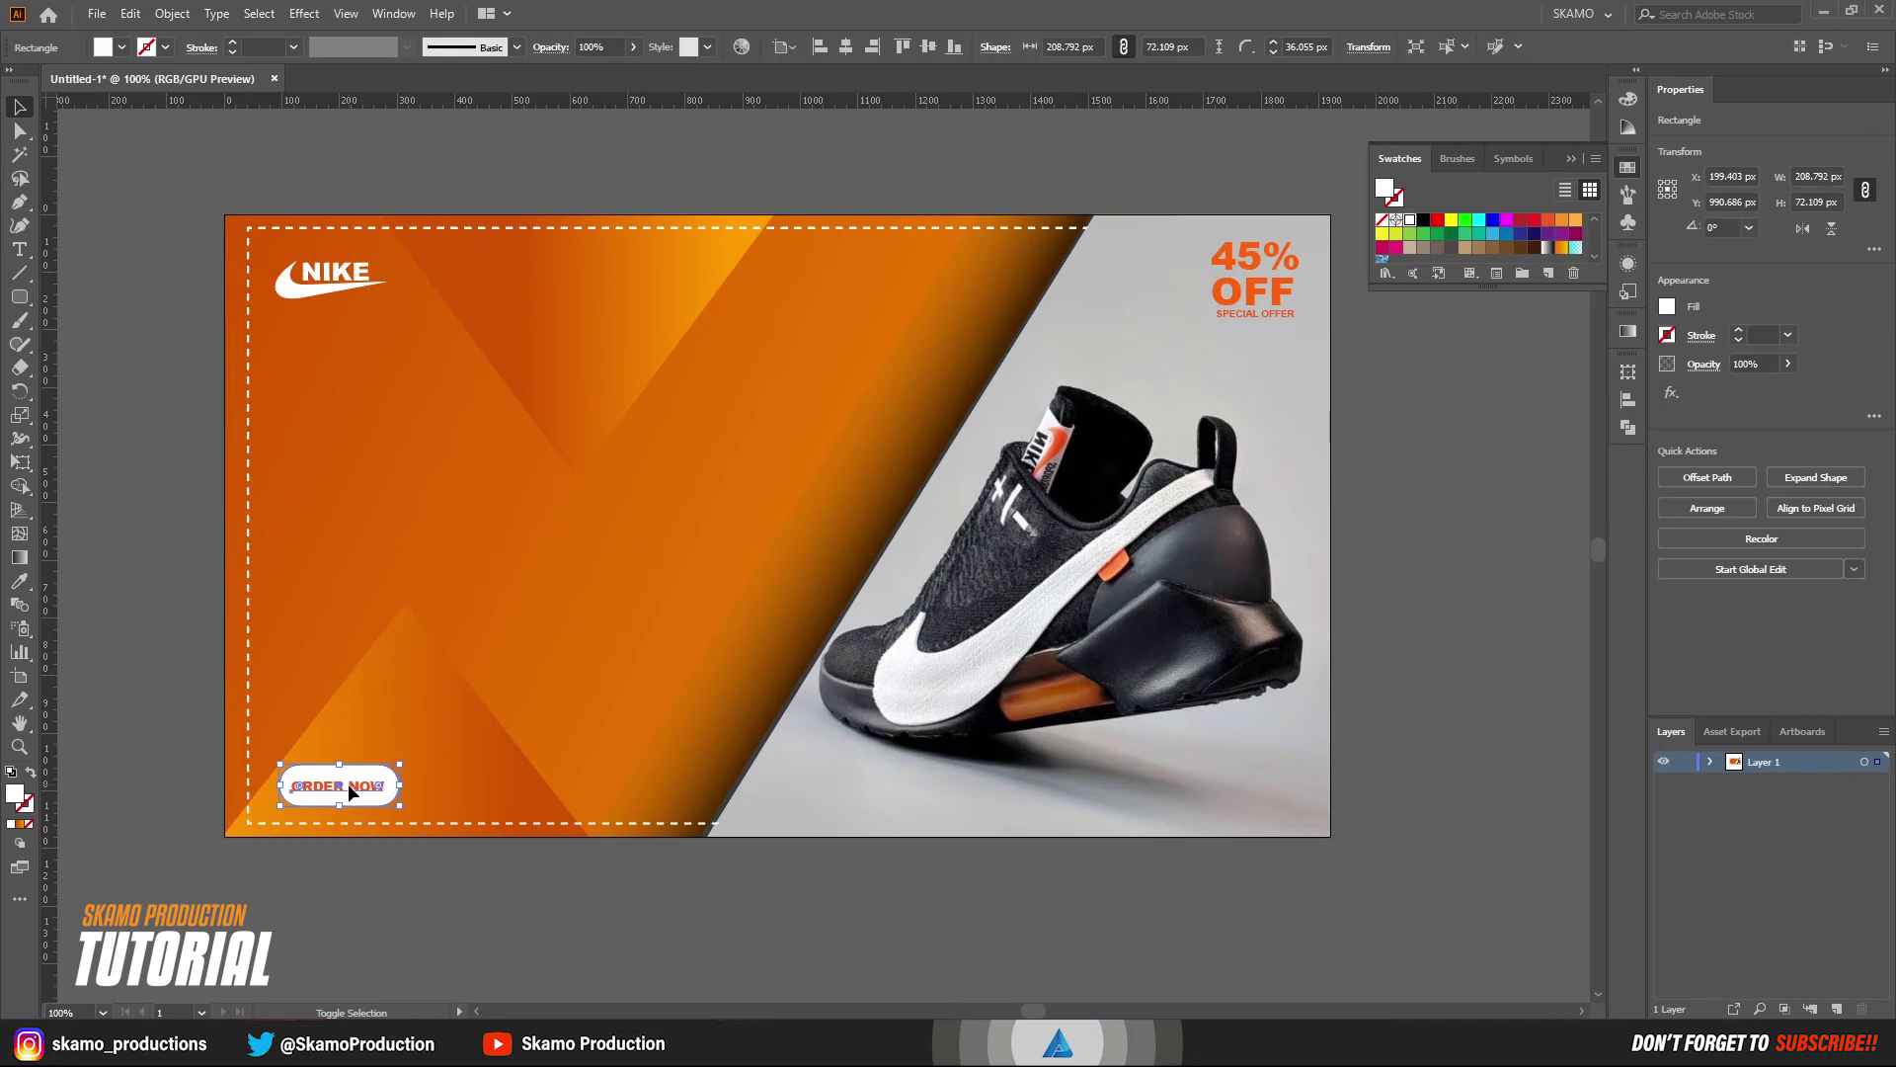
left_click(347, 784, "shift")
key("Up")
key("Up")
key("Up")
key("Up")
key("Up")
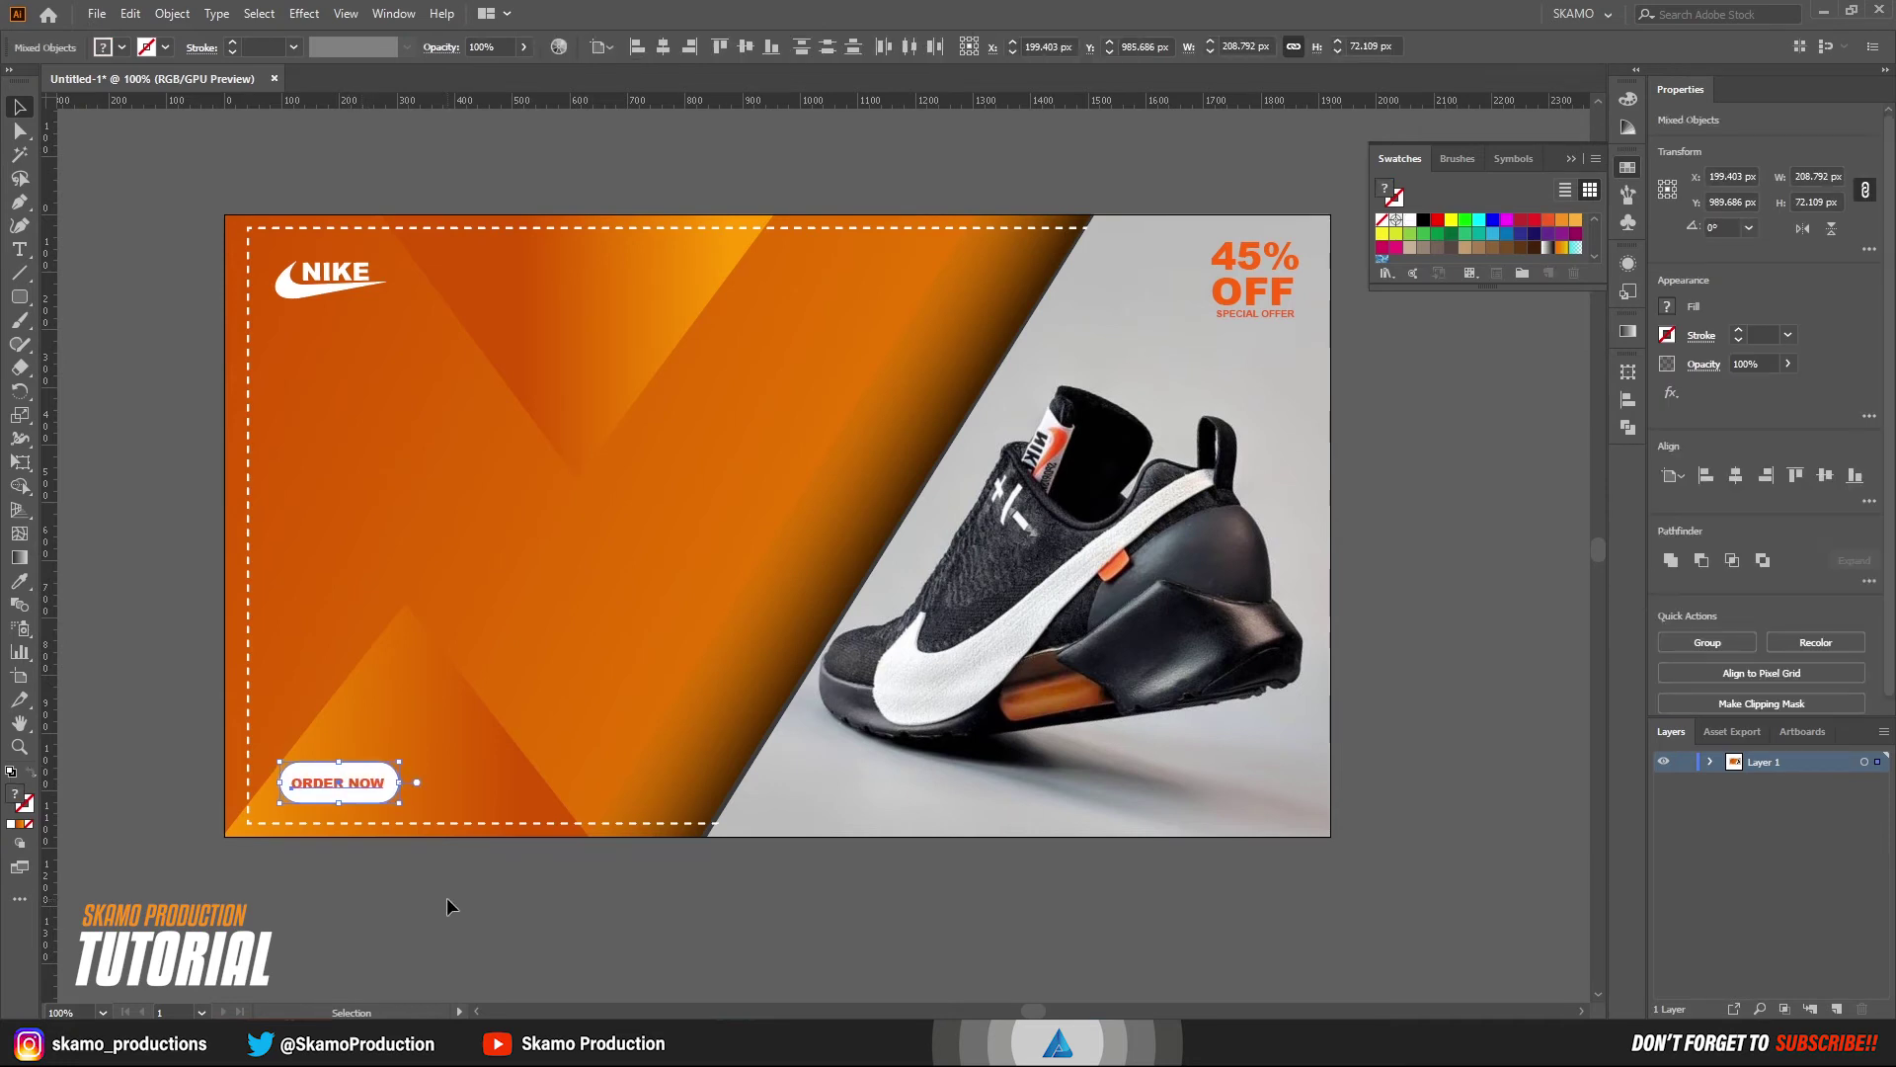
key("Up")
key("Up")
key("Up")
key("Up")
key("Up")
key("Up")
key("Up")
key("Up")
key("Up")
key("Up")
key("Up")
key("Up")
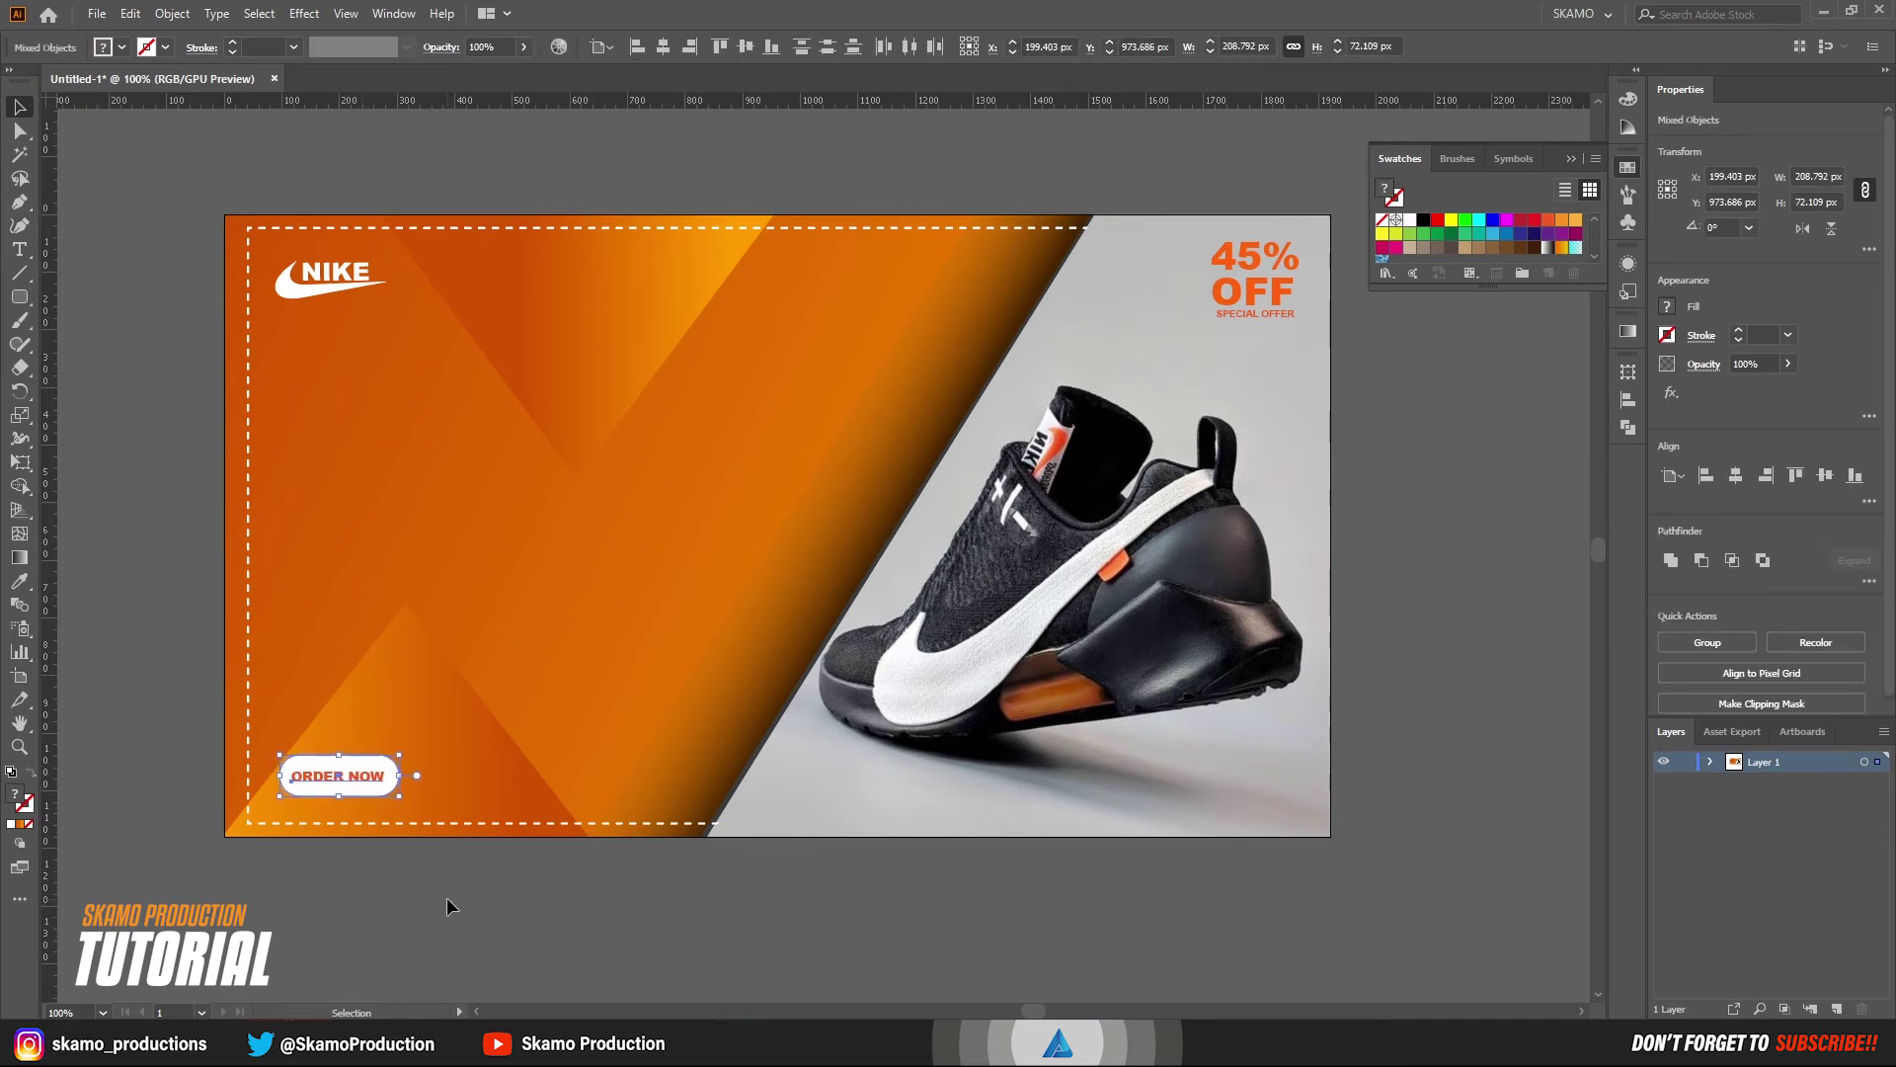
left_click(446, 897)
left_click_drag(430, 756, 670, 748)
mouse_move(195, 568)
left_mouse_down()
mouse_move(546, 803)
mouse_move(602, 796)
left_mouse_up()
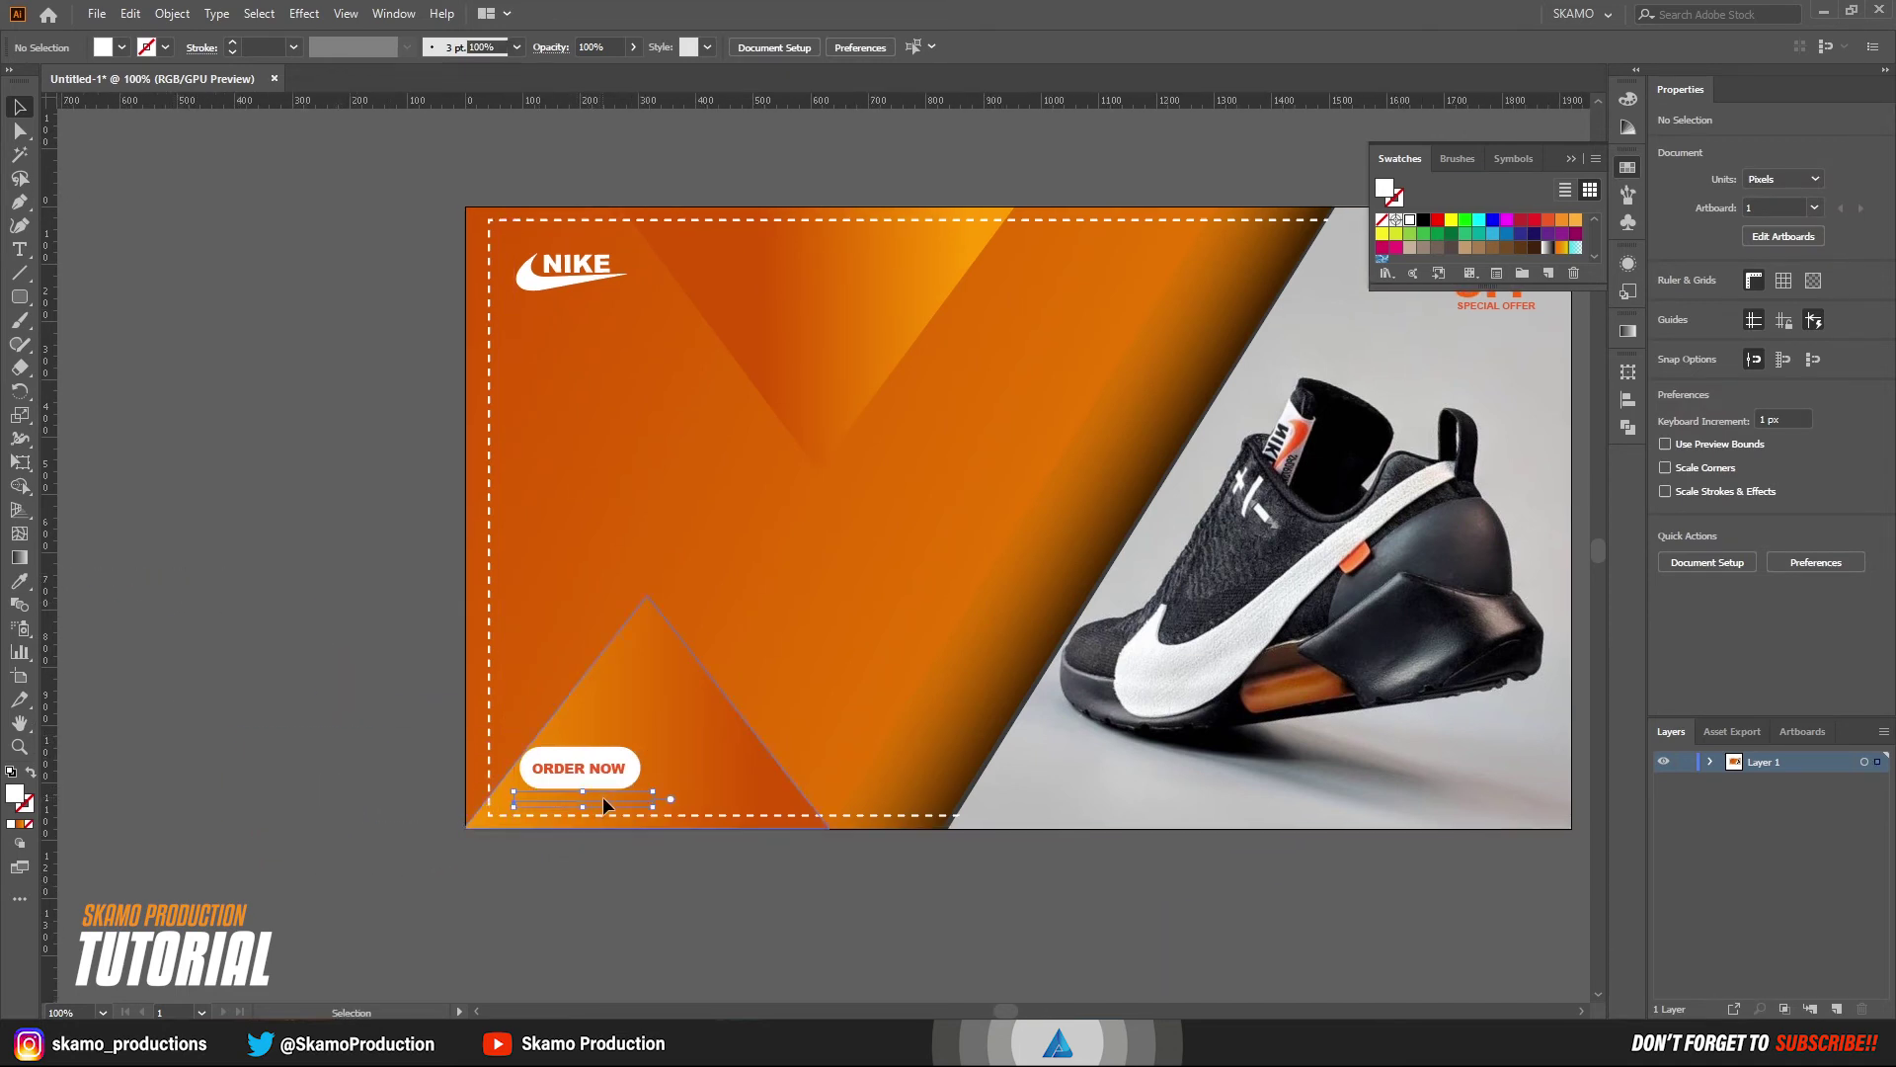
right_click(602, 796)
mouse_move(662, 699)
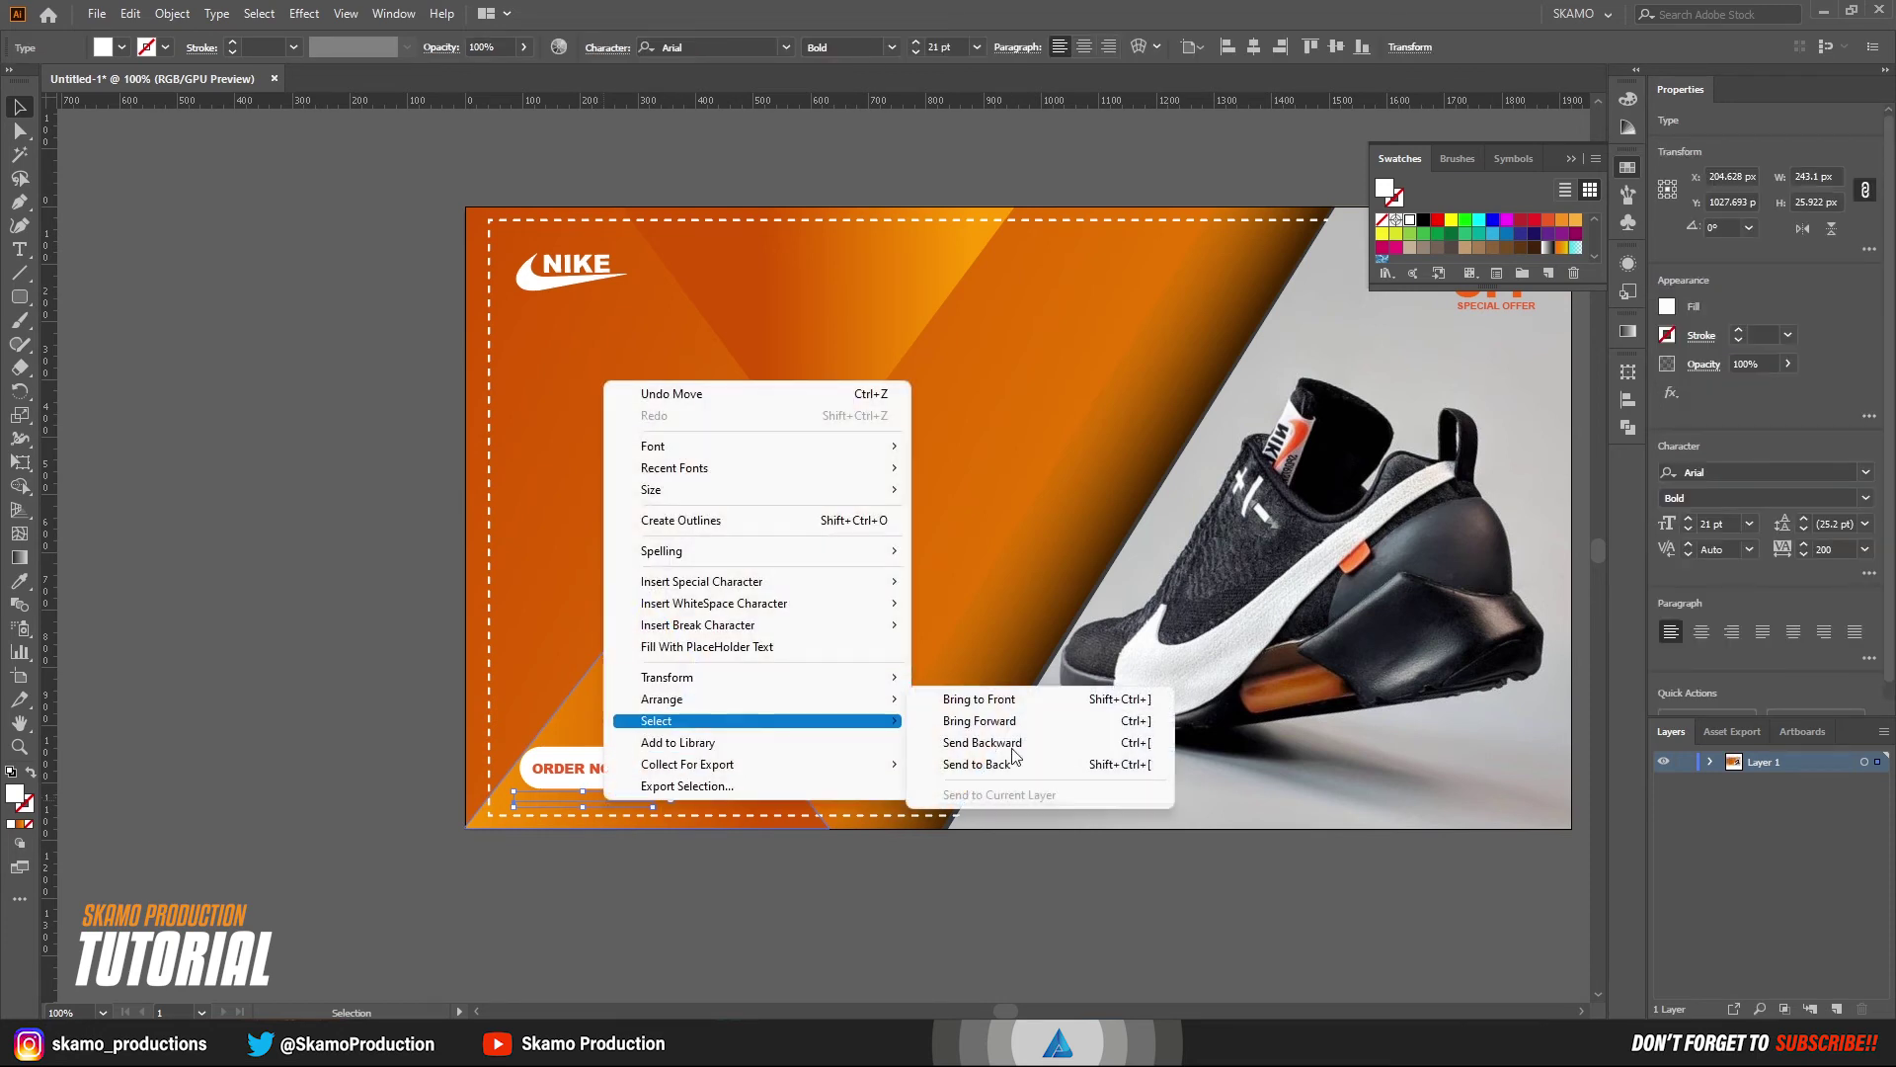
left_click(988, 699)
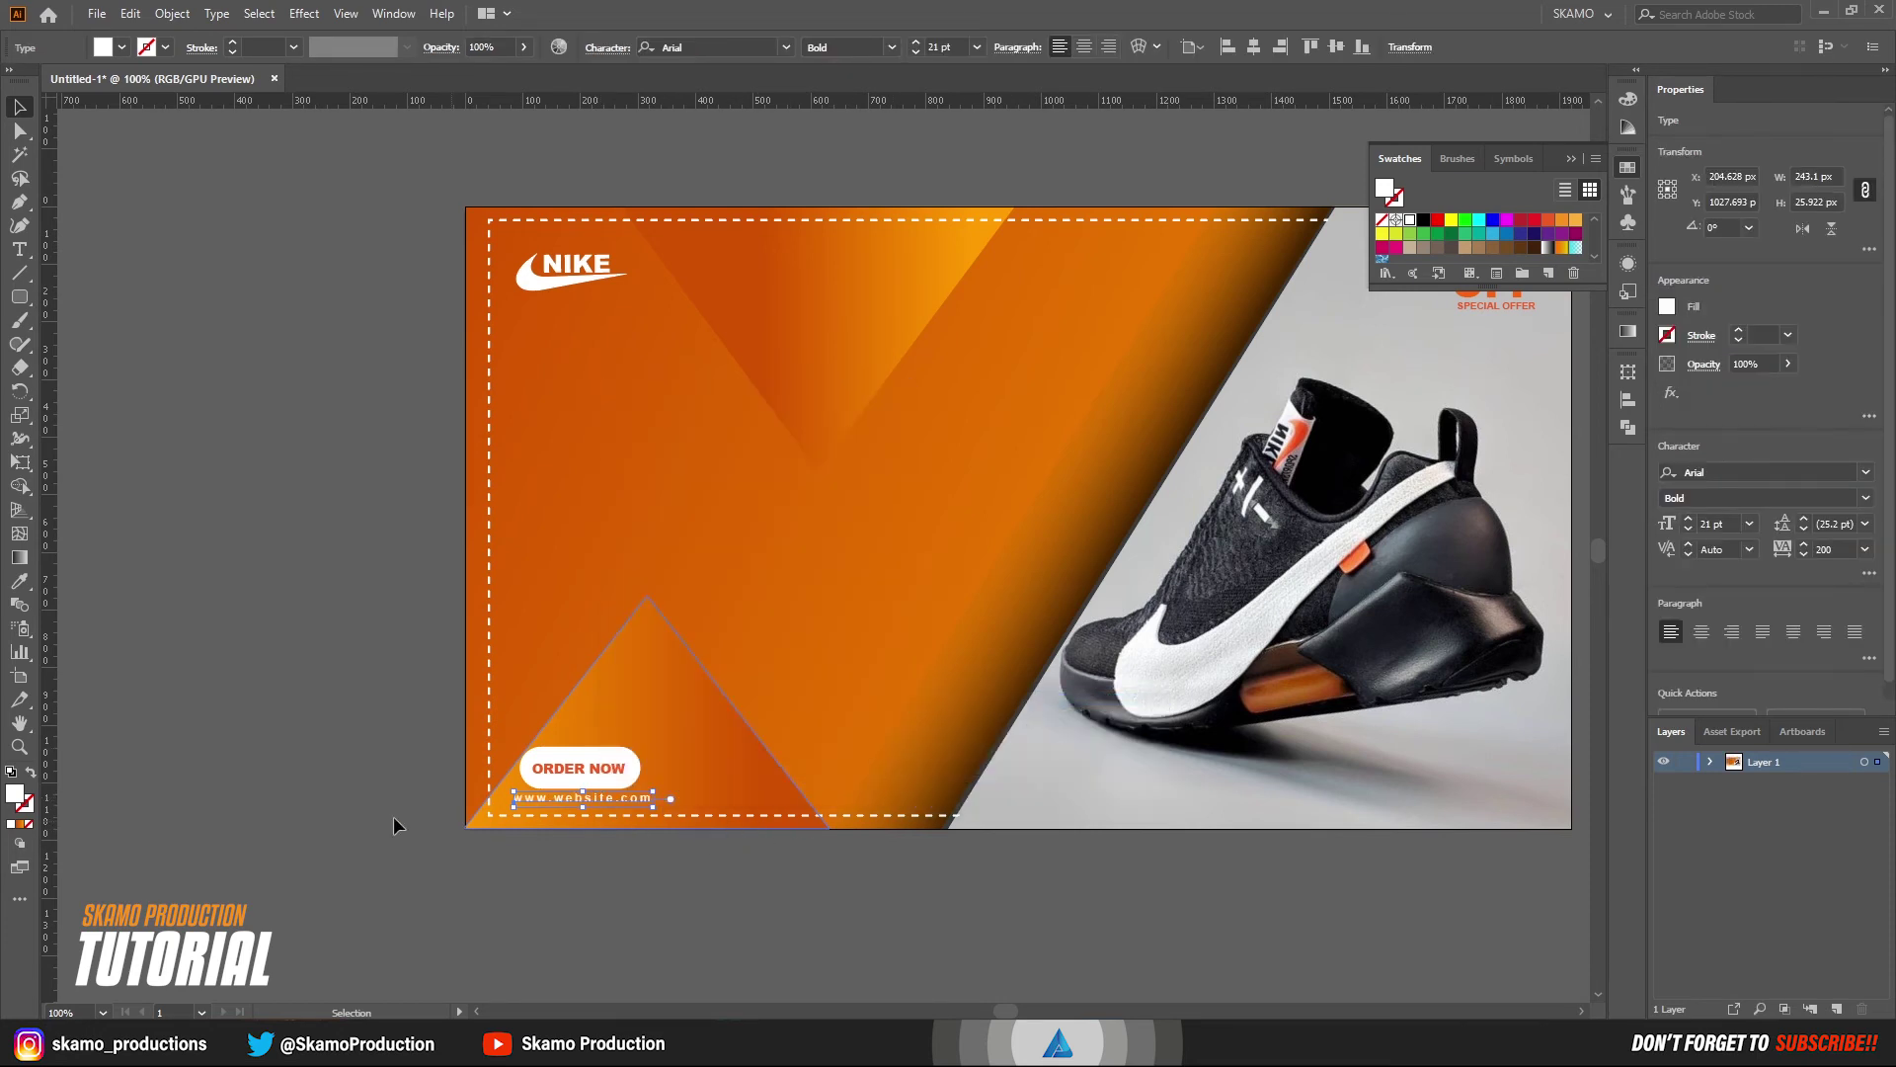
left_click(405, 844)
mouse_move(863, 830)
left_mouse_down()
mouse_move(693, 847)
mouse_move(571, 906)
mouse_move(667, 924)
left_mouse_up()
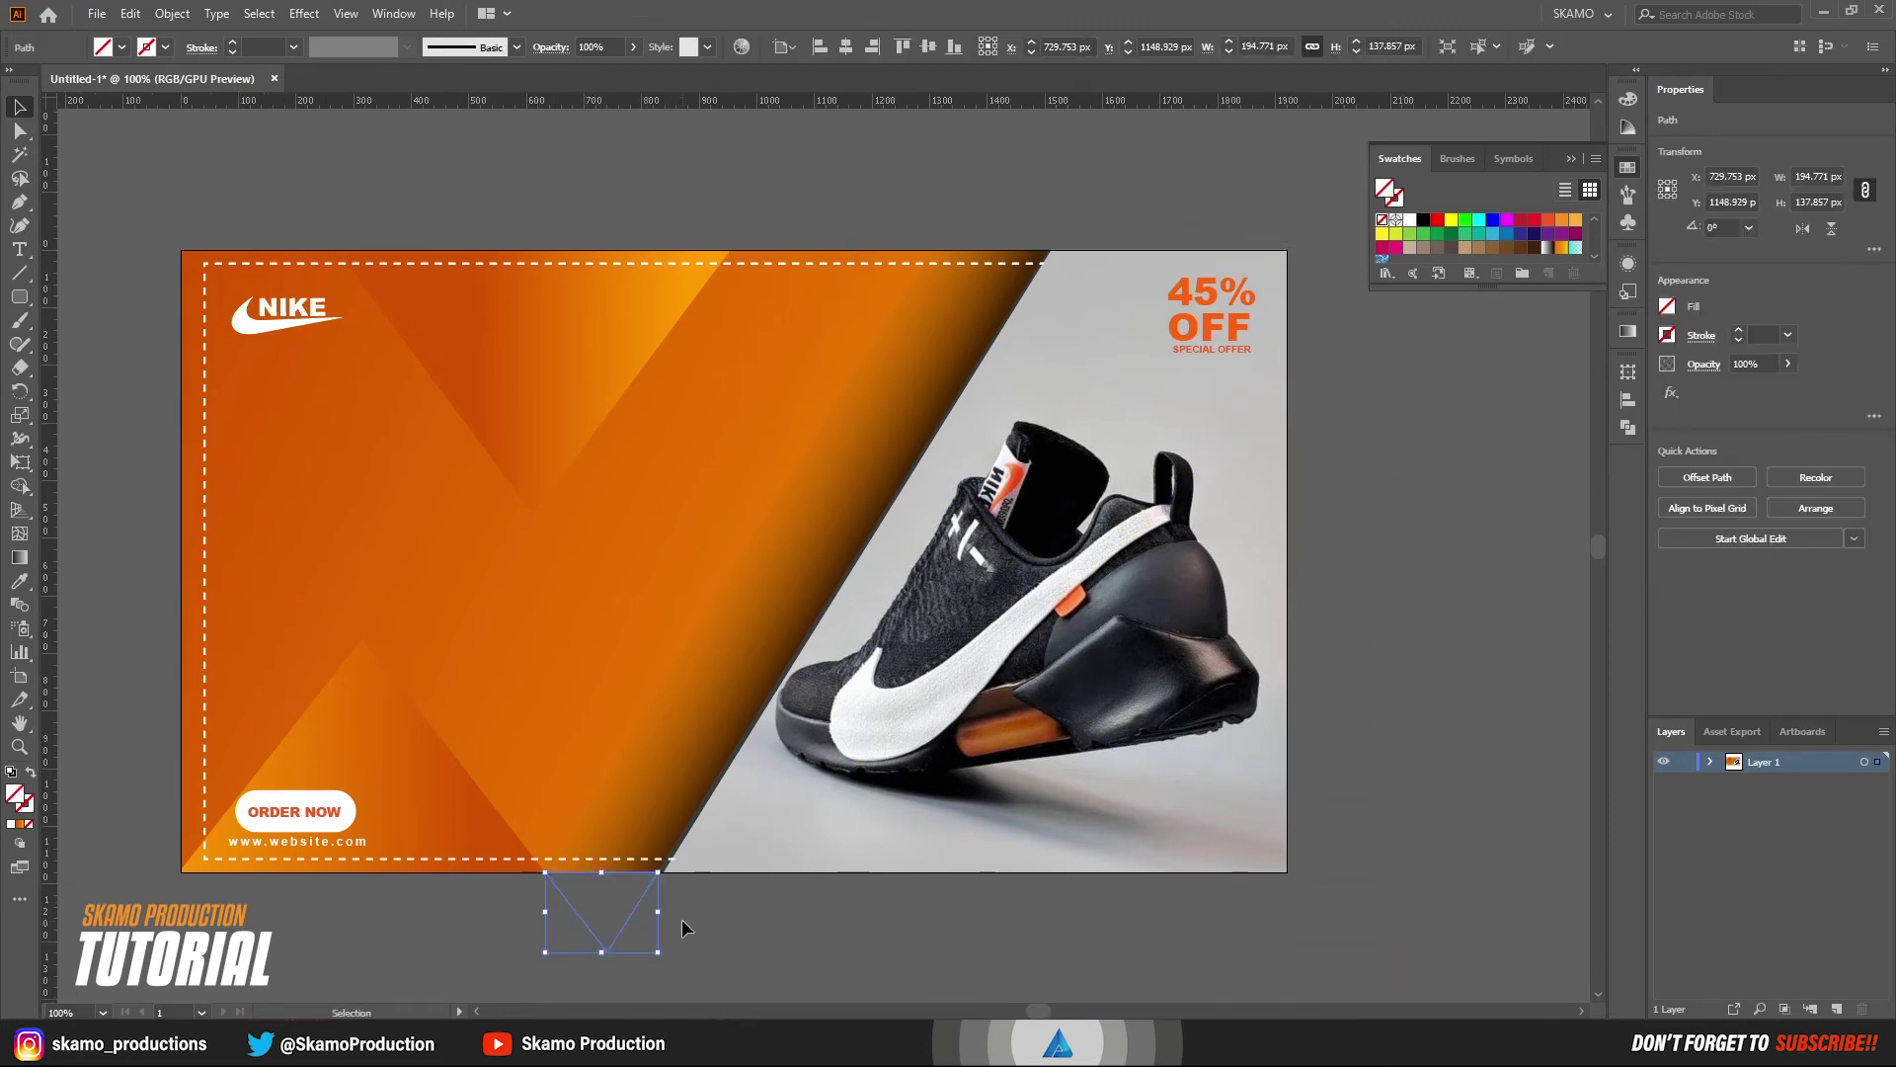
left_click(682, 918)
left_click_drag(284, 172, 958, 237)
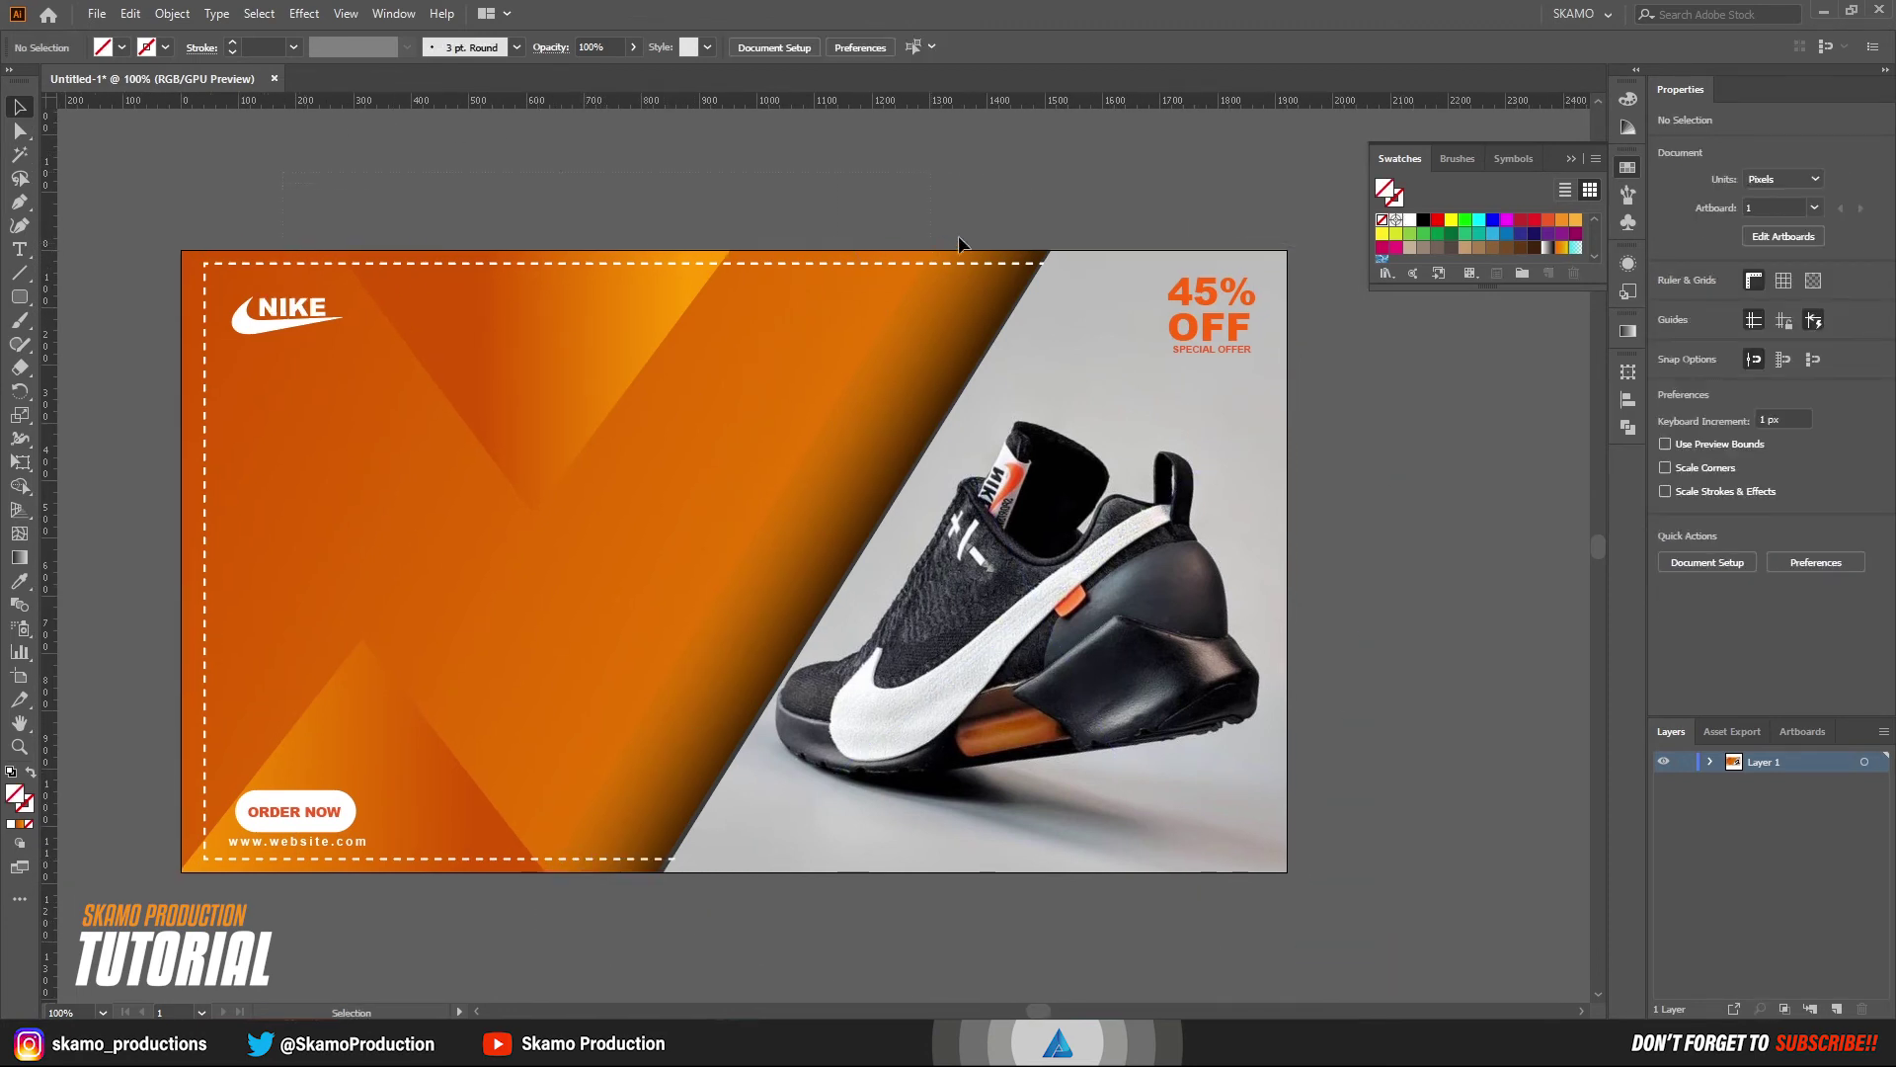
left_click_drag(1155, 228, 1121, 228)
- Start typing the JUST DO IT tagline on the orange panel's left side
left_click(20, 248)
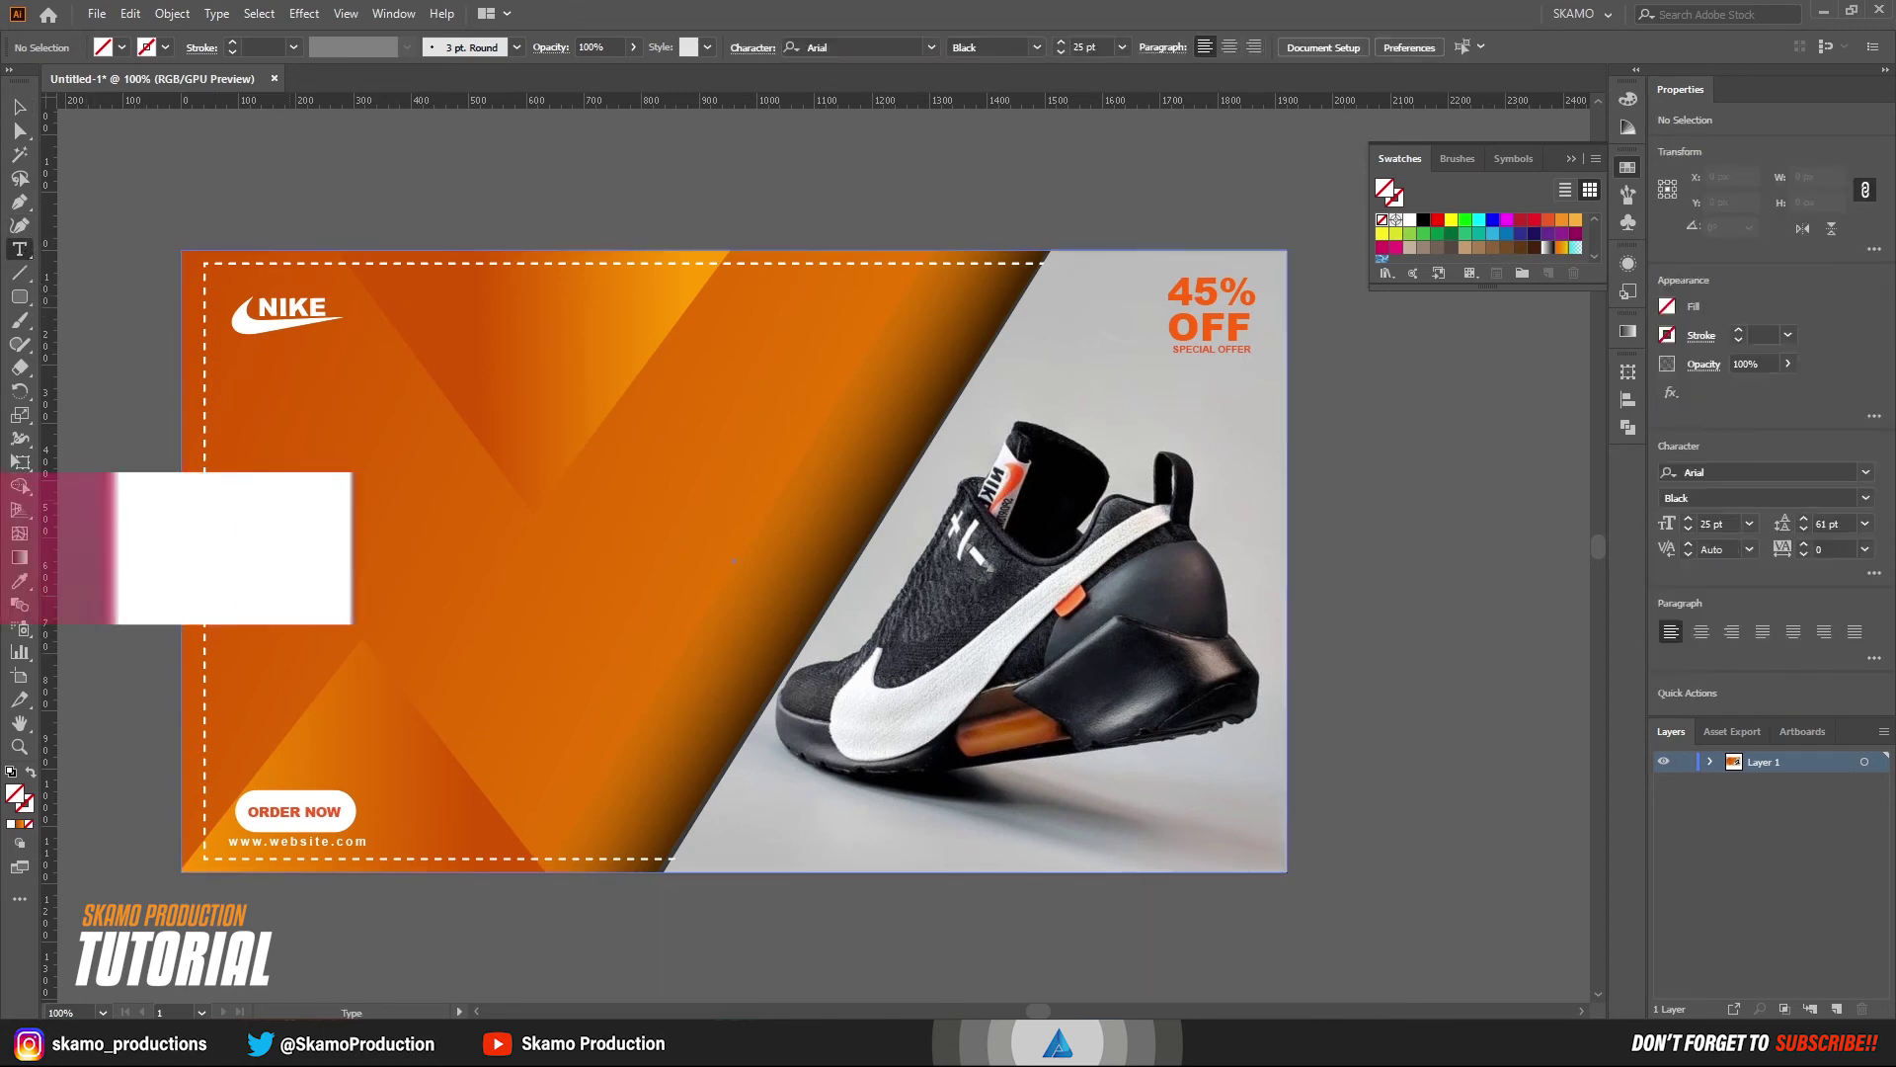
left_click(288, 493)
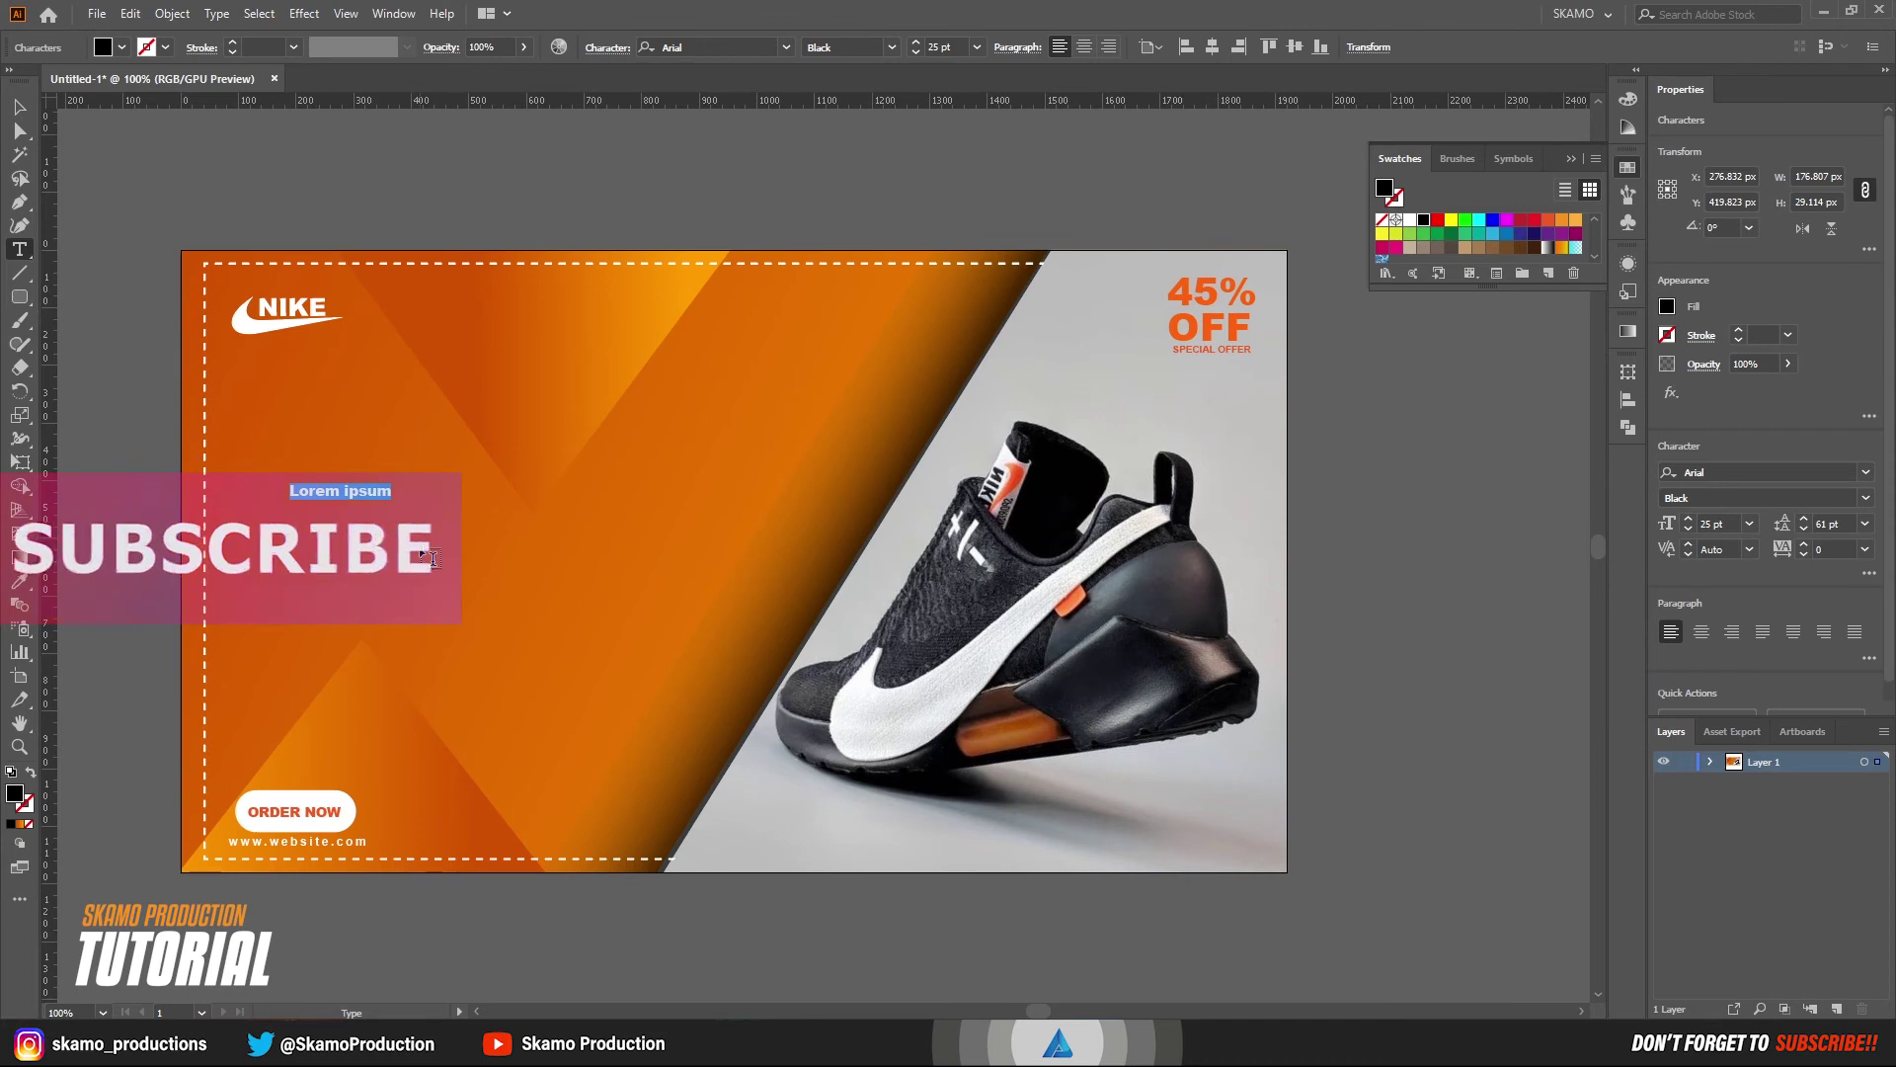
type("JU")
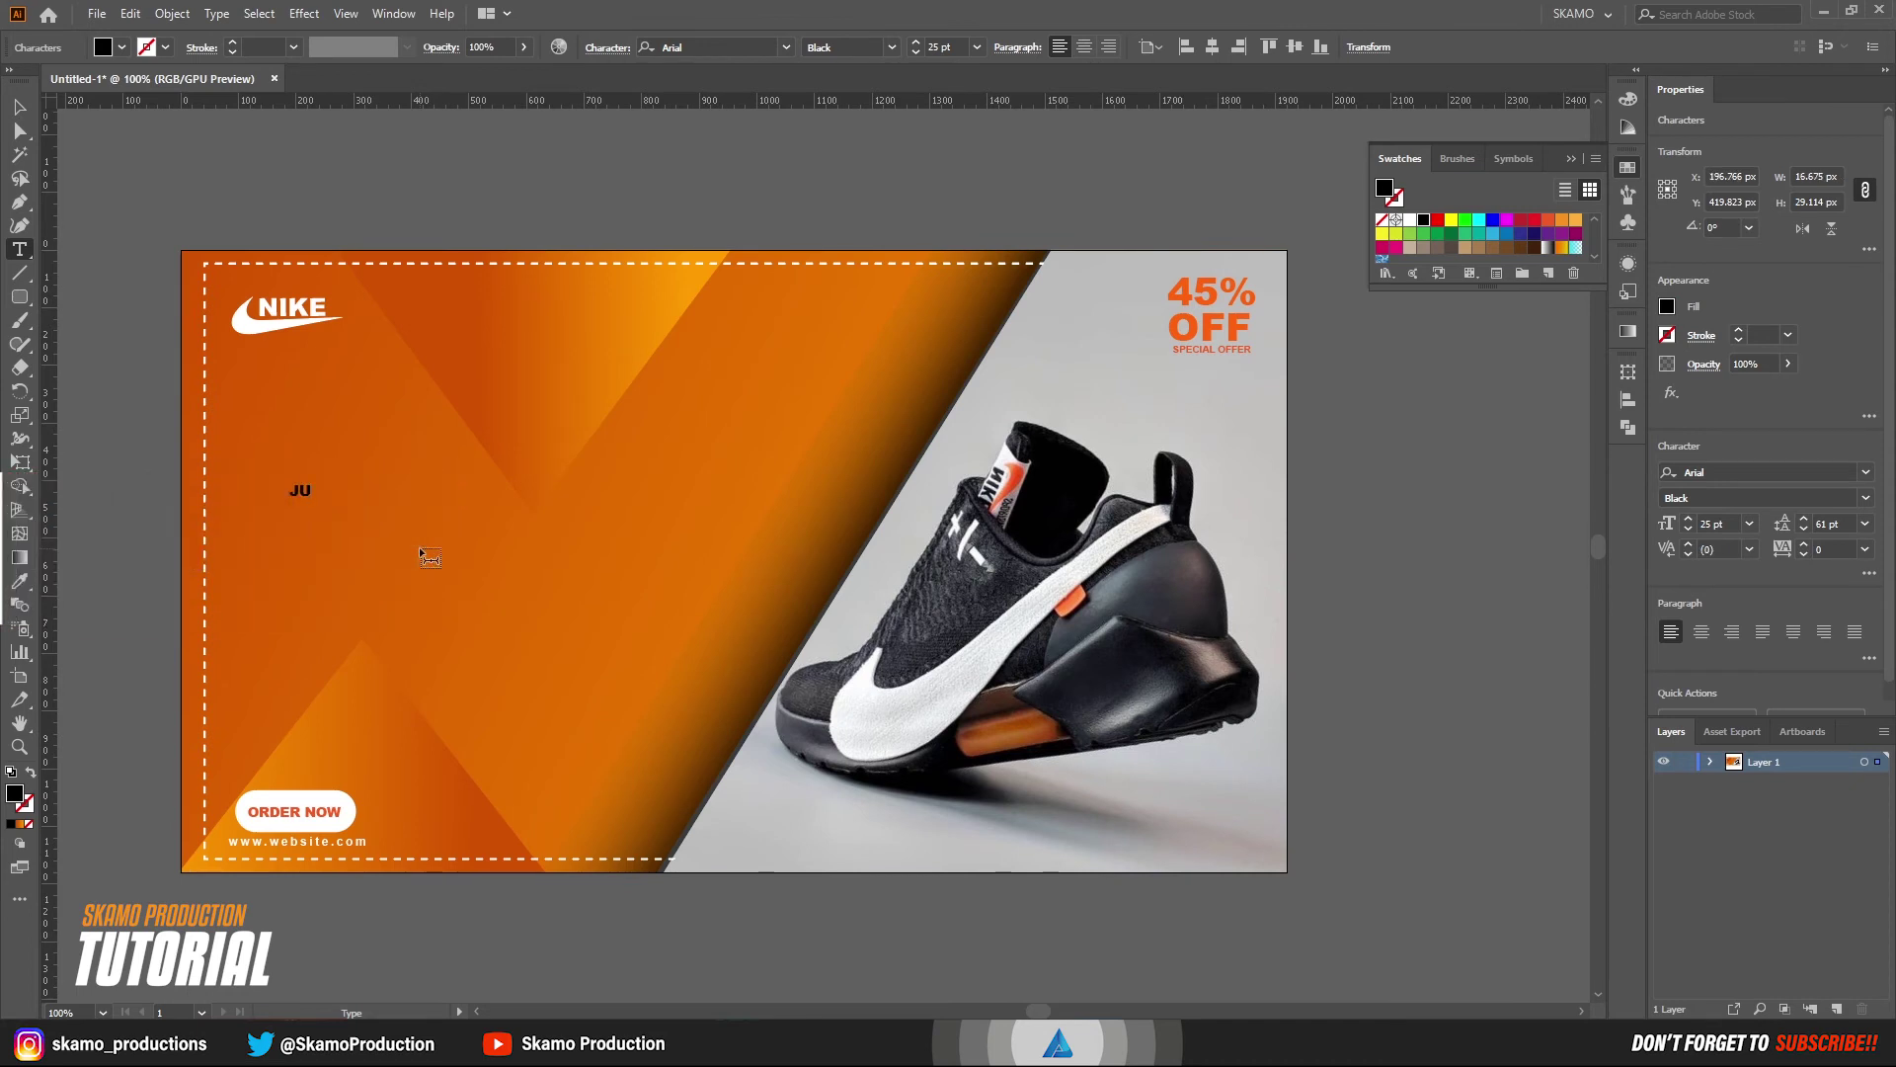
type("S")
type("T DO IT")
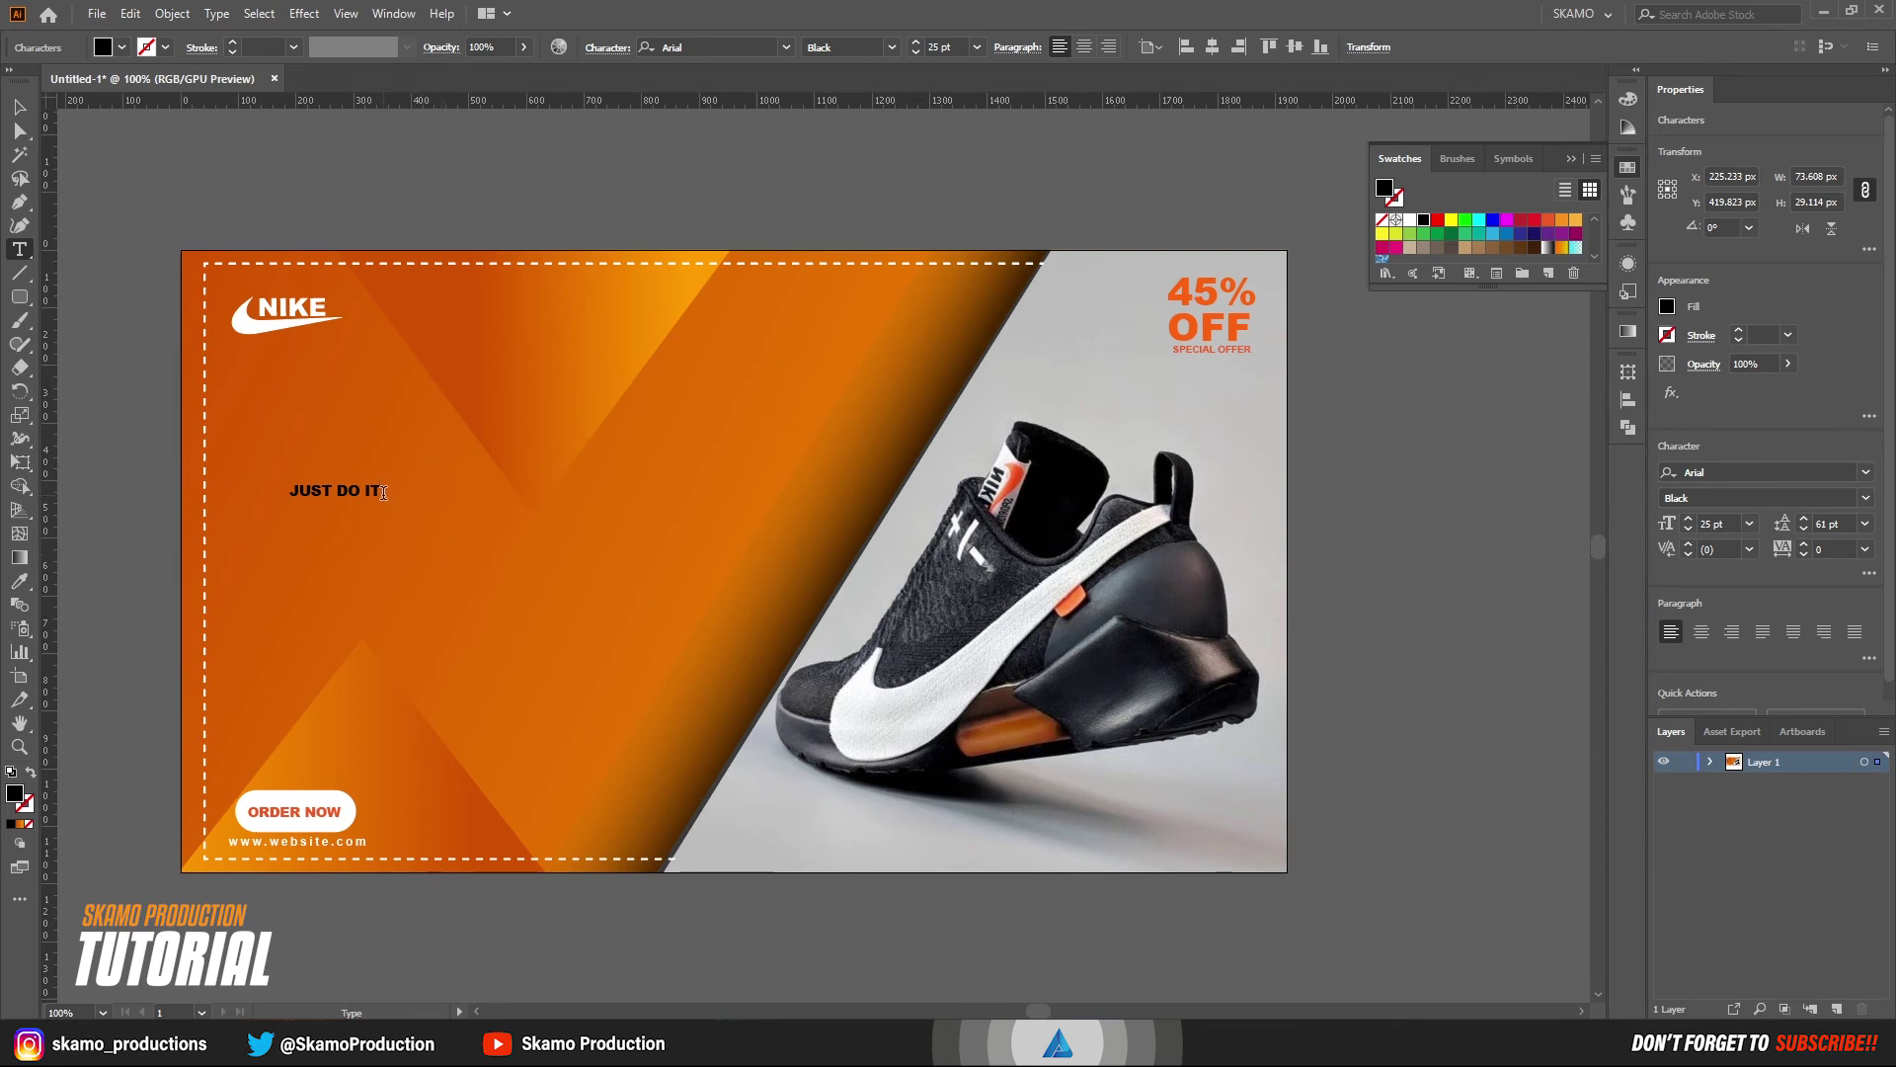
- Select the JUST DO IT headline and give it a white fill
left_click_drag(384, 491, 282, 494)
left_click(104, 49)
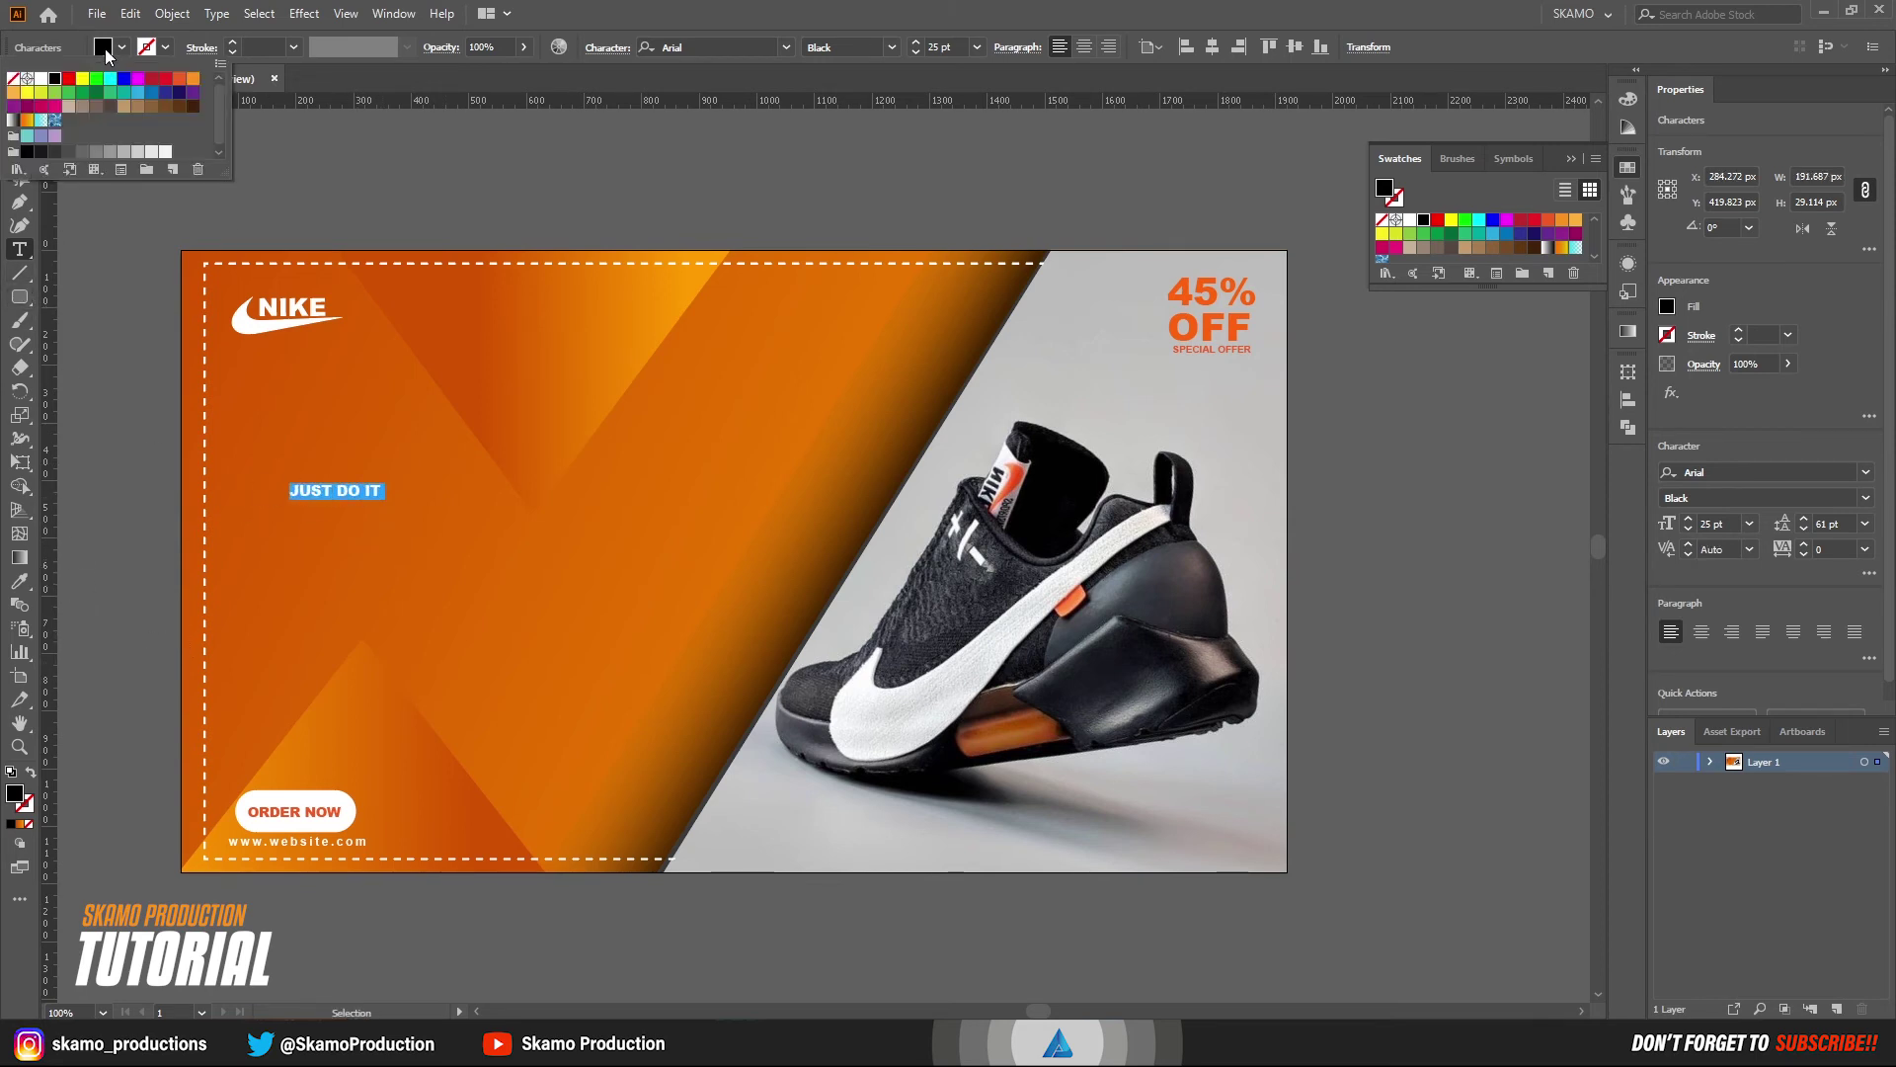
left_click(41, 78)
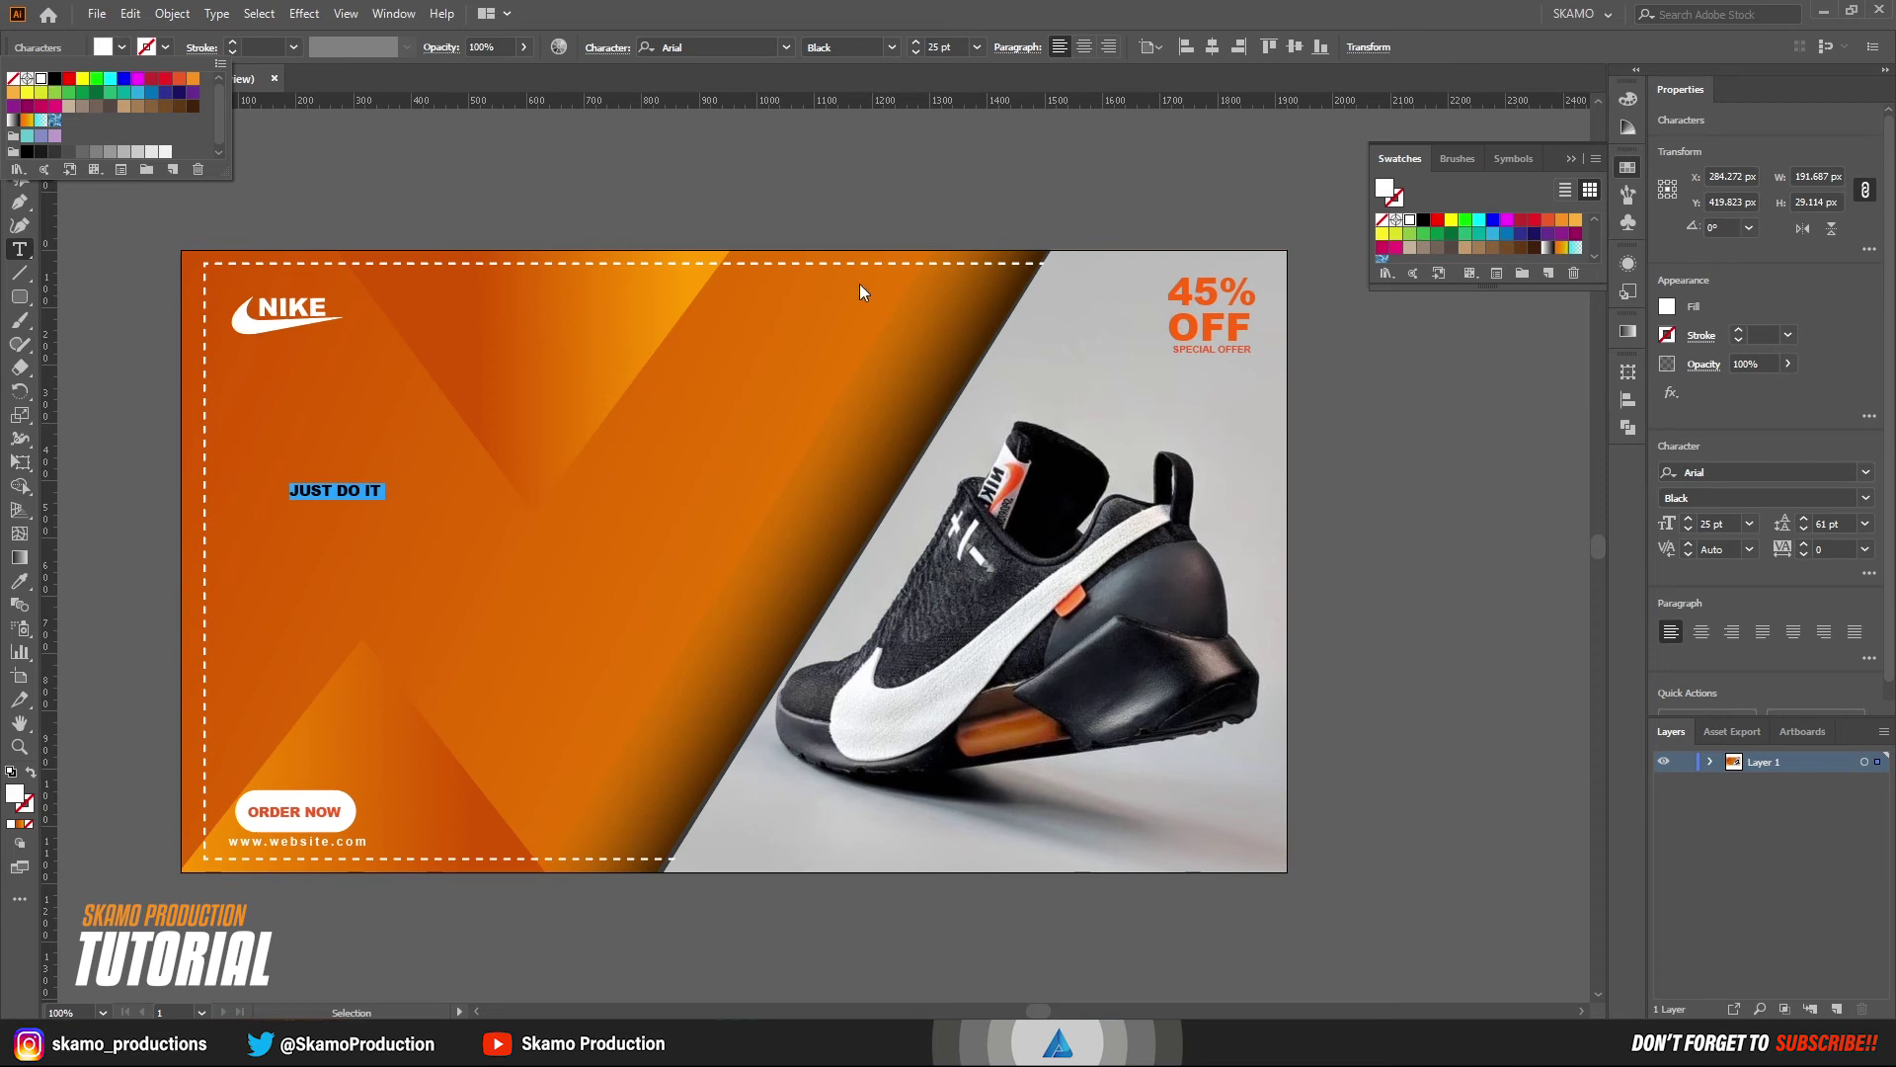
- Set the headline font to Kenyan Coffee Italic at 72 pt
left_click(788, 47)
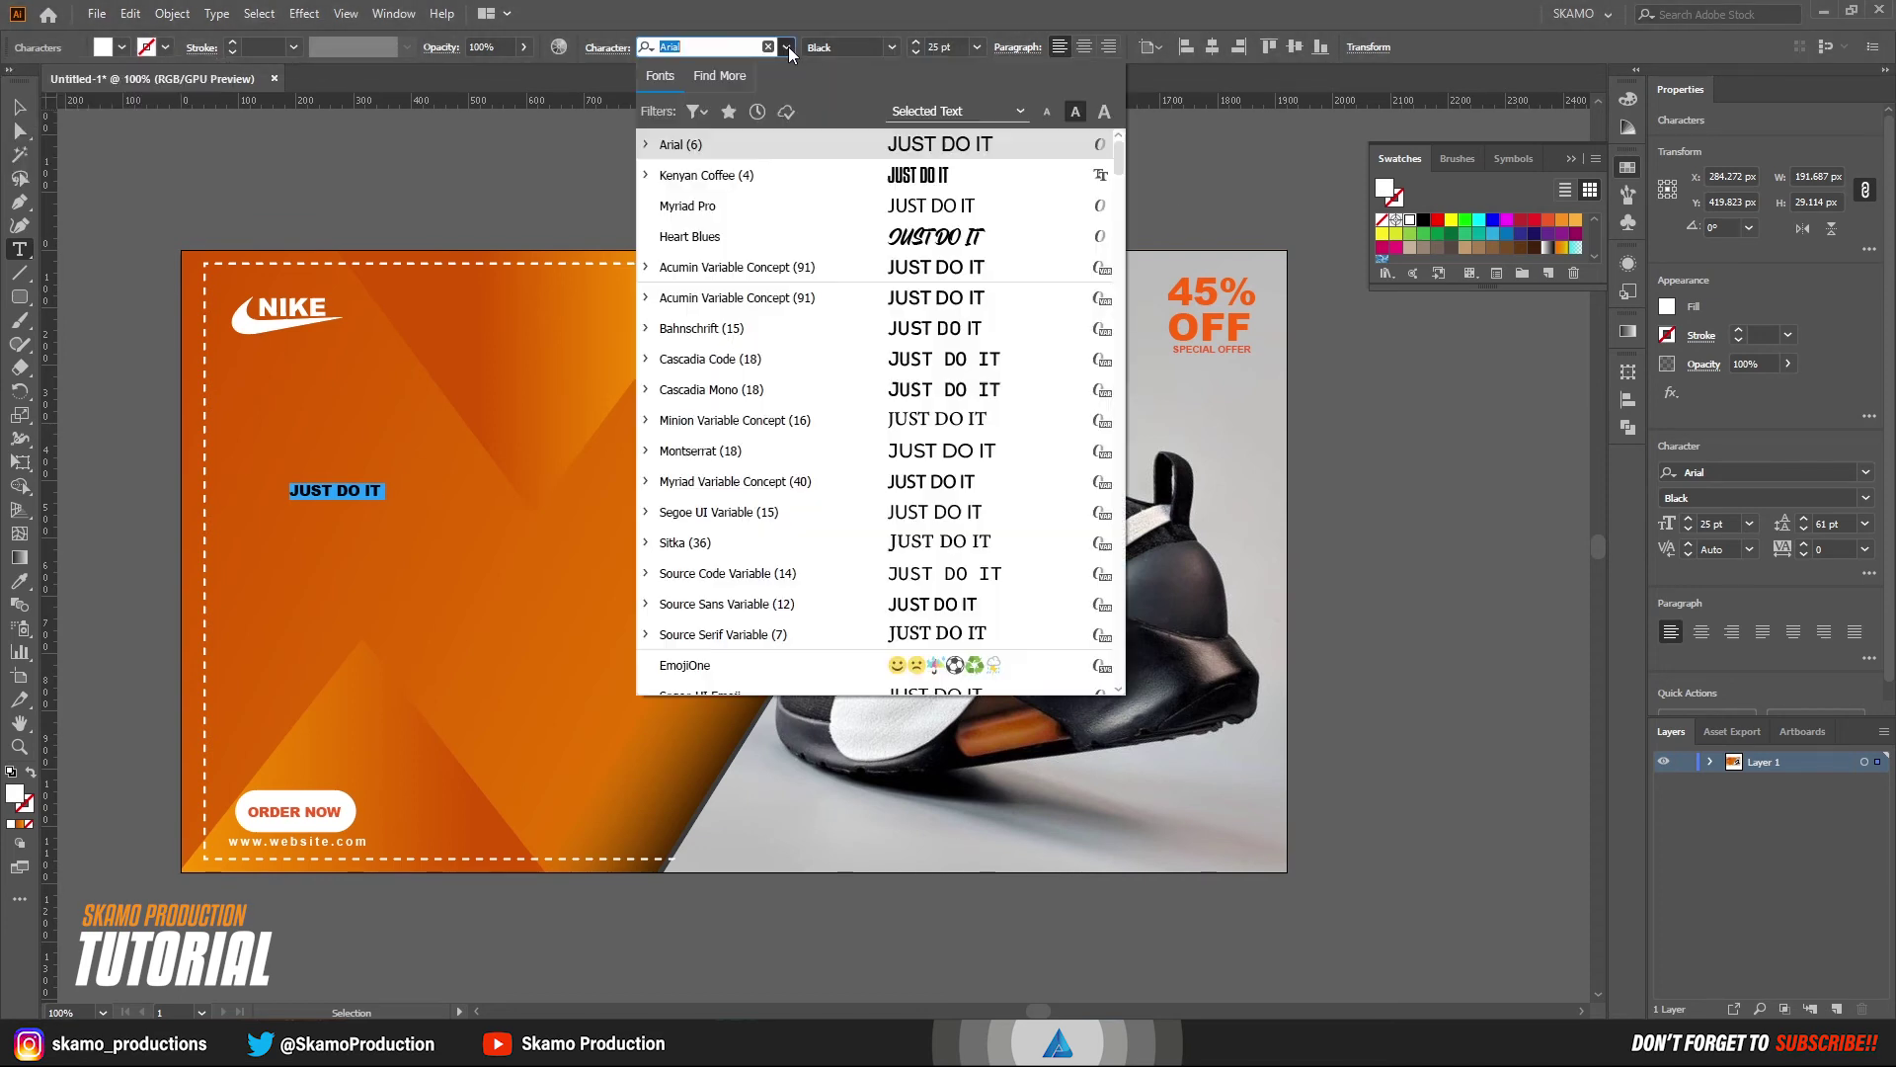
left_click(646, 175)
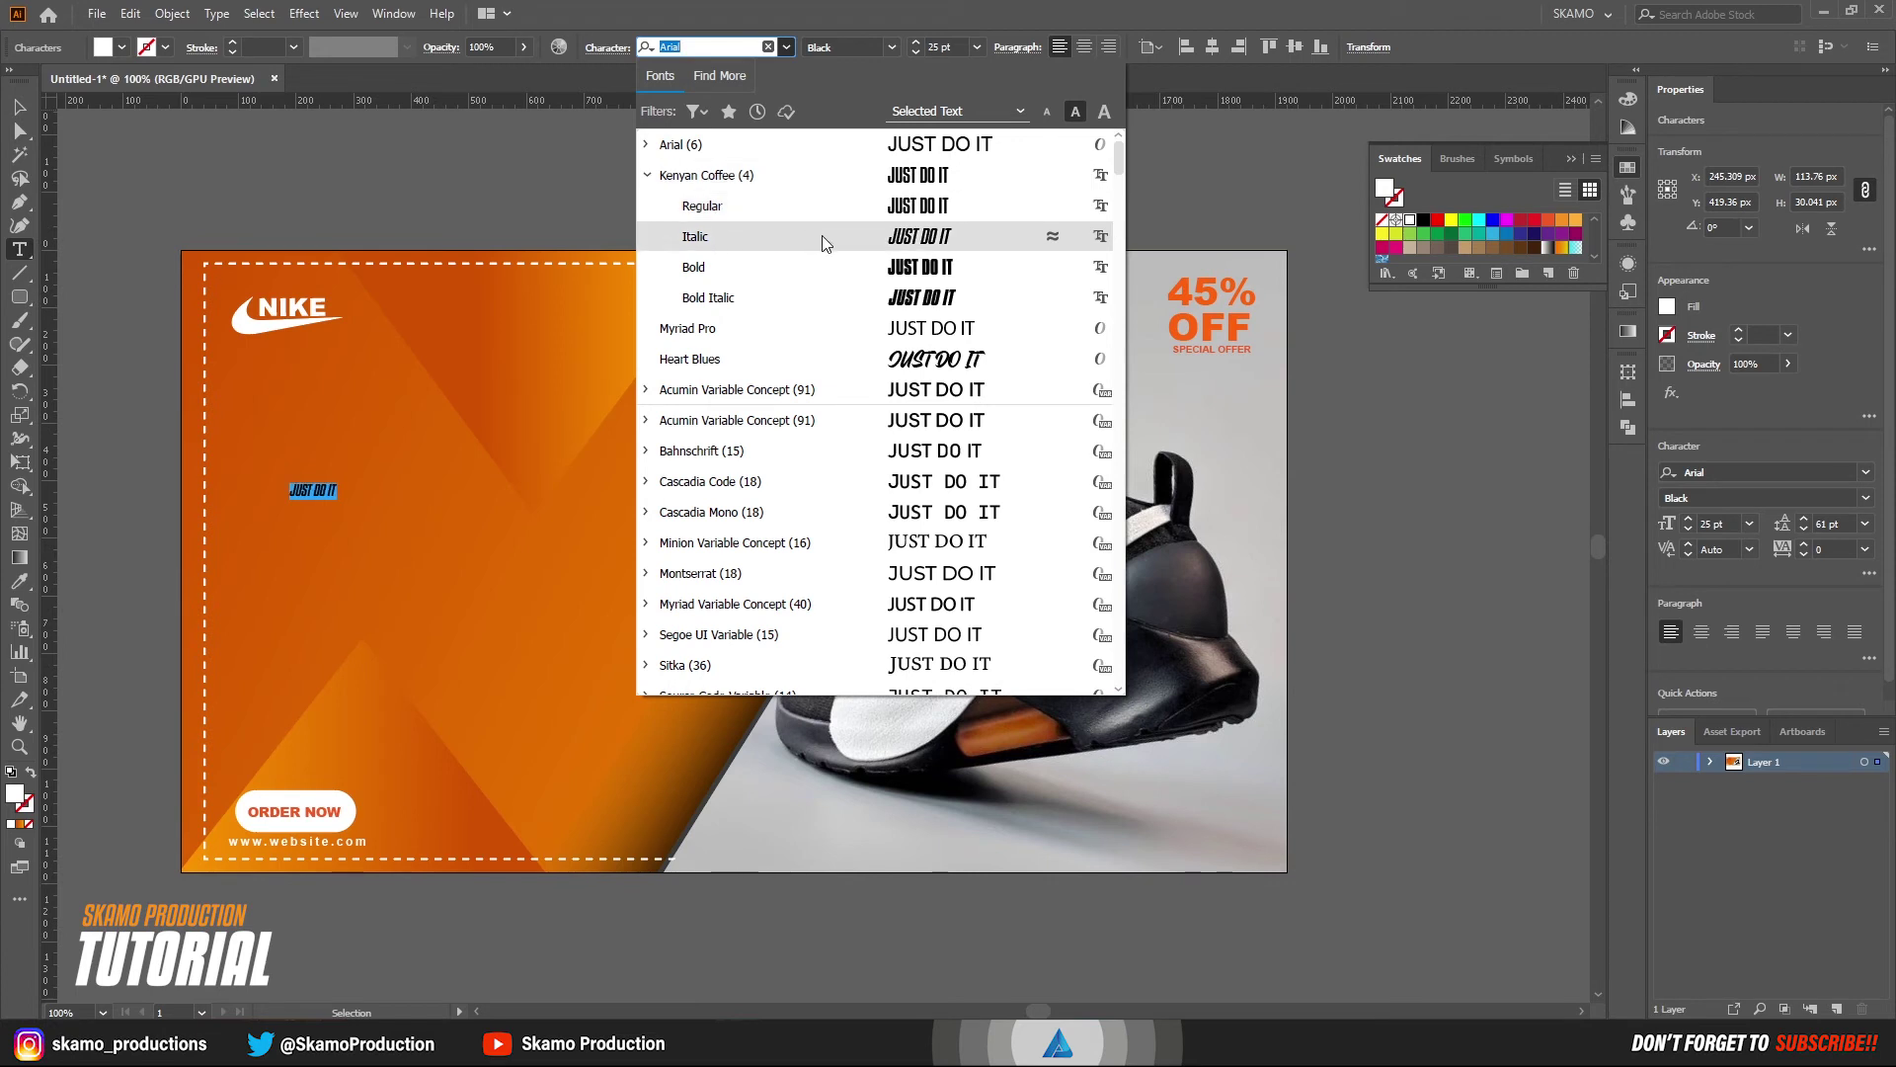
left_click(894, 242)
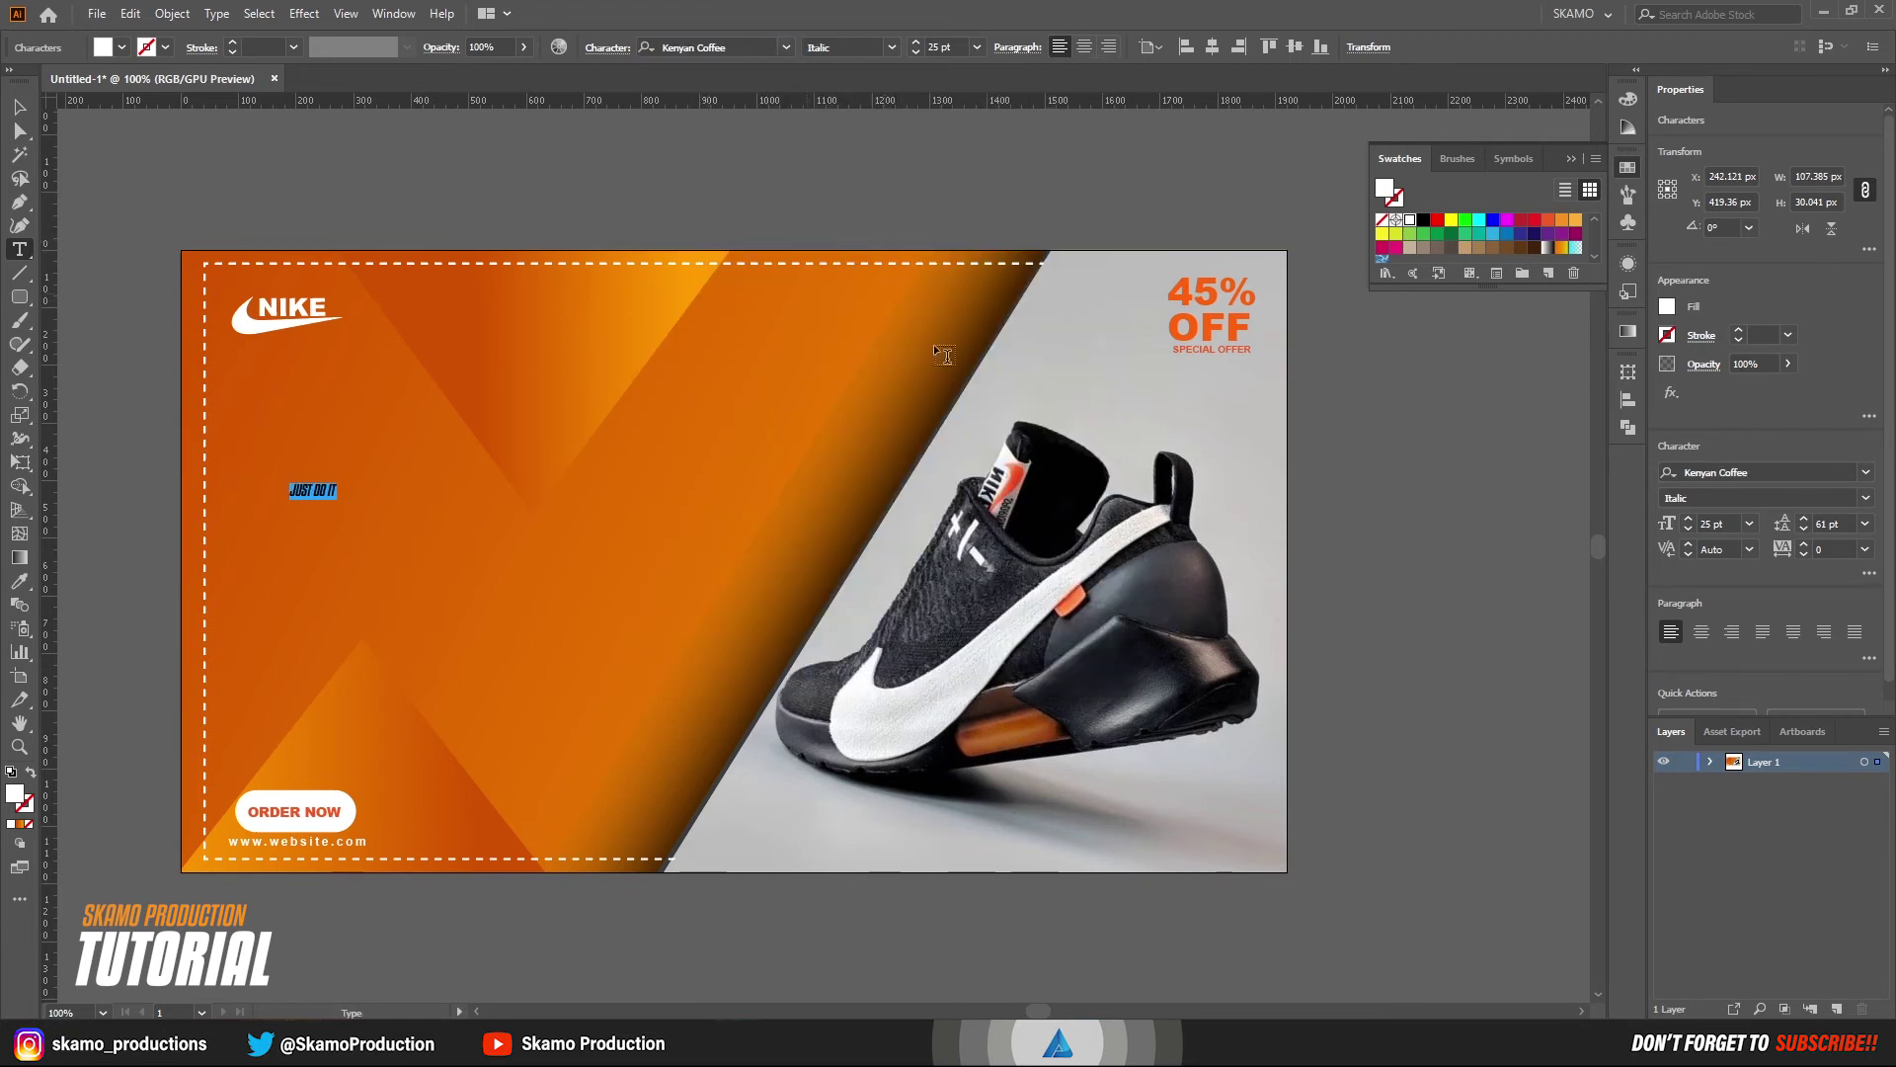
left_click(1753, 525)
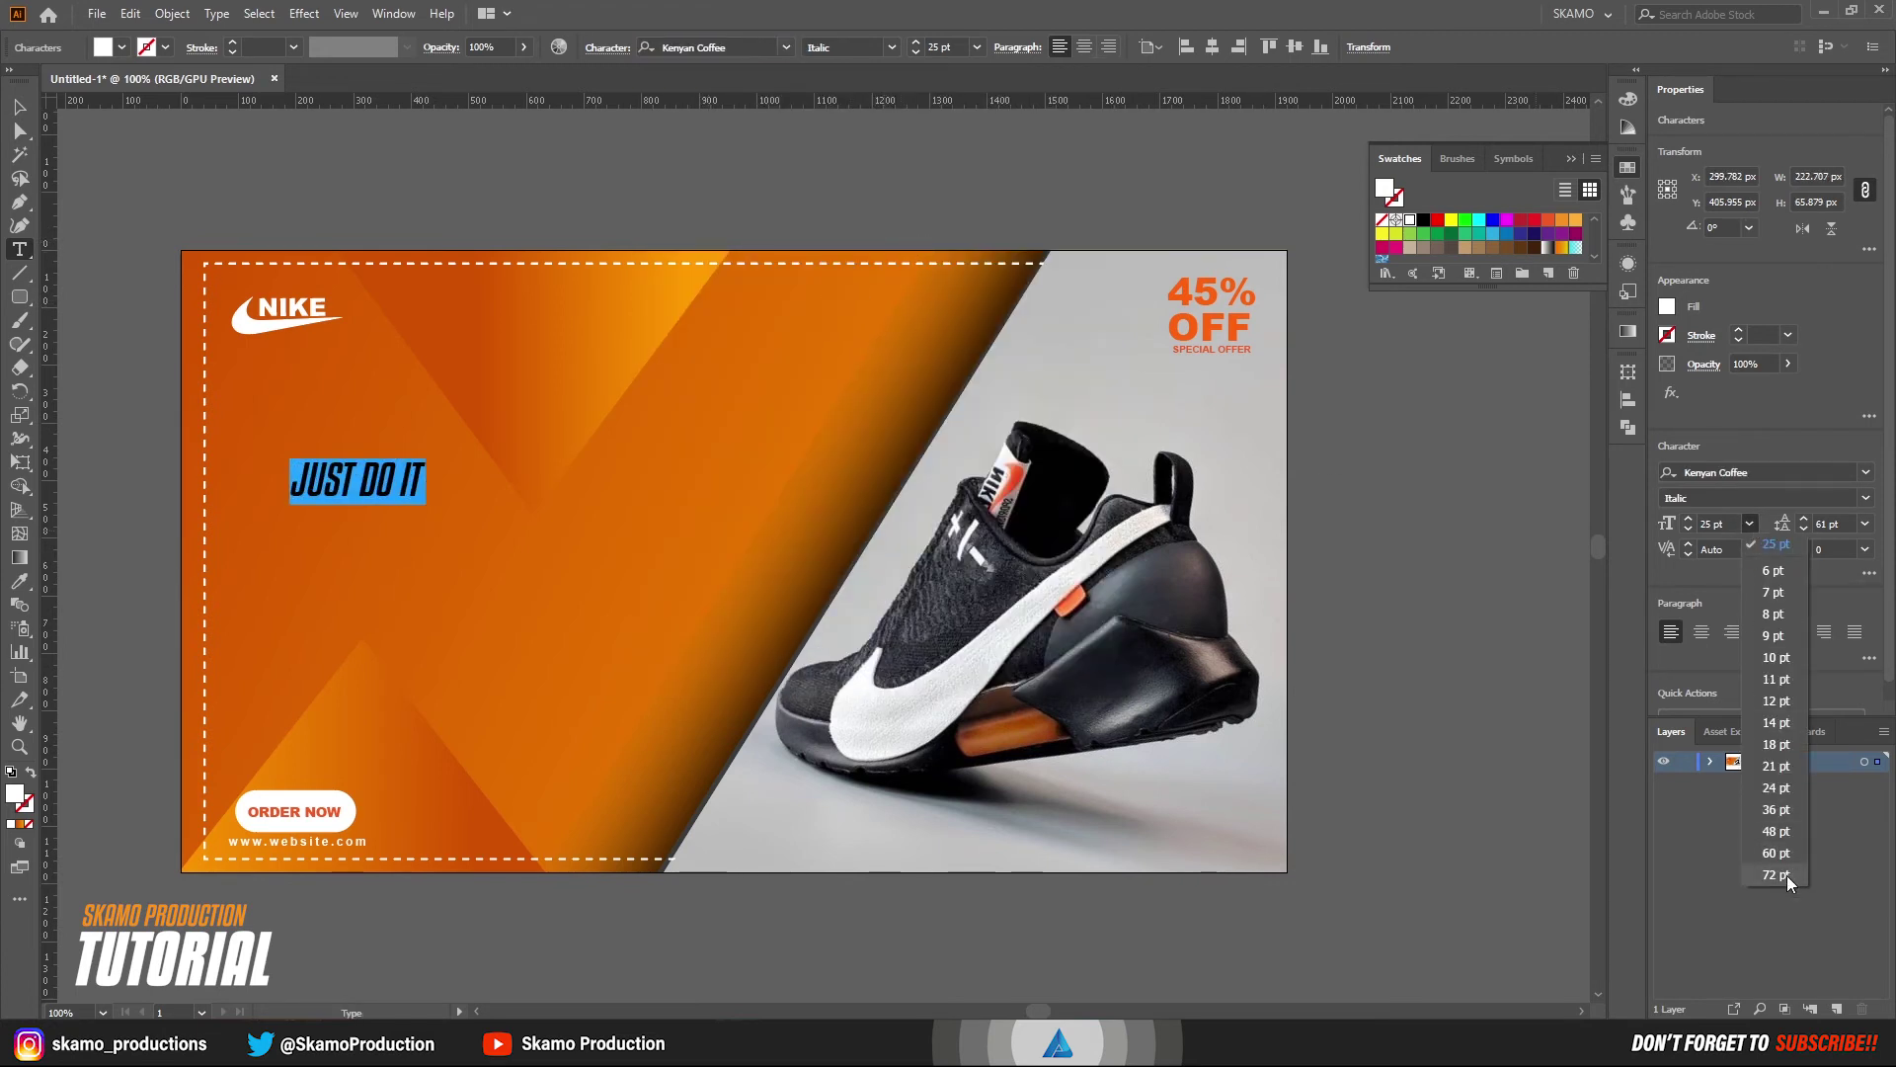
left_click(1785, 877)
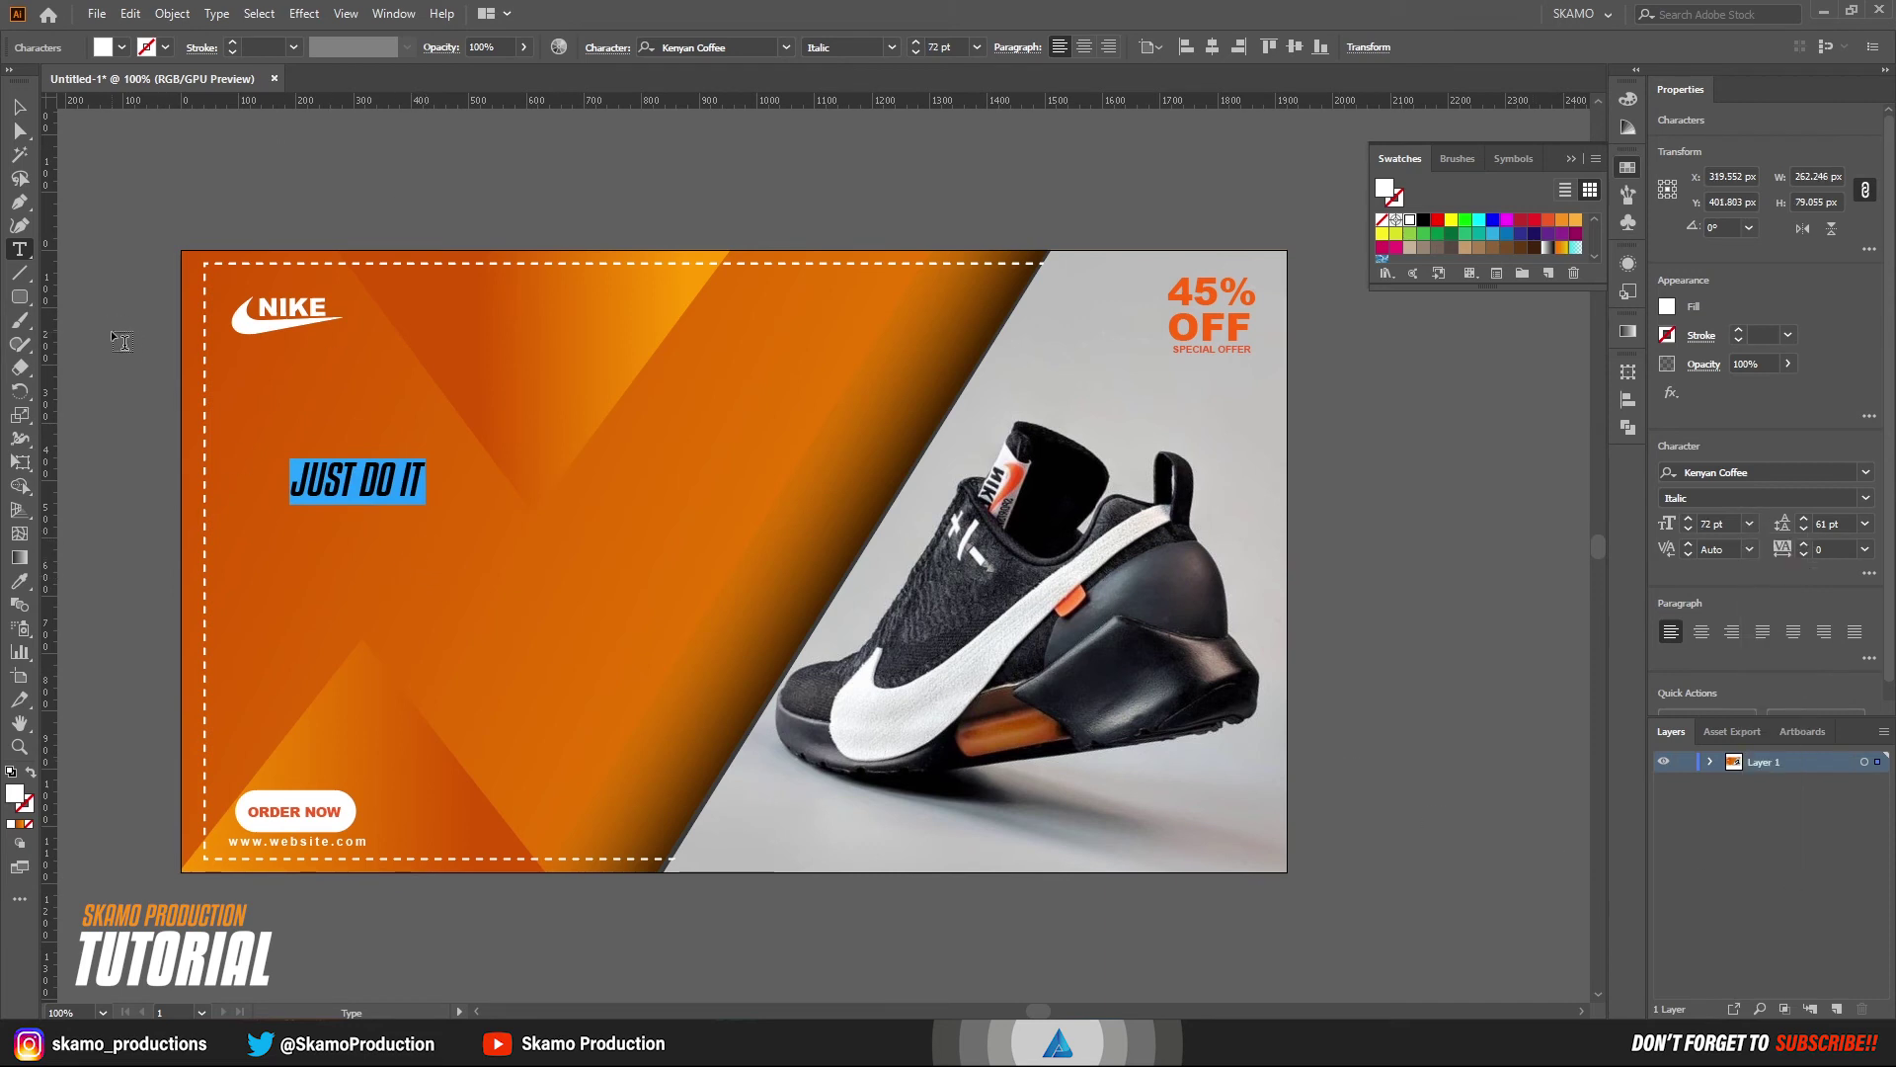
- Proportionally enlarge the JUST DO IT headline, move it up-left, and duplicate it below
left_click(15, 107)
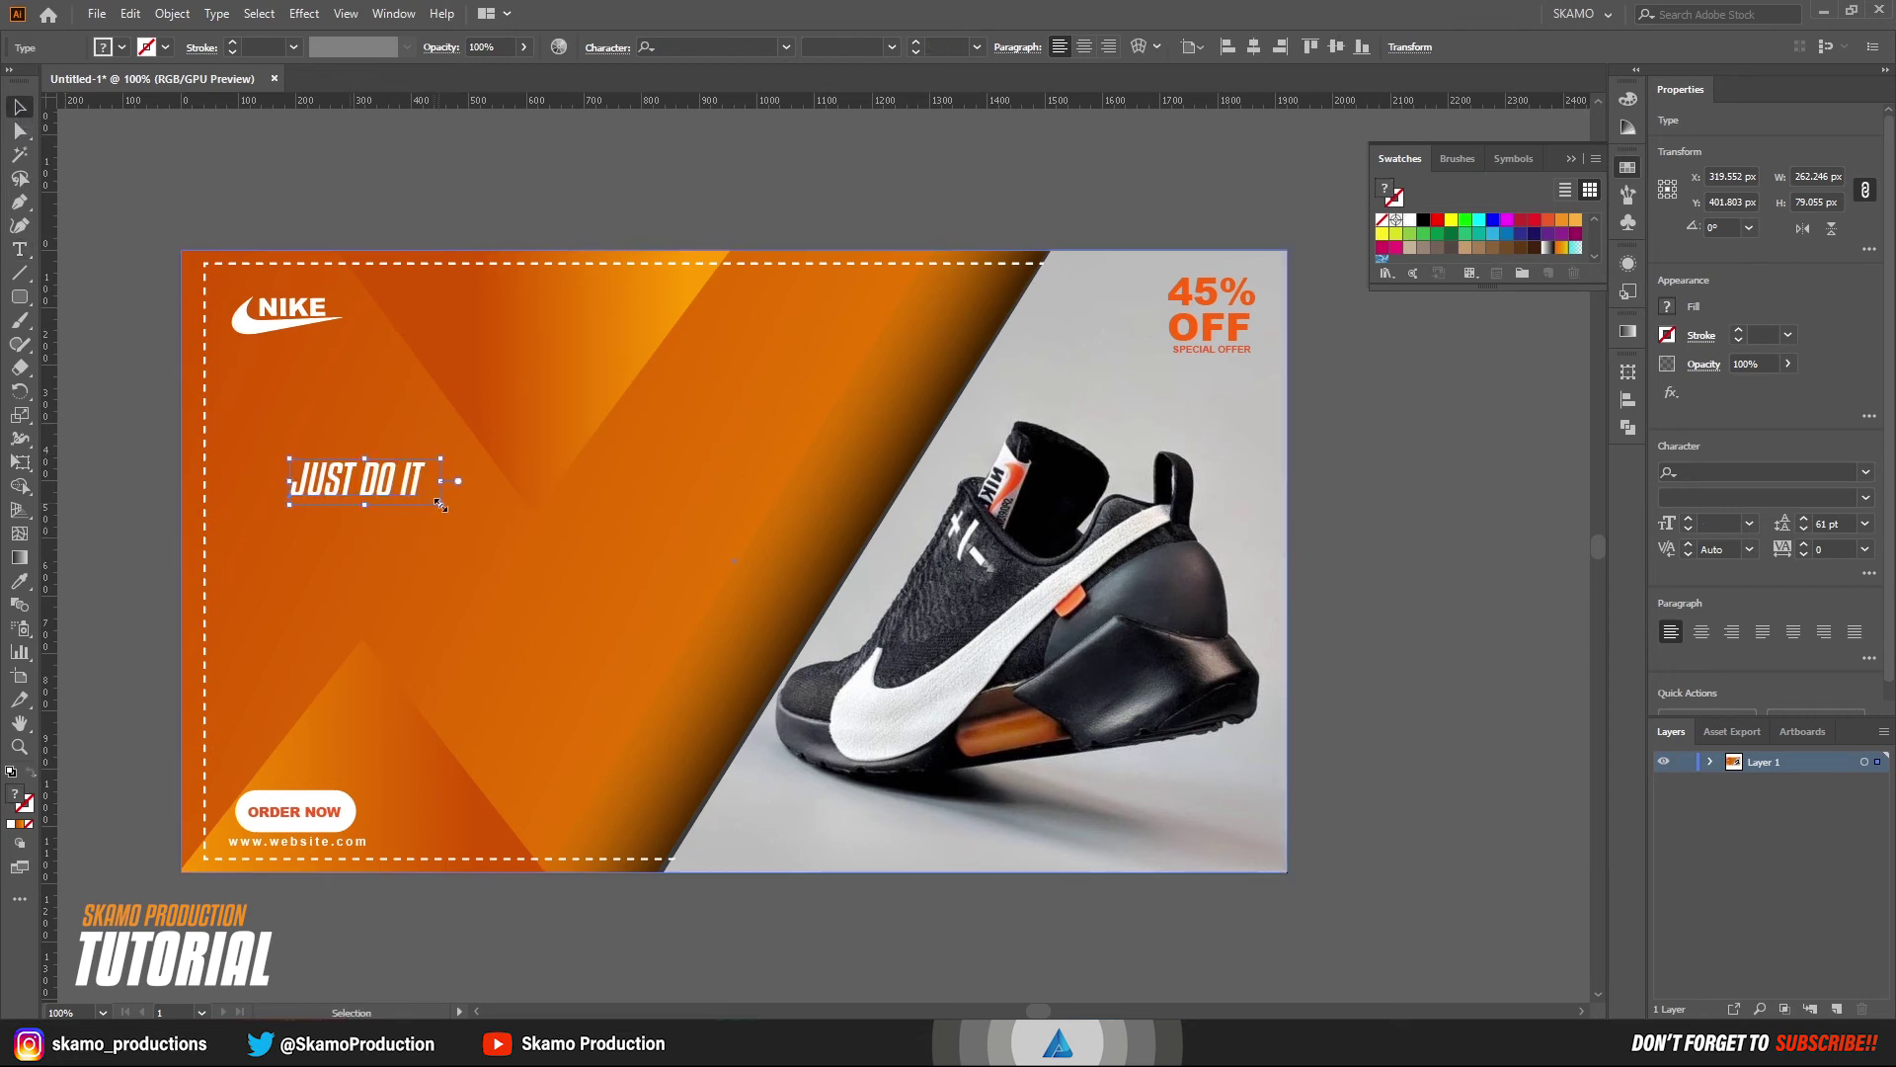
key("shift")
left_click_drag(440, 505, 557, 580)
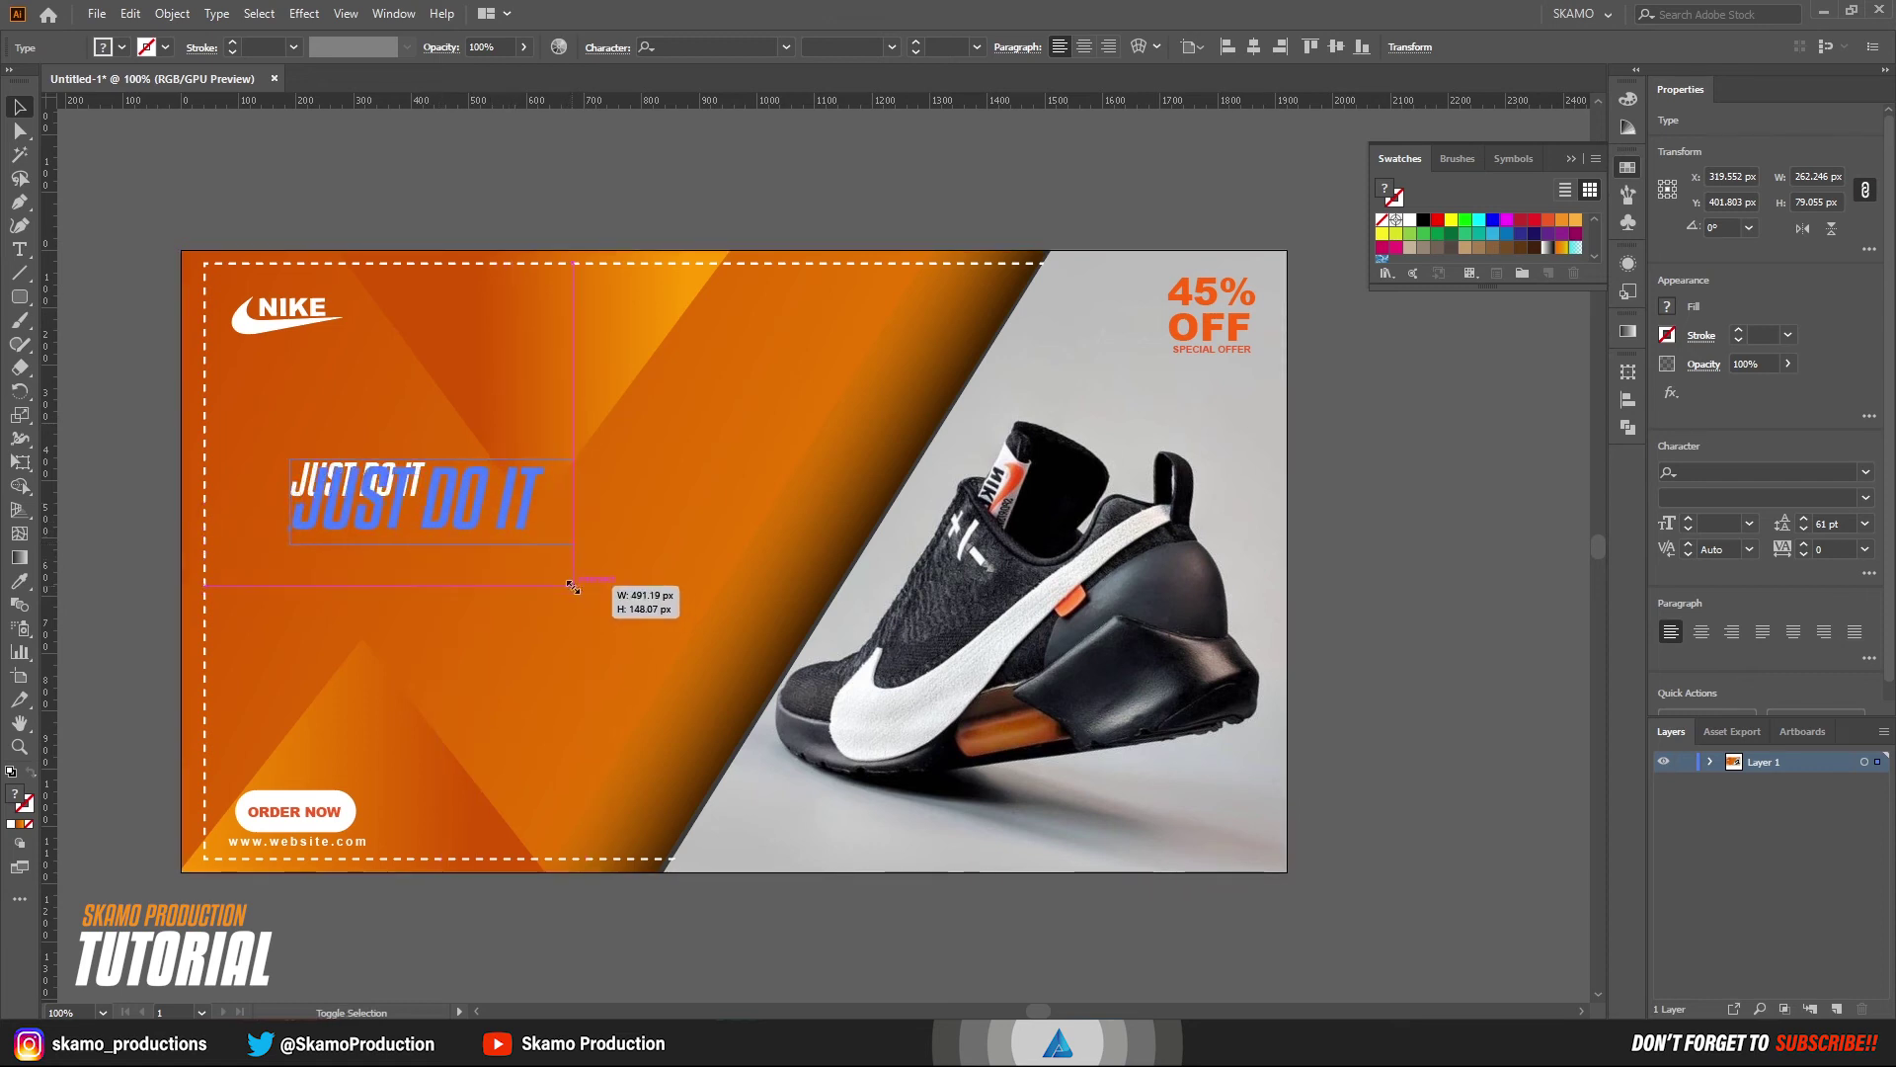
left_click_drag(472, 516, 391, 478)
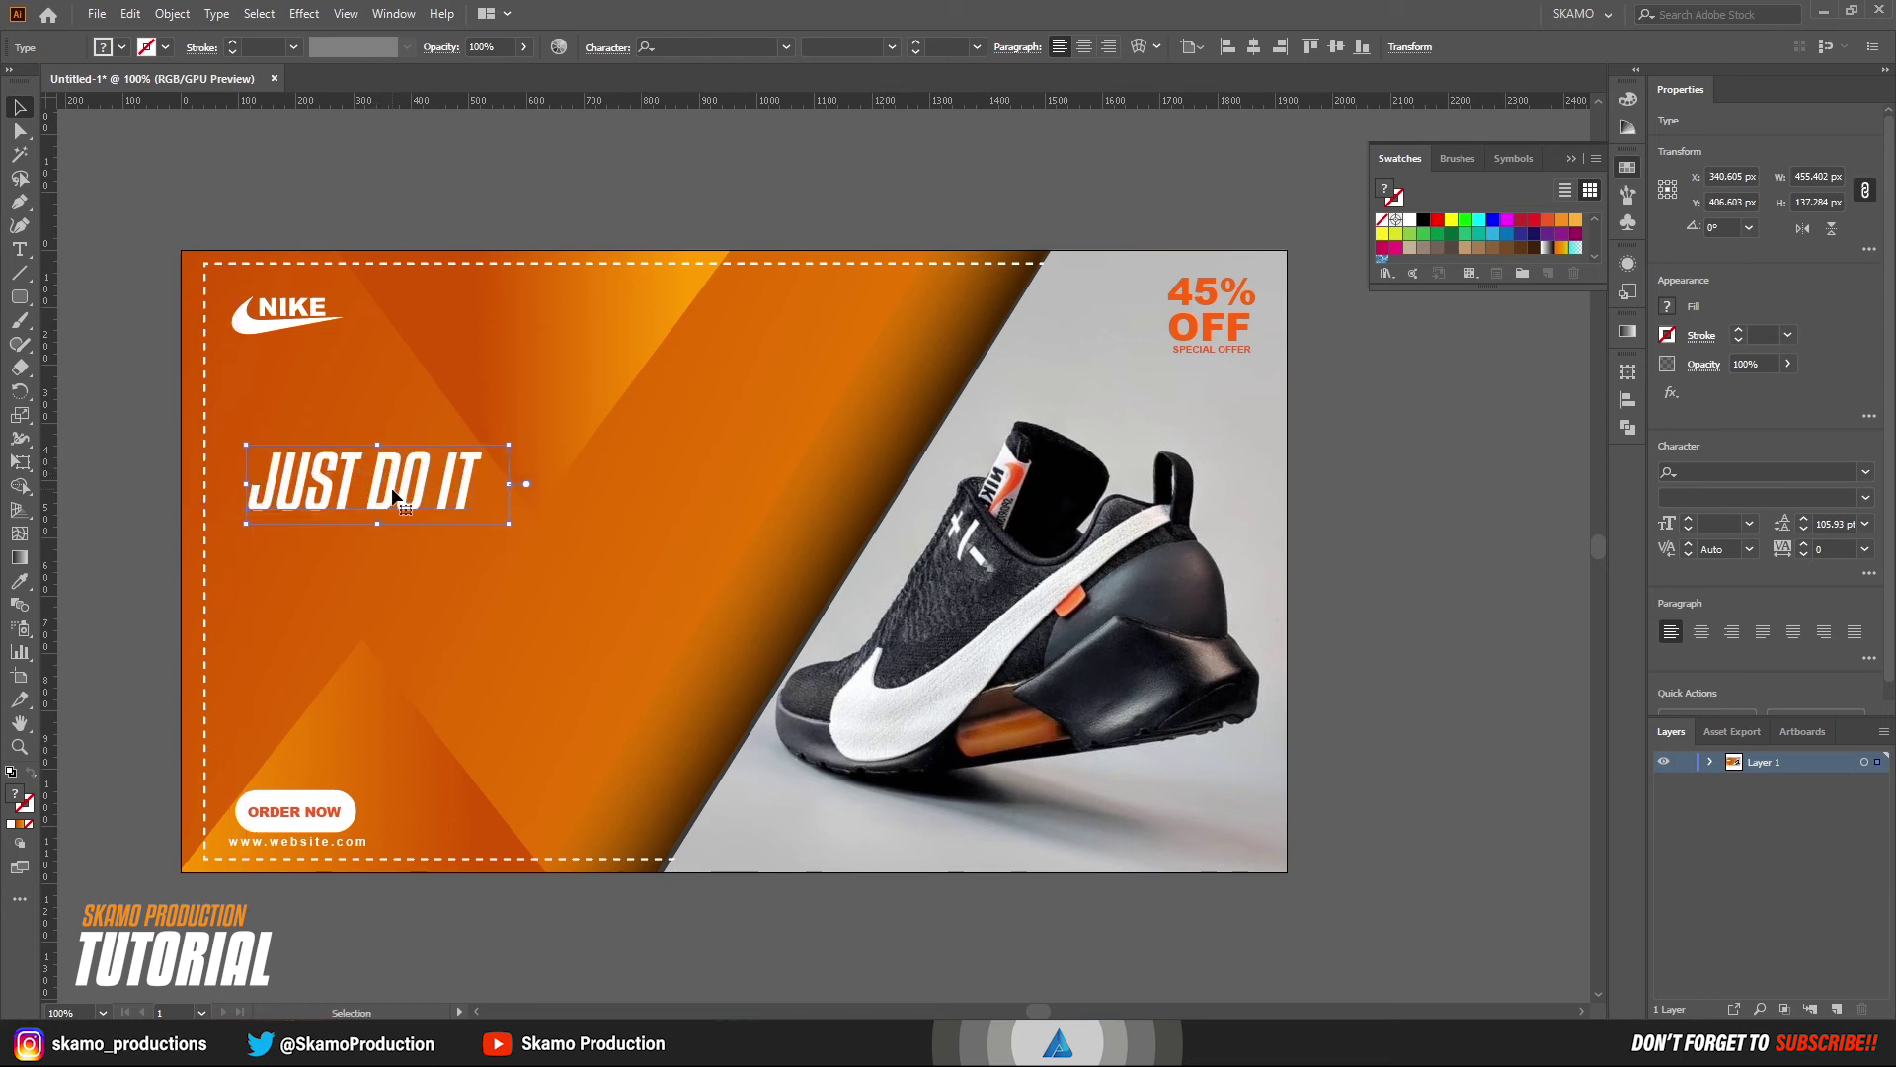
left_click_drag(388, 482, 364, 618)
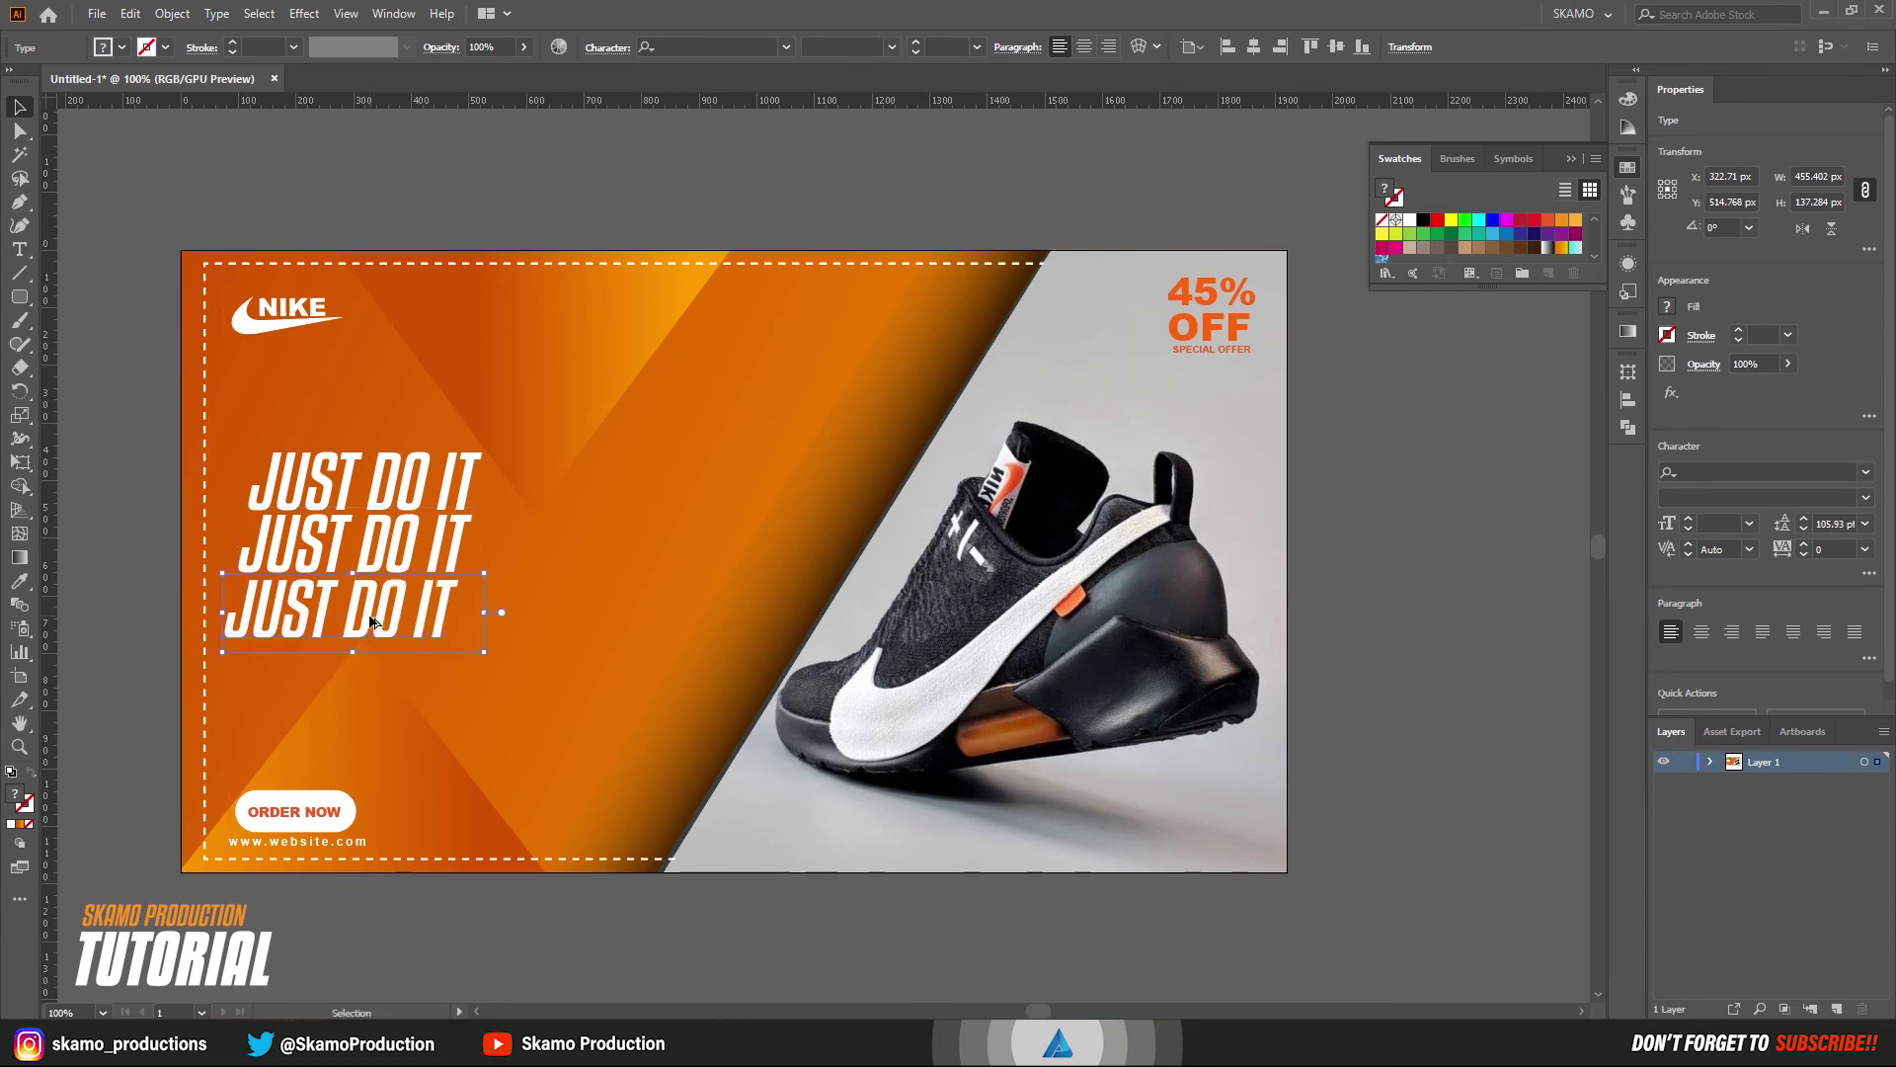
- Fade the second JUST DO IT line to 60% opacity and the third to 20%
left_click(415, 545)
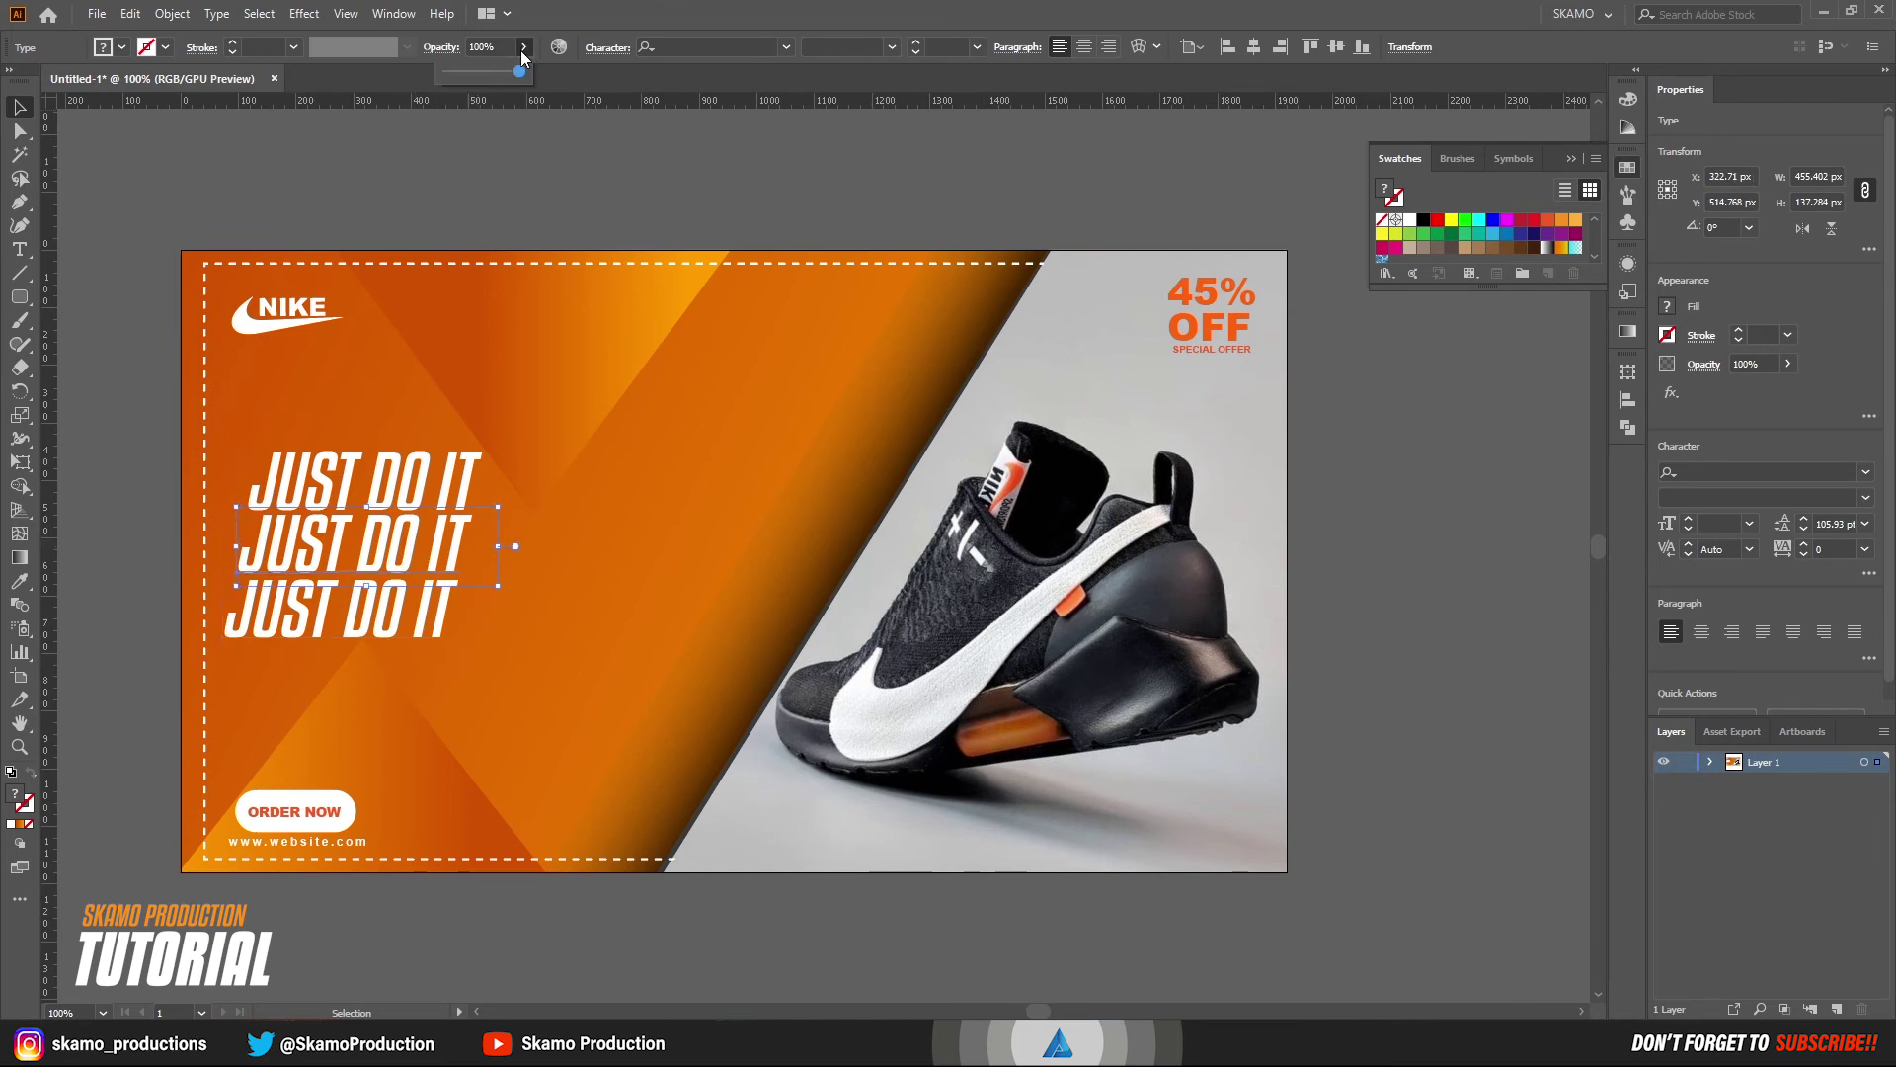
left_click(487, 46)
double_click(487, 46)
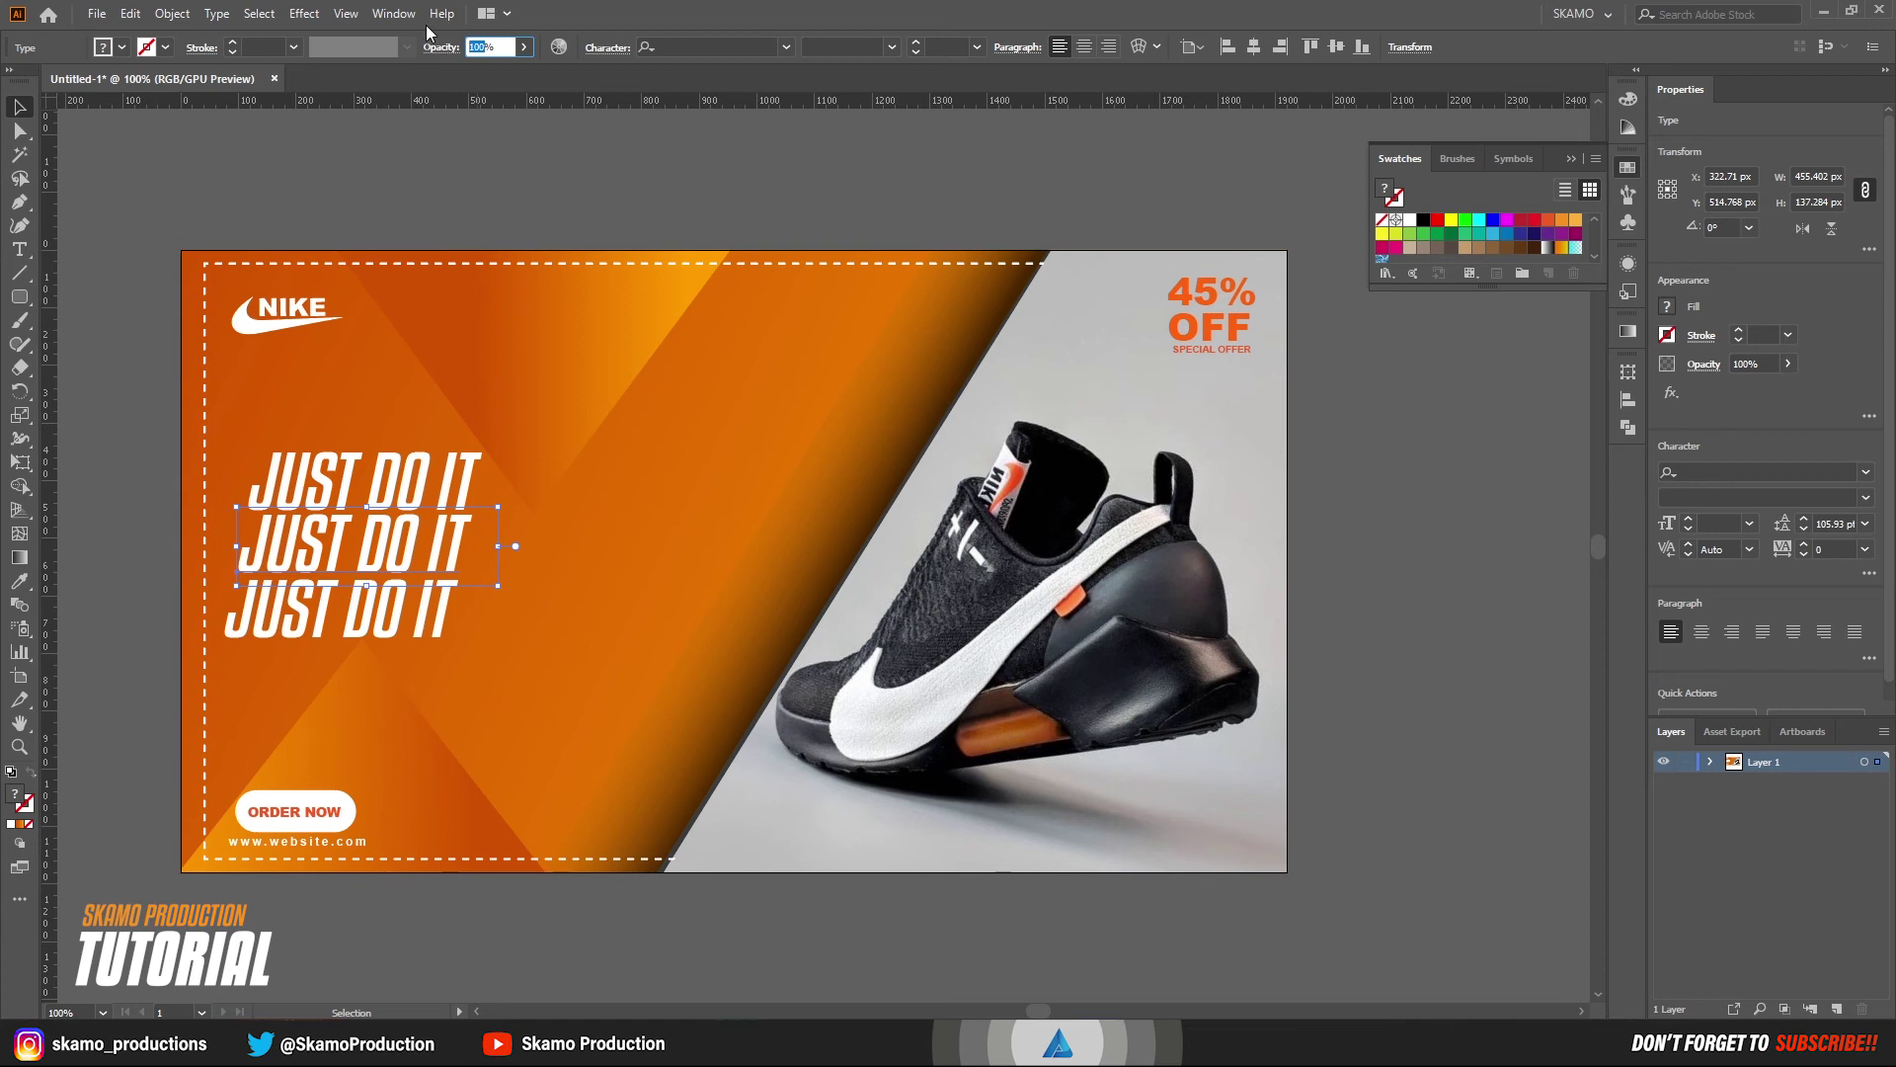
type("60")
left_click(390, 637)
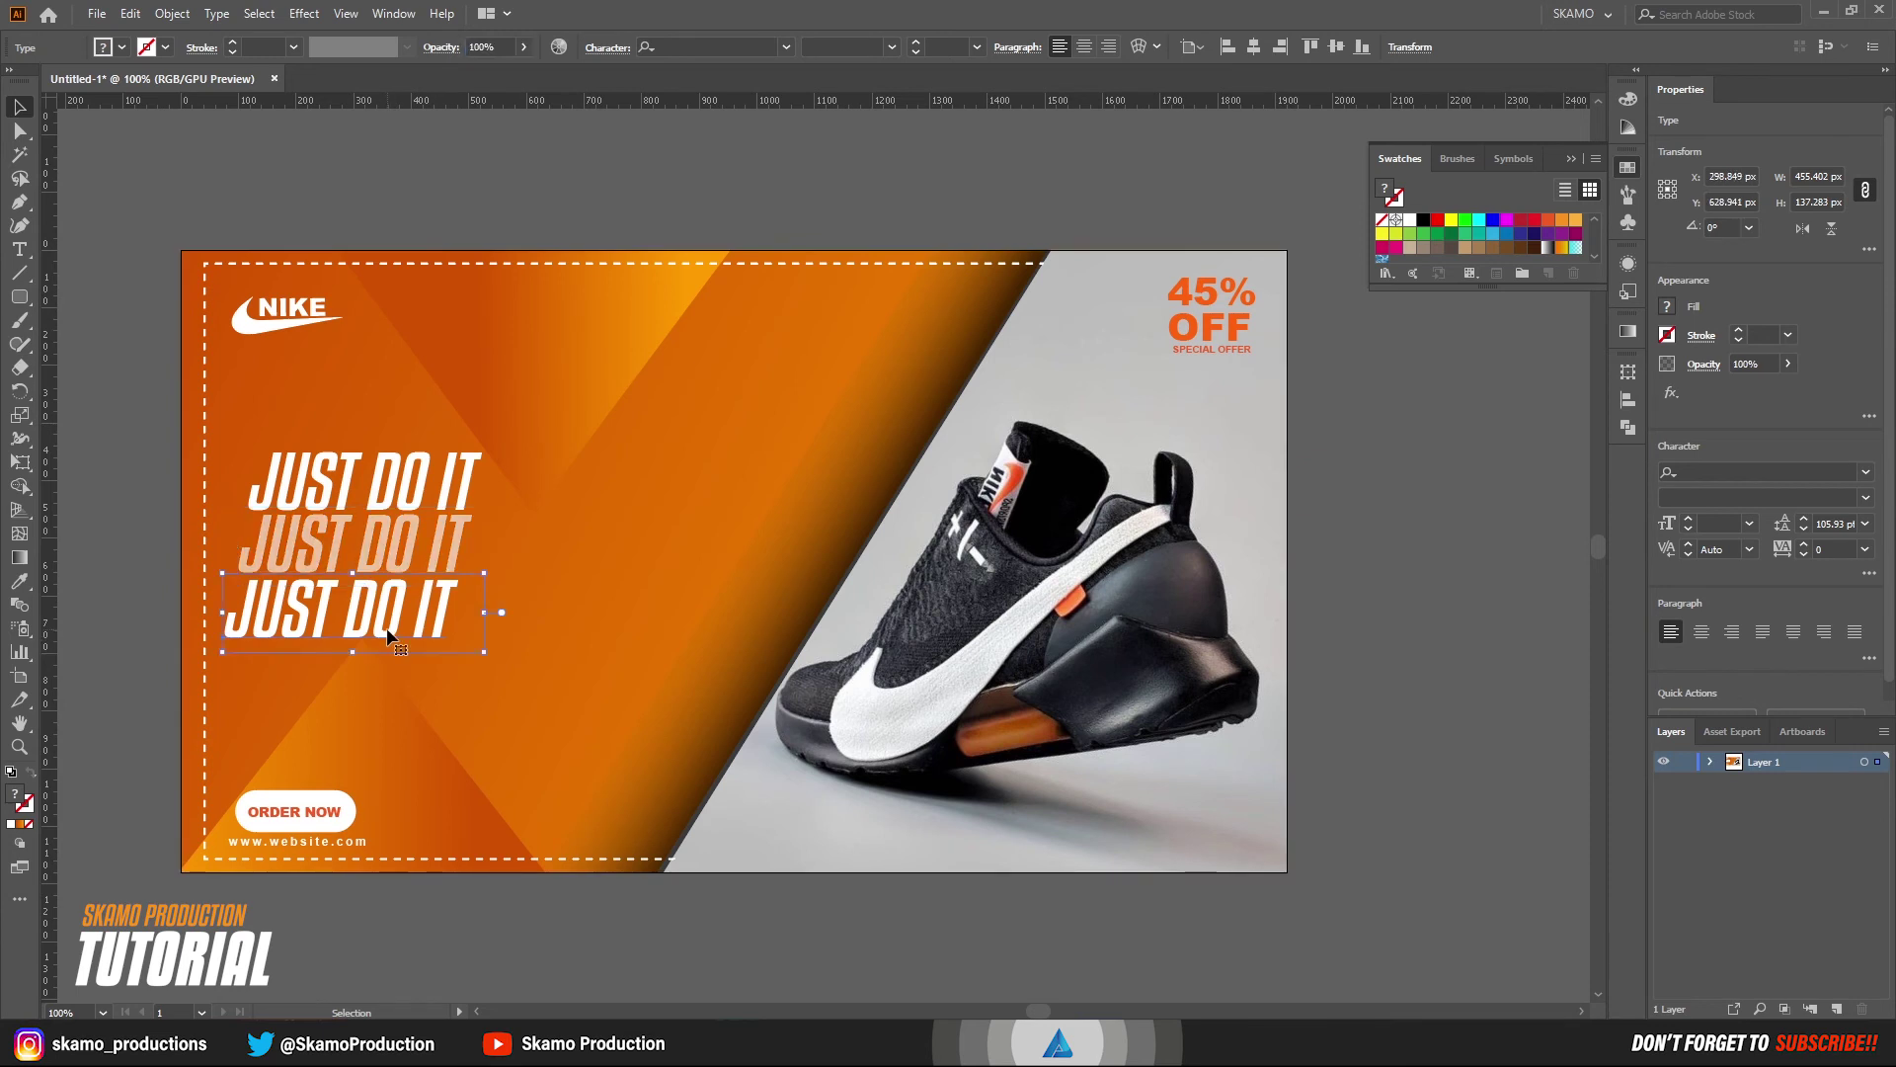
double_click(462, 46)
type("20")
left_click(448, 680)
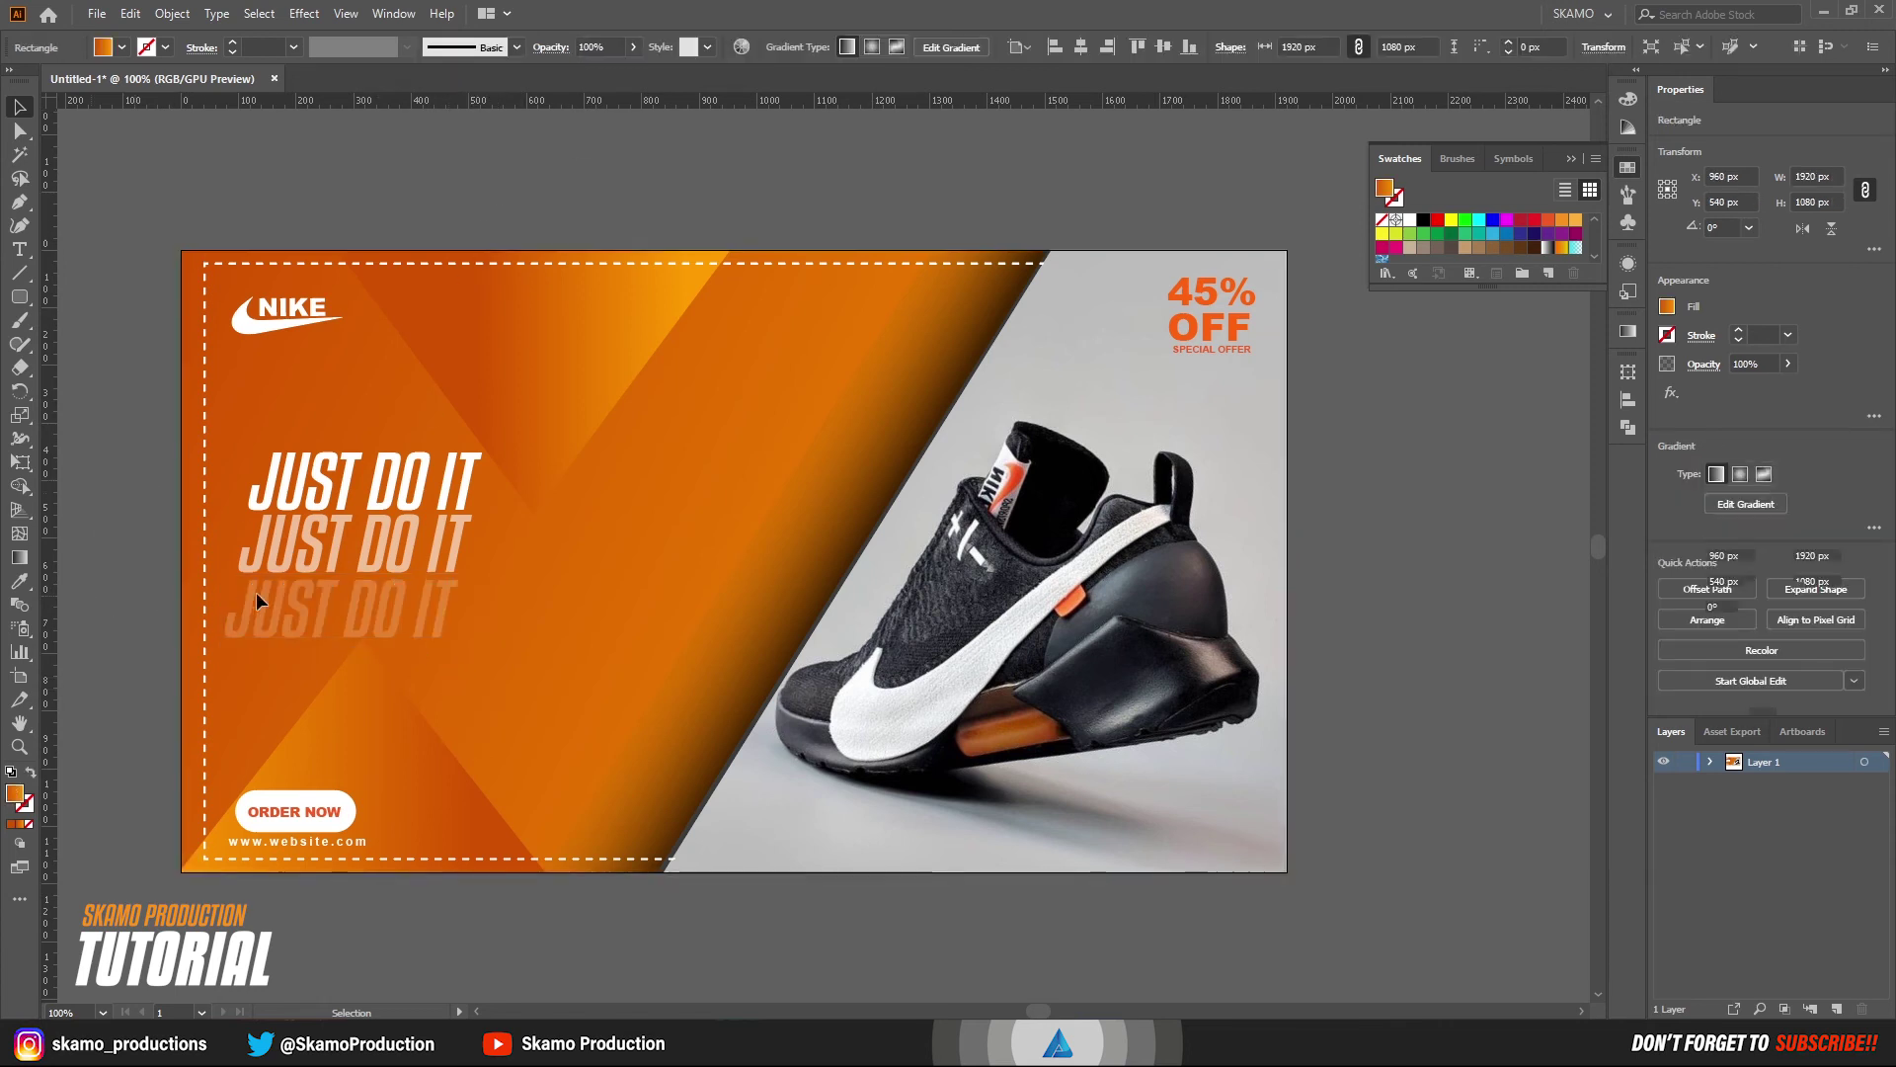
- Select all three JUST DO IT lines and move them together slightly right
key("ctrl+shift+a")
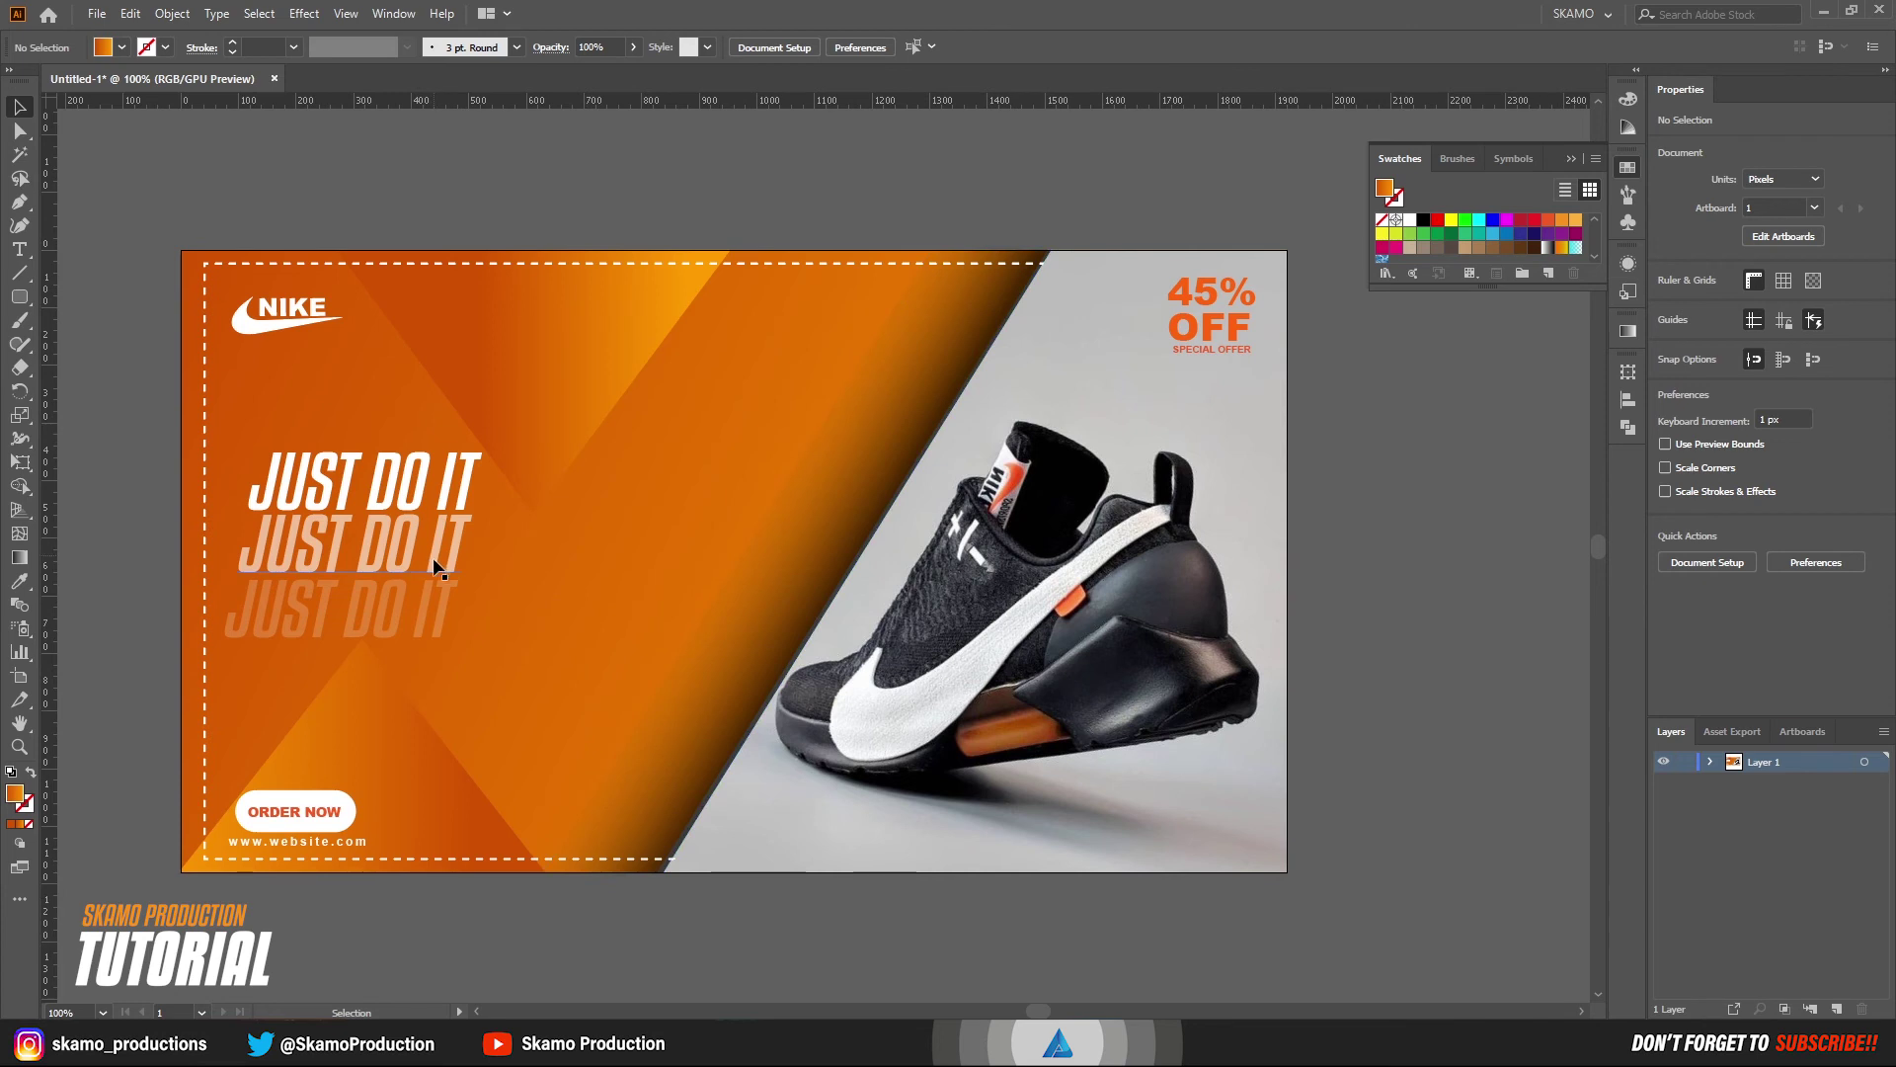
left_click(437, 613)
left_click(423, 553, "shift")
left_click(413, 492, "shift")
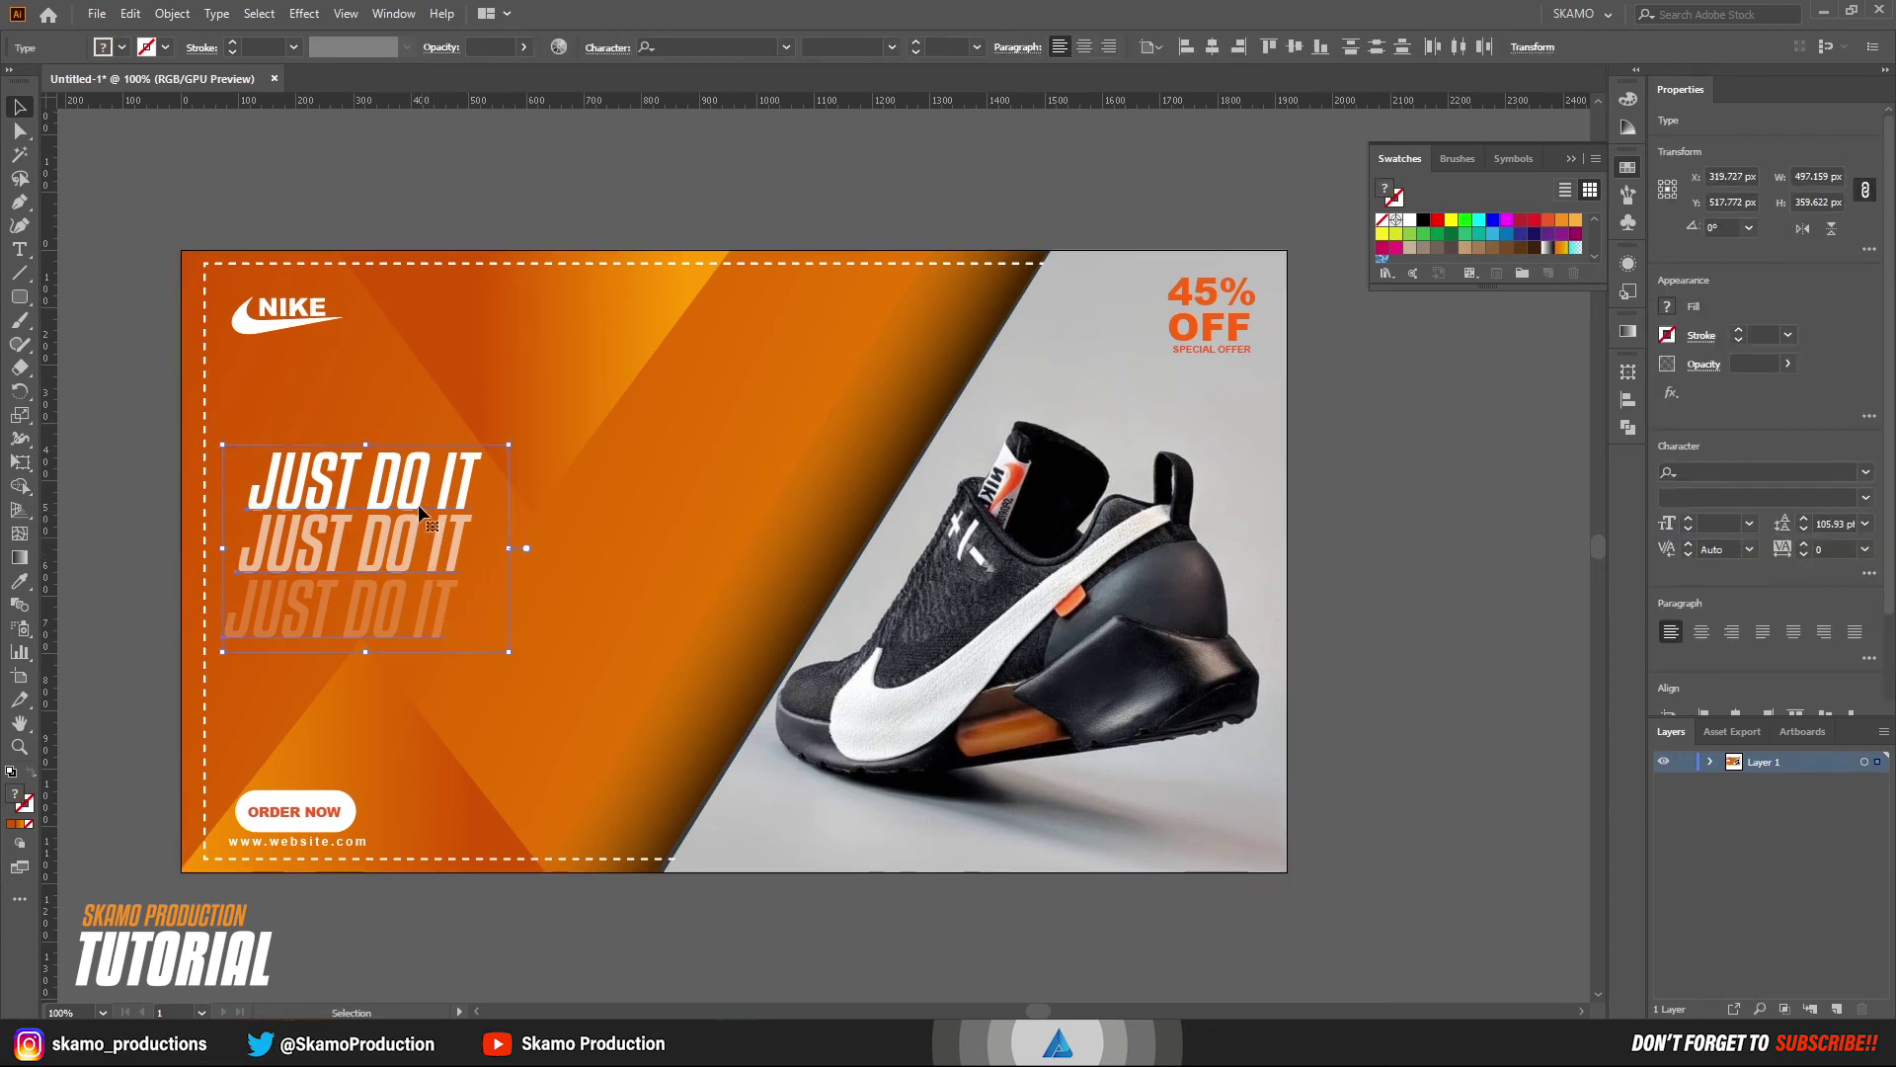
left_click_drag(415, 501, 476, 494)
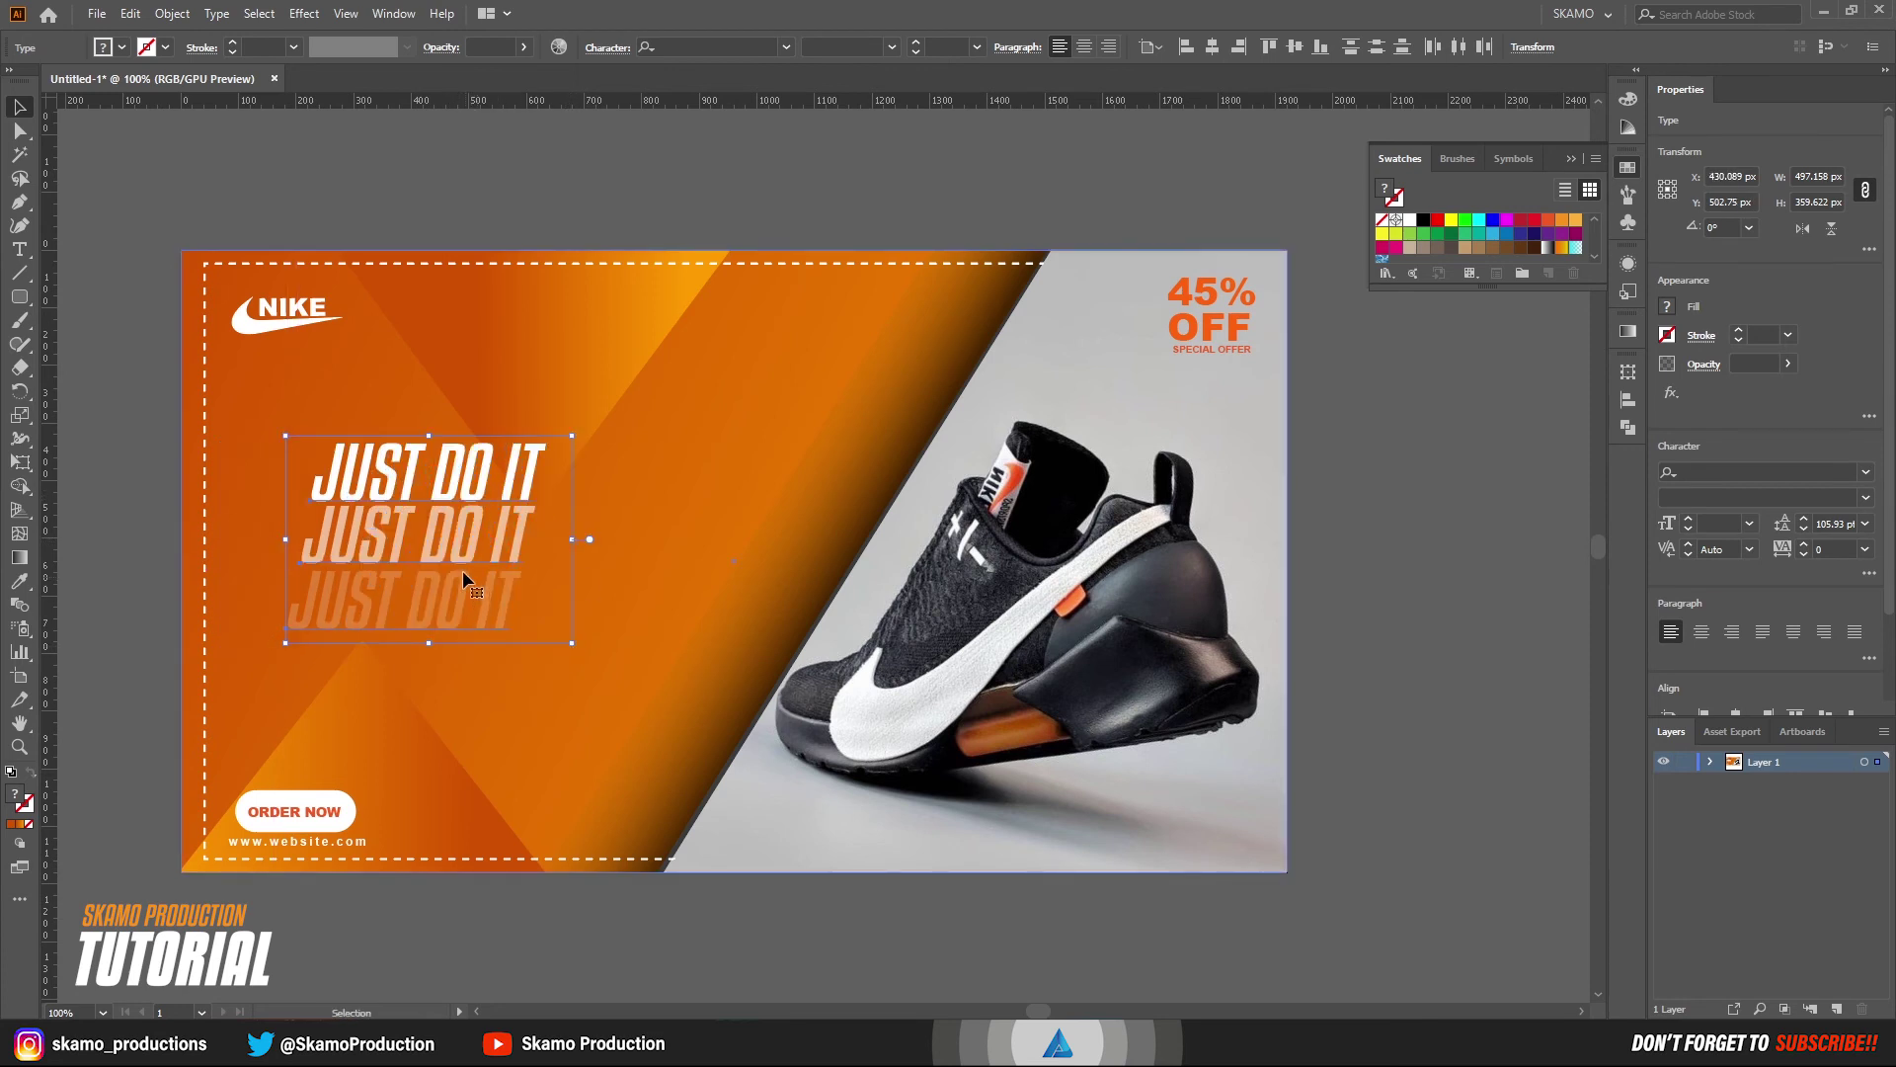
left_click_drag(466, 543, 462, 525)
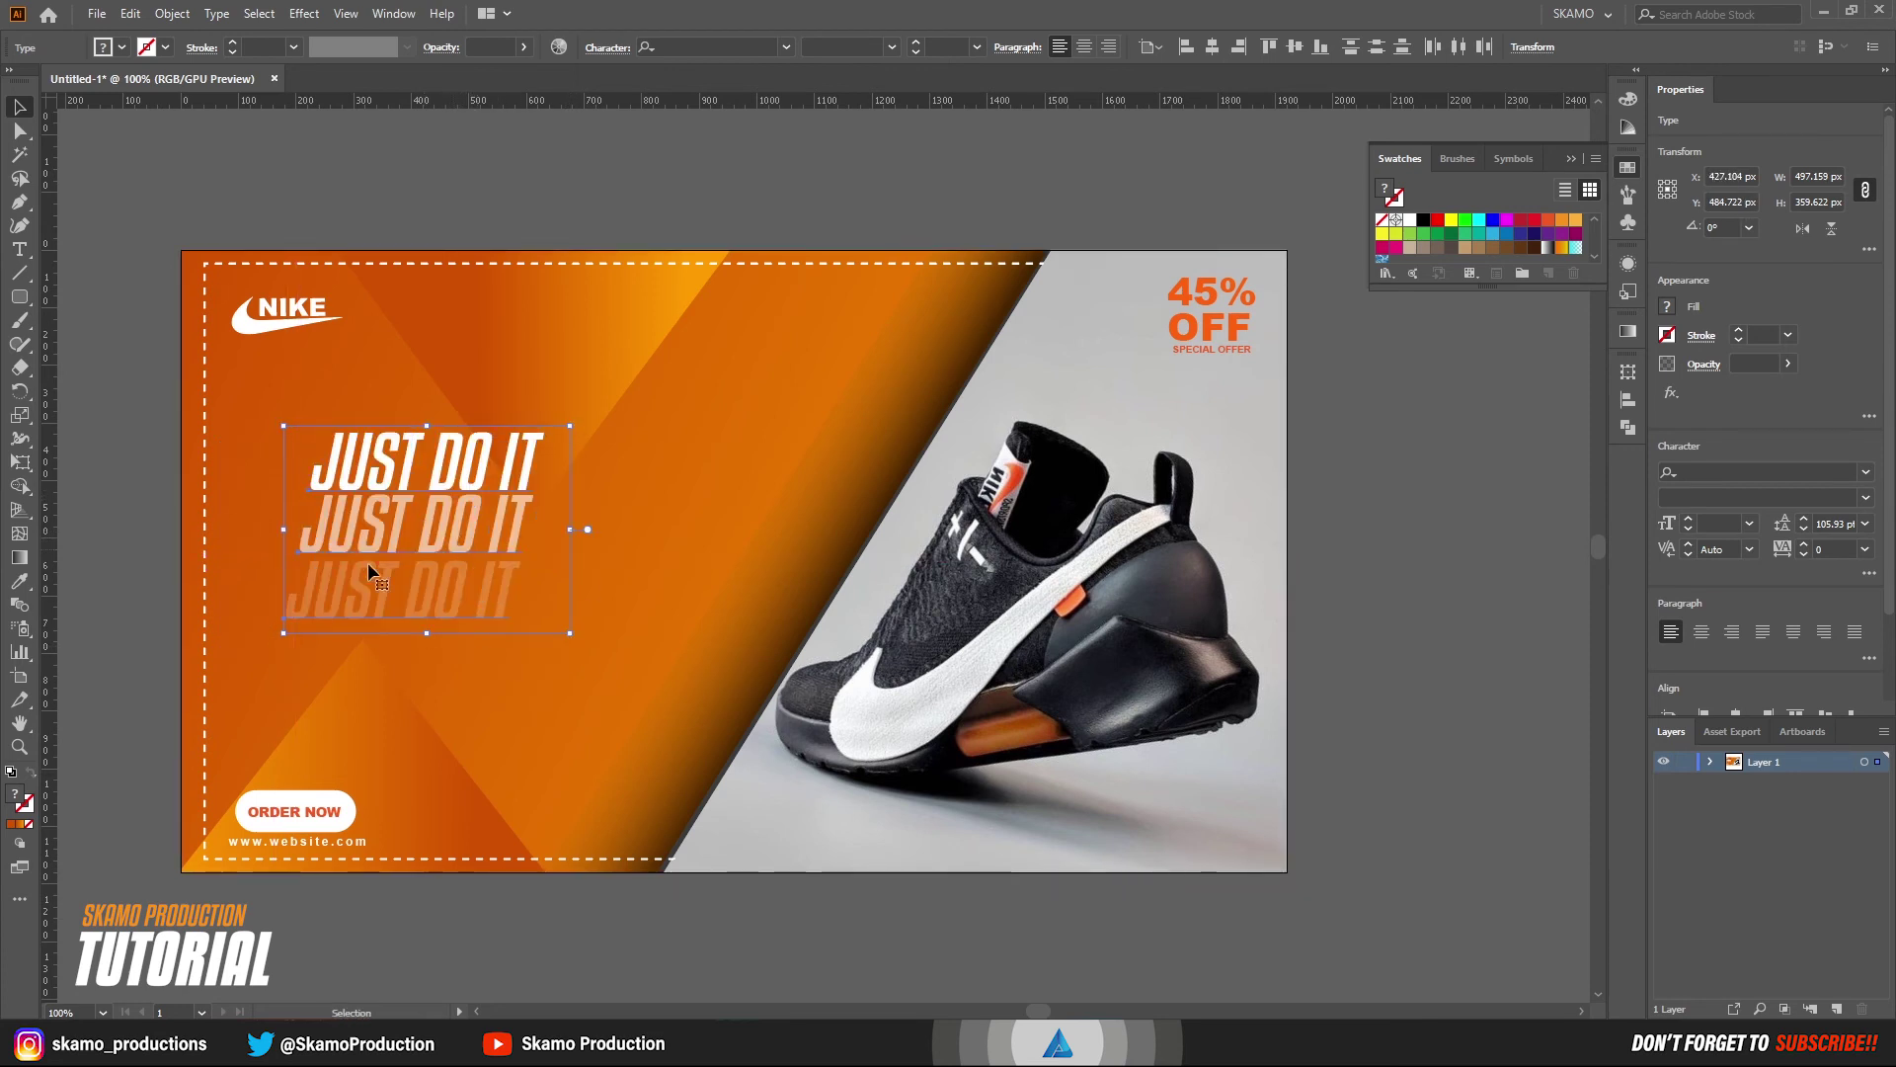
left_click(126, 478)
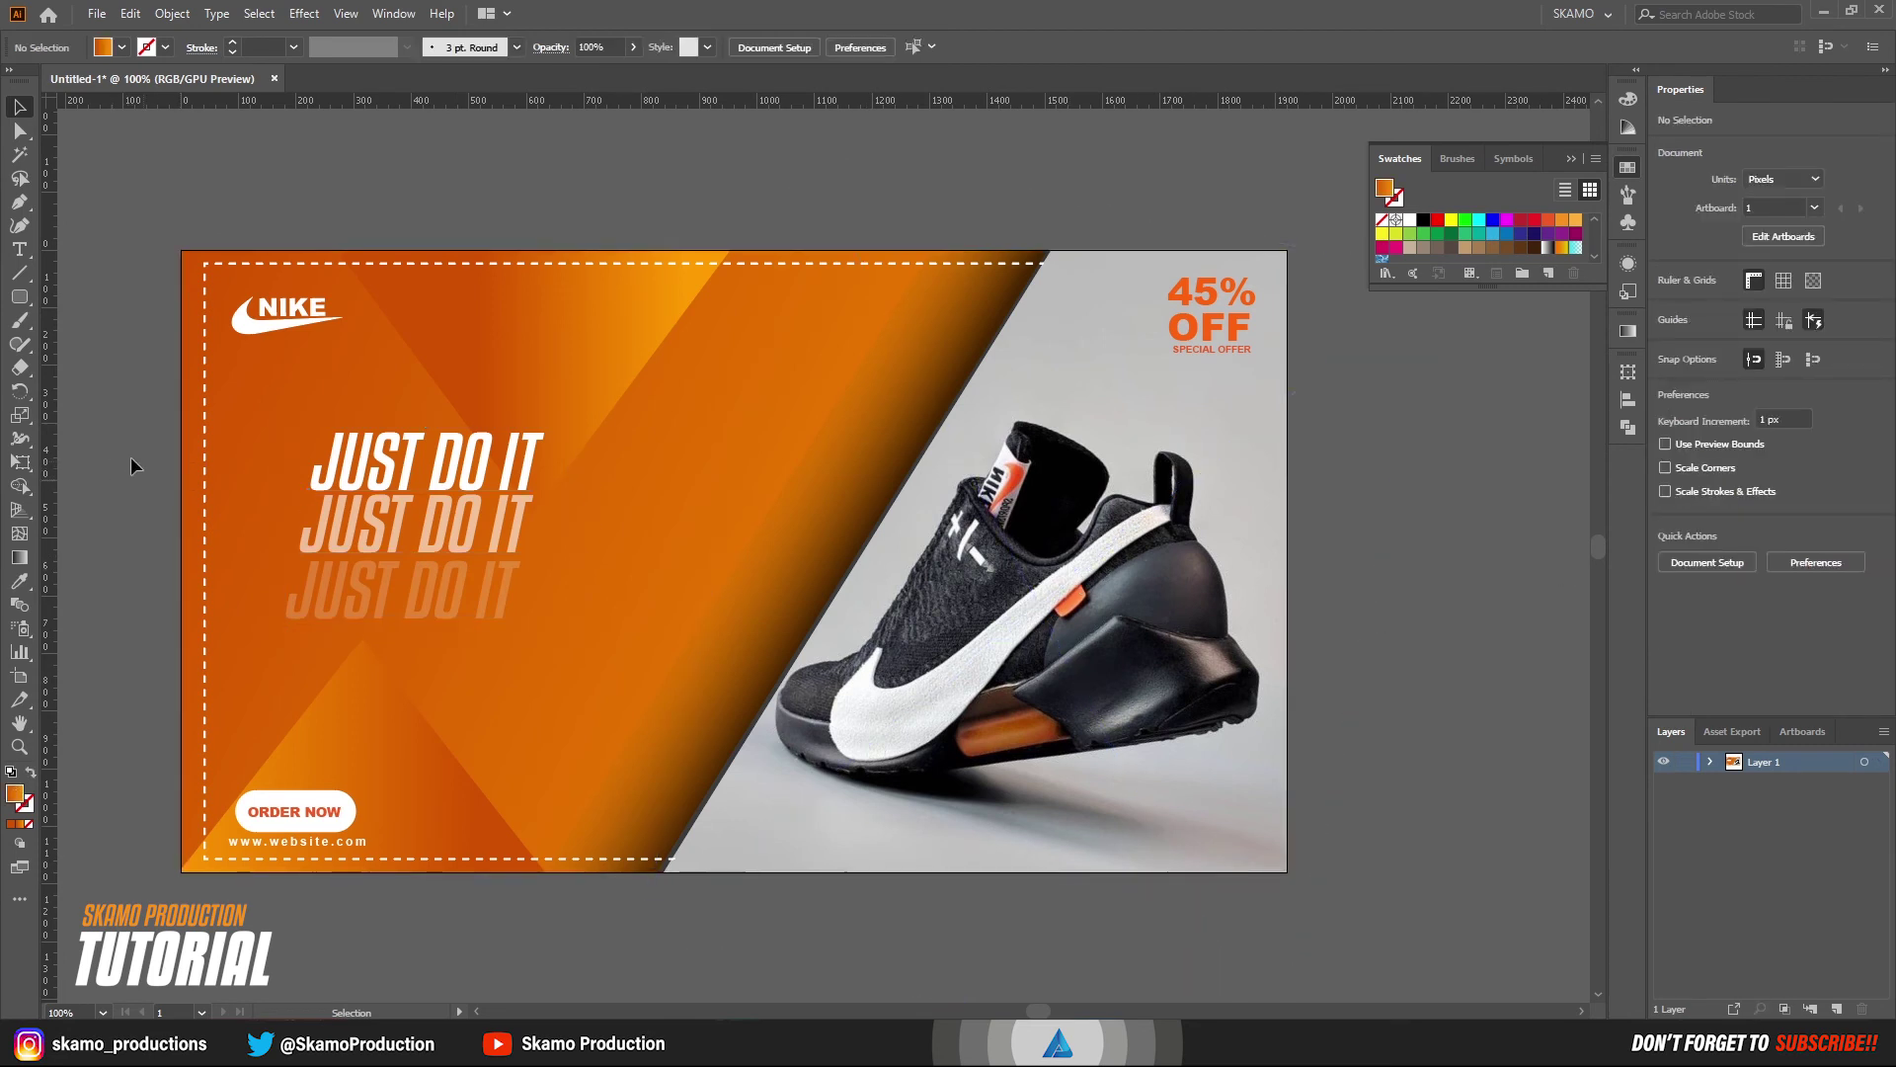
left_click(18, 249)
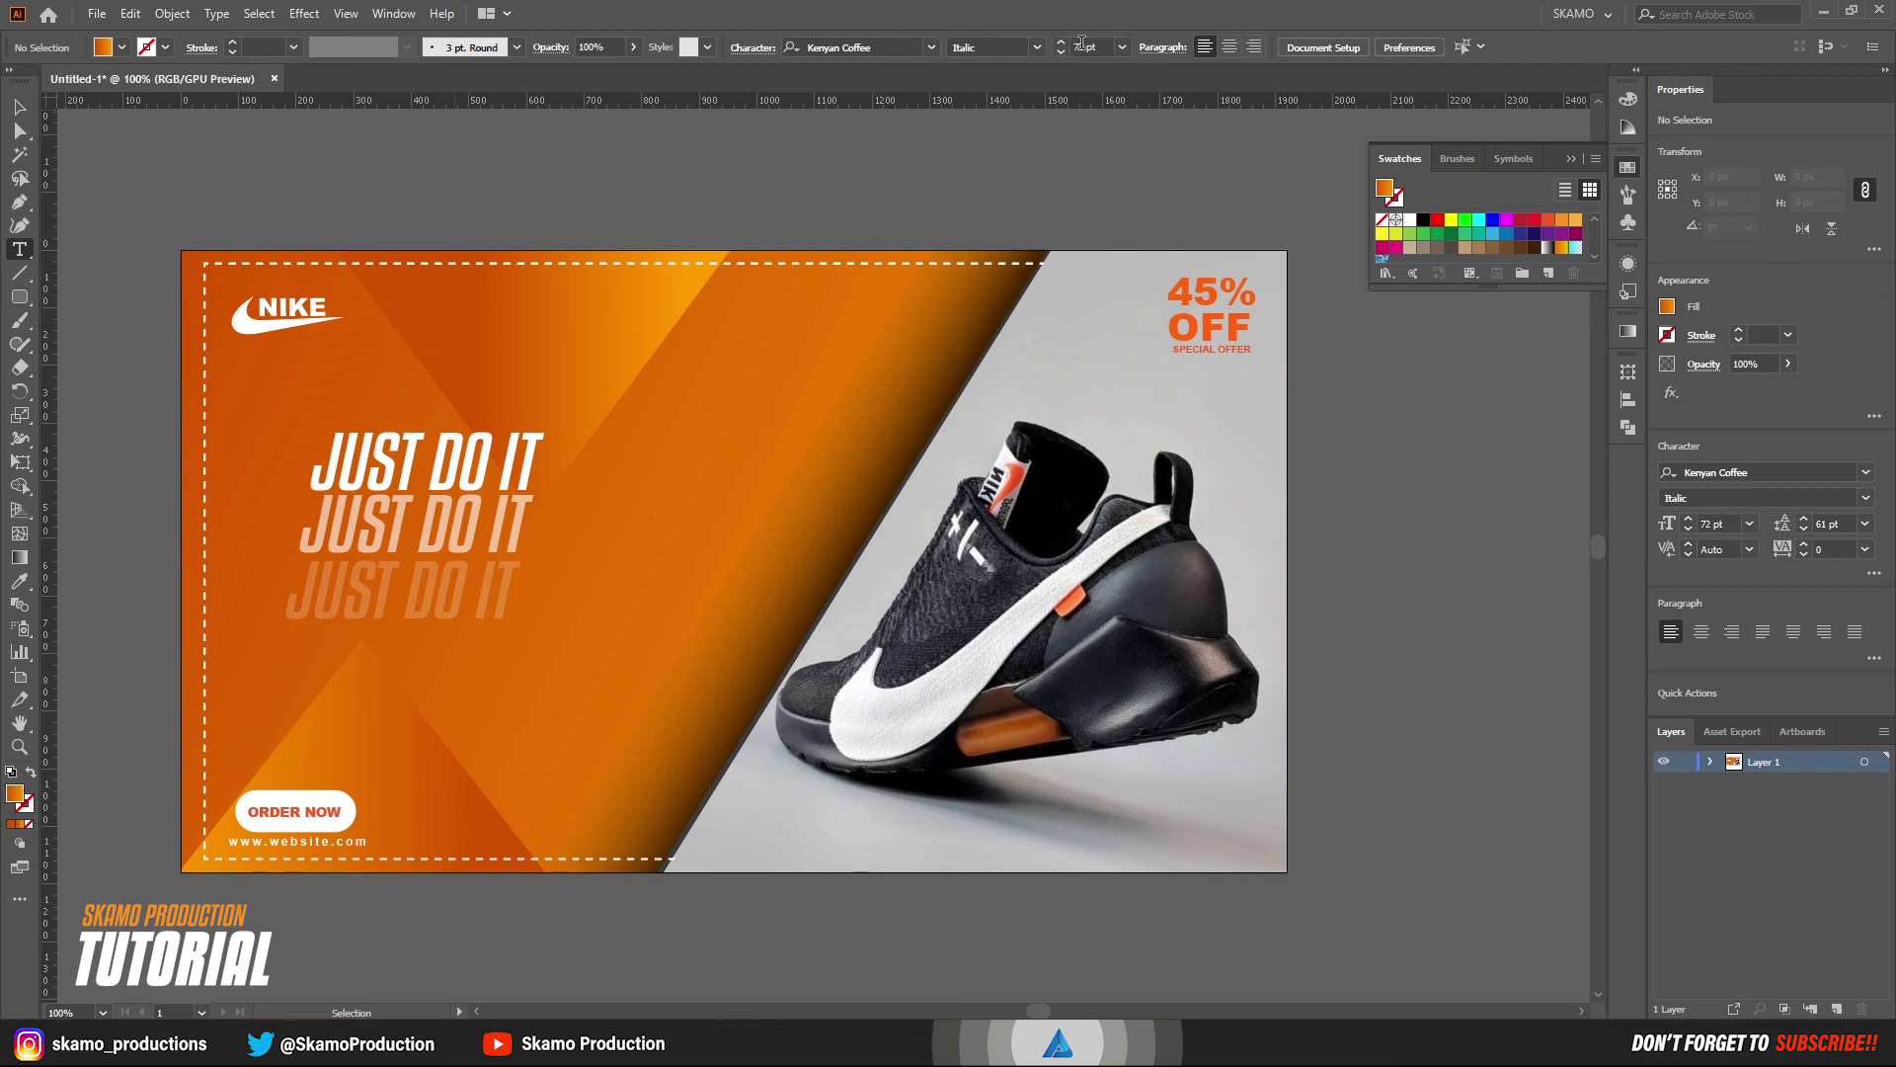
- Create a placeholder body text box above the banner and raise its size to 20 pt
left_click(1121, 48)
left_click(1136, 137)
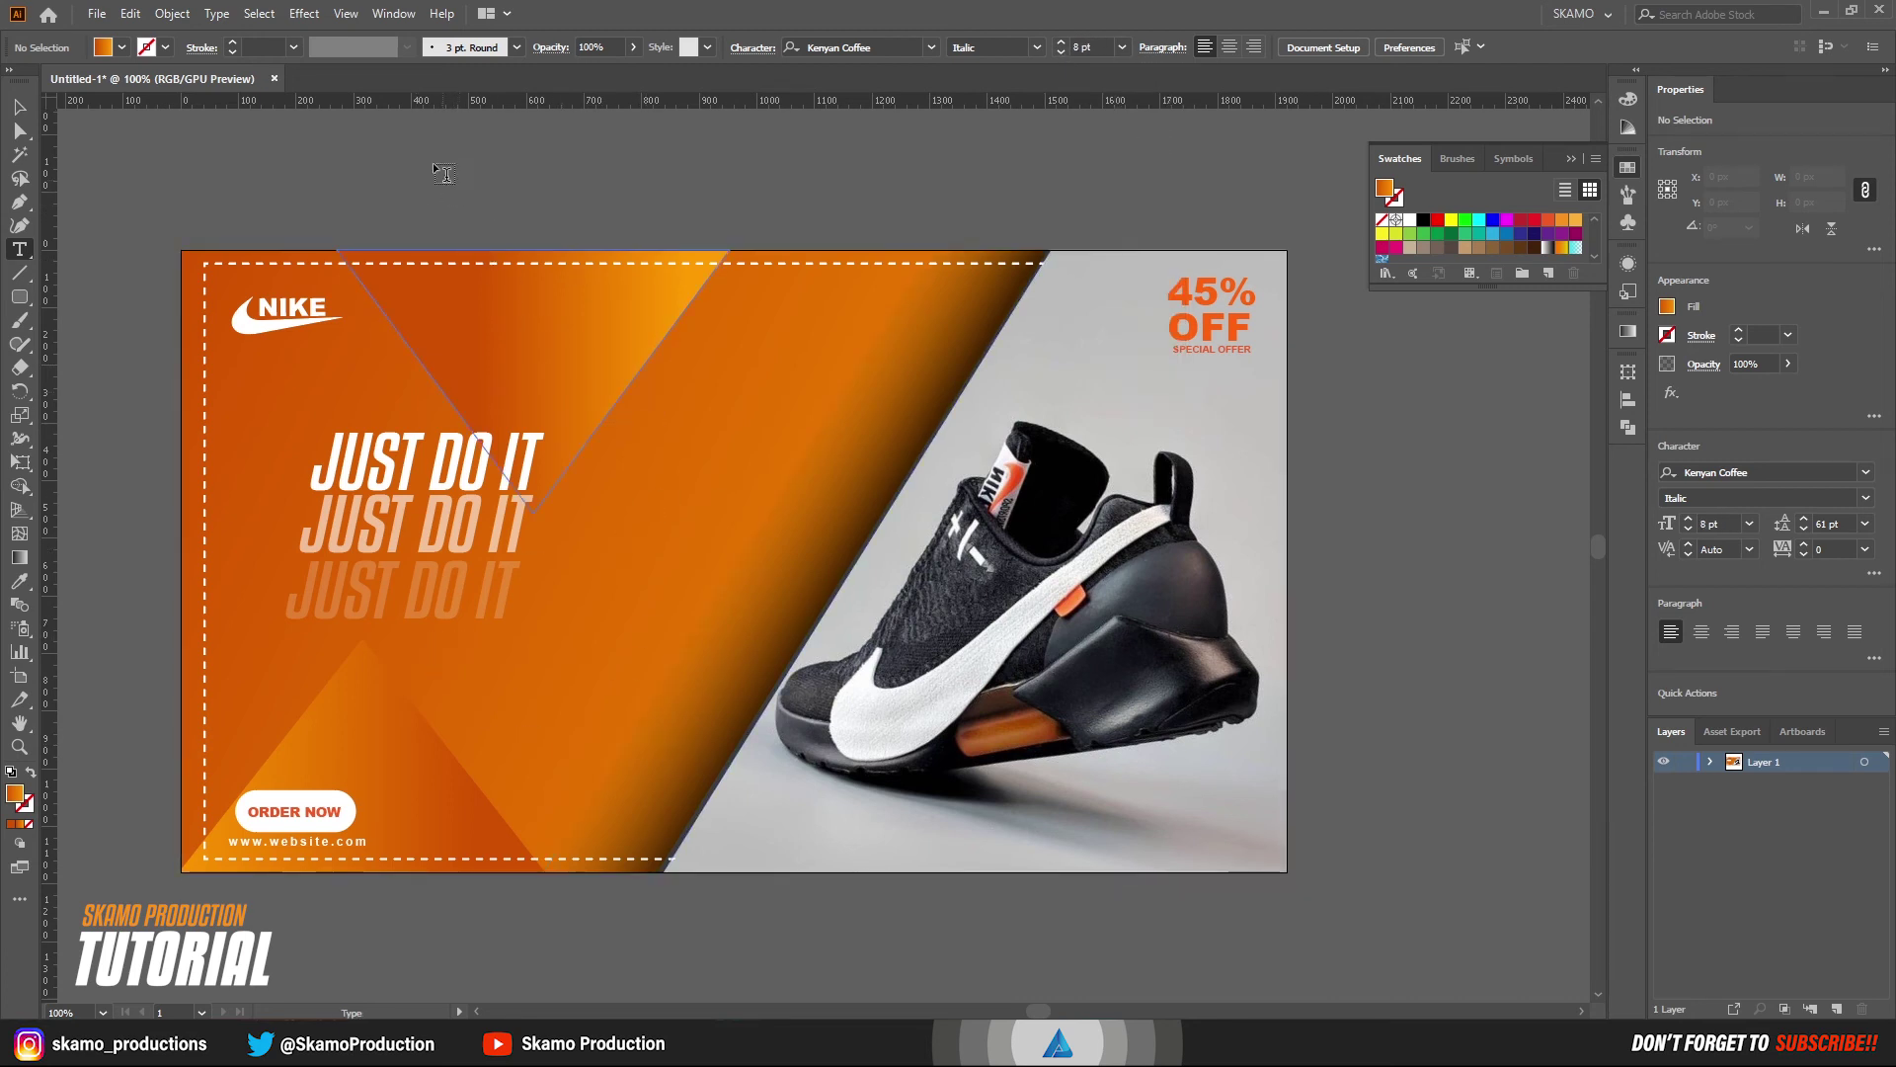
left_click_drag(412, 129, 780, 237)
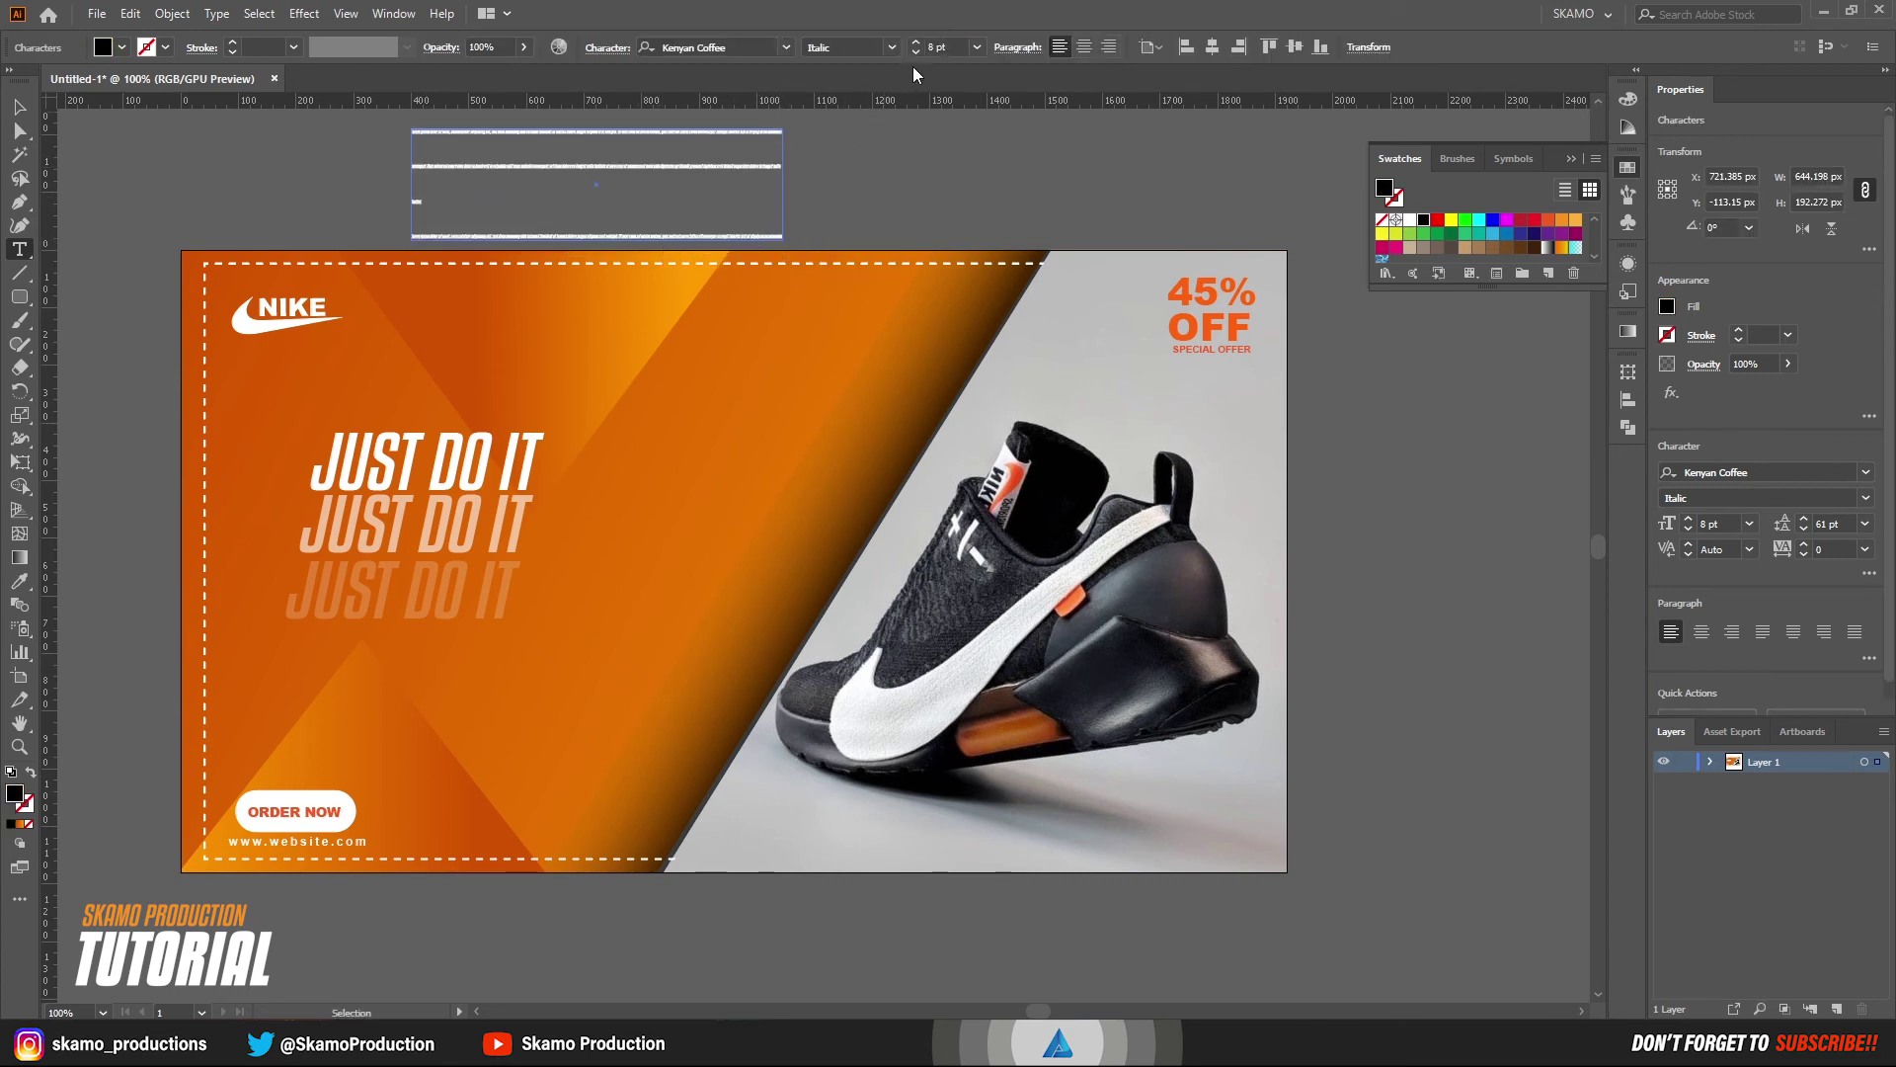
left_click(917, 51)
left_click(917, 51)
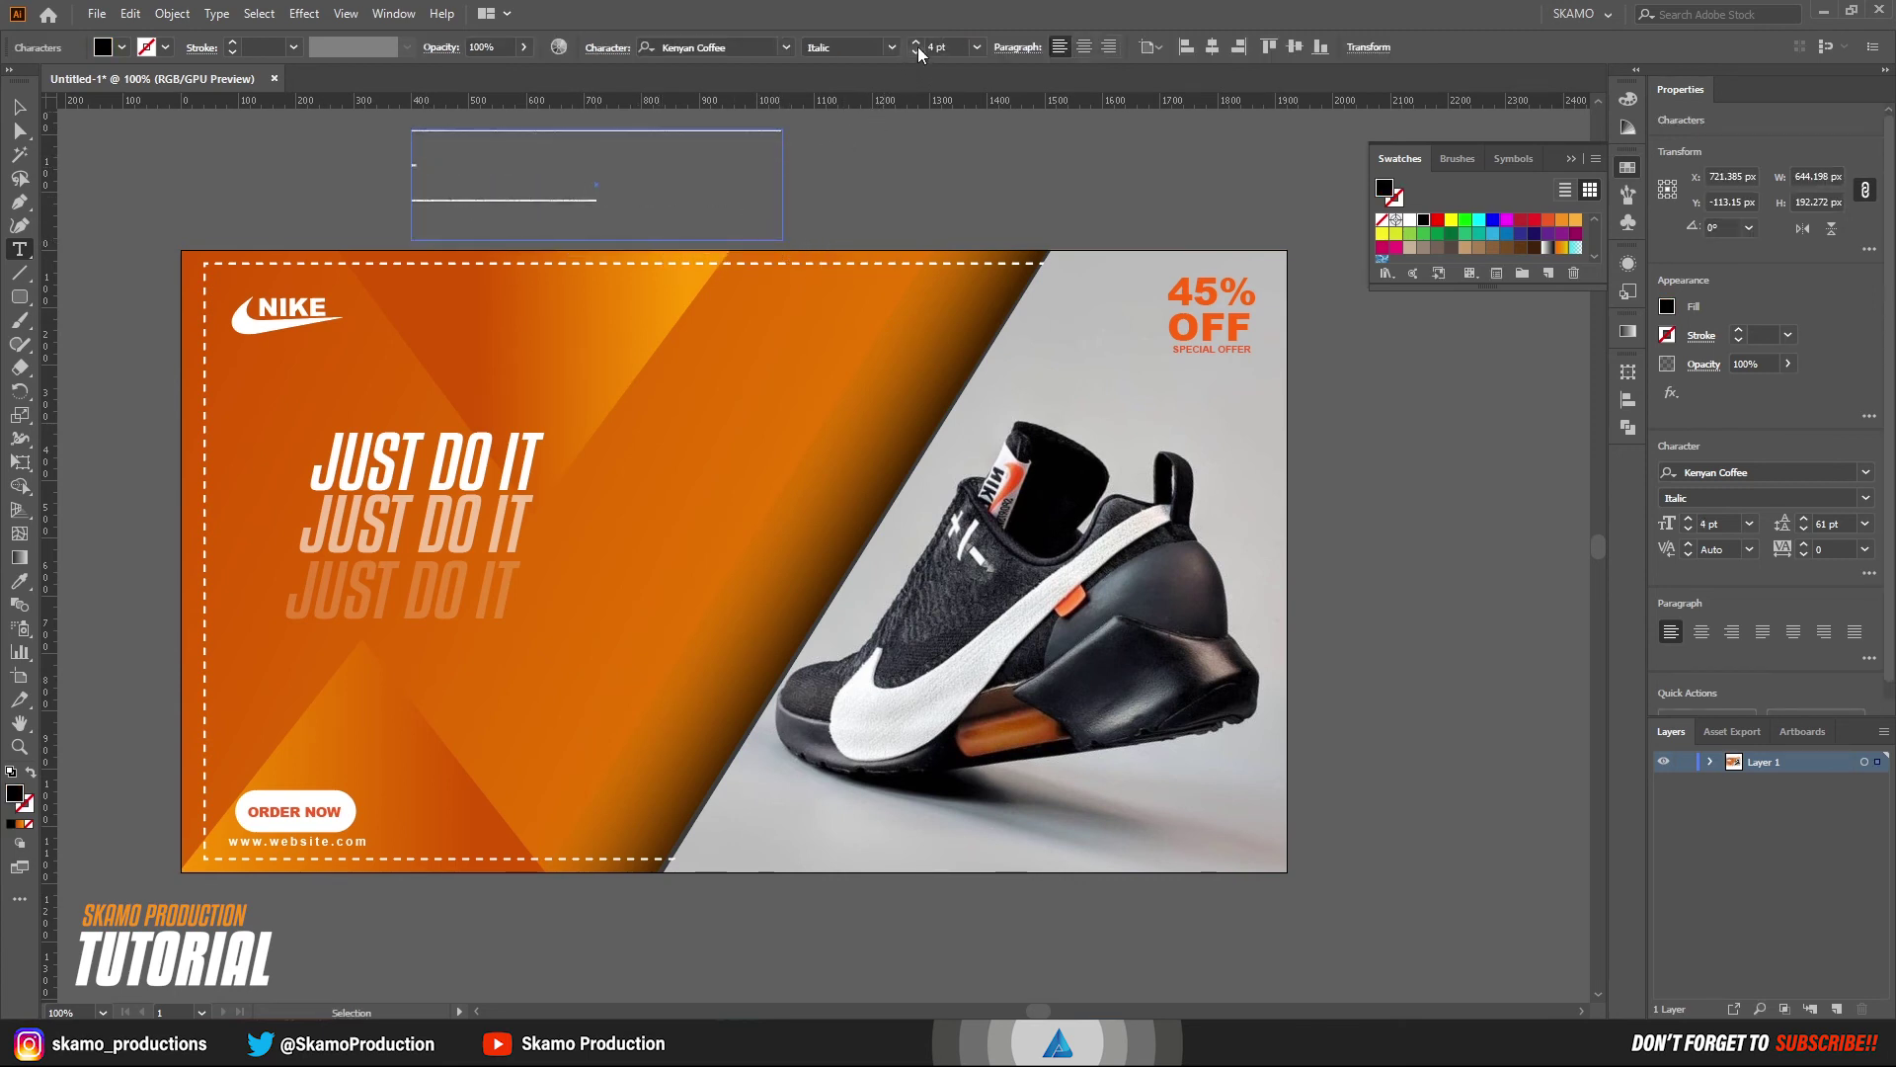
left_click(916, 41)
left_click(915, 42)
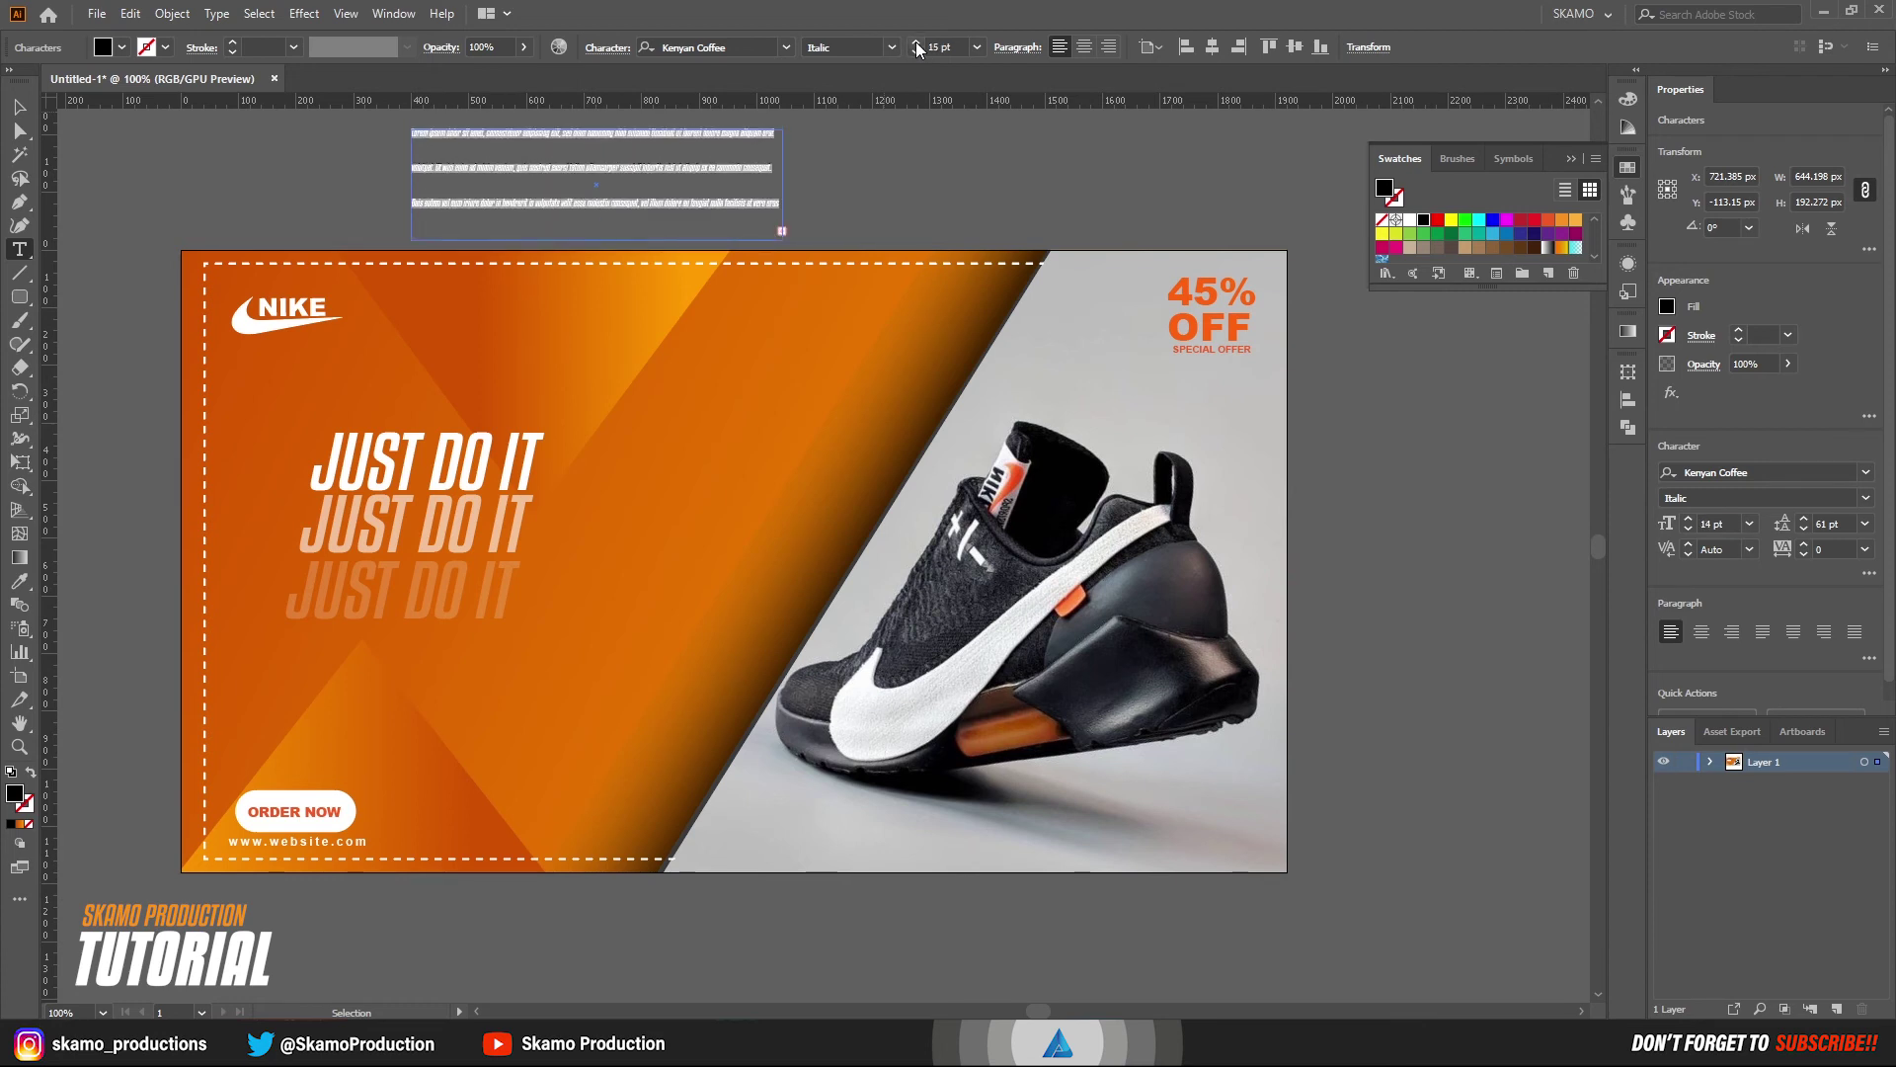
left_click(915, 42)
left_click(915, 41)
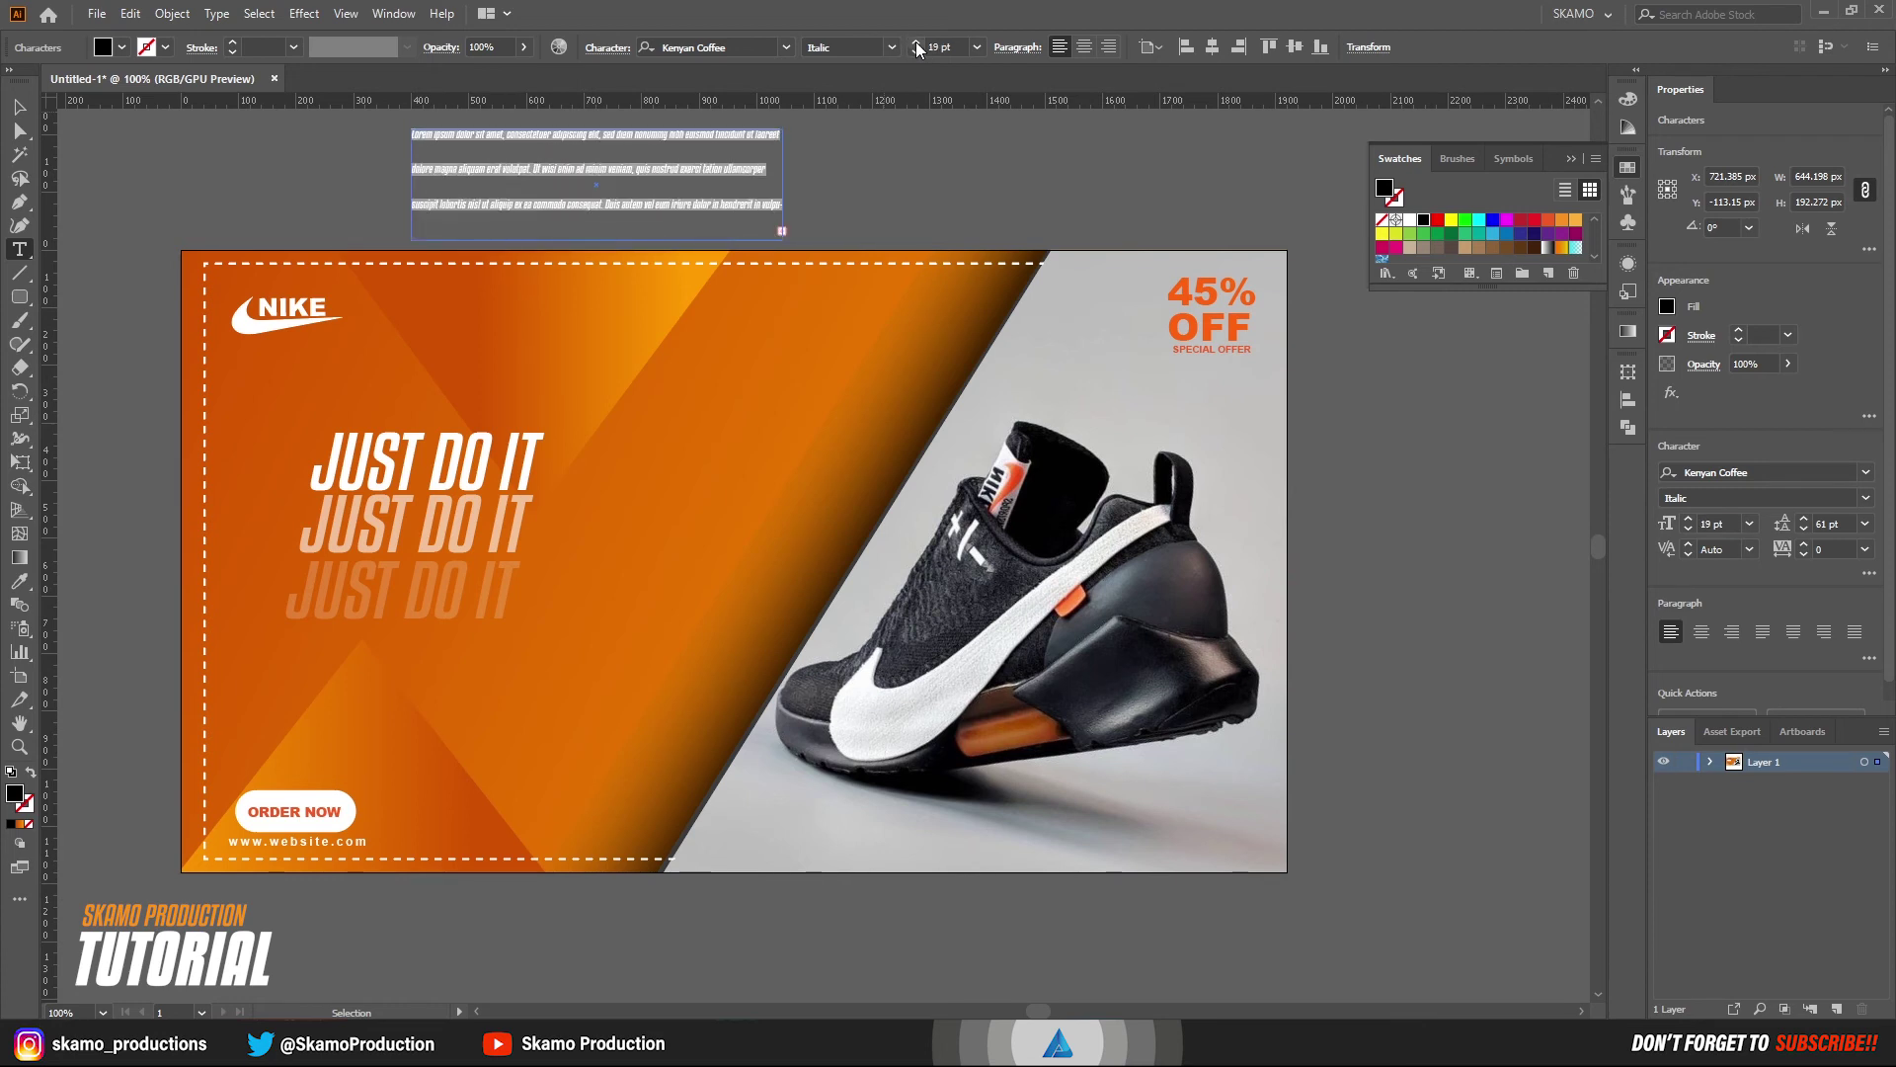
left_click(915, 41)
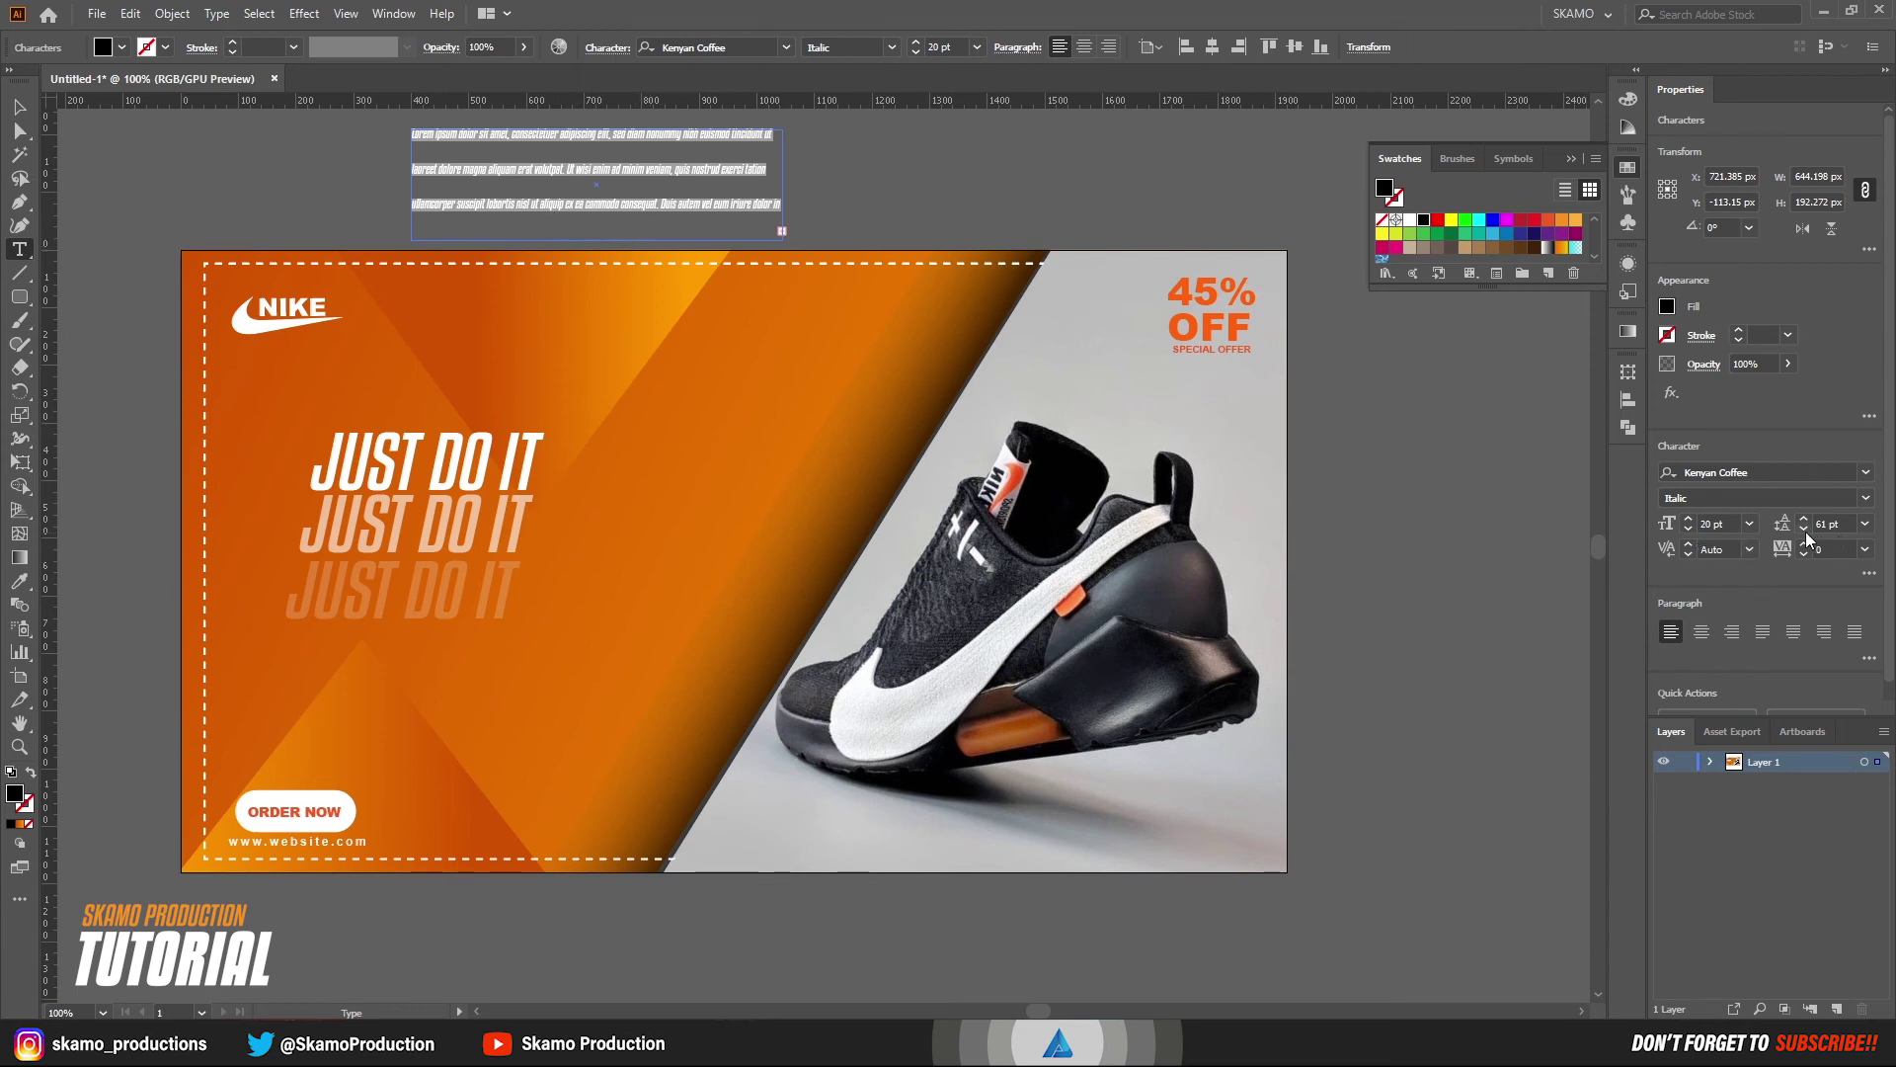
- Give the paragraph 36 pt leading, 18 pt size, and a white fill
left_click(1865, 523)
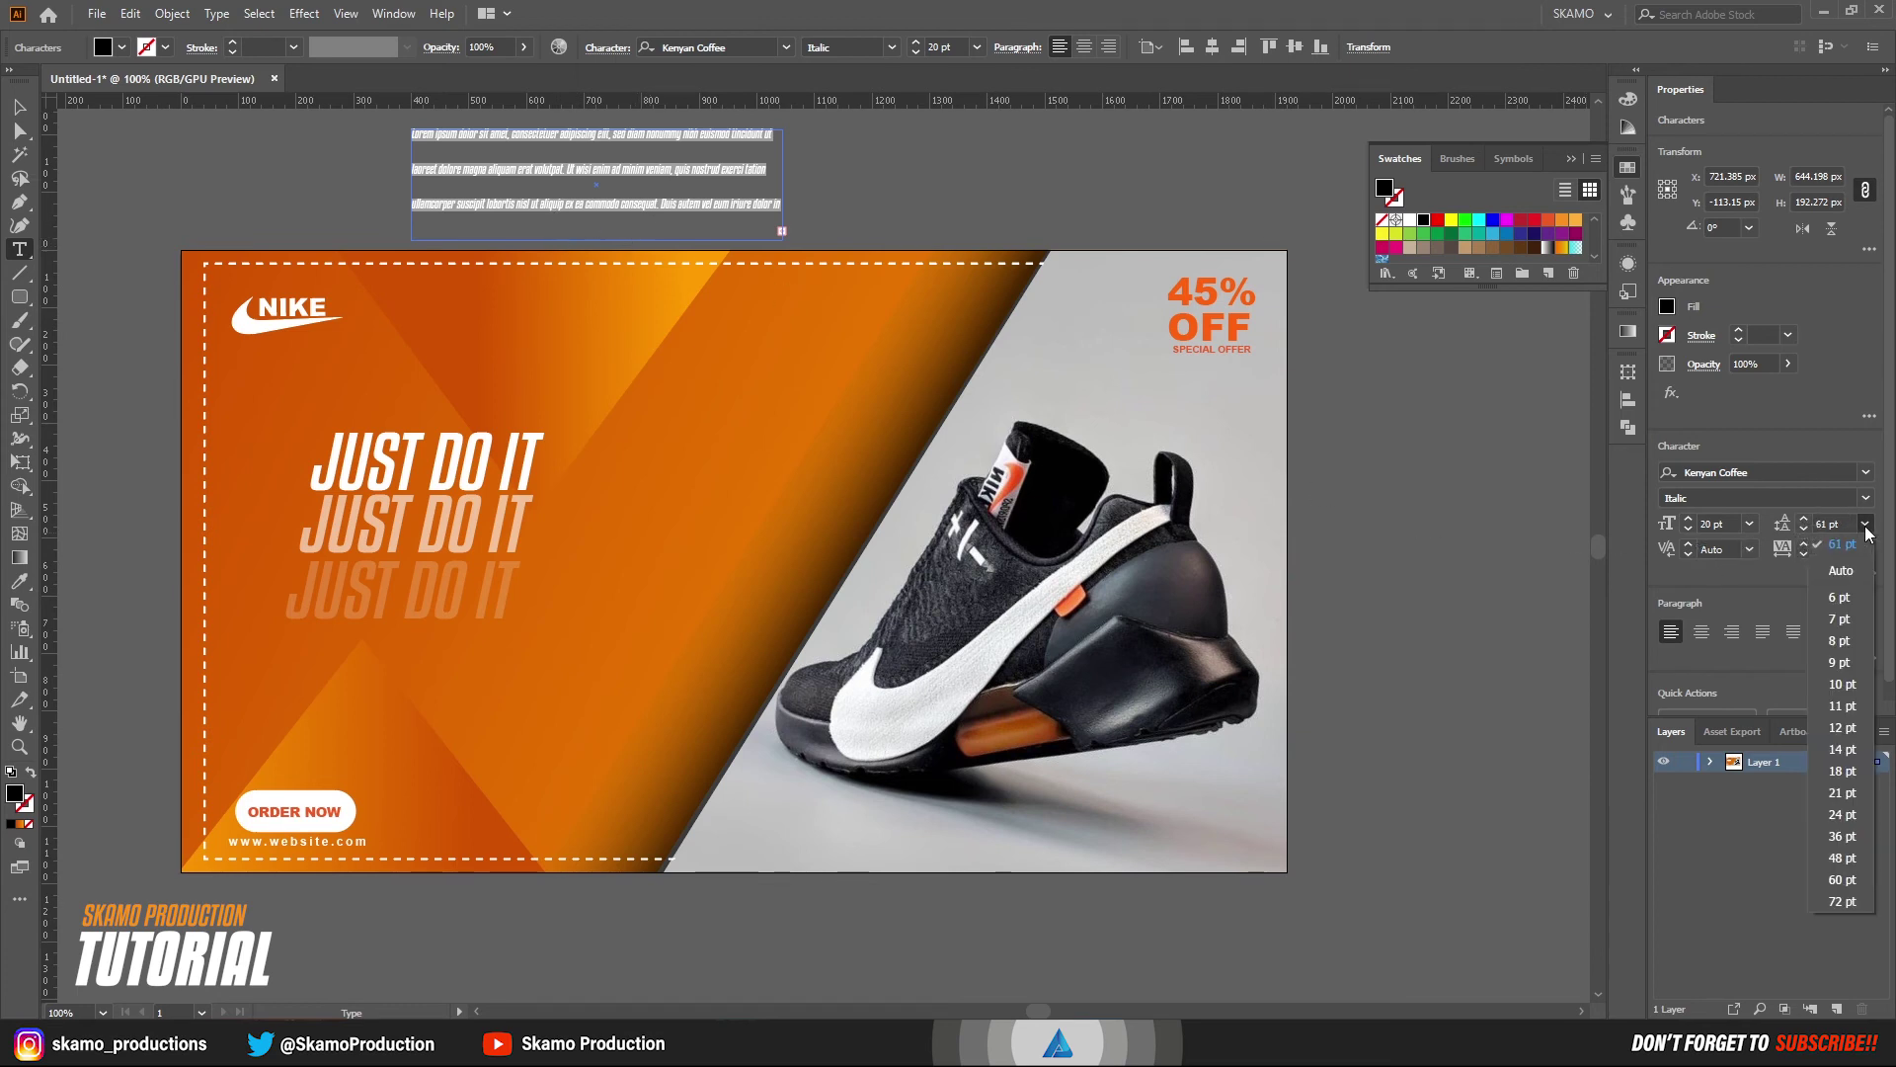
left_click(1840, 835)
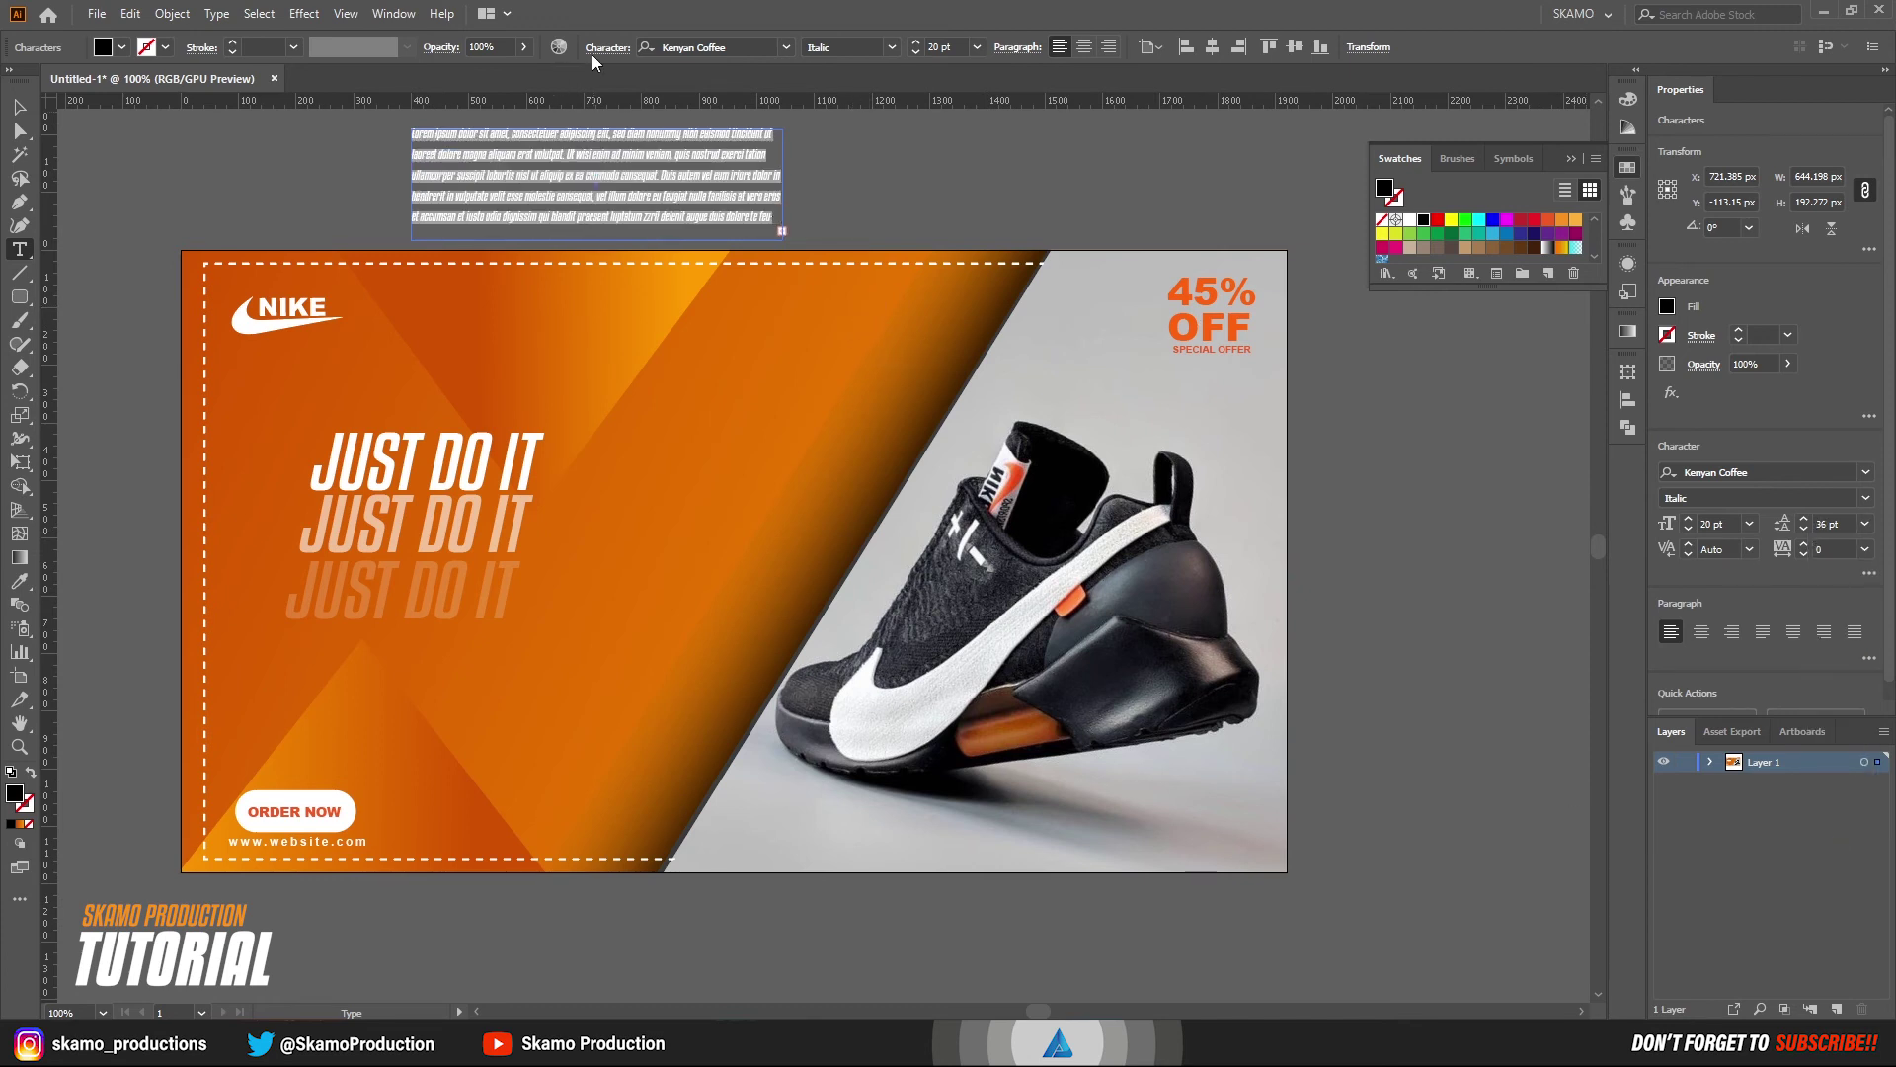
left_click(915, 52)
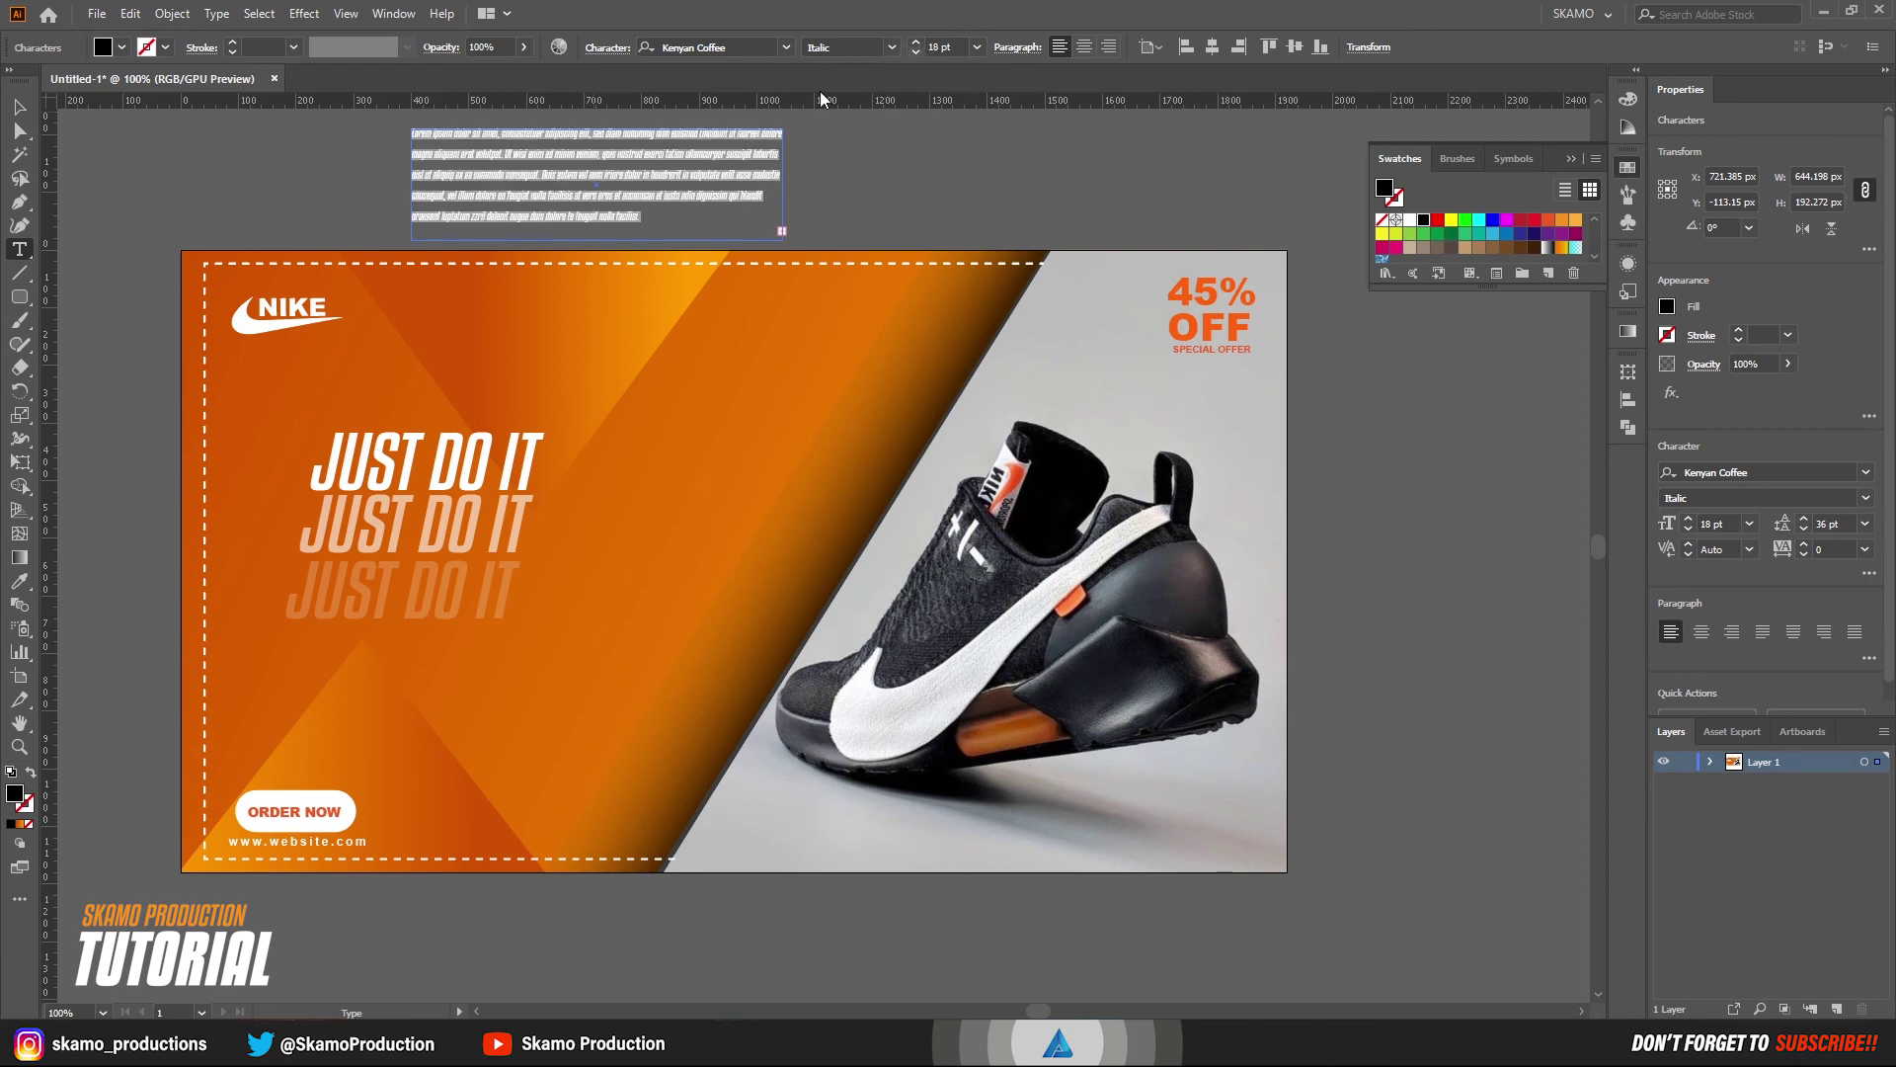
left_click(19, 105)
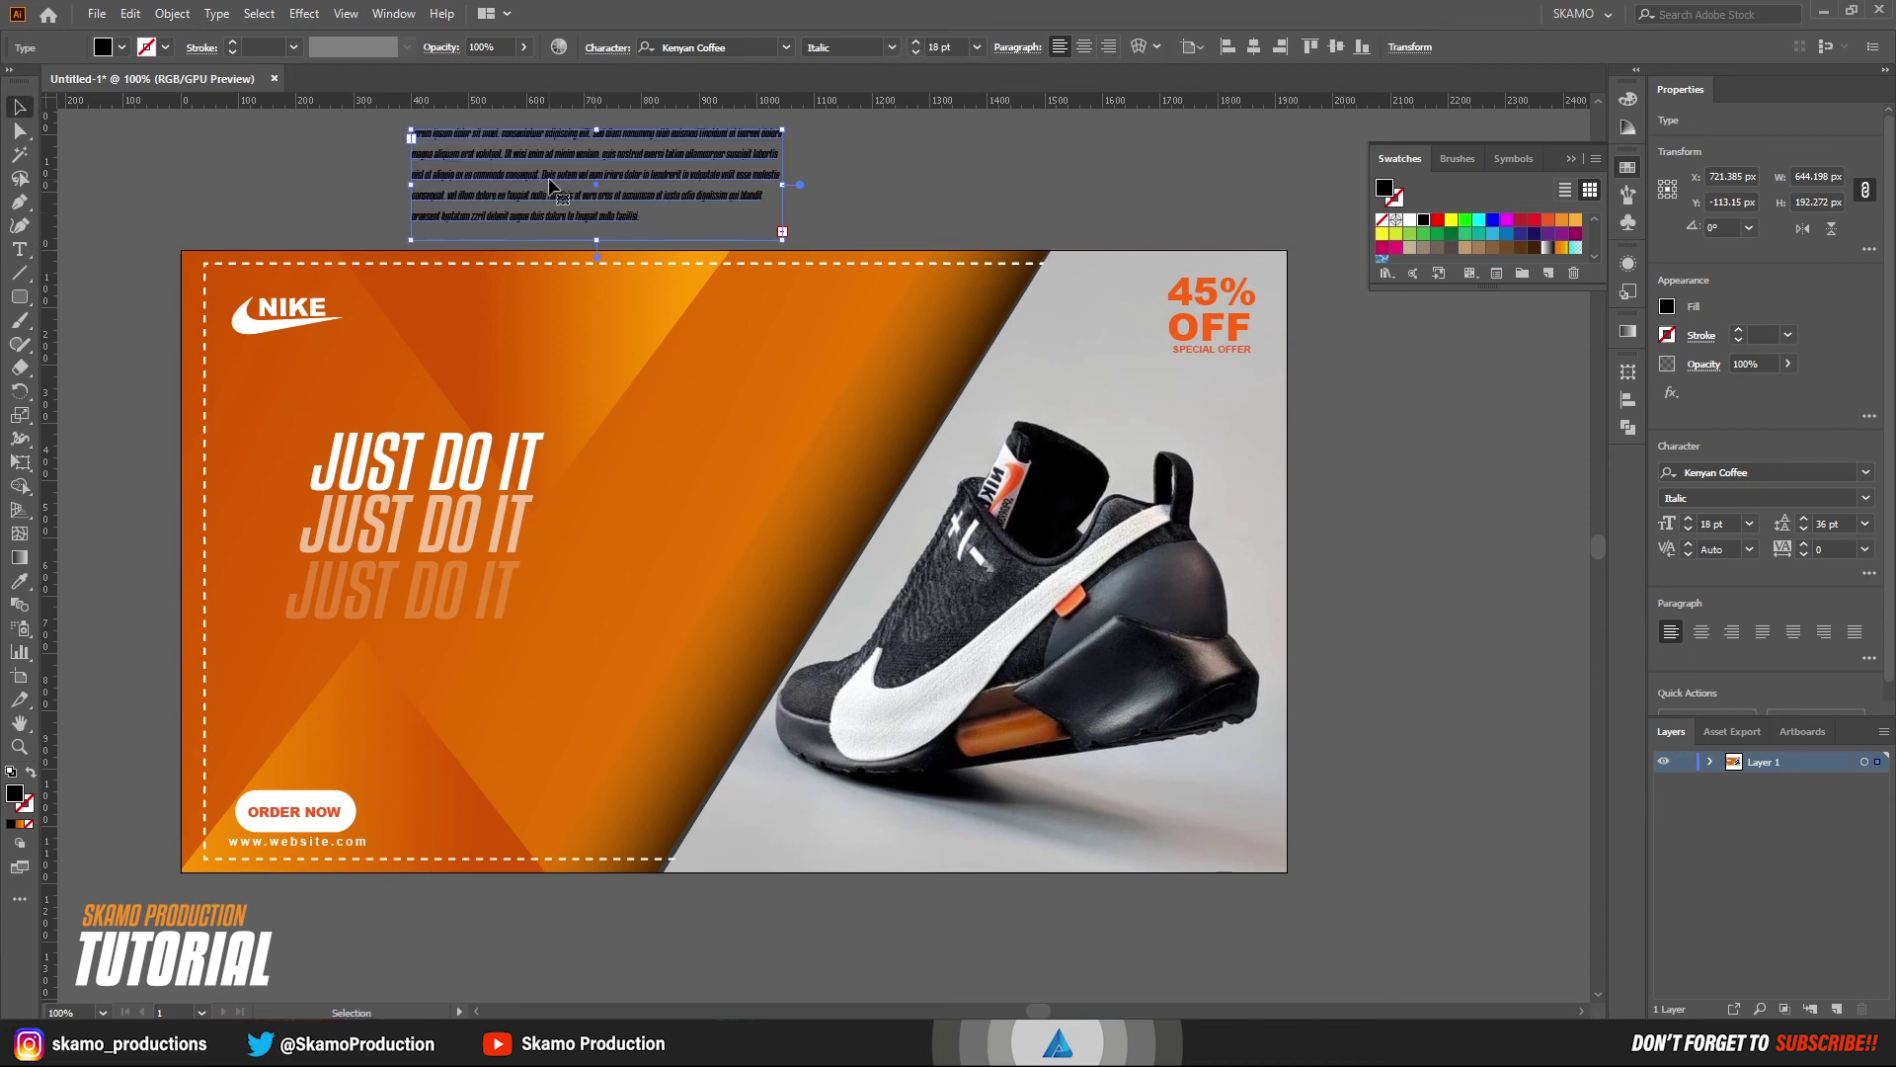
left_click(102, 50)
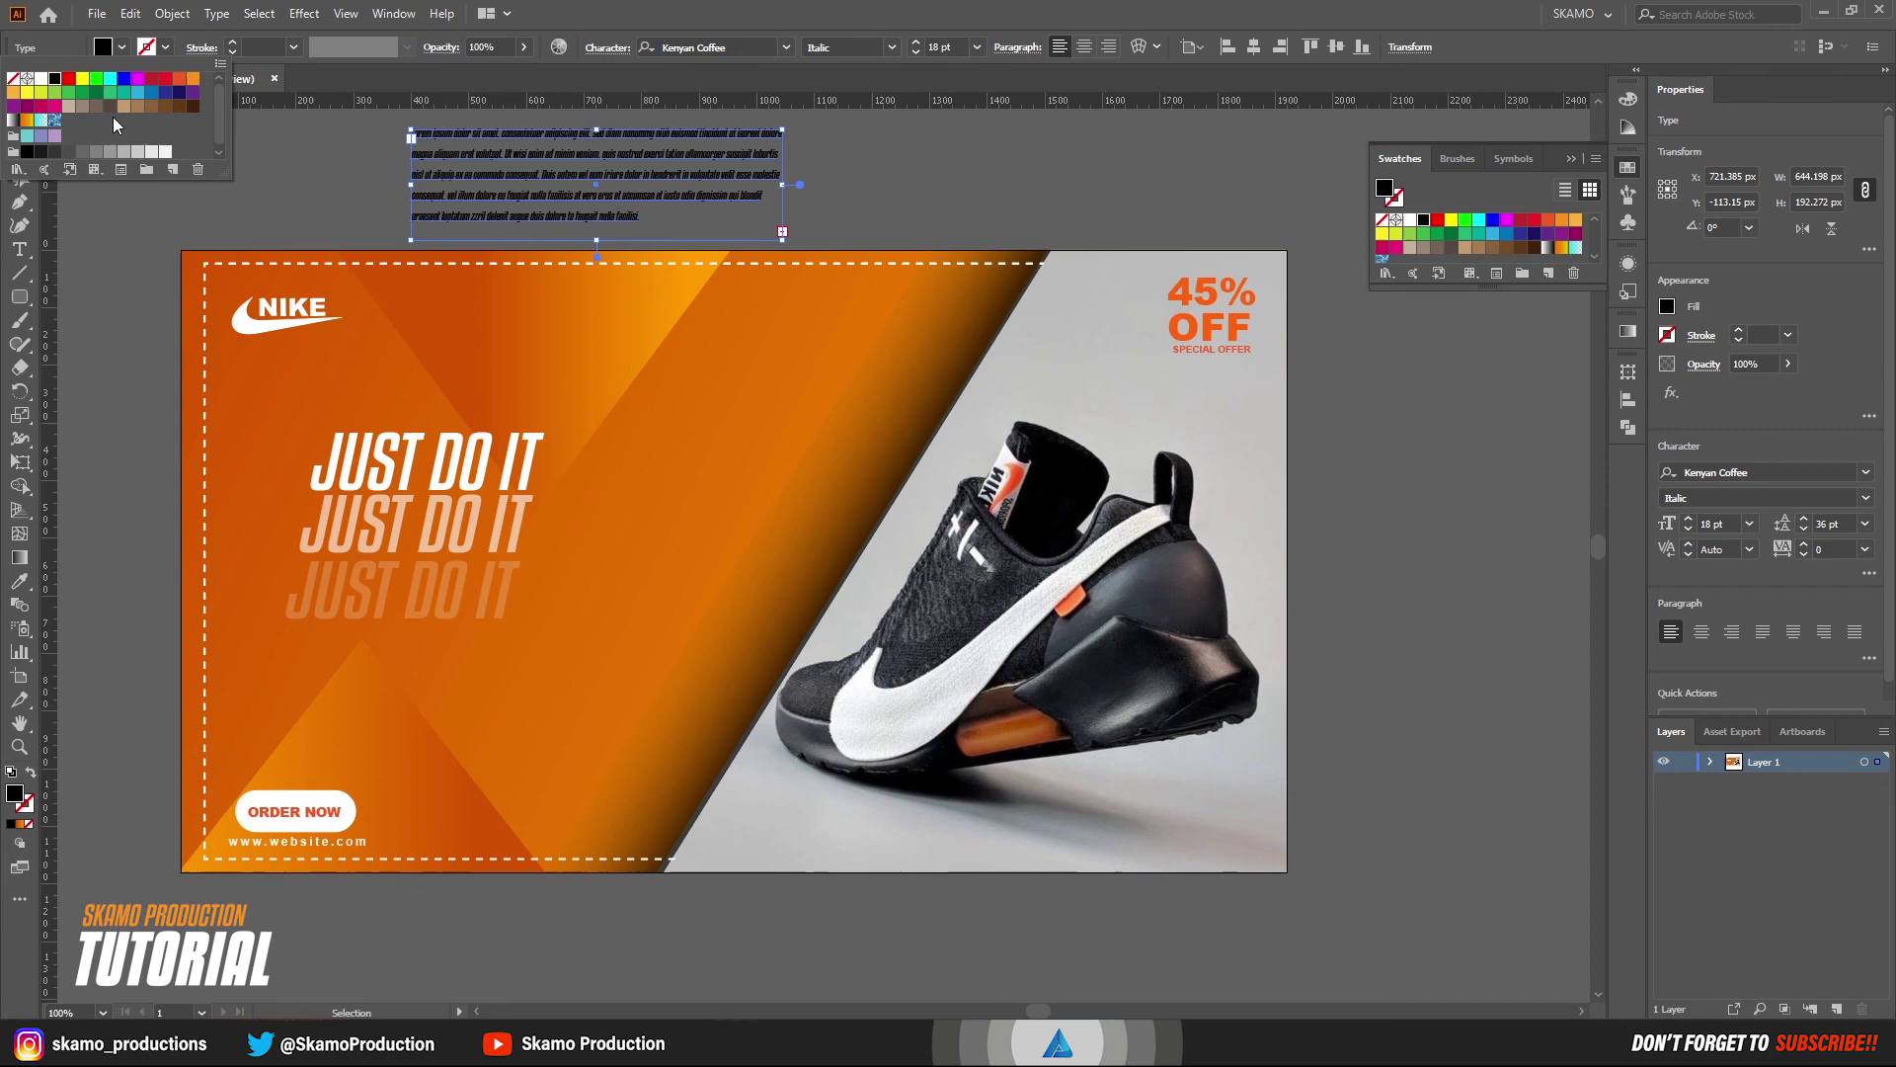
left_click(41, 78)
left_click(531, 370)
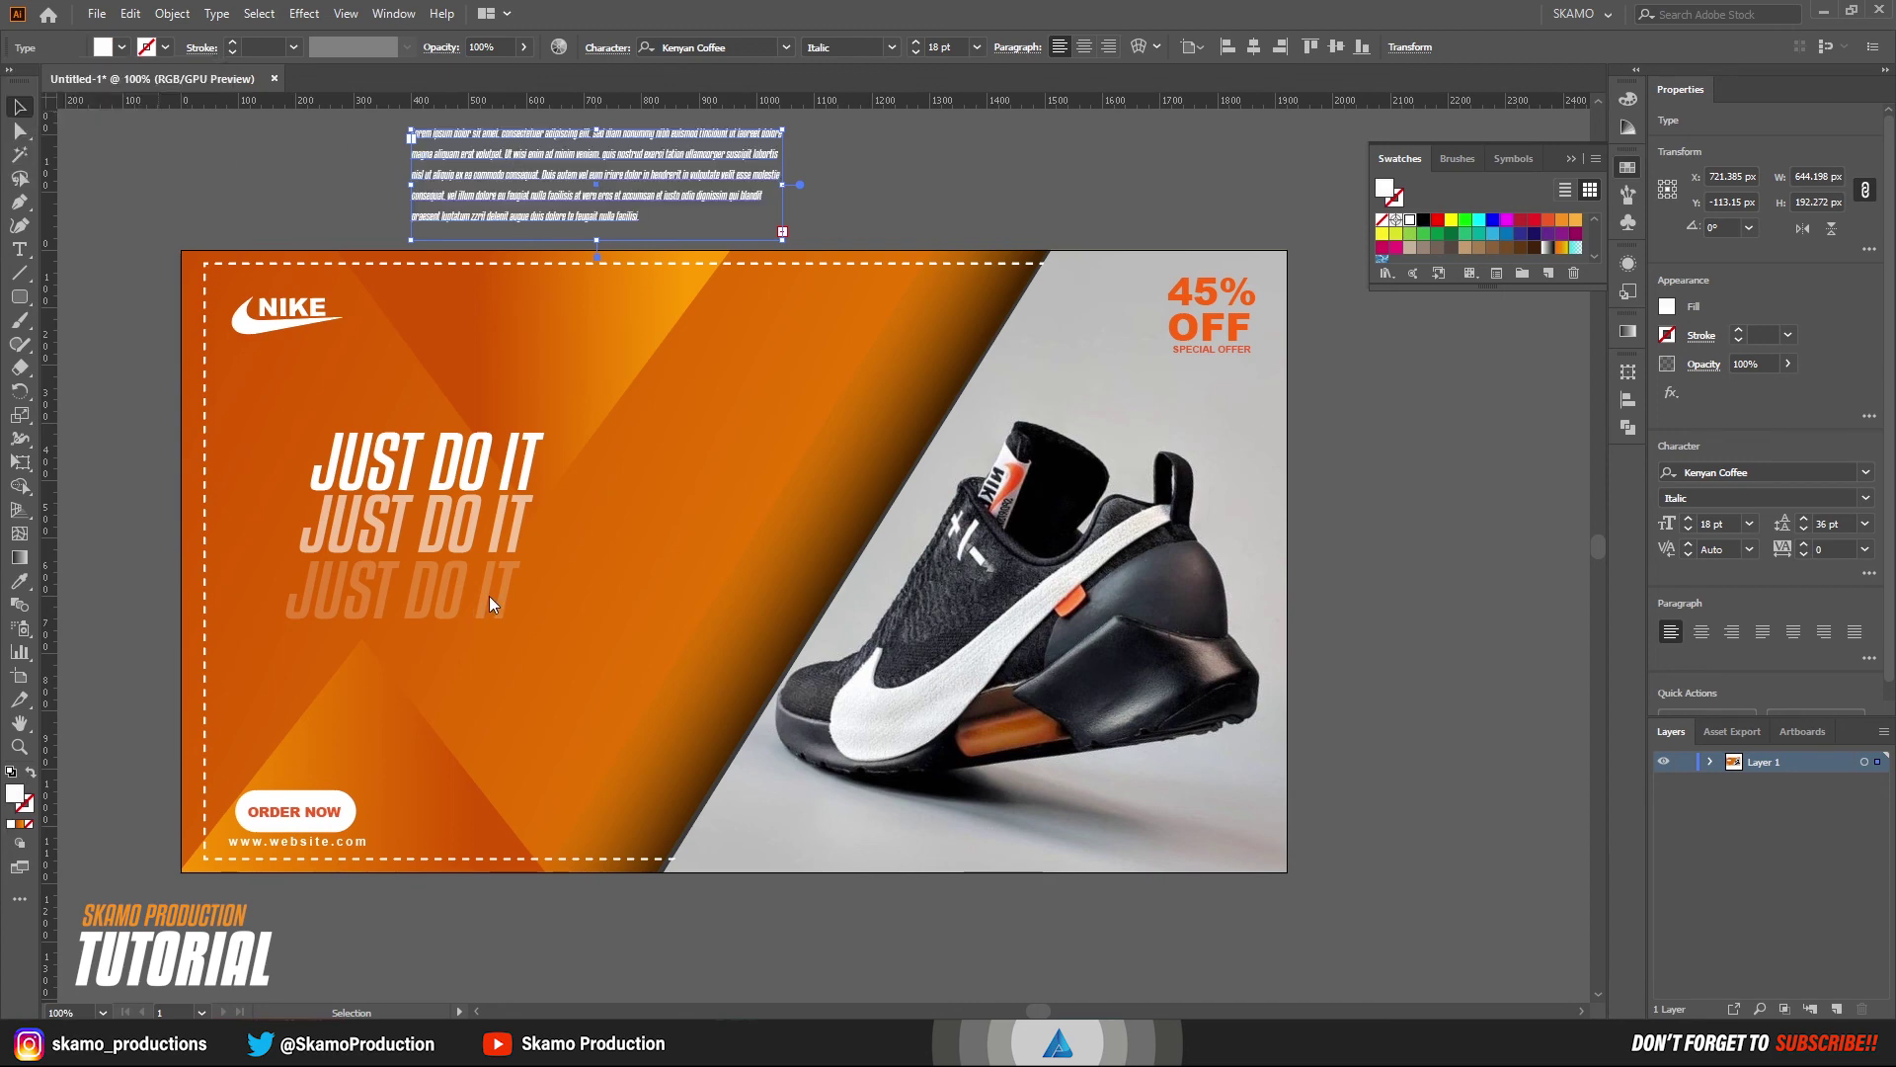
- Move the paragraph beneath the JUST DO IT lines and shrink its box to fit
left_click_drag(489, 182, 371, 668)
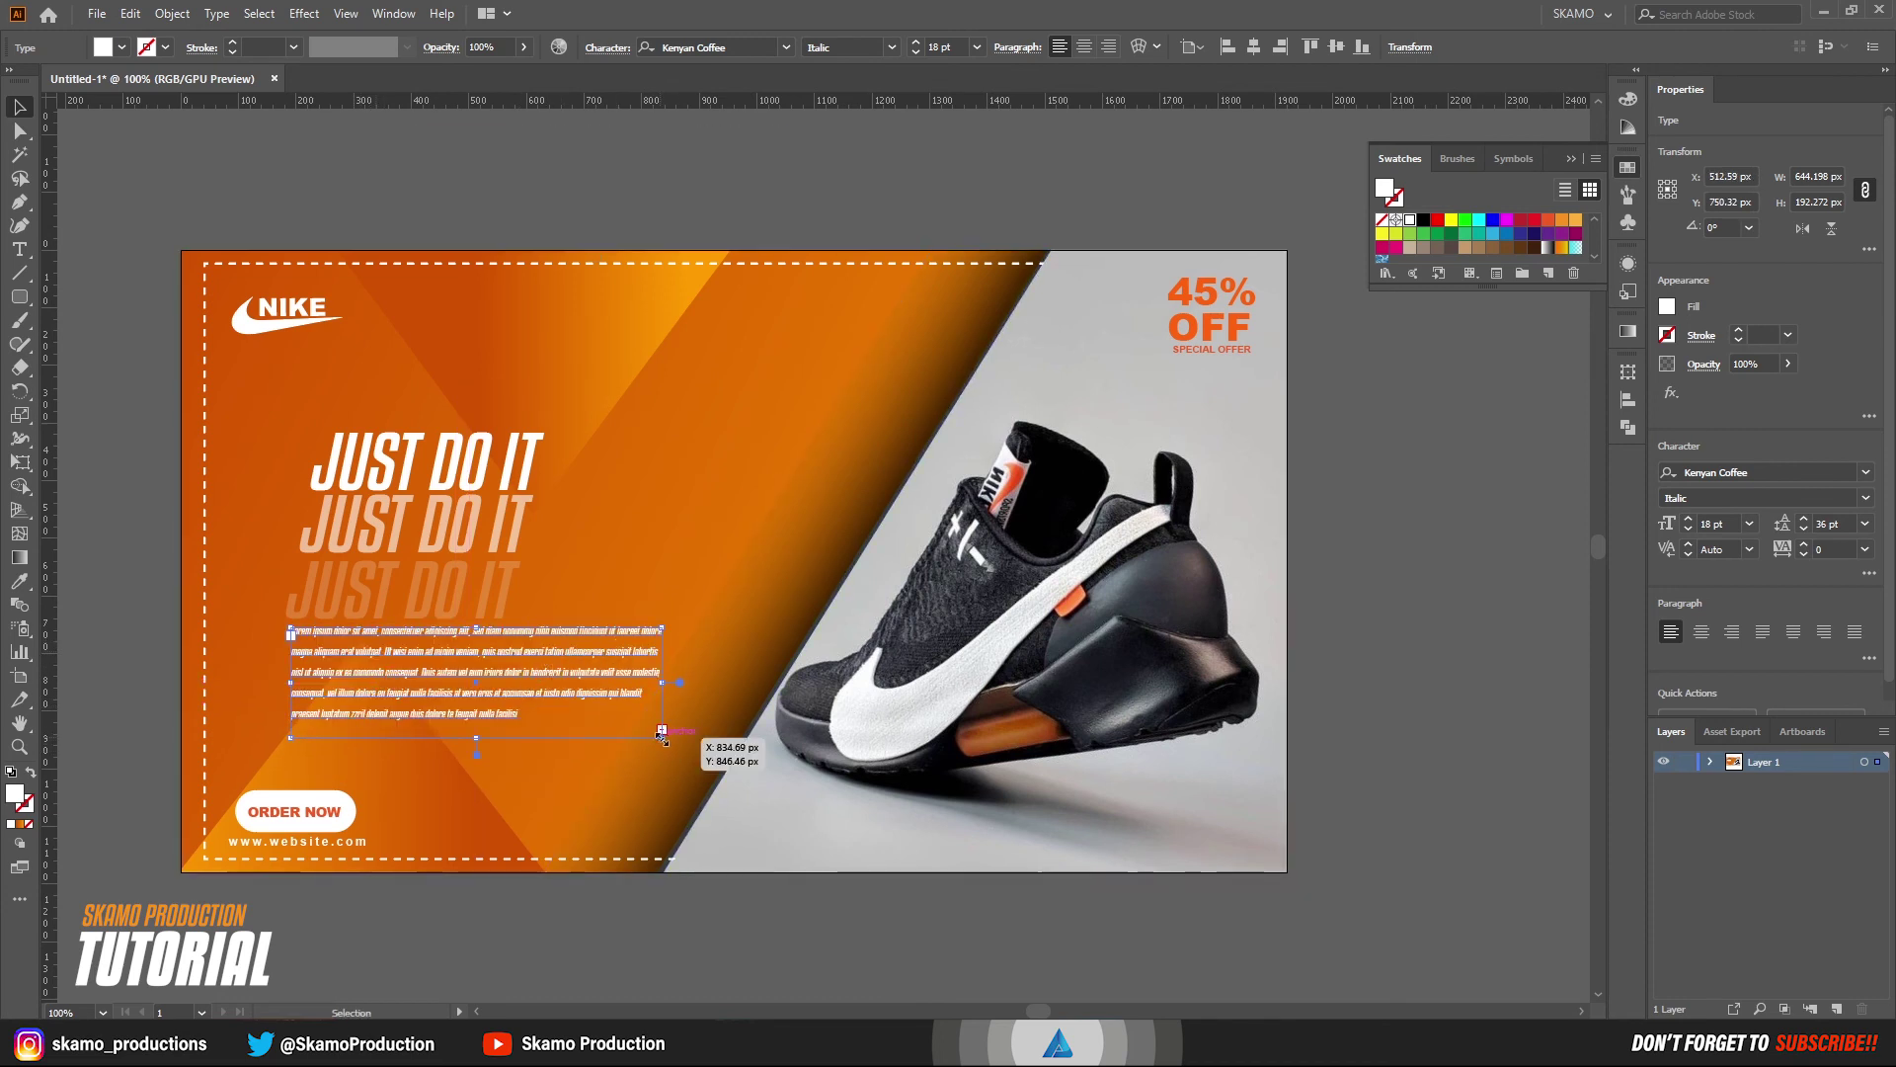
left_click_drag(661, 731, 643, 711)
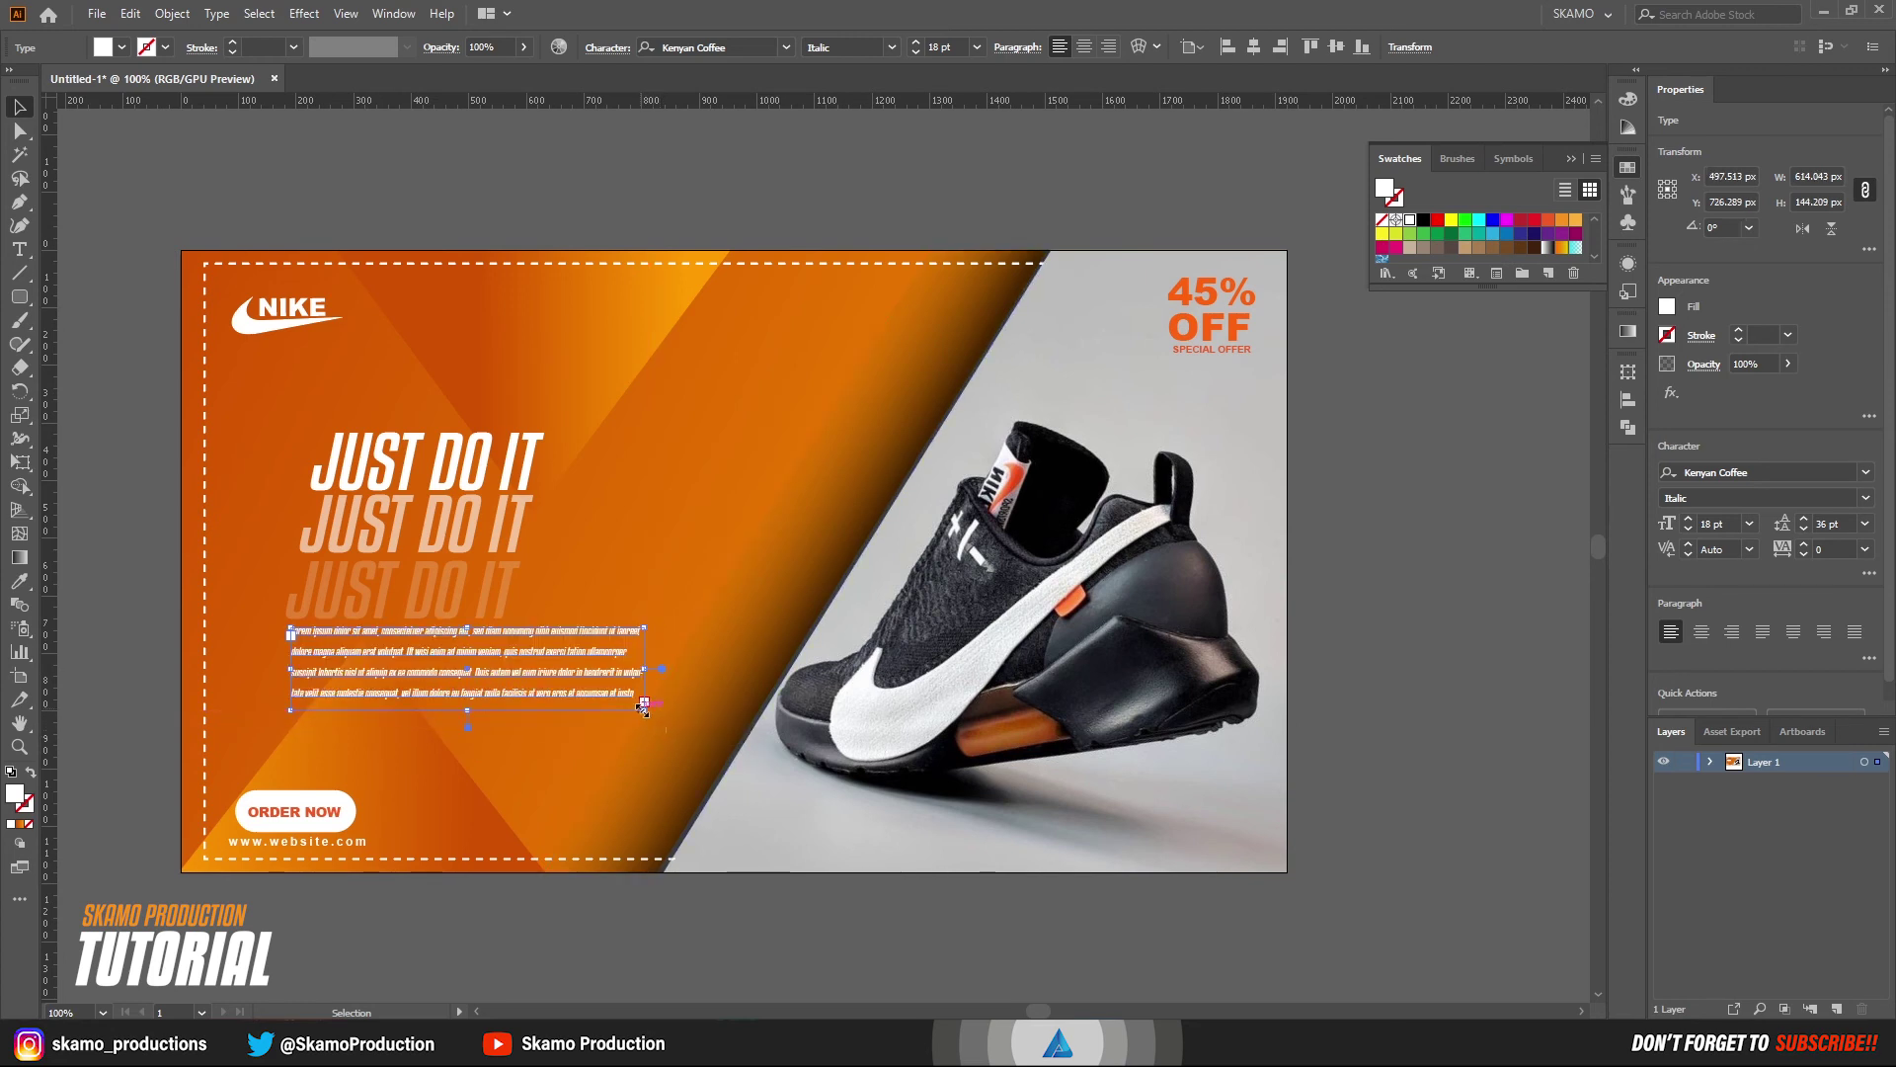
left_click_drag(643, 710, 628, 678)
left_click(143, 598)
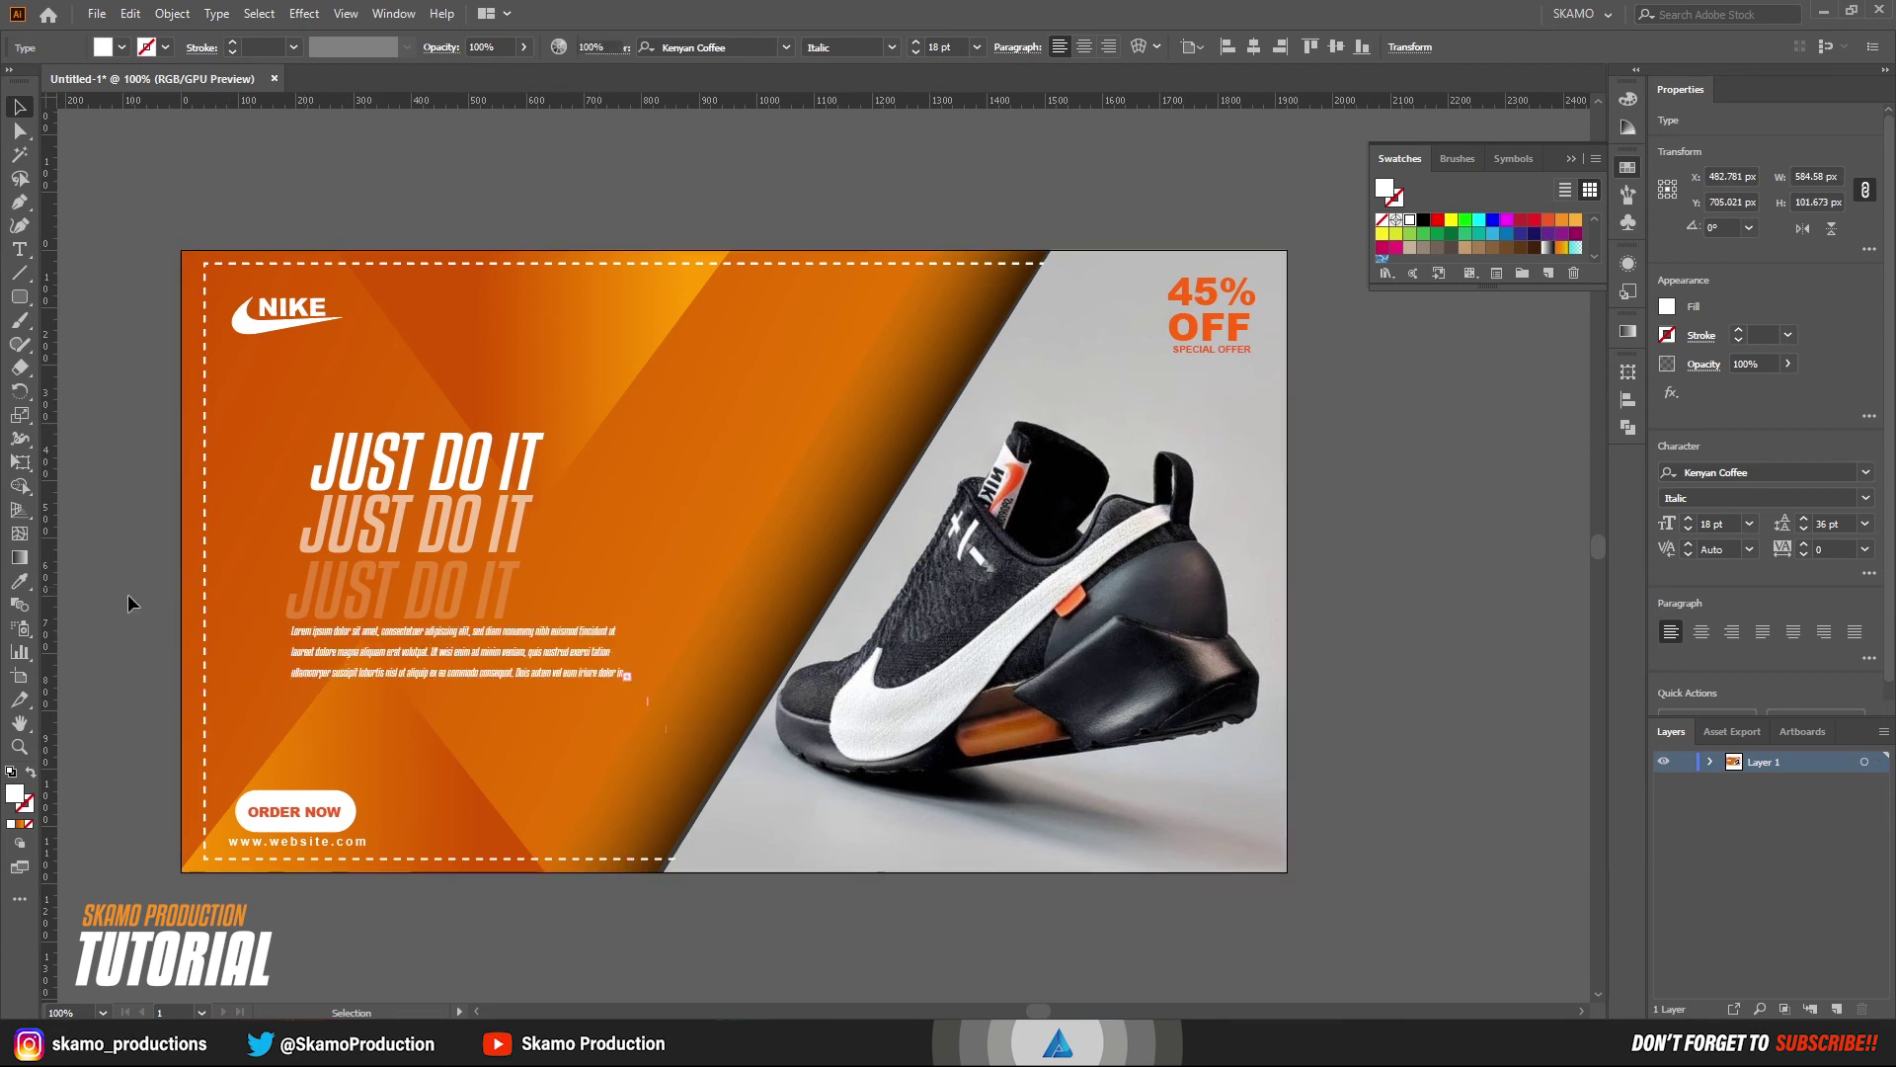
- Ungroup the NIKE logo and duplicate its swoosh down onto the banner
left_click(280, 336)
right_click(274, 326)
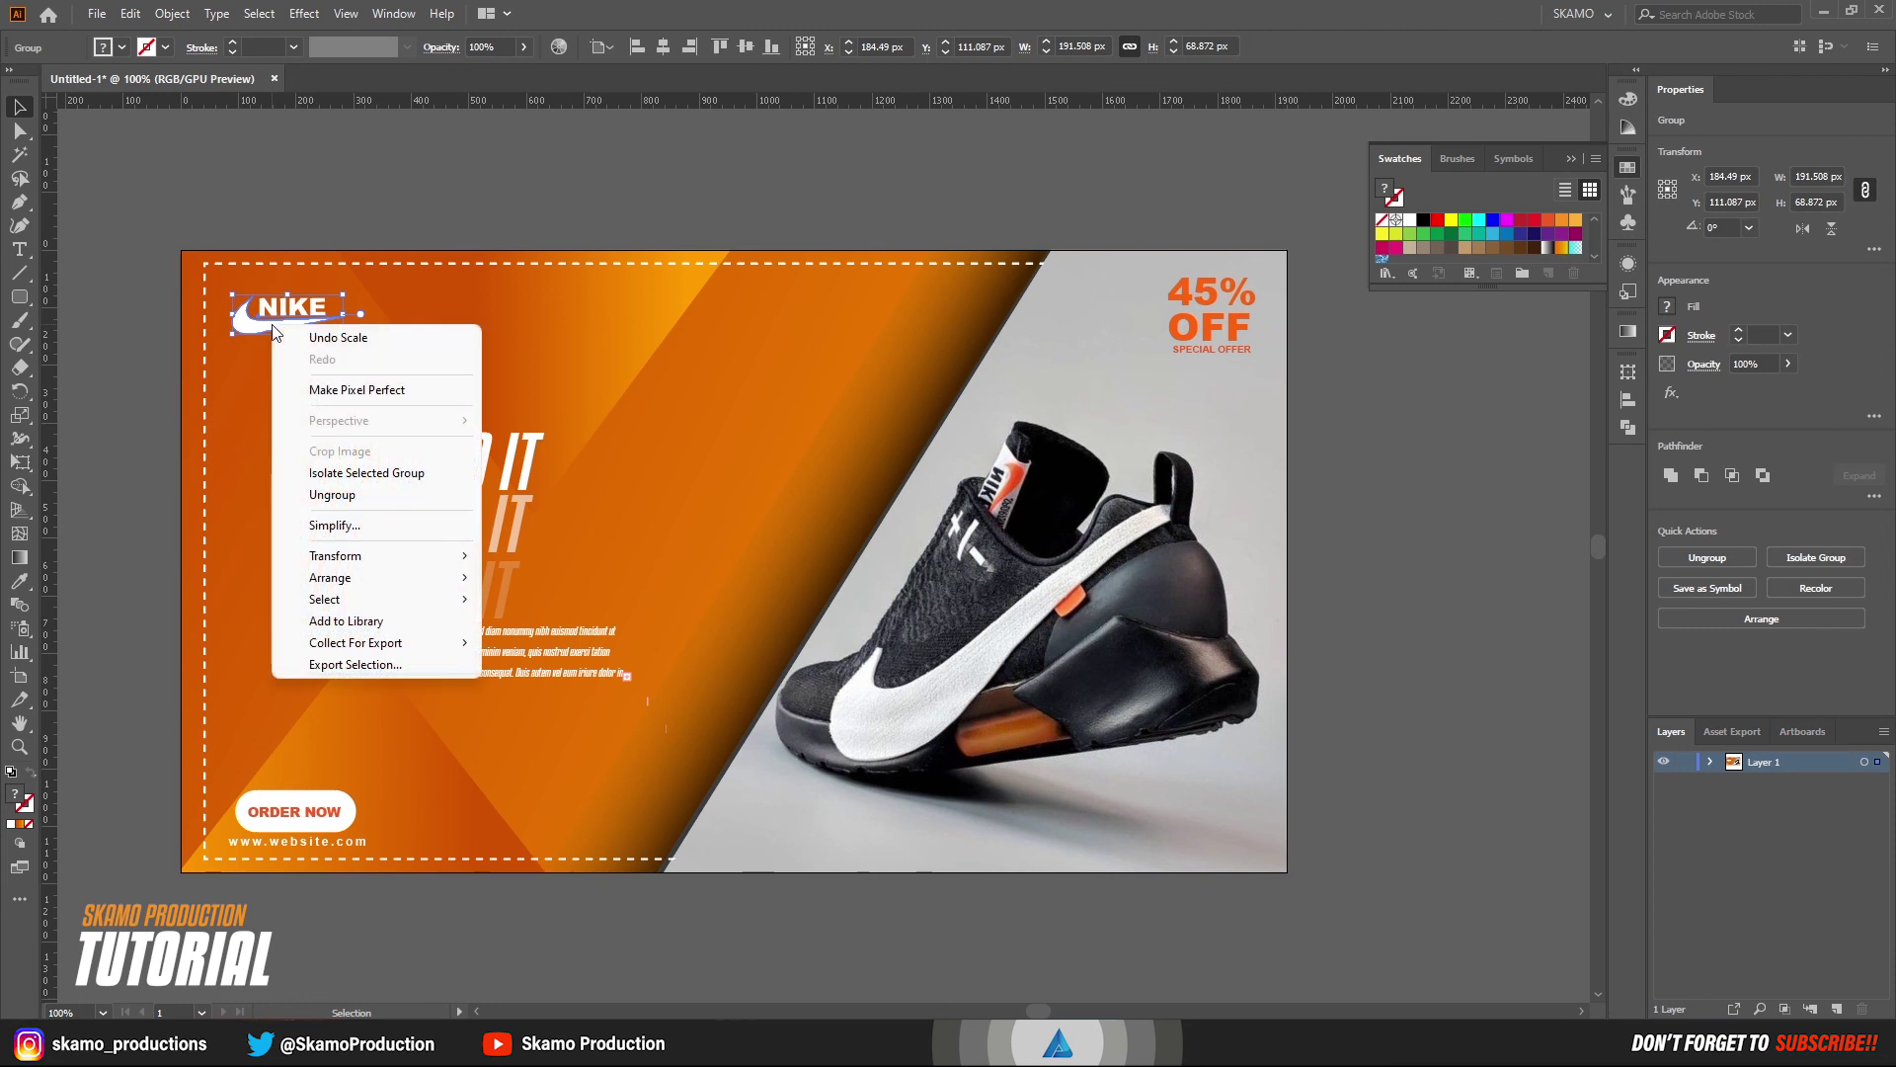
left_click(332, 493)
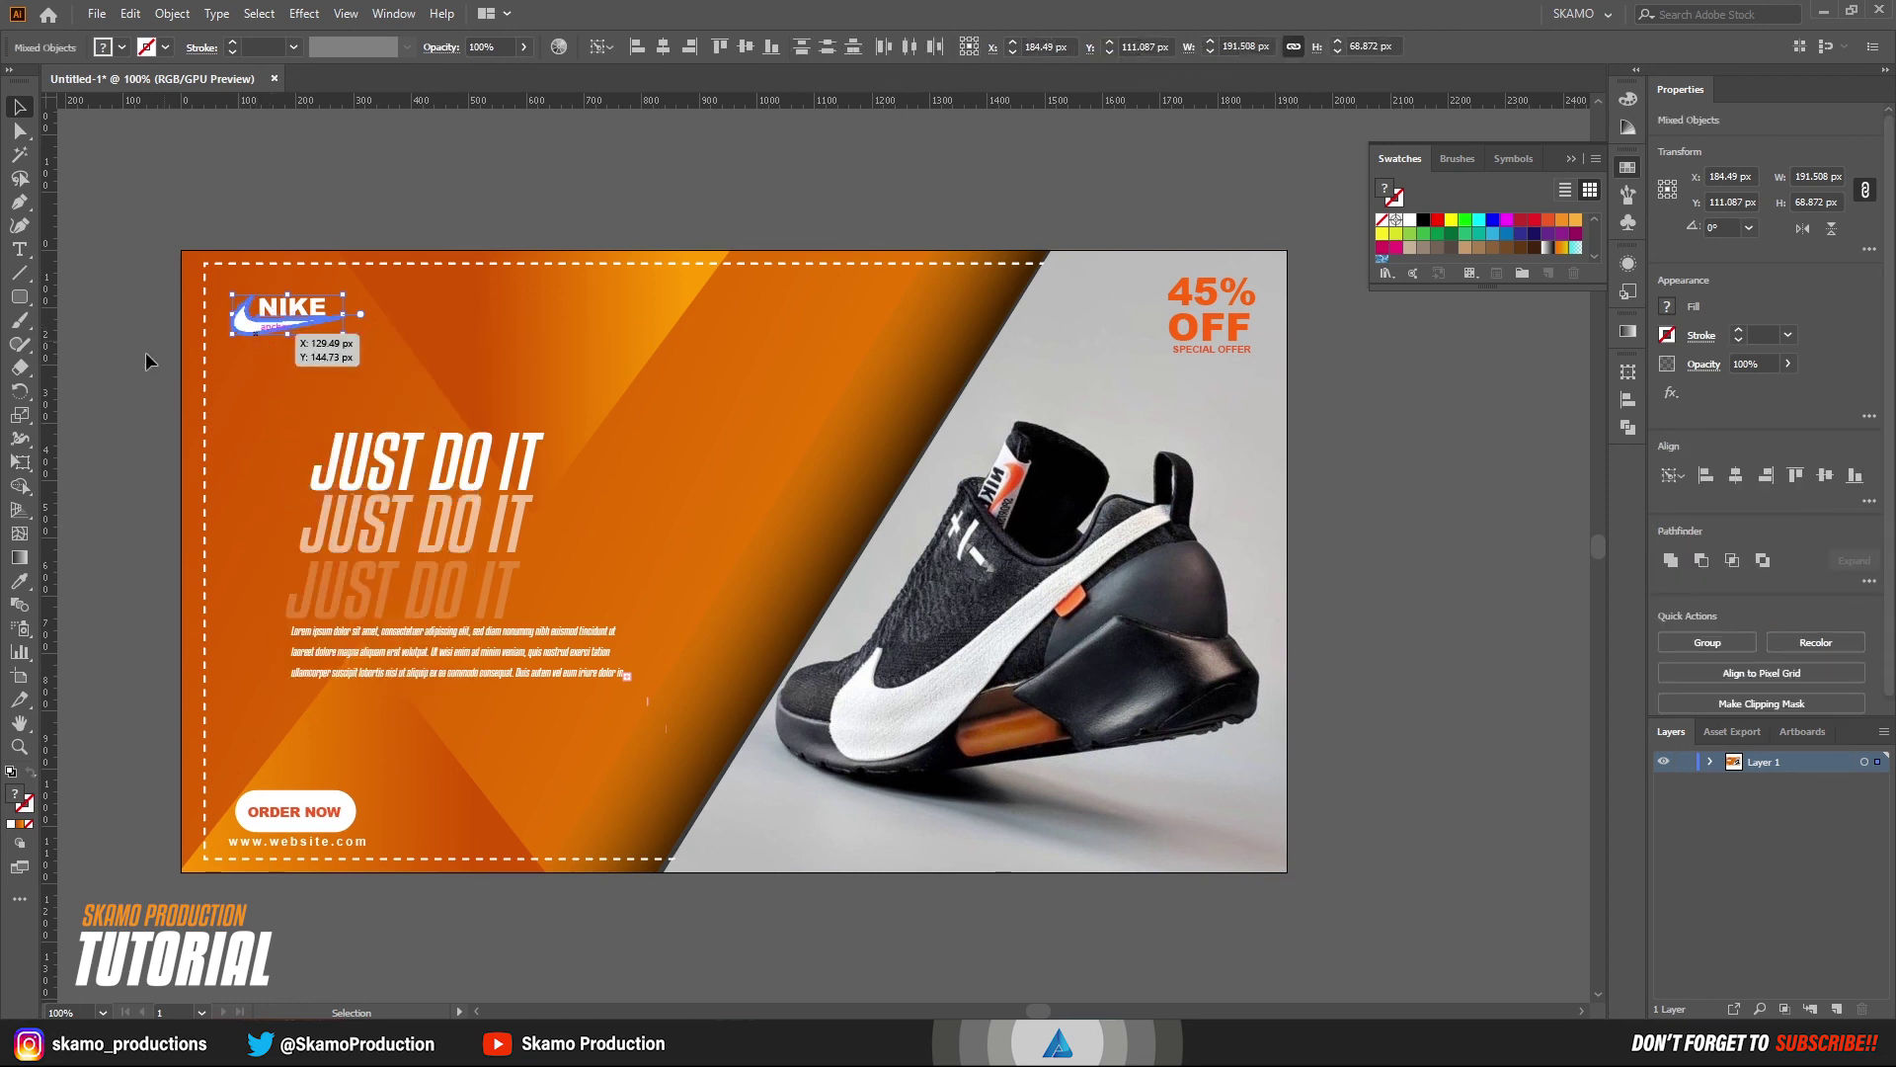
left_click(259, 331)
mouse_move(259, 331)
left_mouse_down()
mouse_move(309, 542)
mouse_move(437, 565)
mouse_move(258, 329)
mouse_move(549, 600)
mouse_move(548, 537)
left_mouse_up()
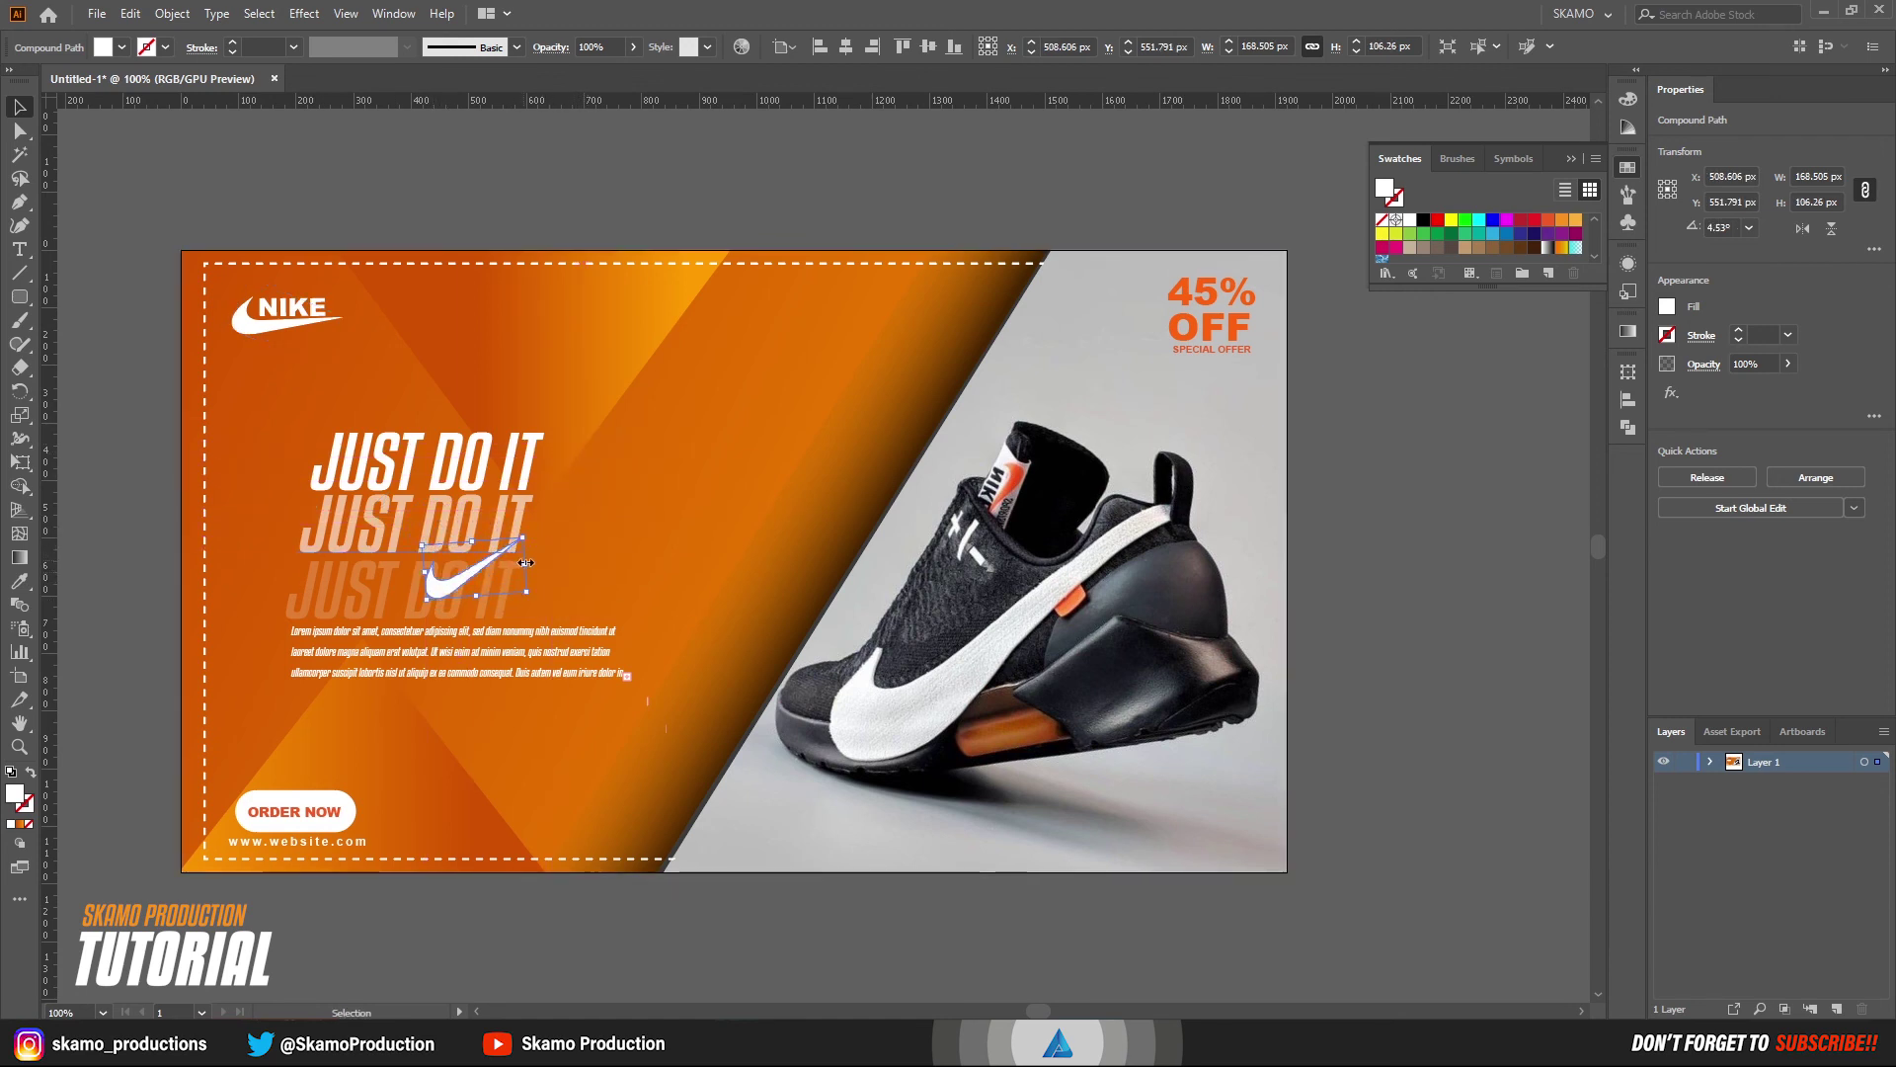
- Scale the swoosh copy up into a huge swoosh spanning the banner's left side
left_click_drag(526, 562, 930, 533)
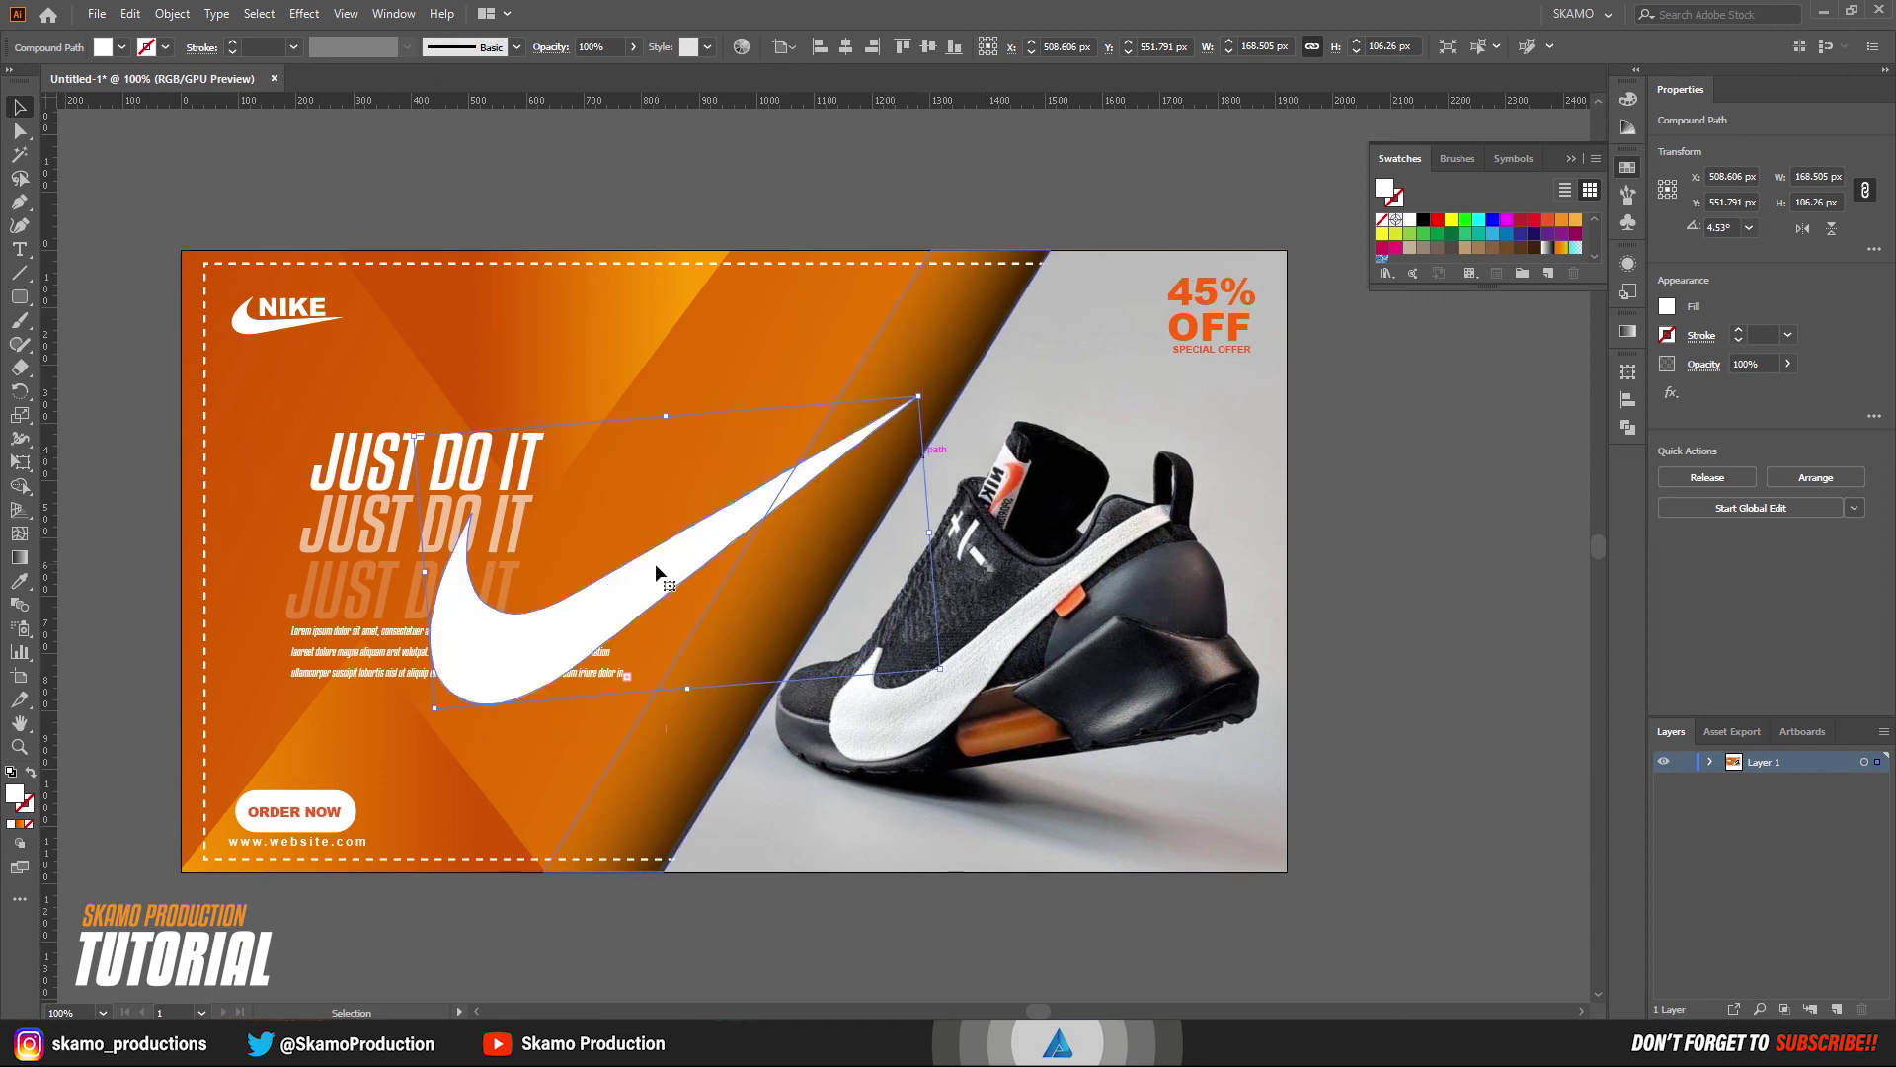
left_click_drag(655, 570, 504, 573)
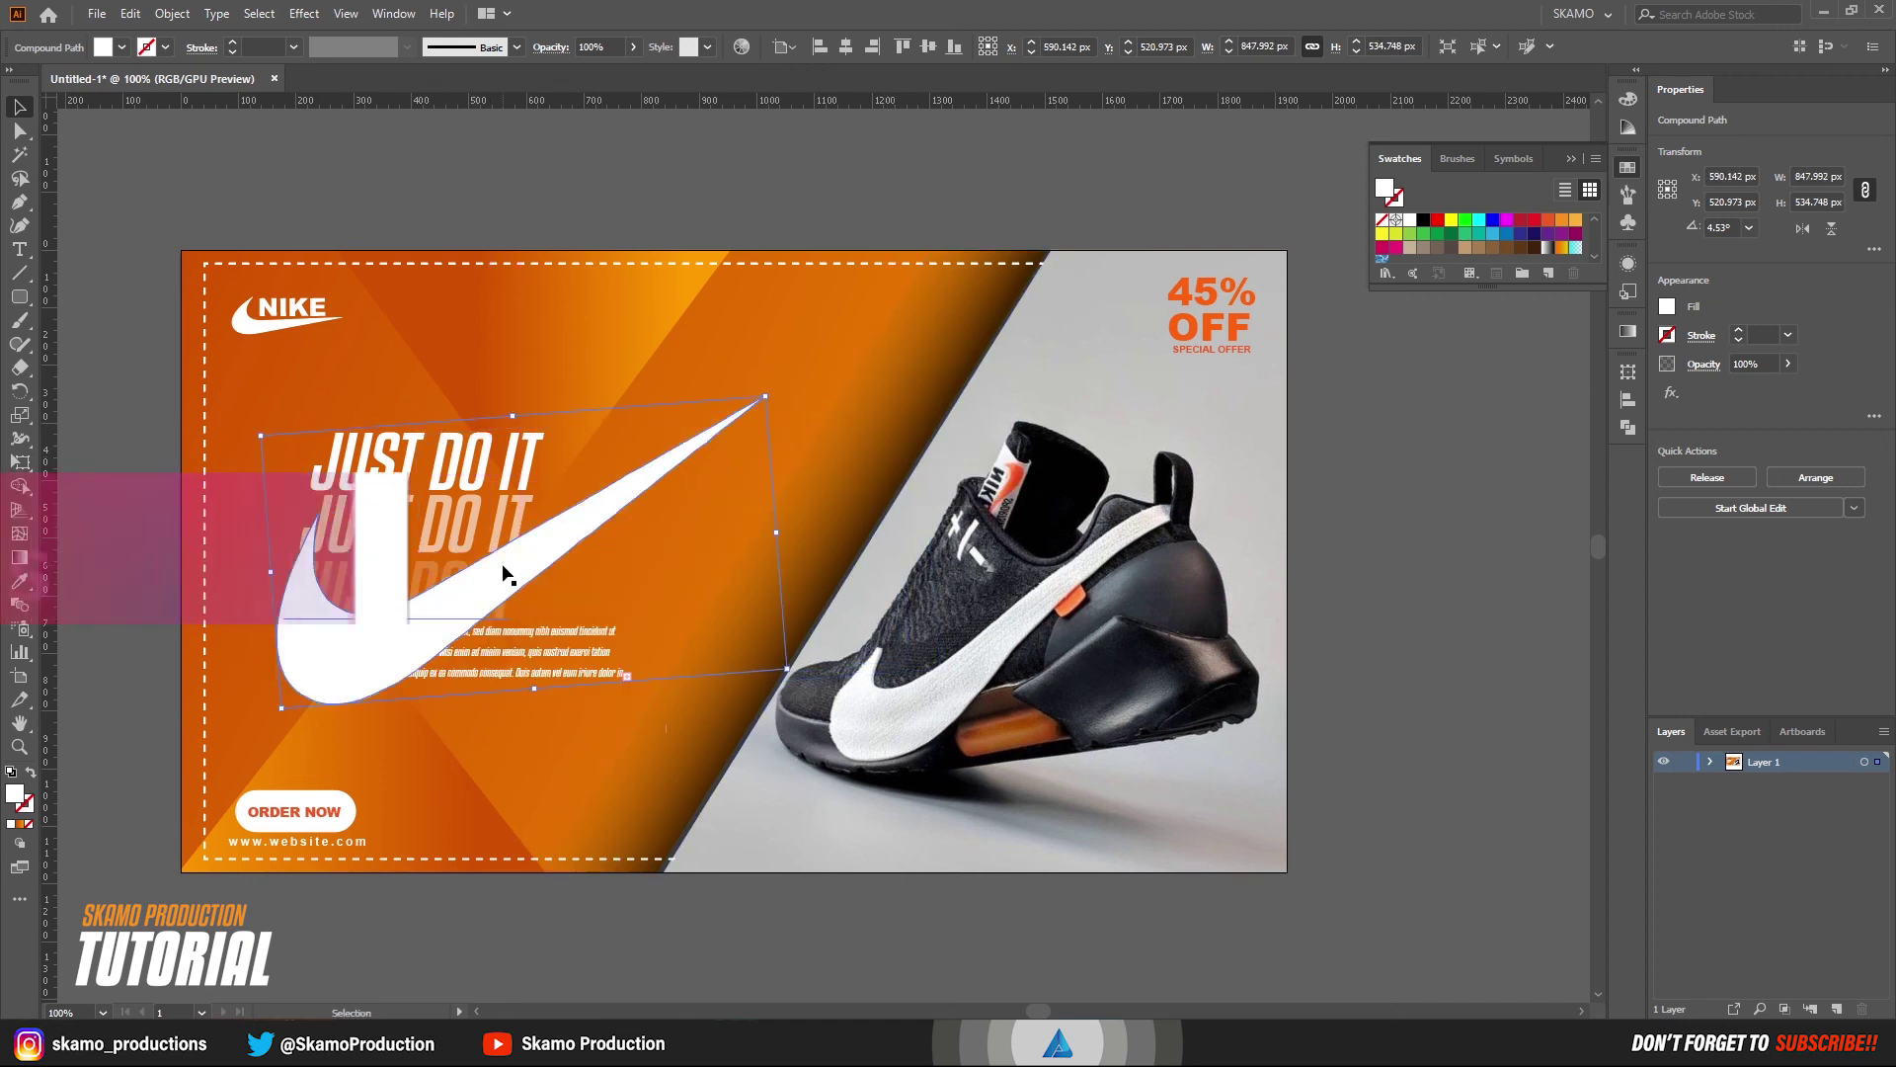
left_click_drag(776, 533, 982, 425)
left_click_drag(578, 570, 559, 576)
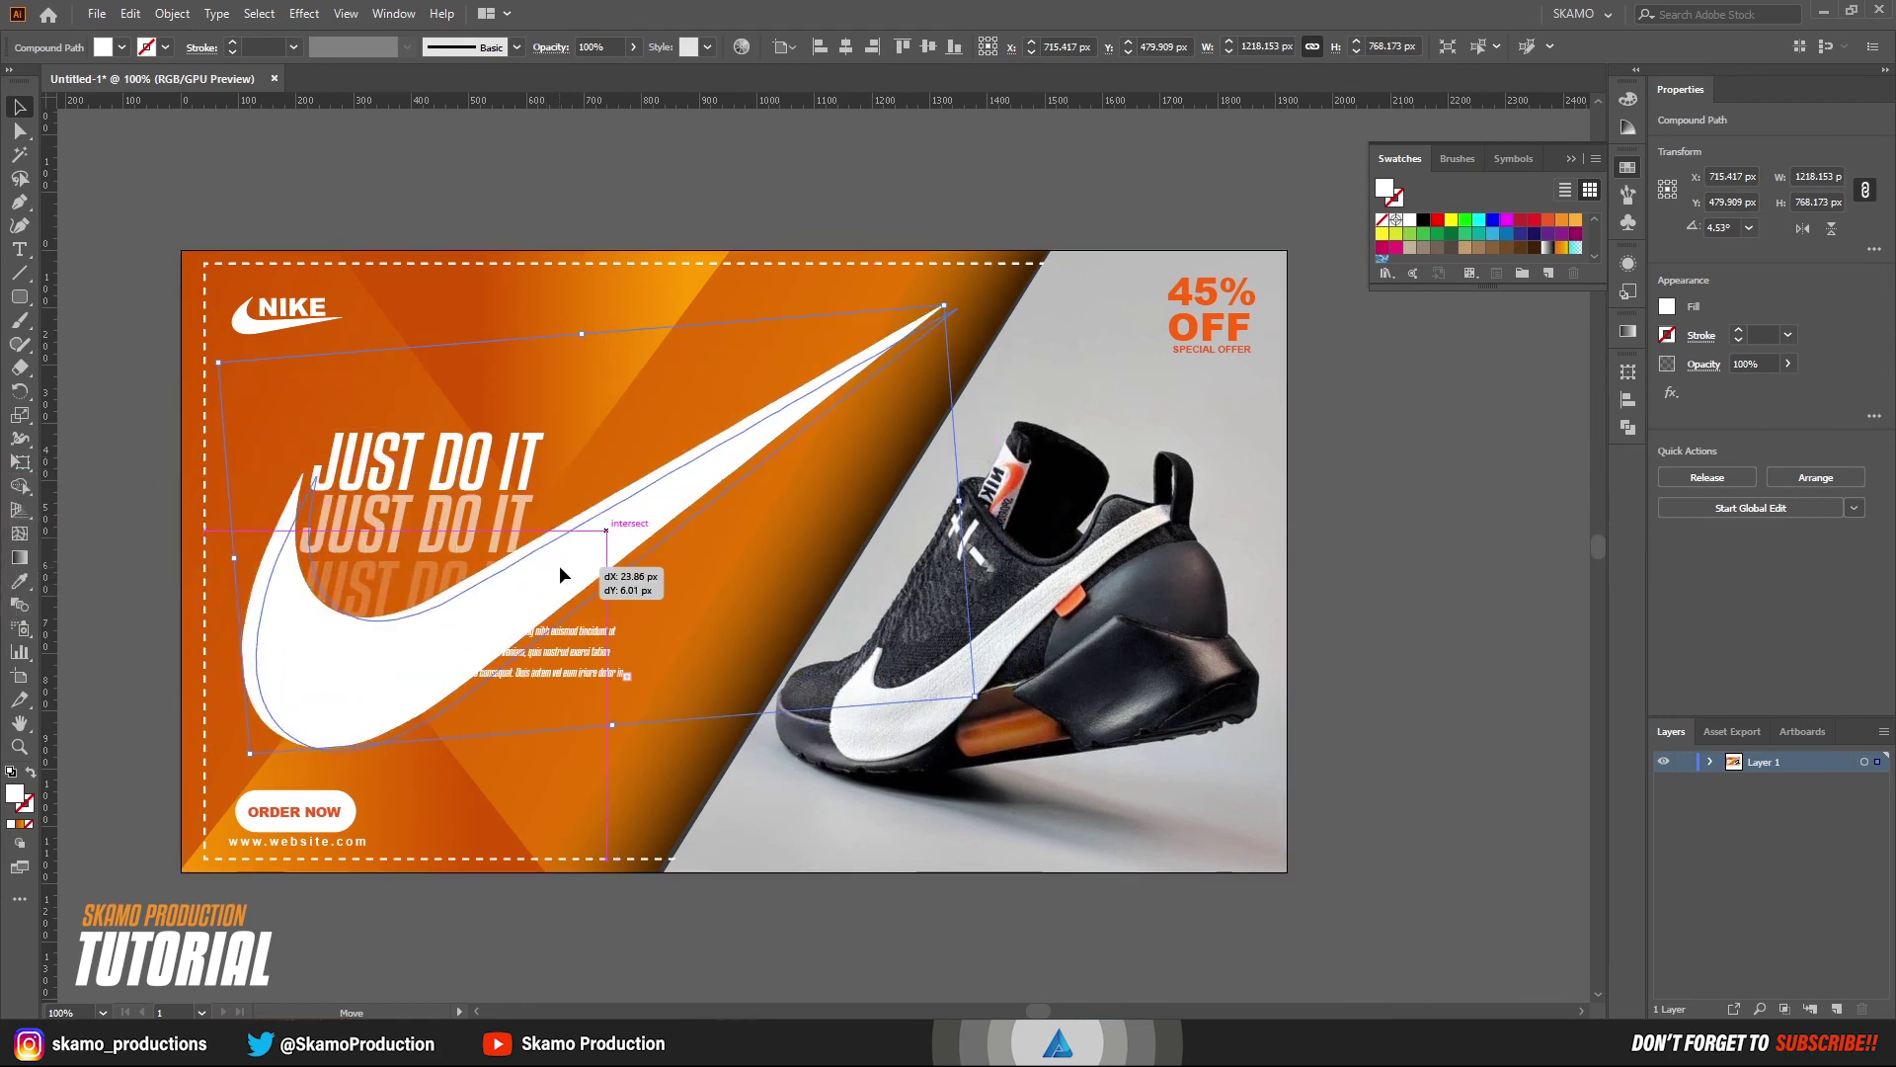
- In the Layers panel, move the swoosh's compound path below the text group
left_click(1711, 762)
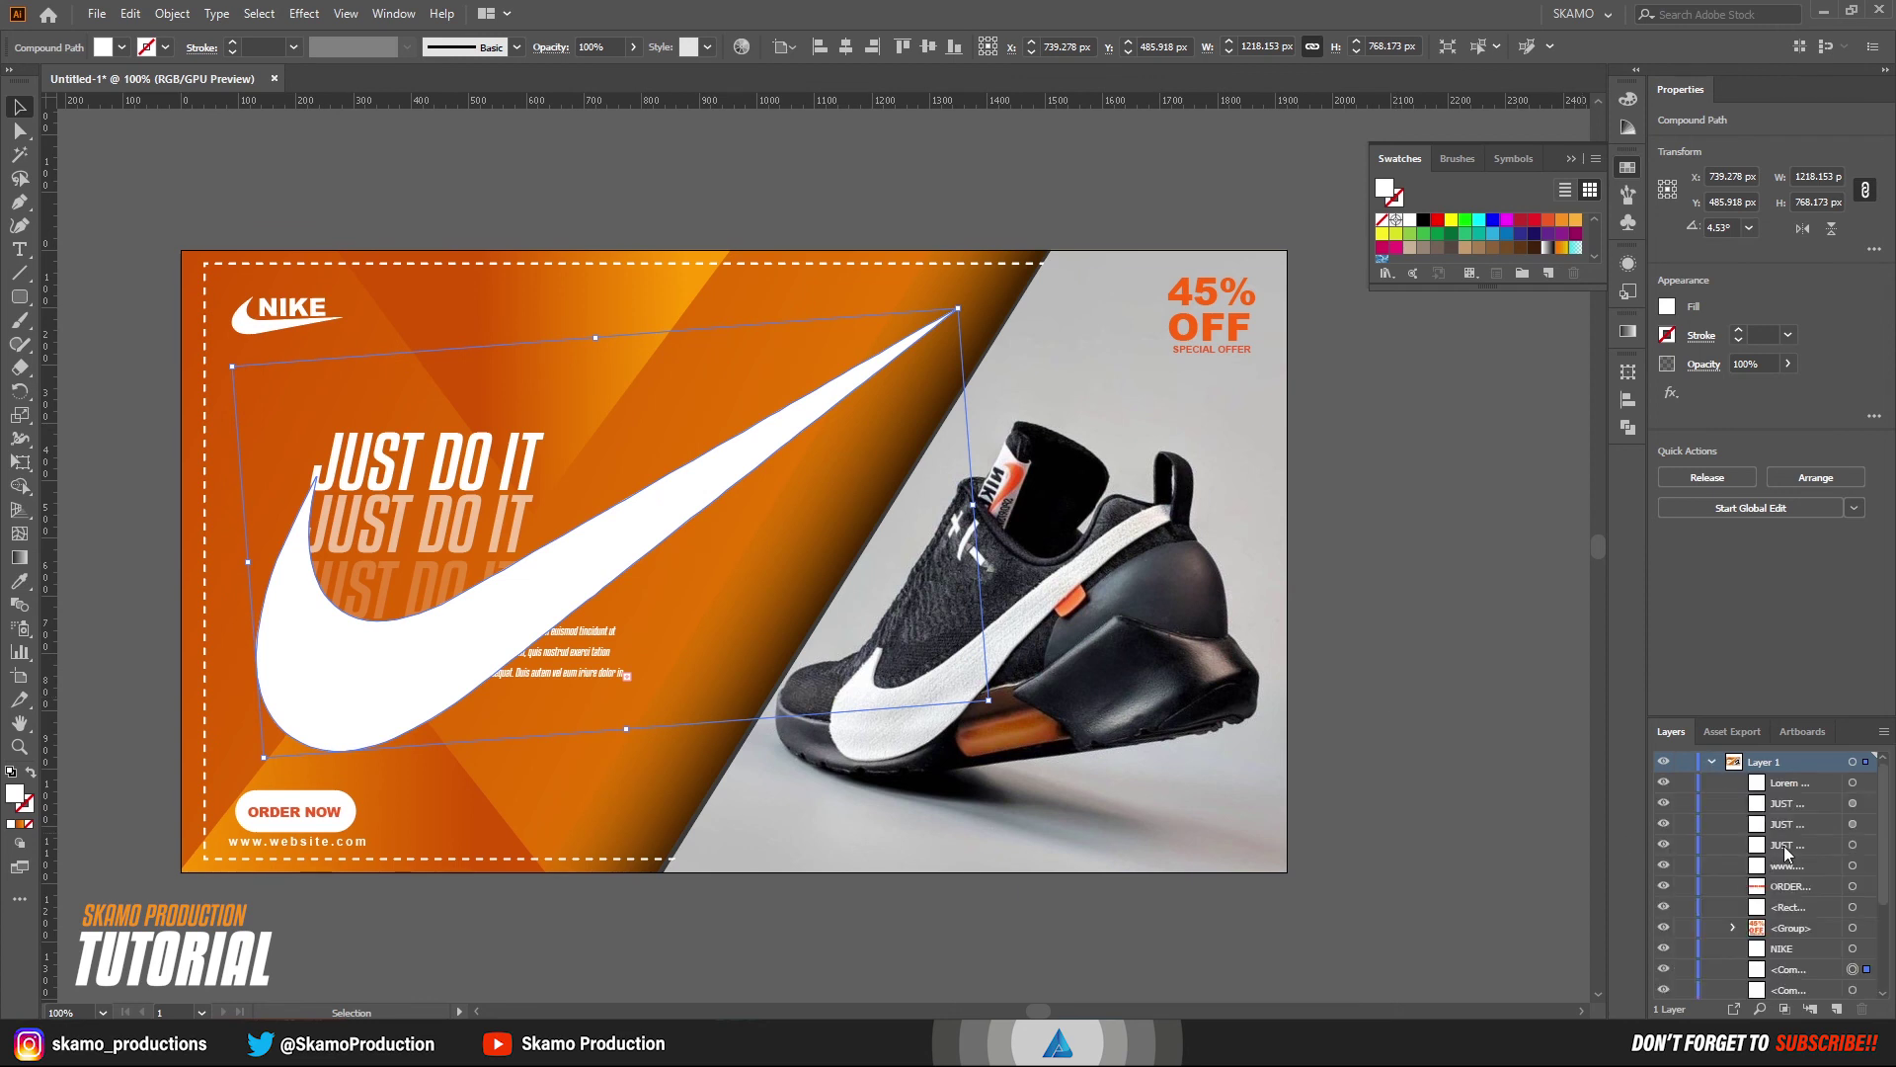
left_click(1853, 783)
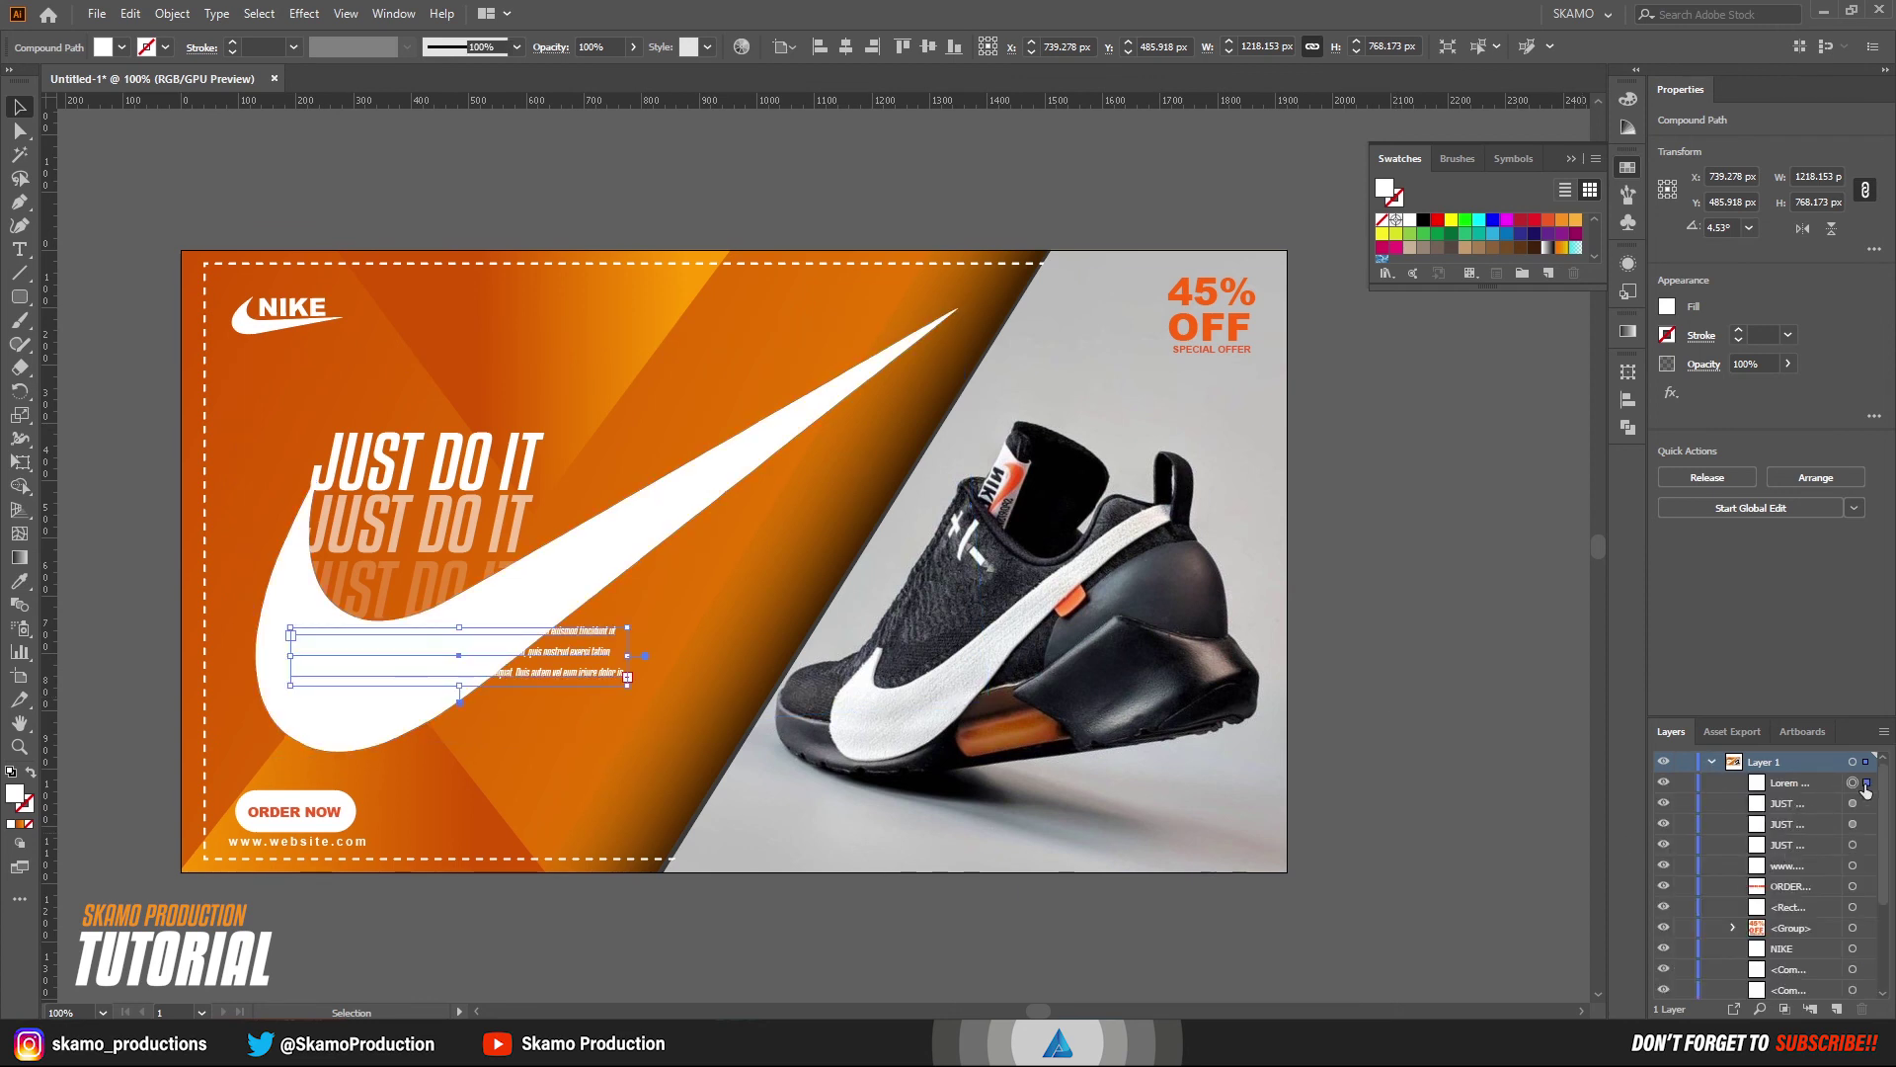
left_click(643, 521)
scroll(1777, 869, "down", 3)
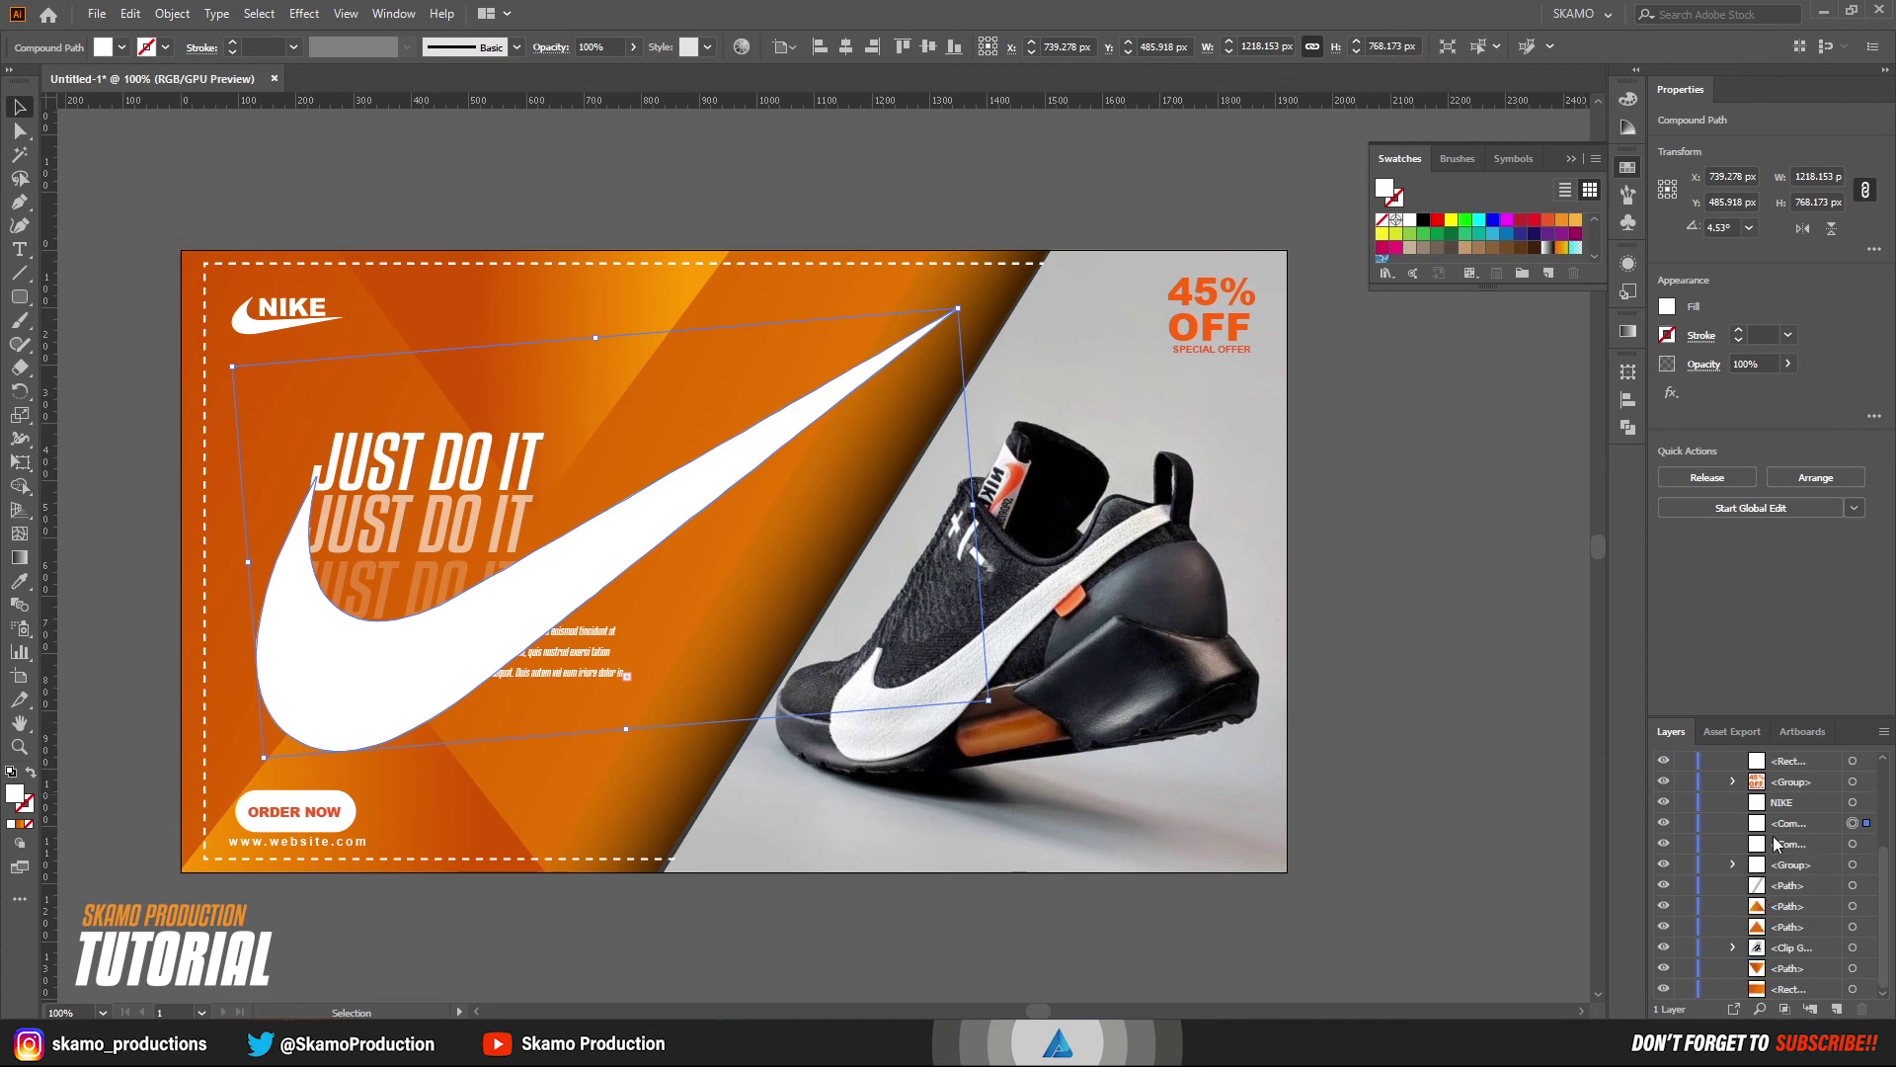
left_click_drag(1825, 833, 1819, 874)
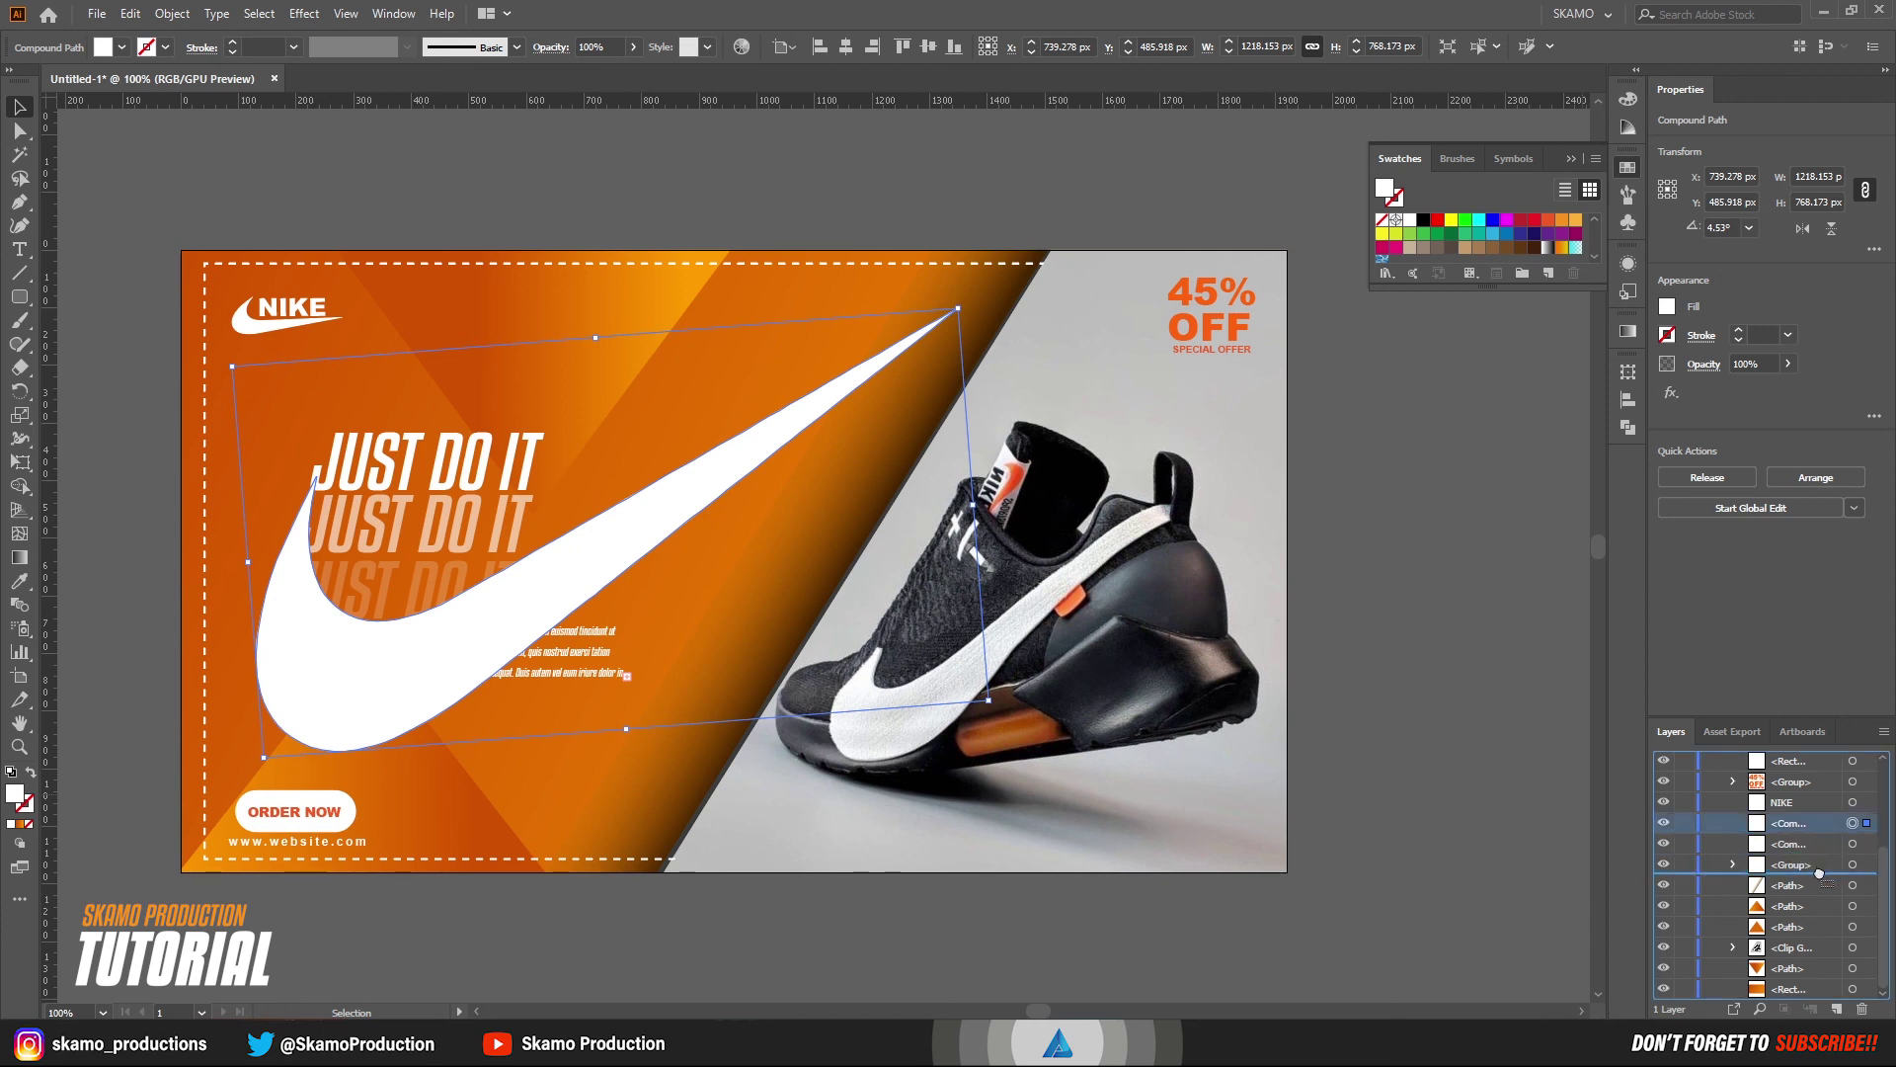
left_click_drag(1819, 874, 1822, 879)
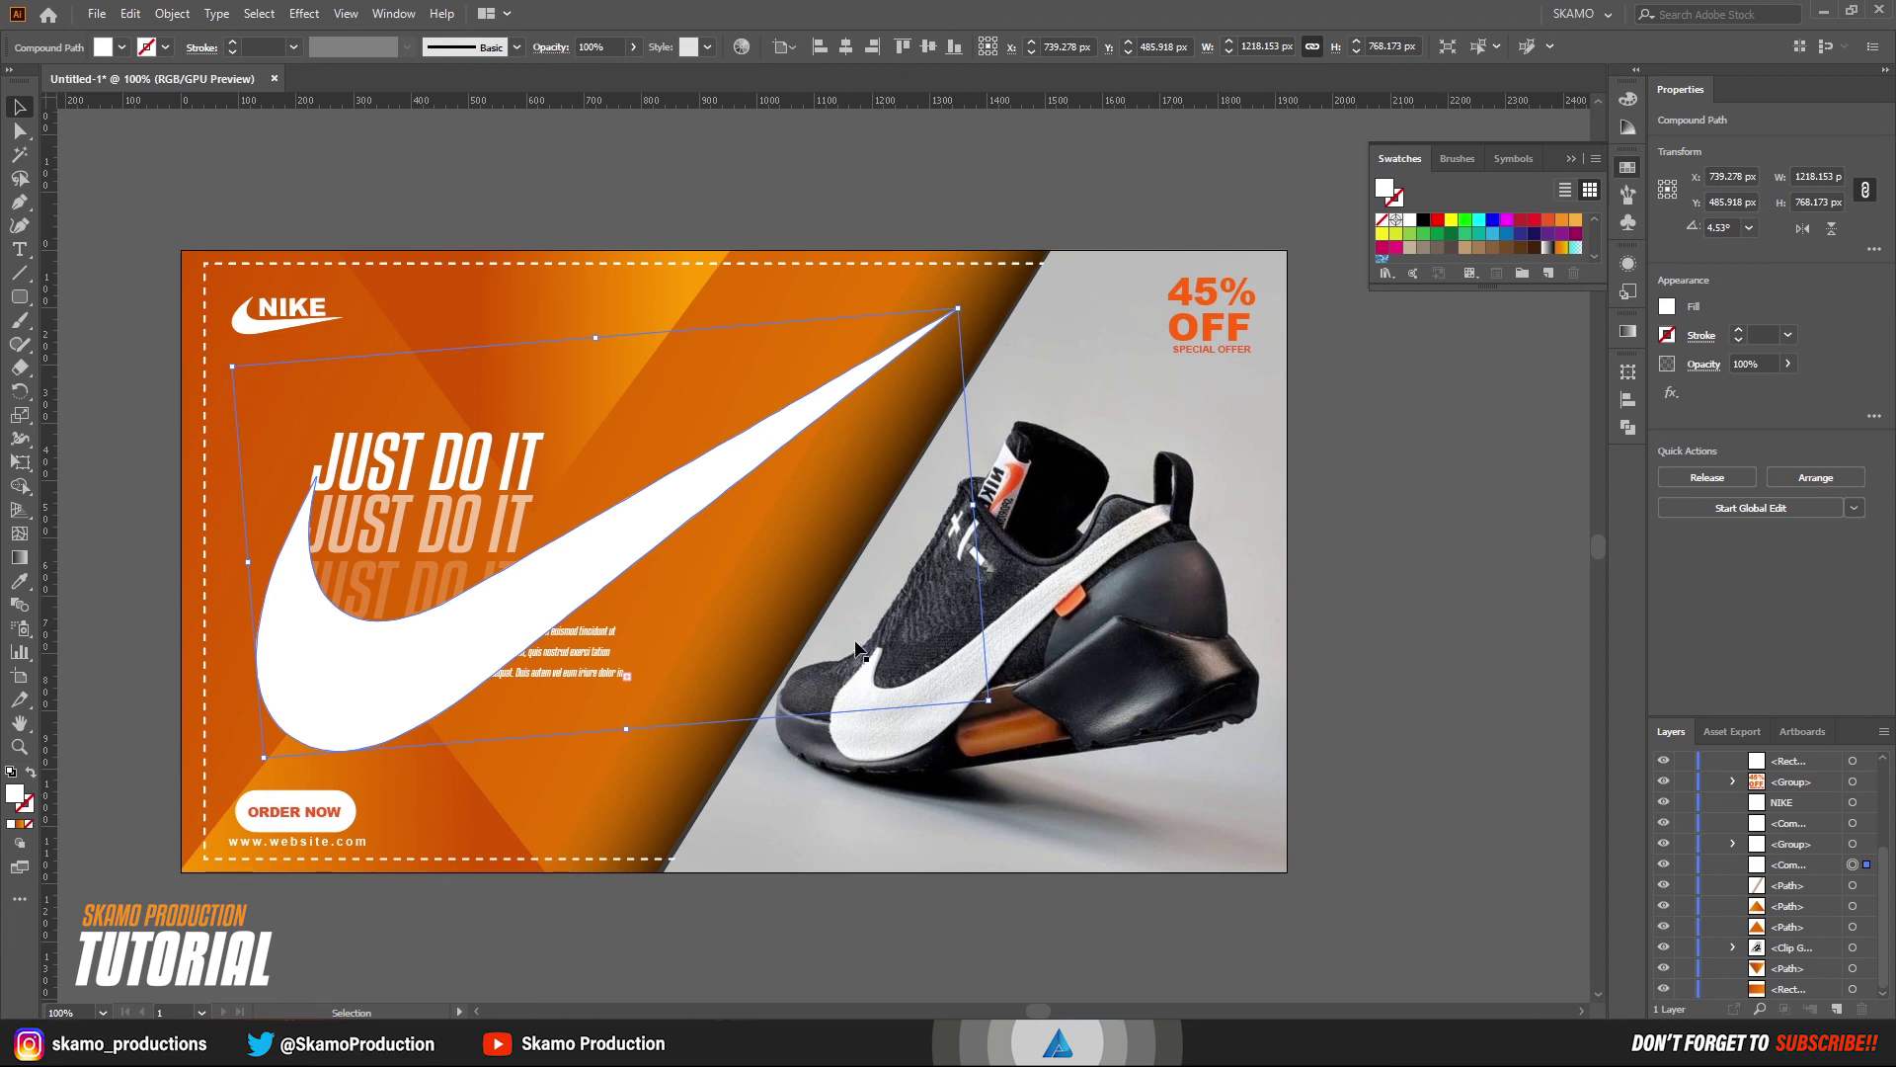
- Fade the swoosh to 10% opacity and check the watermark effect
left_click(634, 47)
mouse_move(626, 71)
left_mouse_down()
mouse_move(559, 79)
mouse_move(573, 72)
left_mouse_up()
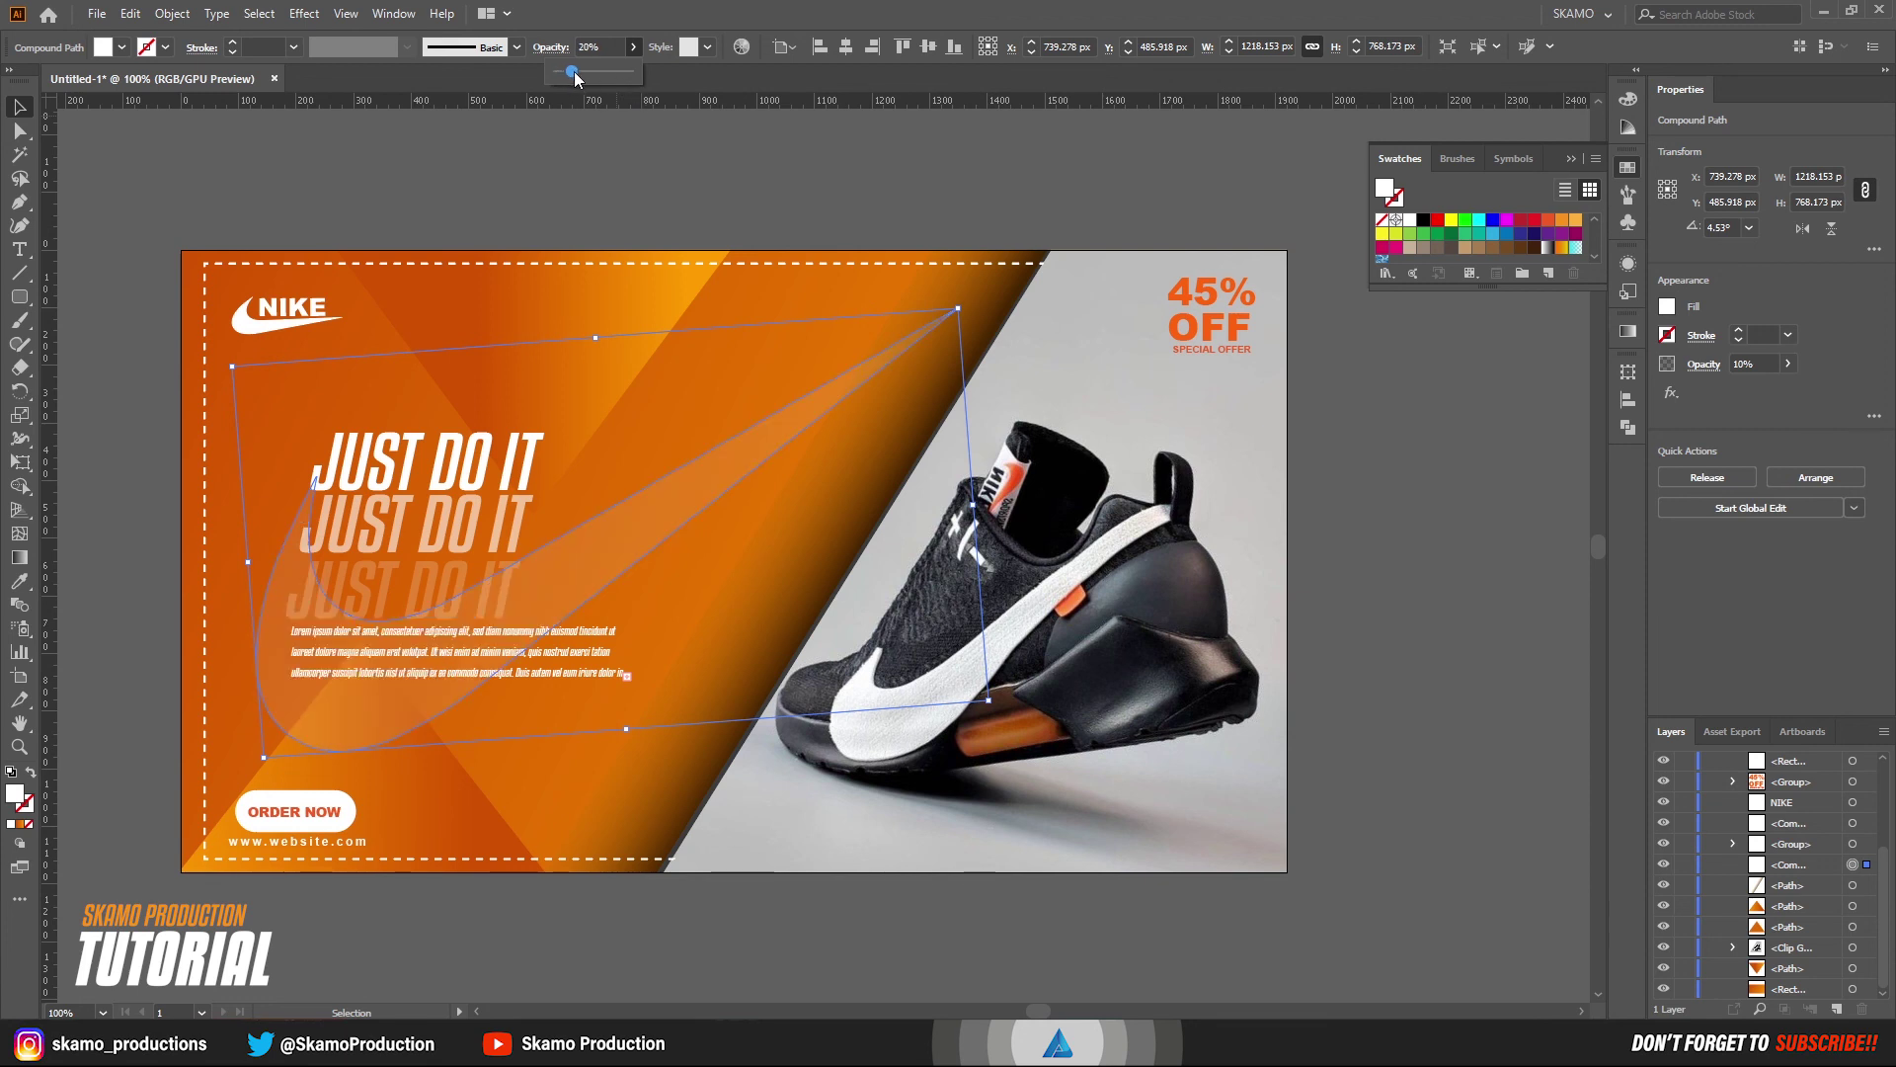
left_click(719, 500)
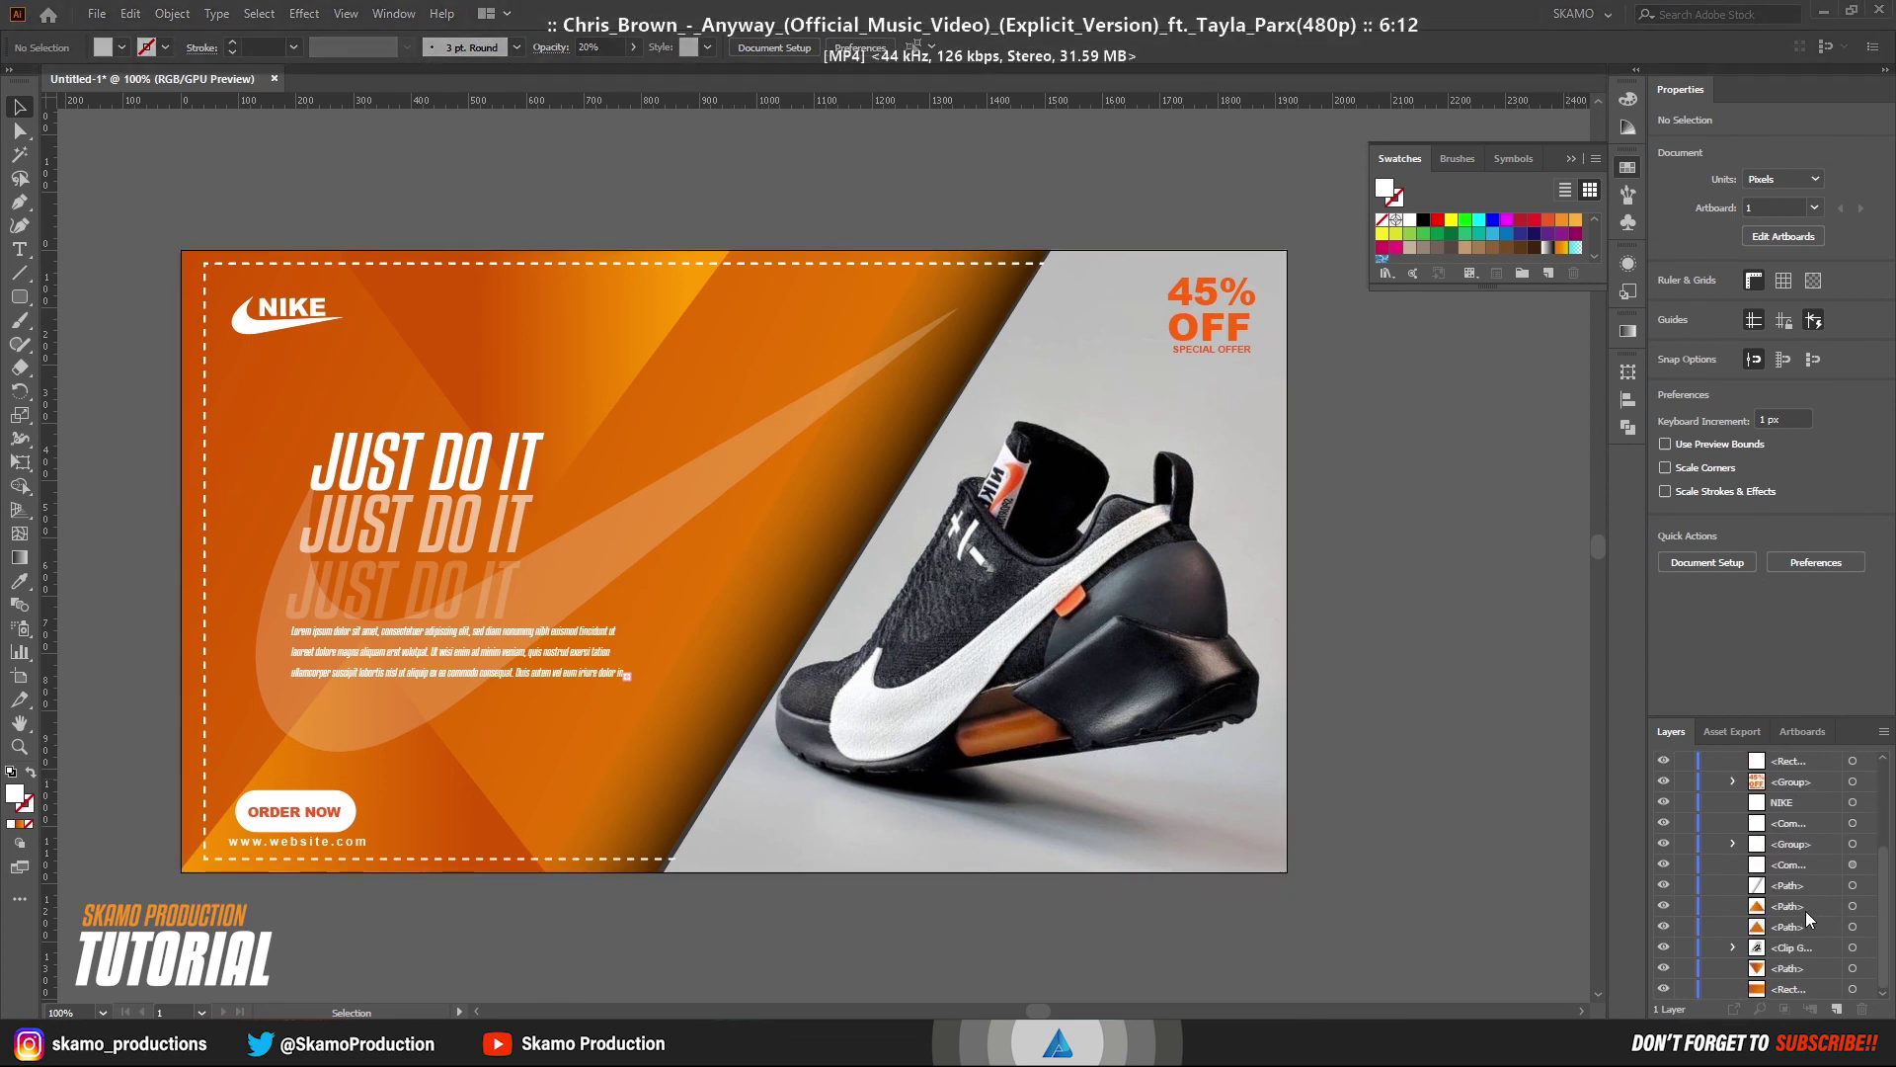
left_click(622, 530)
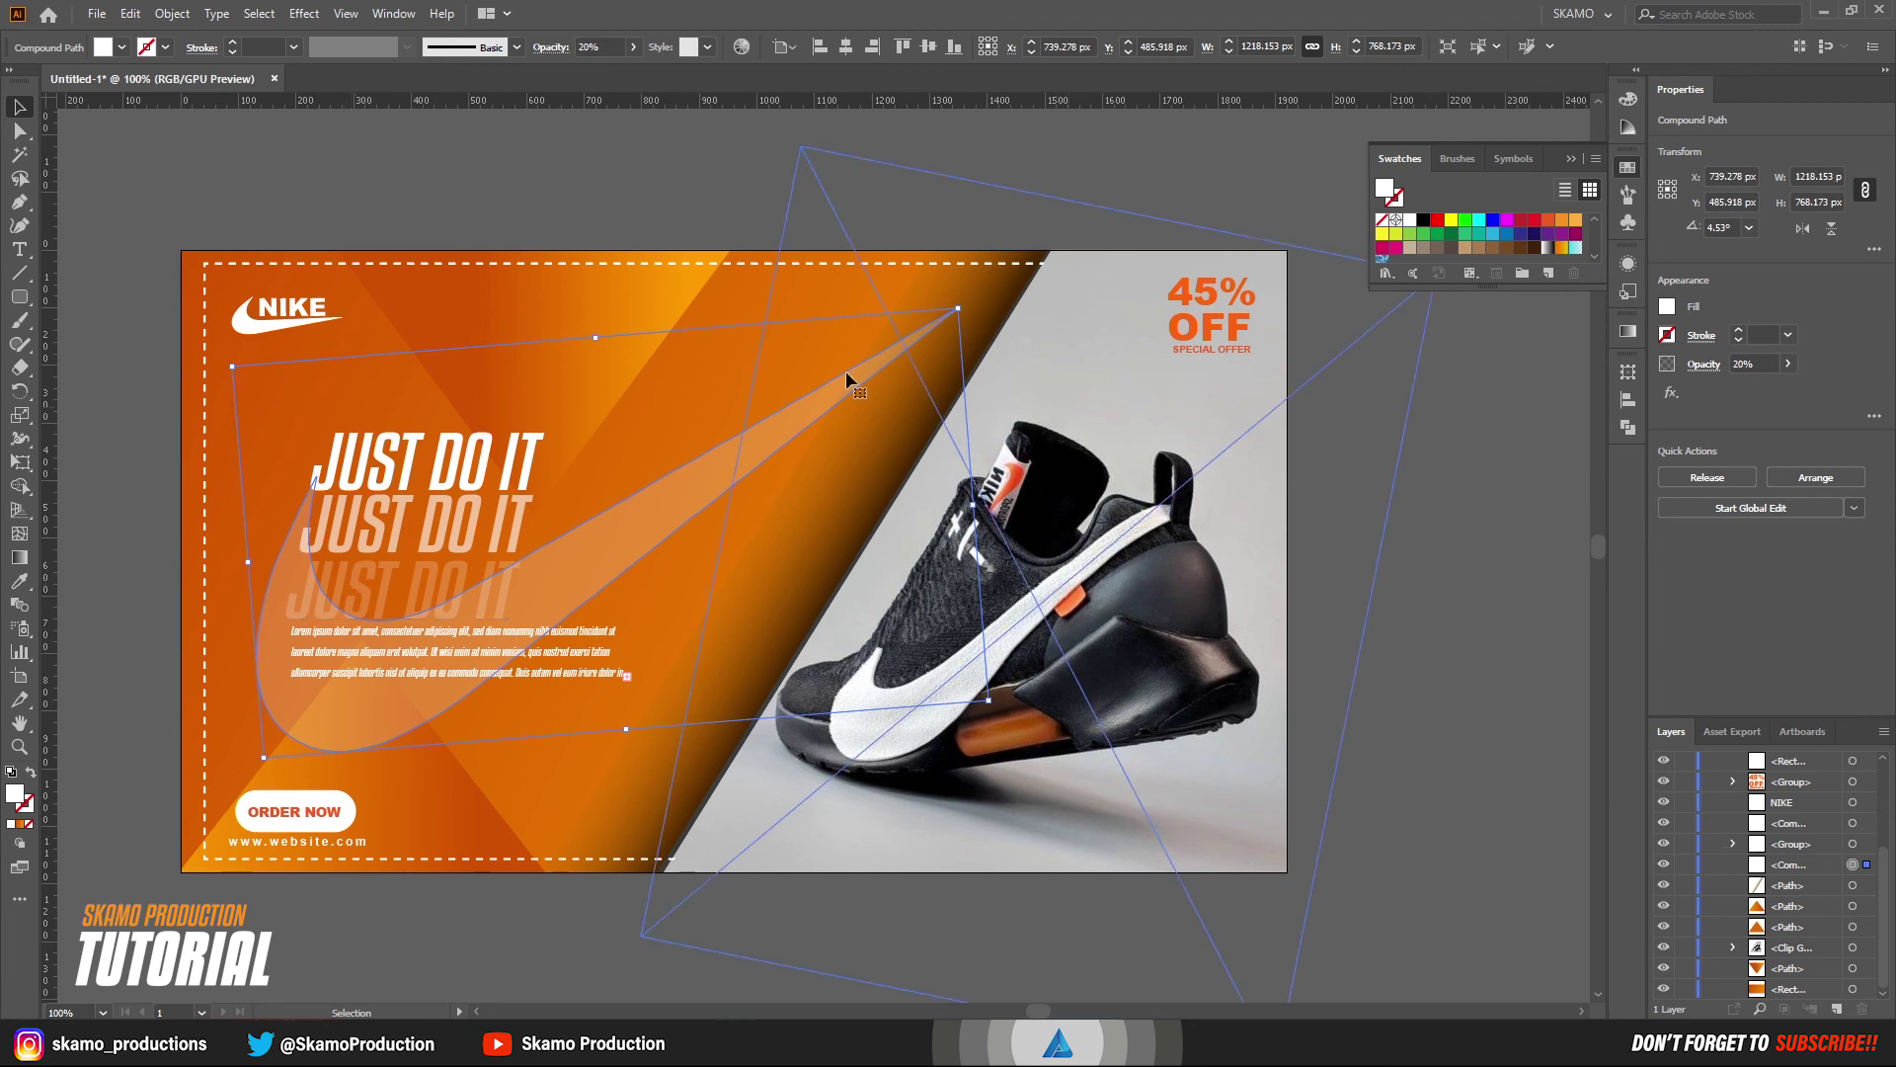
left_click(634, 48)
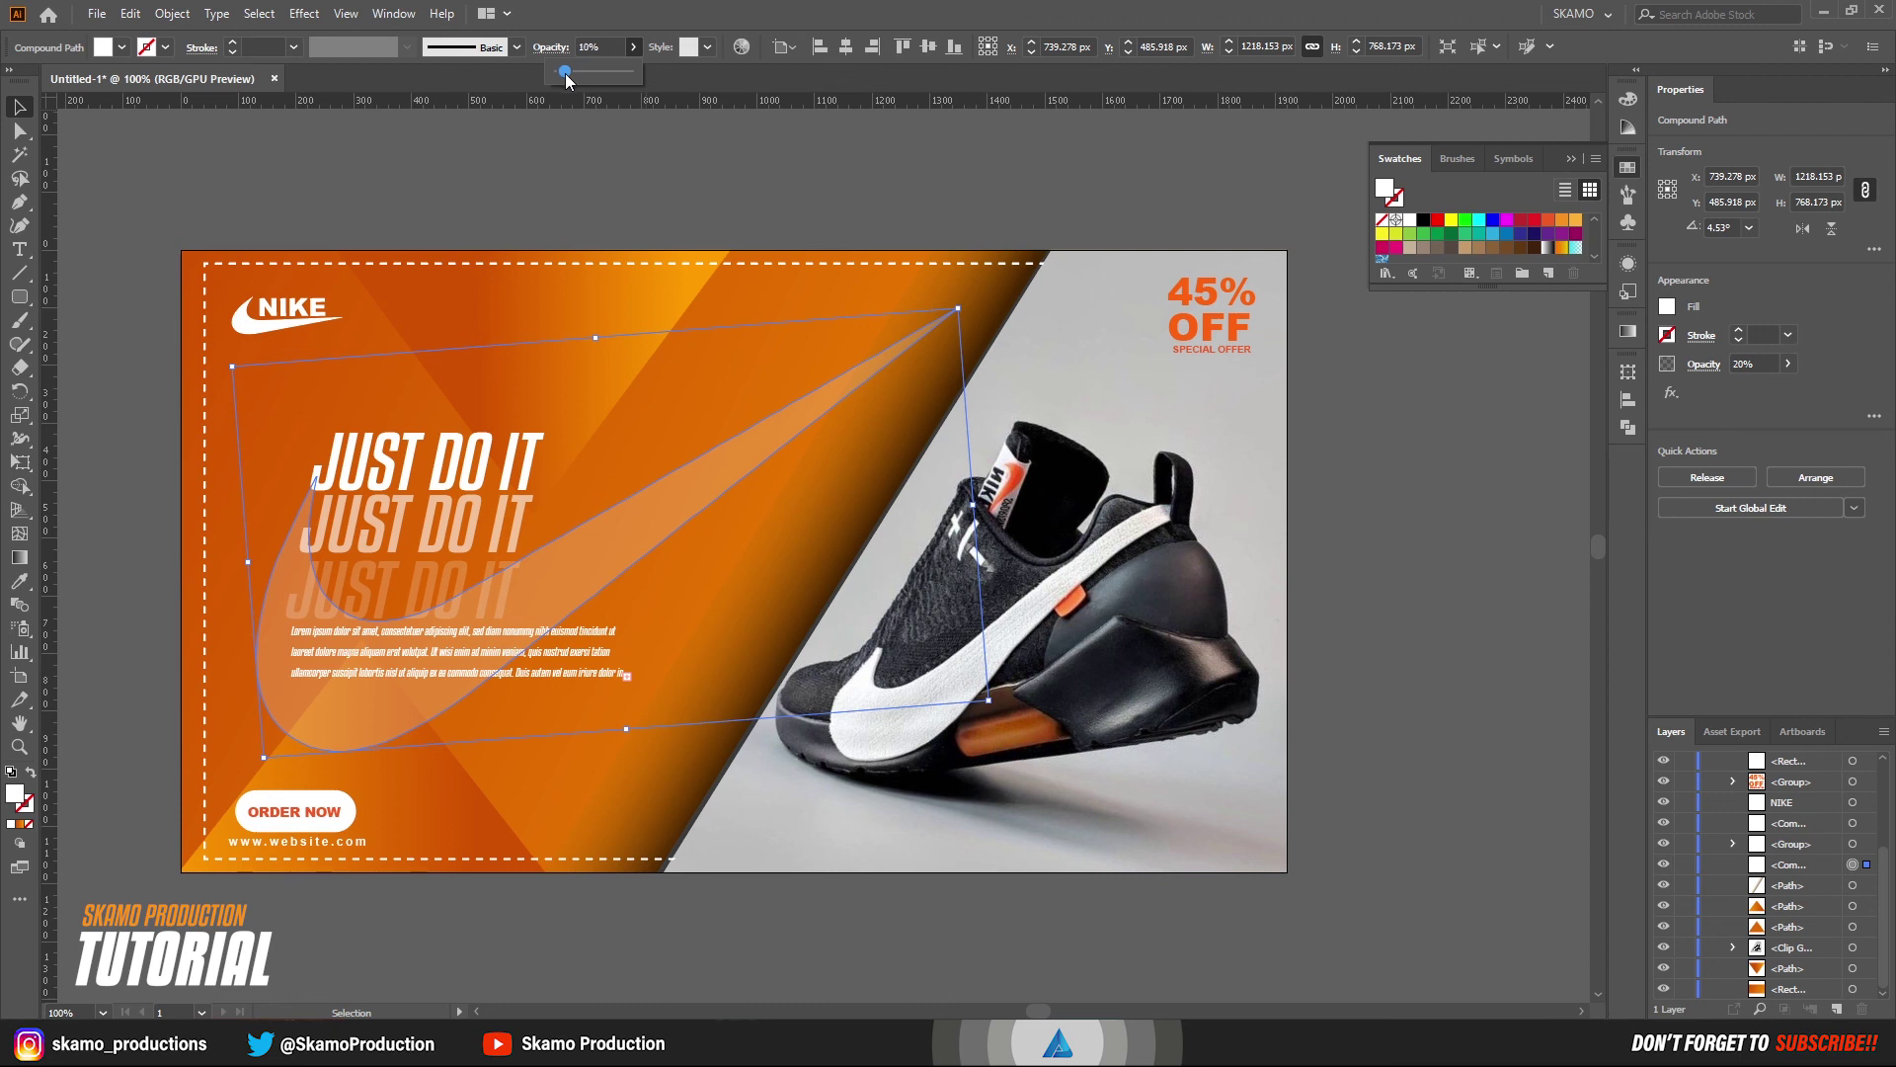
left_click(549, 164)
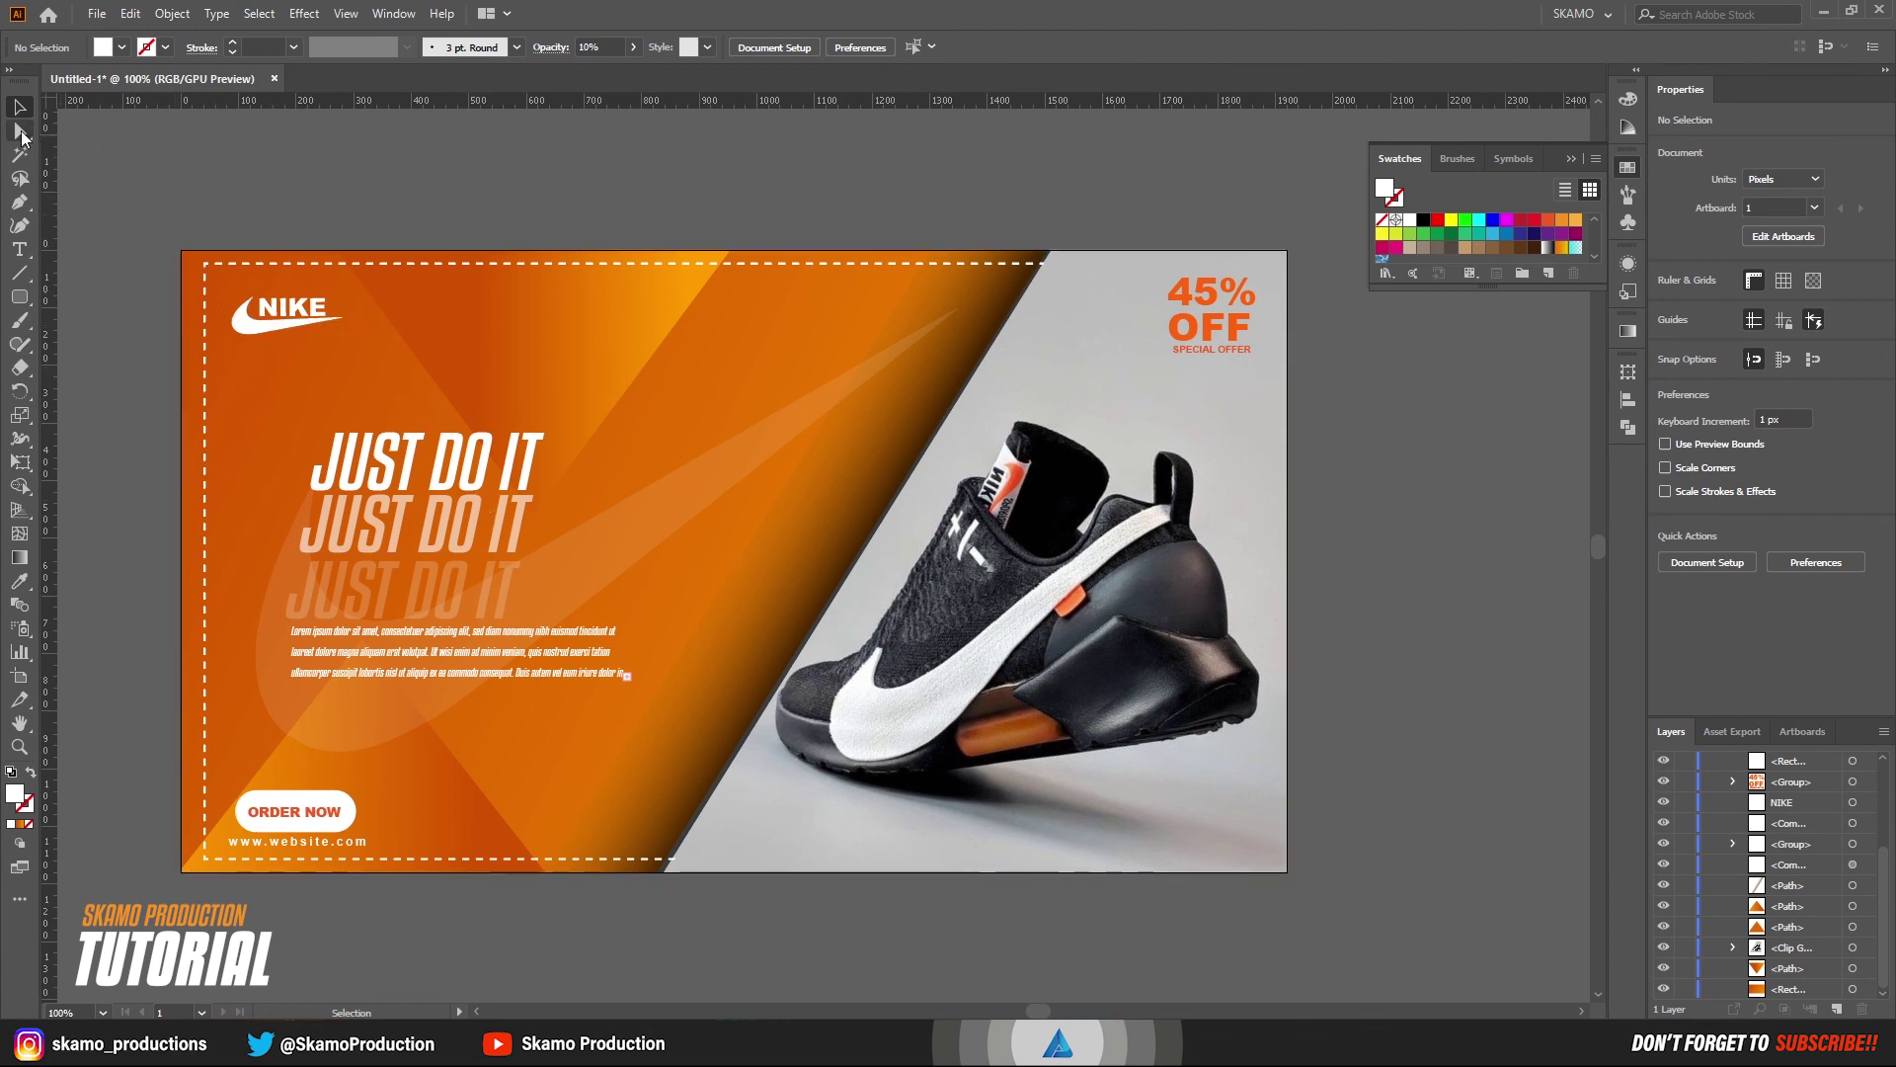
left_click(1568, 158)
scroll(1704, 794, "up", 5)
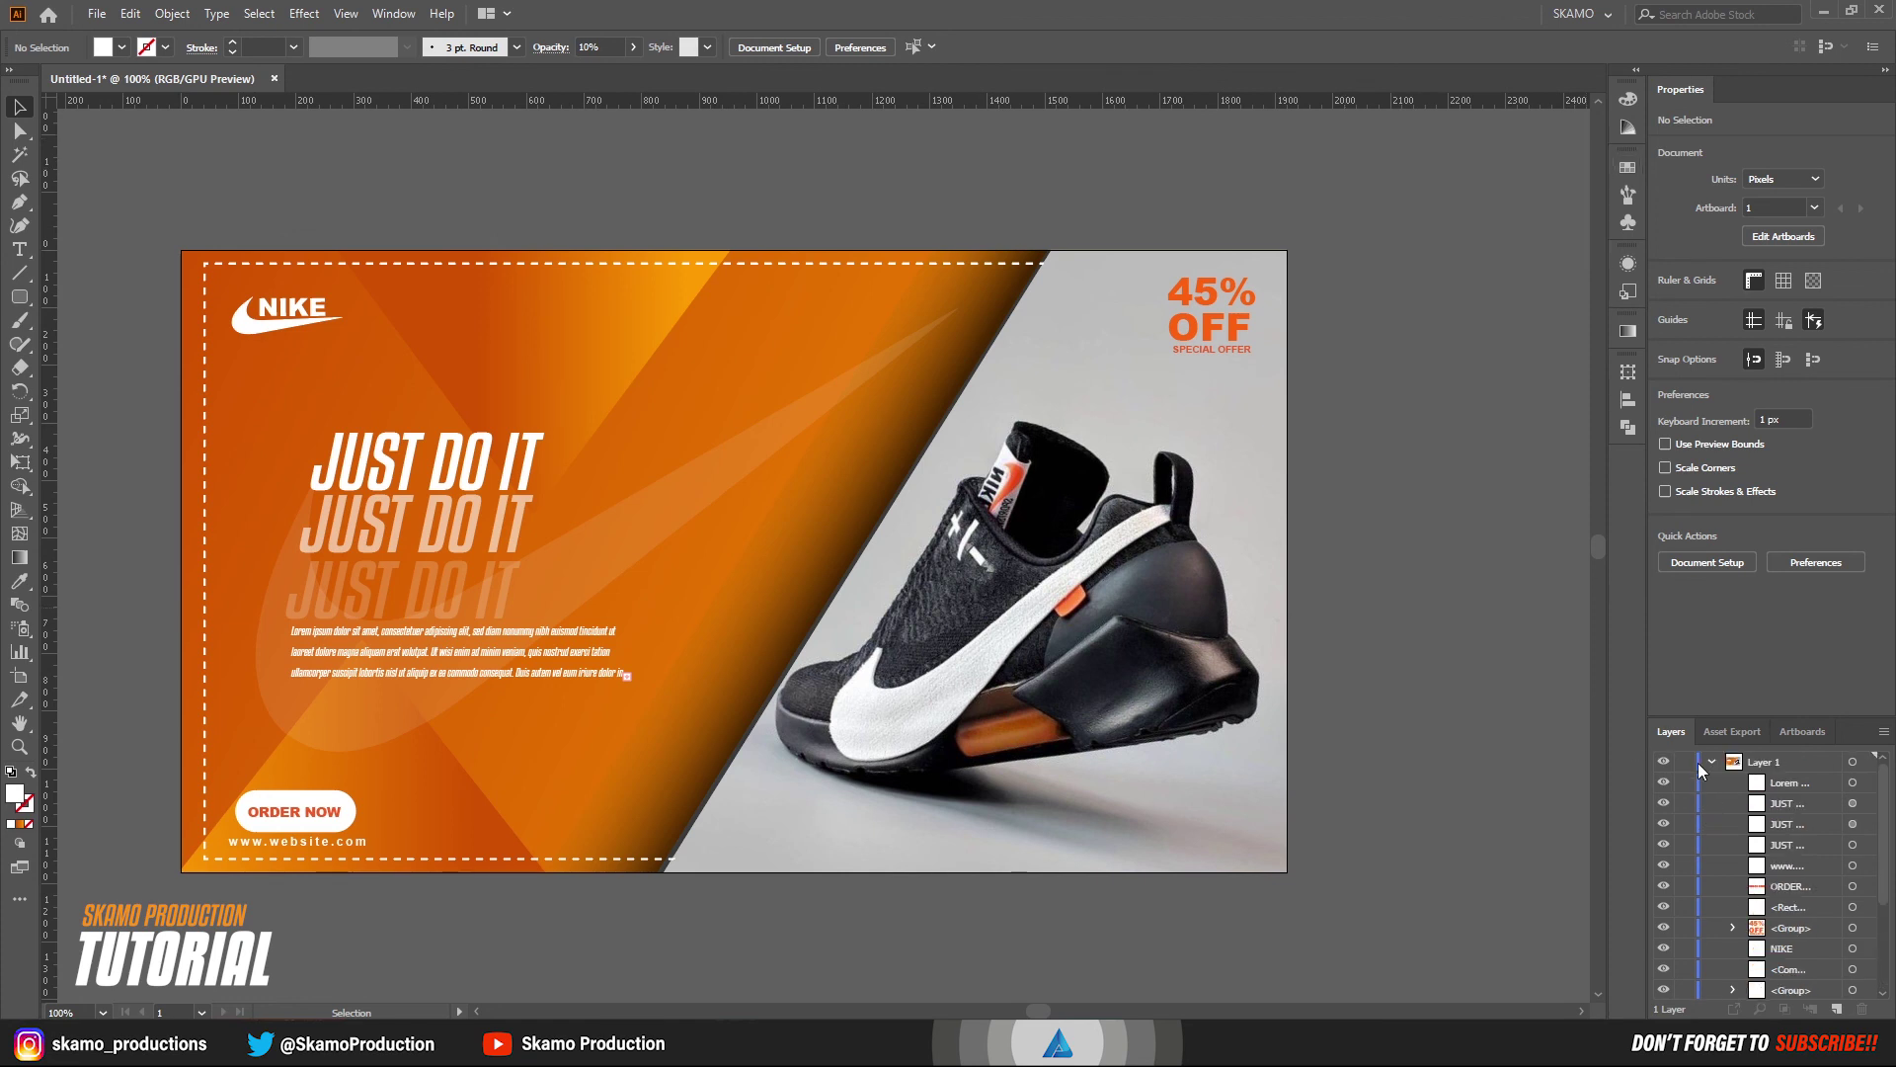
left_click(1710, 762)
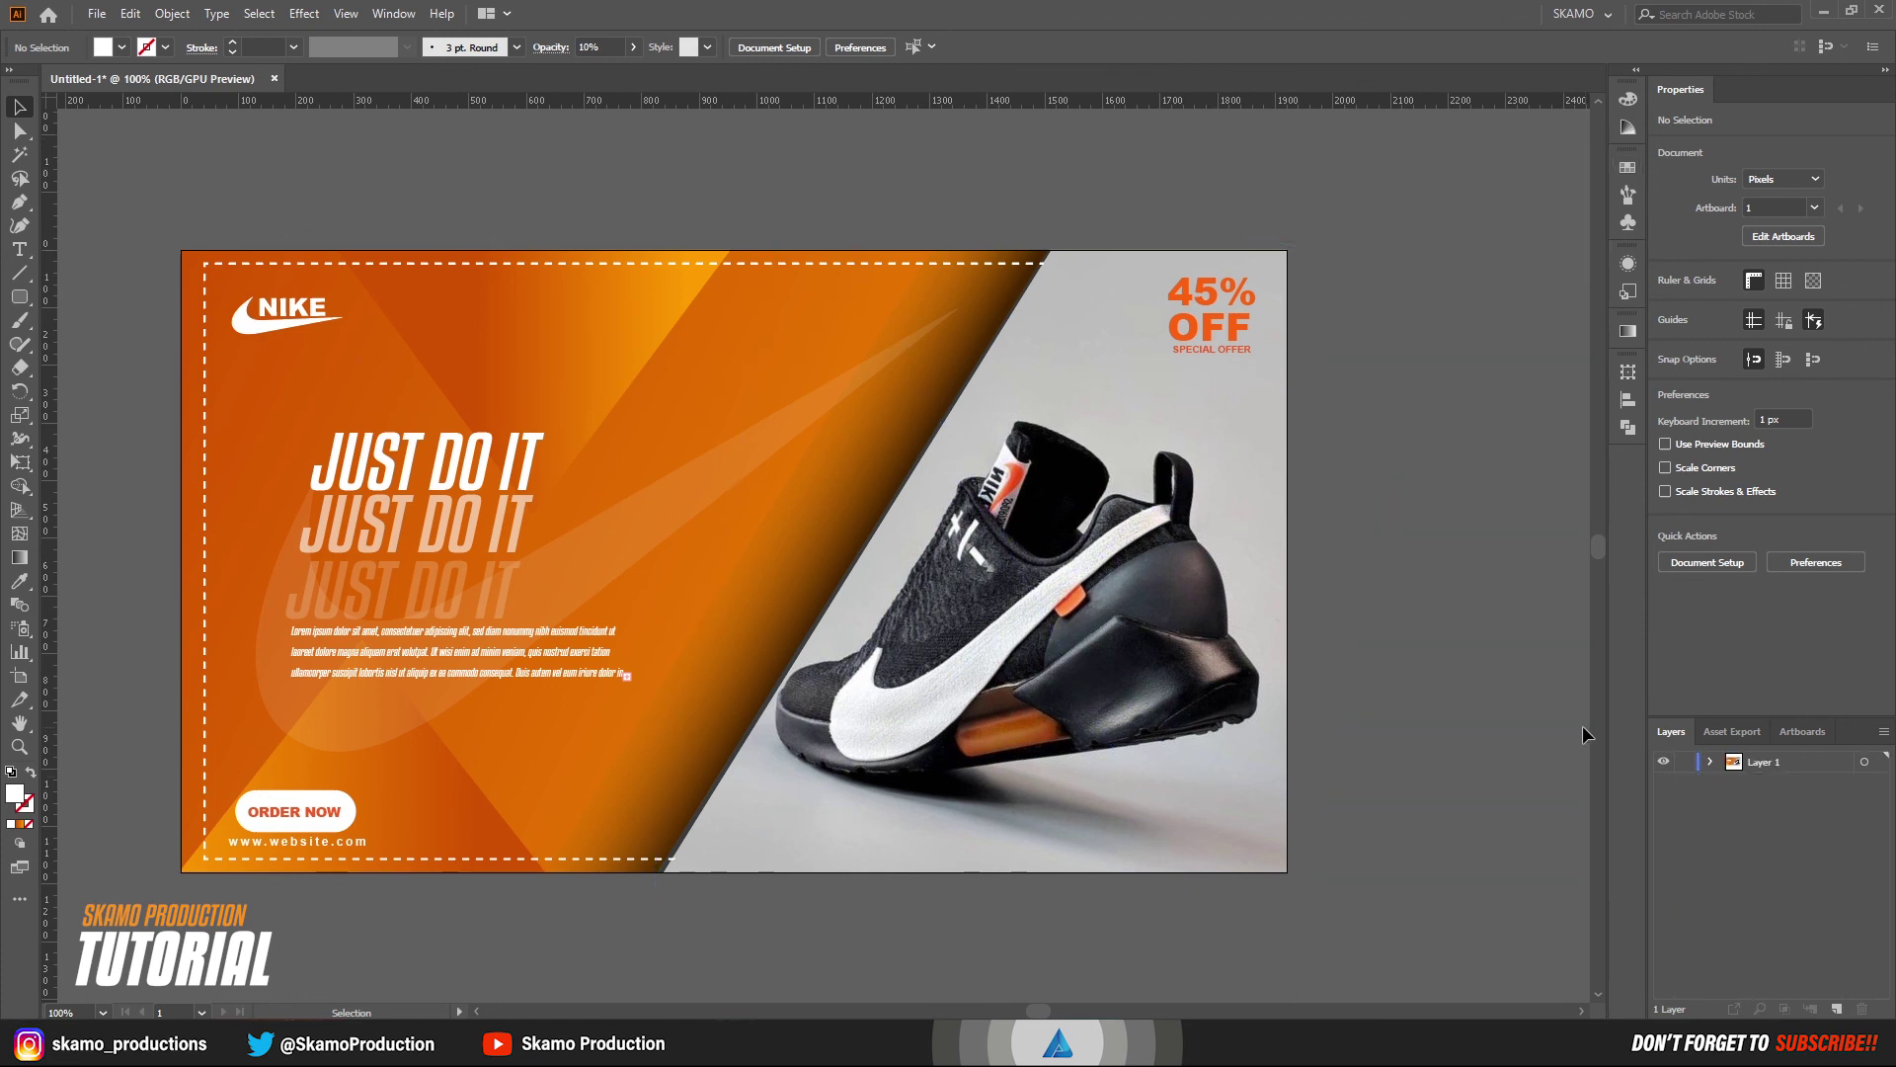